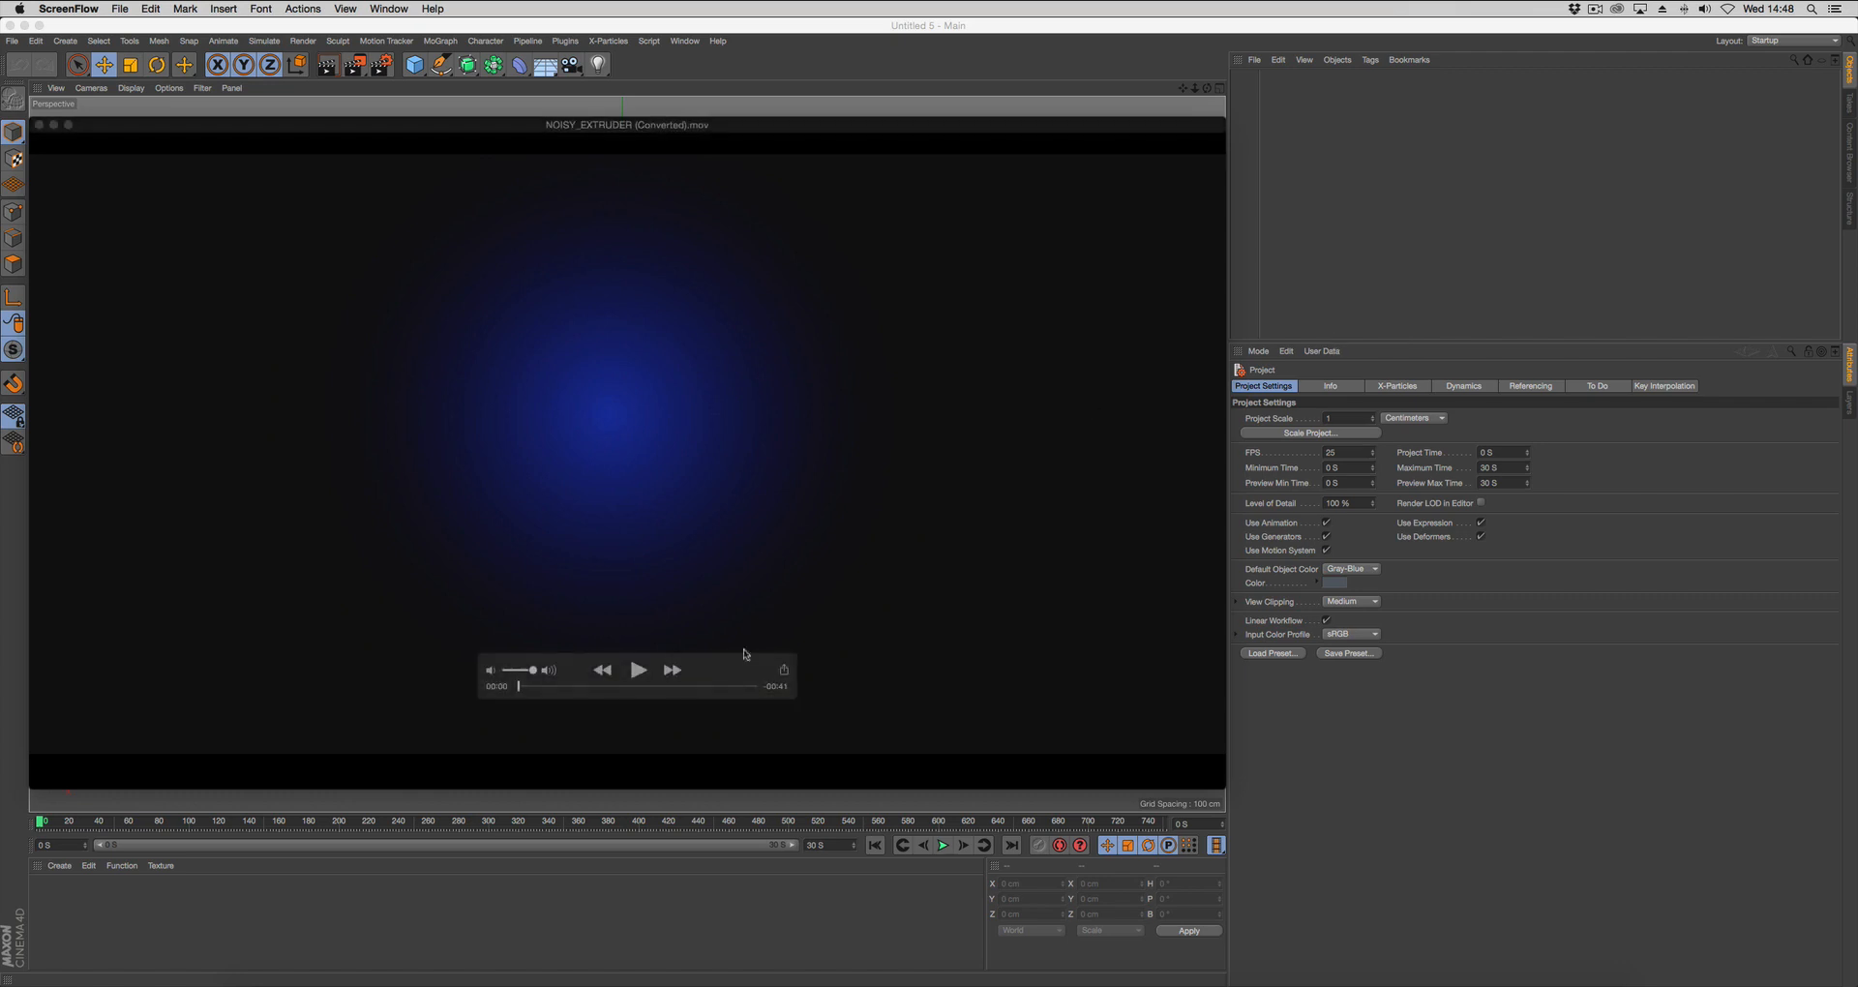
Play the NOISY_EXTRUDER reference movie, scrub back to about 7 seconds to view the extruded sphere, and switch to Cinema 4D.
click(640, 671)
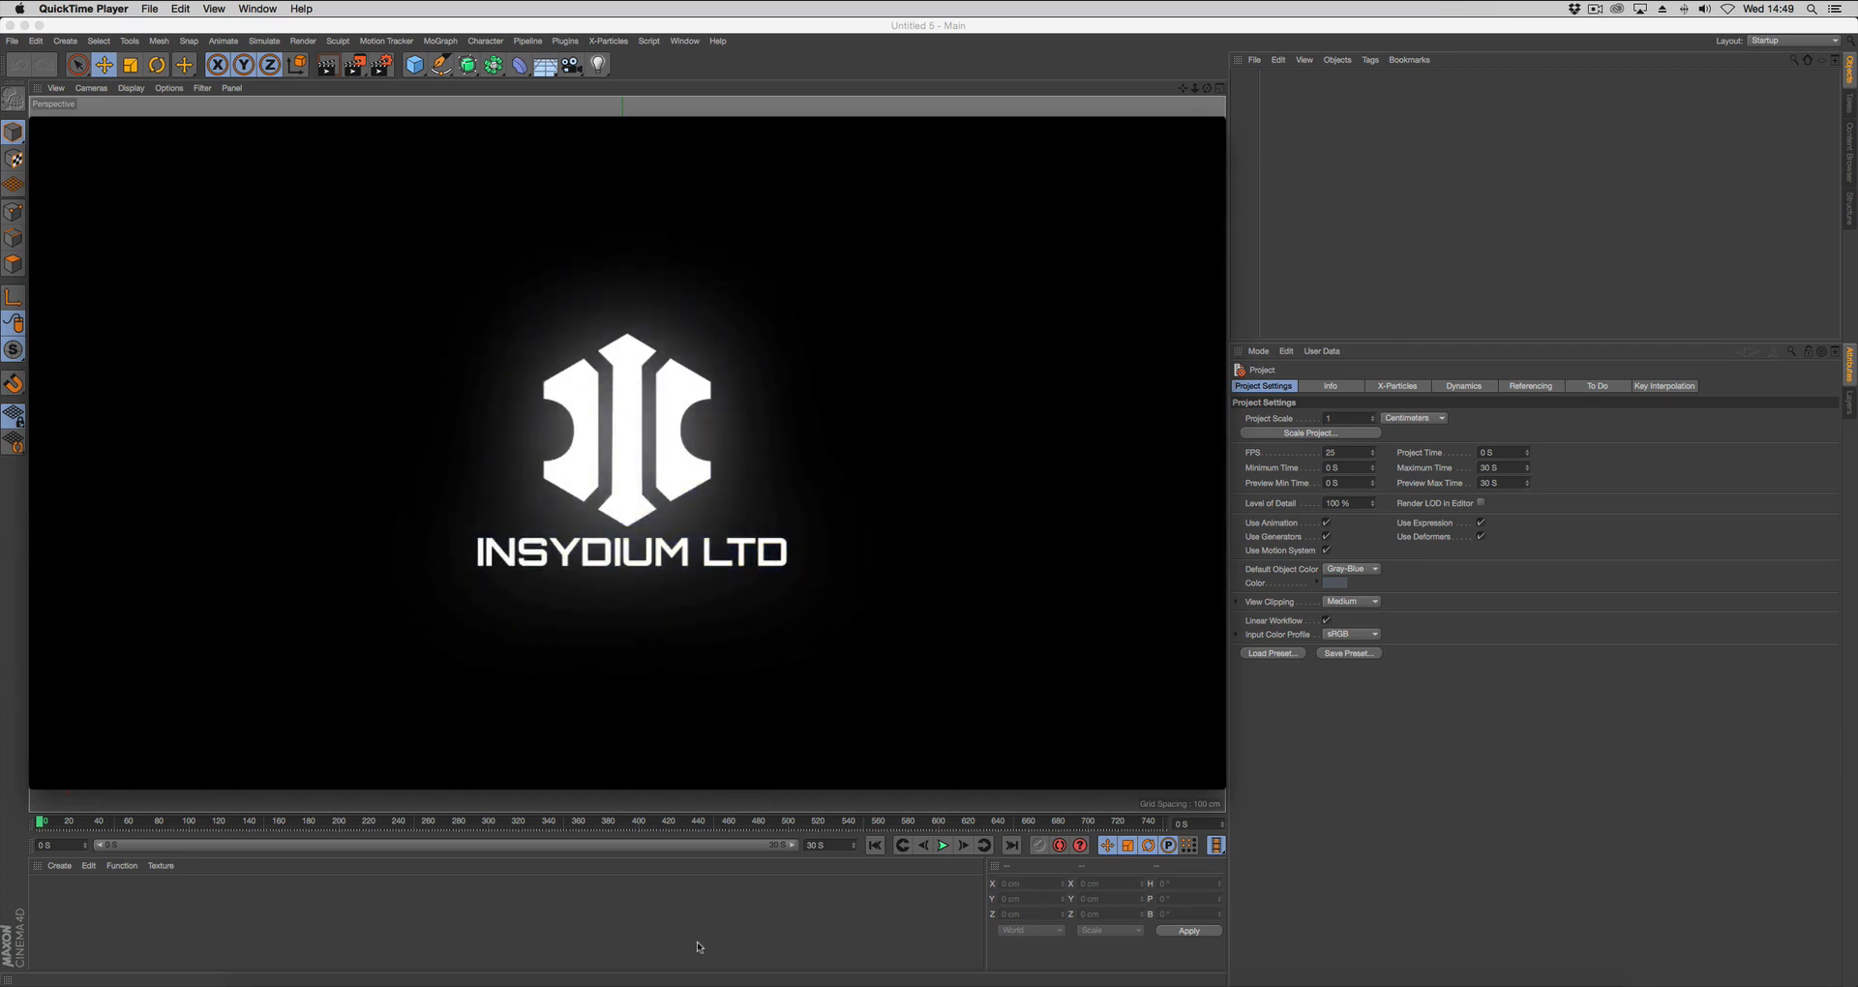
mouse_move(436, 730)
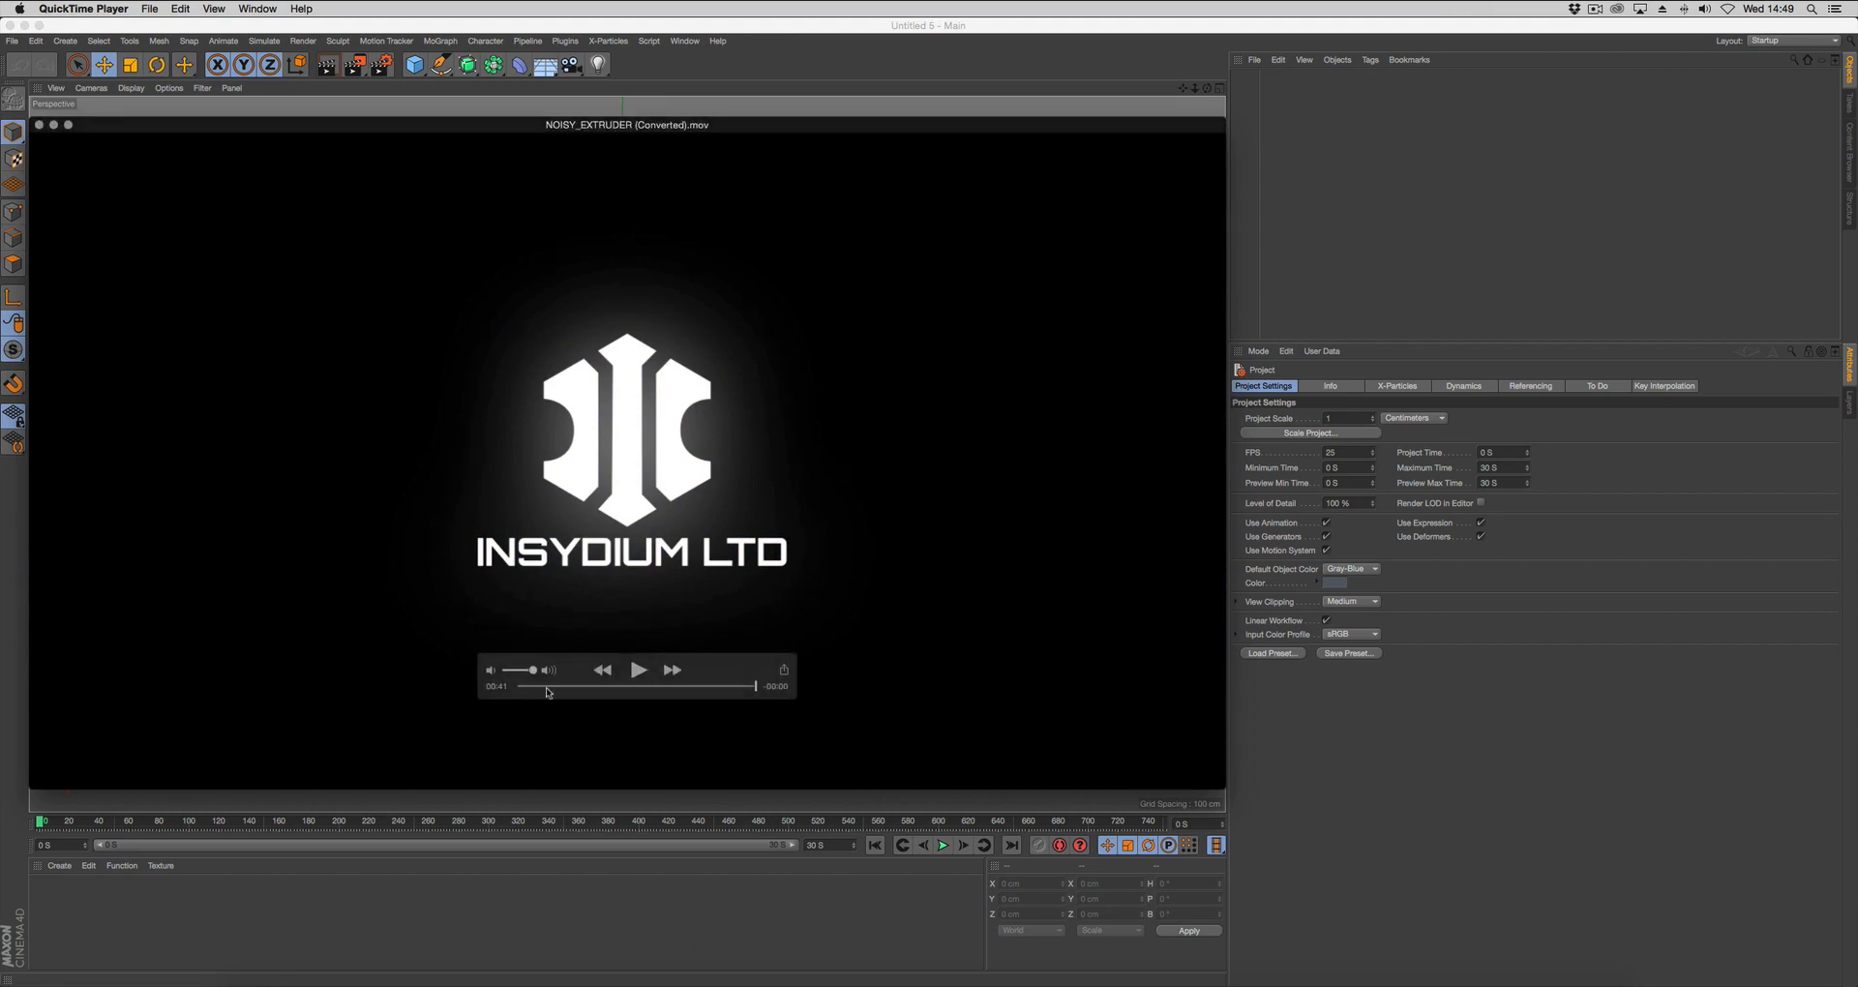
drag(543, 688, 557, 693)
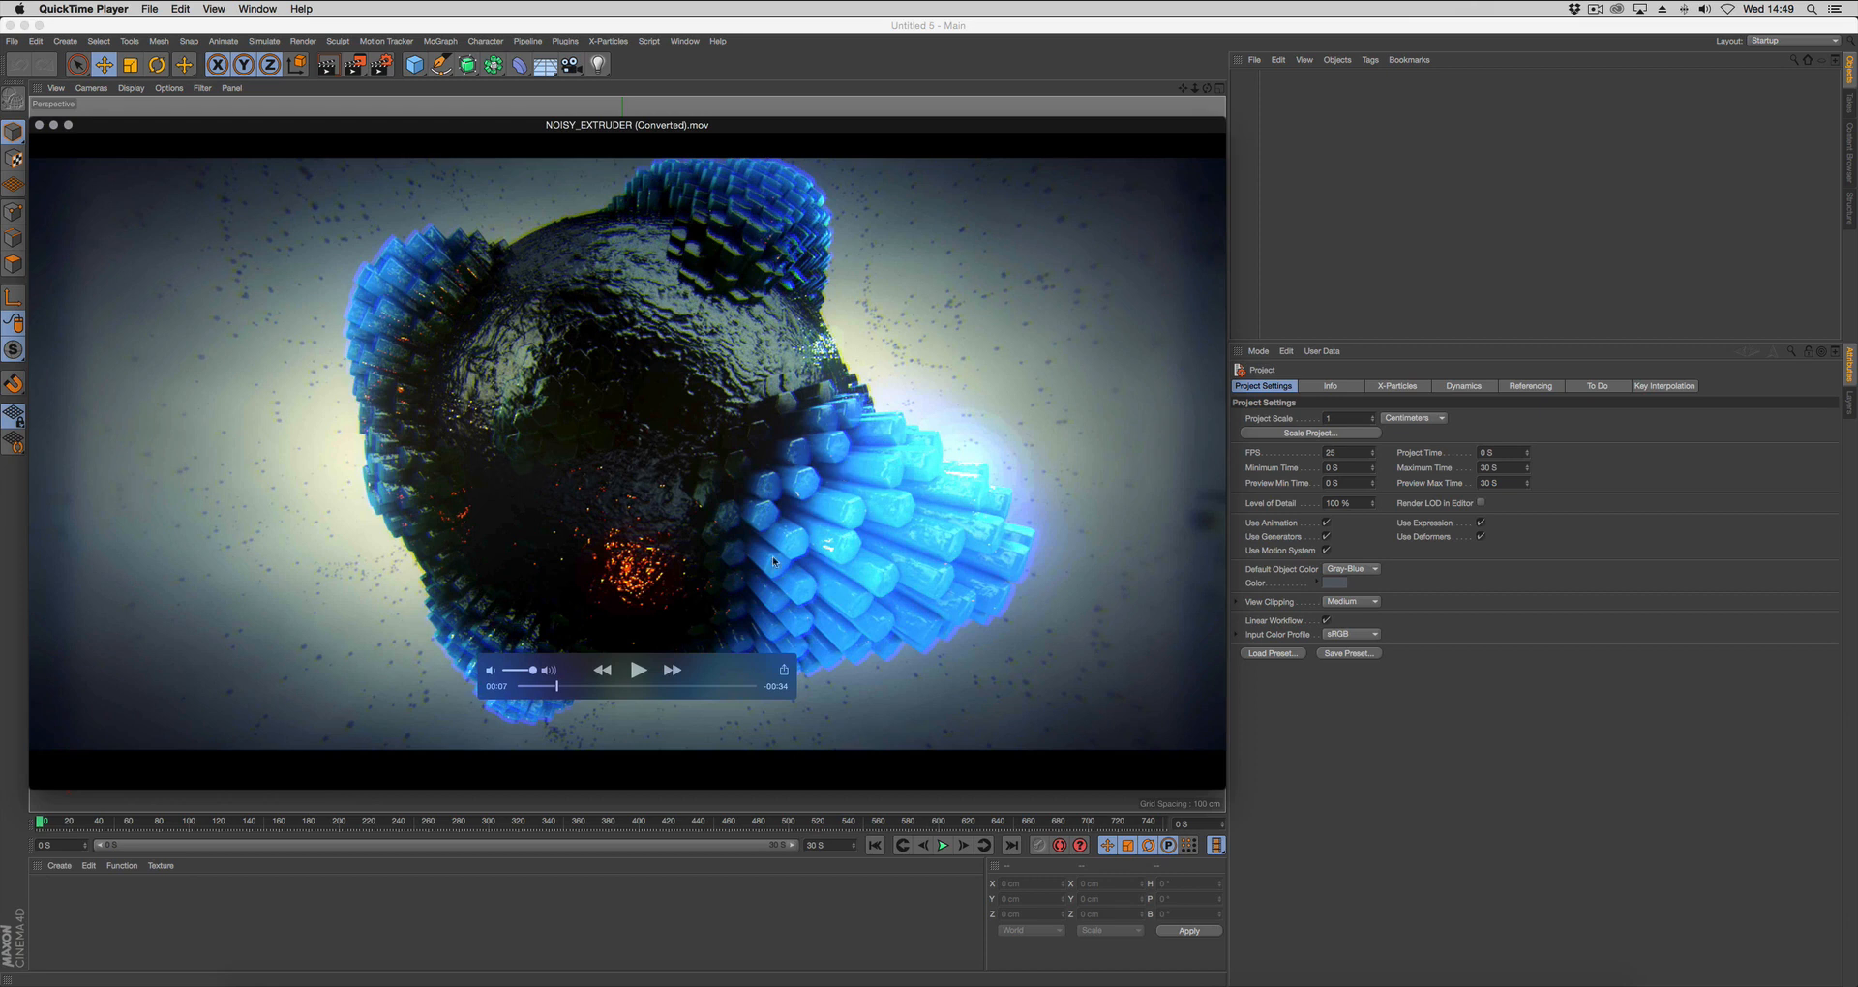
click(1290, 212)
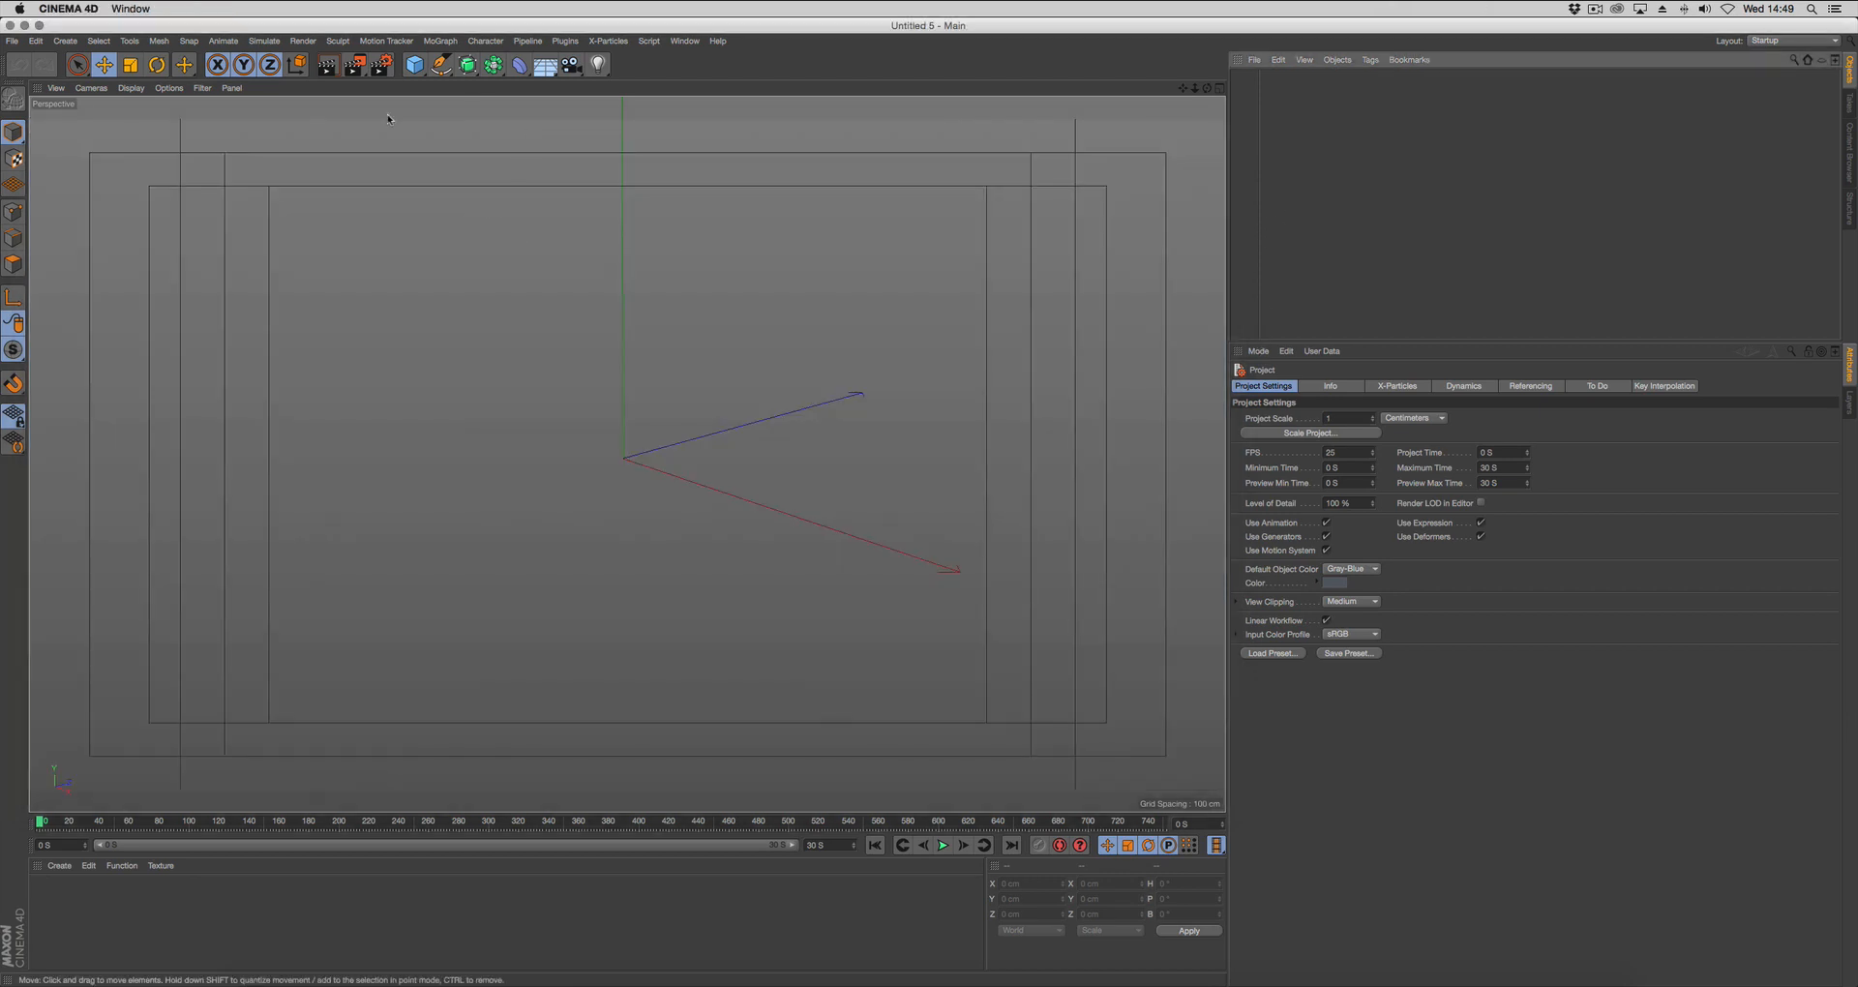
Add a sphere primitive and set its type to Icosahedron with 50 segments.
drag(413, 70, 691, 113)
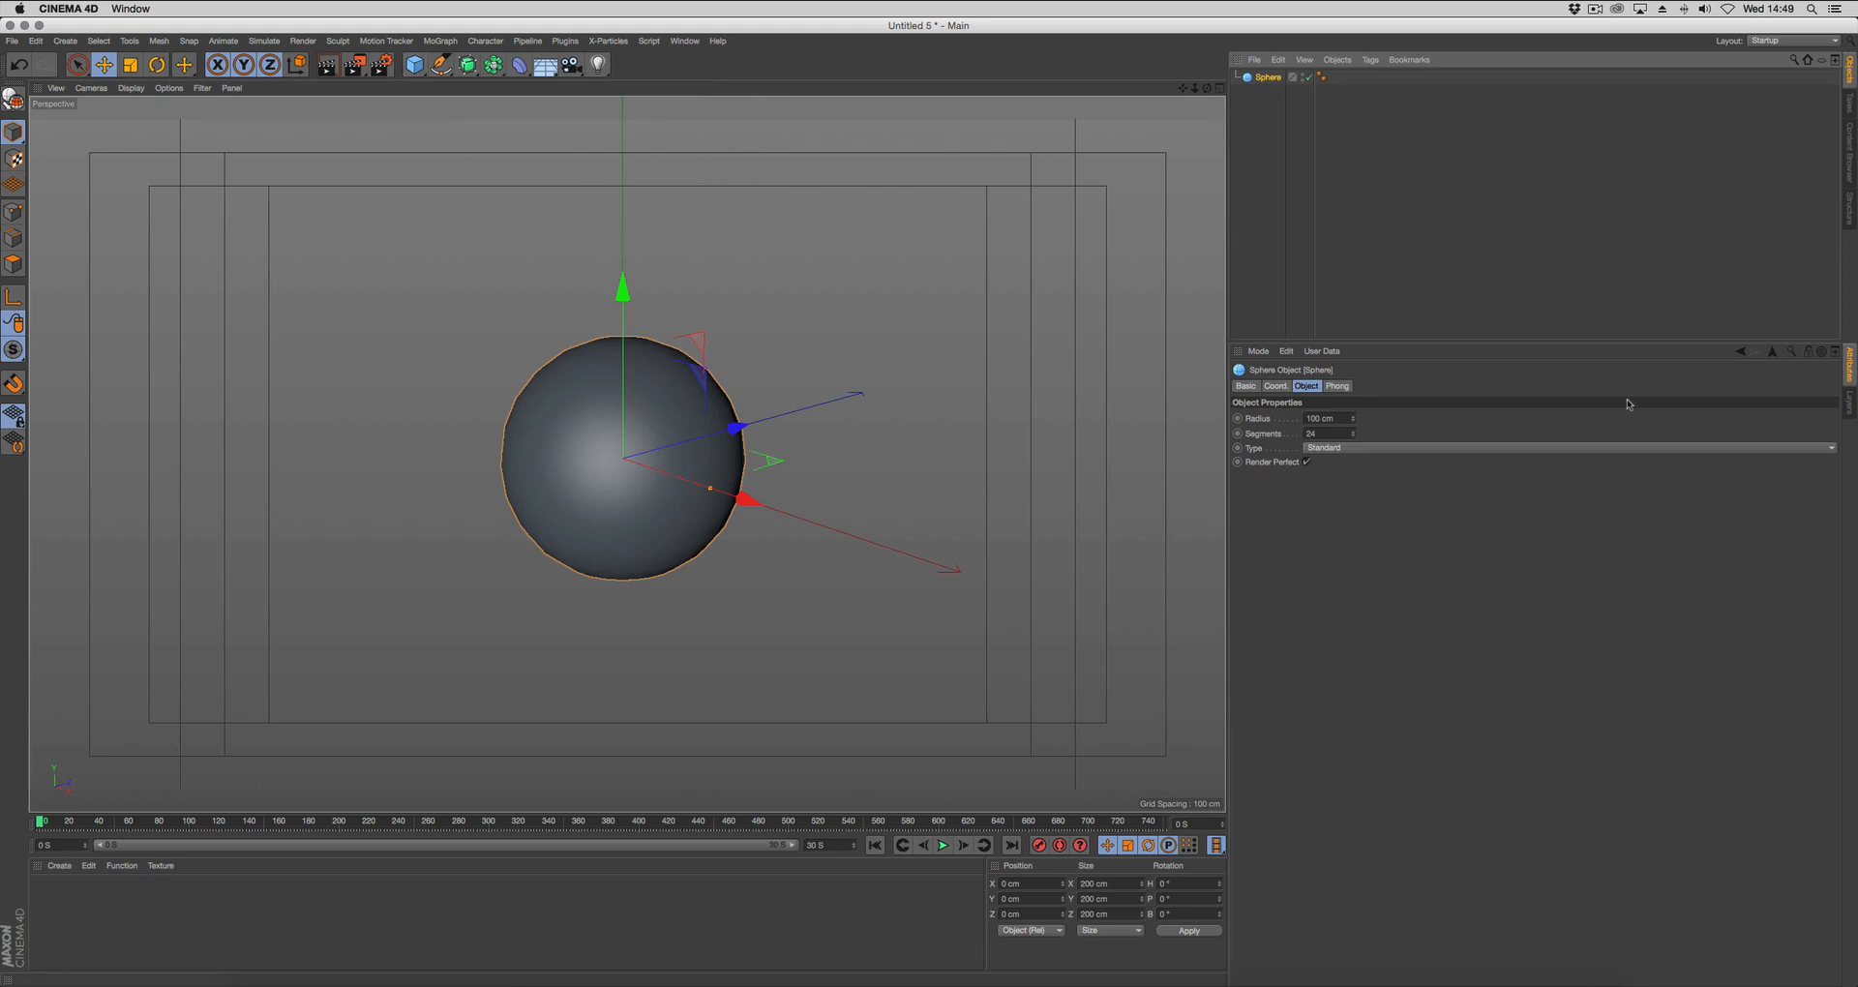
click(1363, 453)
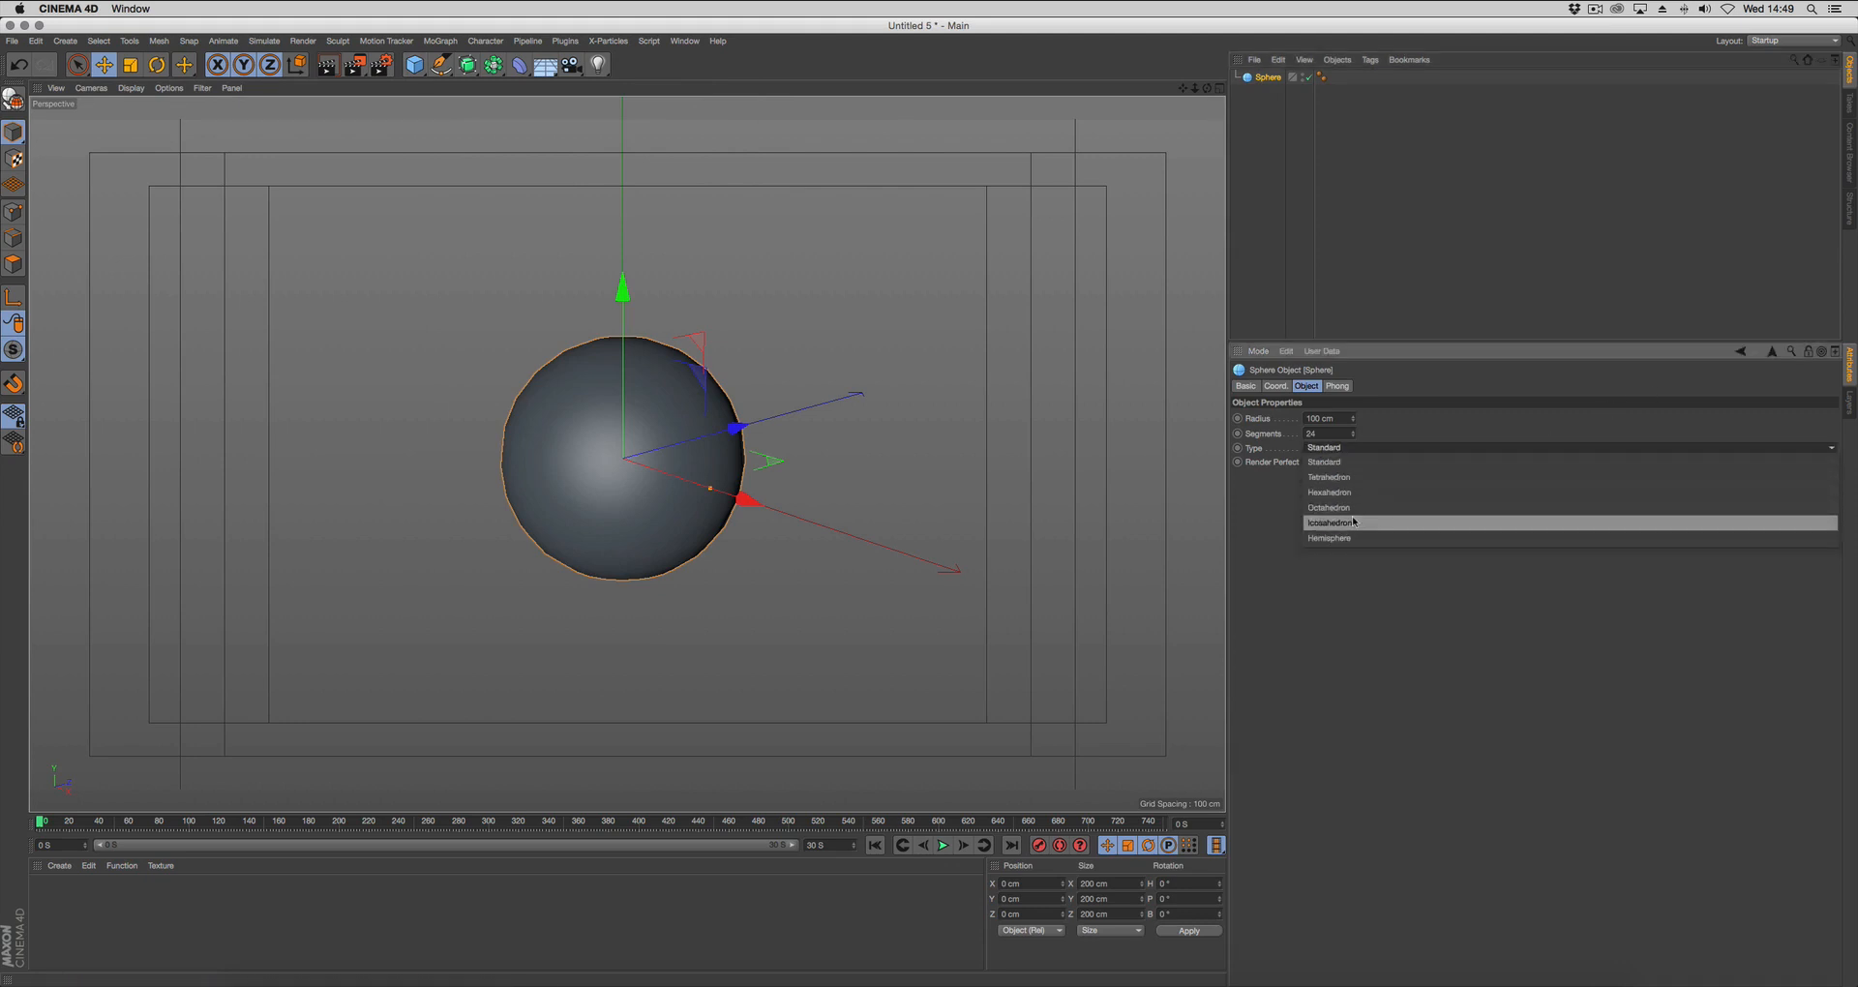
click(1358, 520)
click(1329, 436)
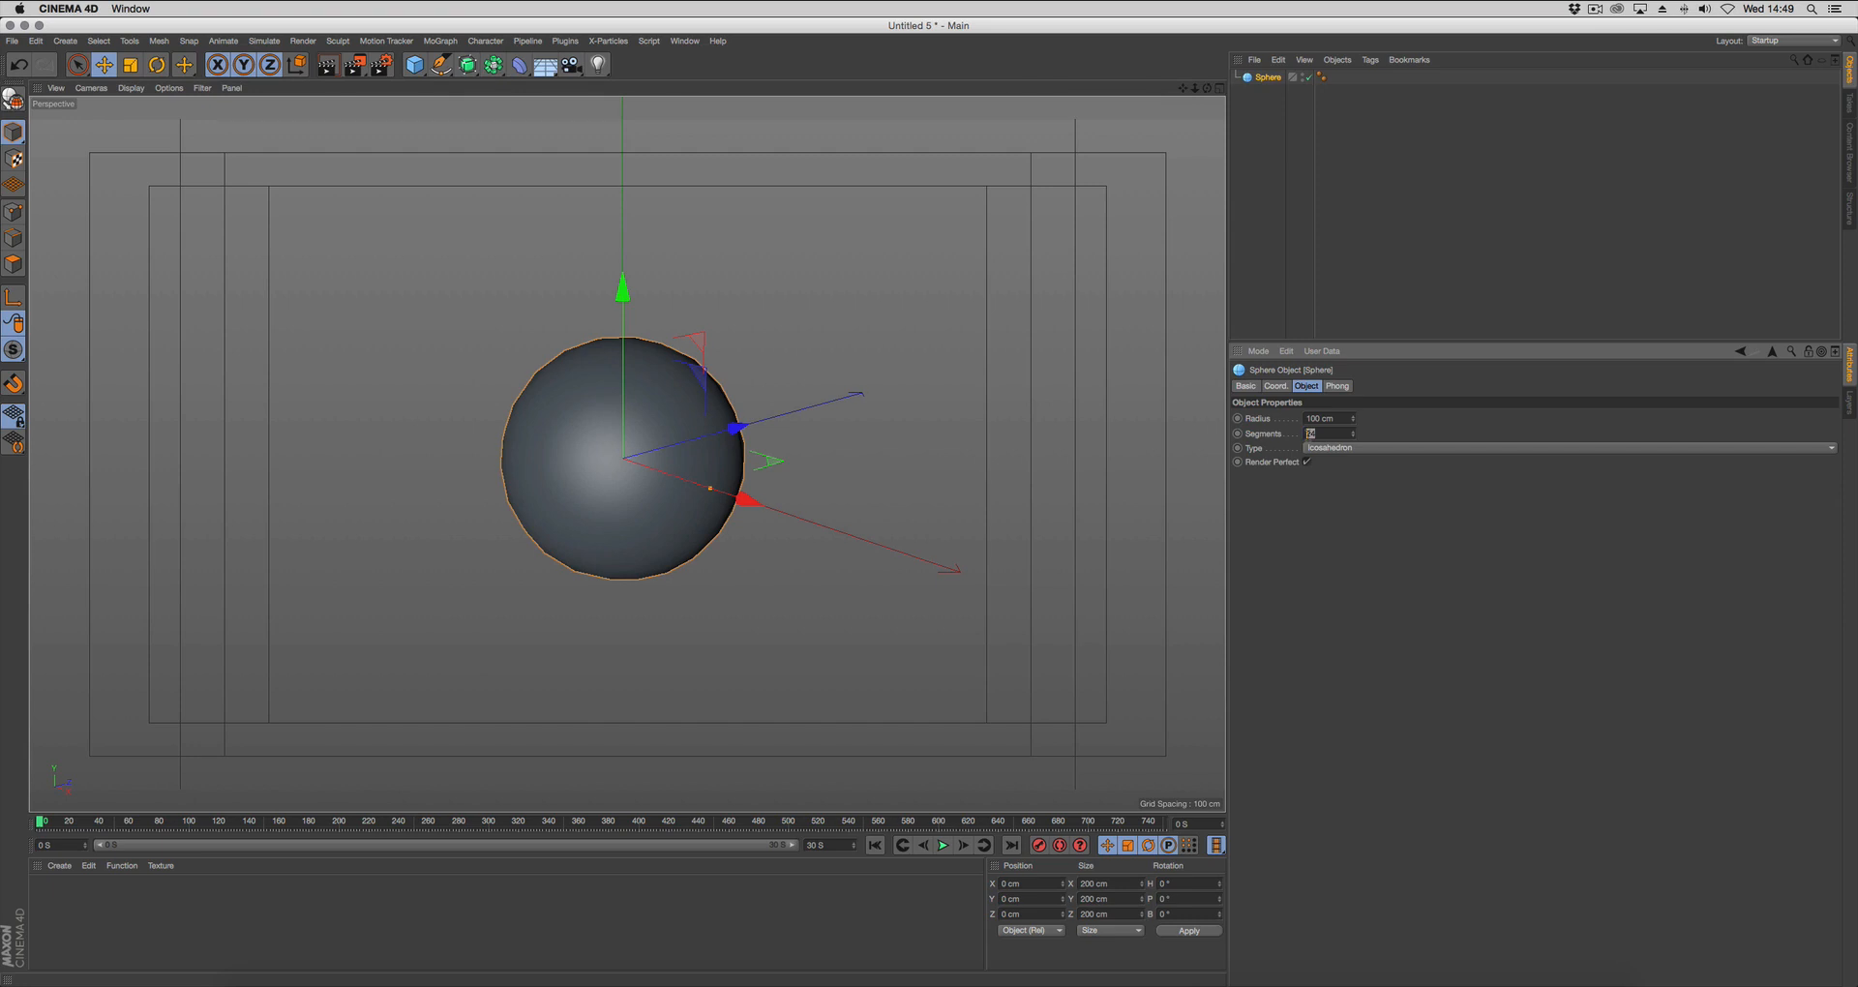
text(50)
key(Return)
mouse_move(723, 573)
alt+mouse_down()
mouse_move(815, 569)
mouse_move(862, 540)
alt+mouse_up()
alt+right_drag(726, 544, 767, 543)
alt+middle_drag(767, 544, 795, 551)
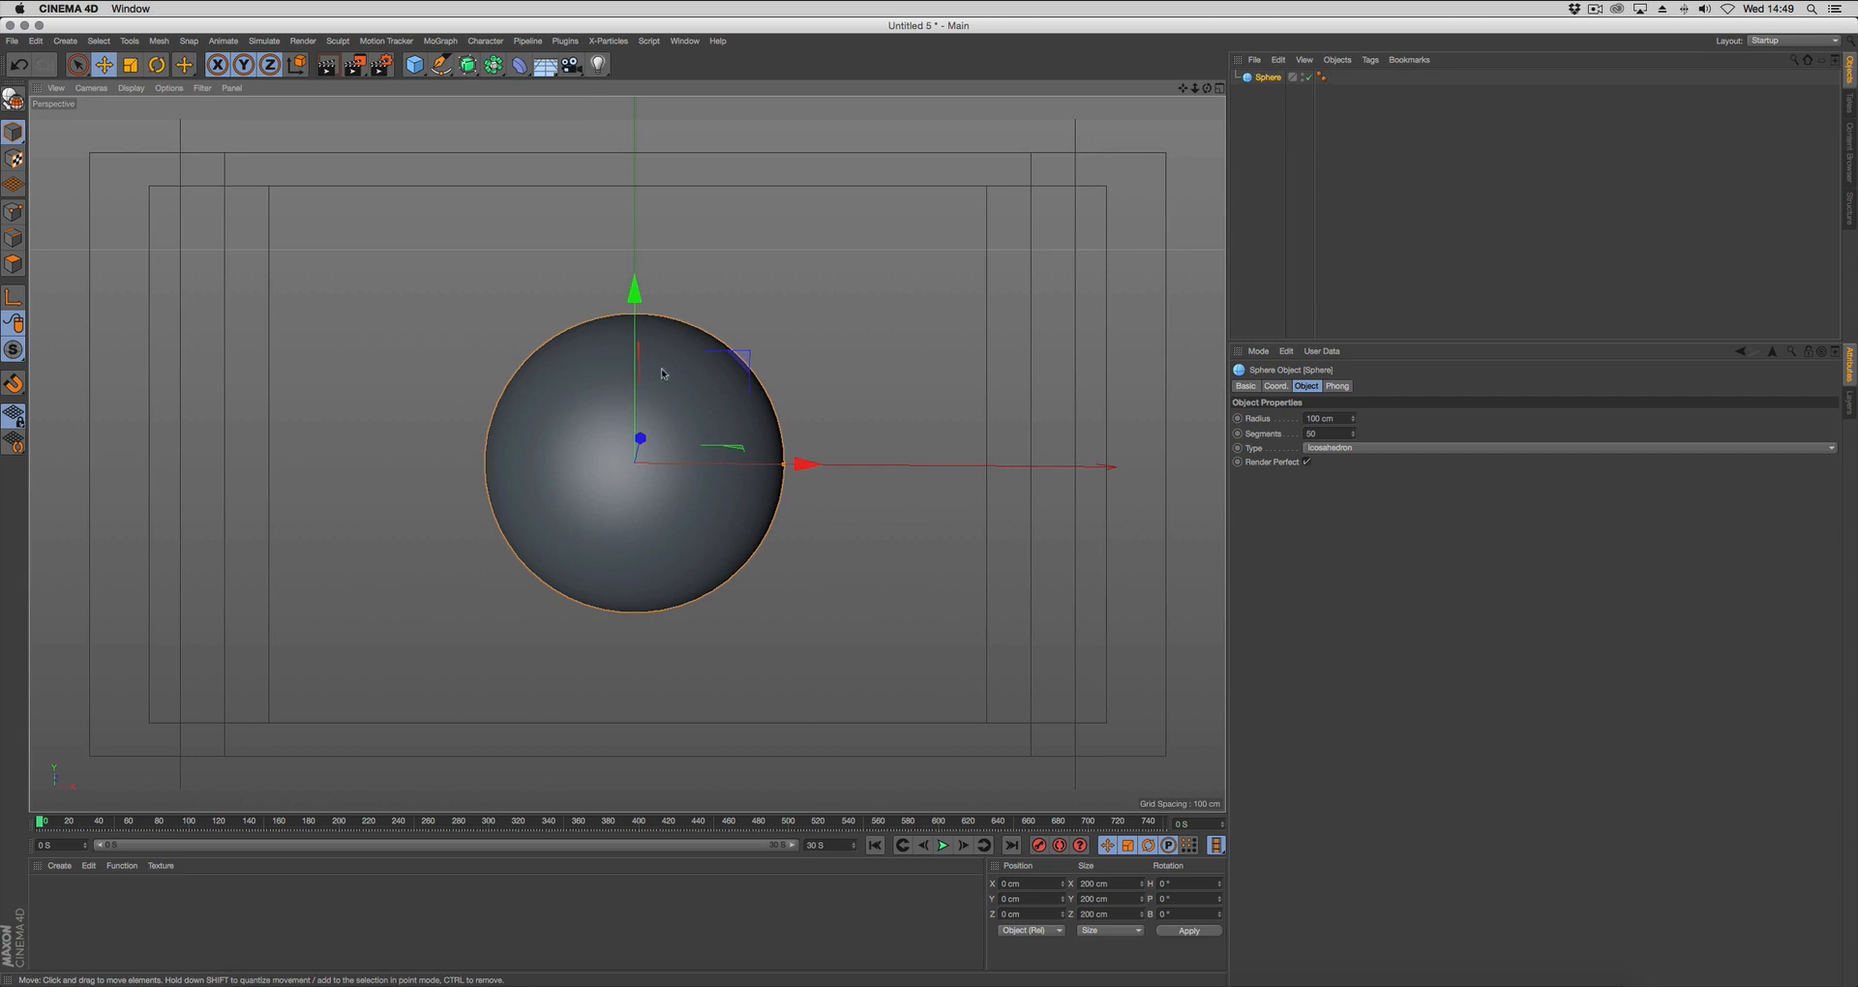
Create an X-Particles system (xpSystem) and add an emitter to its Emitters group.
click(609, 41)
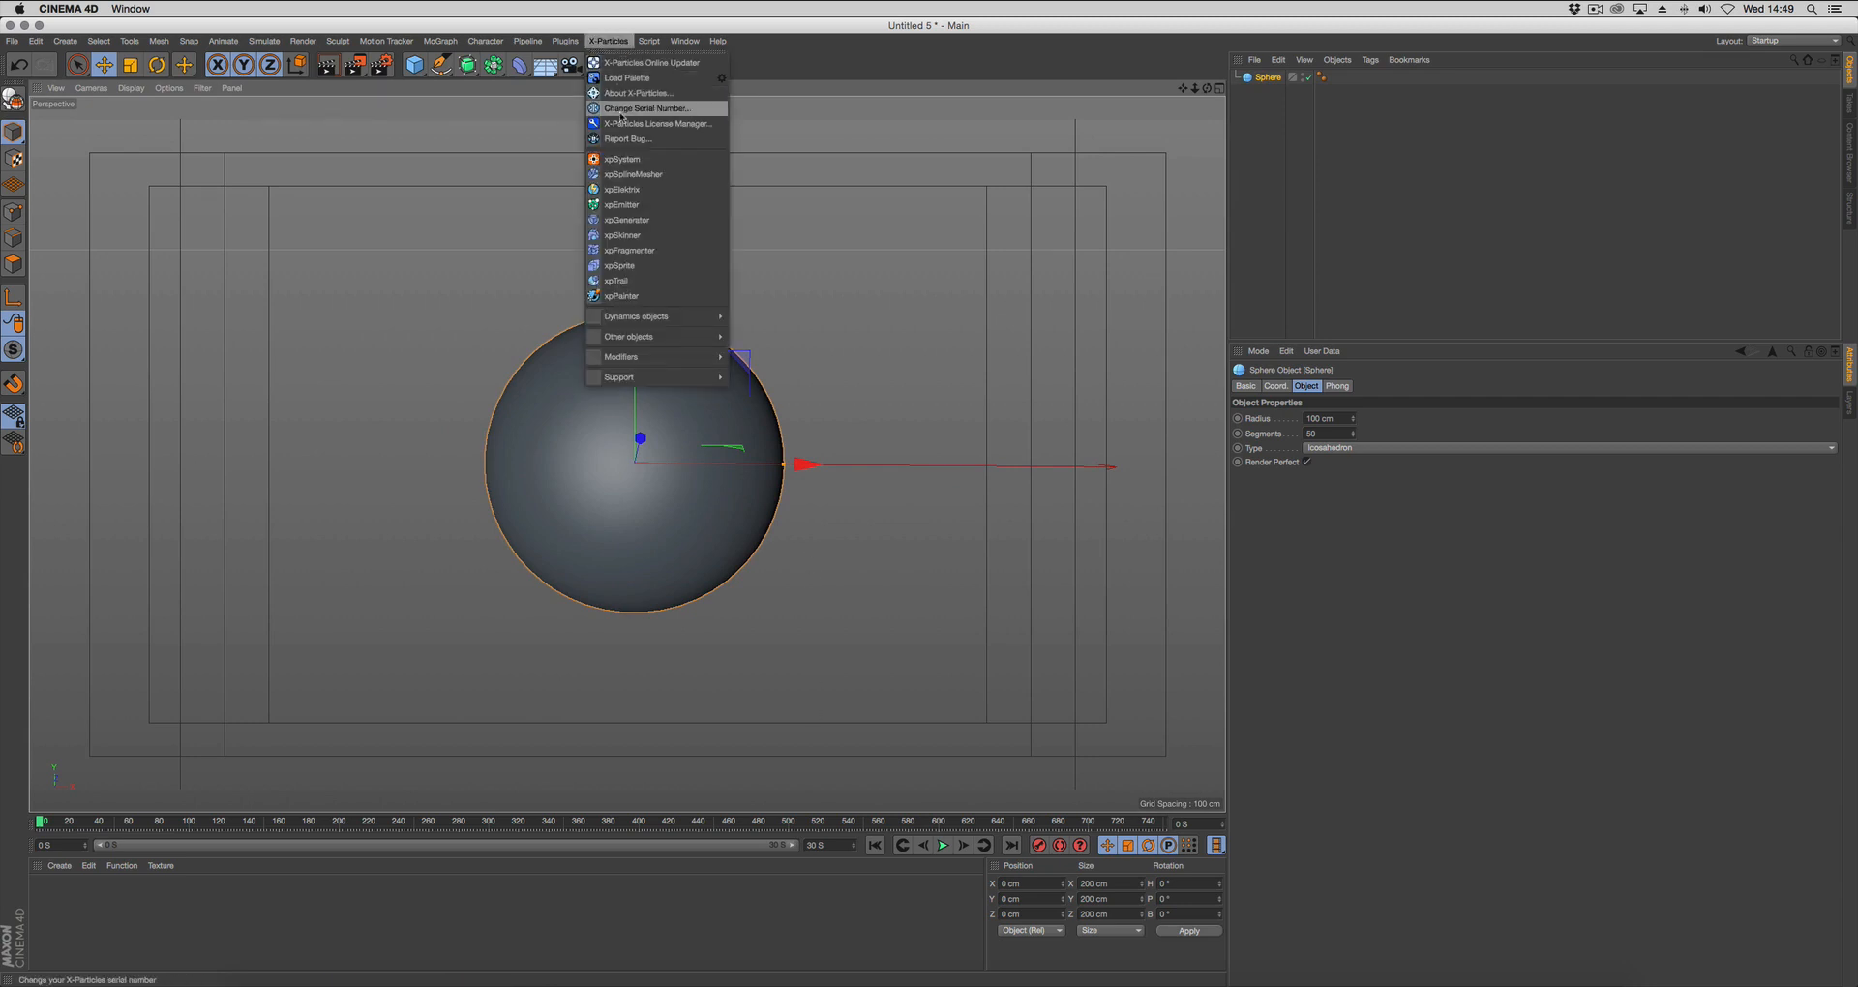
click(689, 155)
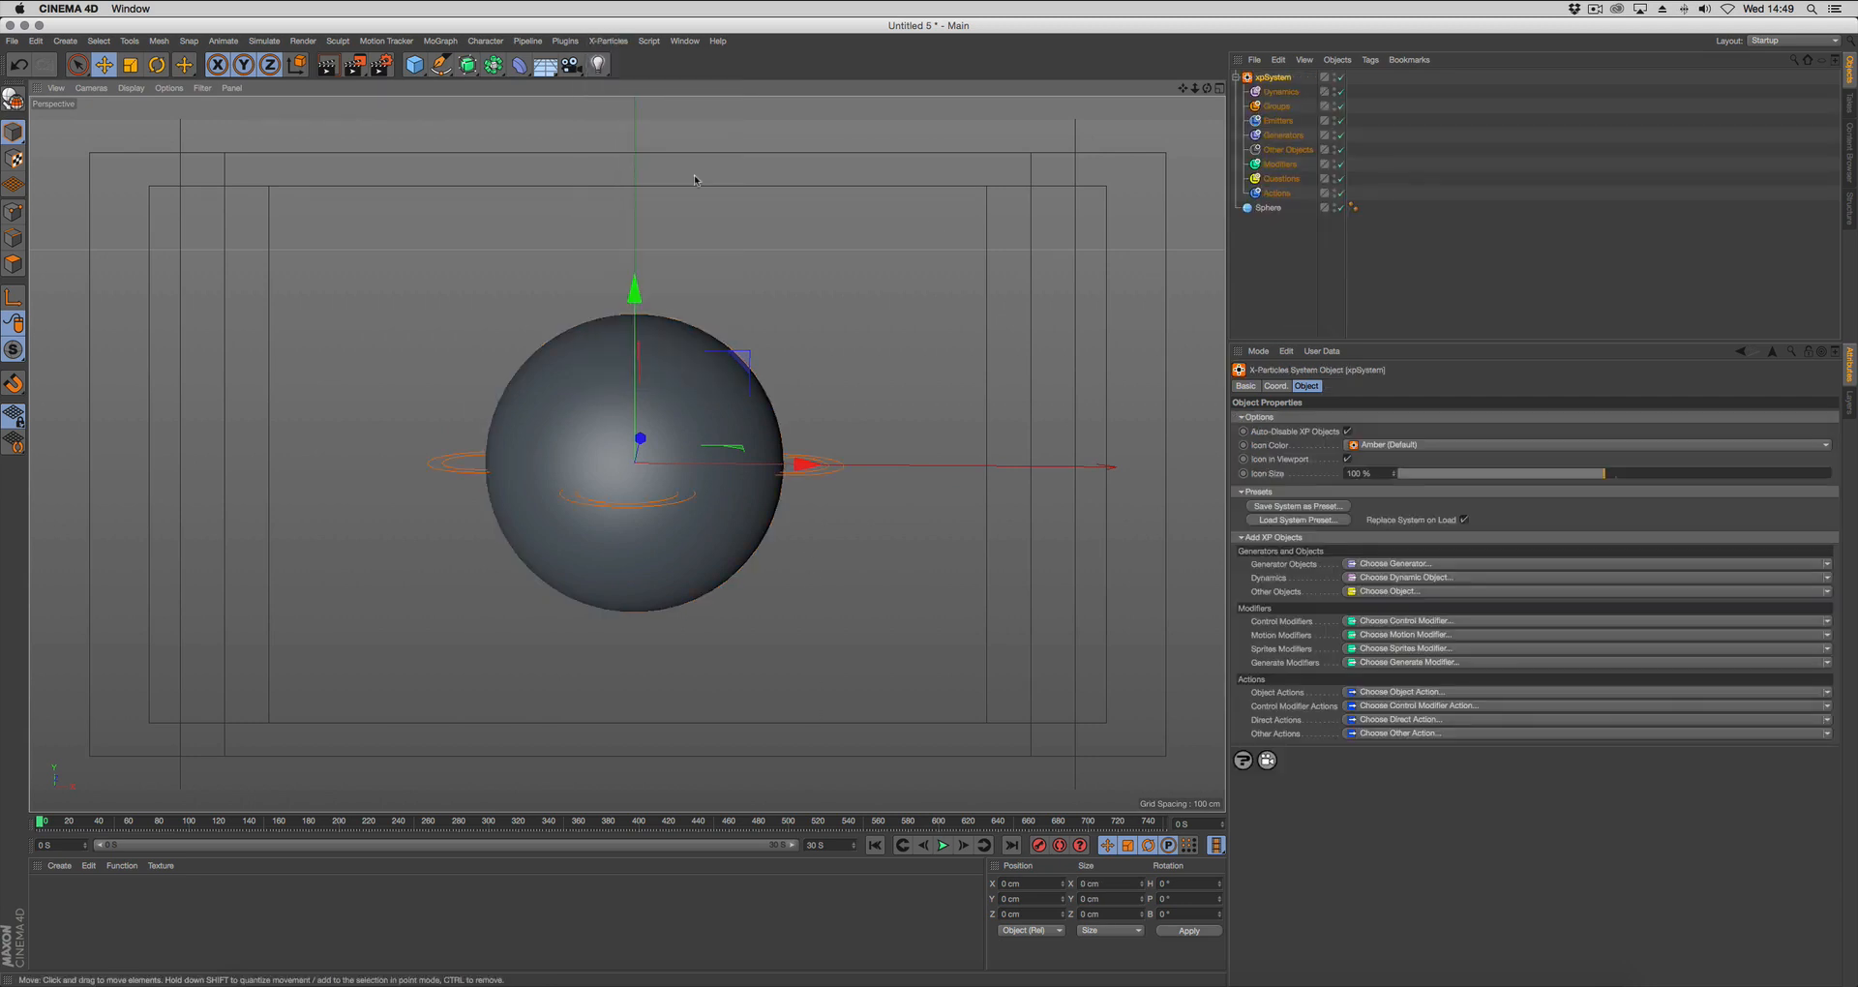
click(1277, 120)
click(1283, 448)
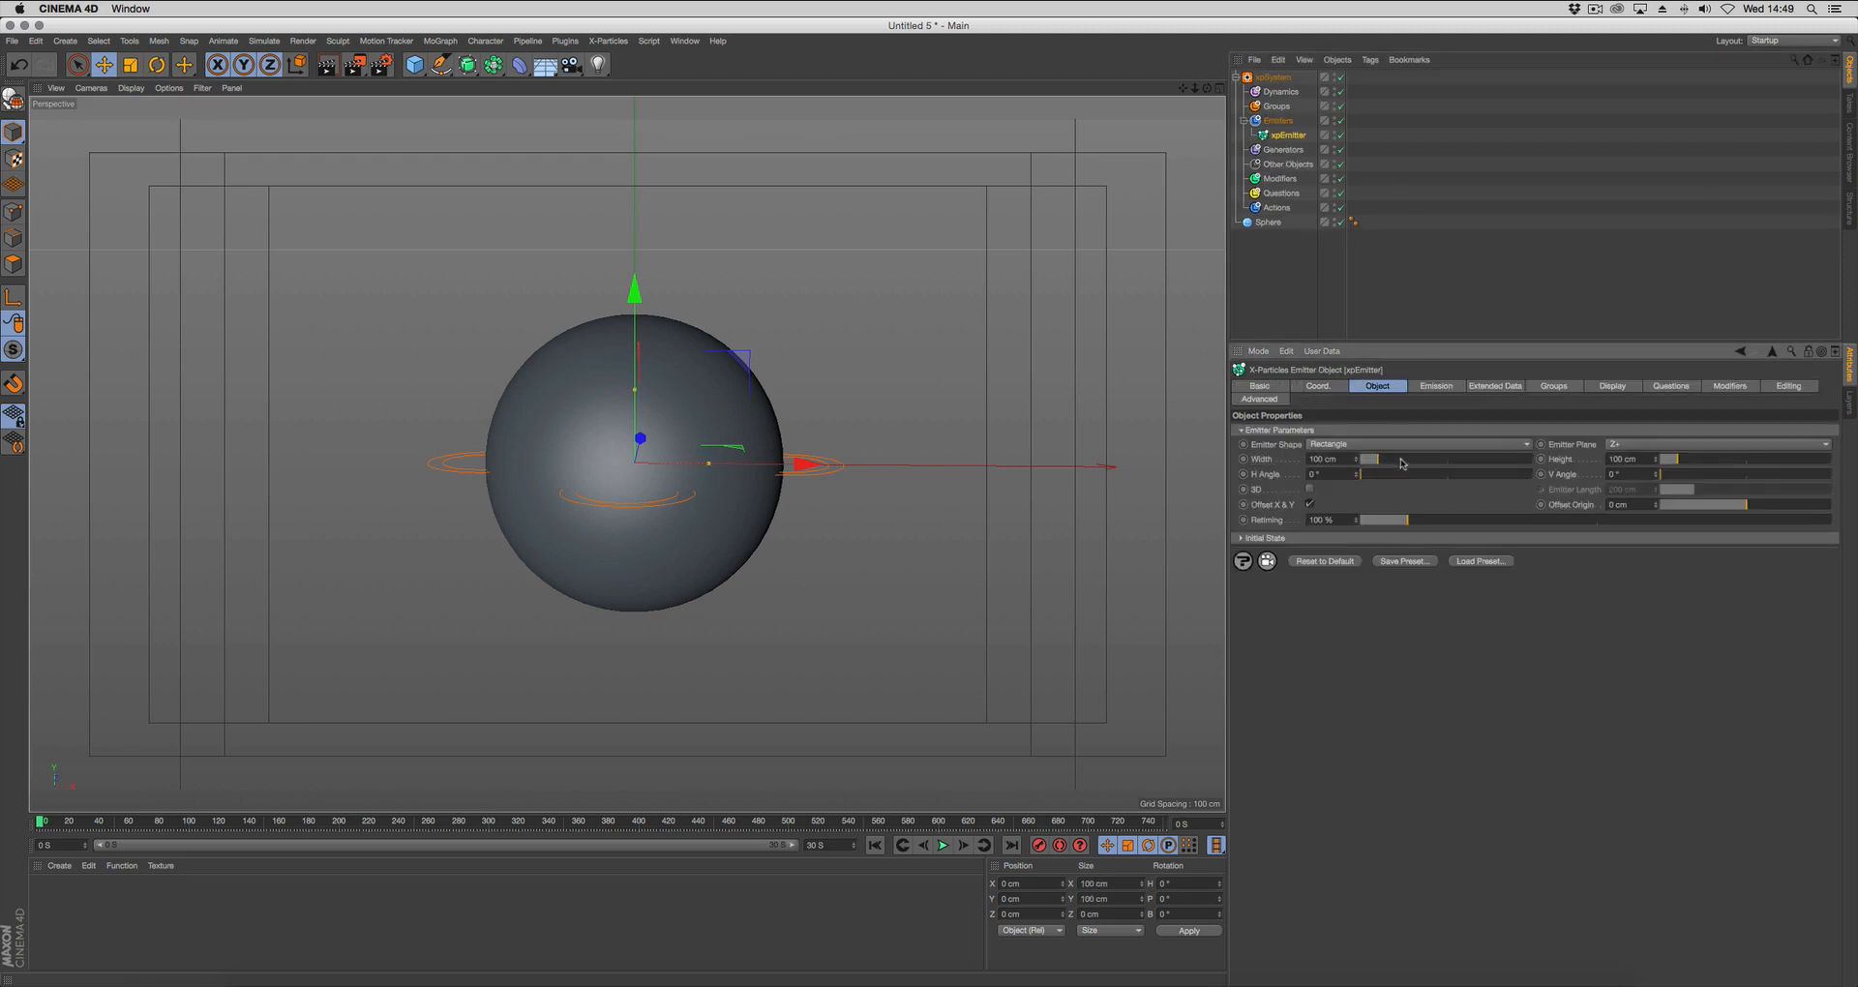
Set the emitter shape to Object with the Sphere as its source, and enable One Particle Per Source Element.
click(1358, 447)
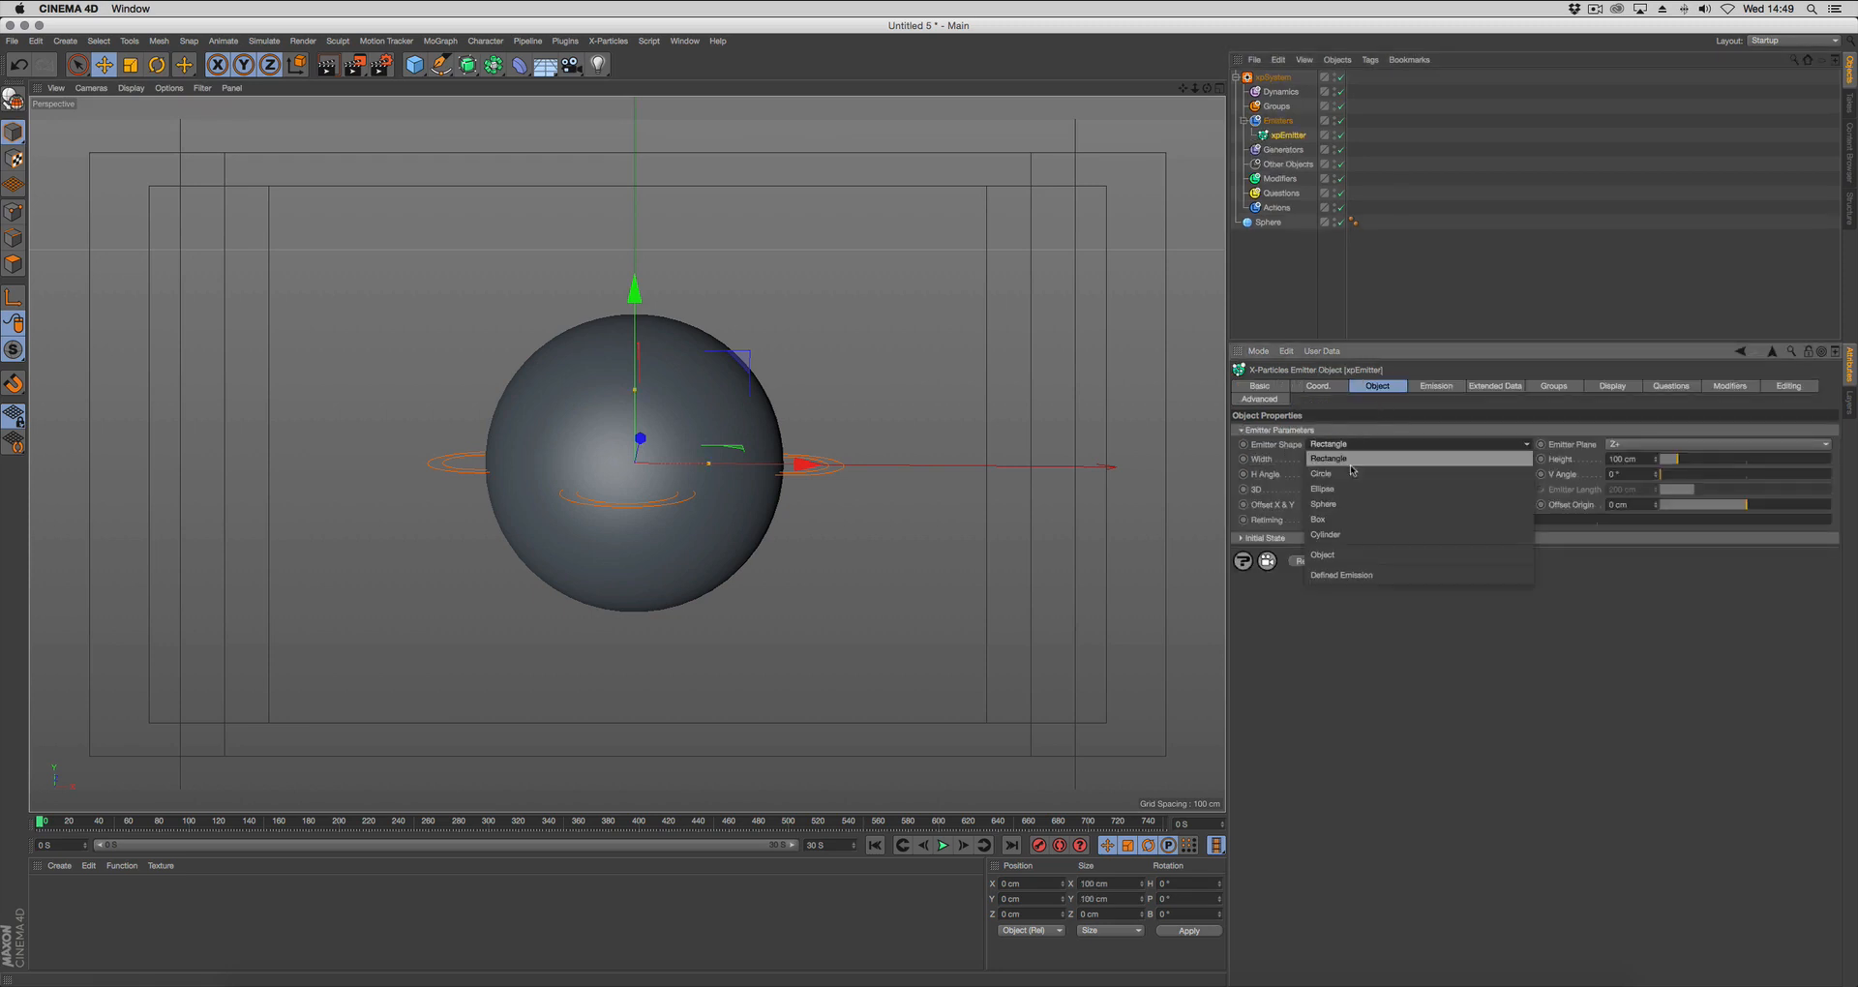
click(1354, 555)
drag(1268, 224, 1350, 481)
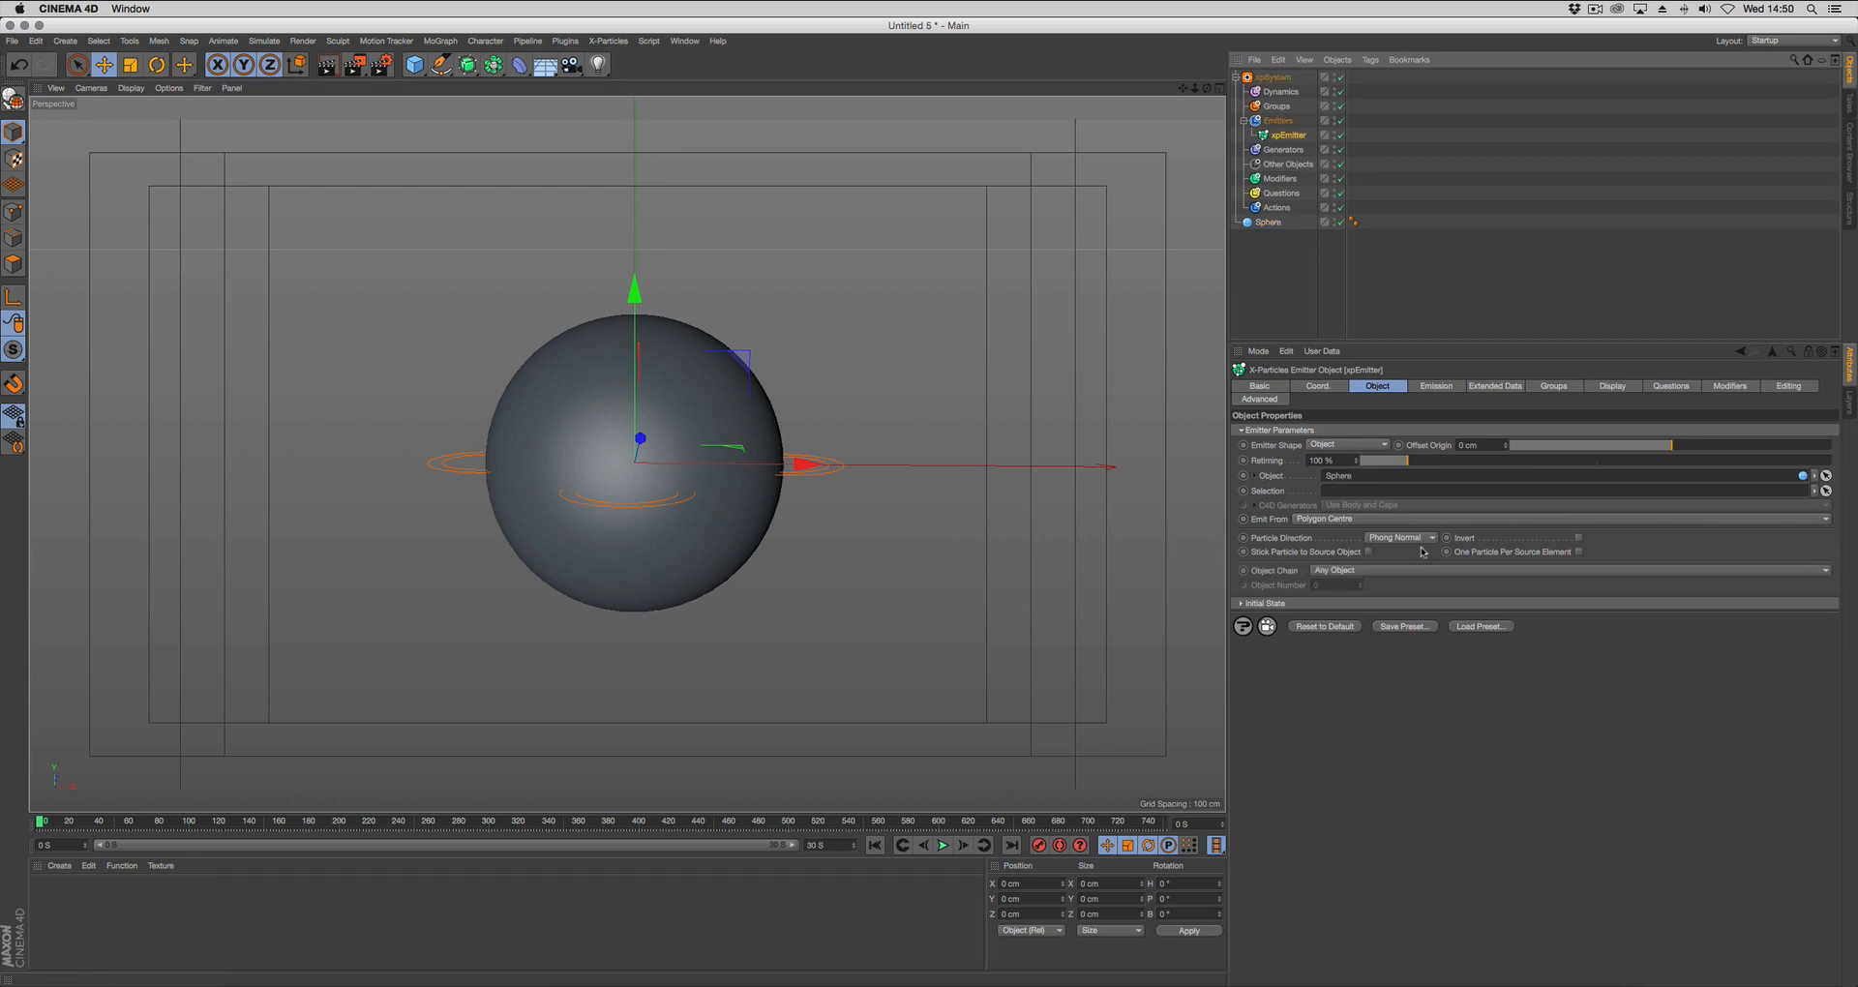
click(1578, 552)
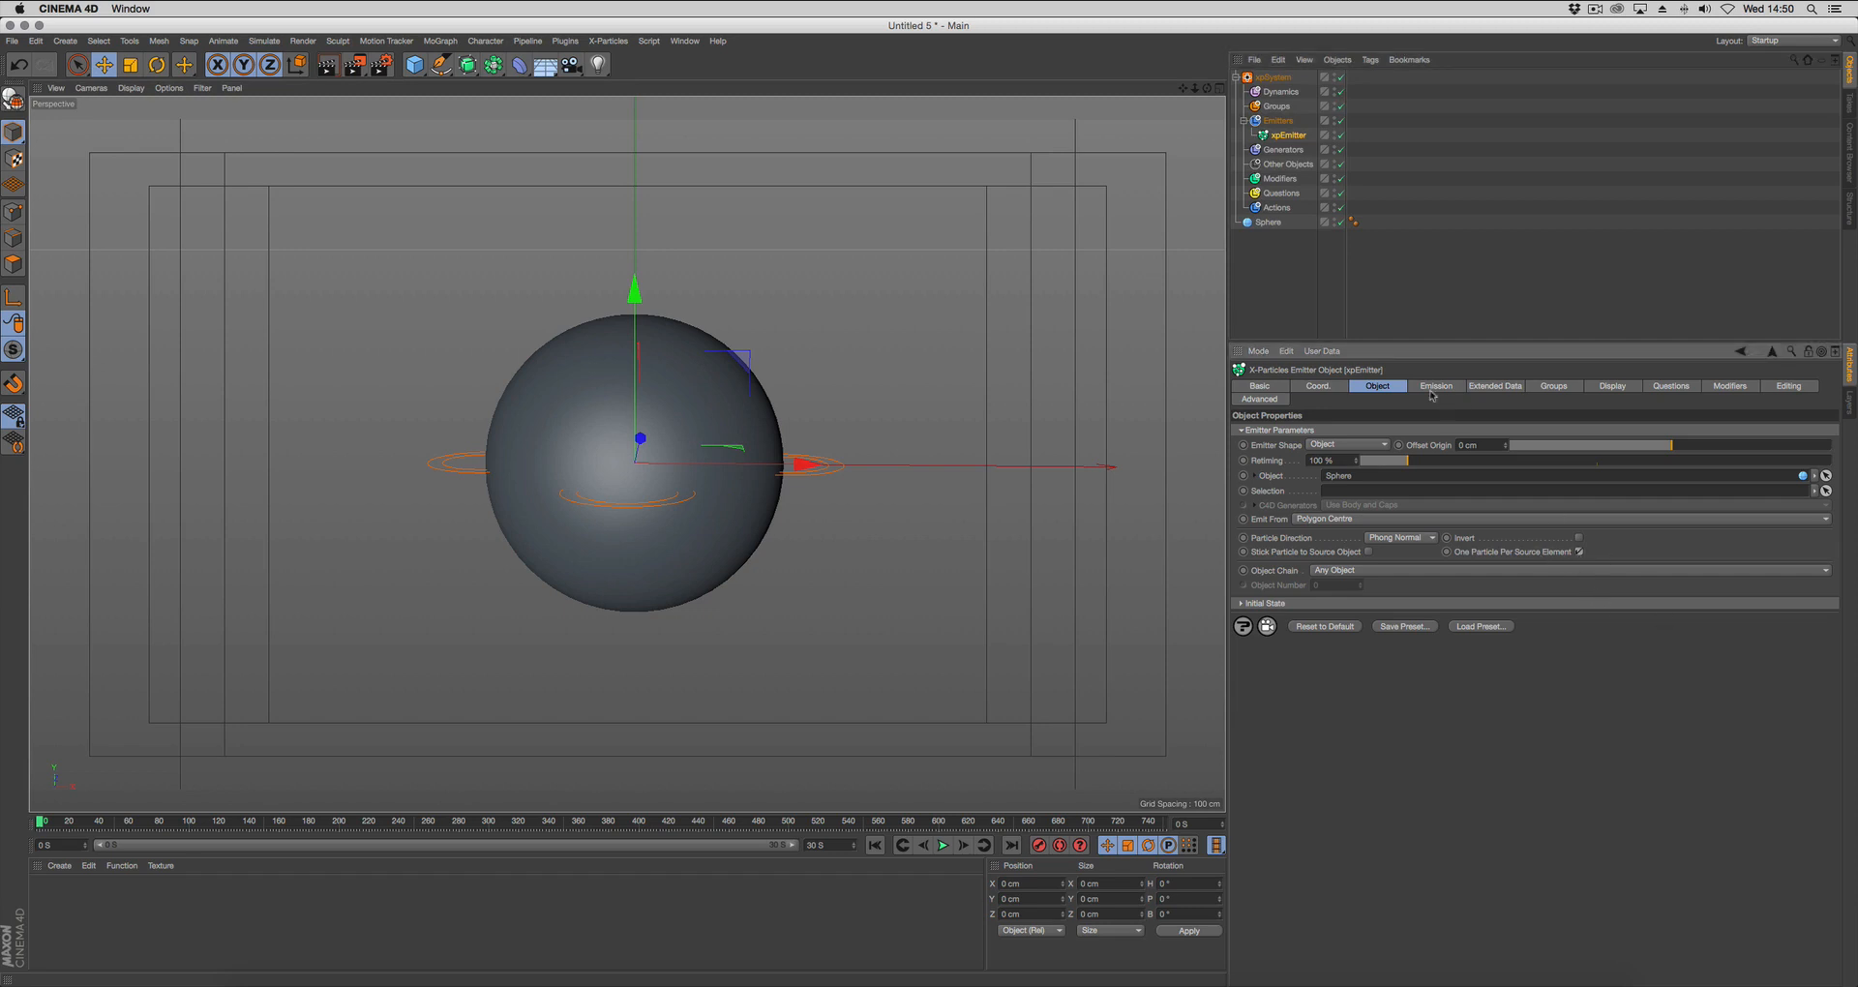
Set the emitter's emission mode to Shot and lower the particle speed to the minimum.
click(1437, 386)
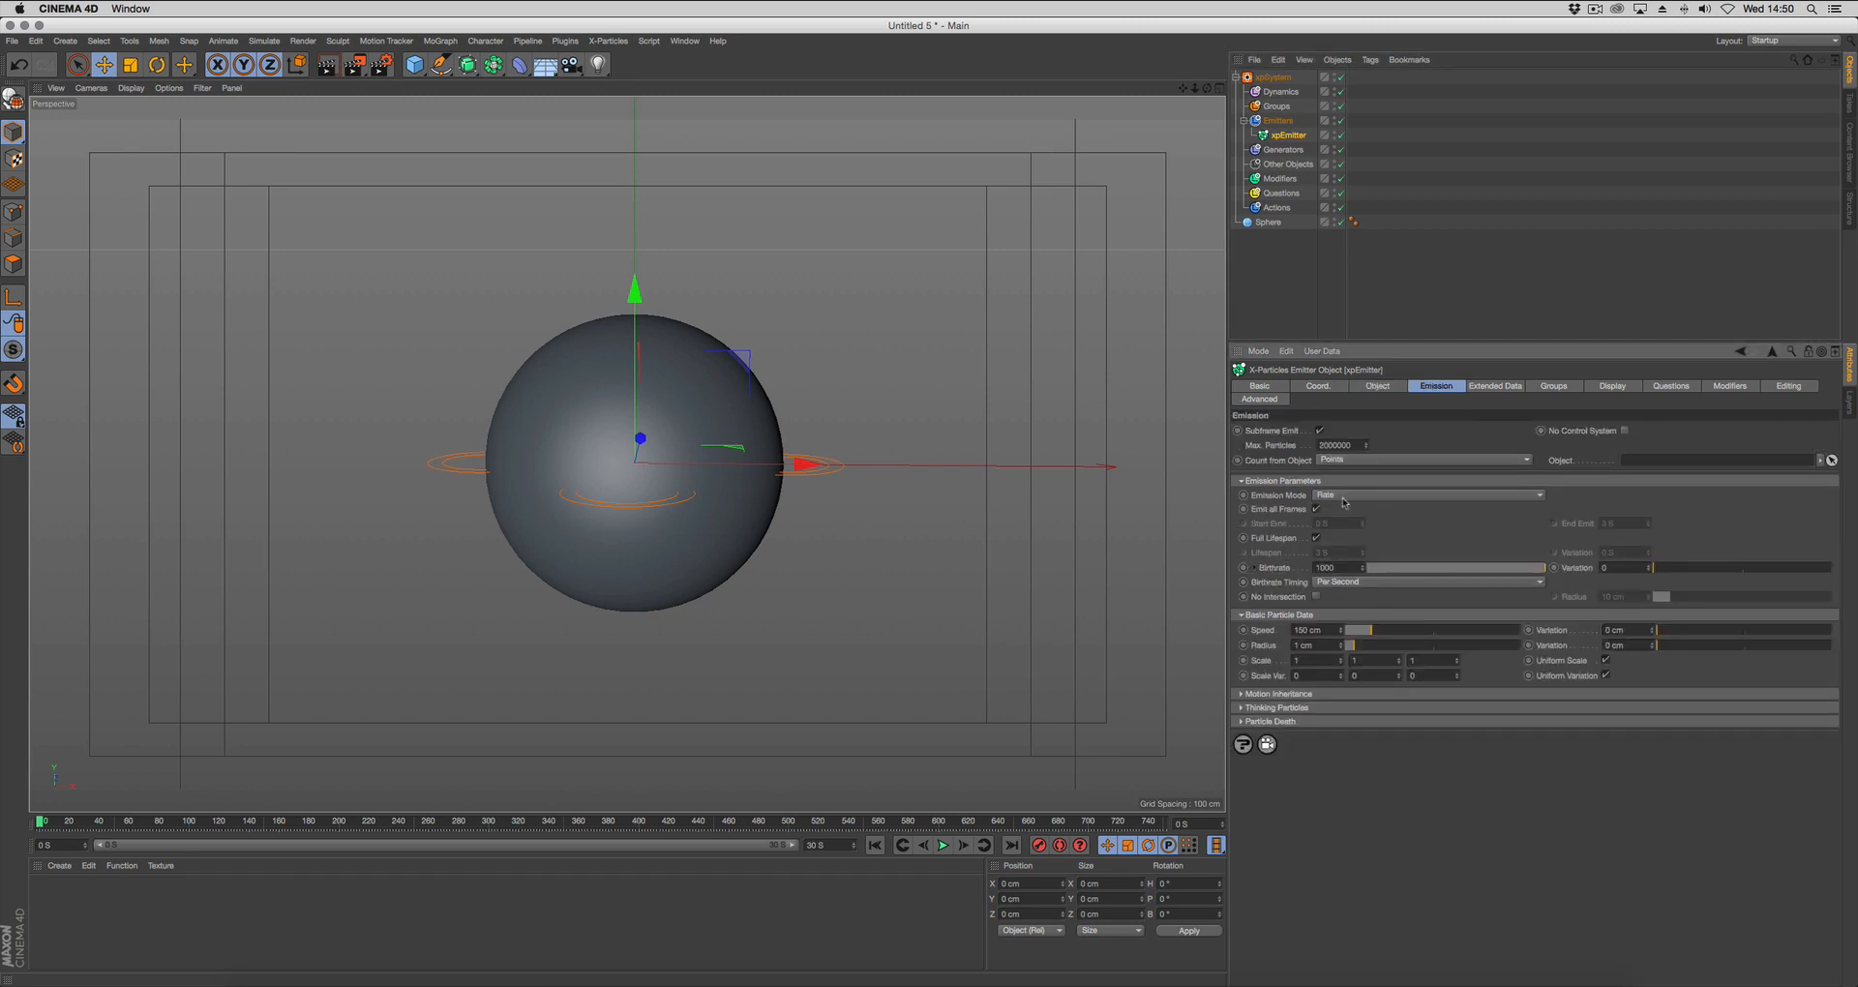
click(1388, 497)
click(1391, 542)
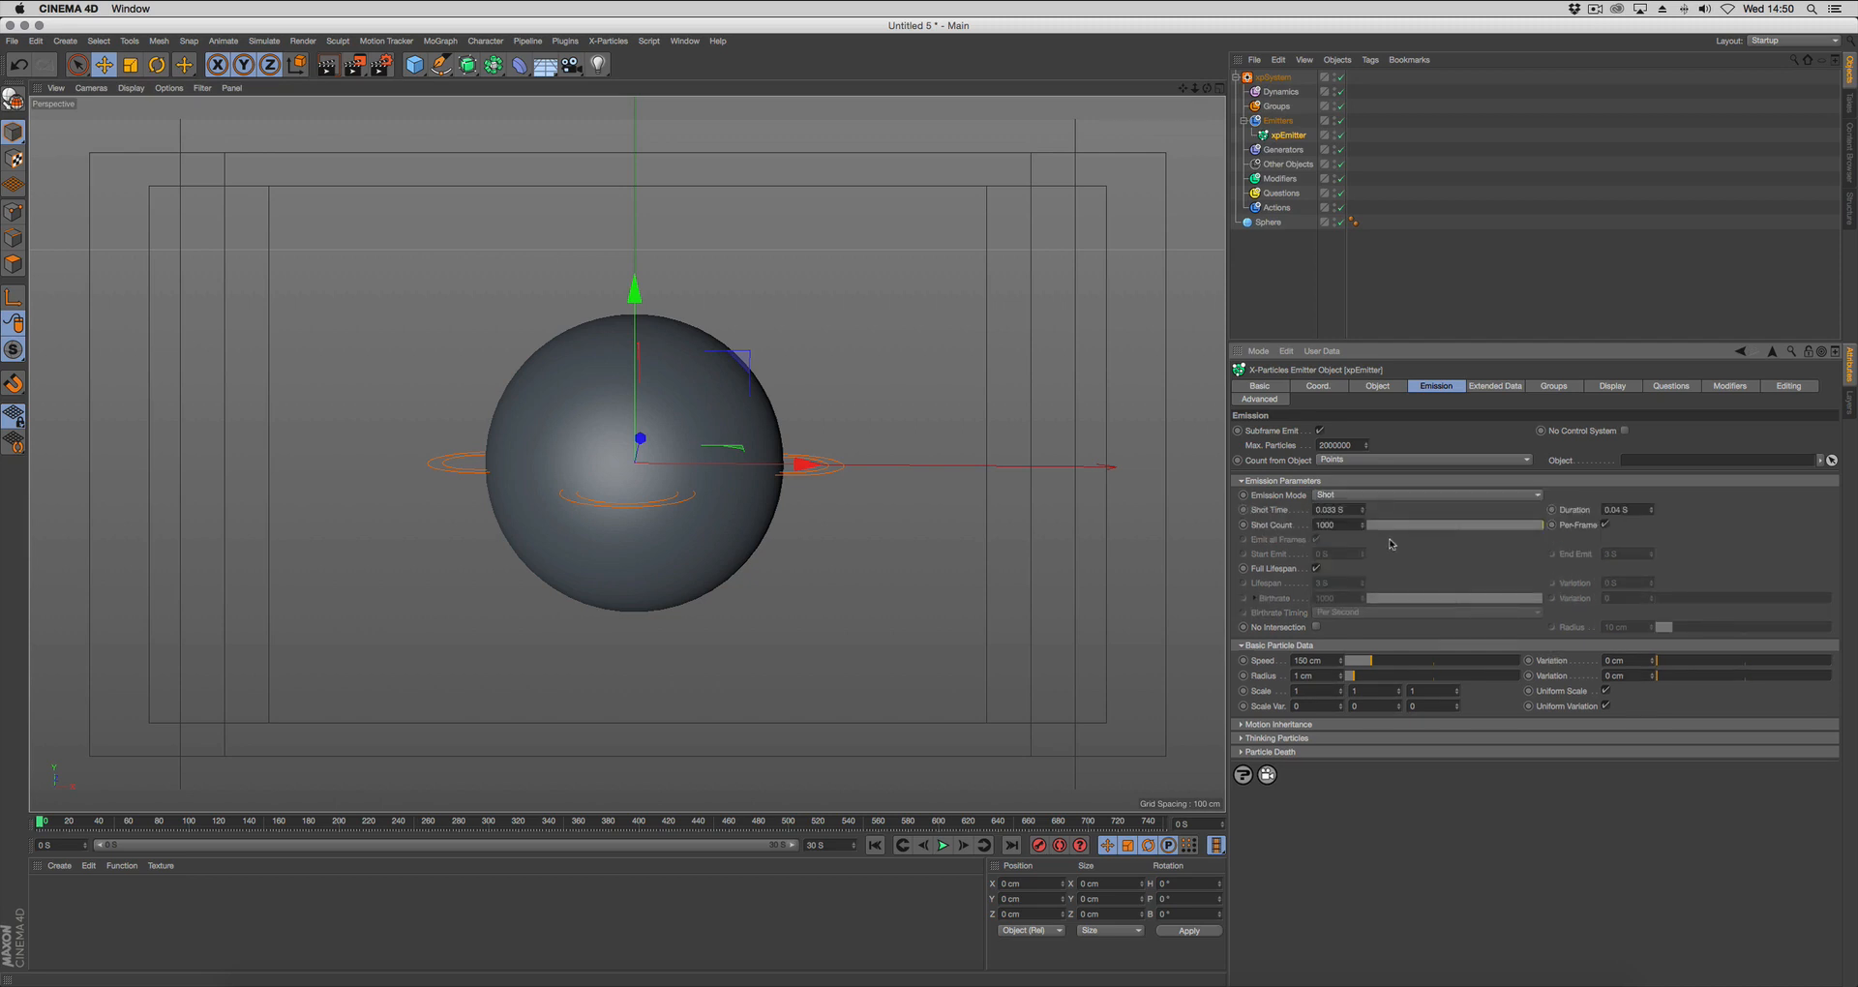
drag(1360, 667, 1336, 670)
Enable particle rotation in the emitter's extended data and set the rotation mode to Tangential.
click(1495, 386)
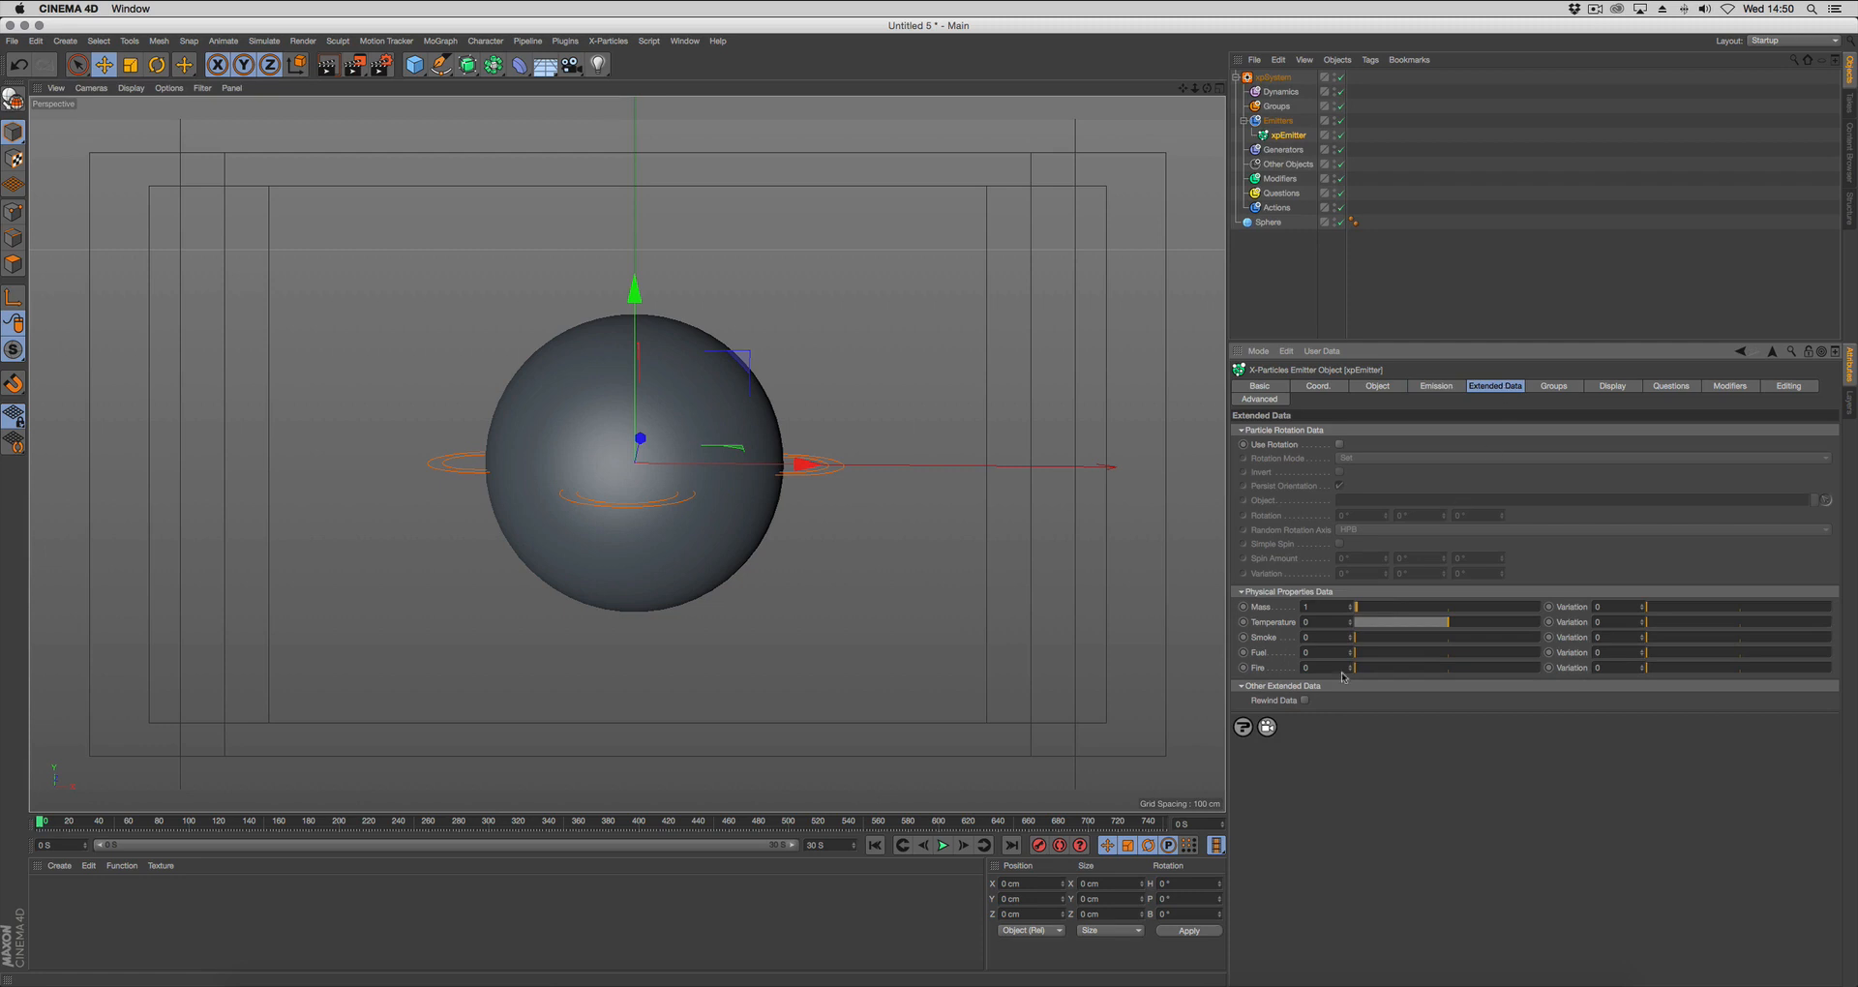
click(1339, 444)
click(1374, 458)
click(1403, 484)
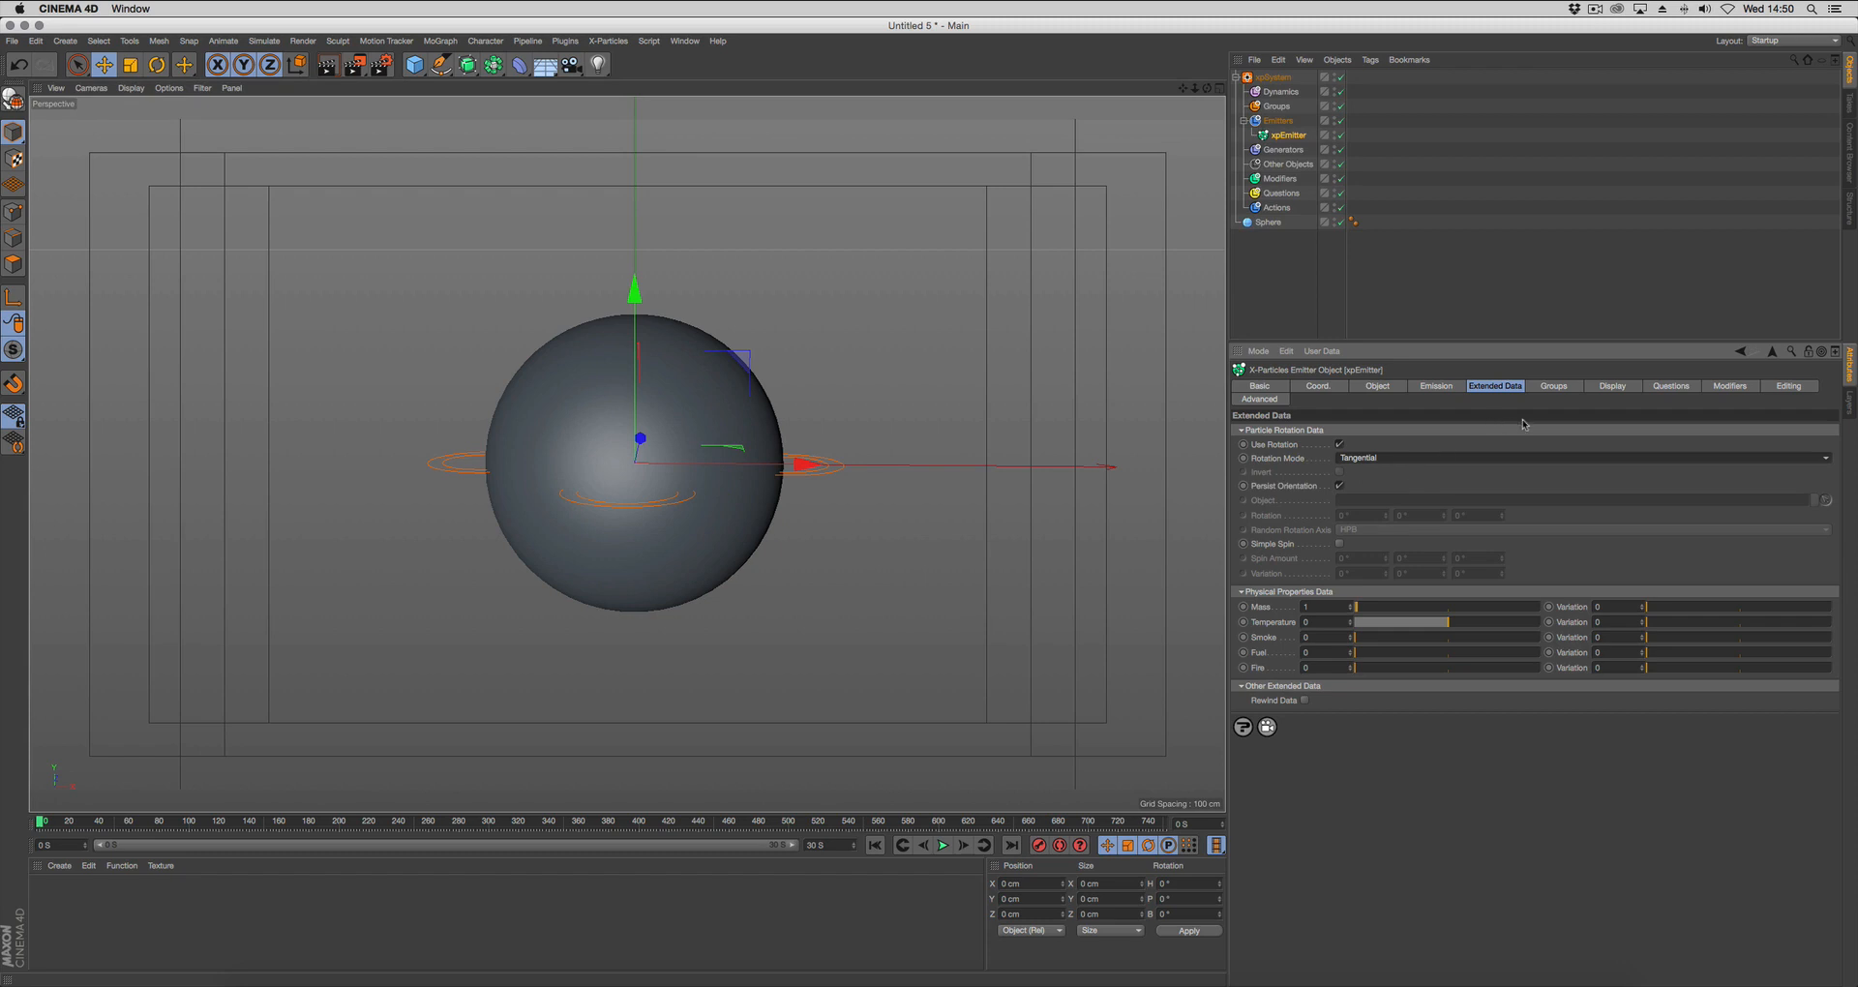
Change the emitter's particle display color to purple and advance the animation one frame to check the particles on the sphere.
click(1613, 386)
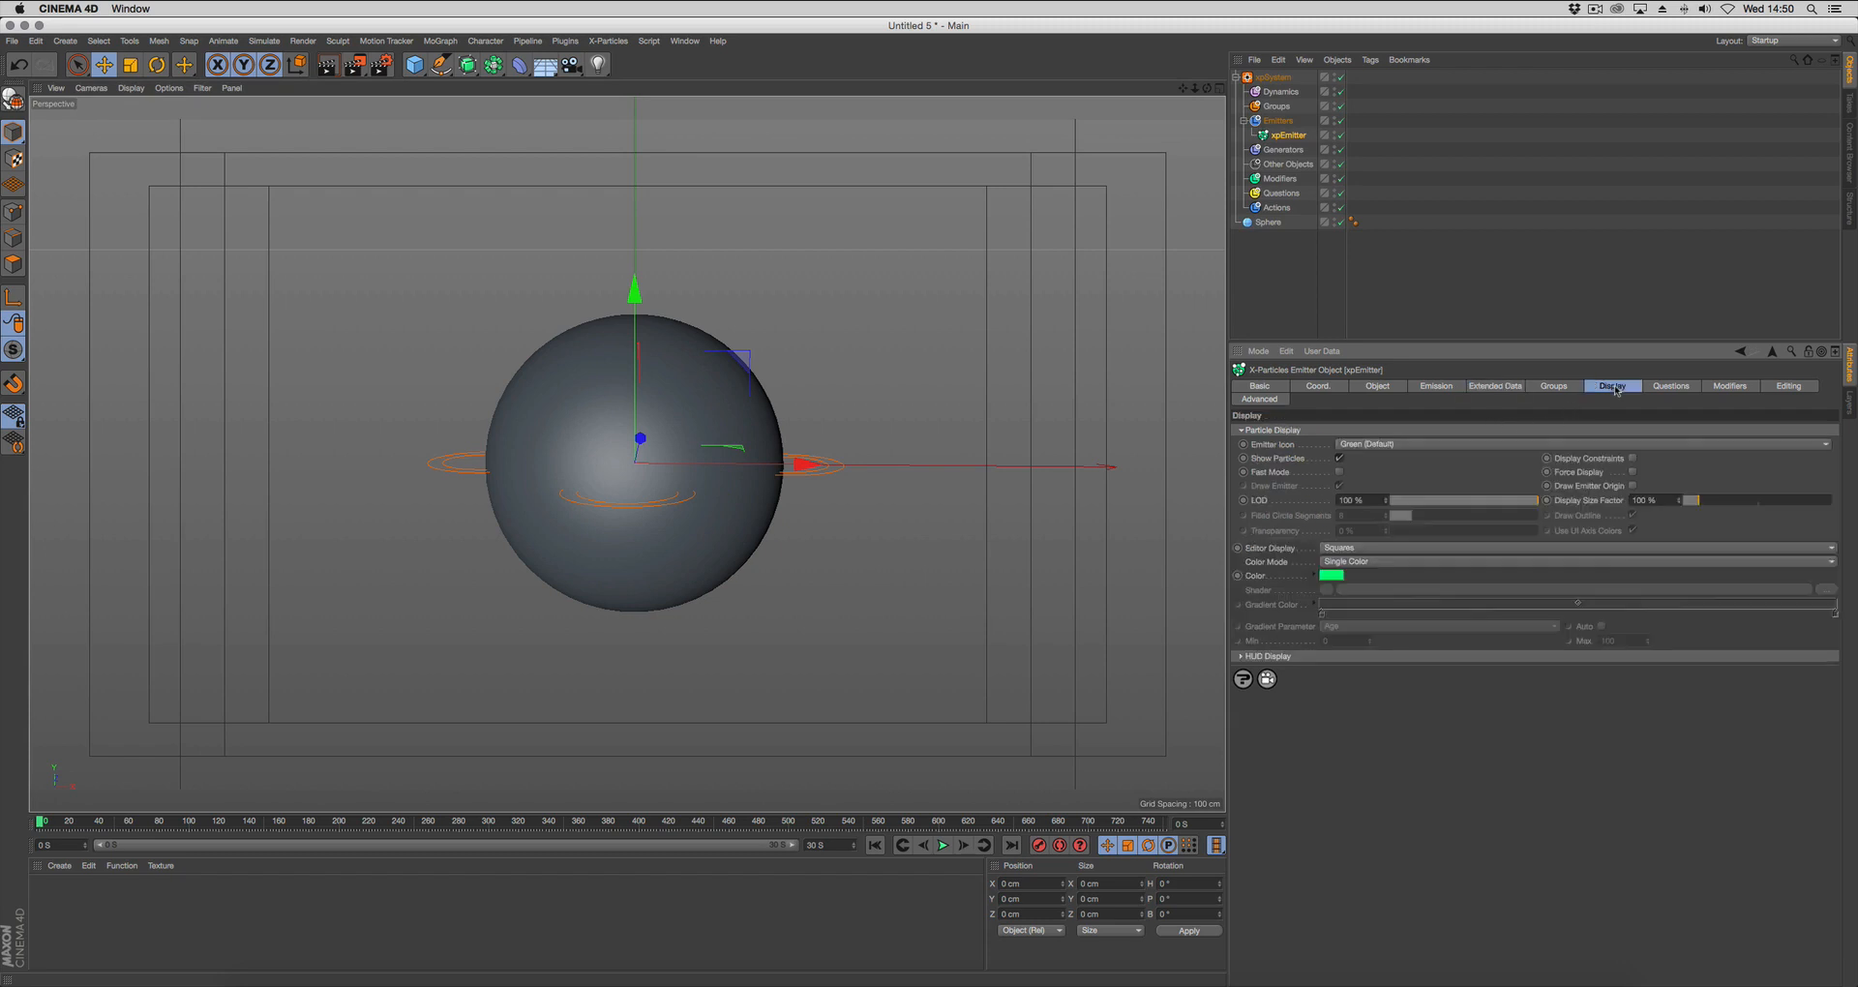
click(1335, 574)
drag(1389, 513, 1389, 535)
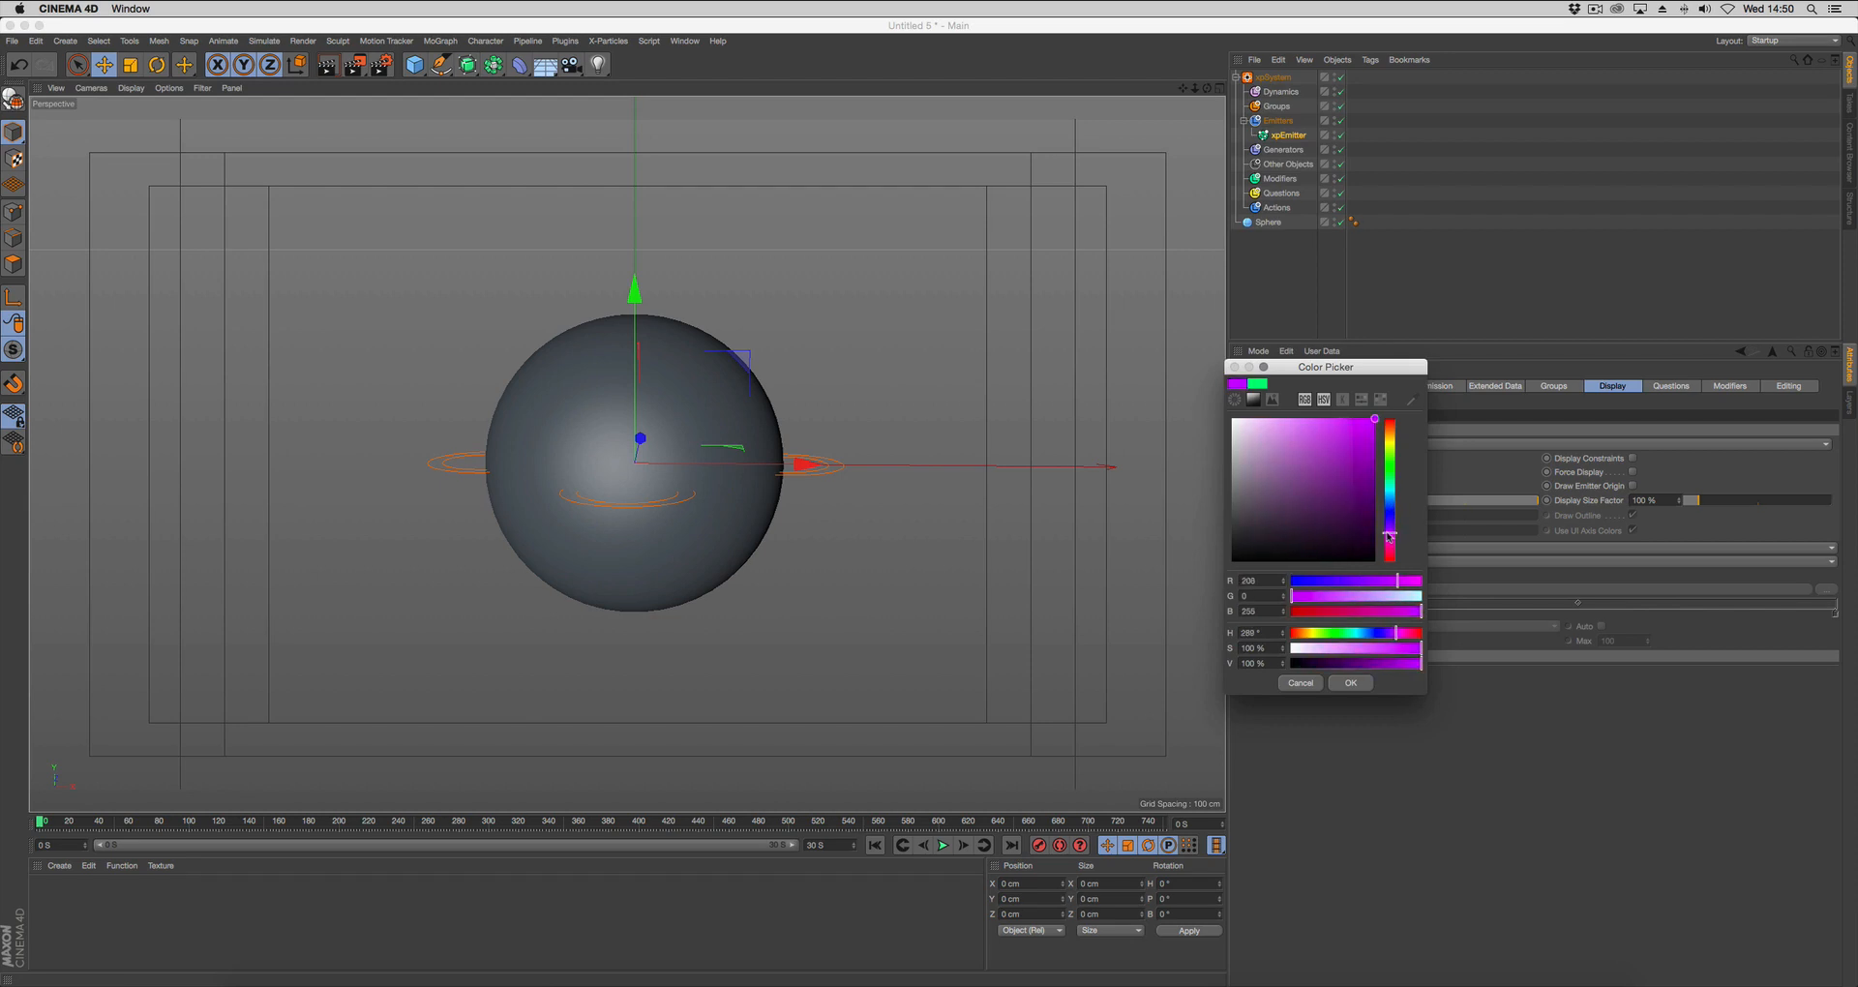
click(1349, 682)
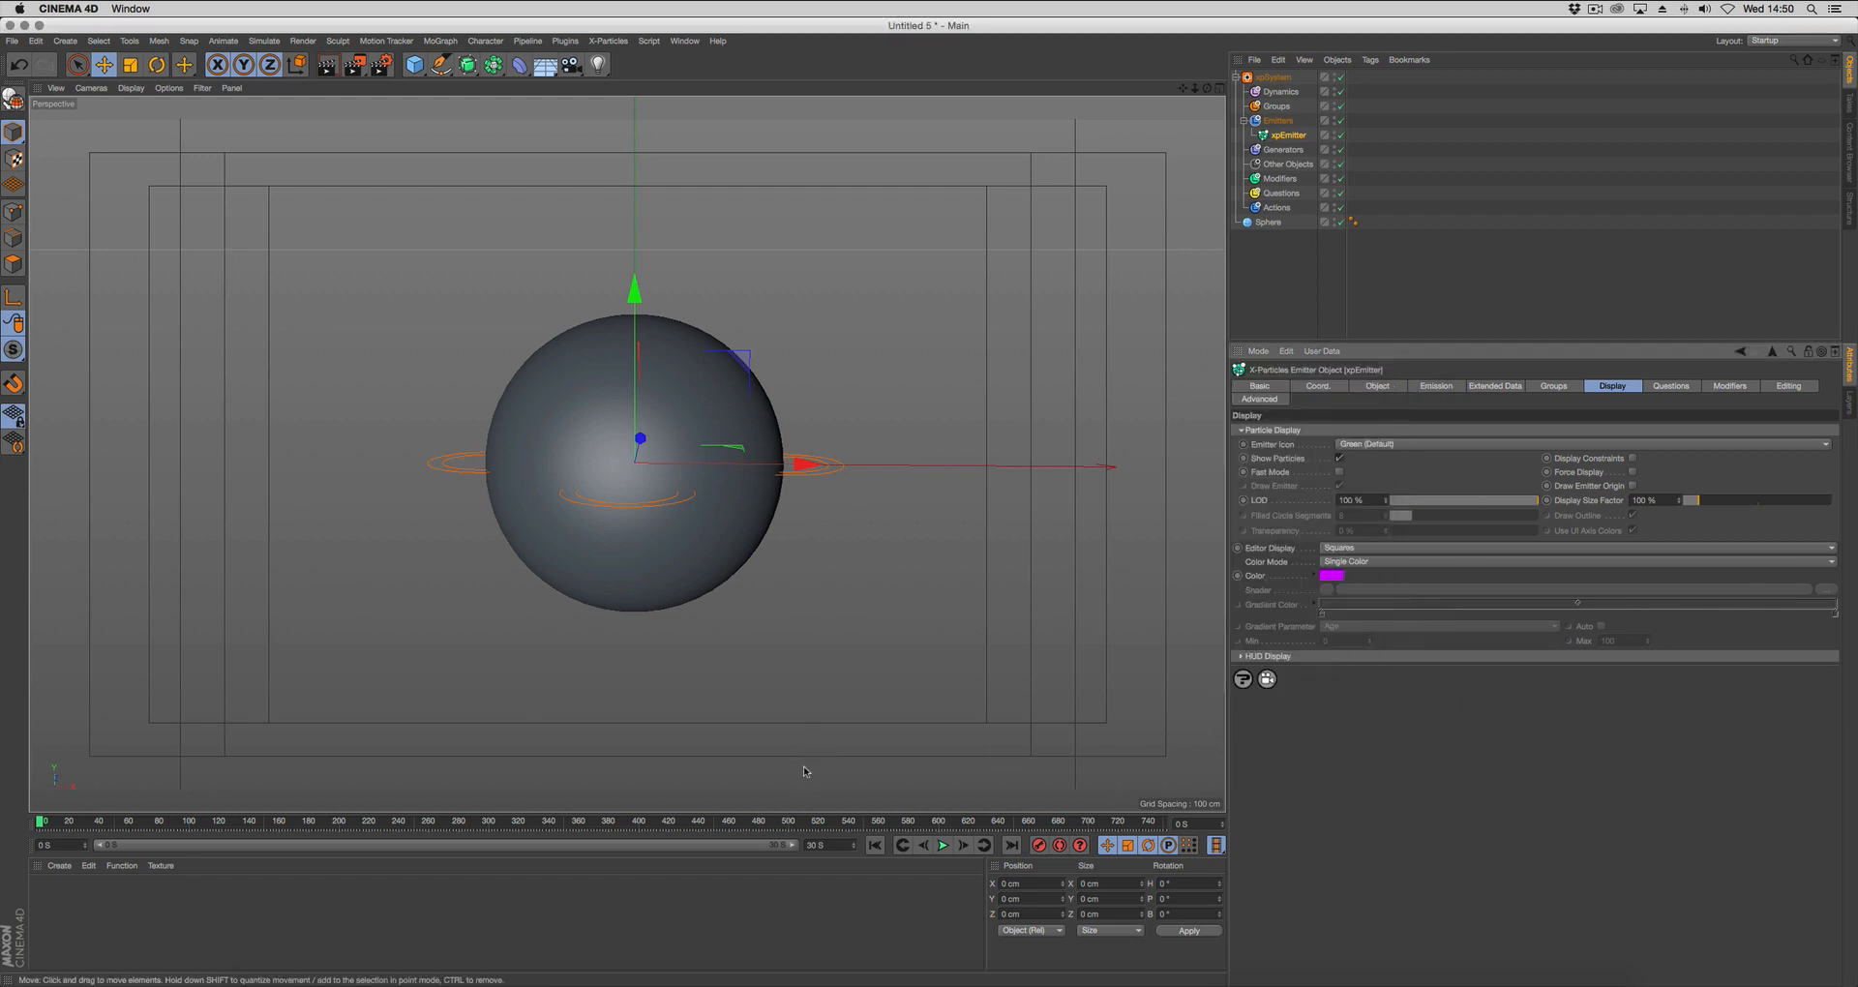
key(g)
mouse_move(793, 587)
alt+mouse_down()
mouse_move(754, 571)
mouse_move(790, 602)
mouse_move(804, 582)
mouse_move(787, 593)
alt+mouse_up()
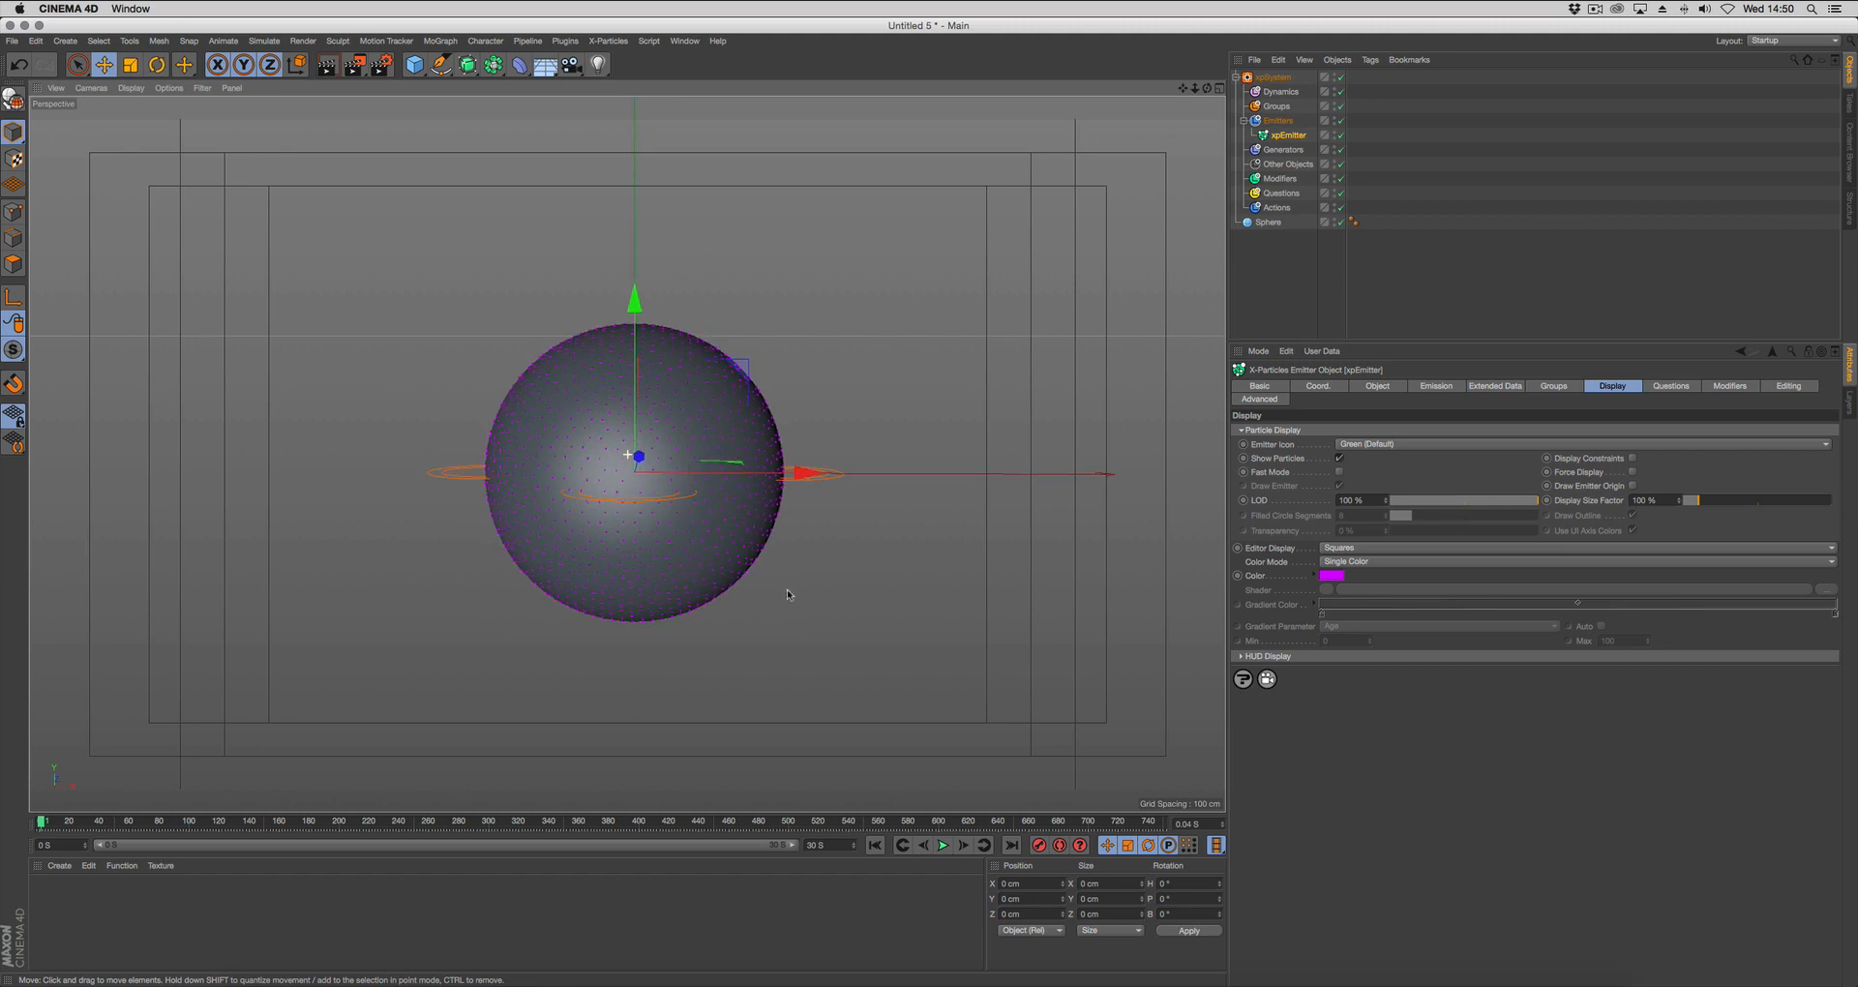
Add a cylinder primitive and move it beside the sphere, to about -167 cm on the X axis.
click(1268, 289)
click(415, 65)
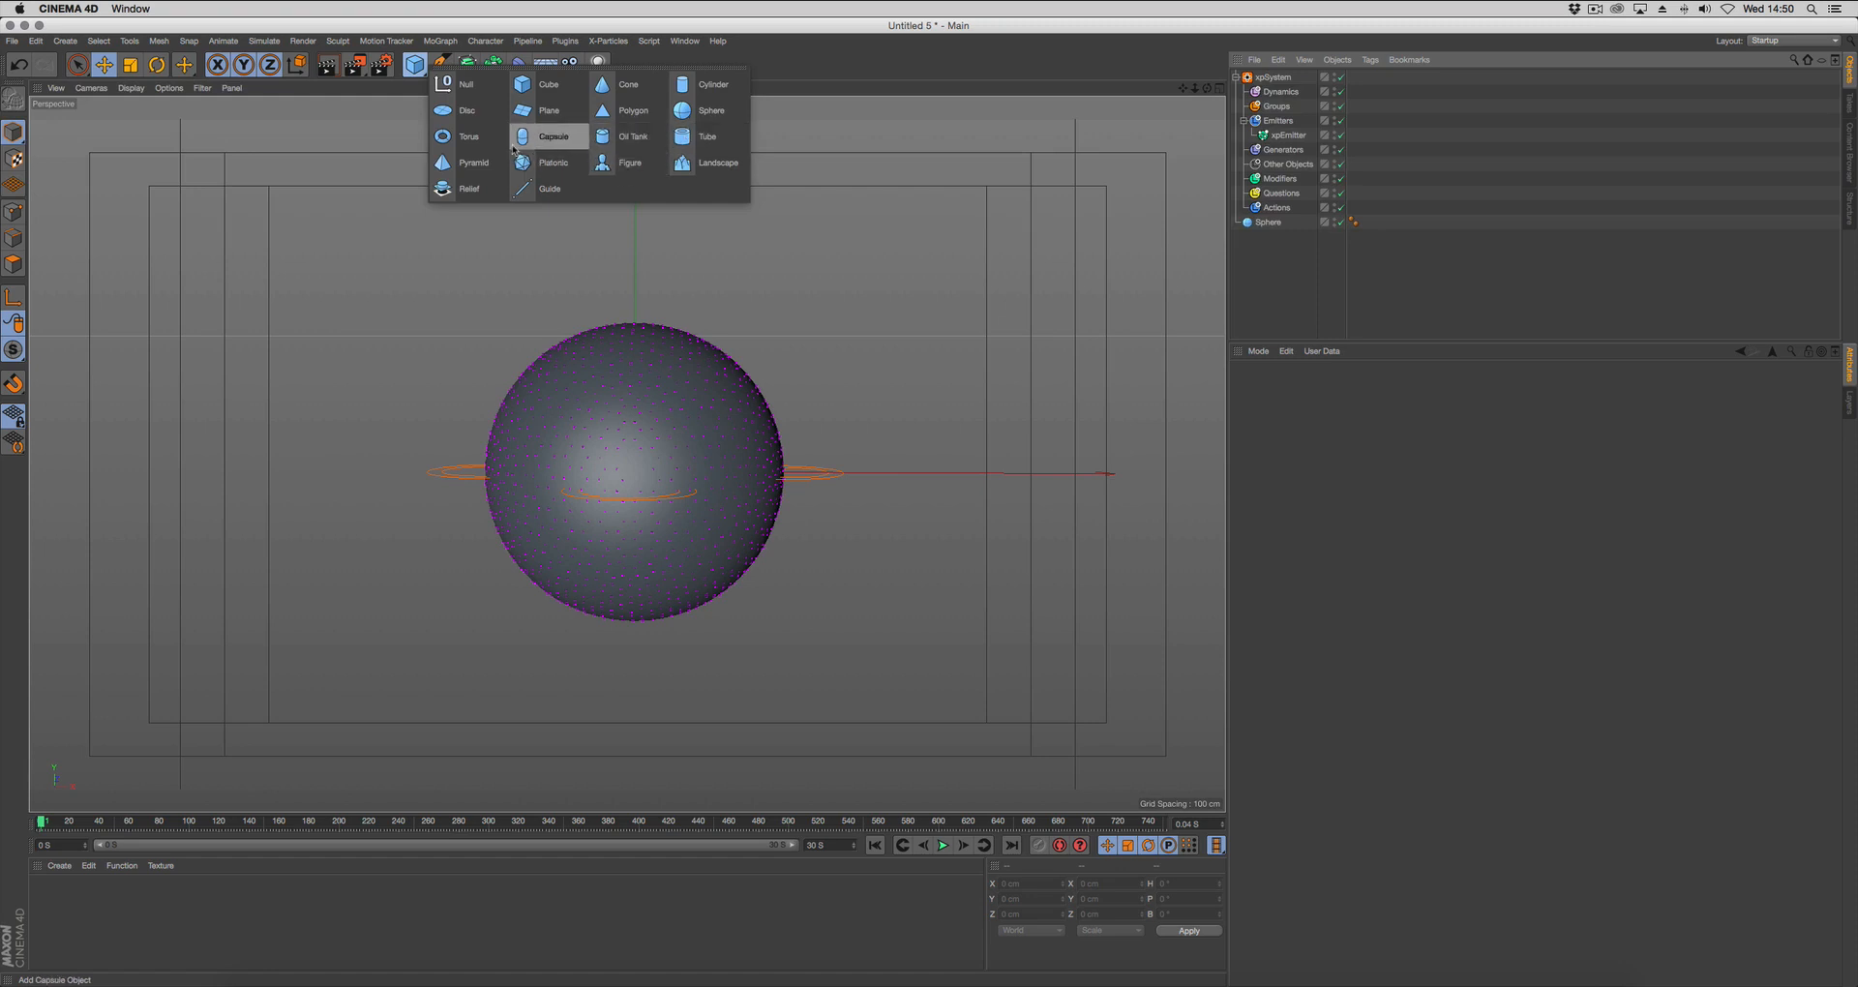
click(713, 84)
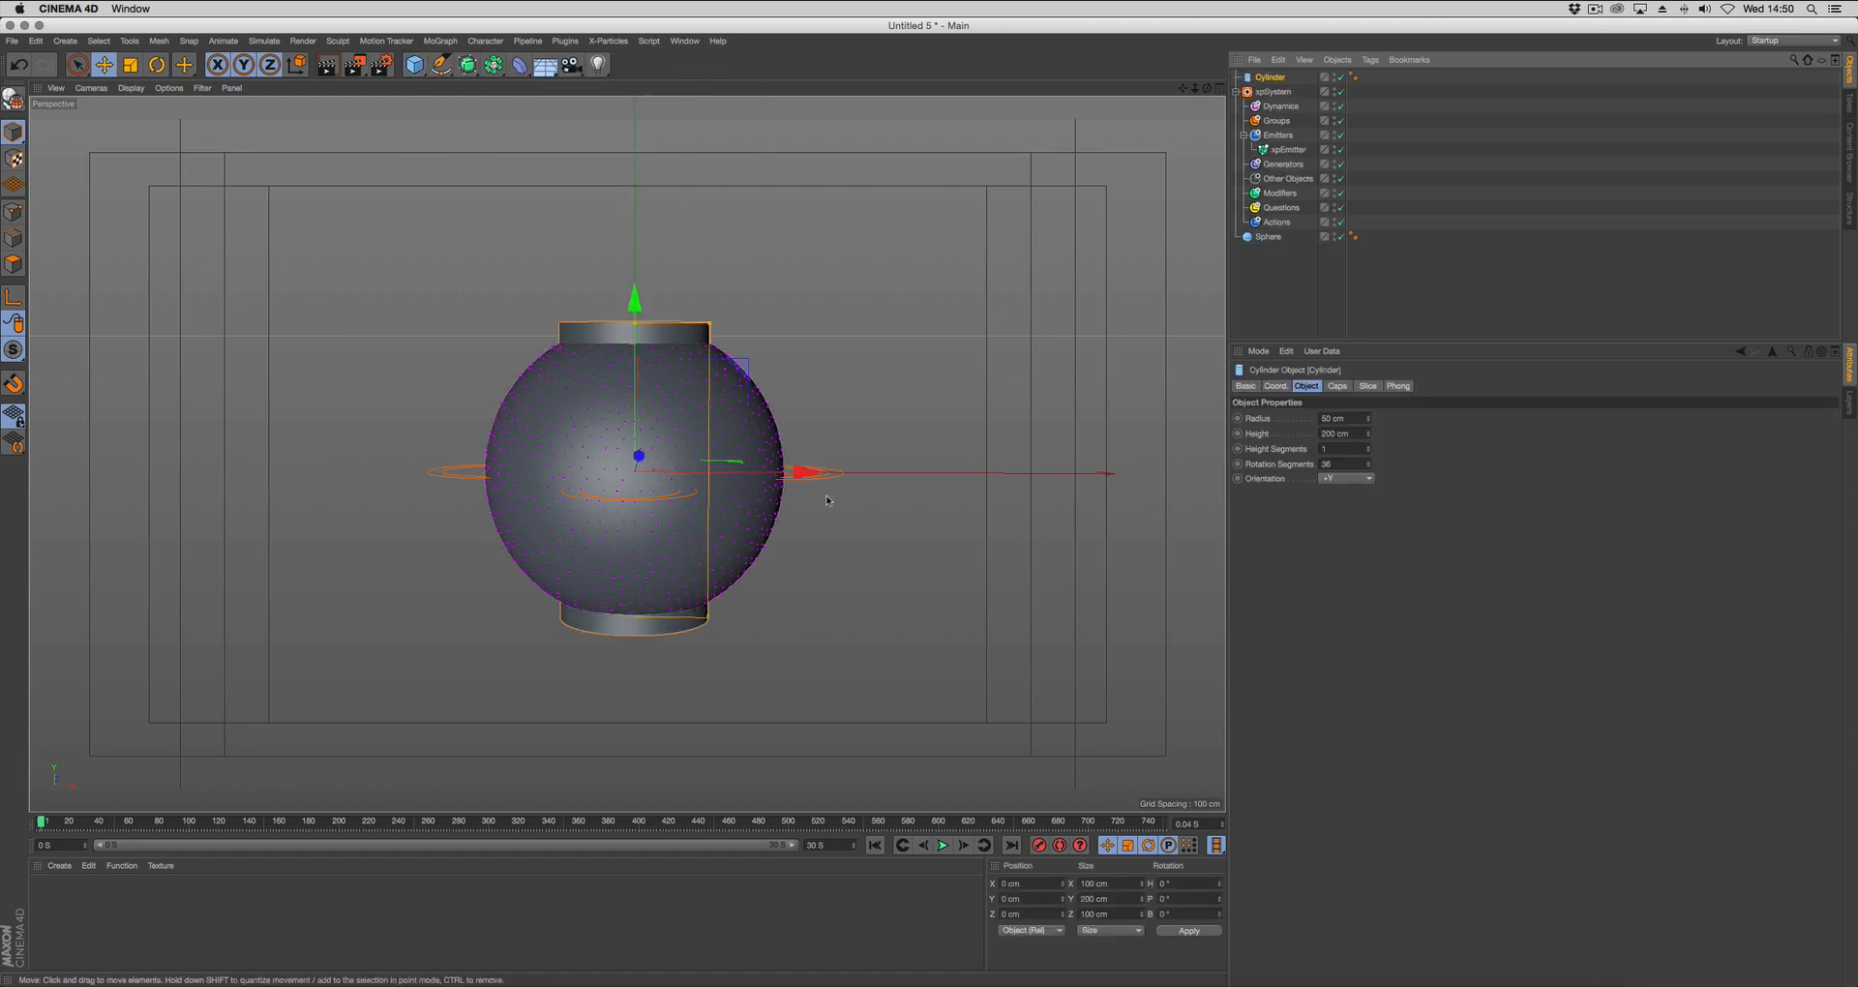
drag(785, 476, 595, 472)
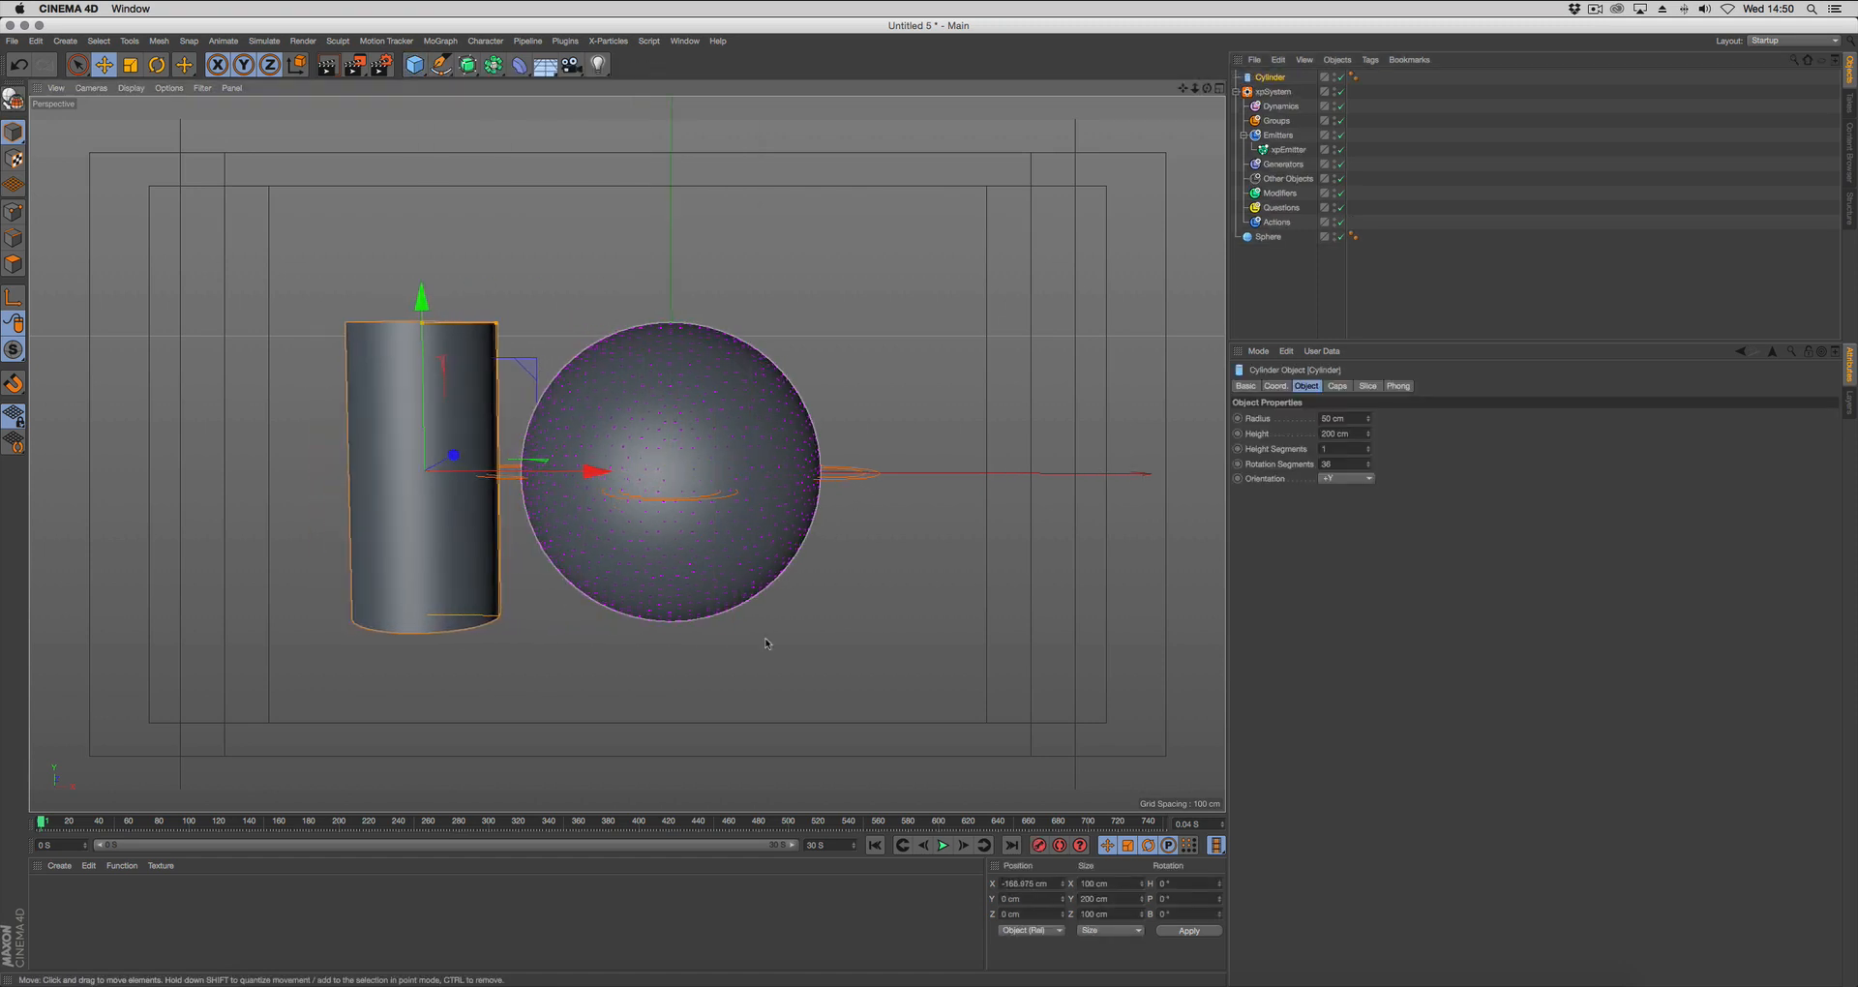
Return the animation to the start and set the cylinder's rotation segments to 6.
key(shift+f)
alt+drag(838, 719, 844, 757)
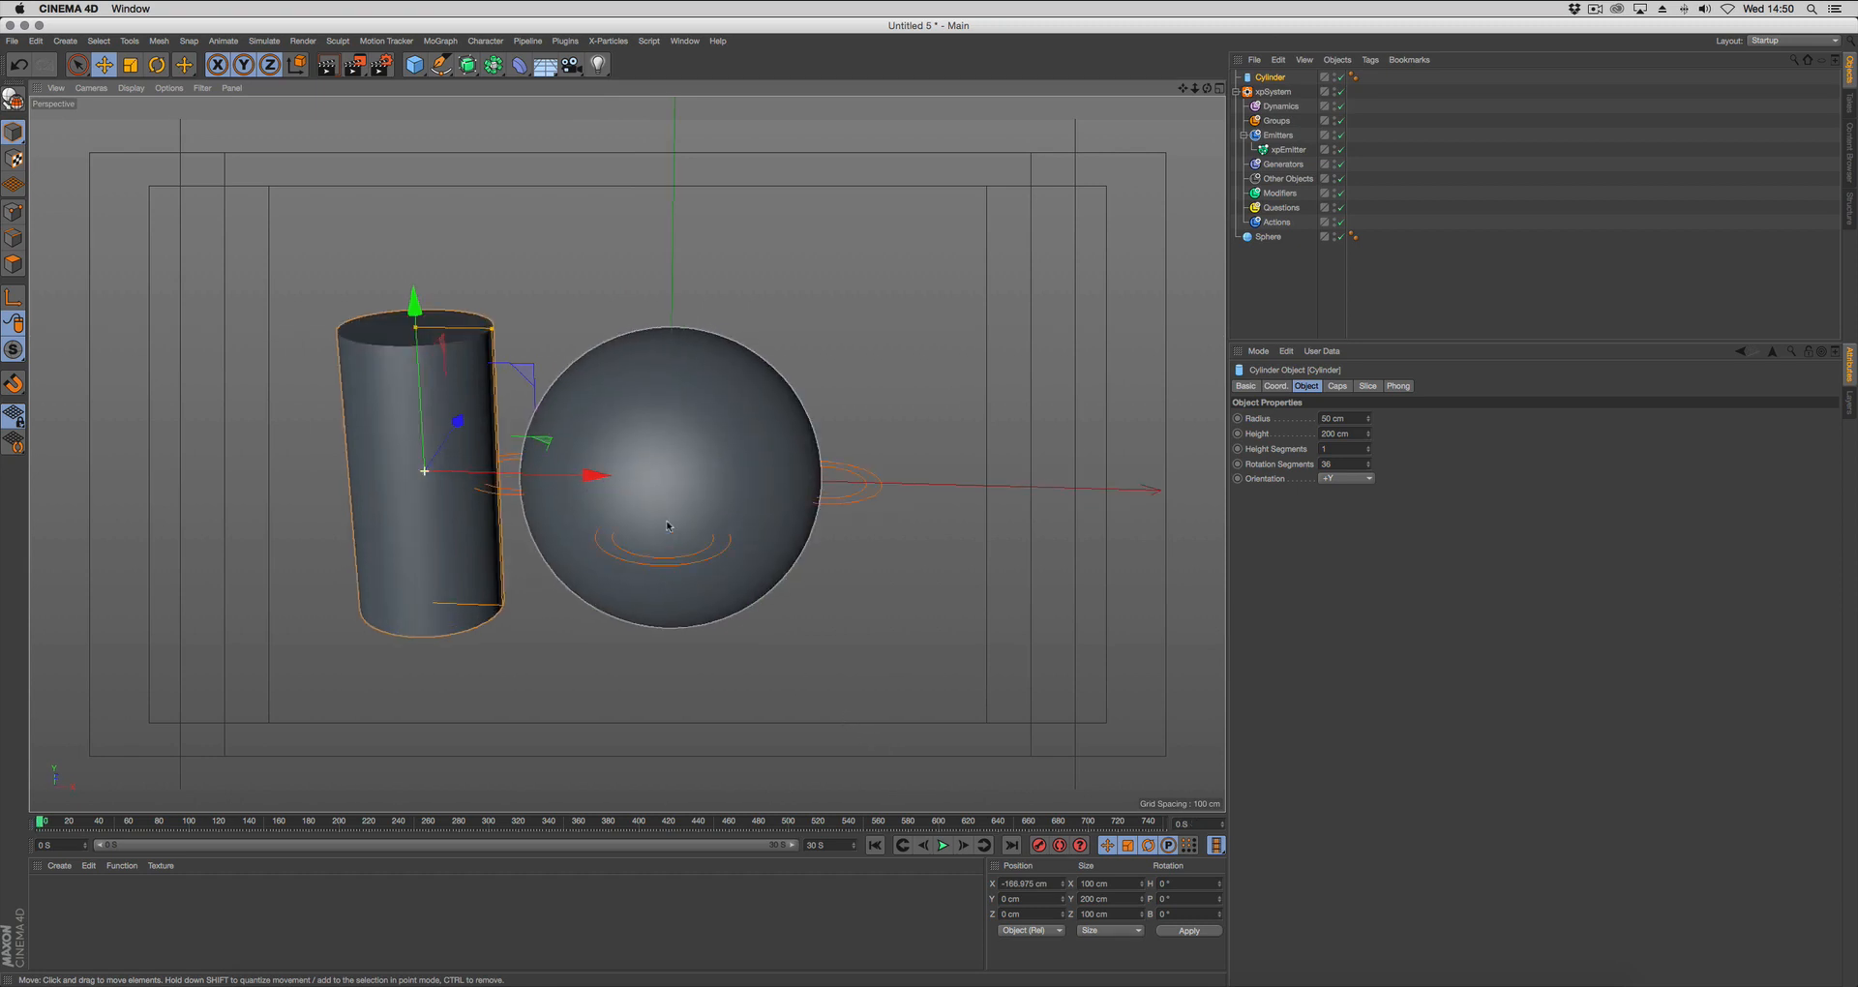
double_click(1340, 463)
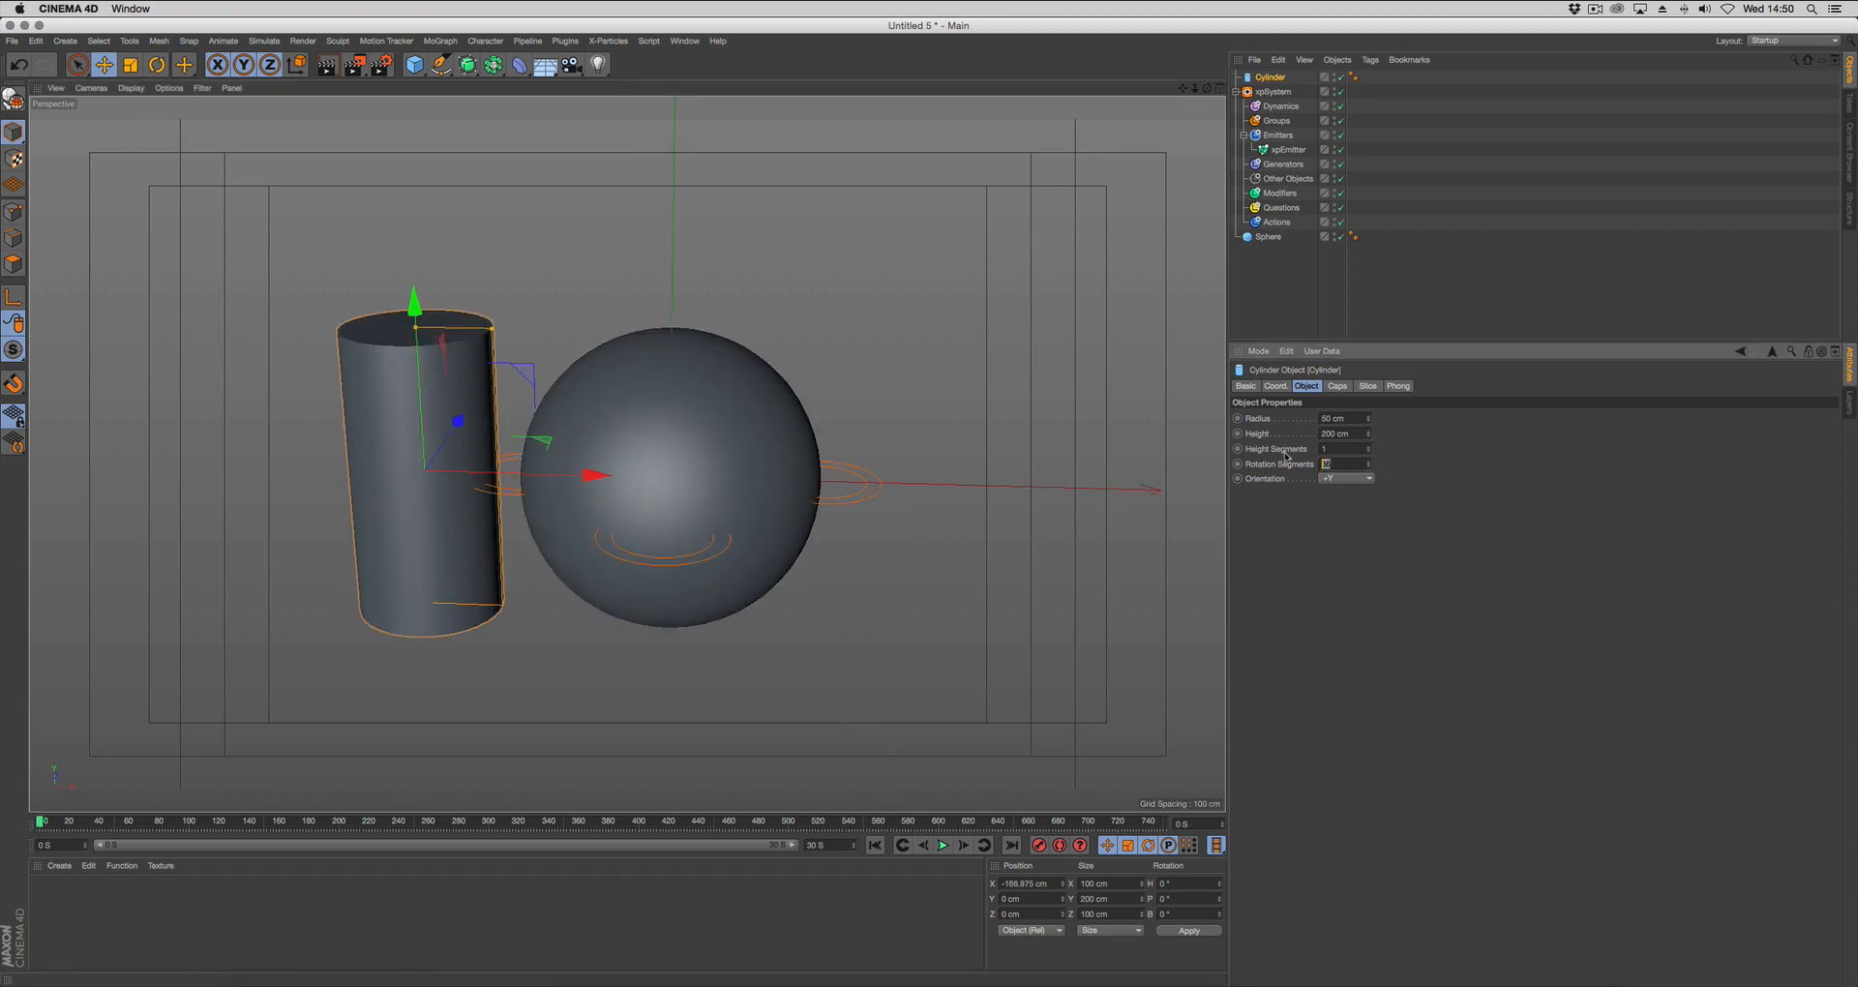
text(6)
key(Return)
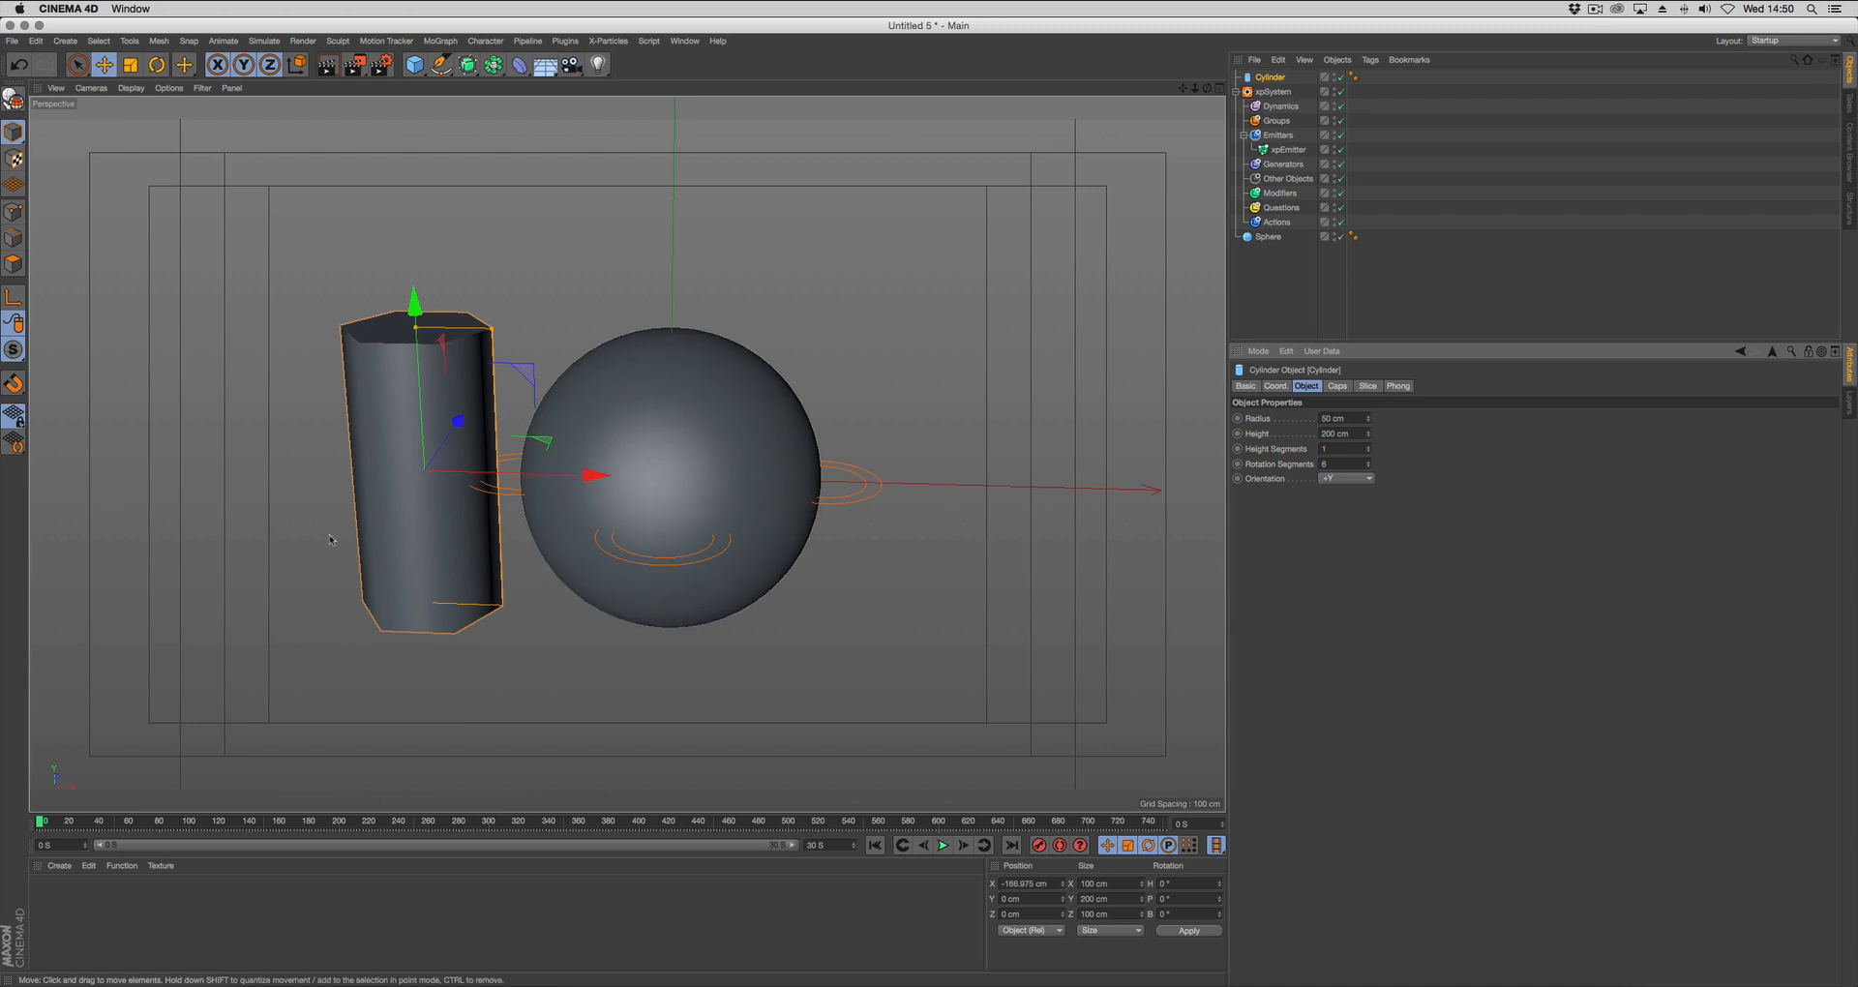
alt+drag(429, 529, 451, 527)
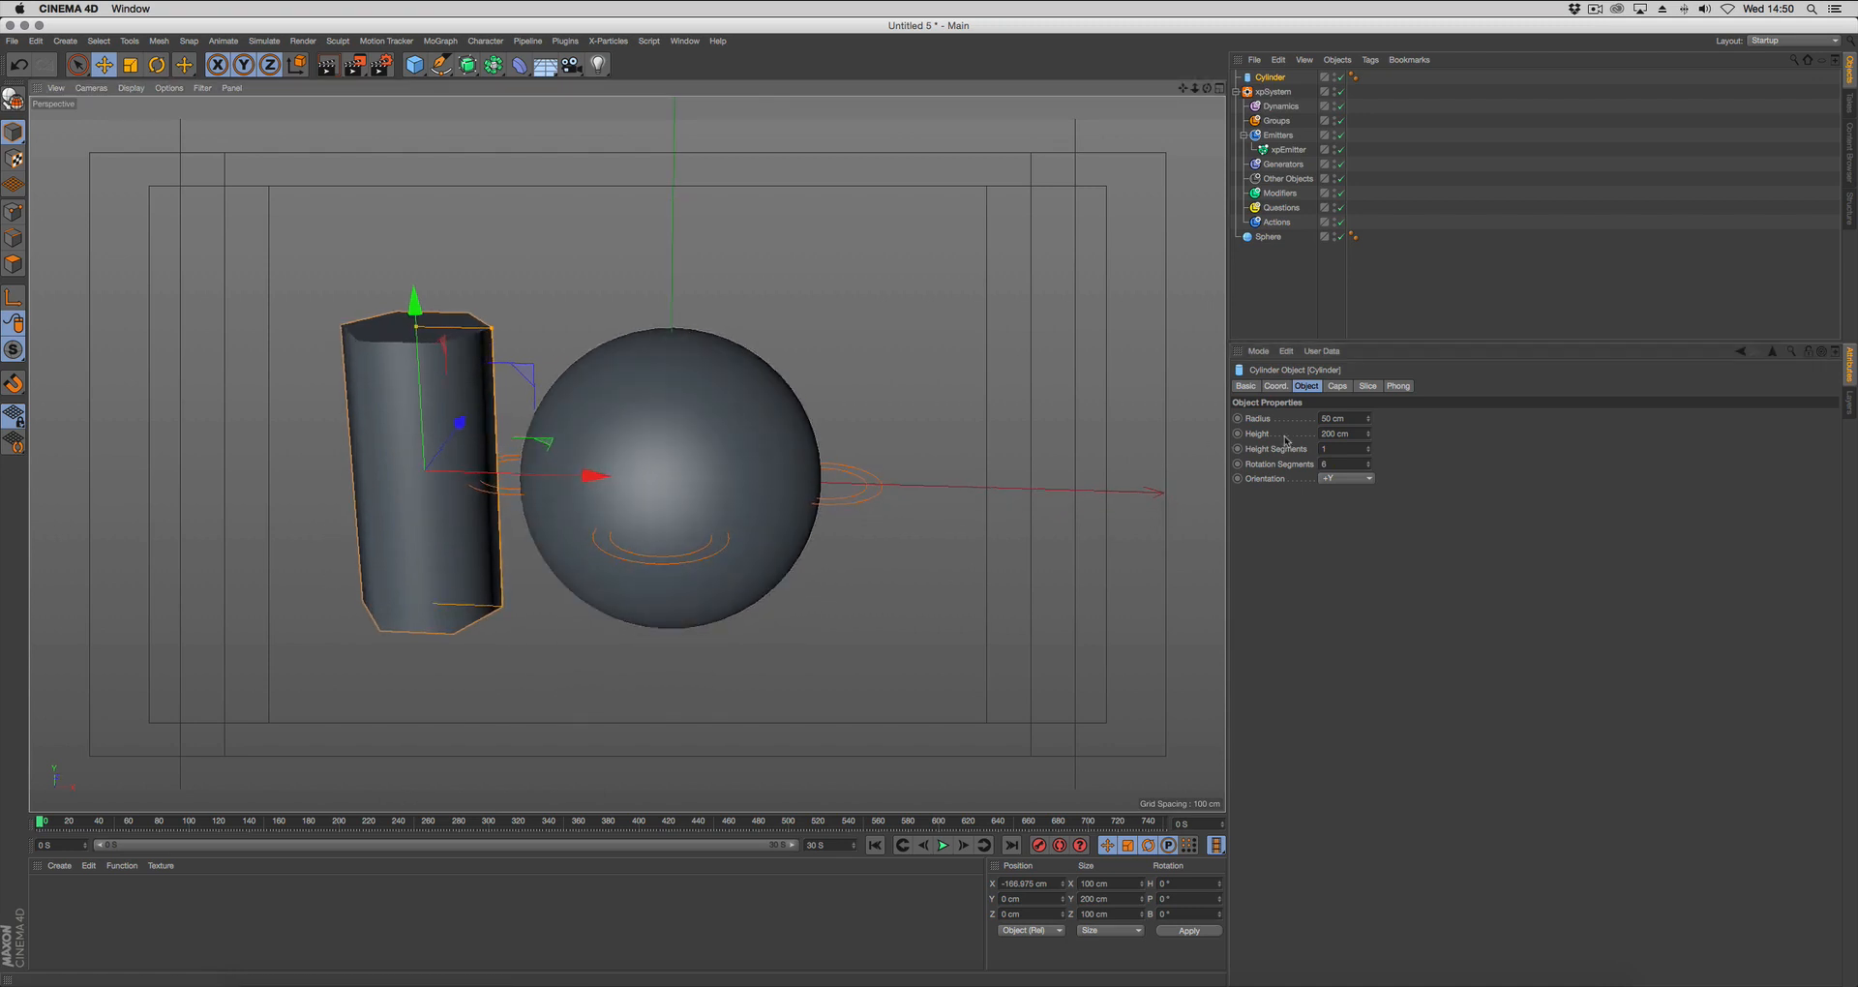
Scale the cylinder down uniformly to a radius of about 10.3 cm and a height of about 41.2 cm.
key(t)
drag(557, 403, 382, 558)
scroll(513, 496, up, 10)
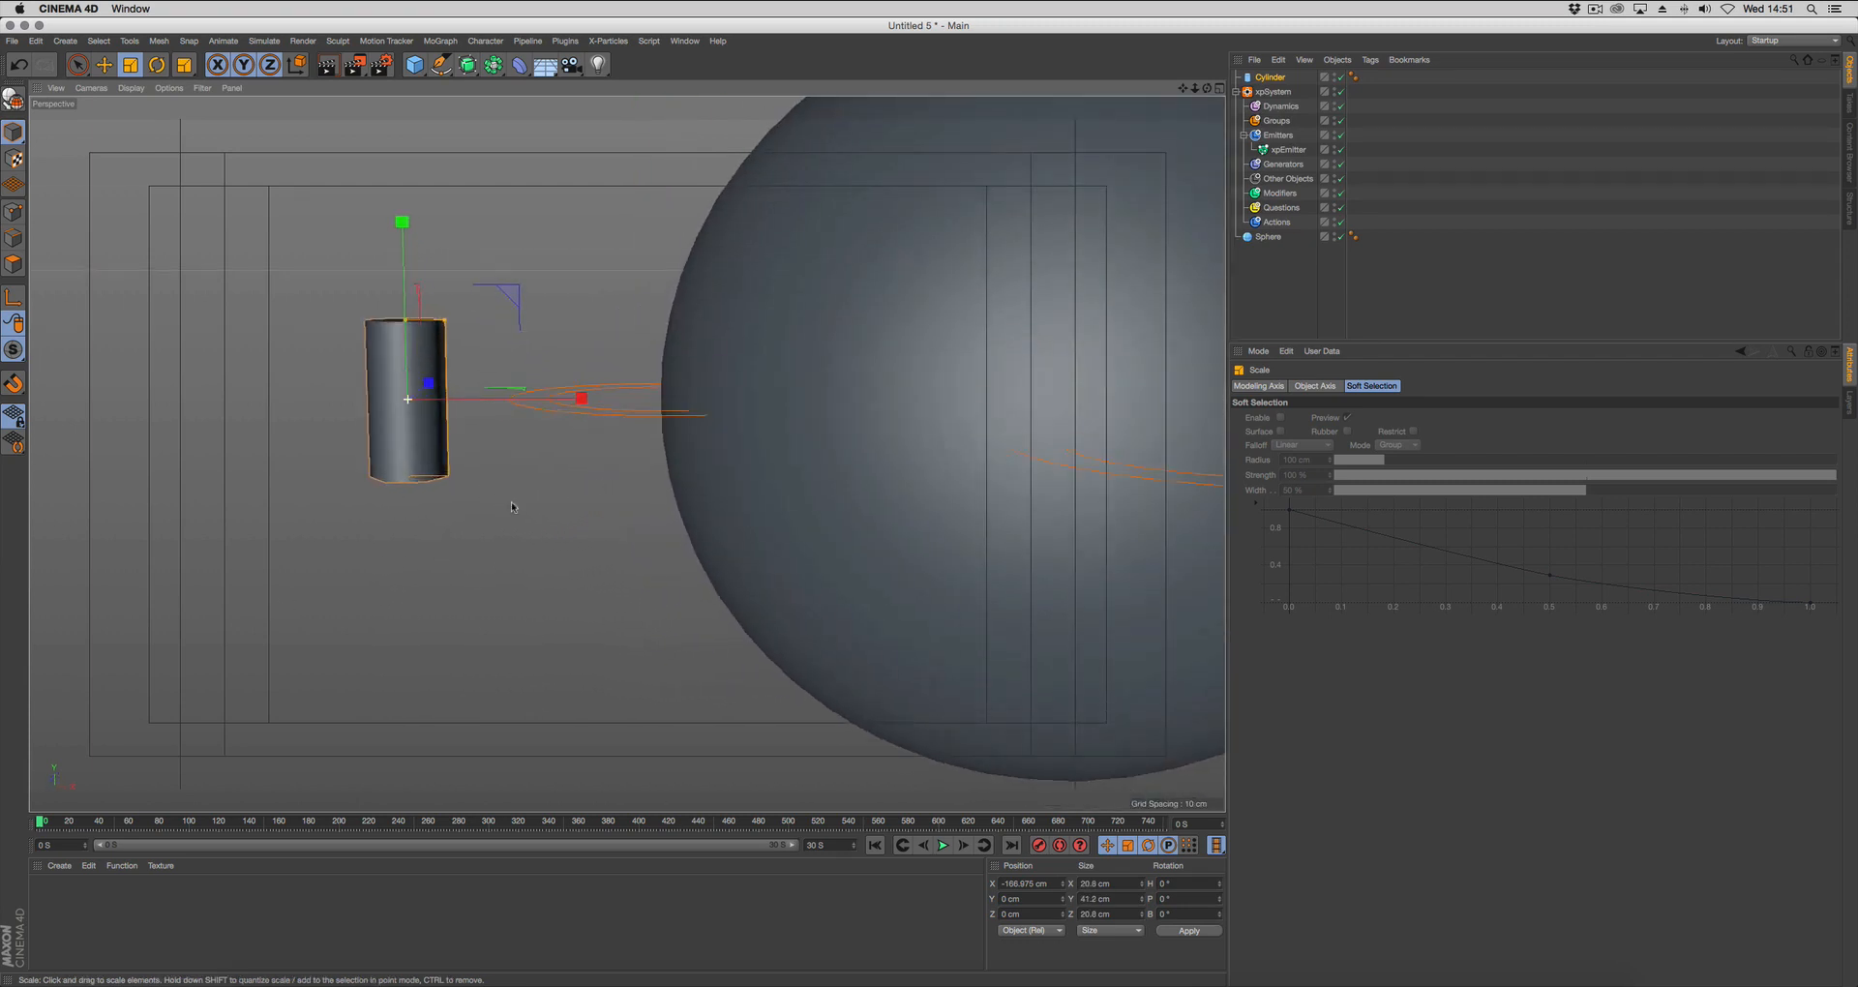
scroll(513, 496, down, 5)
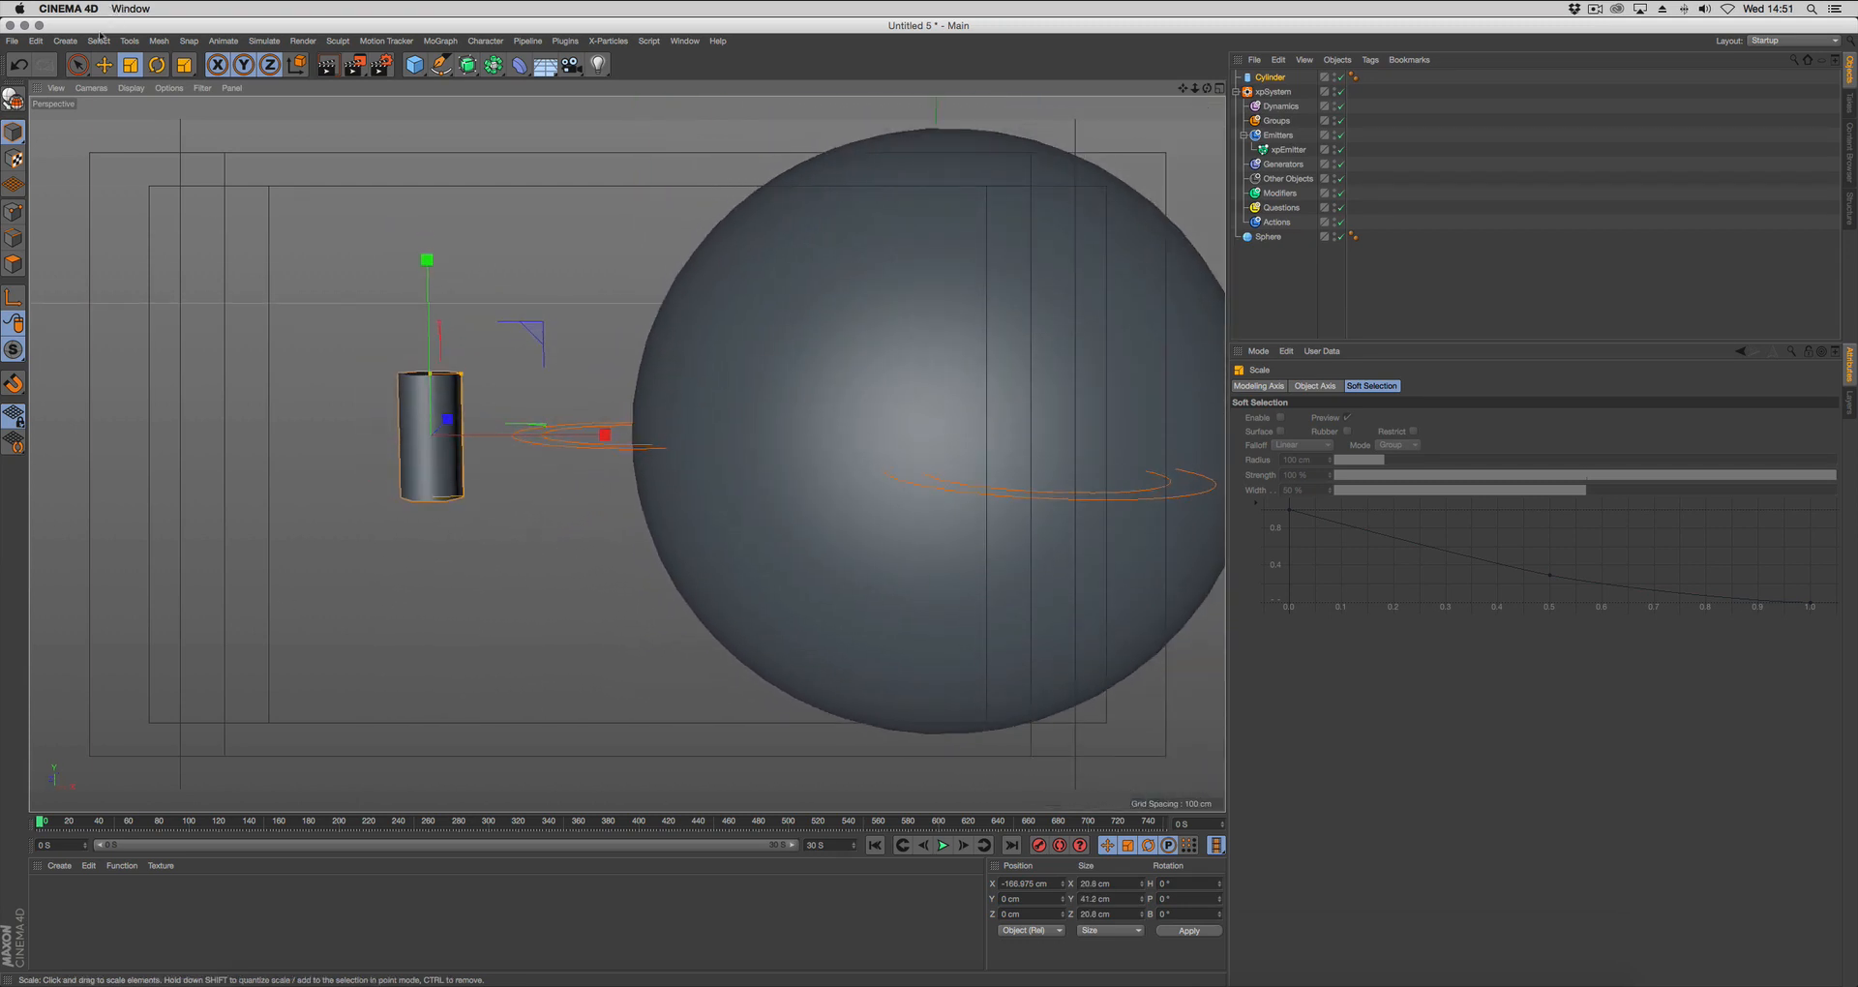
click(66, 41)
mouse_move(77, 58)
click(145, 66)
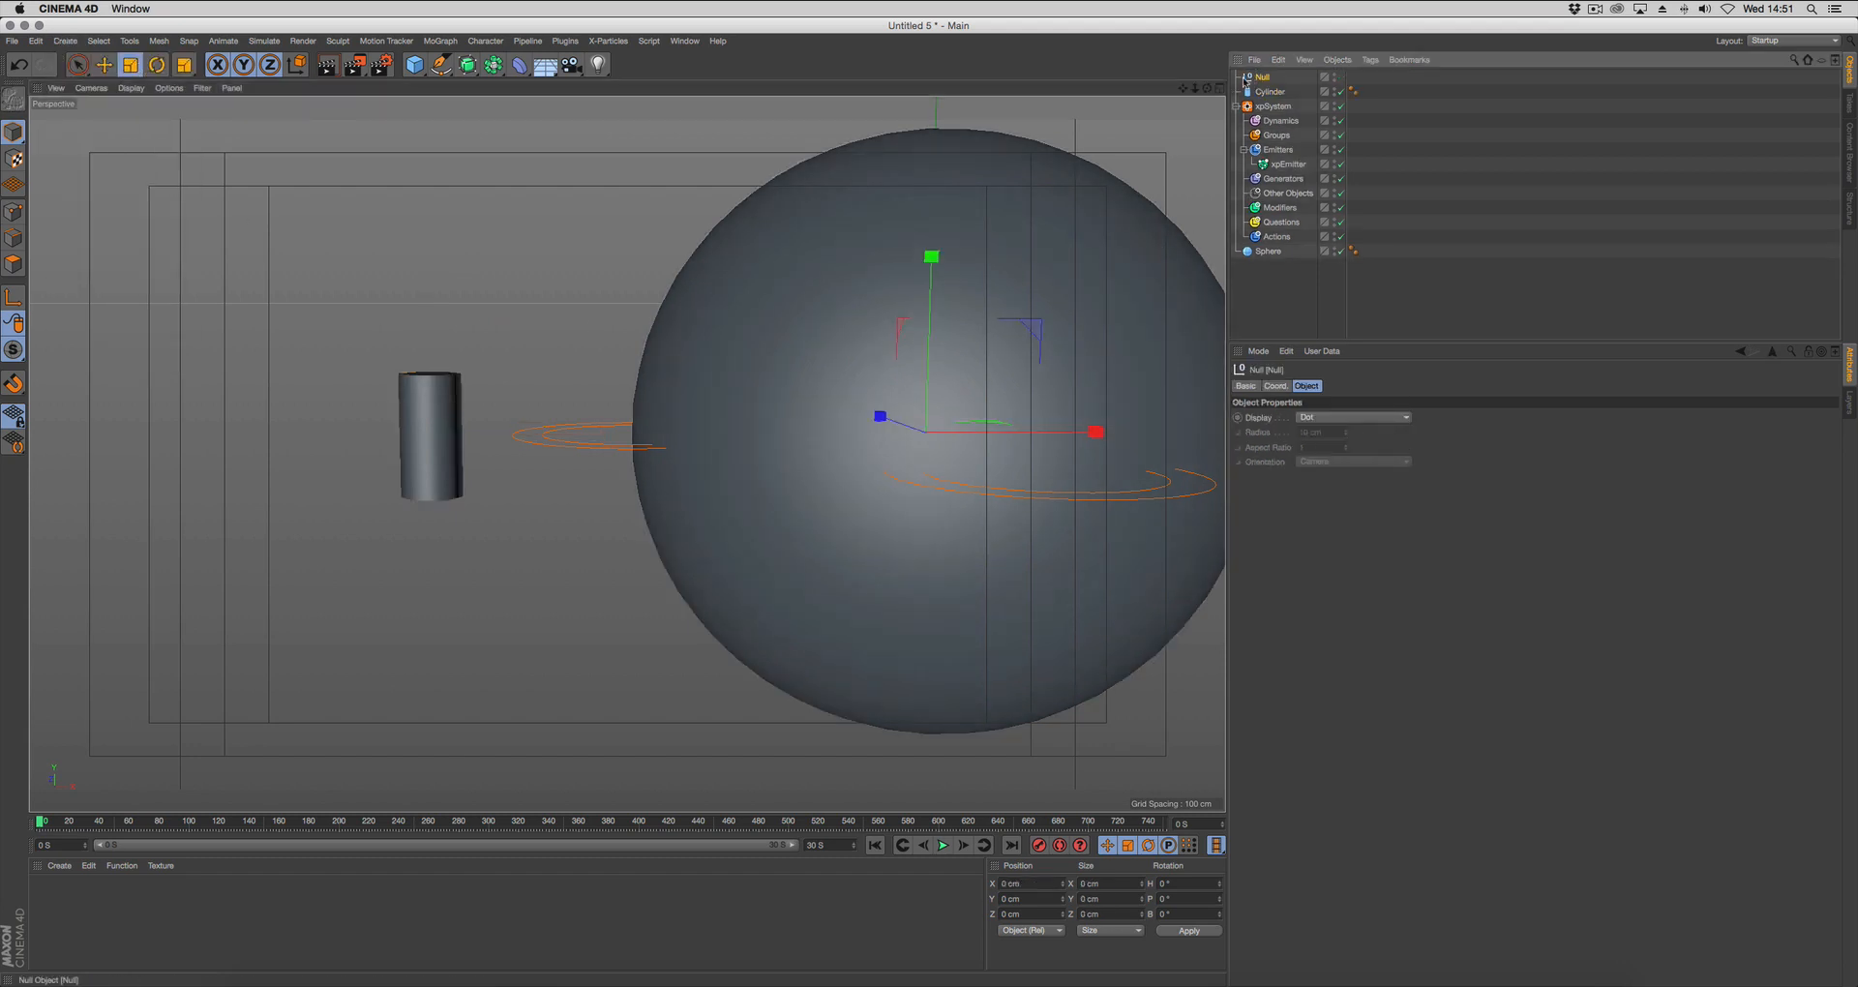
key(Delete)
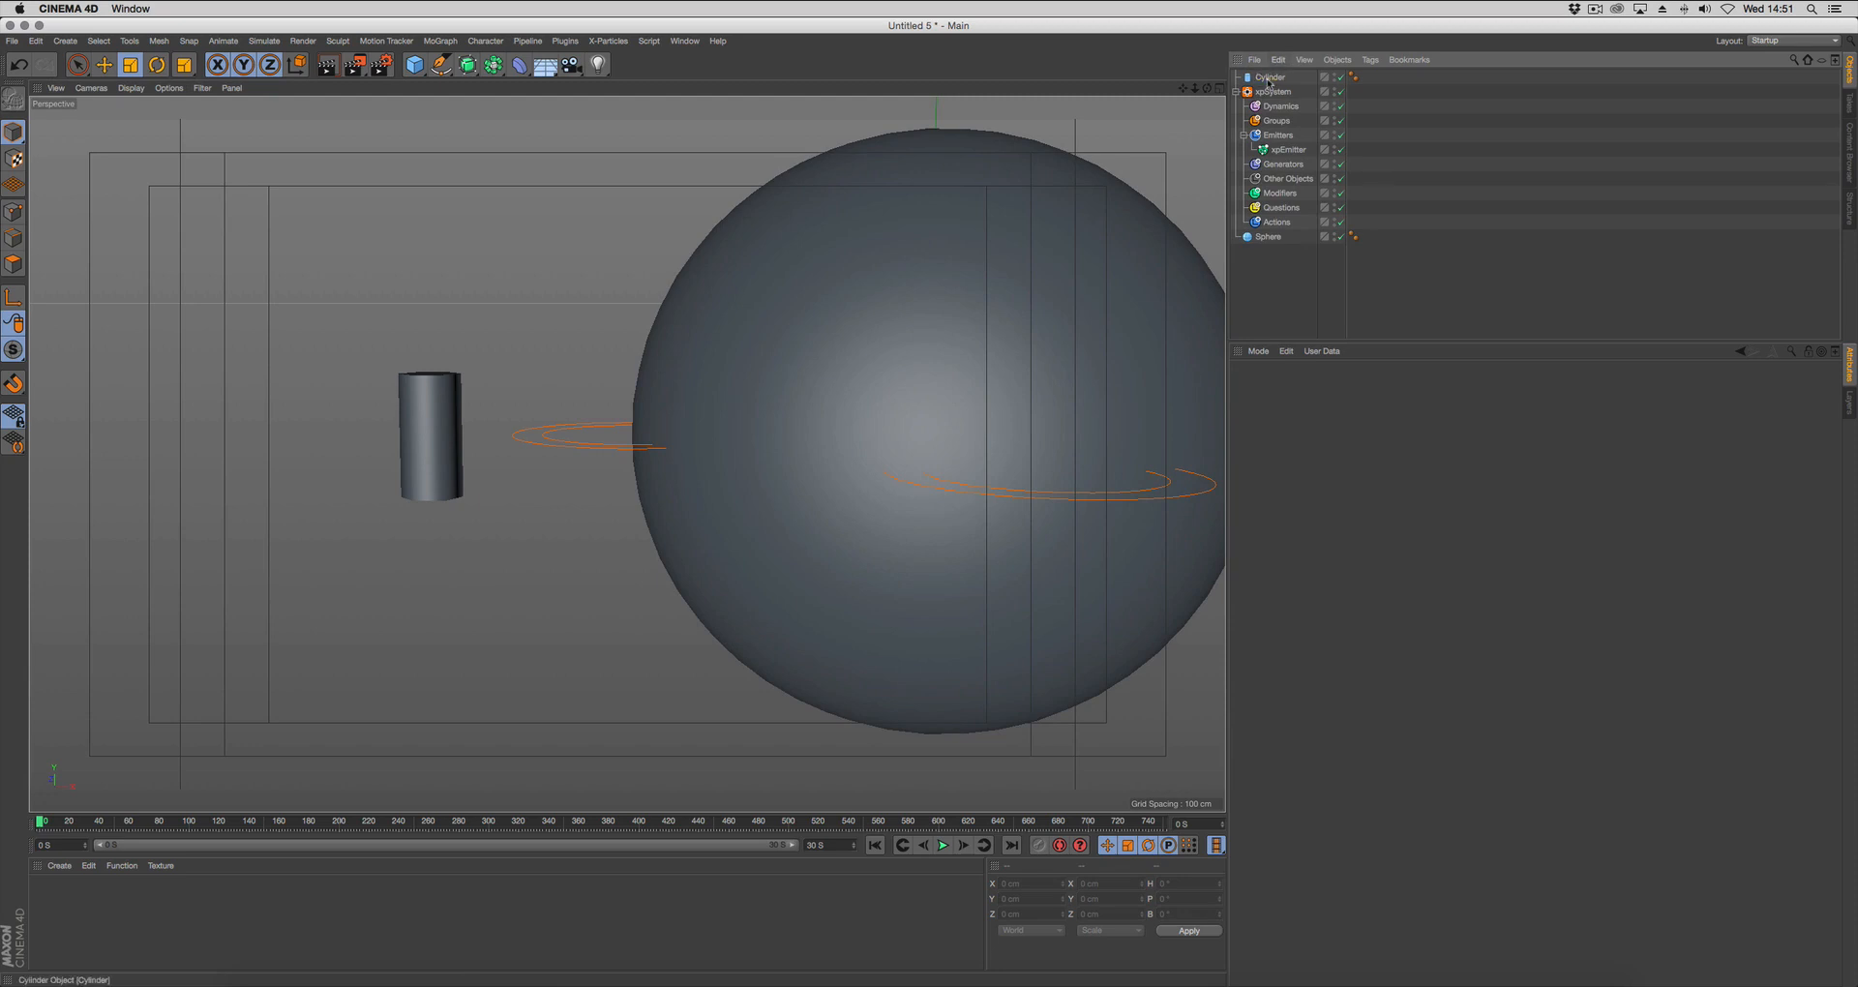
Group the cylinder under a new null object.
click(1267, 78)
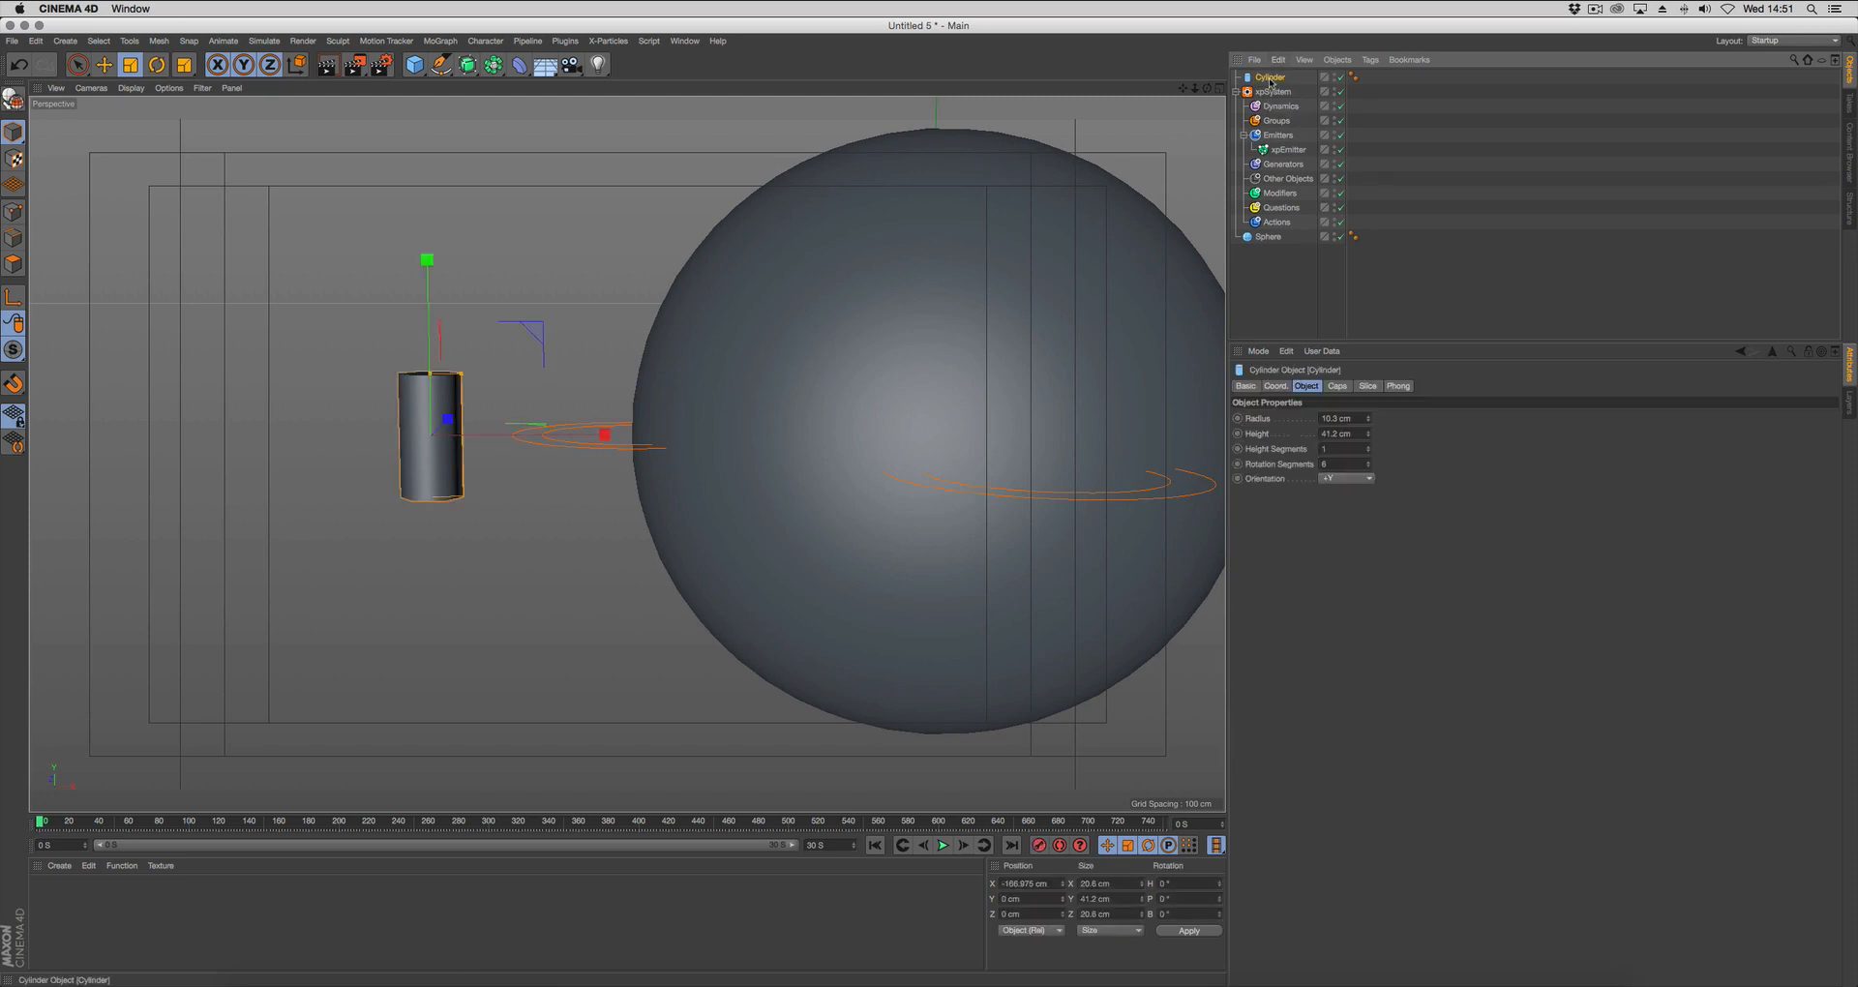
key(alt+g)
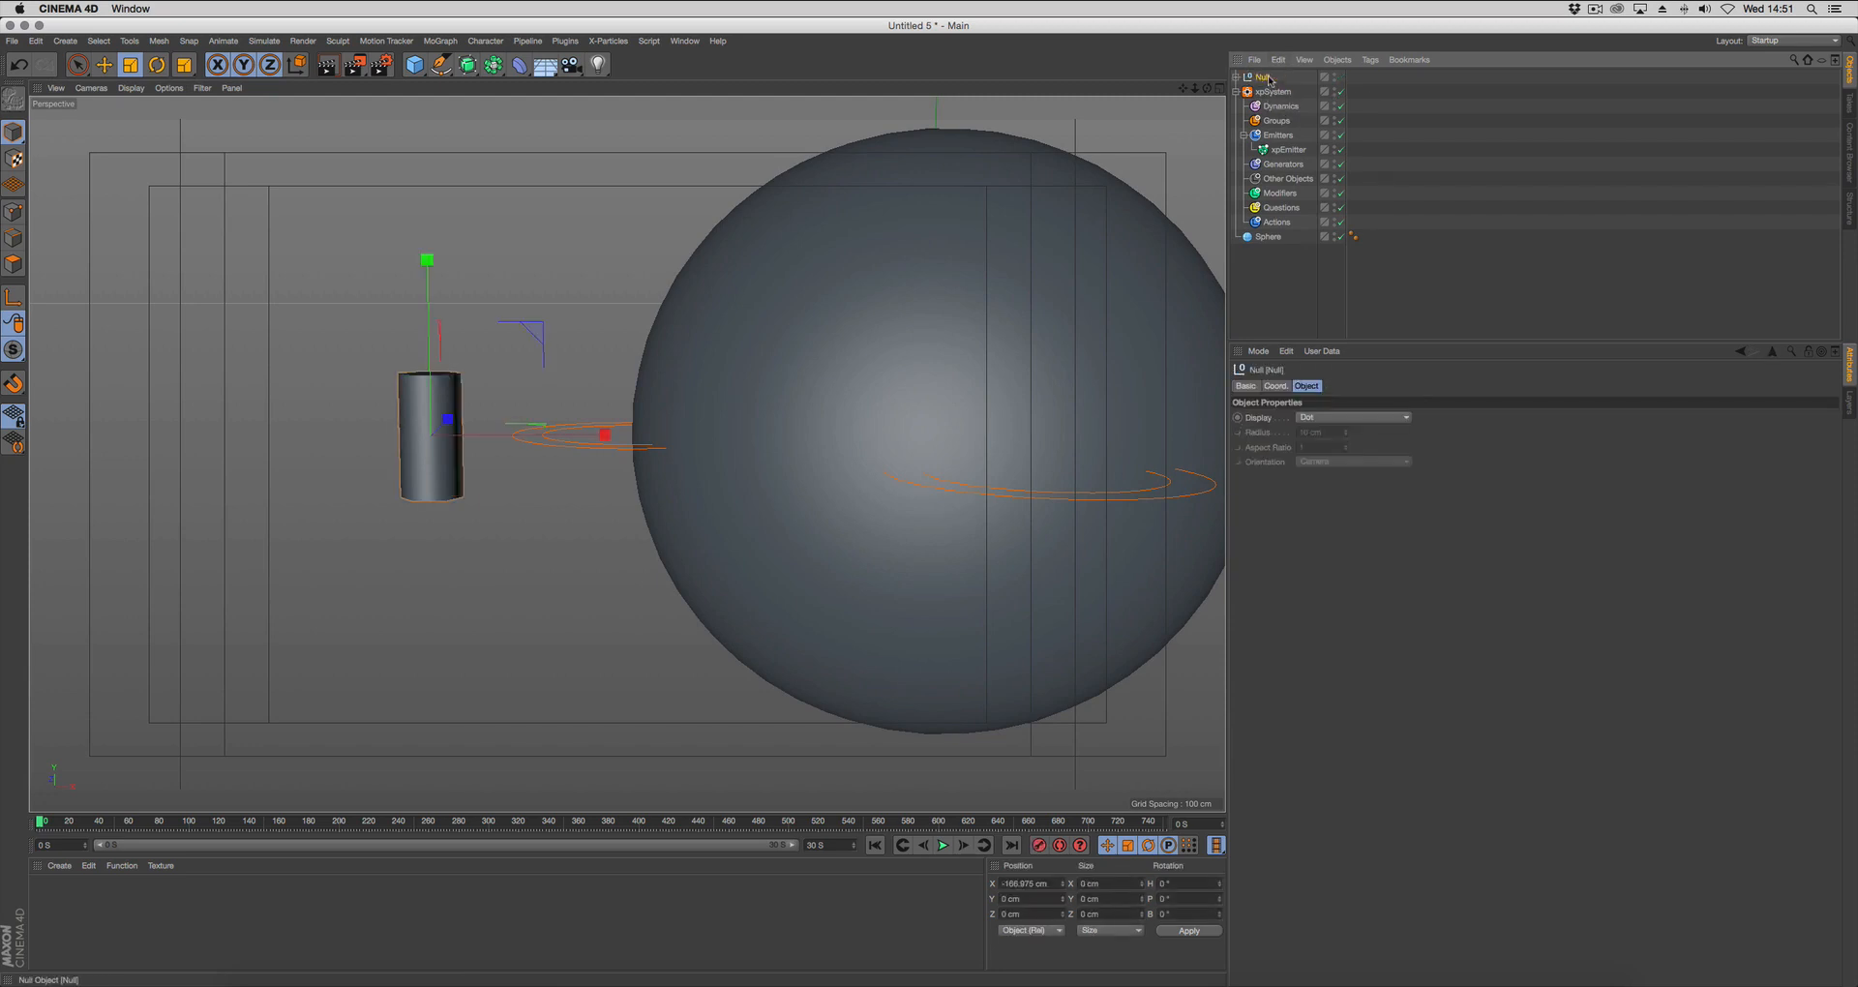
Move the null's axis down to the base of the cylinder, to about -21.3 cm on Y.
click(1236, 77)
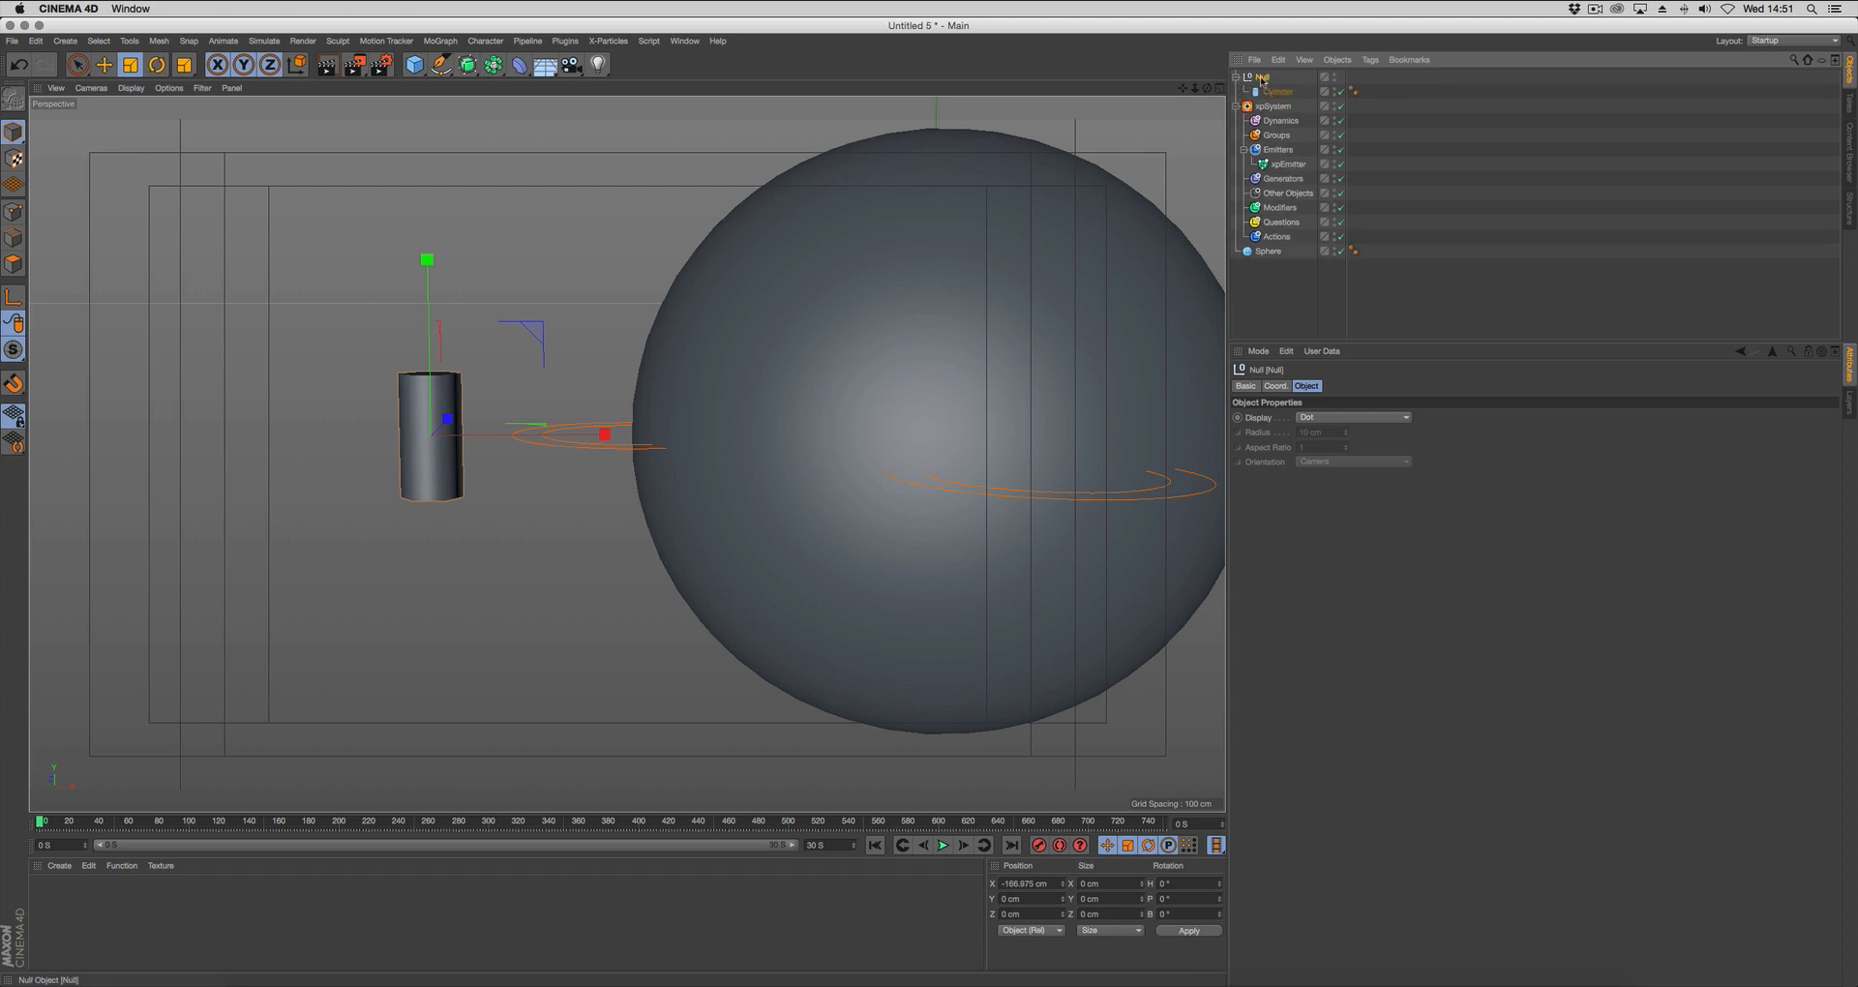
alt+drag(886, 363, 789, 392)
key(e)
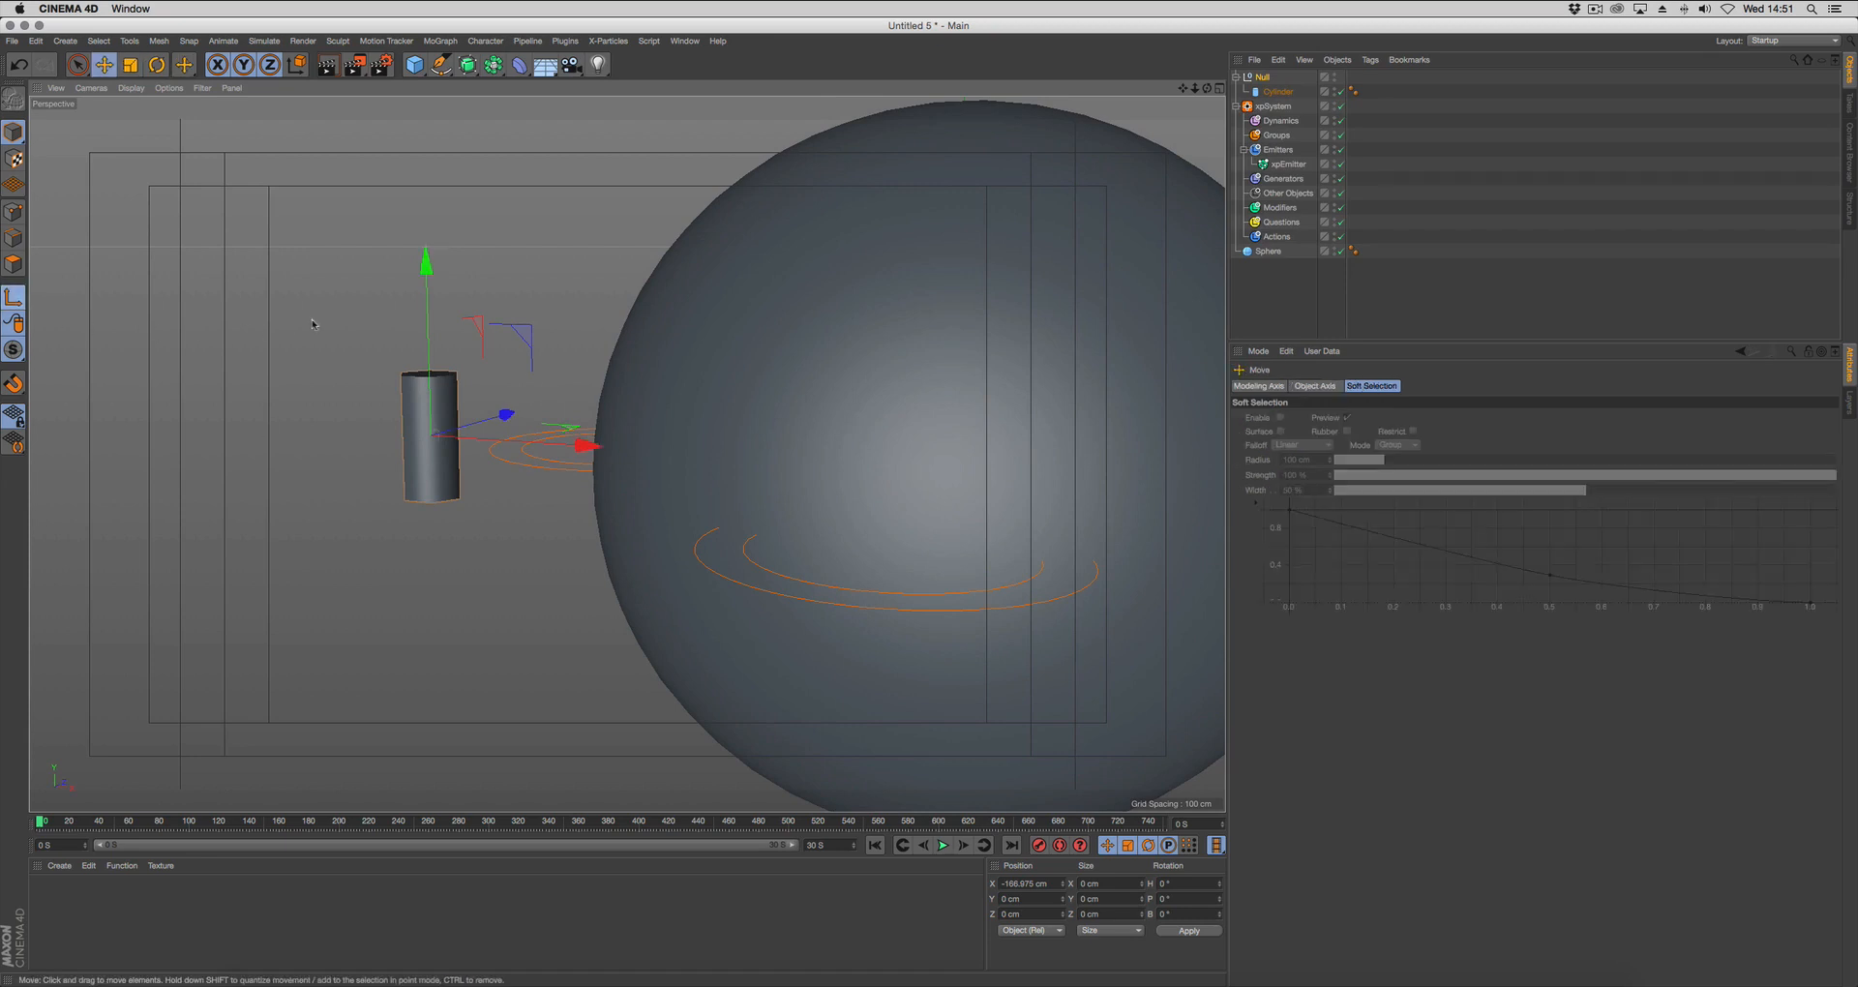
drag(427, 270, 426, 339)
alt+drag(416, 392, 462, 372)
Rotate the null's axis to a pitch of 90° while leaving the cylinder upright.
key(r)
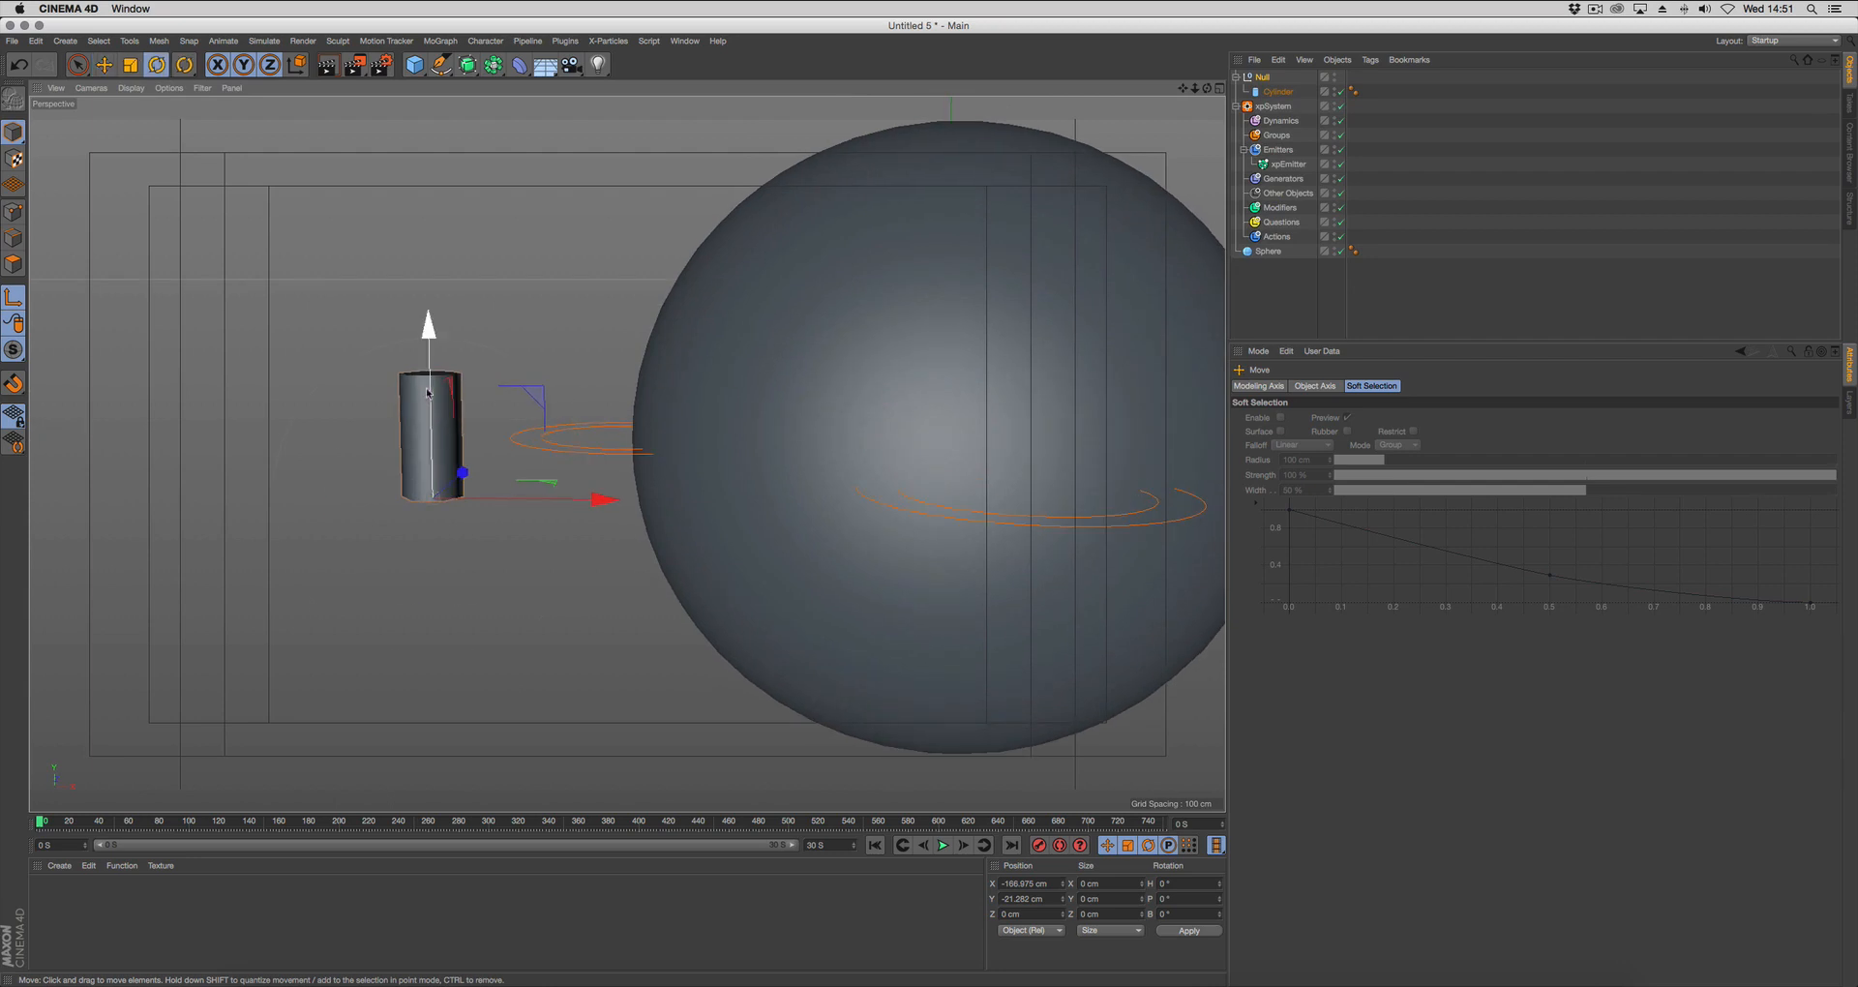
drag(413, 444, 413, 630)
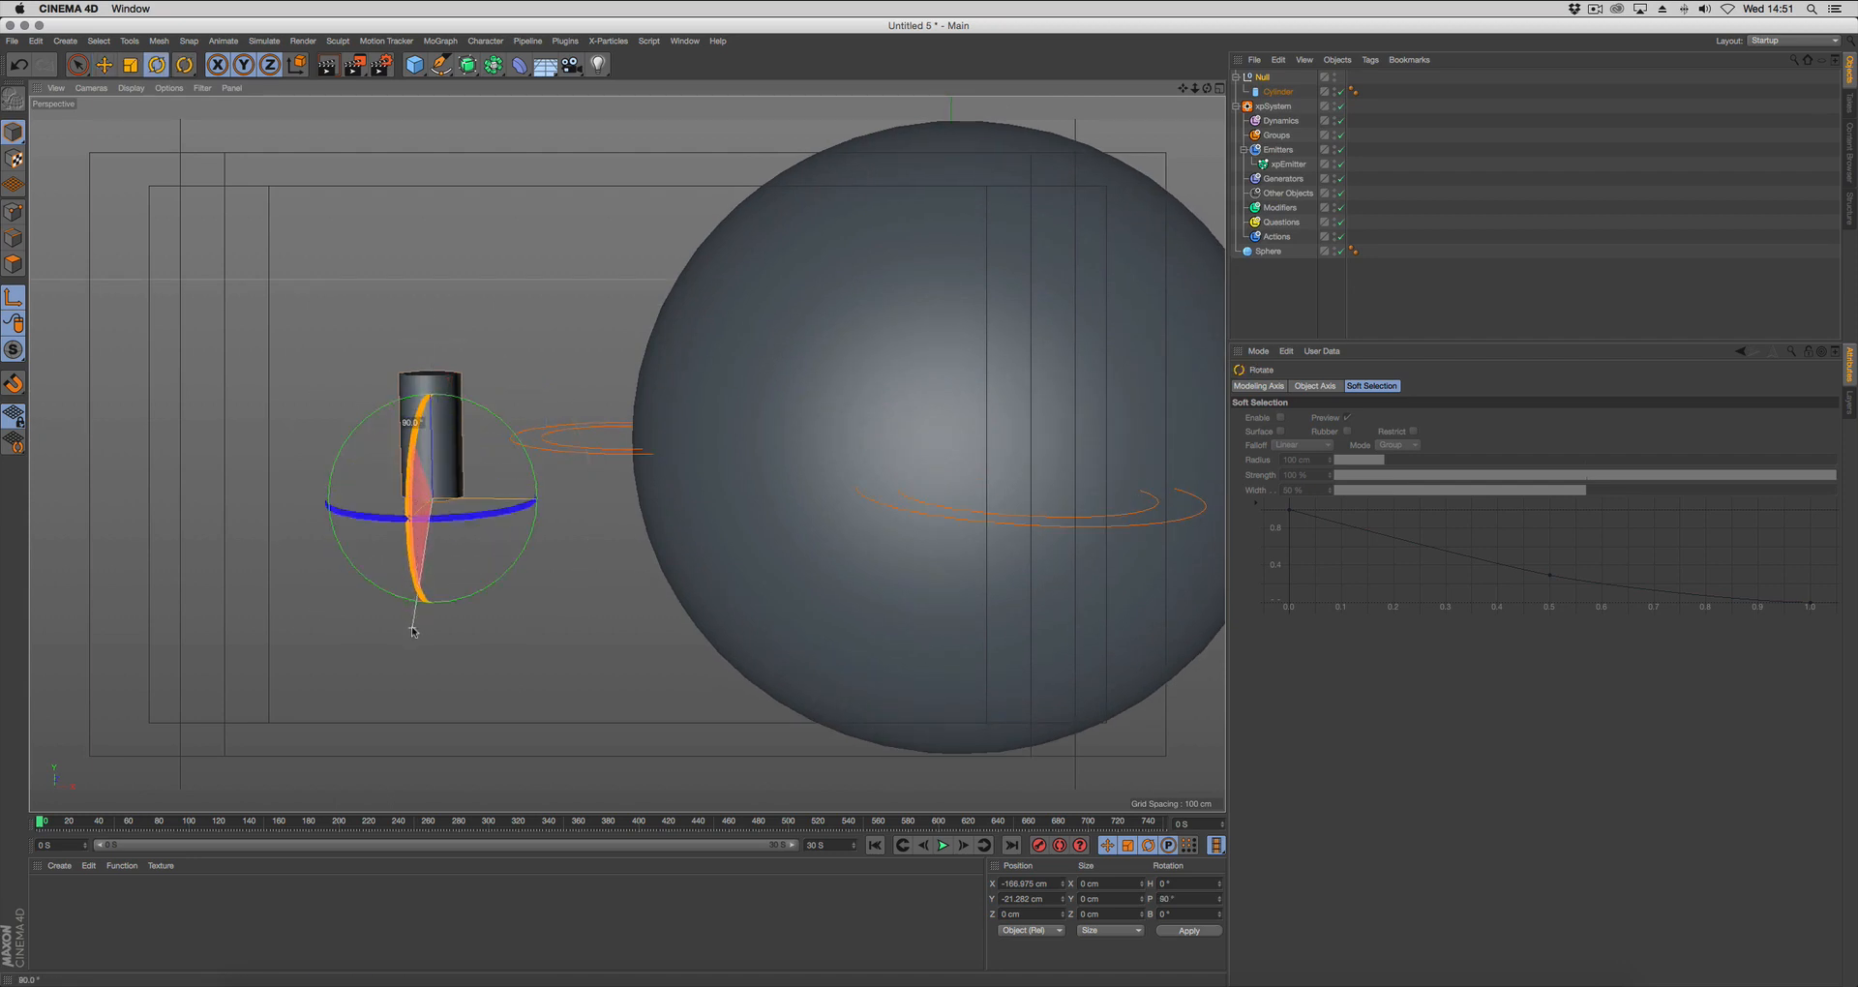
alt+drag(470, 494, 455, 507)
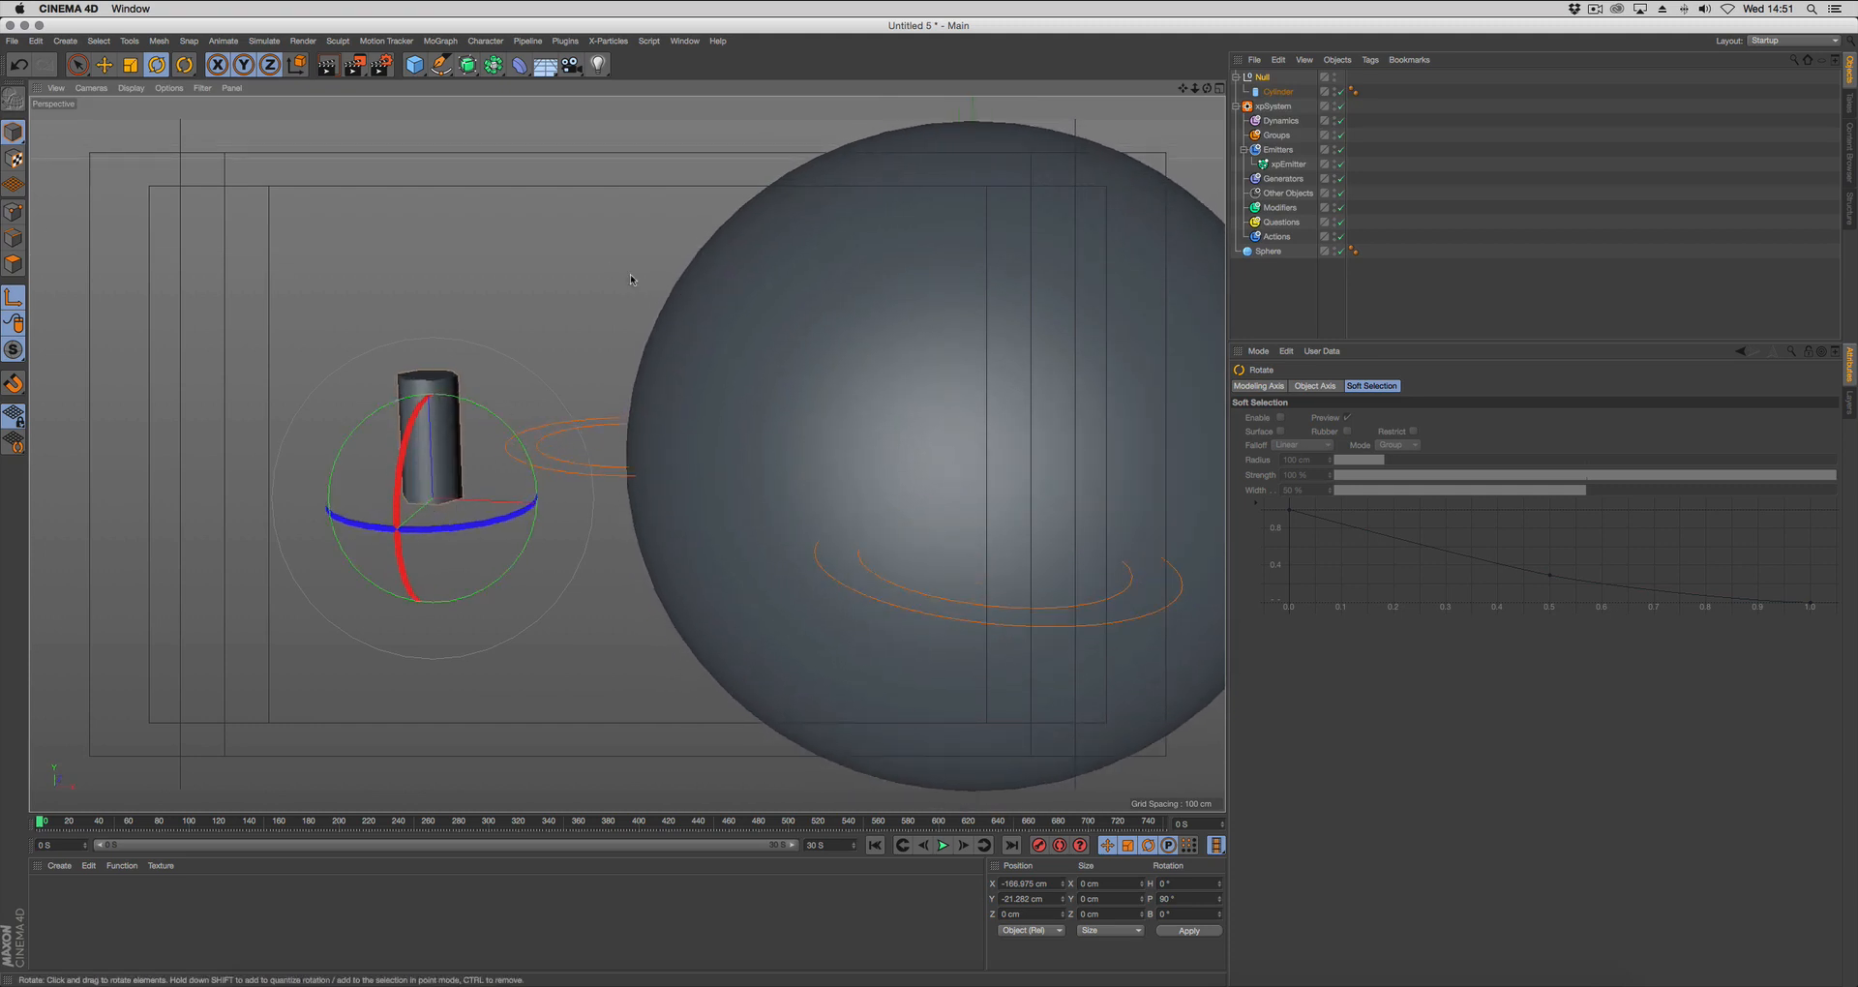
alt+drag(529, 440, 561, 442)
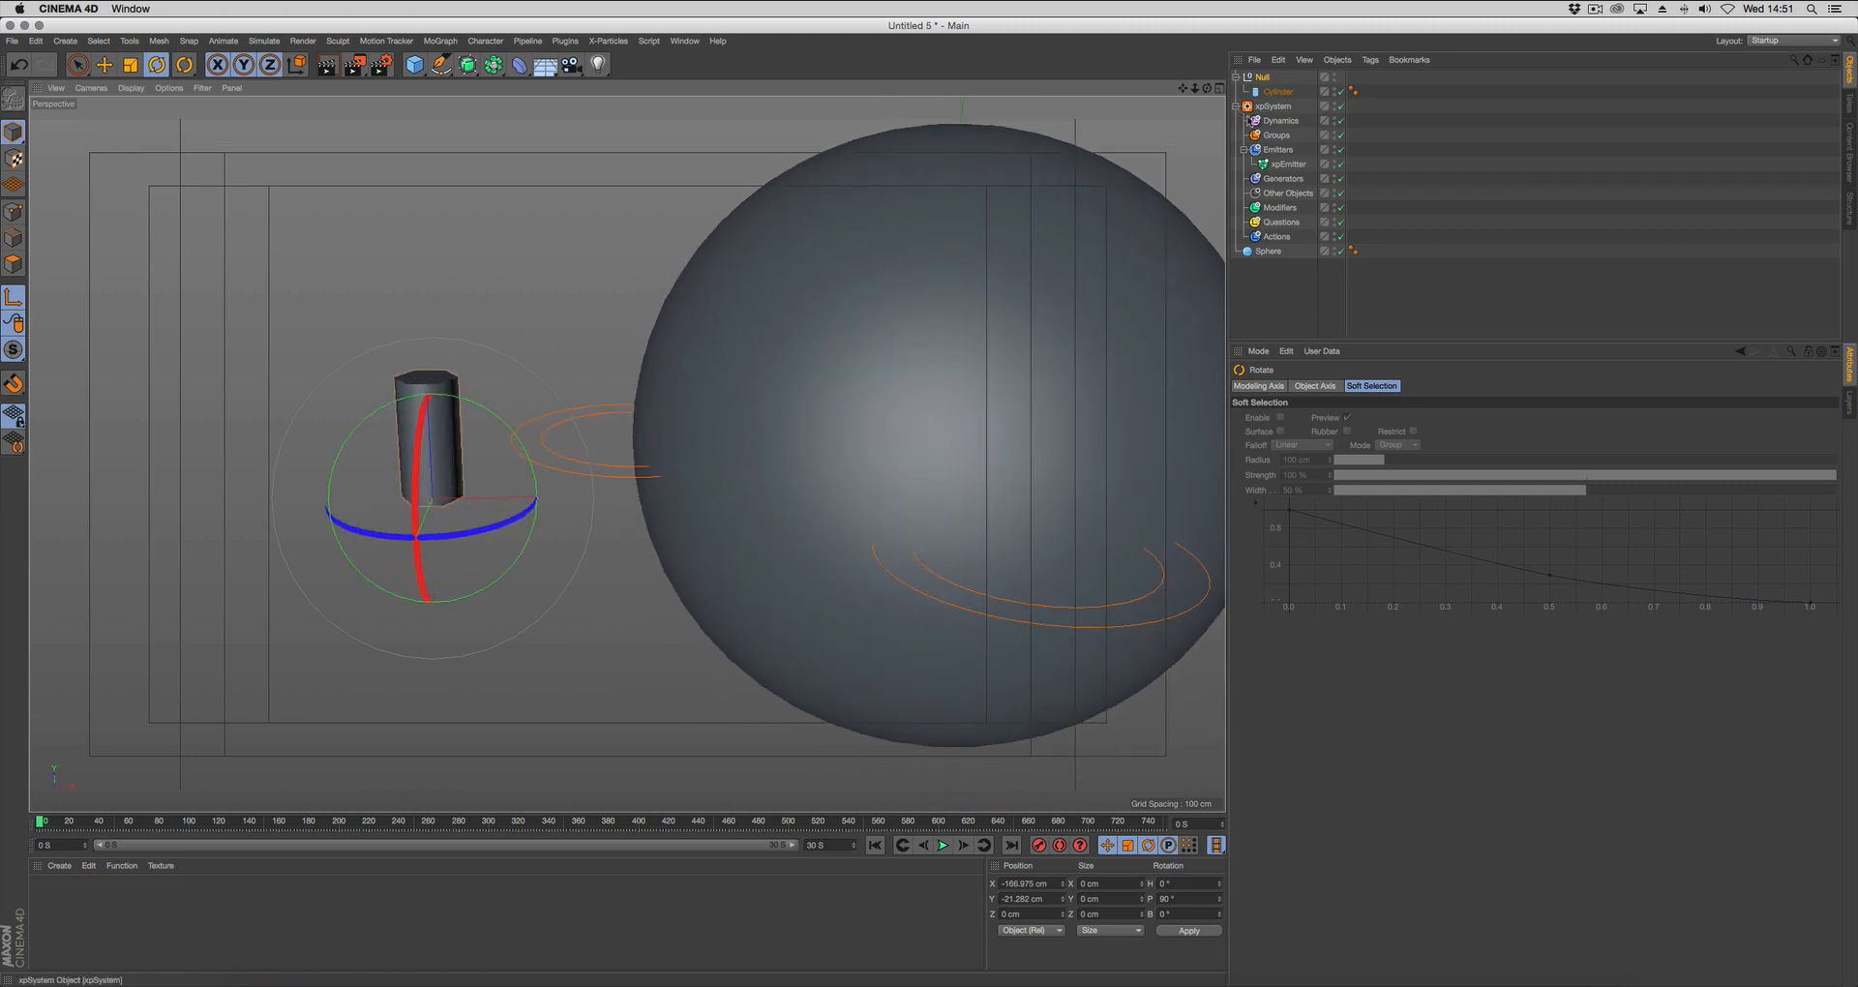
Flatten the cylinder inside the null by setting its height to 2 cm.
click(1278, 92)
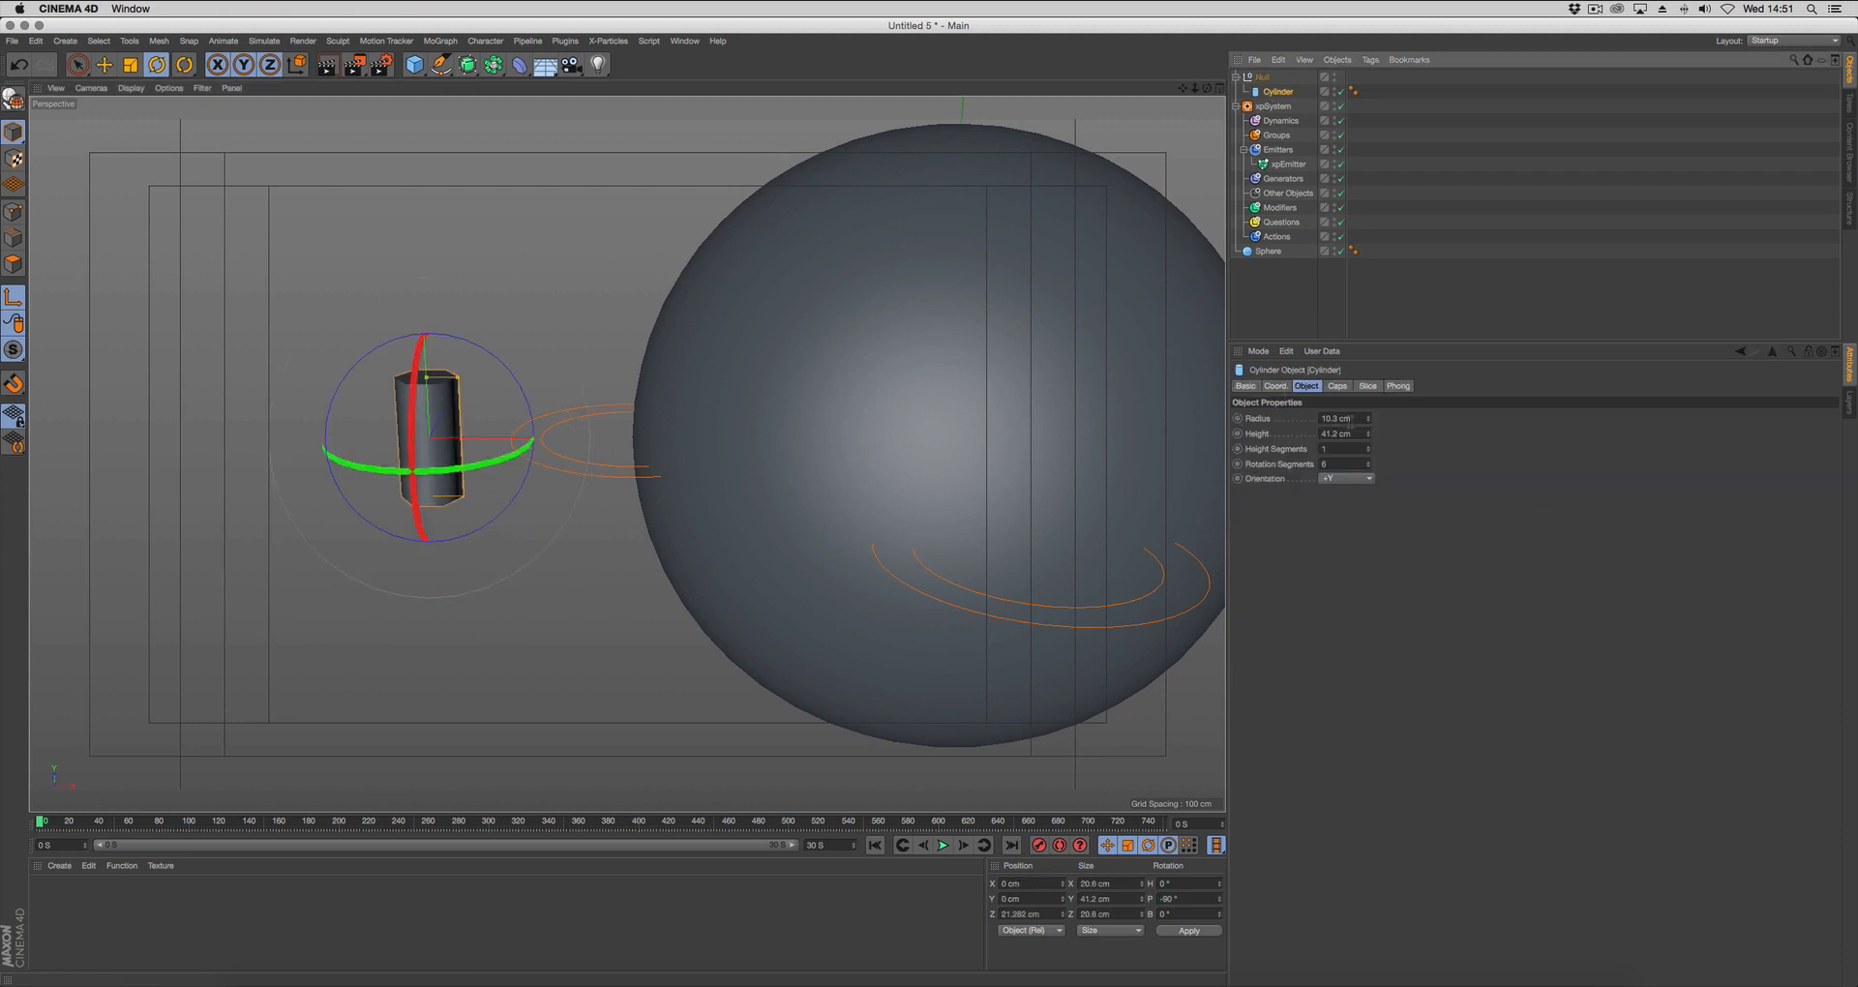
click(1361, 434)
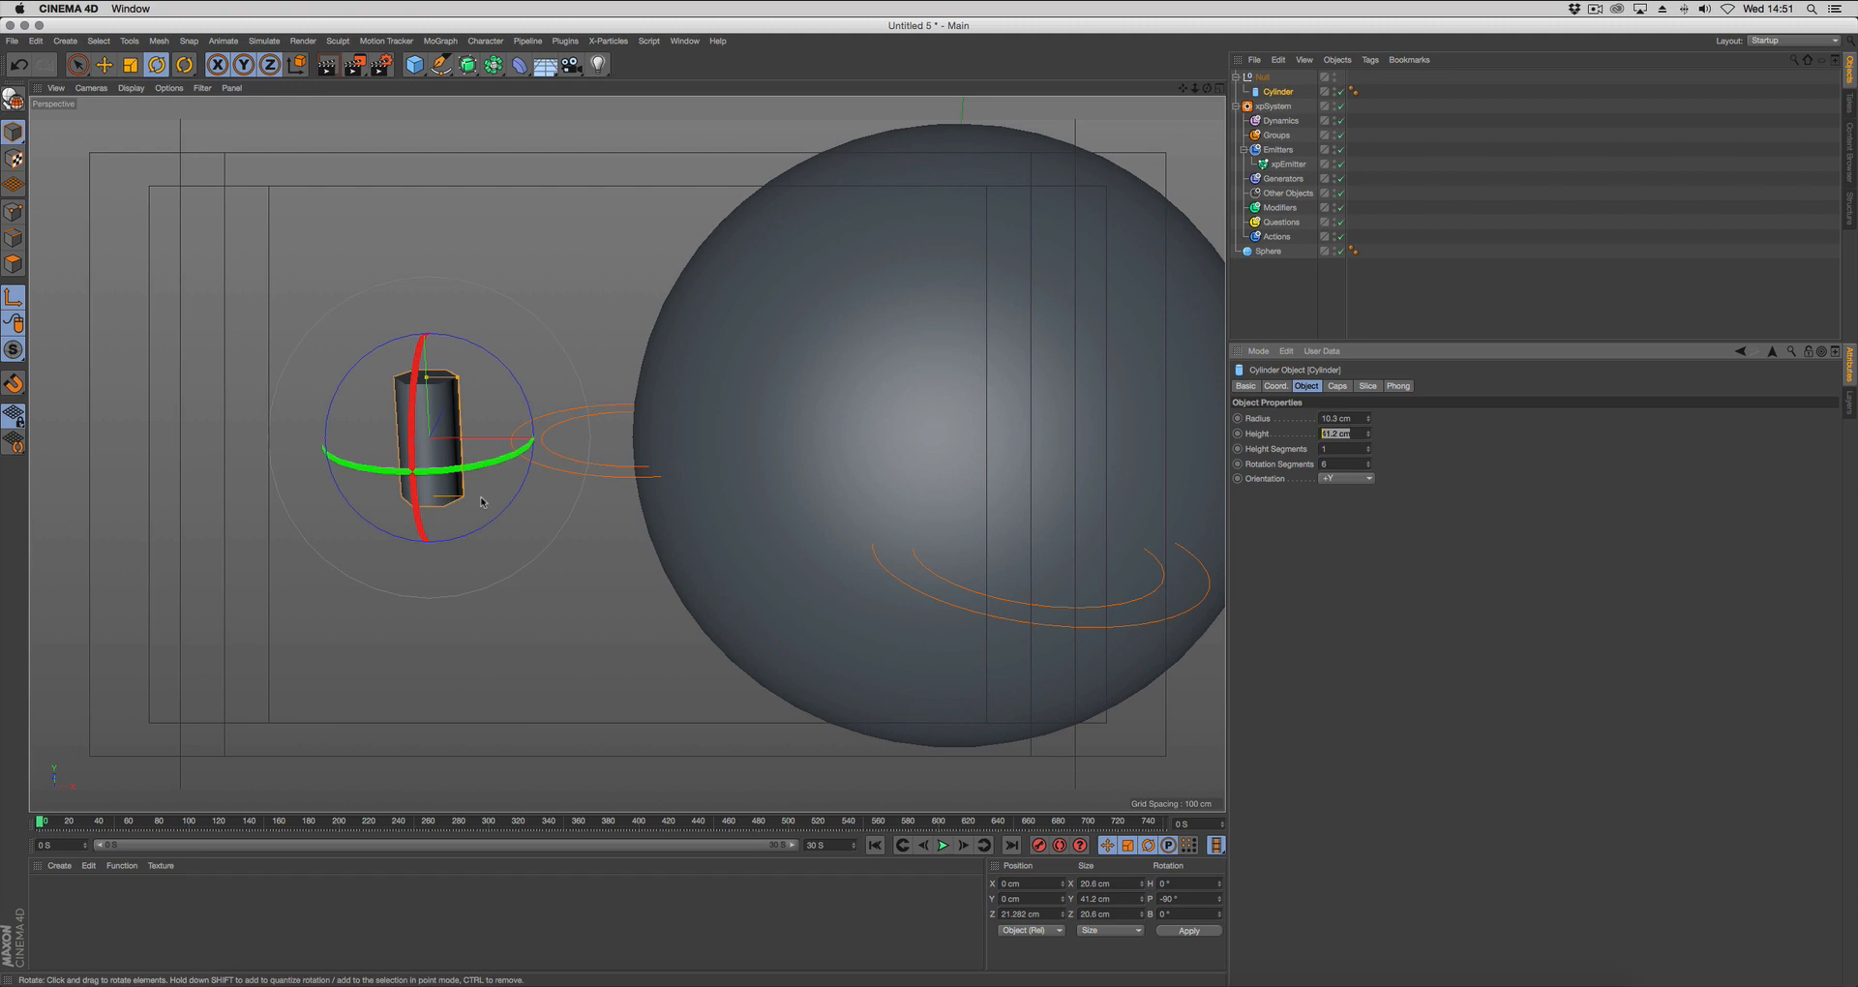
text(2)
key(Return)
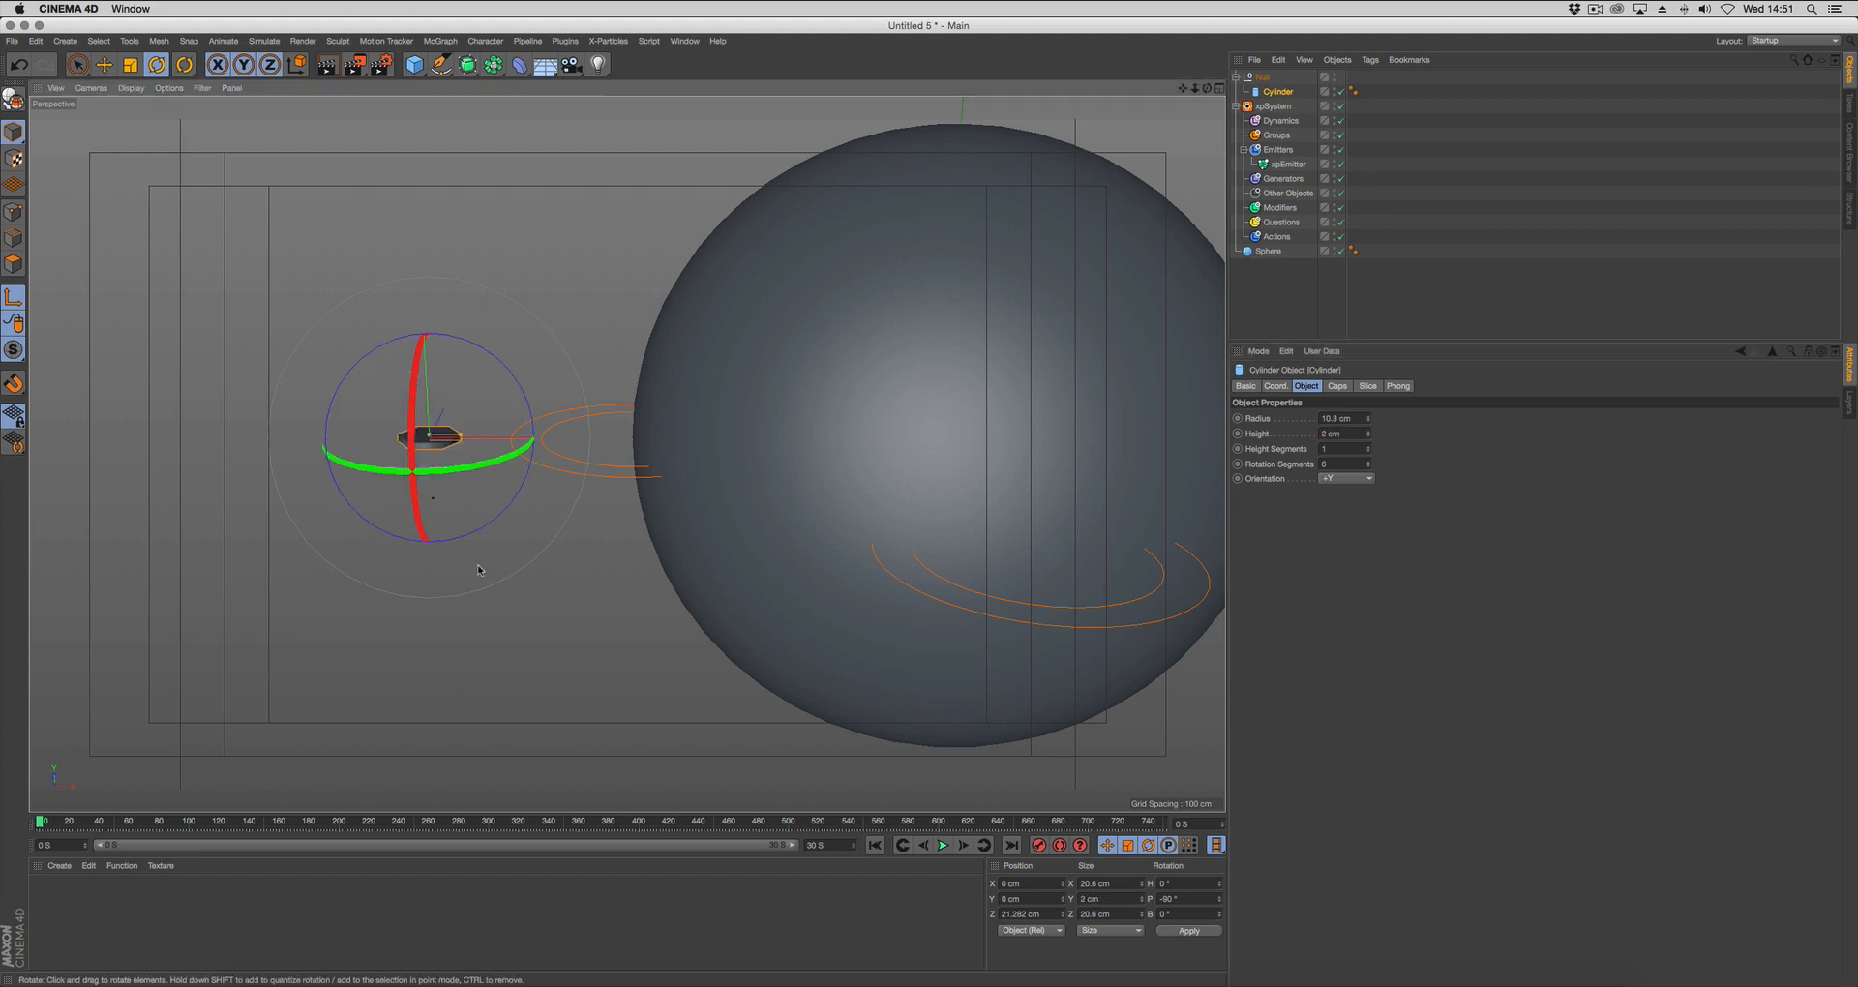
alt+drag(479, 568, 463, 533)
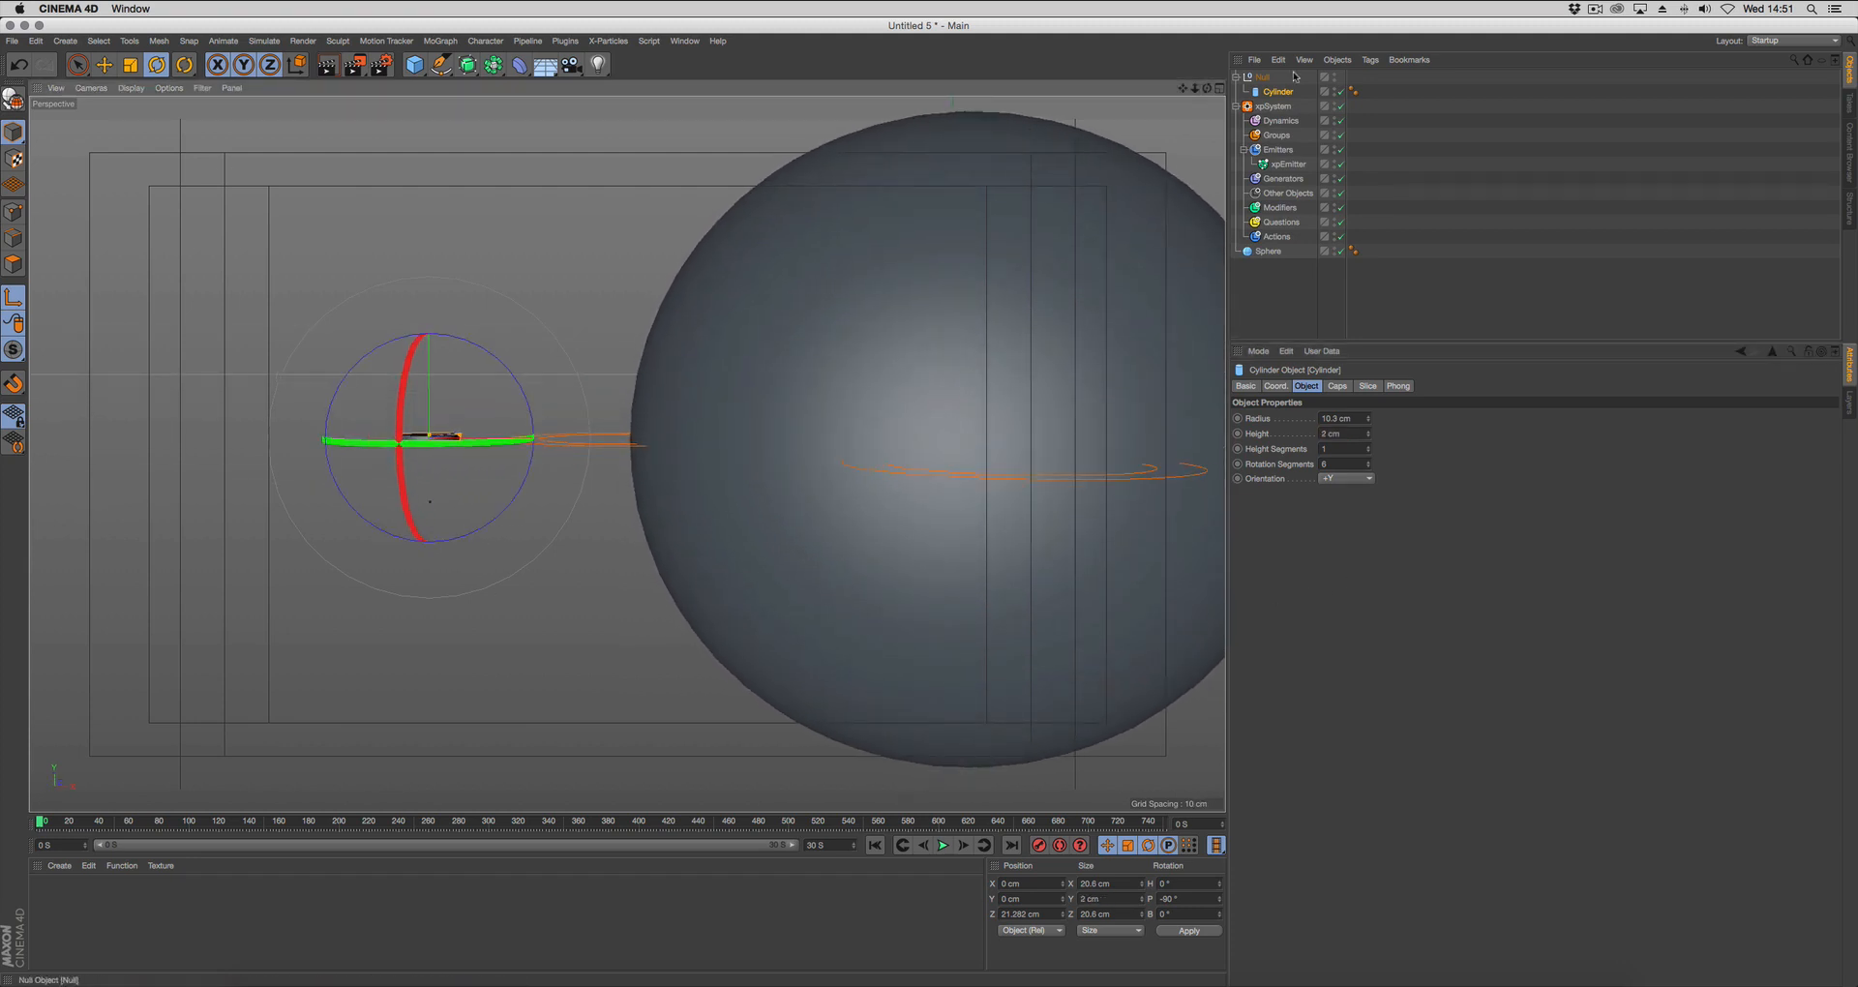
Lower the flattened cylinder onto the null's axis, to a Z position of about 1.2 cm.
click(1263, 78)
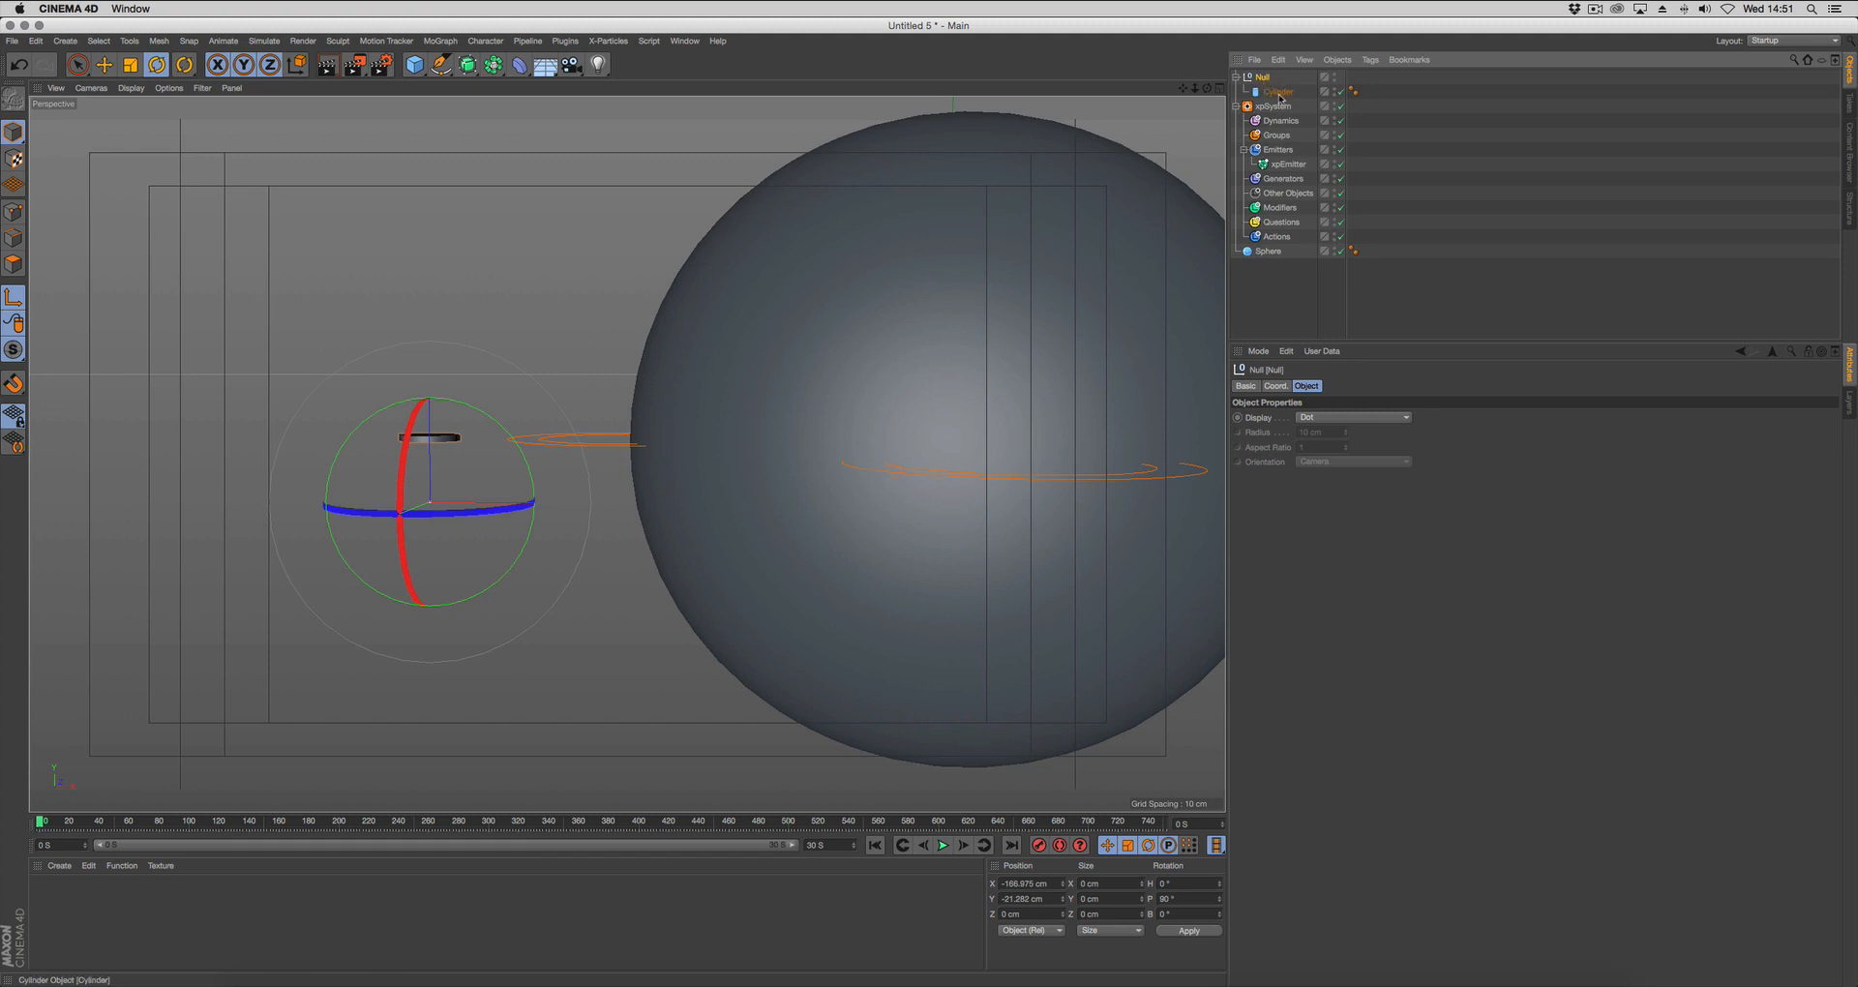
click(1268, 92)
key(e)
drag(427, 282, 428, 342)
alt+right_drag(375, 526, 537, 455)
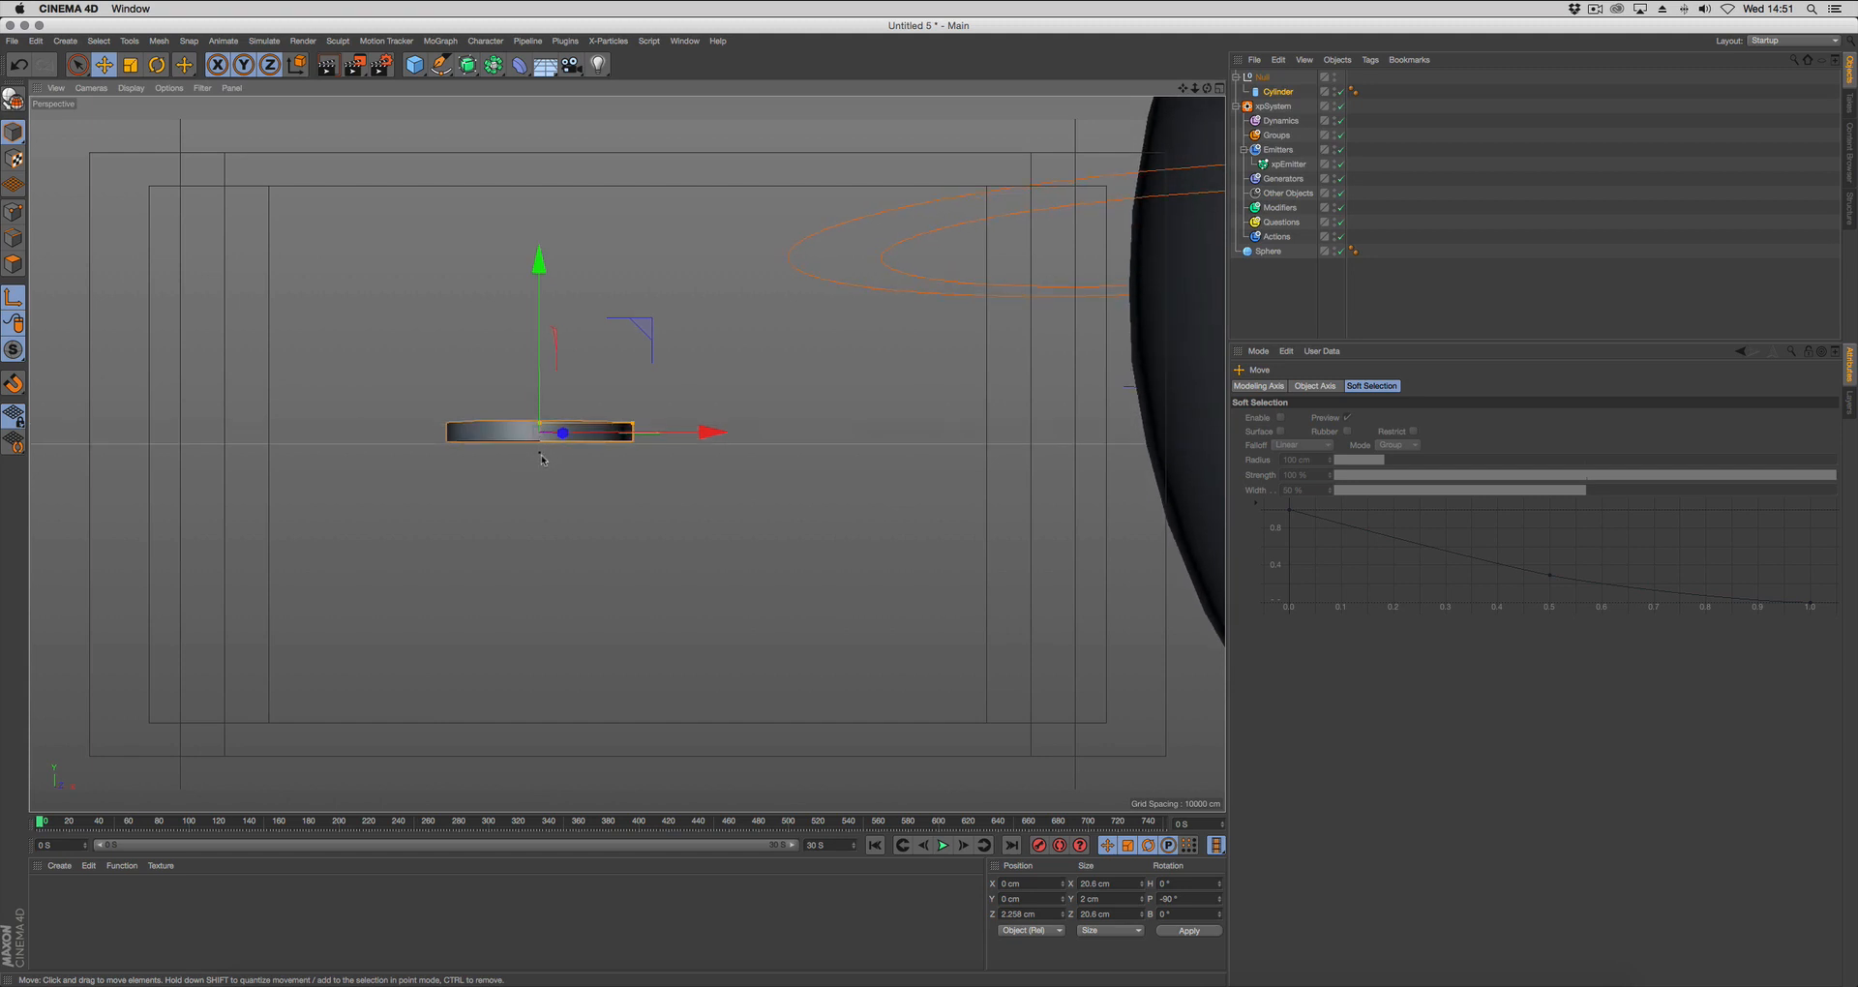
drag(540, 366, 540, 376)
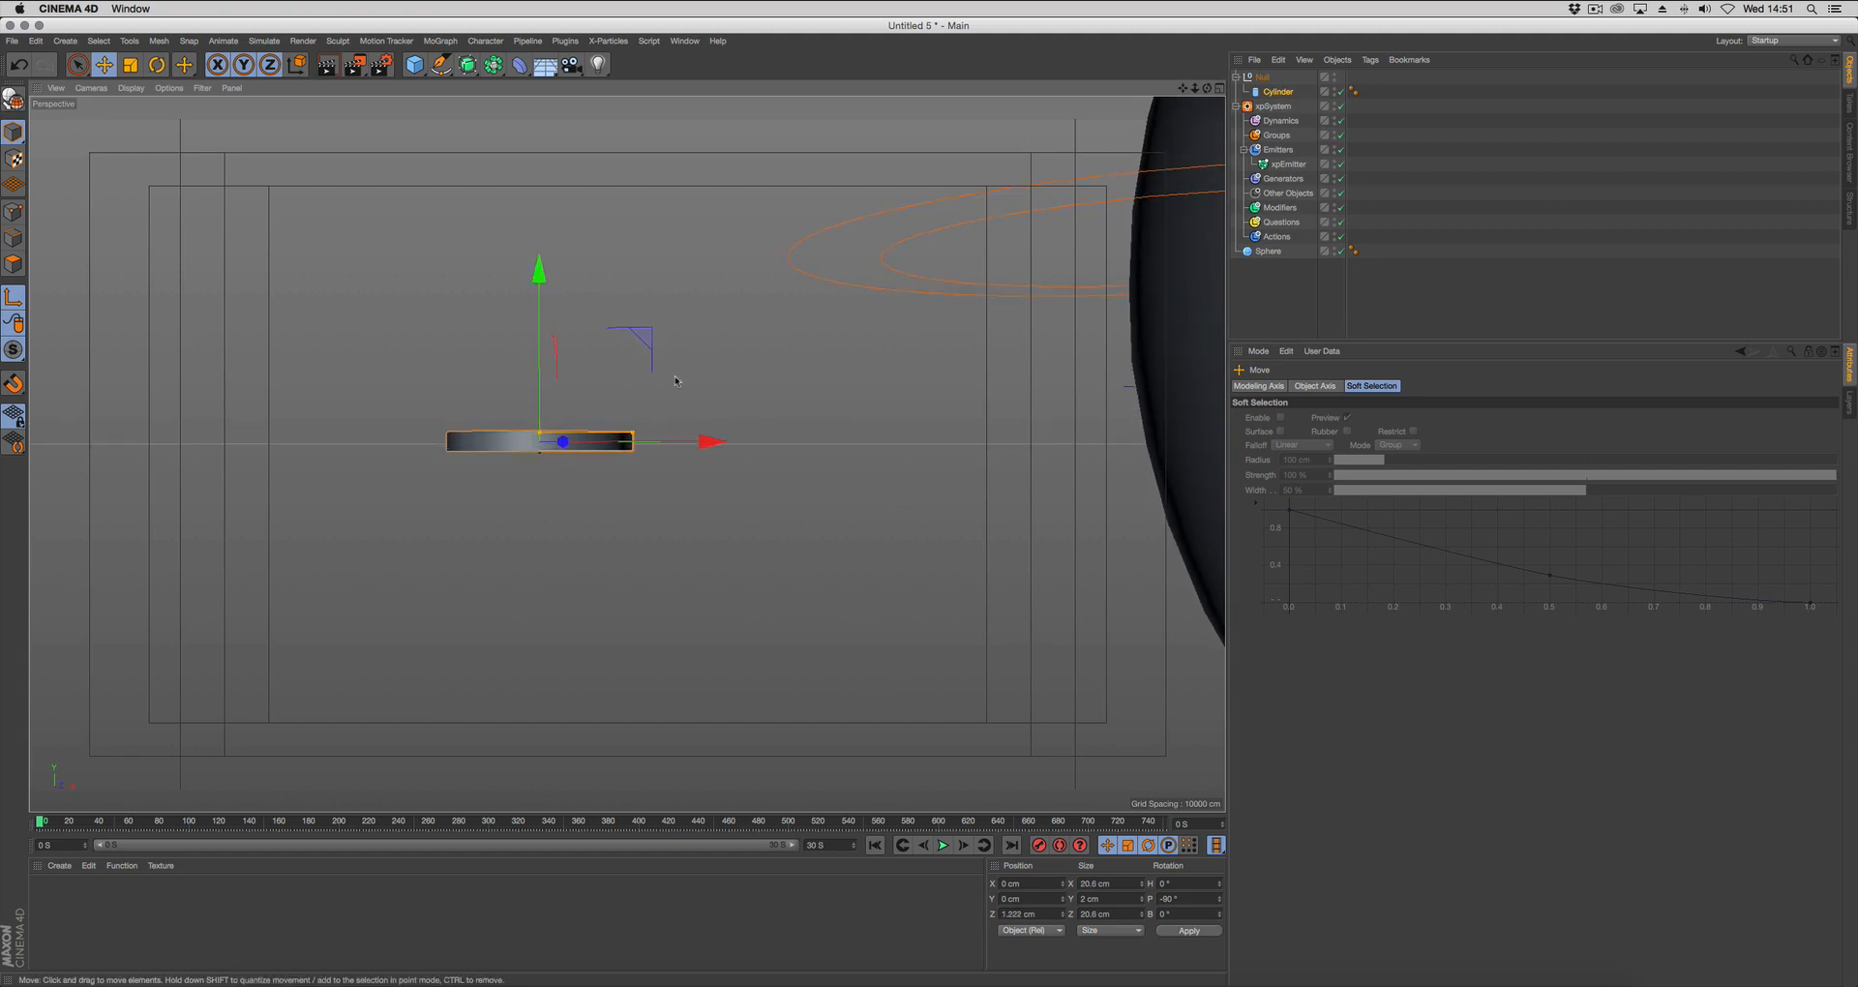
Reduce the cylinder's radius to about 8.56 cm and fine-tune its Z position to about 1.11 cm.
scroll(677, 382, down, 4)
alt+middle_drag(665, 388, 626, 452)
drag(566, 369, 613, 447)
scroll(765, 419, down, 3)
alt+middle_drag(774, 421, 436, 473)
scroll(543, 454, down, 5)
alt+drag(437, 474, 442, 447)
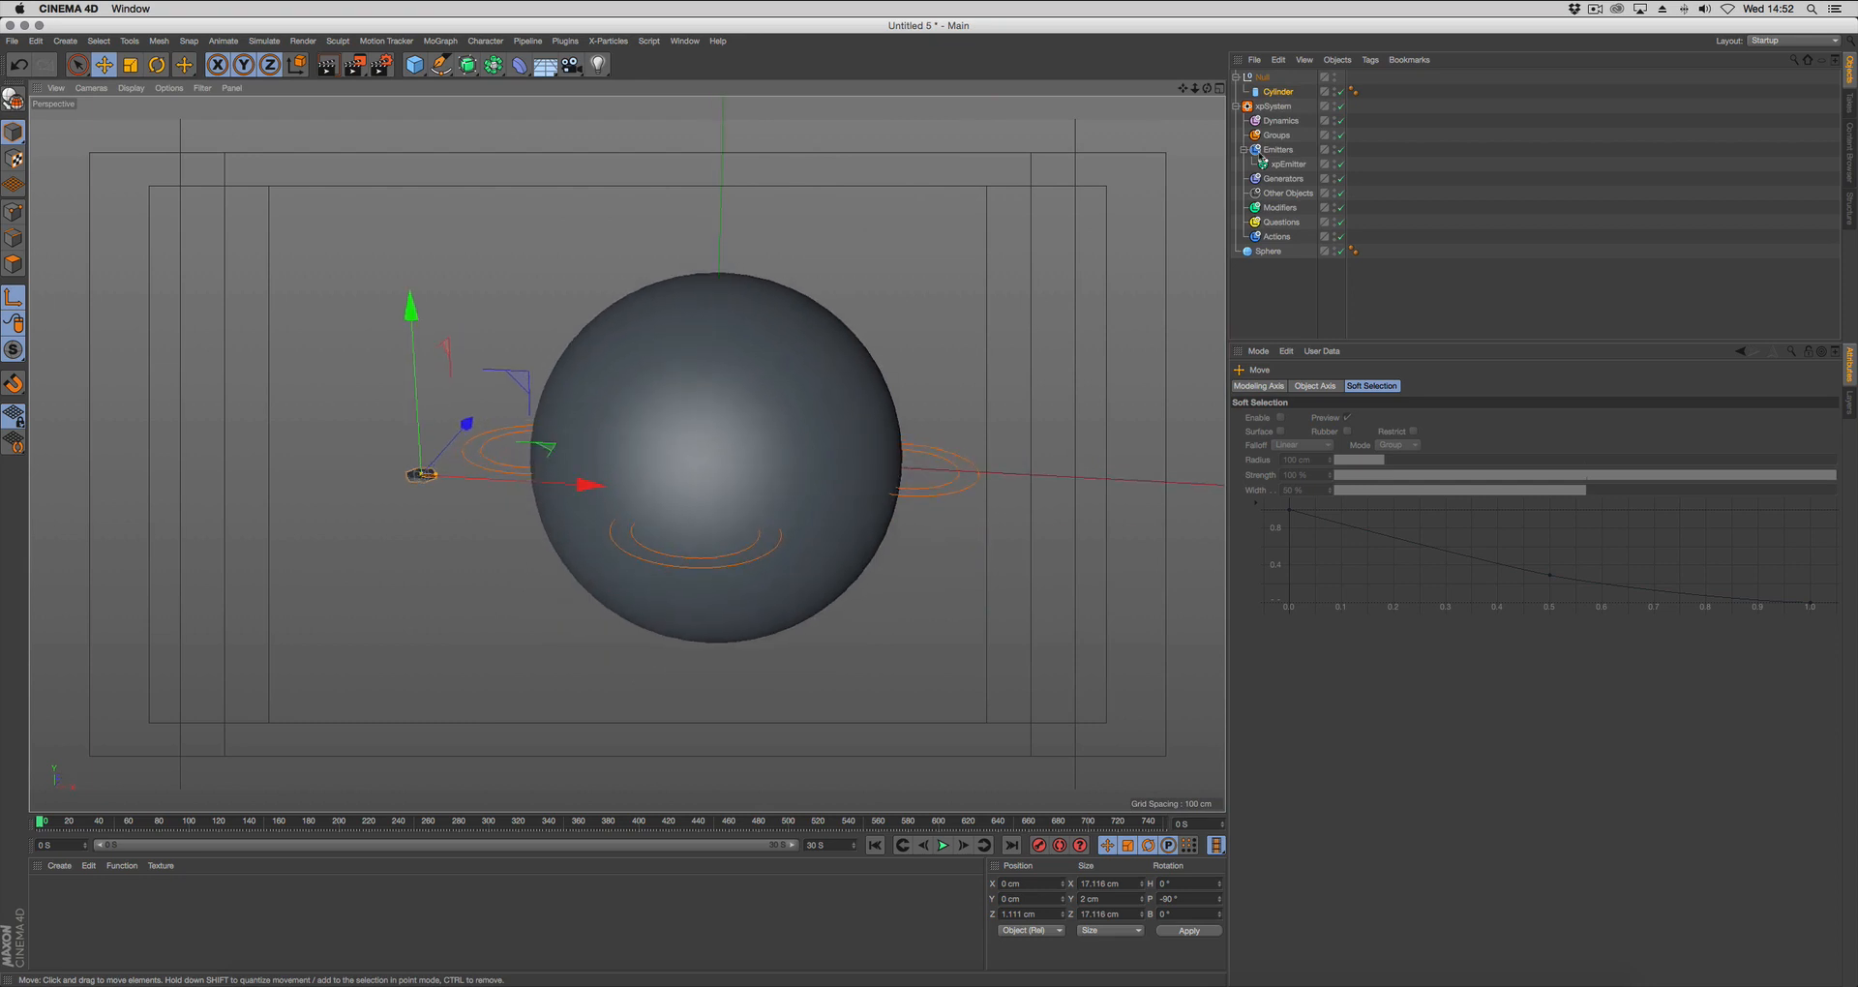
Centre the null inside the sphere by setting its X and Y positions to 0 cm.
click(1270, 77)
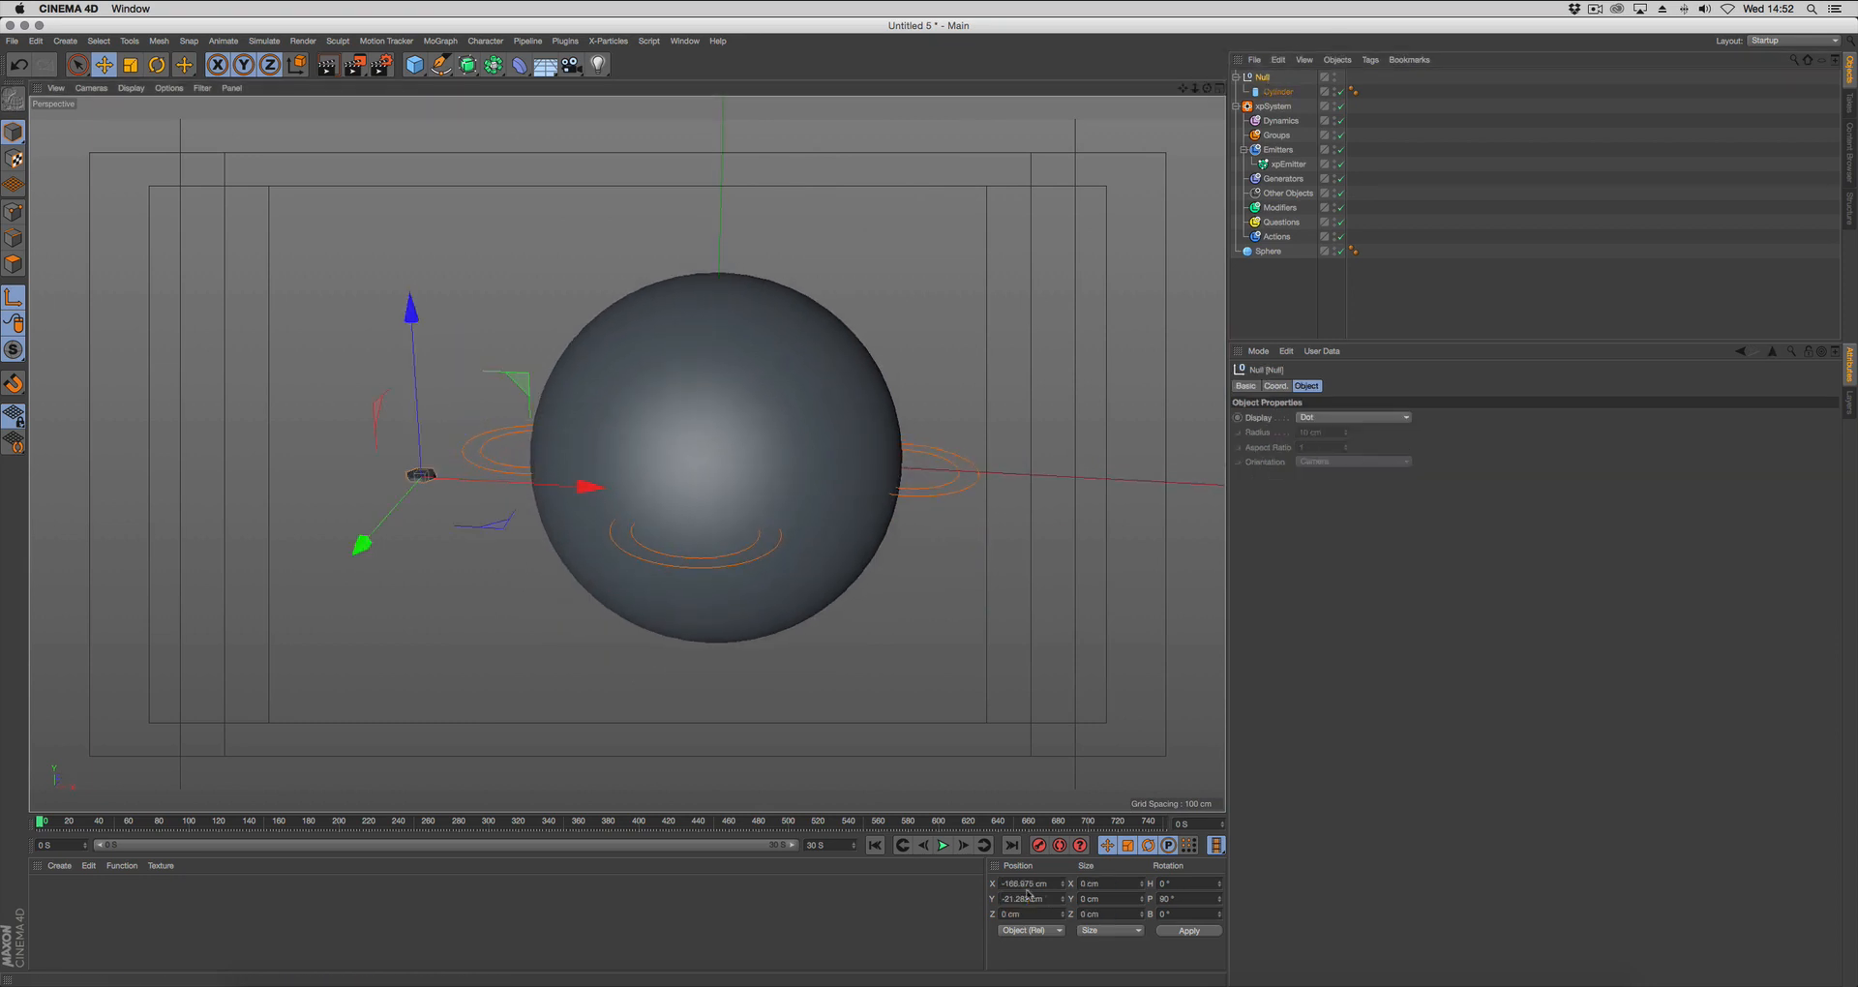
drag(1048, 883, 751, 883)
text(0)
key(Tab)
text(0)
key(Return)
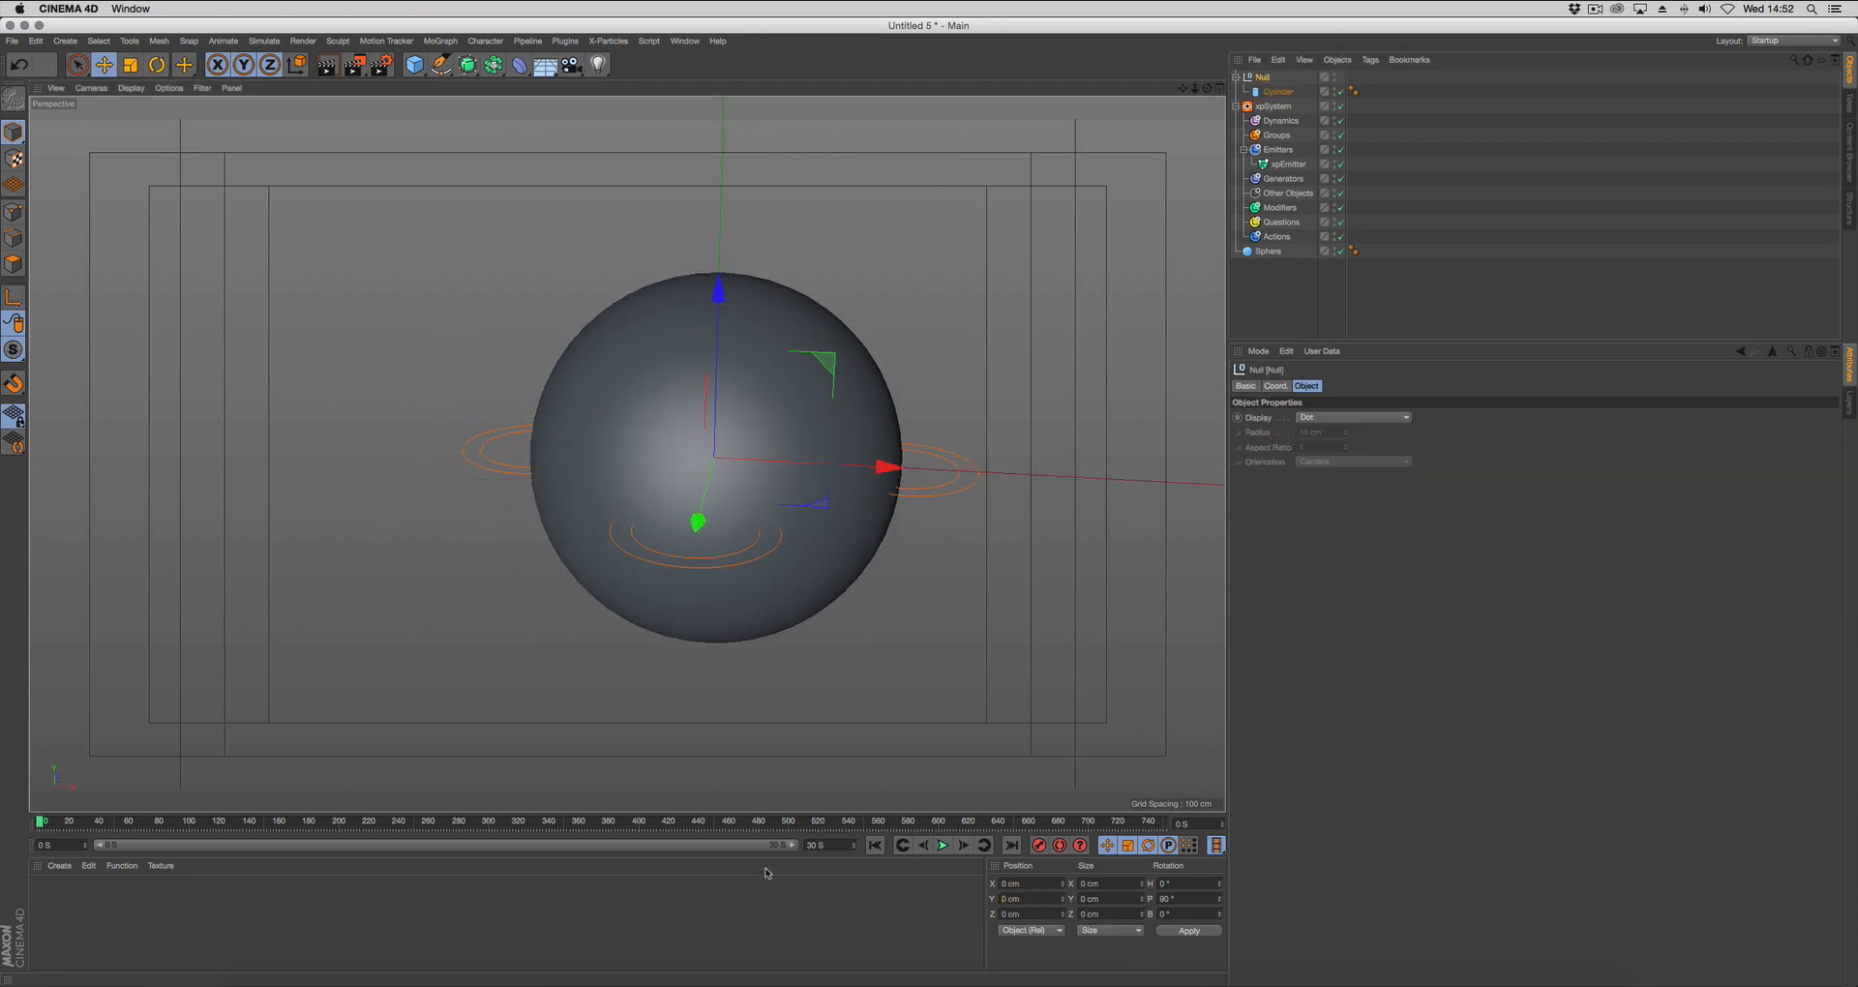
alt+middle_drag(871, 535, 825, 568)
alt+drag(825, 568, 845, 523)
alt+middle_drag(893, 589, 866, 589)
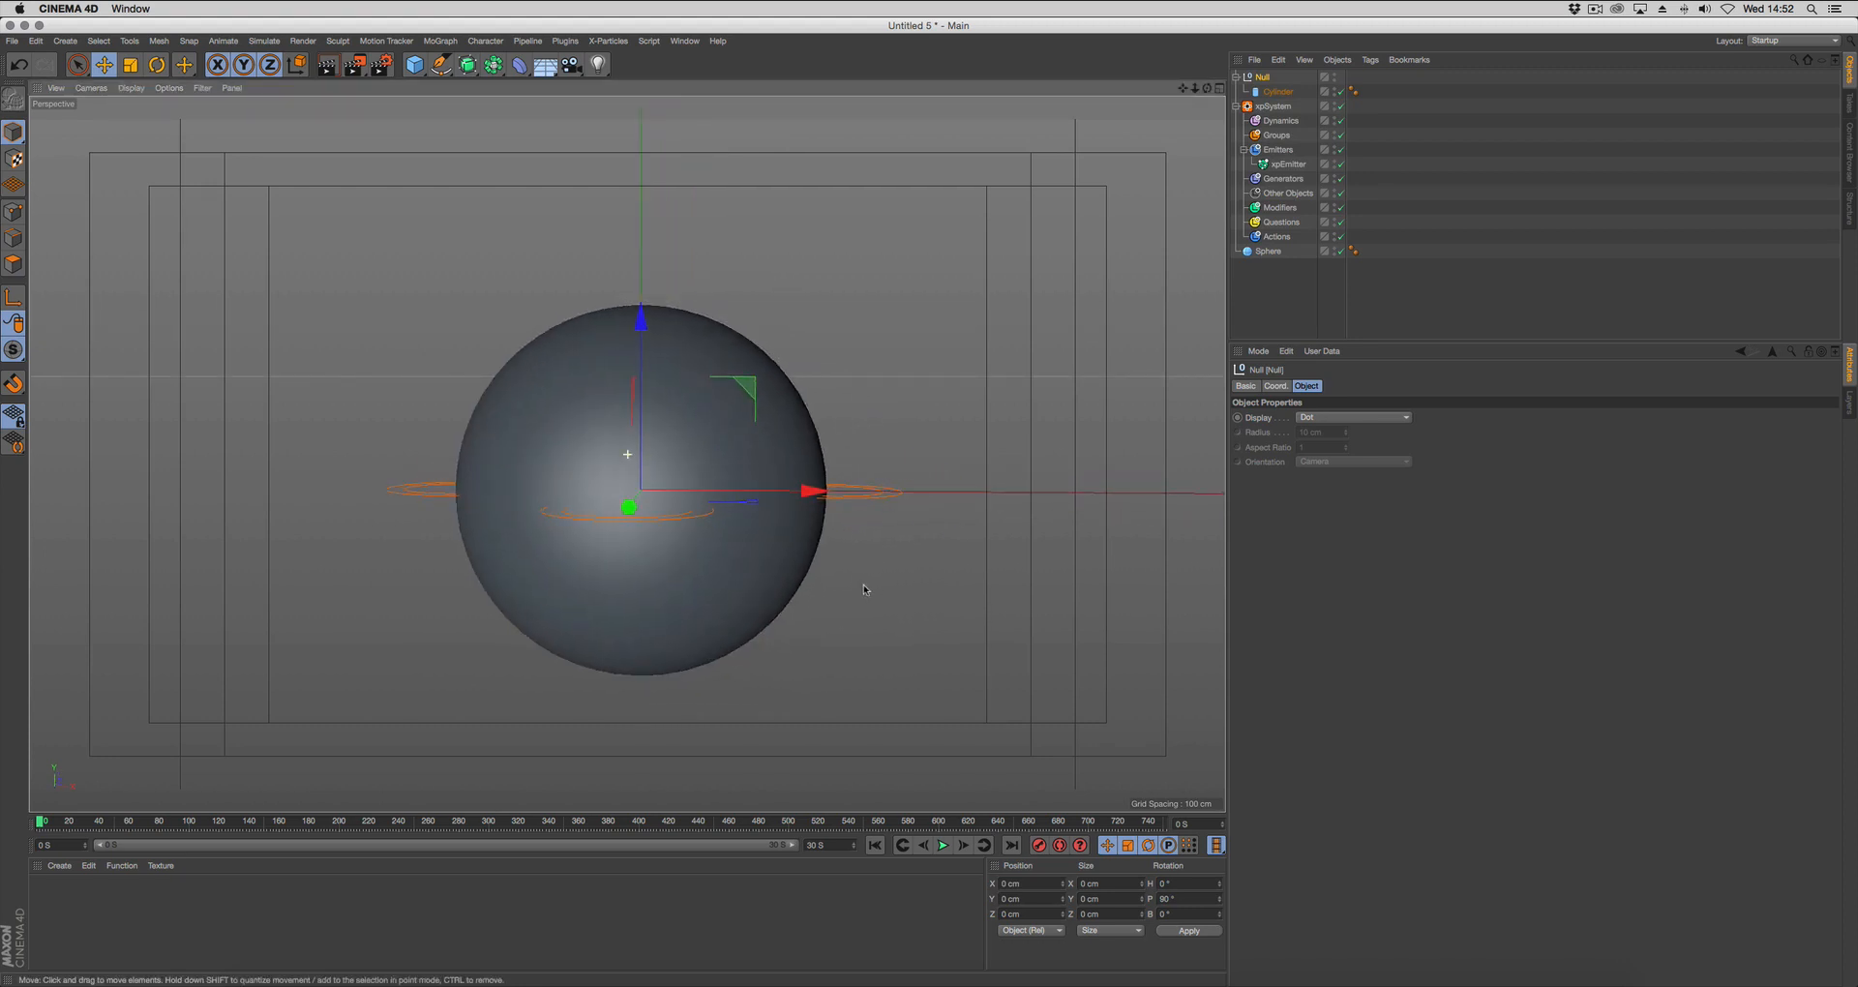
Add an xpGenerator to the particle system and nest the null with its cylinder under it.
click(1283, 178)
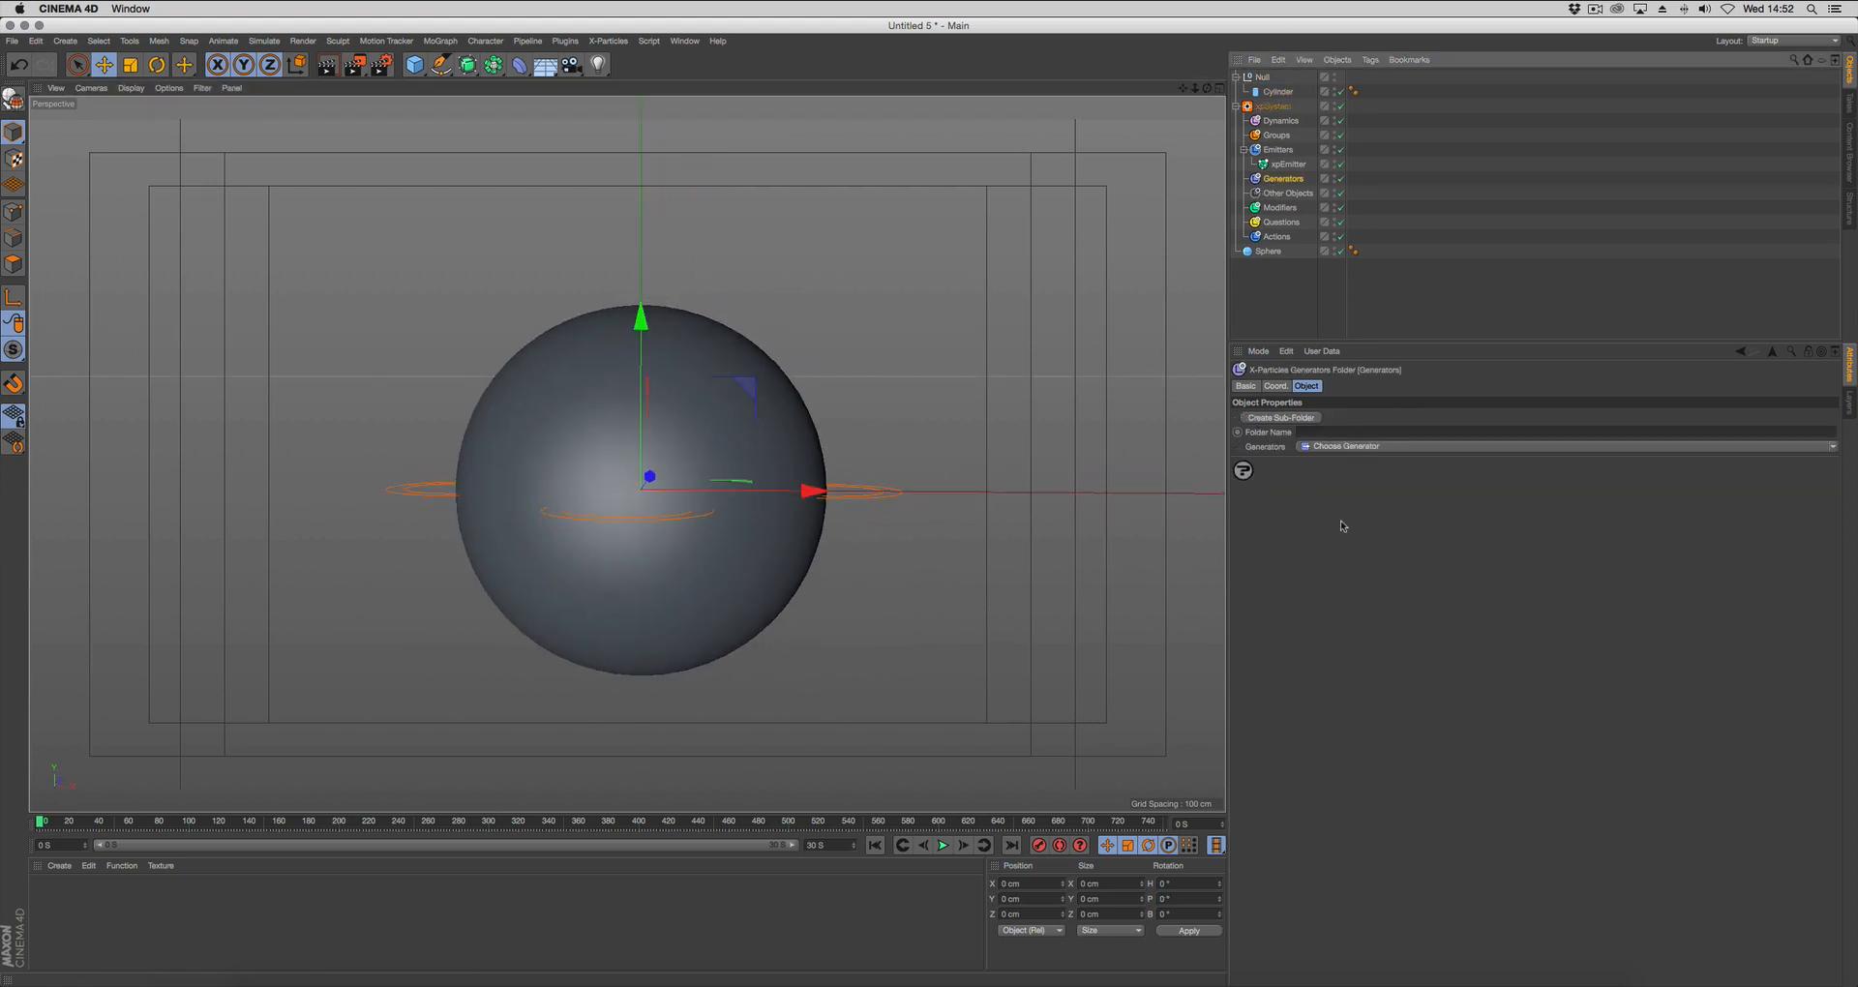
click(1355, 446)
click(1355, 523)
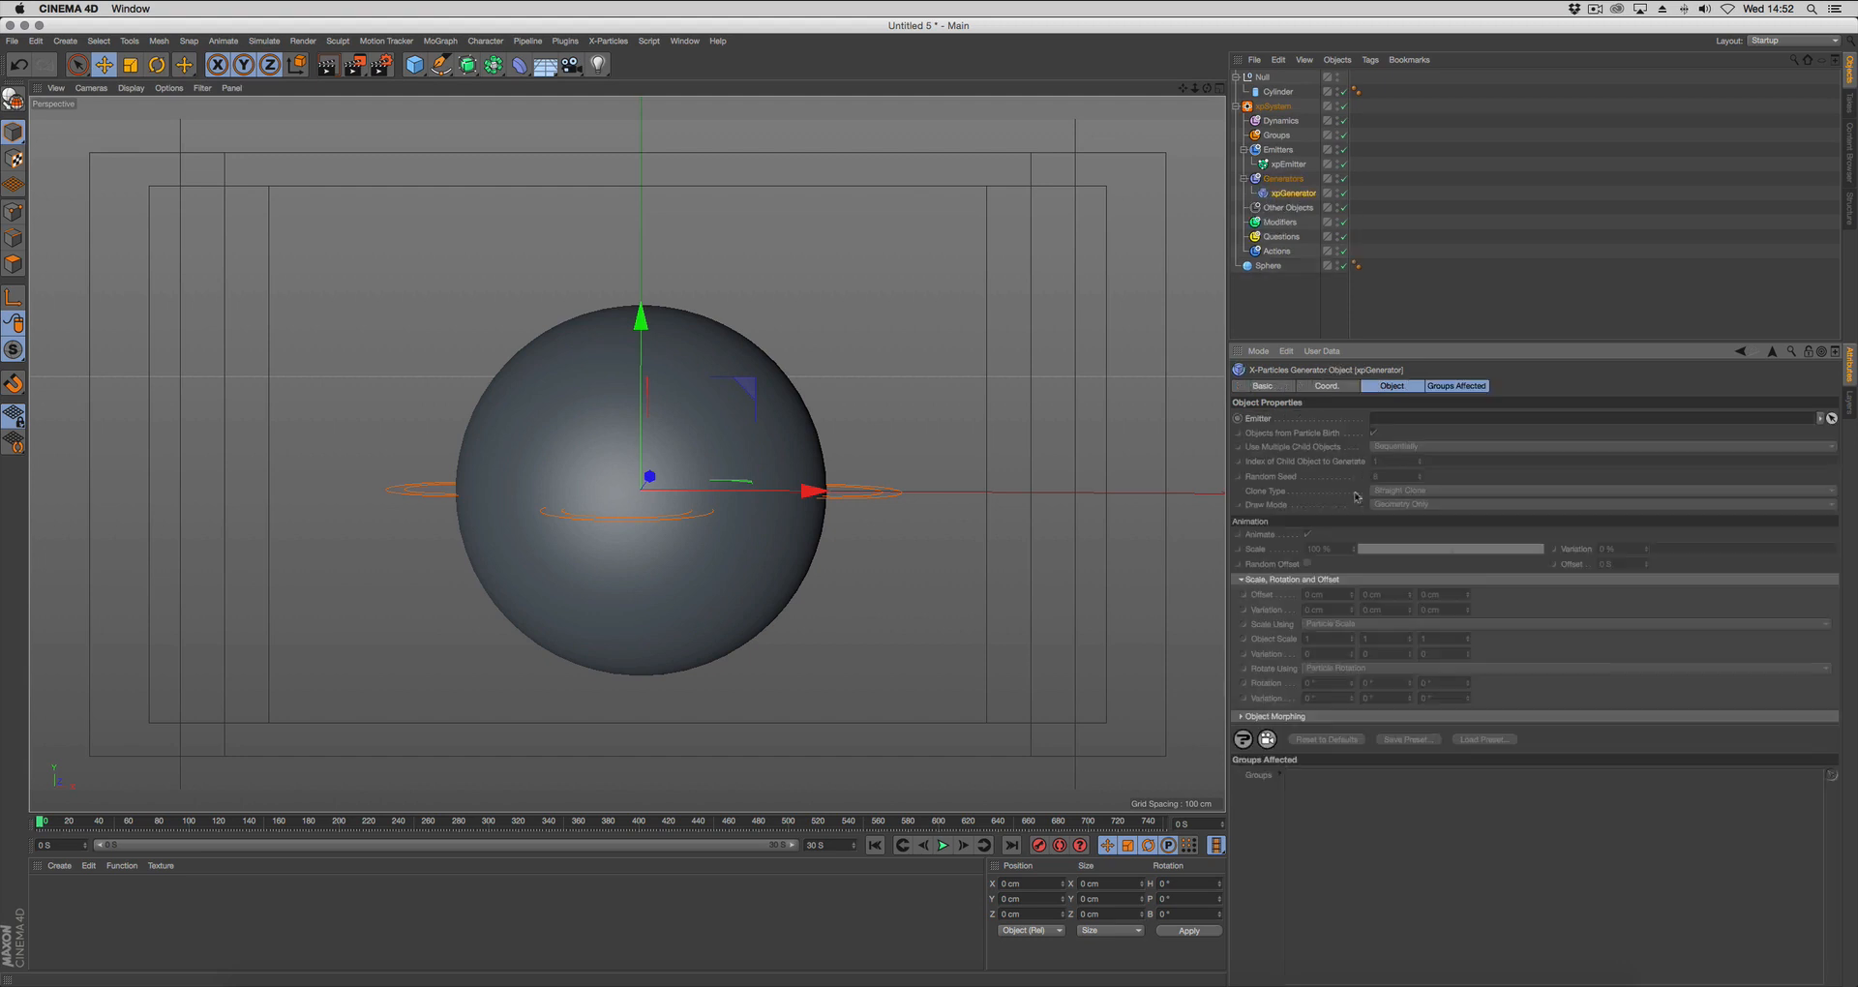
drag(1276, 81, 1294, 167)
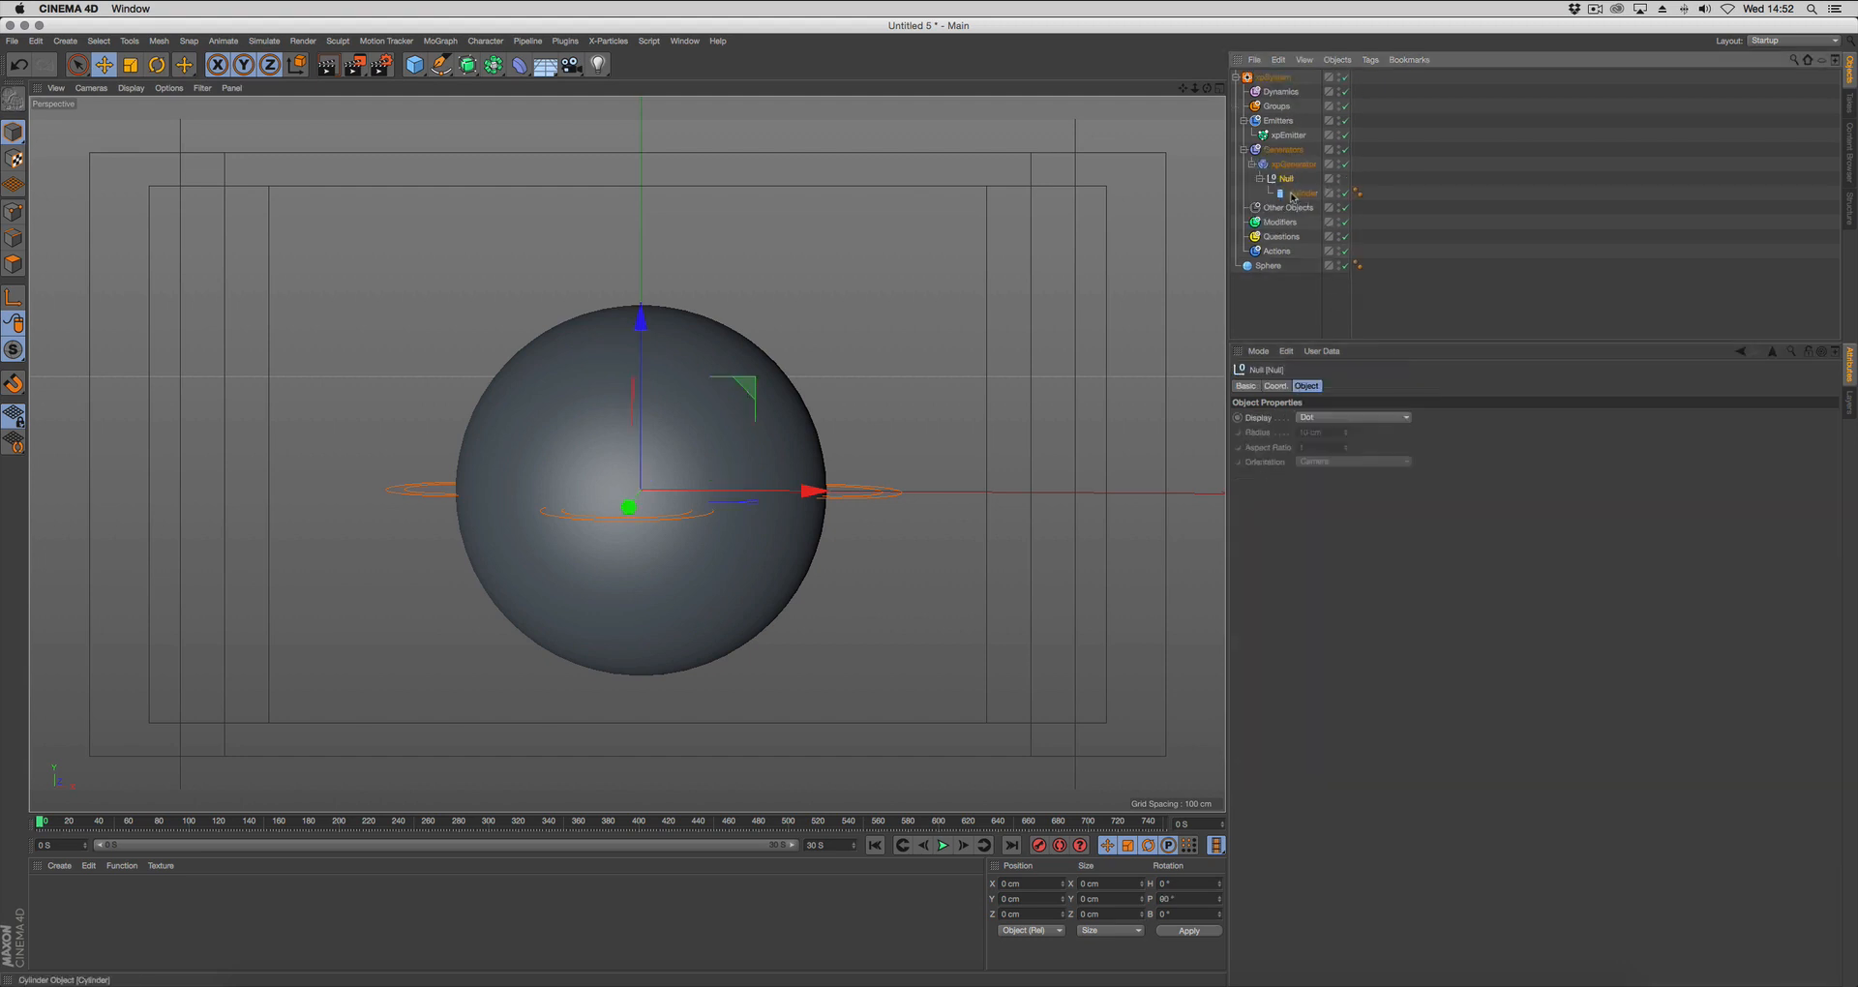
Assign xpEmitter as the generator's emitter and advance one frame to preview the cylinders on the sphere.
click(1293, 164)
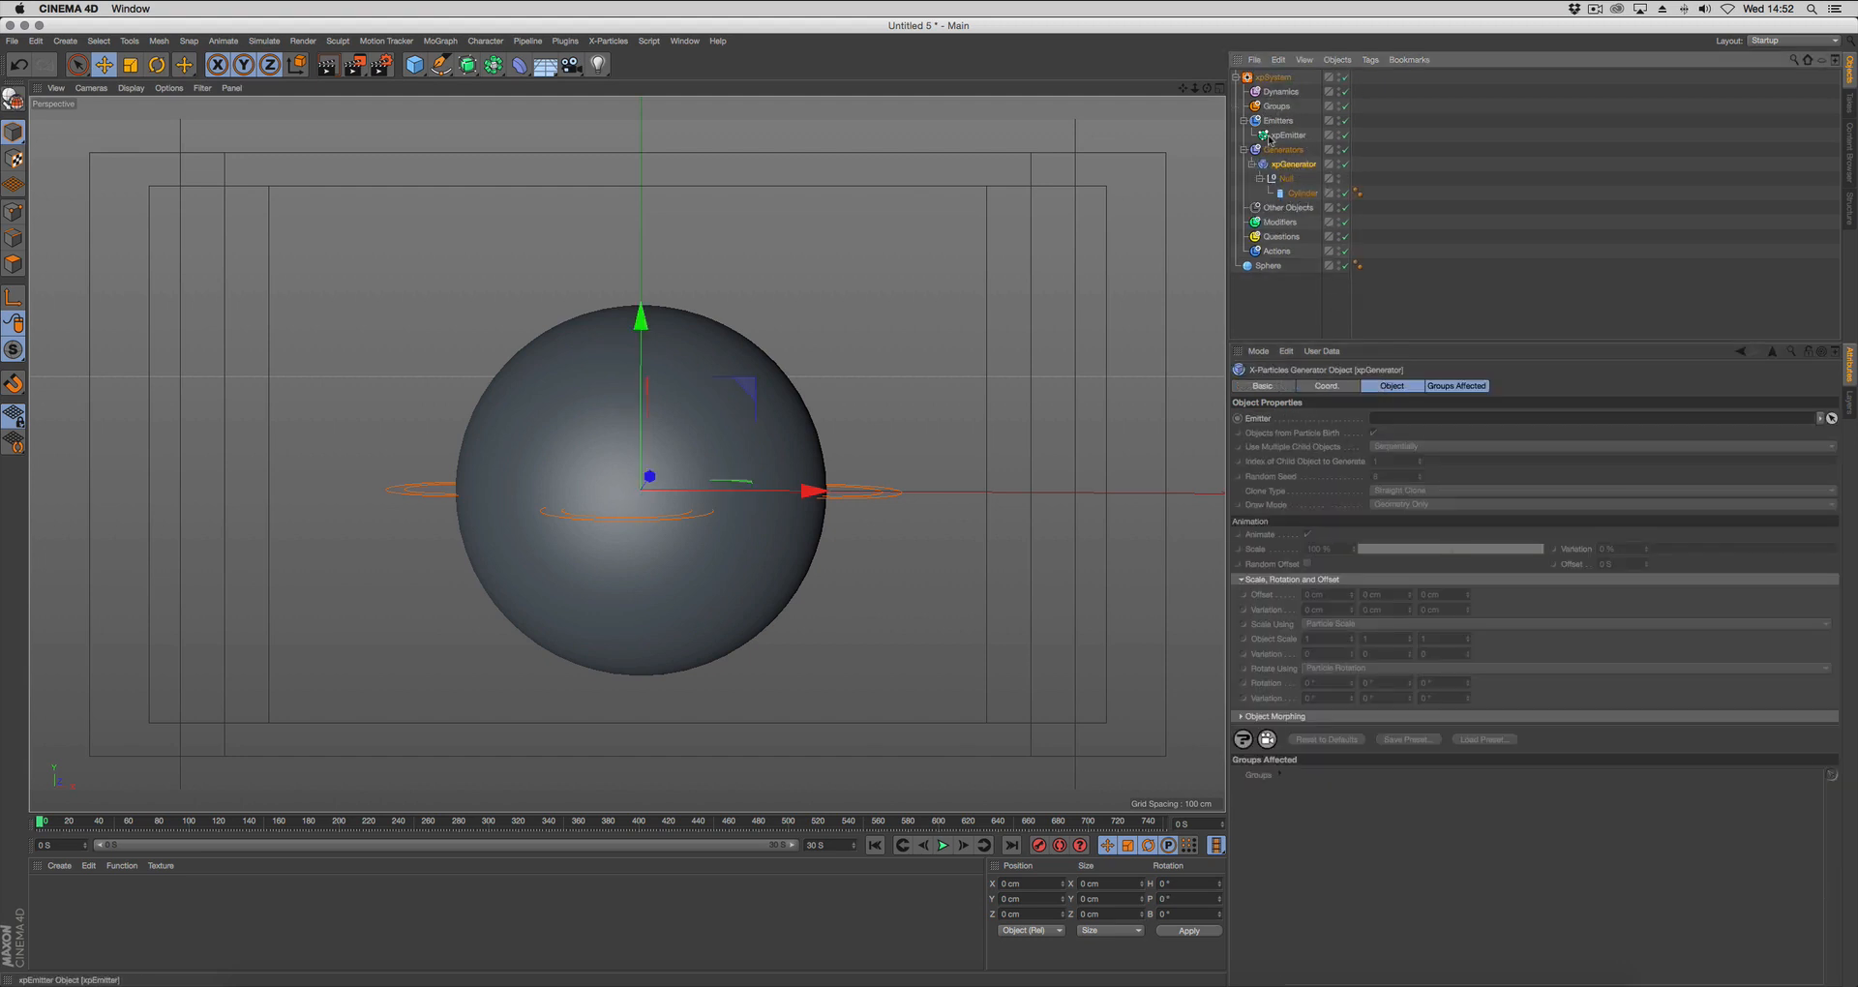
drag(1280, 138, 1398, 418)
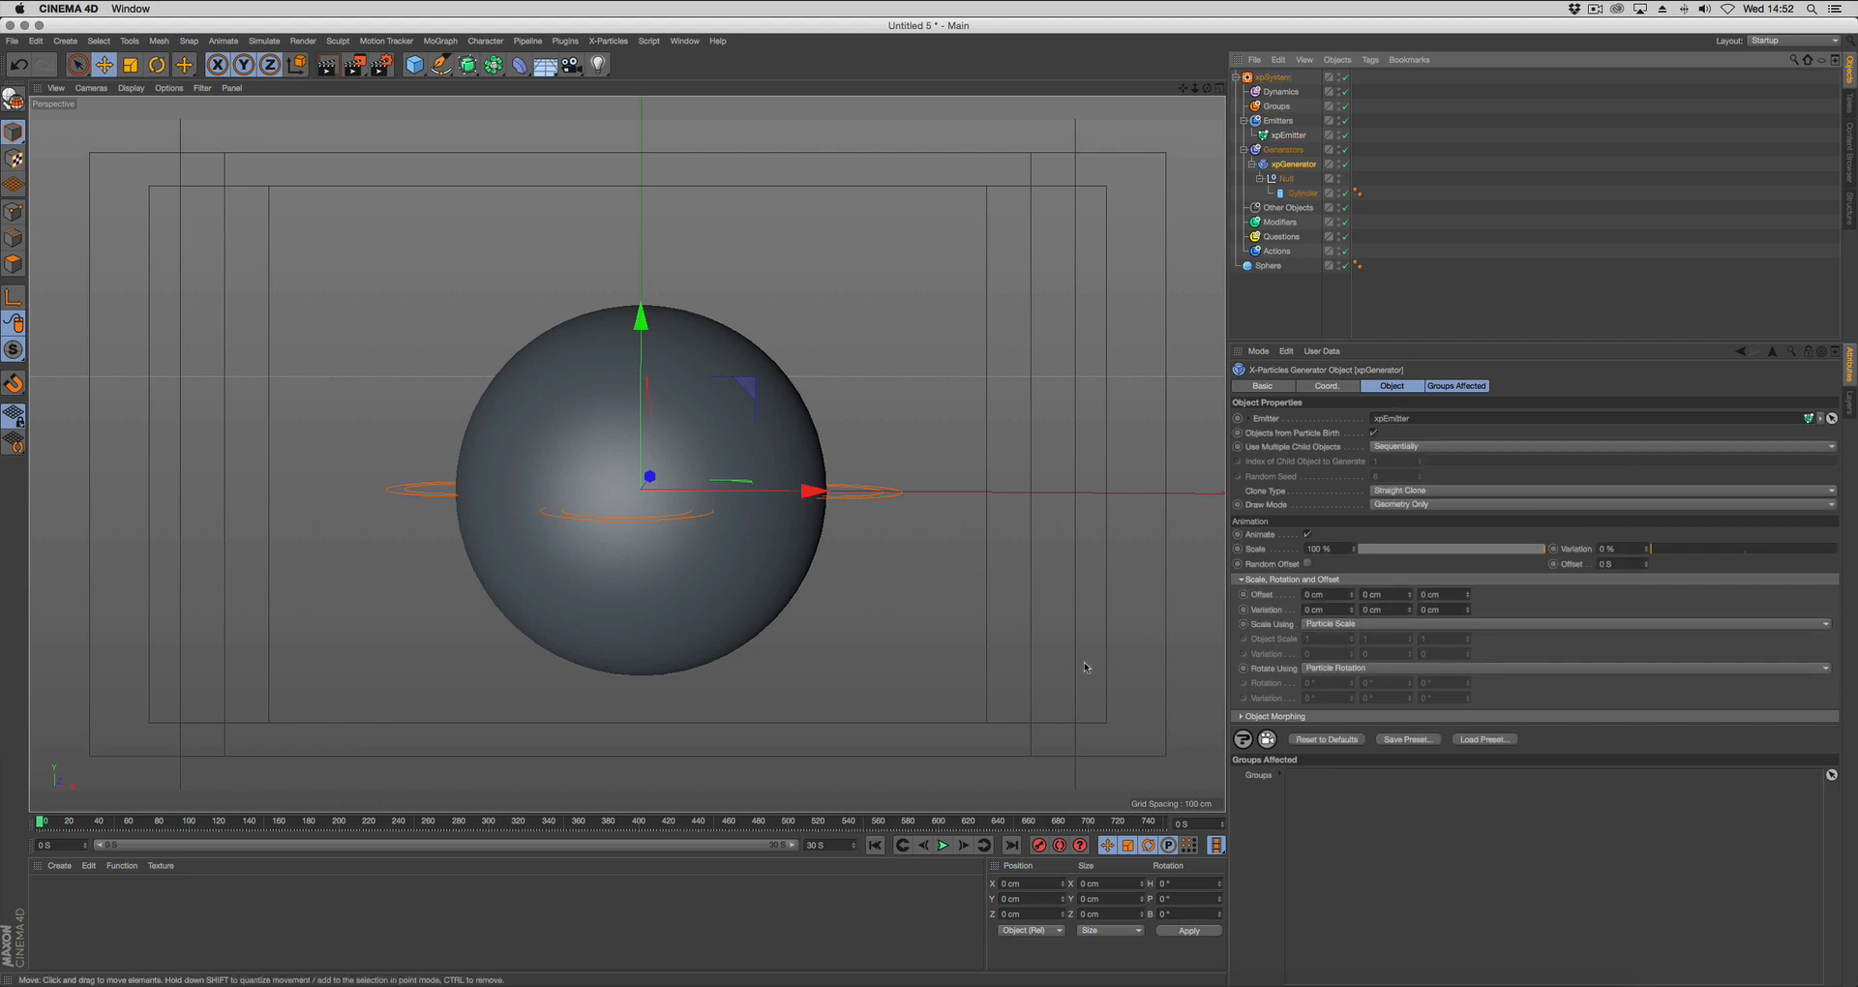
key(g)
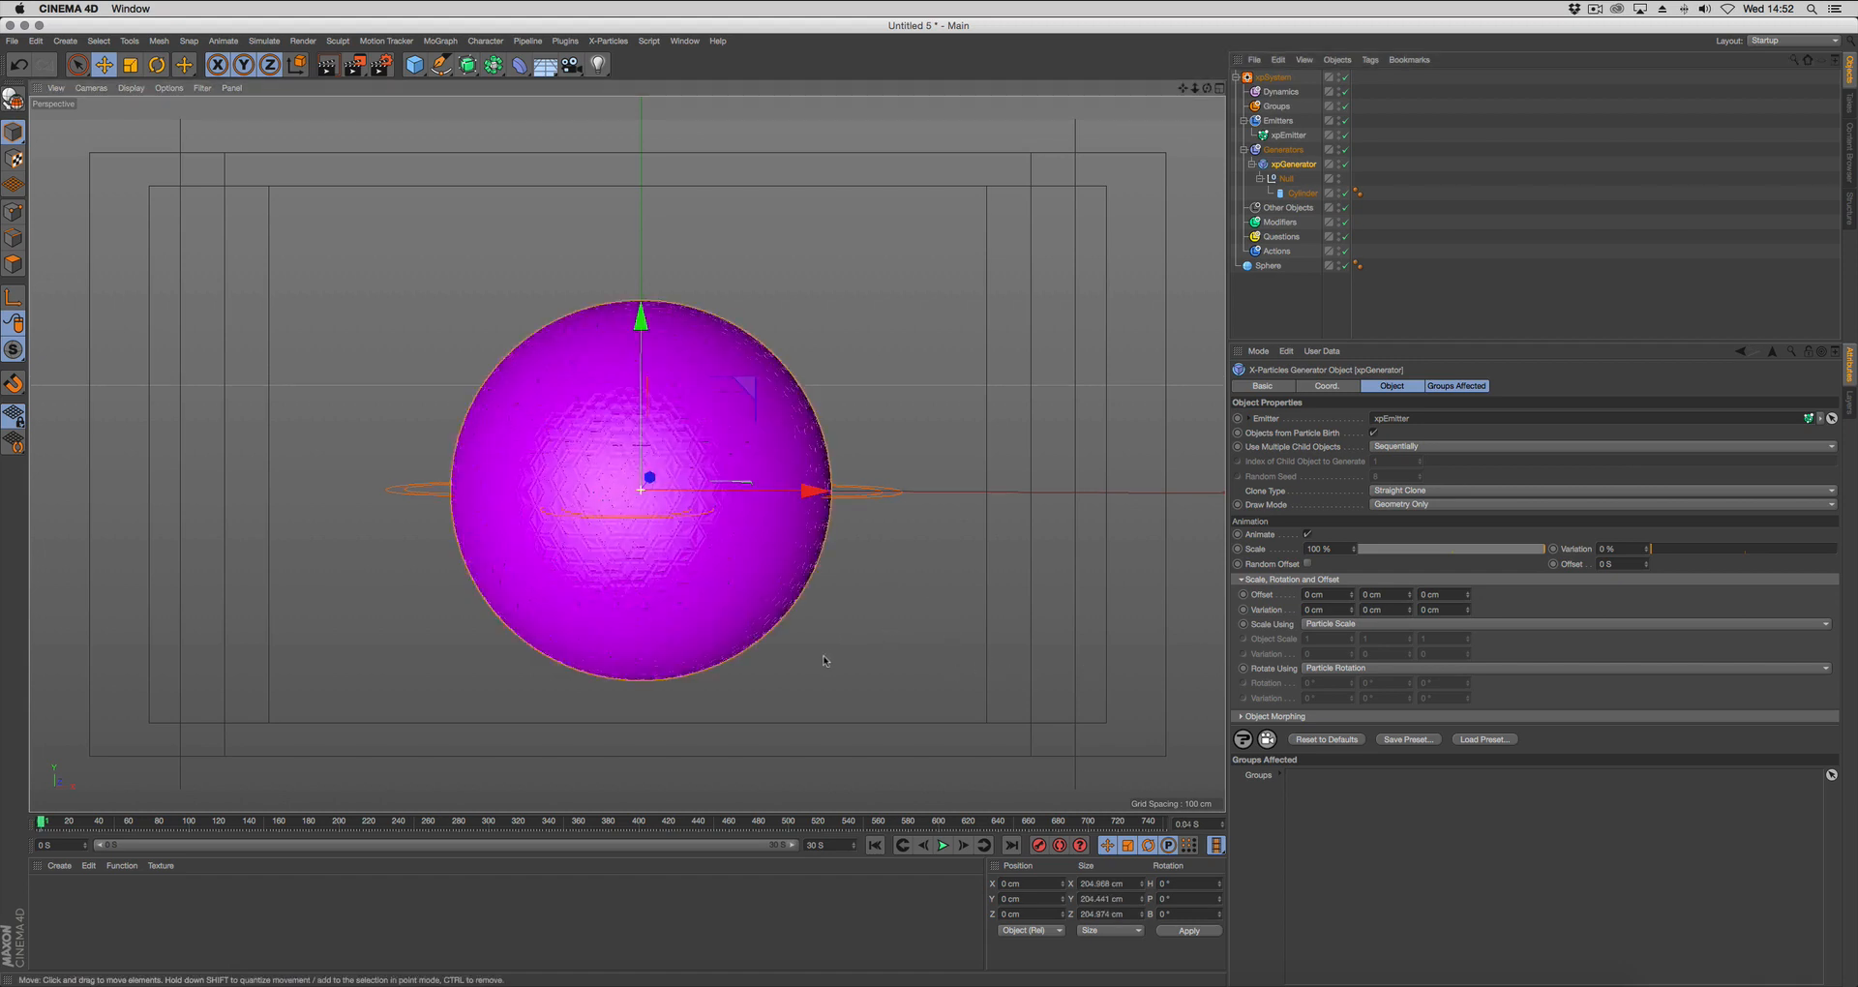
alt+drag(824, 660, 1113, 581)
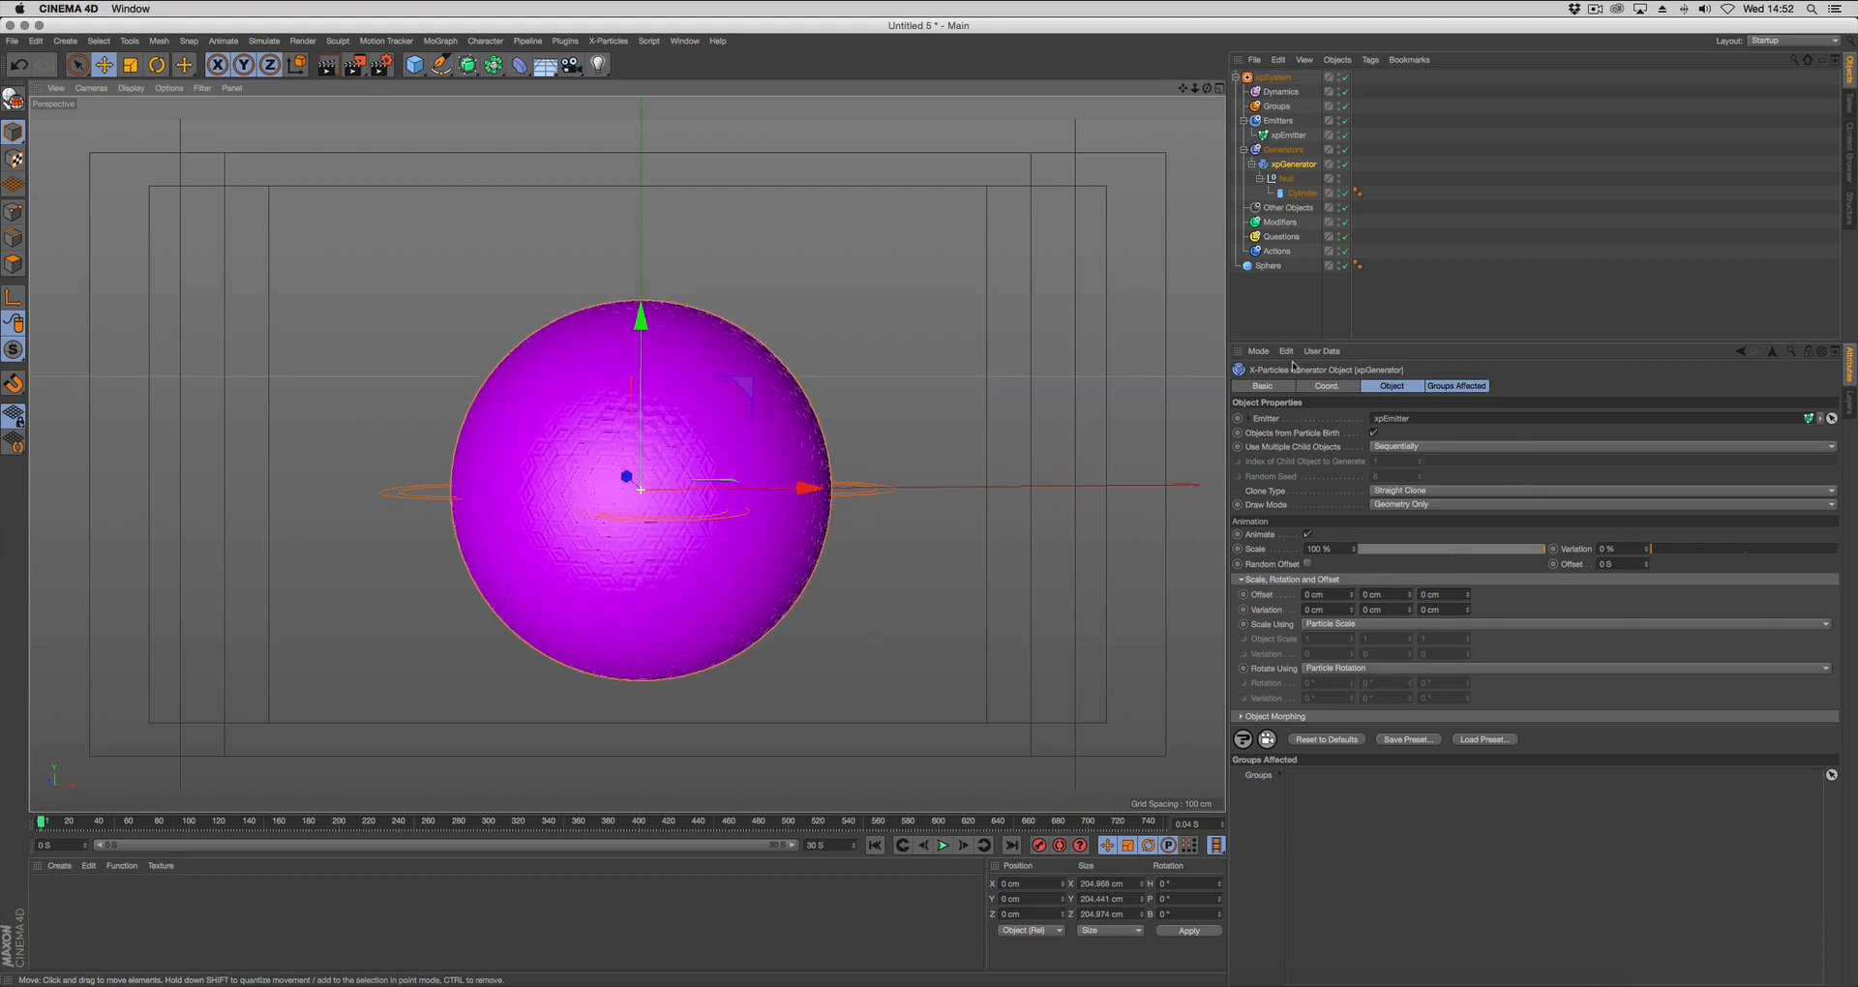
Set the sphere's segments to 40 and replay from the start frame to regenerate the cylinders.
click(1270, 266)
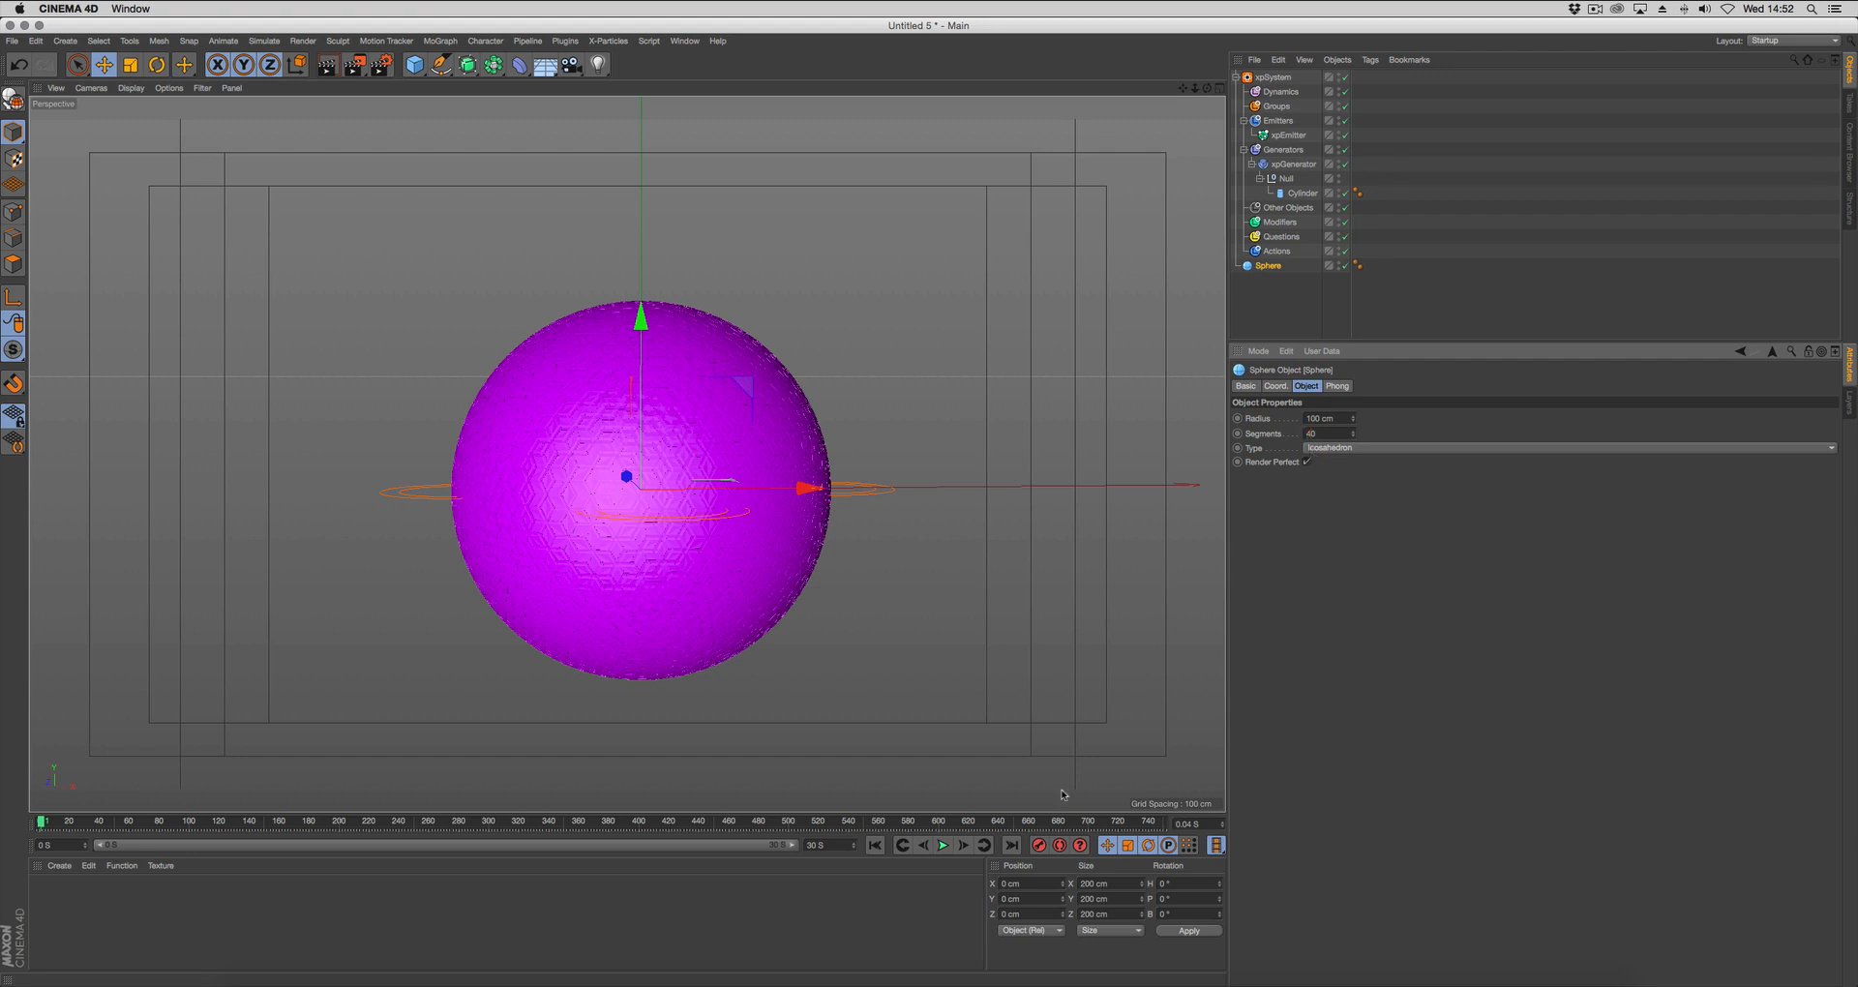
click(924, 845)
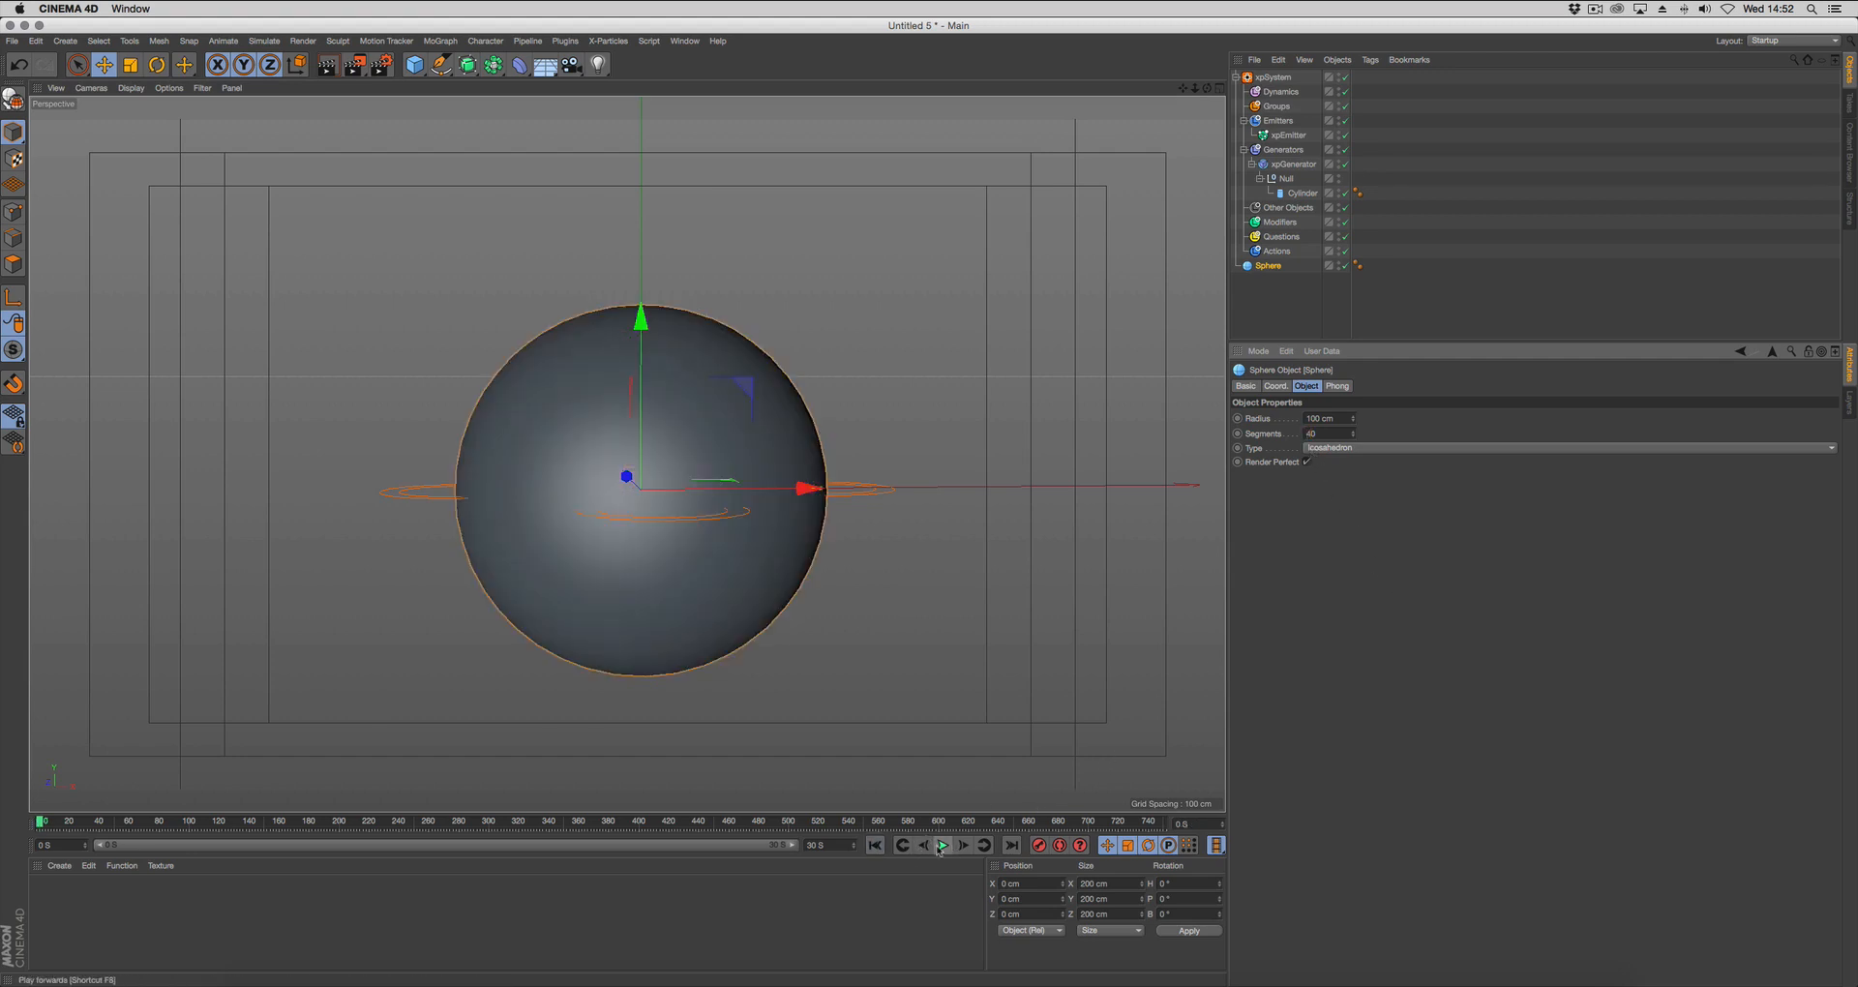
click(941, 846)
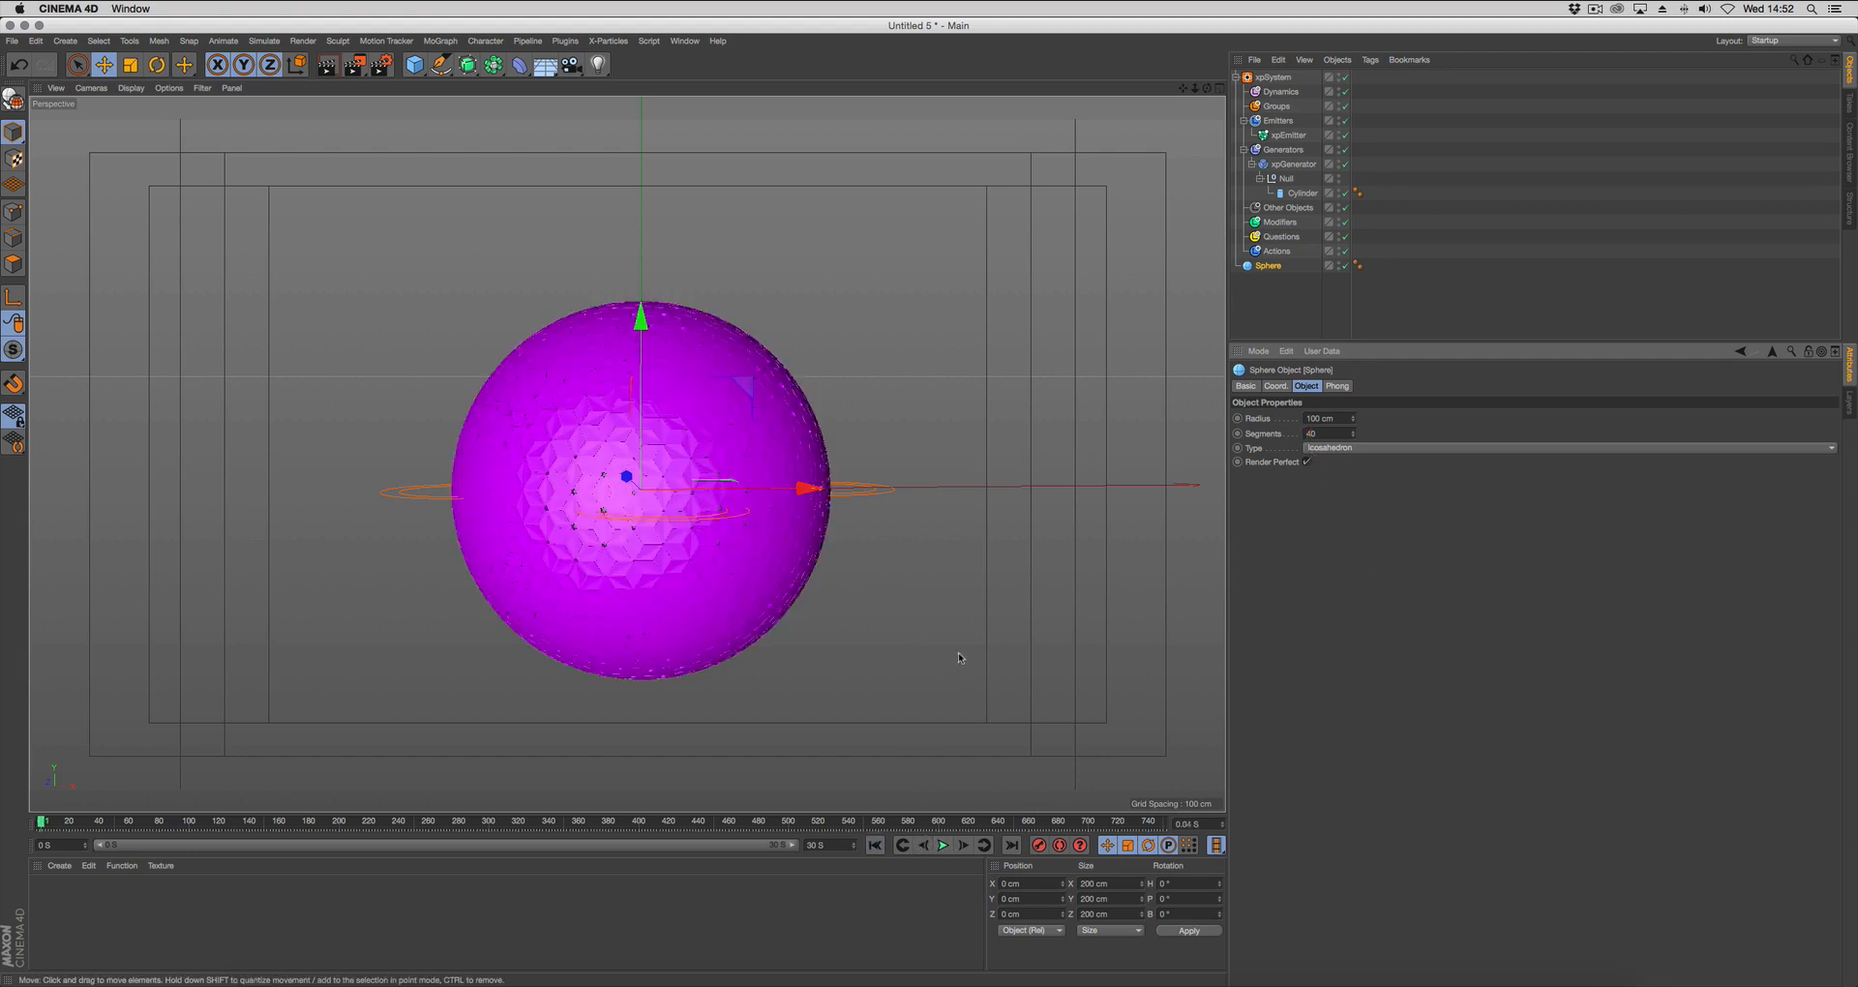
Set the cylinder's radius to about 4.56 cm and deselect everything.
click(1301, 193)
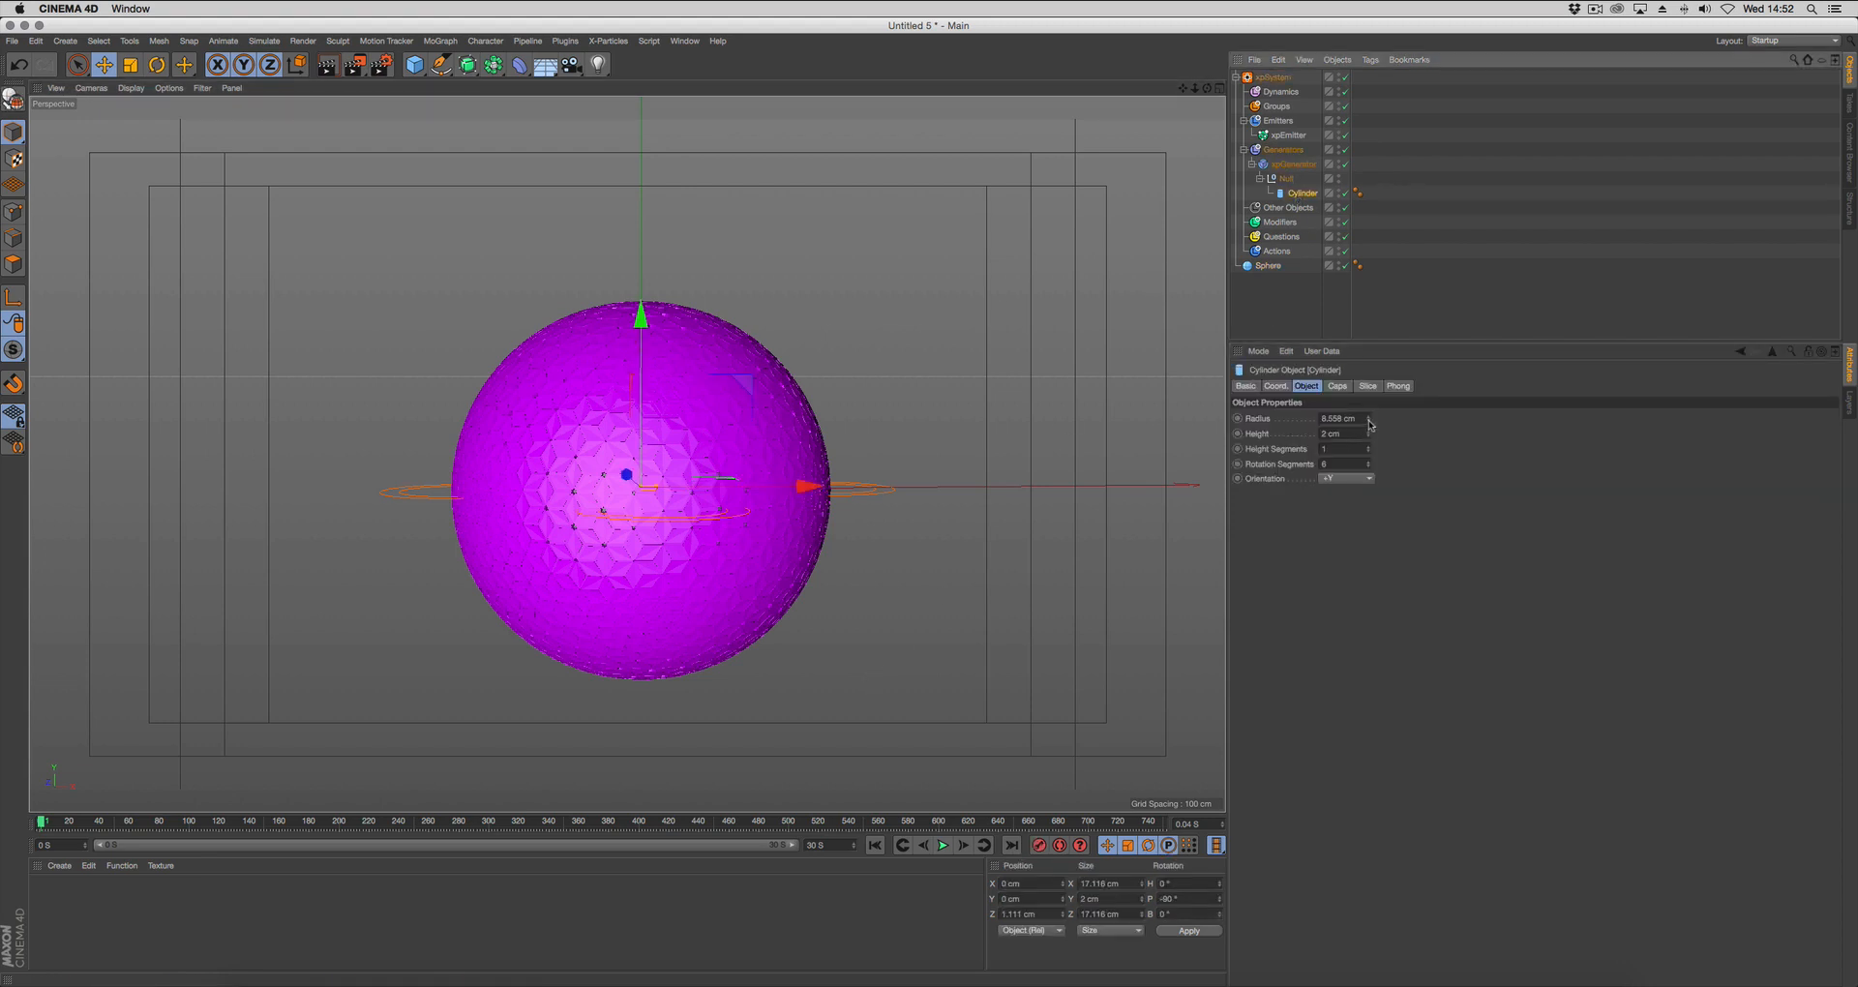
drag(1368, 420, 1370, 420)
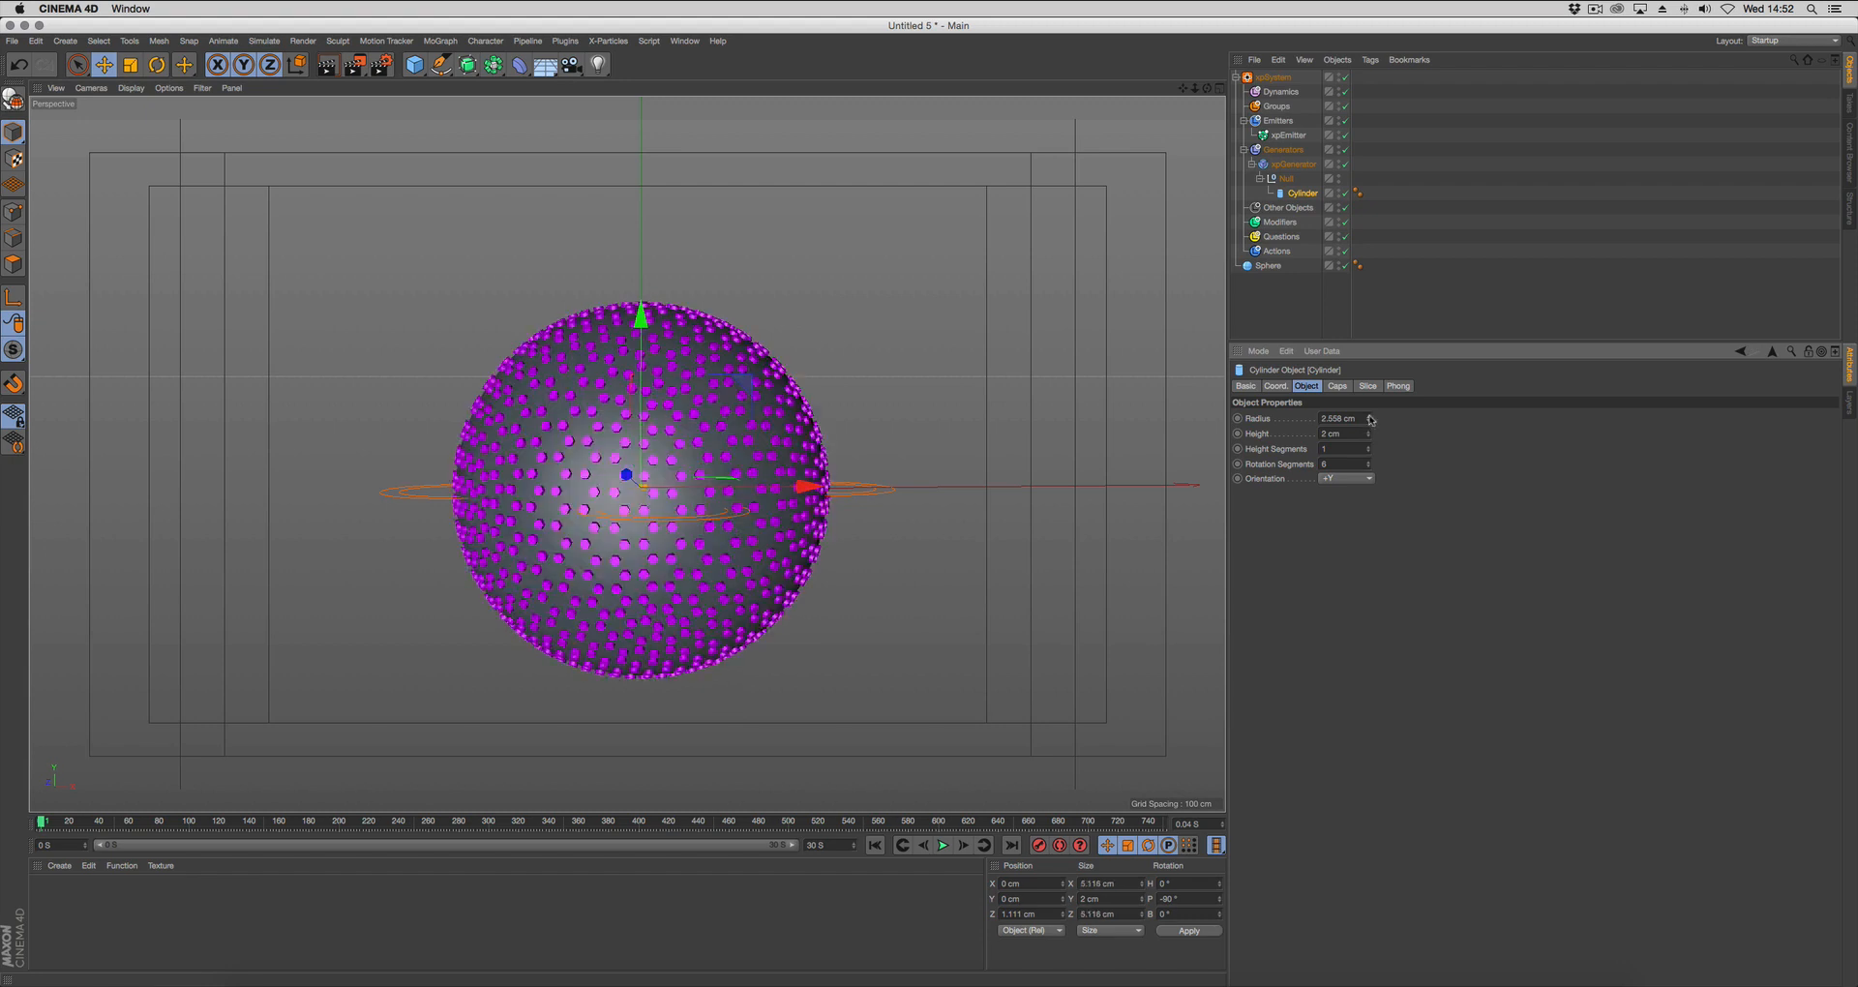
click(1367, 417)
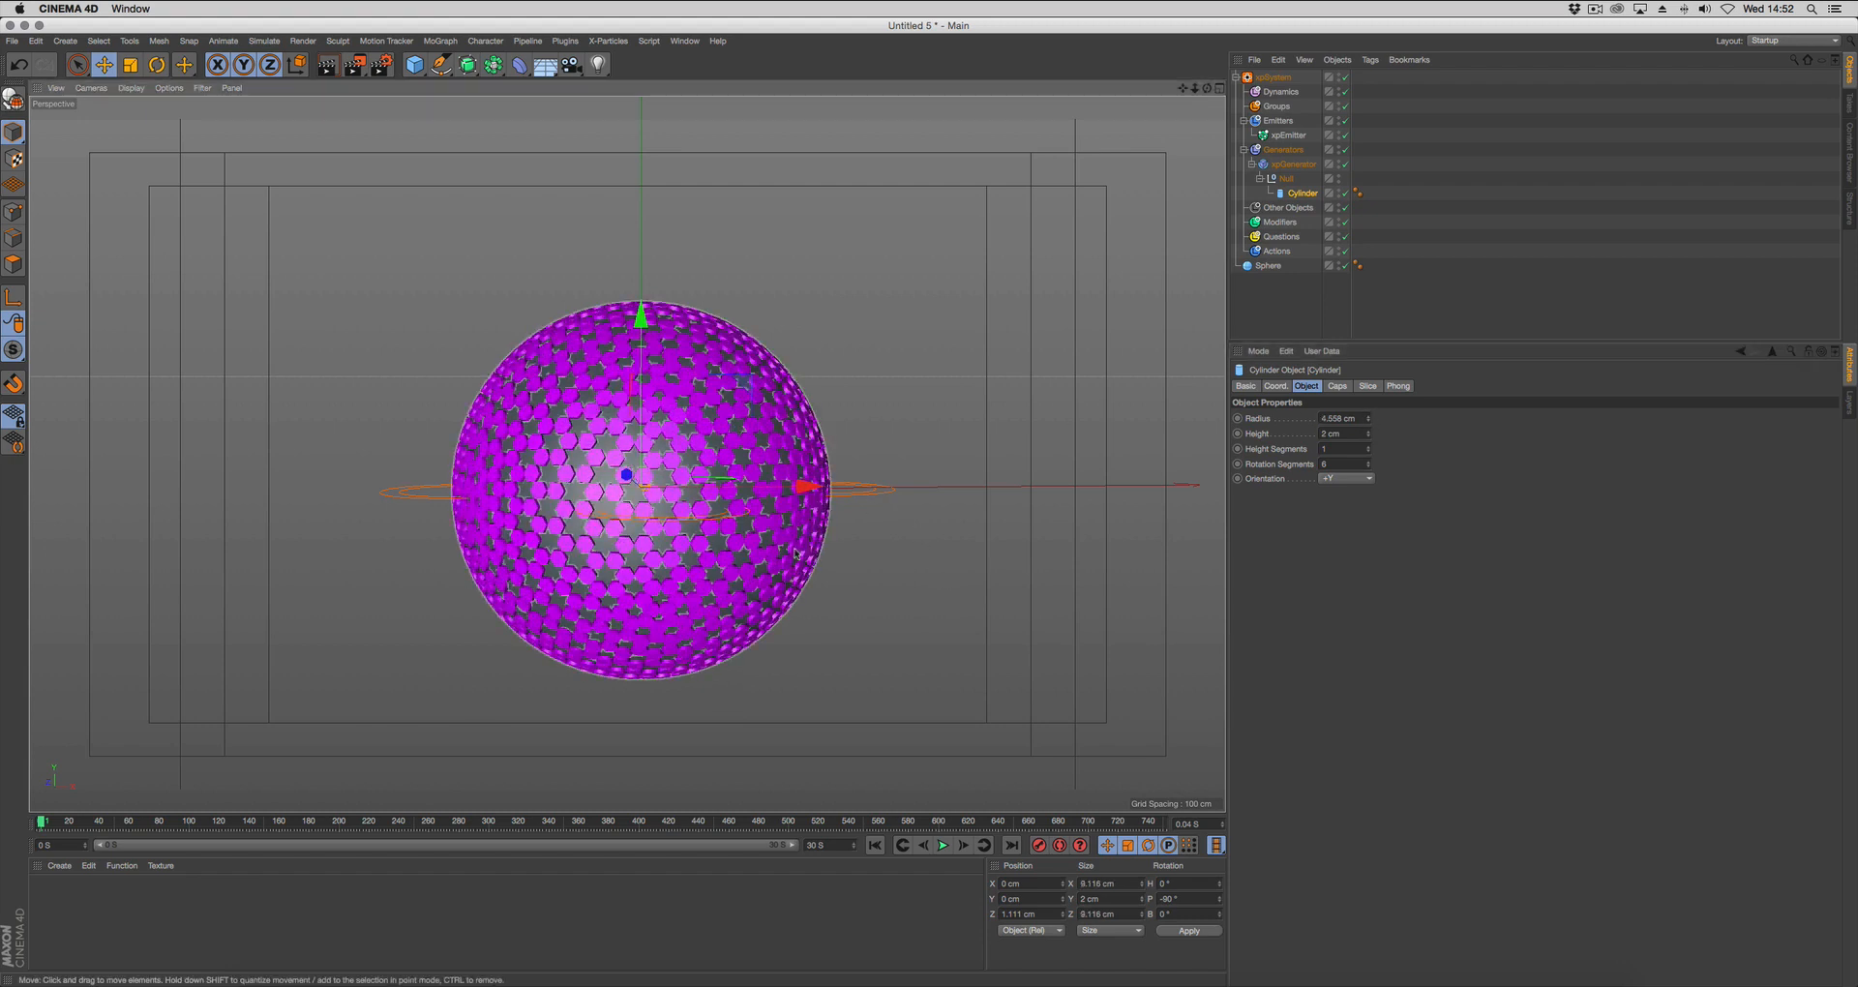
click(1000, 504)
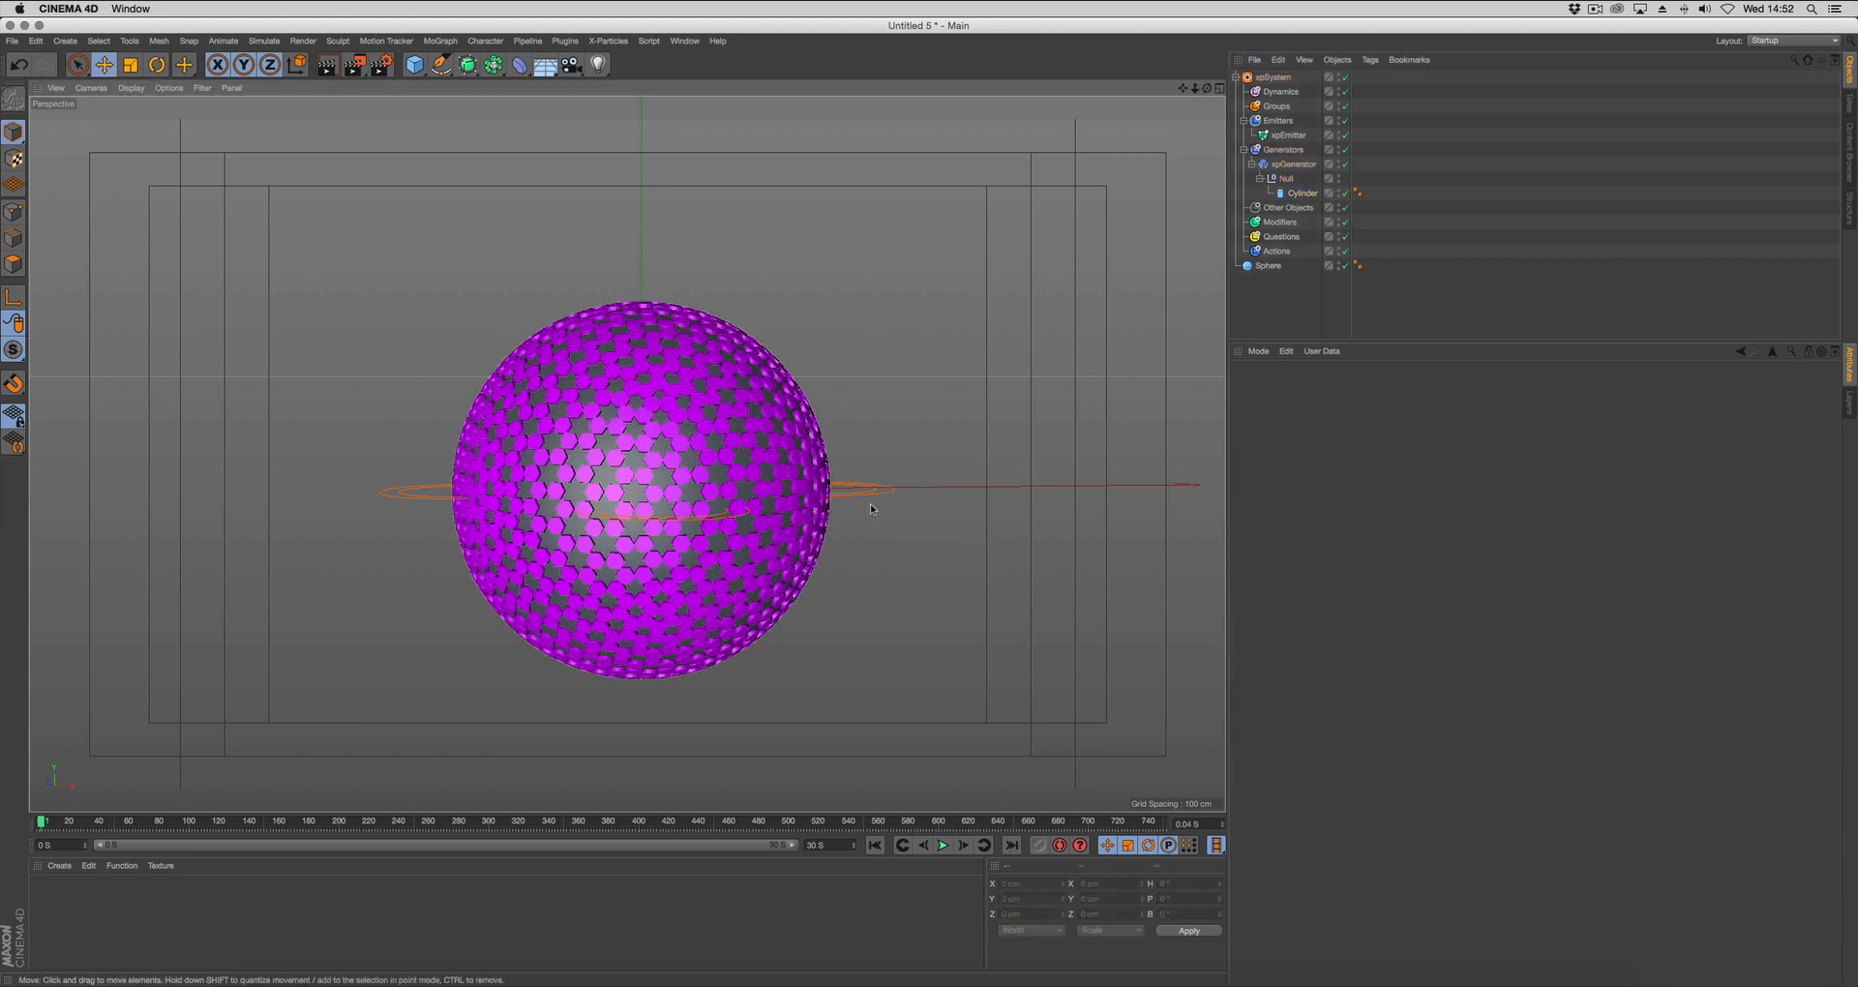
right_click(943, 538)
click(1267, 269)
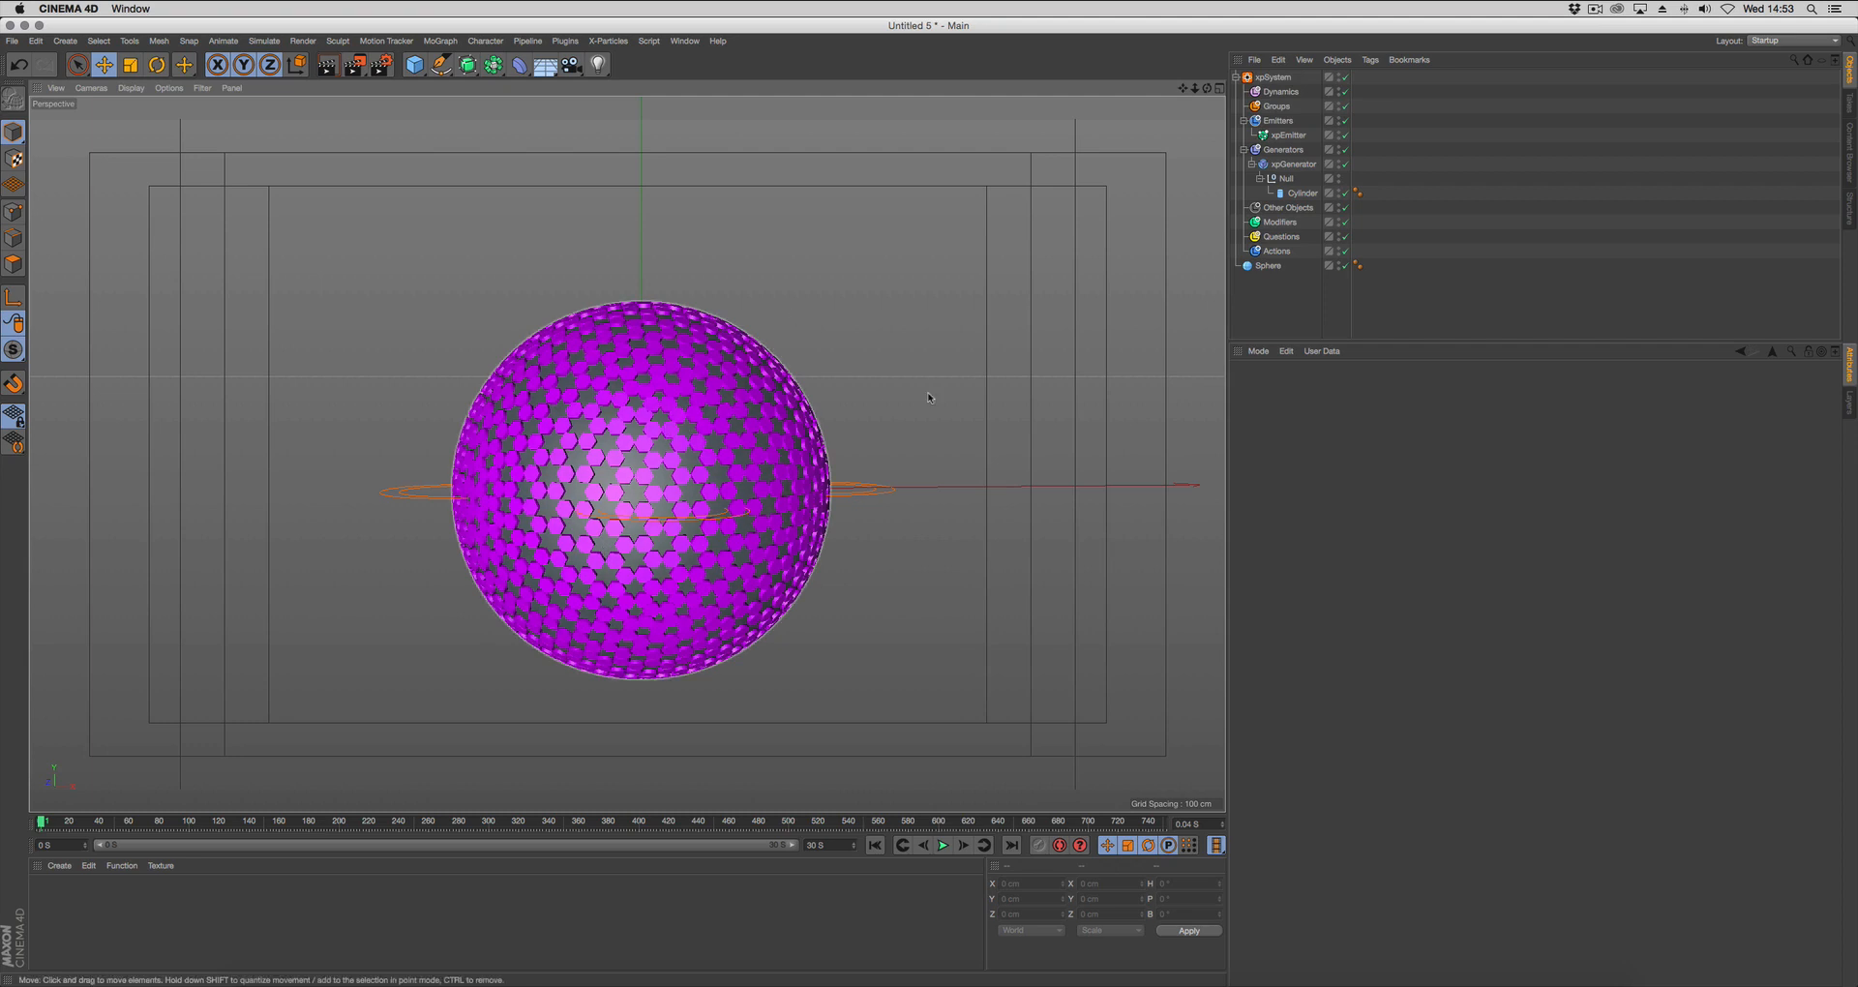
Add a Scale generate modifier to the particle system's Modifiers folder.
click(1280, 223)
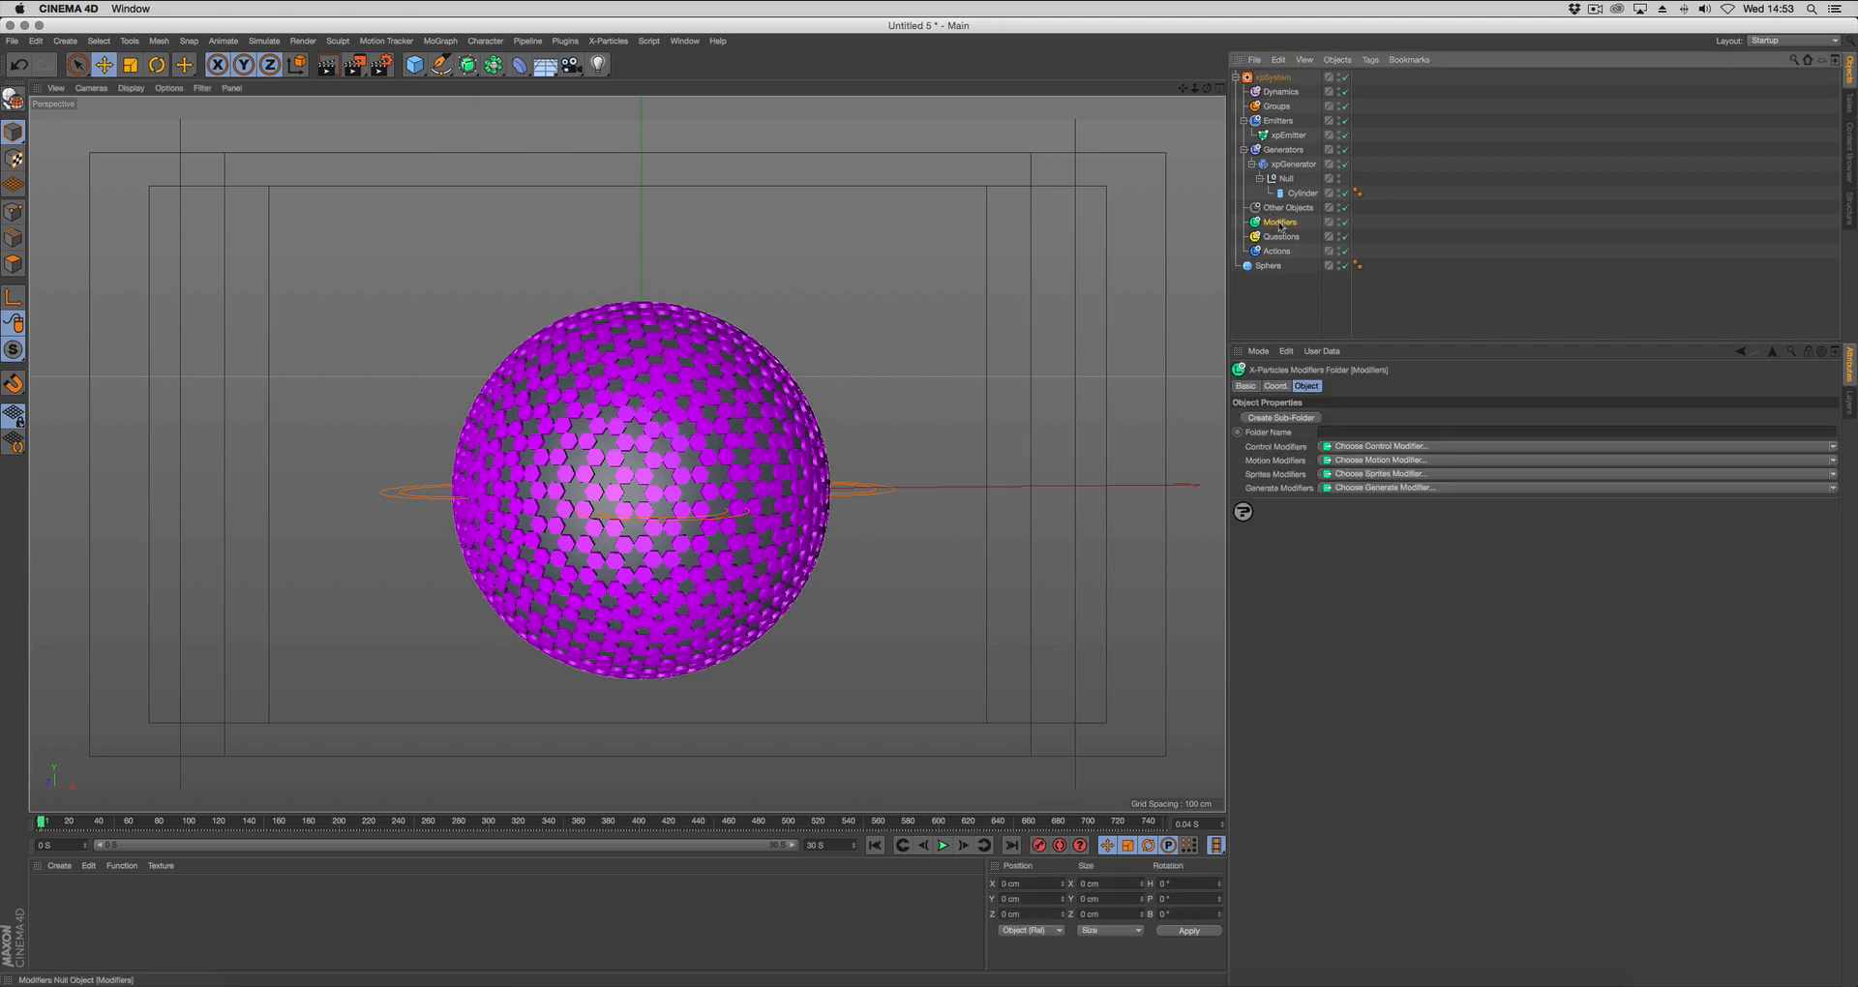
click(1372, 489)
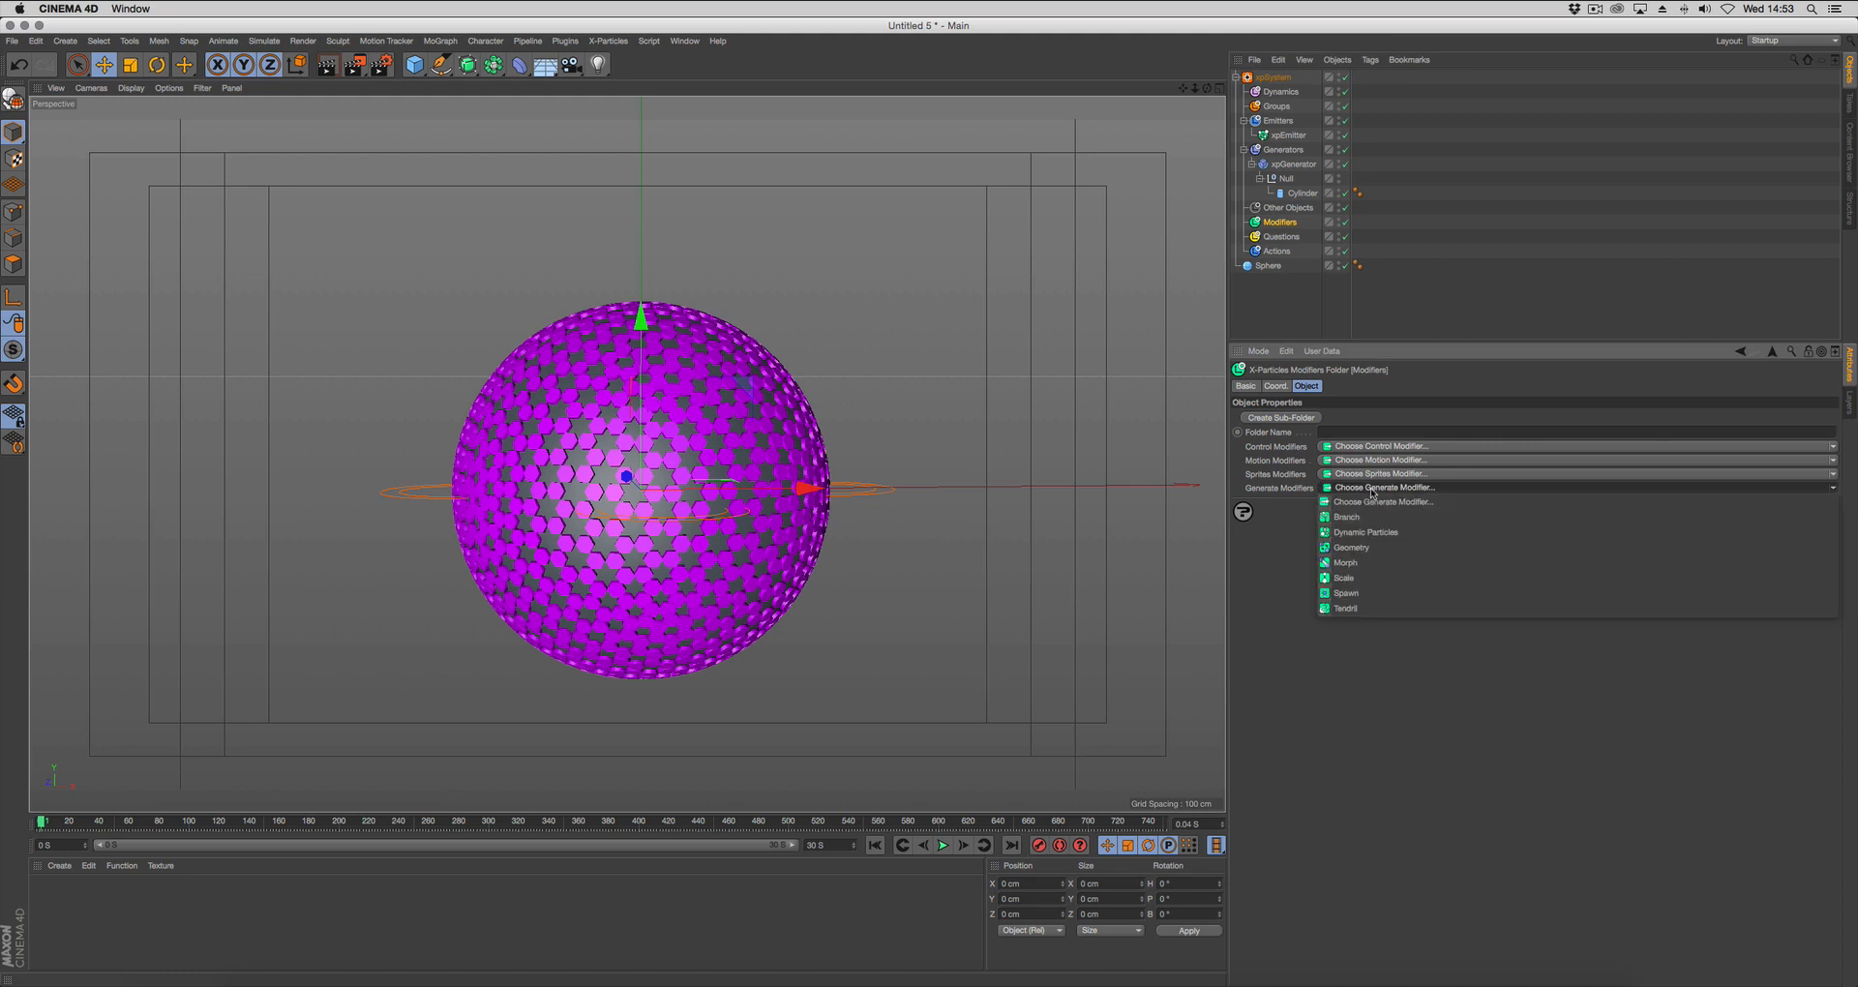
click(1344, 578)
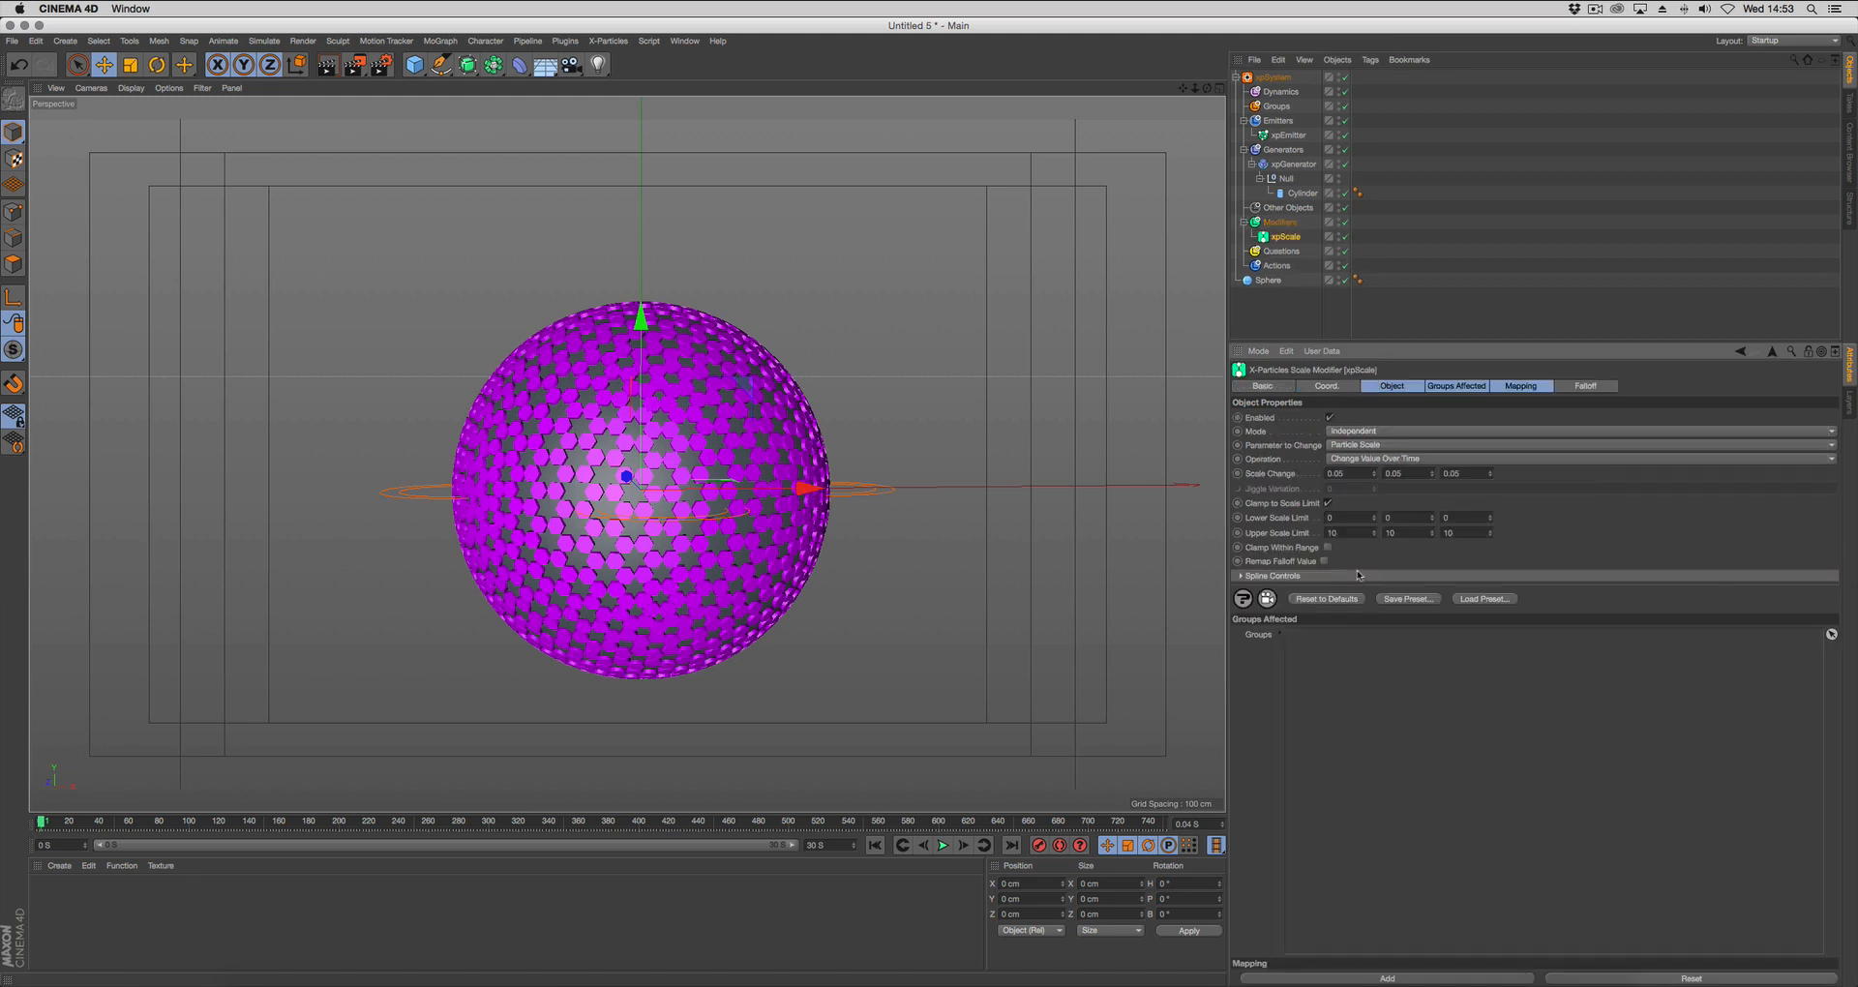
Rename the scale modifier xpScale OUT, and set its scale change to 0, 0, 3 and all upper scale limits to 100.
double_click(1297, 236)
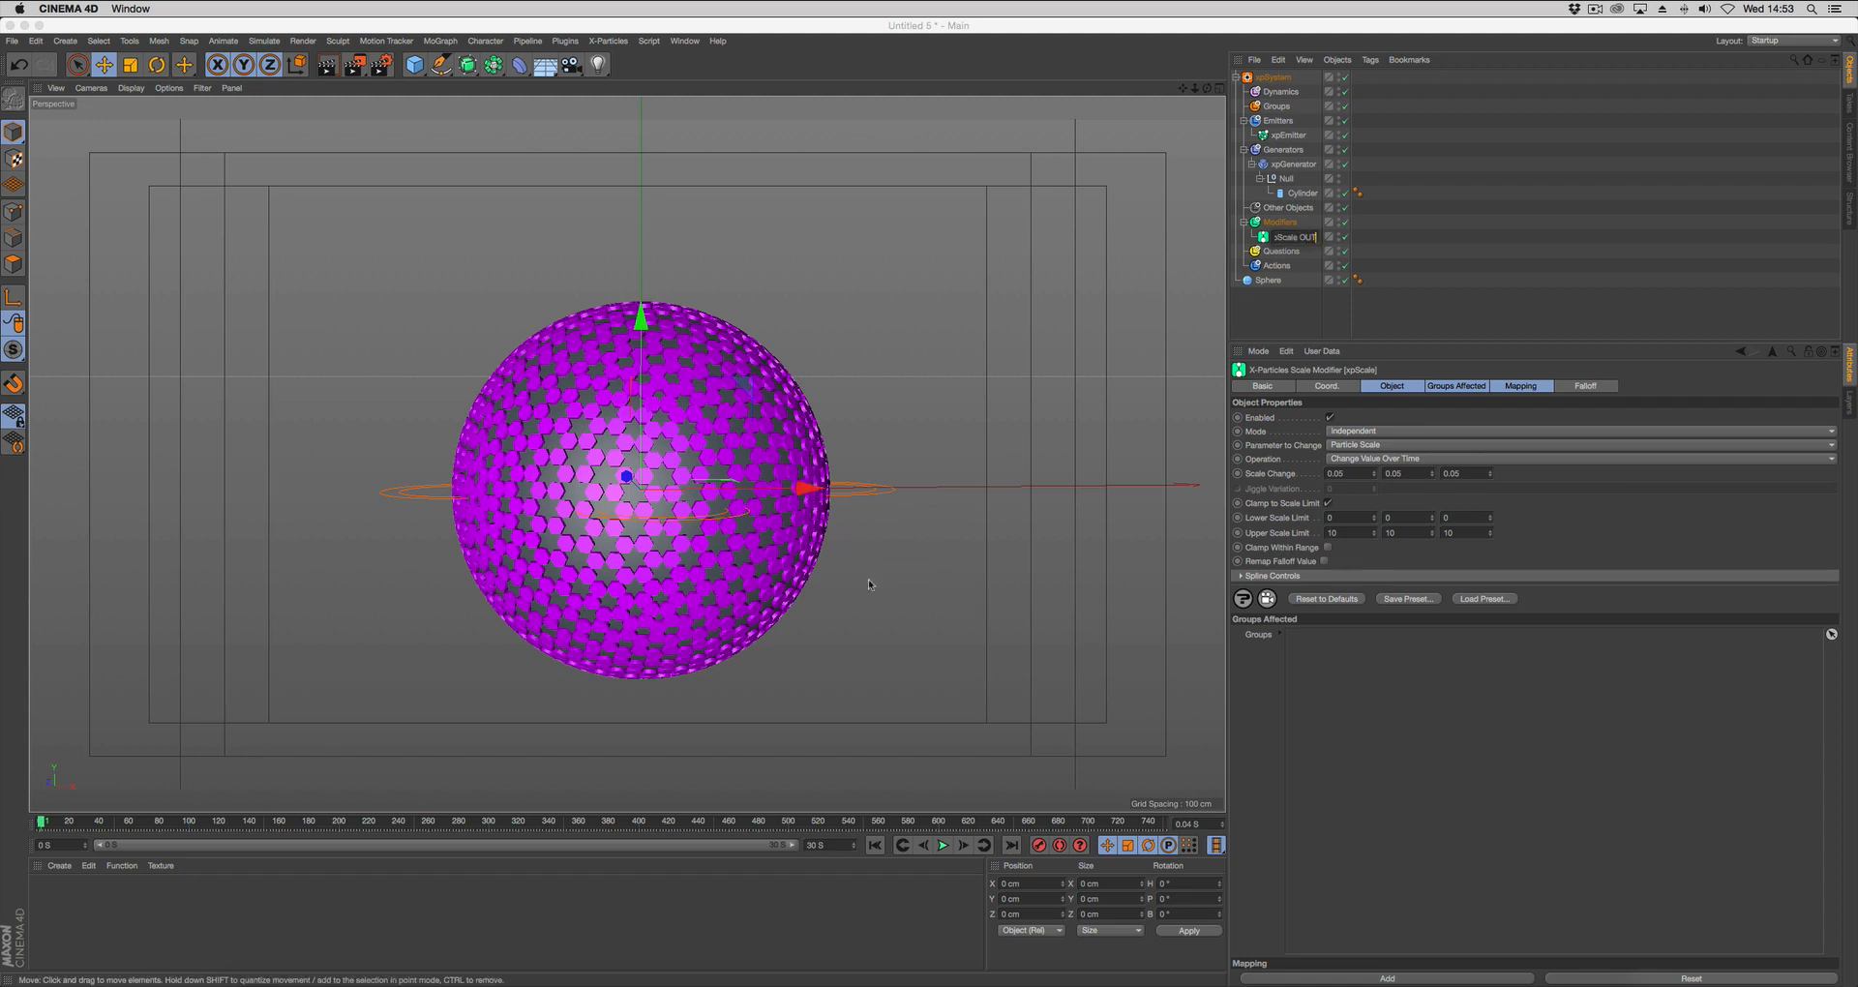
click(1355, 473)
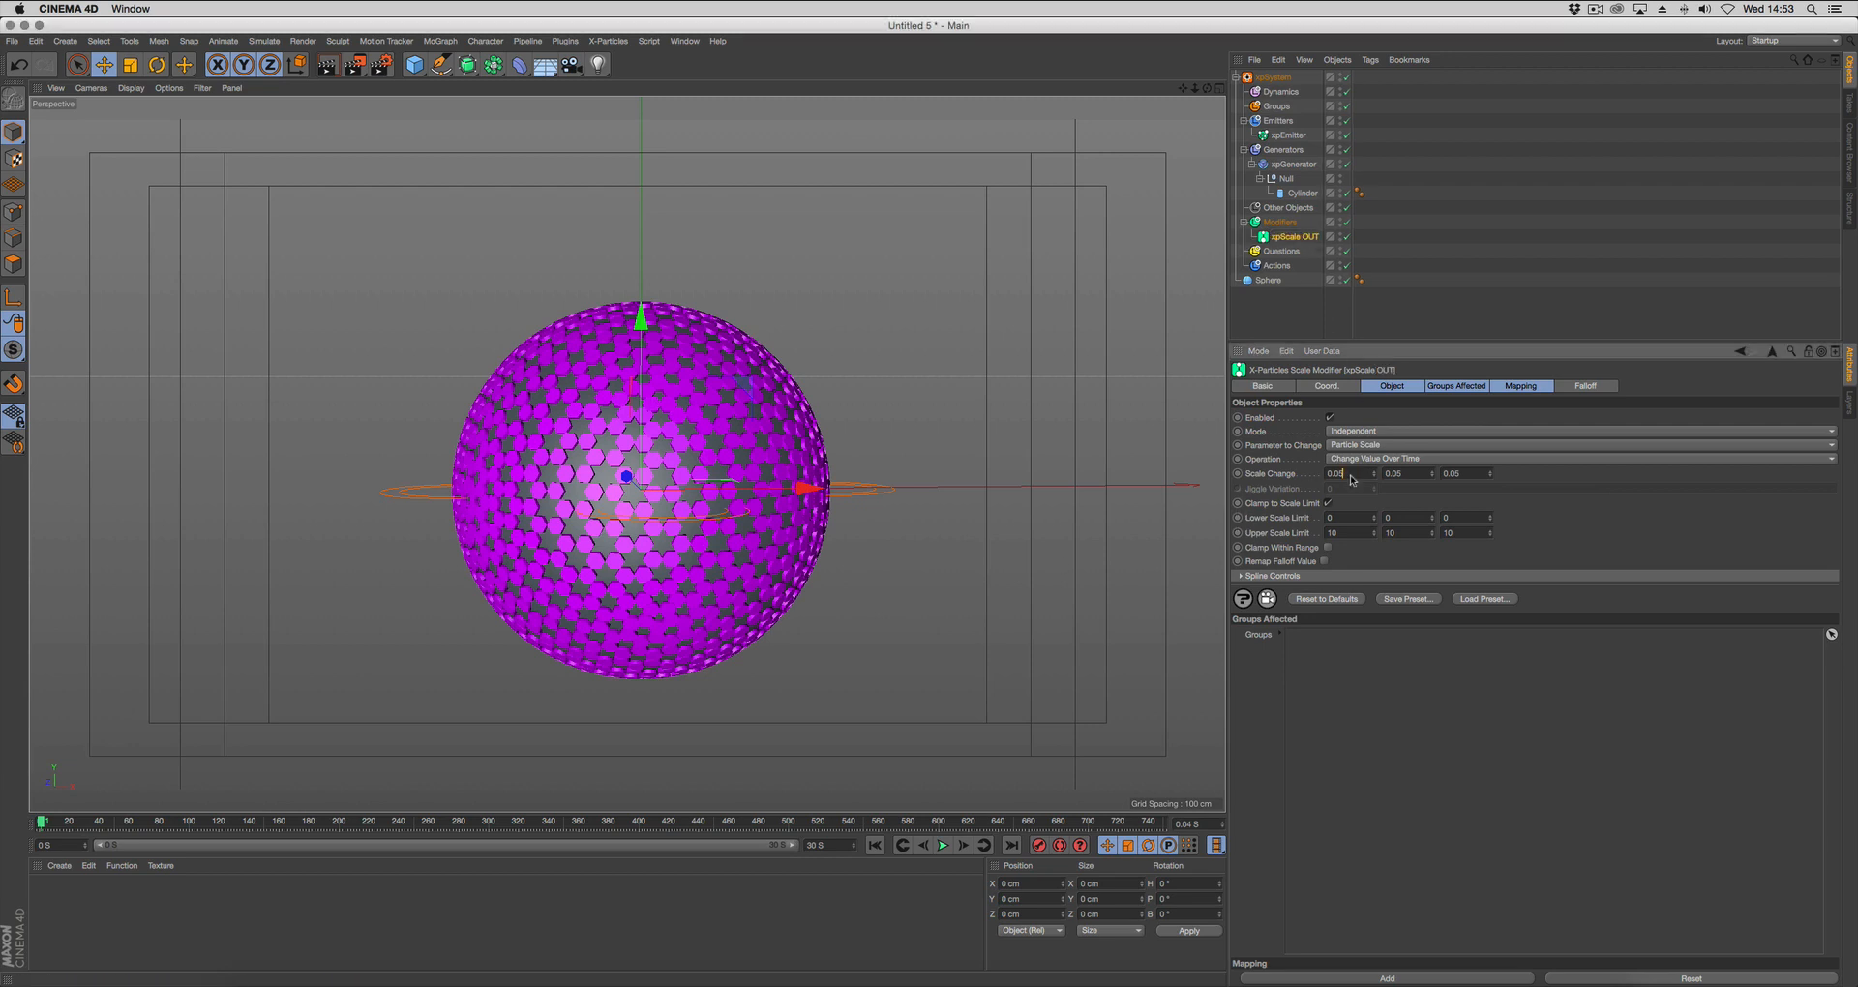
double_click(1358, 473)
text(0)
key(Tab)
key(BackSpace)
key(Return)
text(3)
Set the xpScale OUT modifier's falloff to xpNoiseFalloff with a Sphere noise shape.
click(1586, 387)
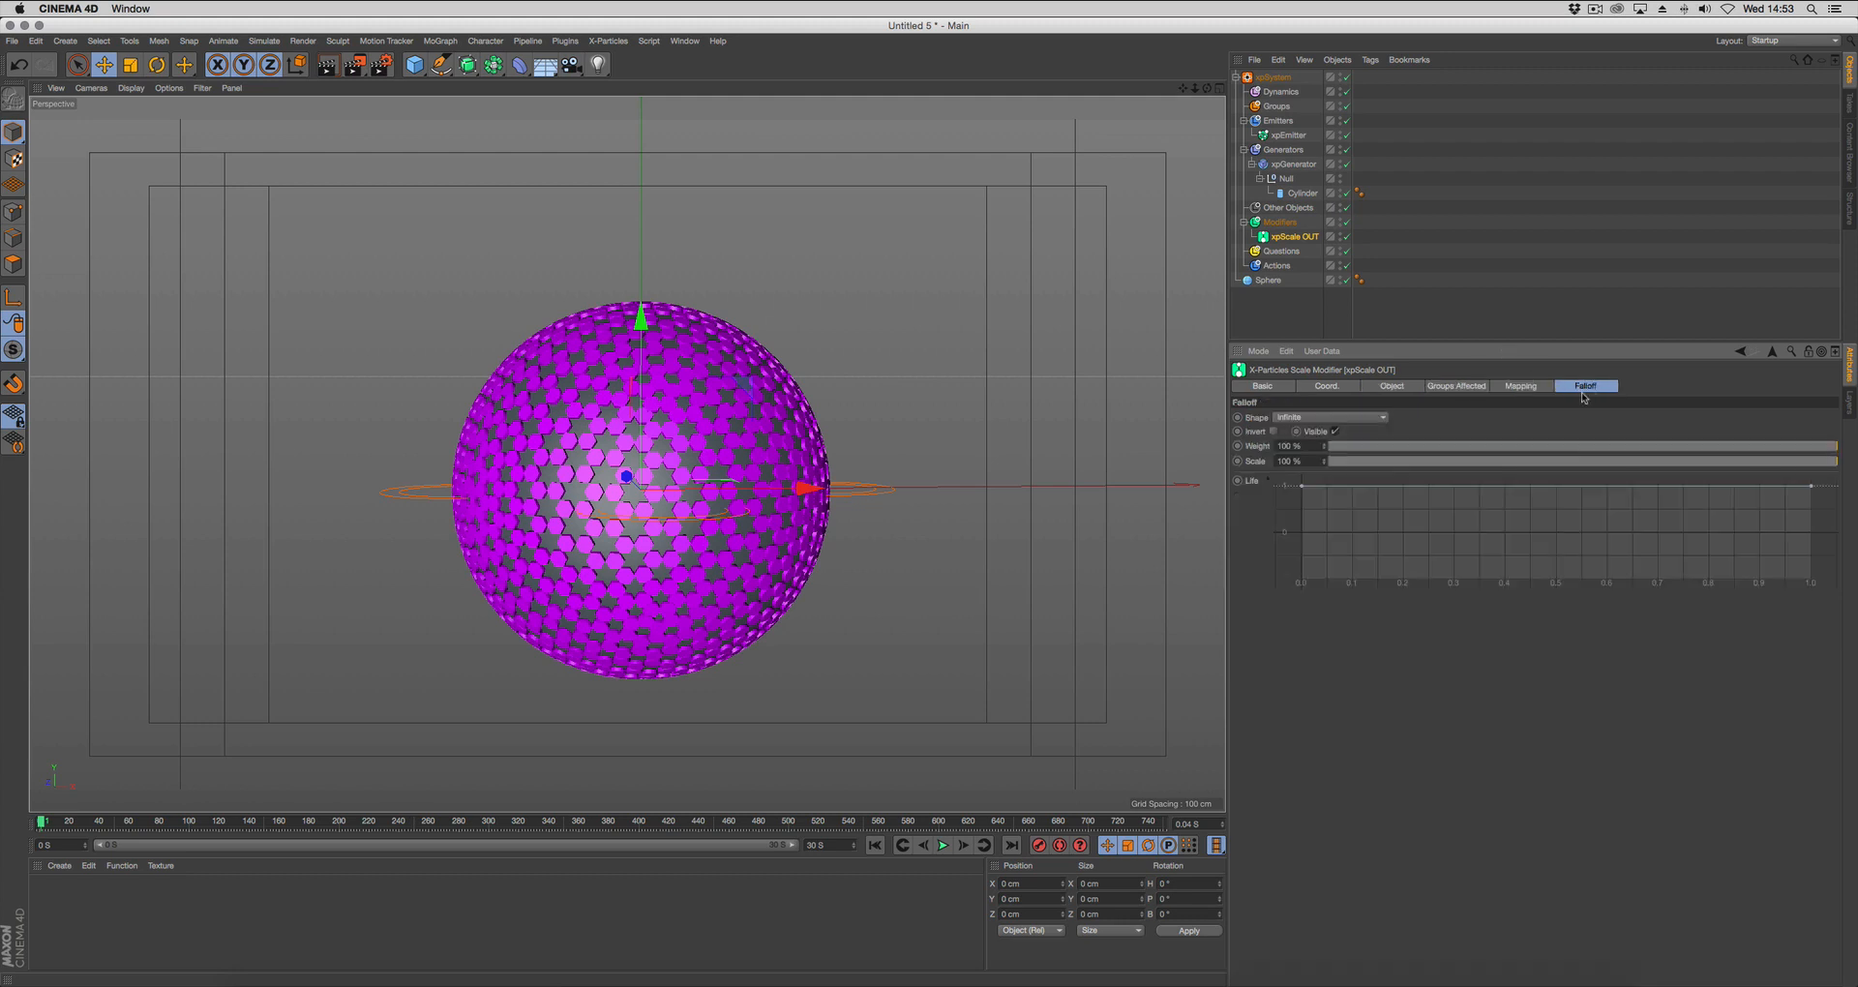
click(1318, 417)
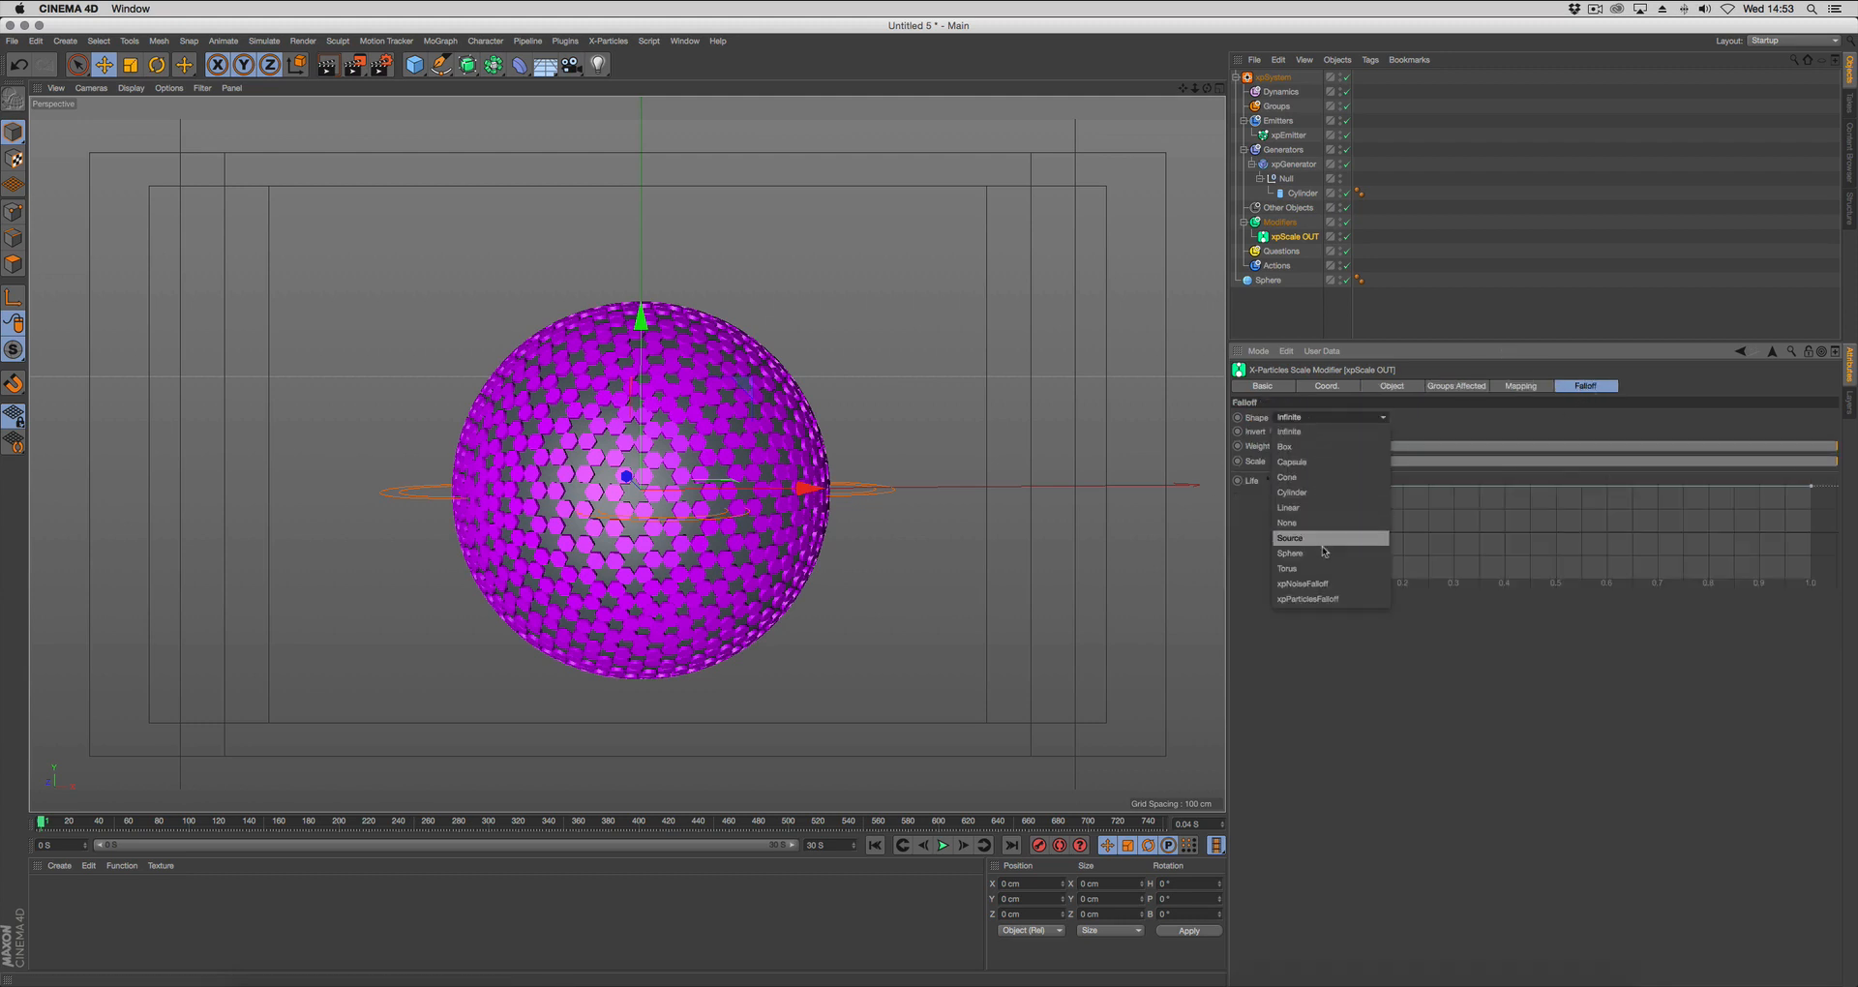
click(1322, 590)
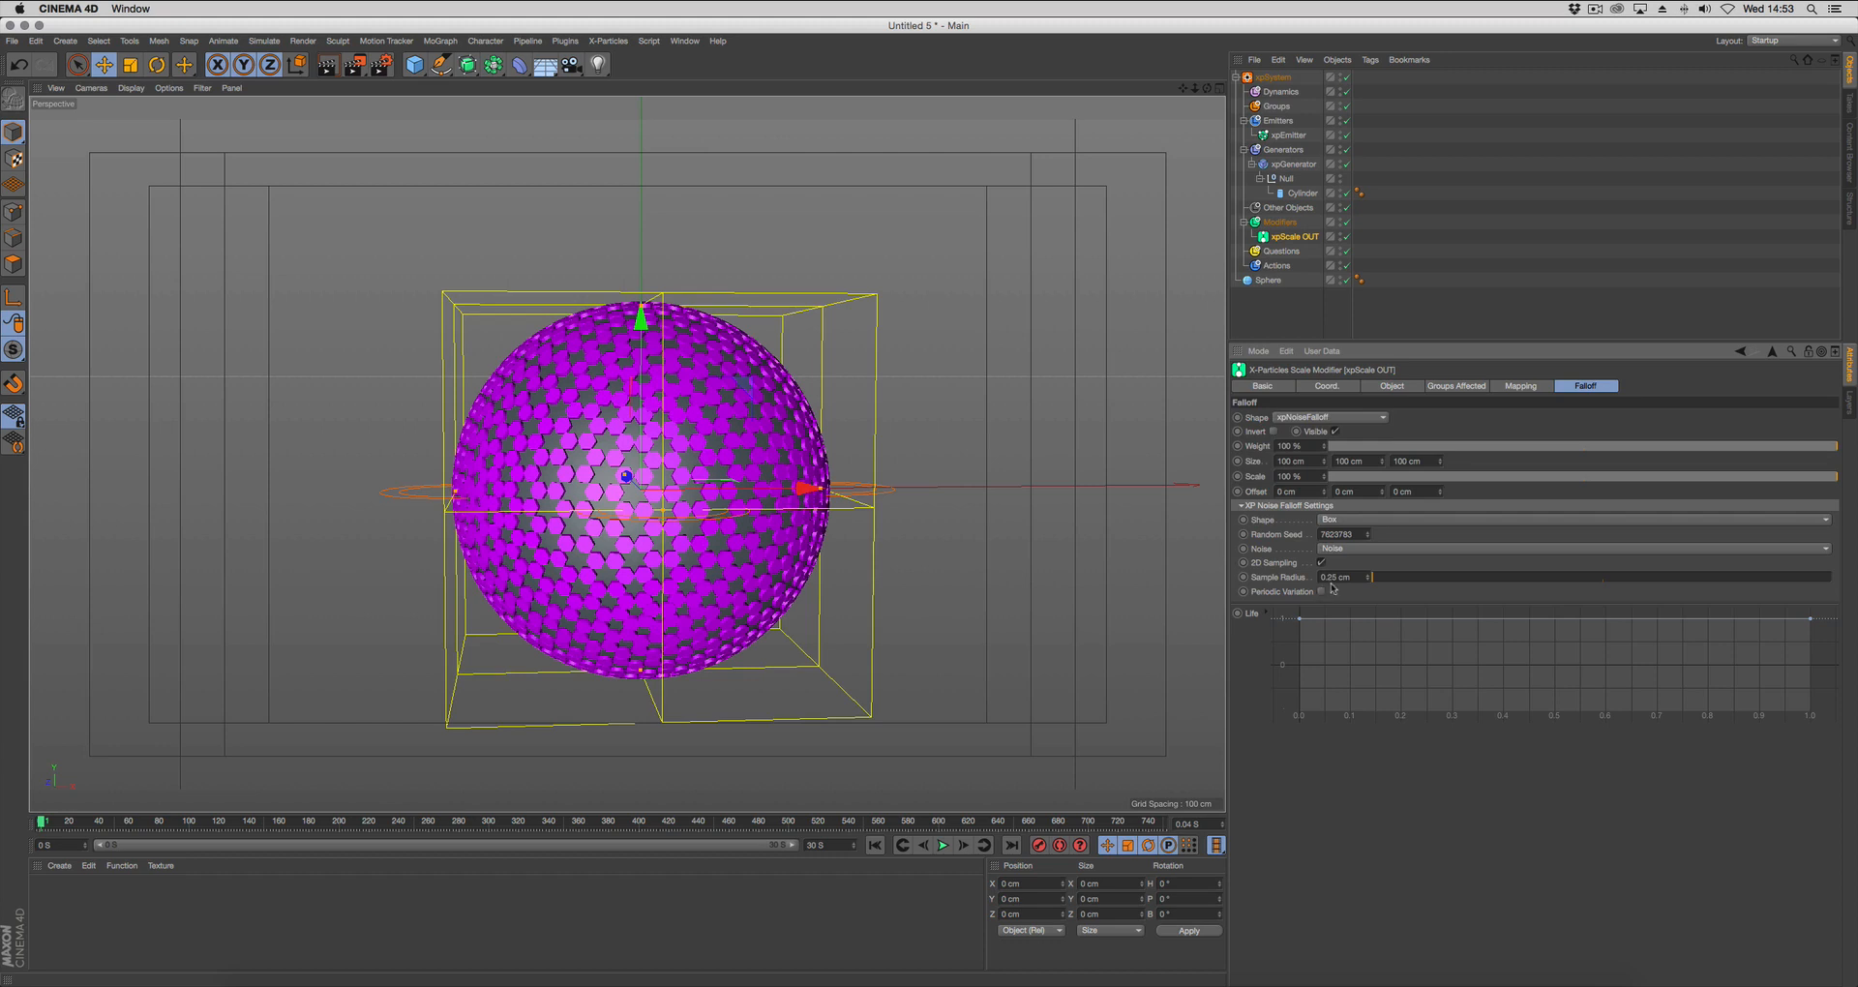
click(1324, 522)
click(1367, 562)
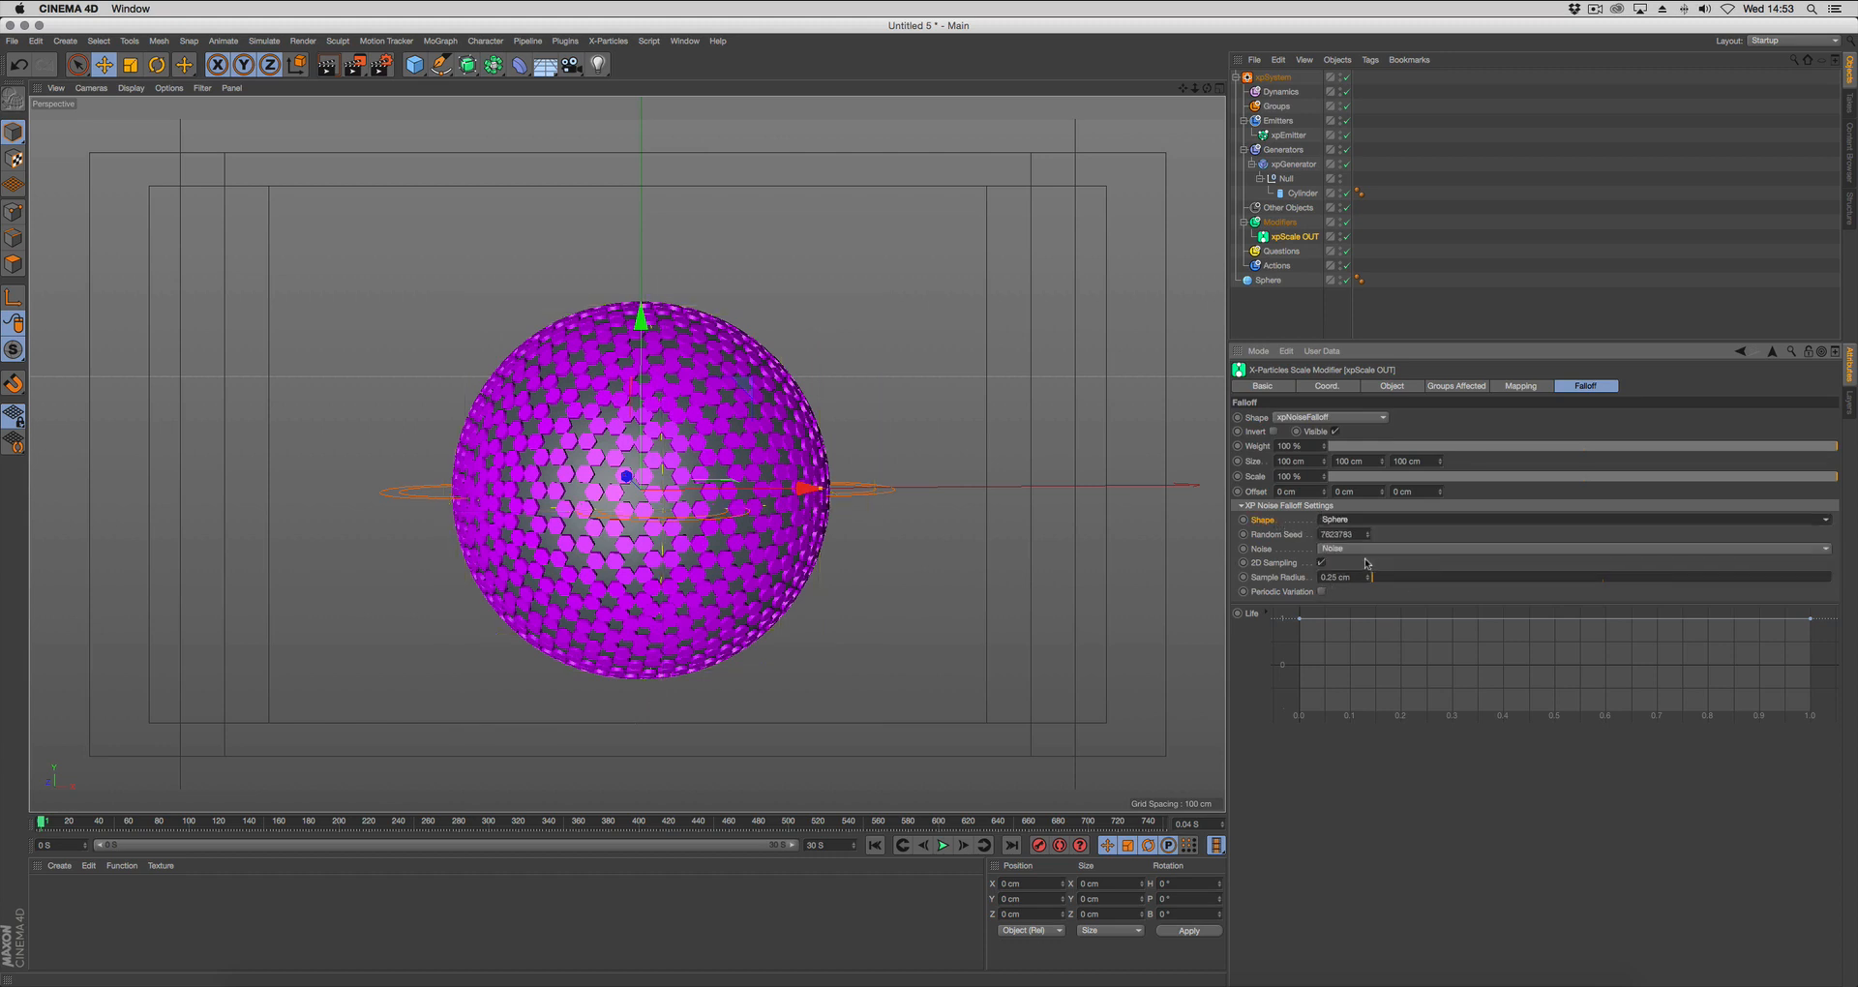
Set the noise falloff's scale to 50 % and play the animation briefly to preview the cylinder growth.
click(1307, 476)
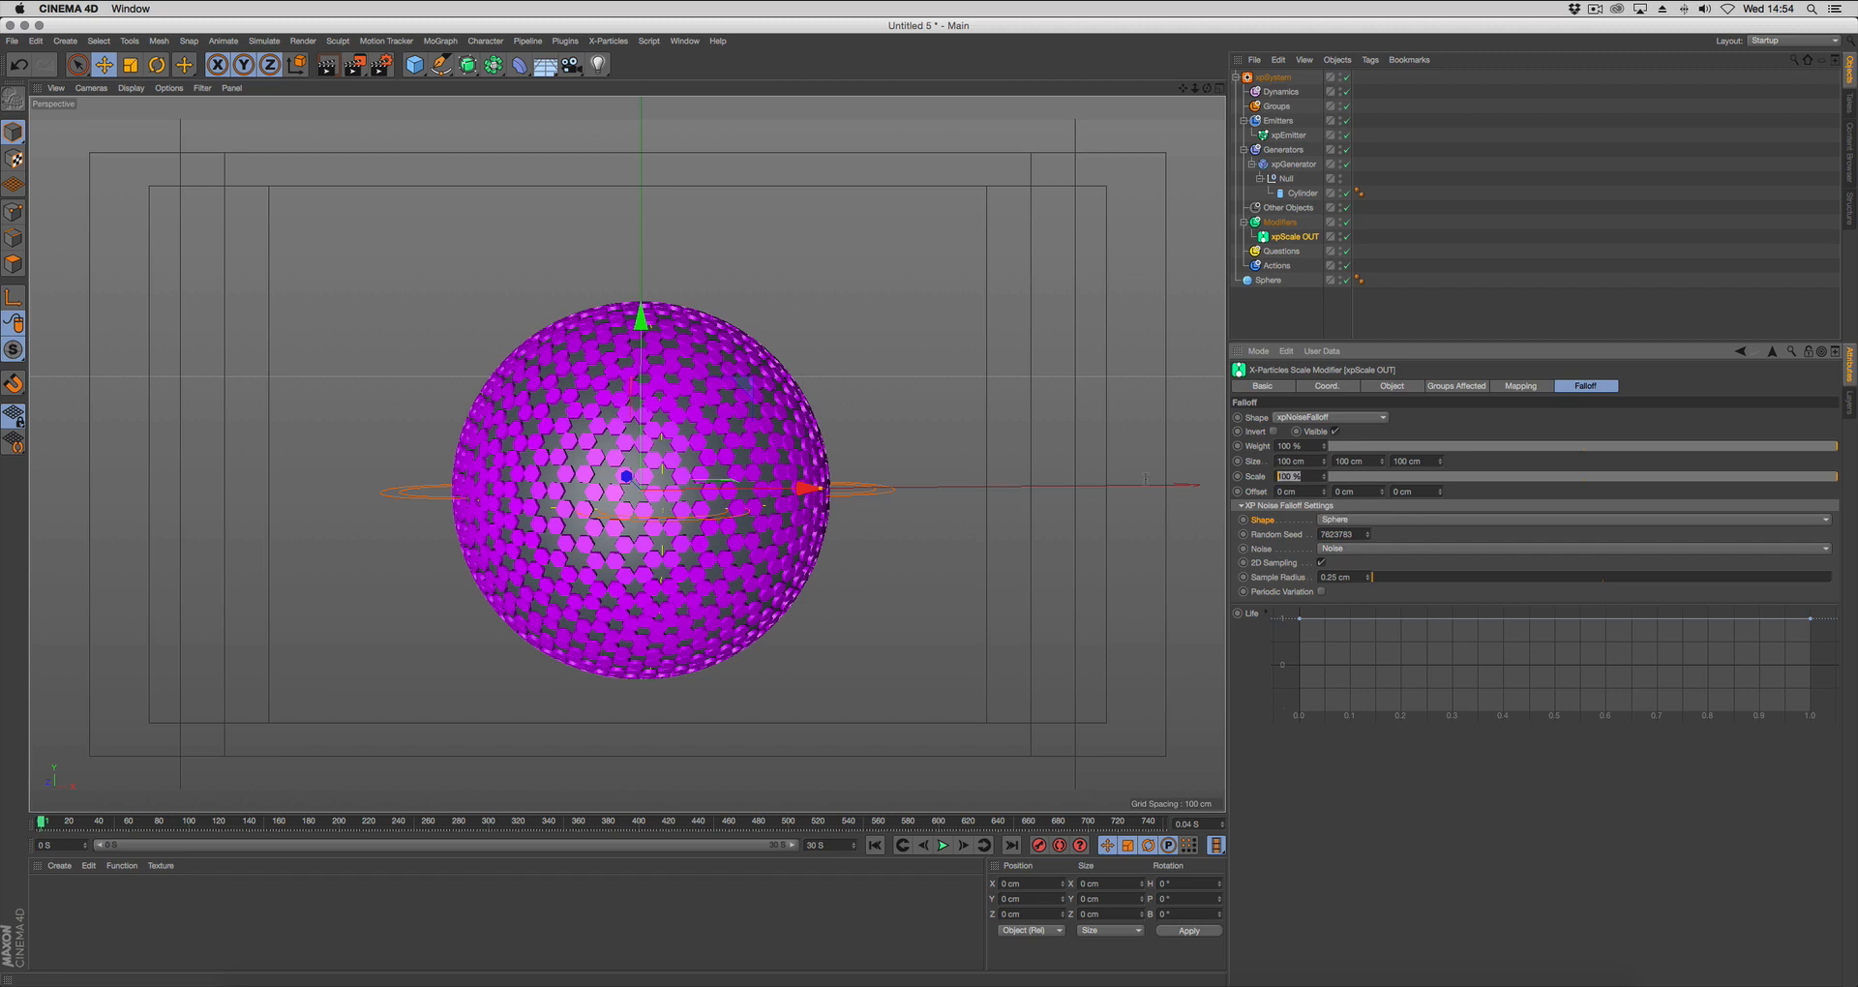
text(50)
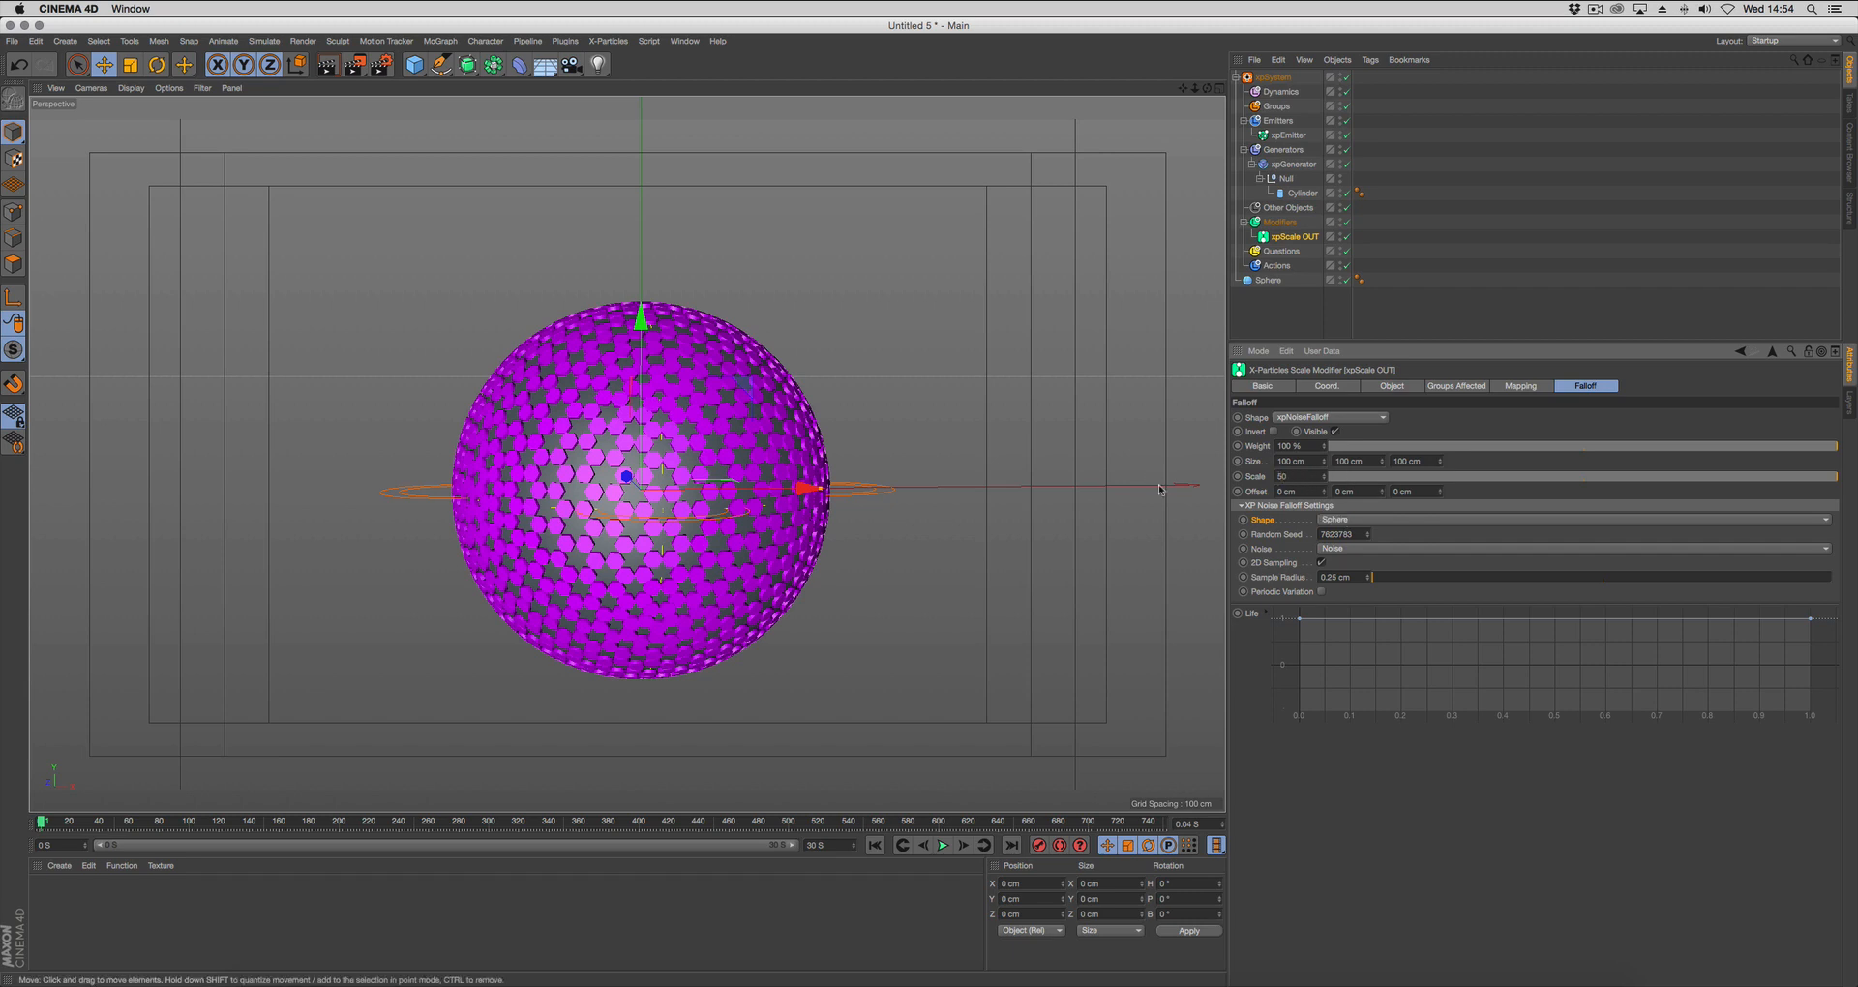
key(Return)
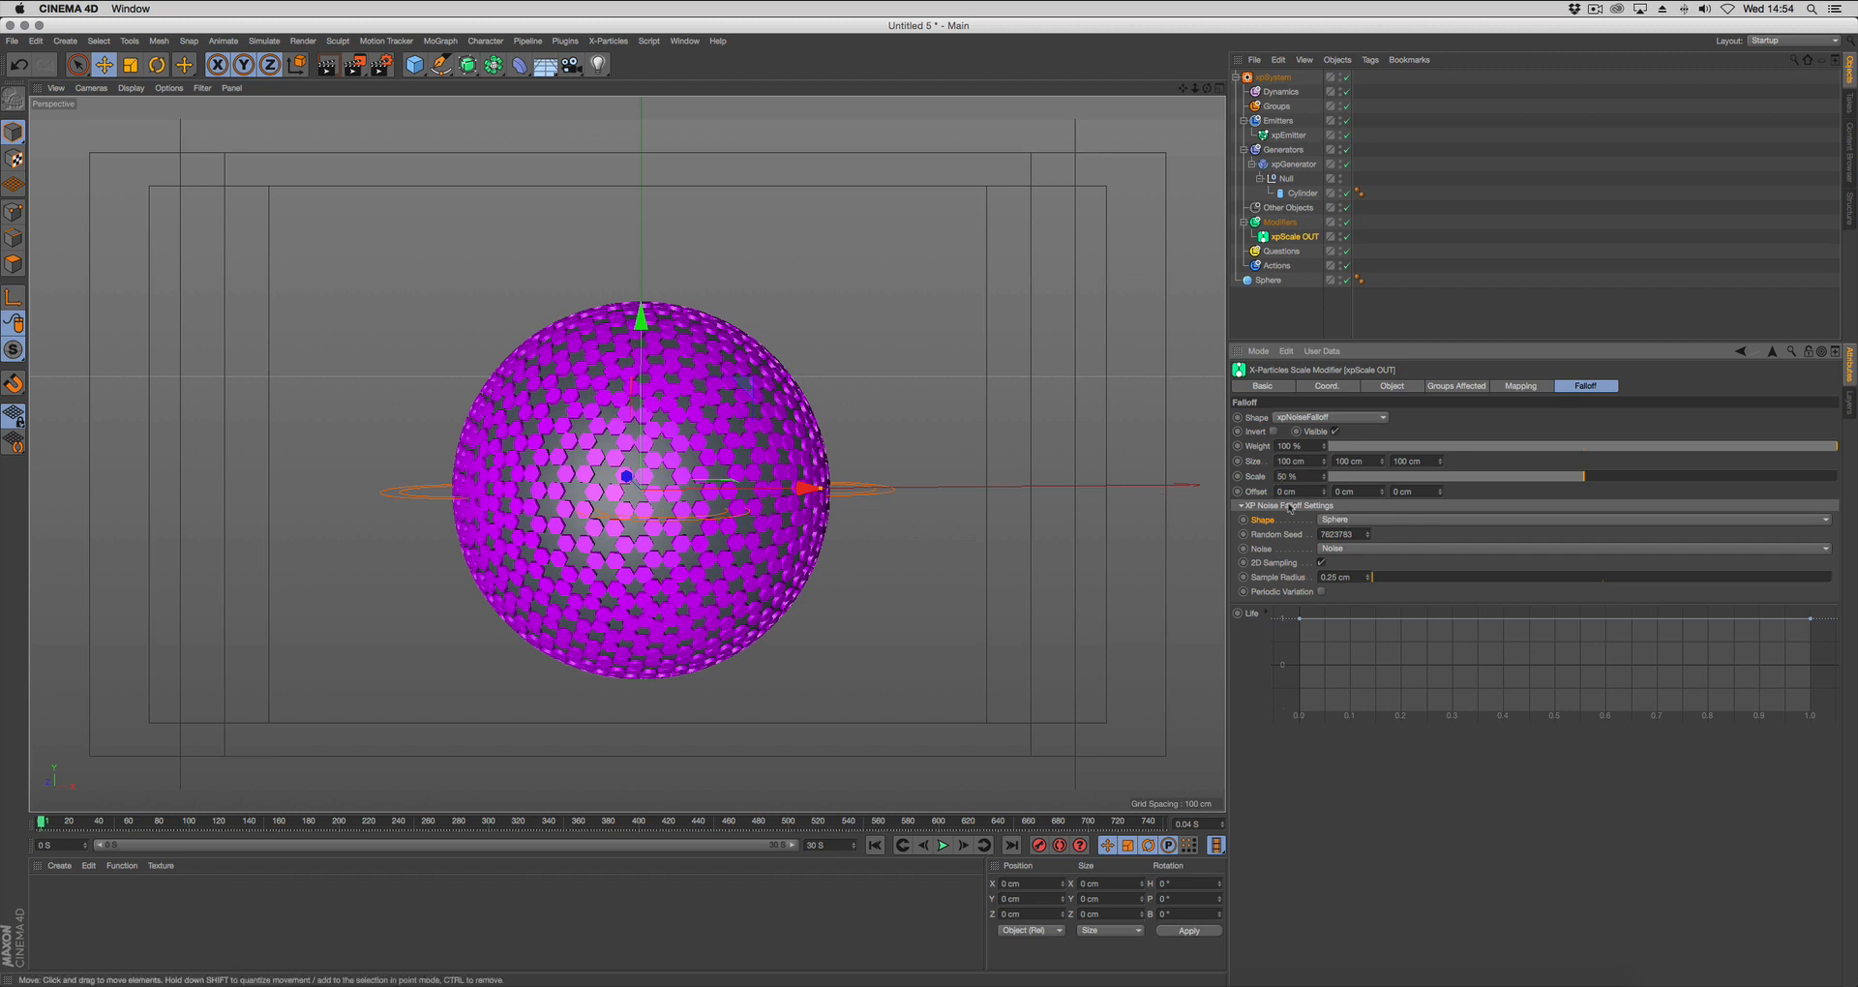
click(1321, 563)
click(944, 846)
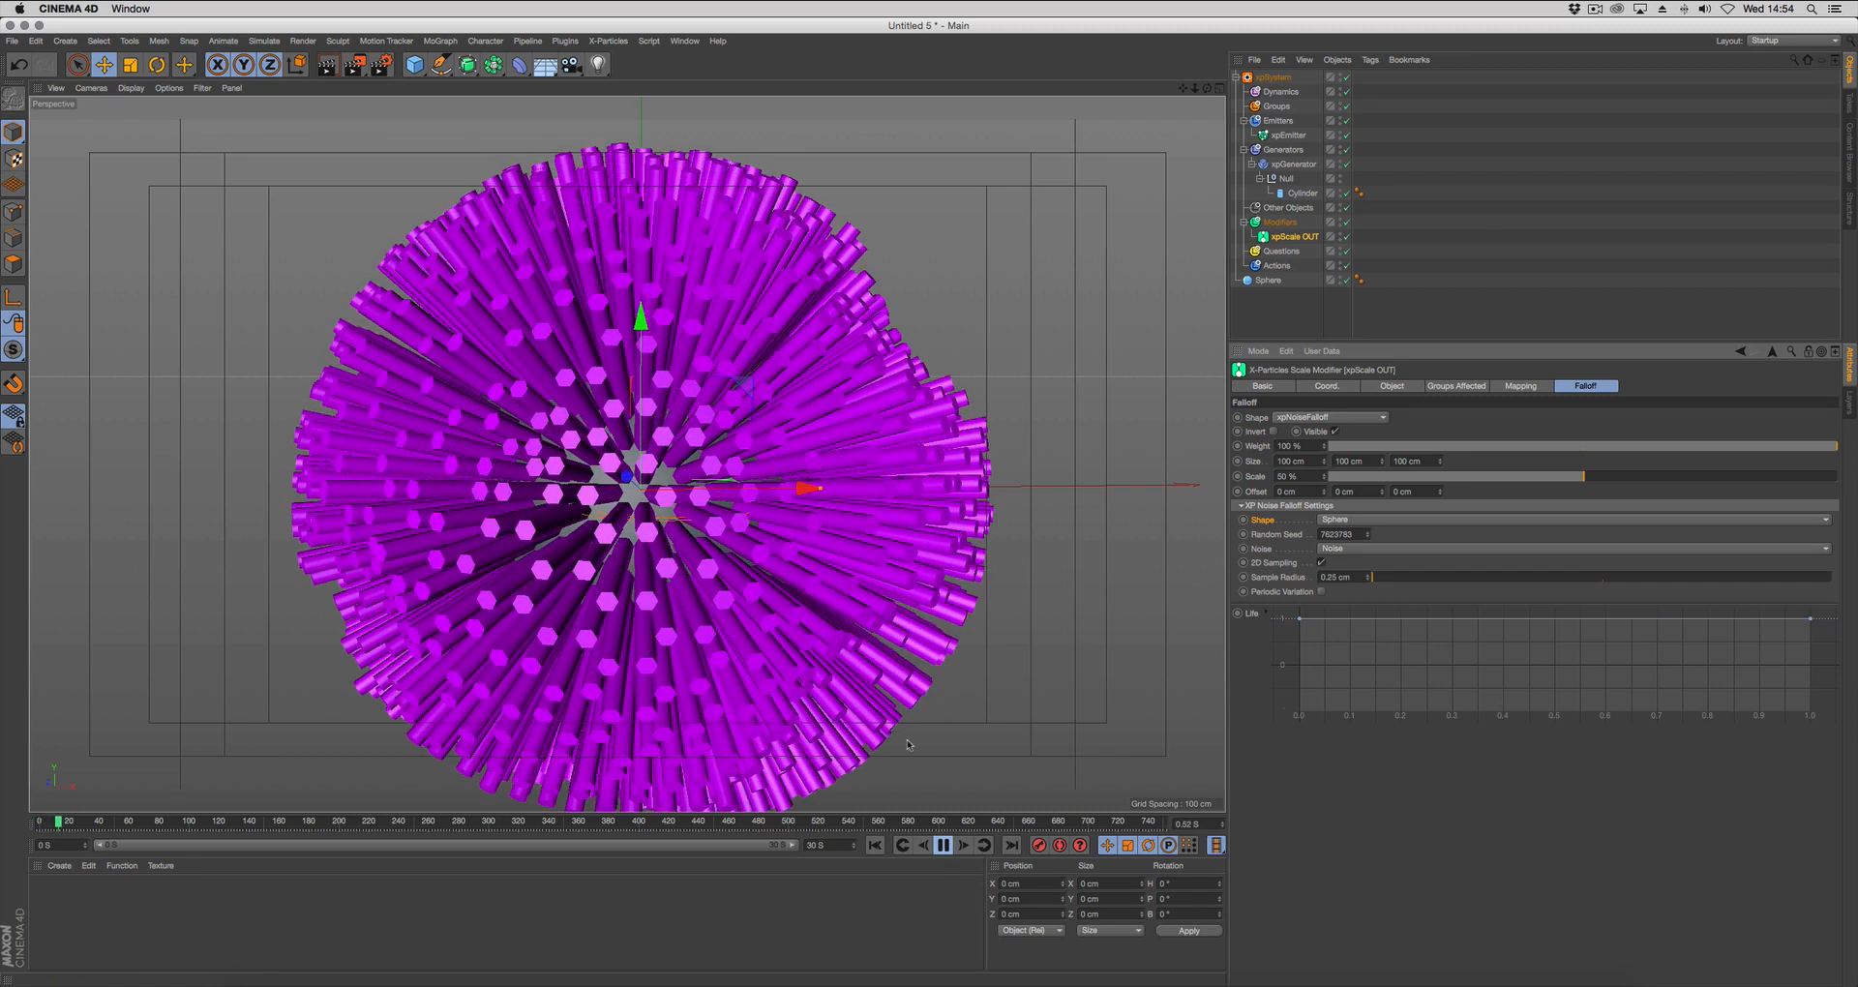
click(943, 846)
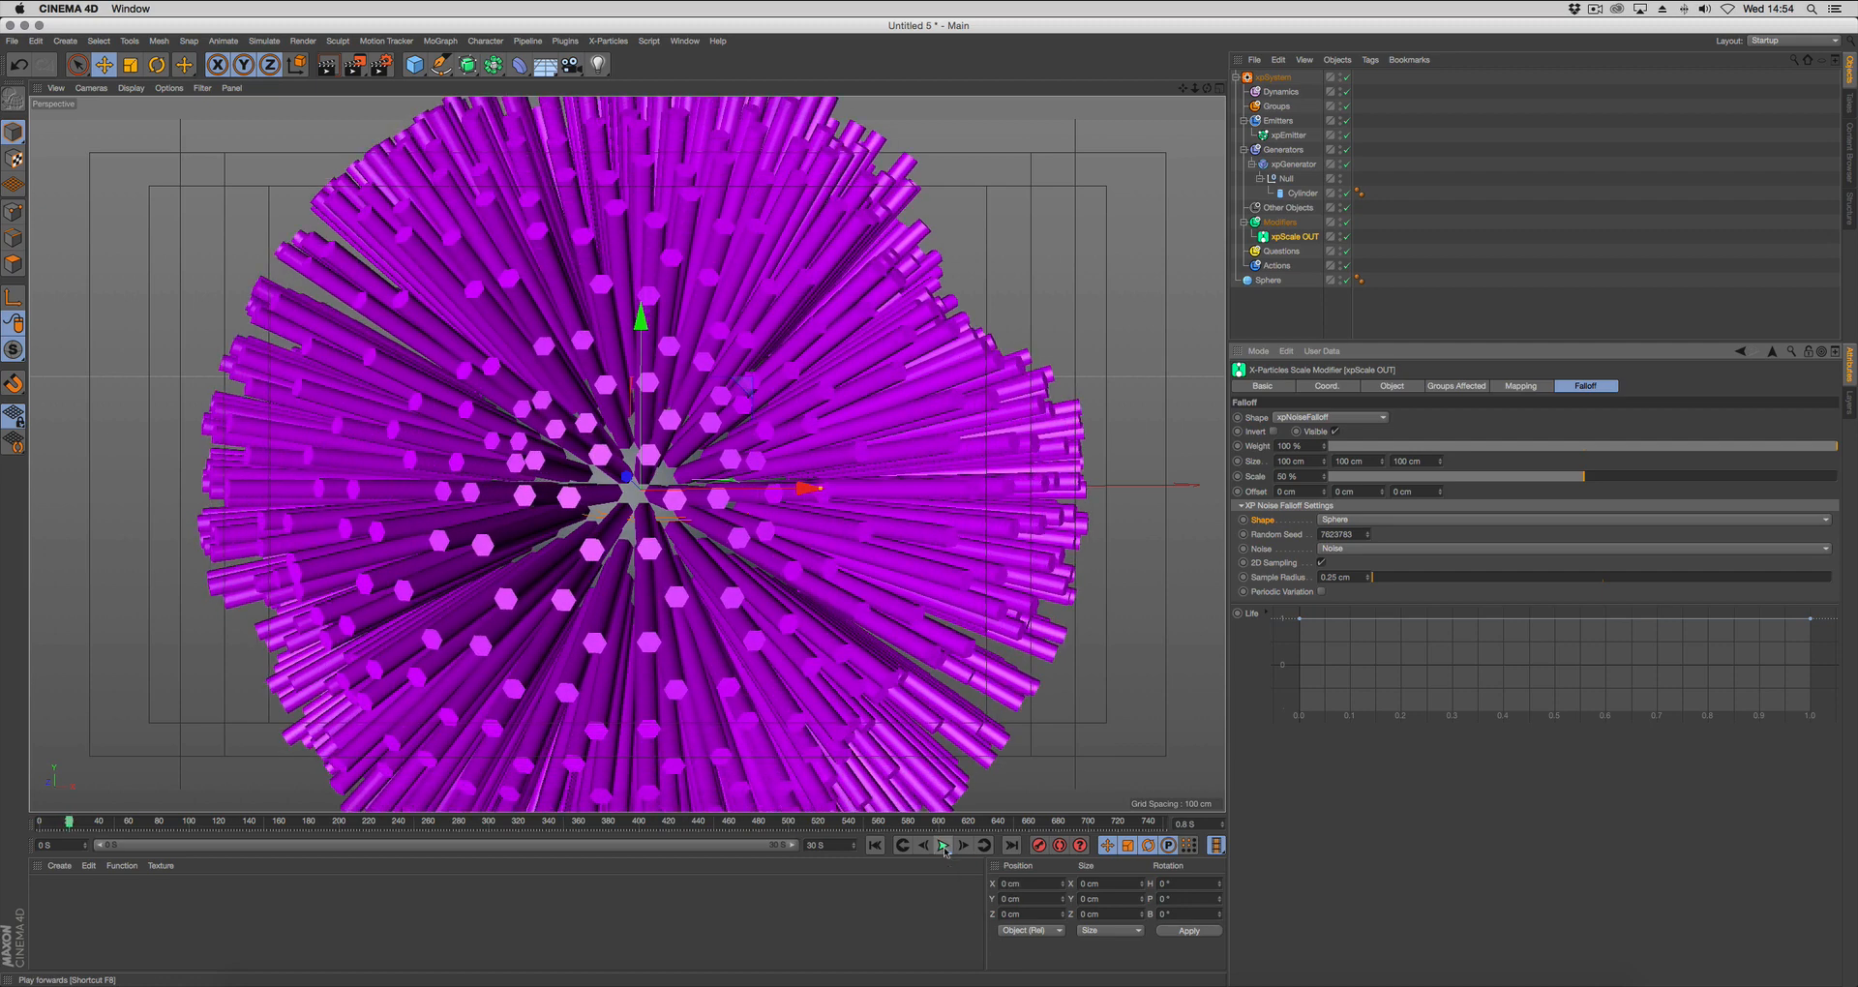
right_click(857, 584)
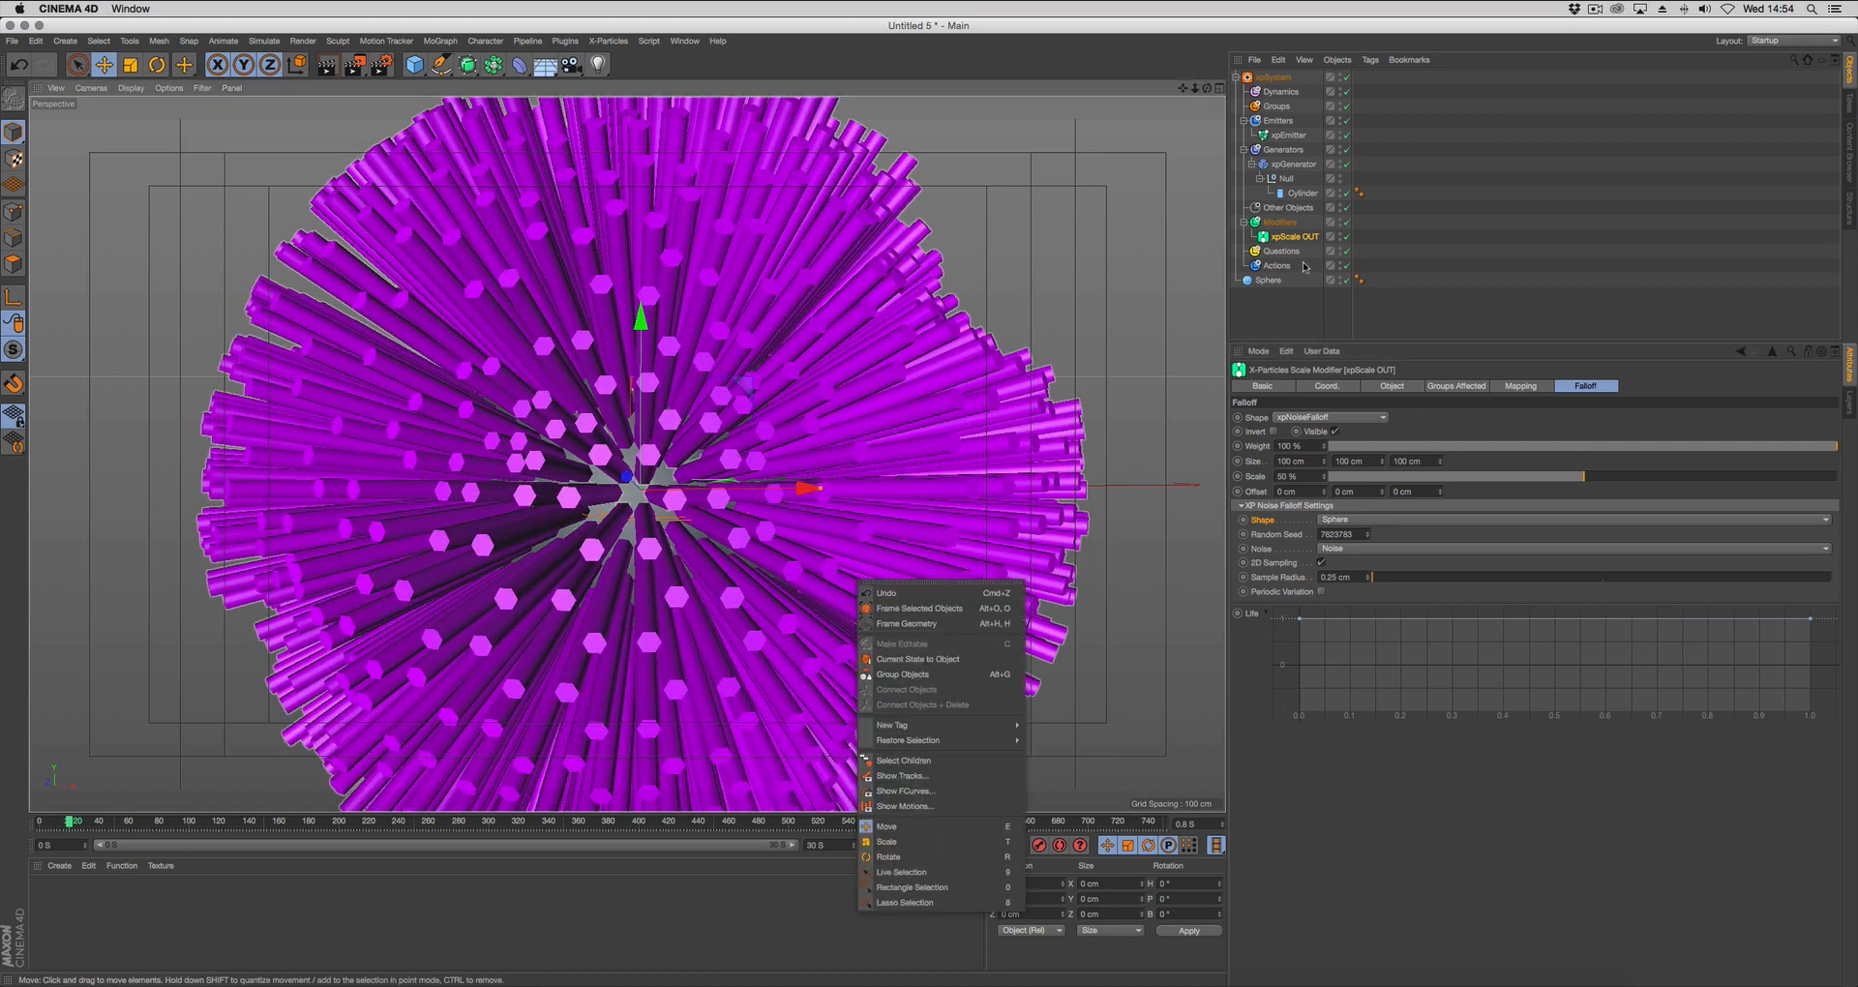
click(1310, 292)
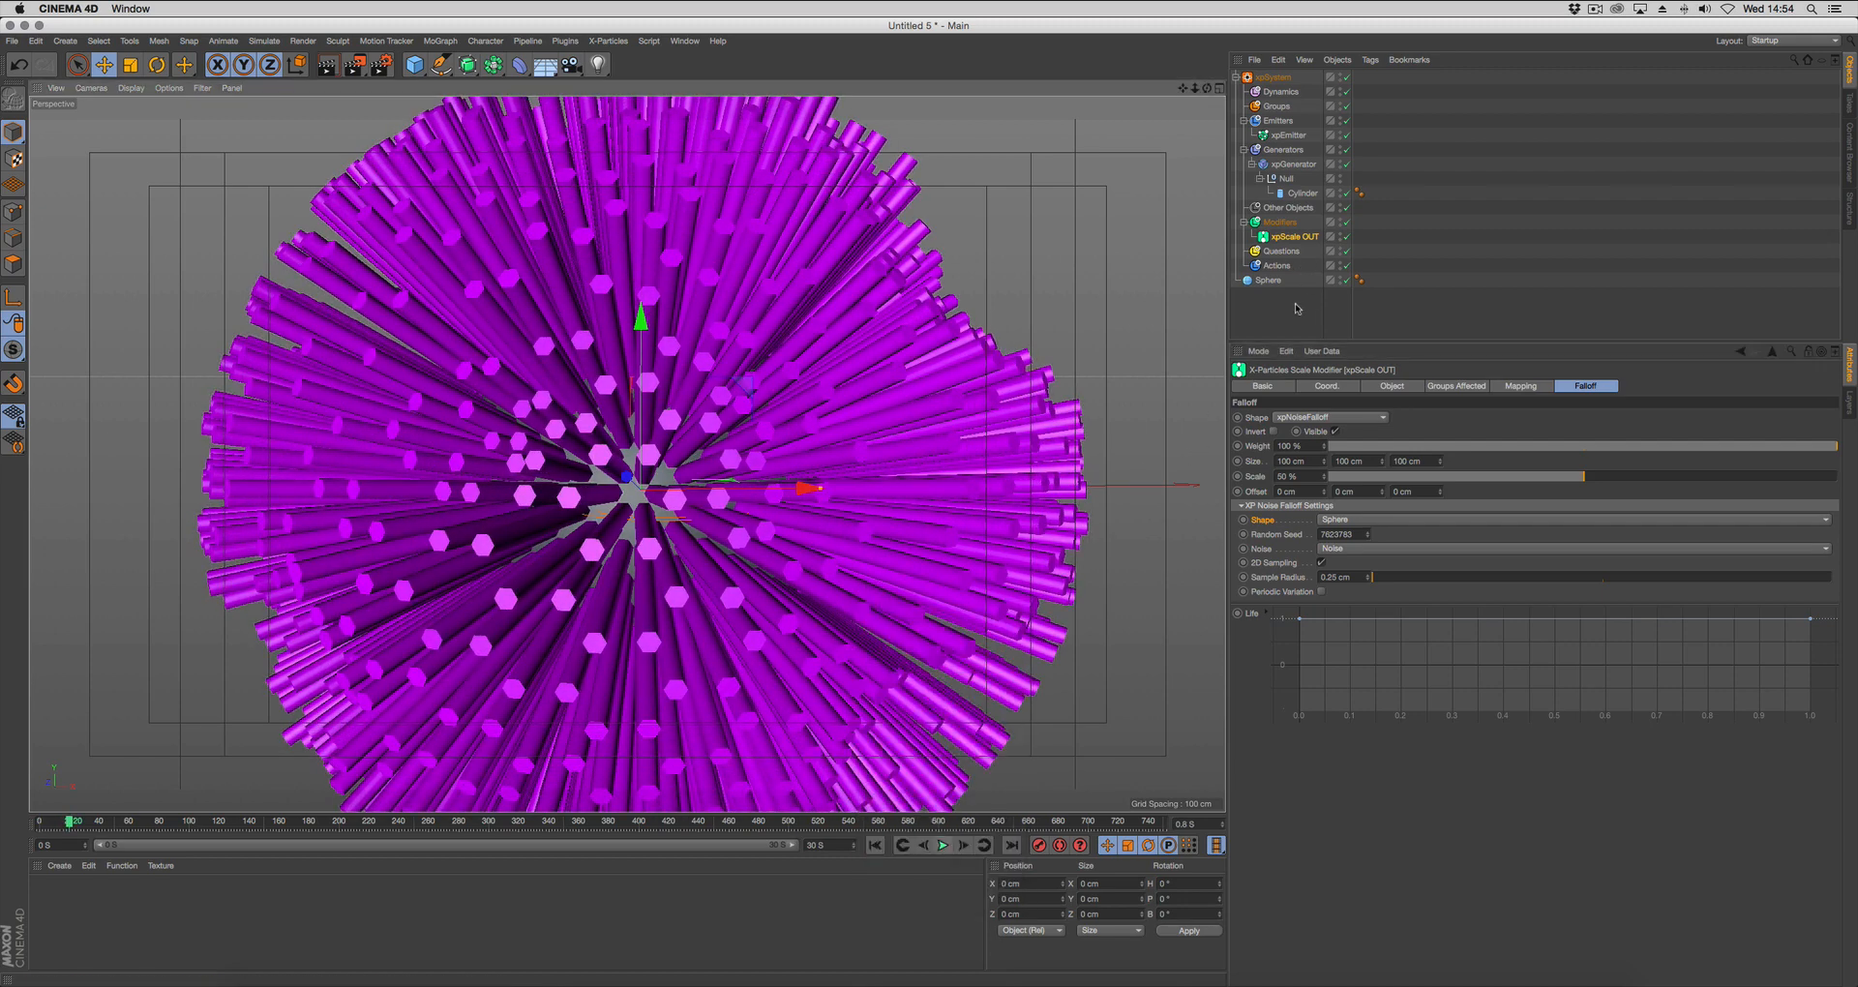
Set the xpGenerator's clone type to Create Render Instances and replay the animation from the start frame.
click(1293, 164)
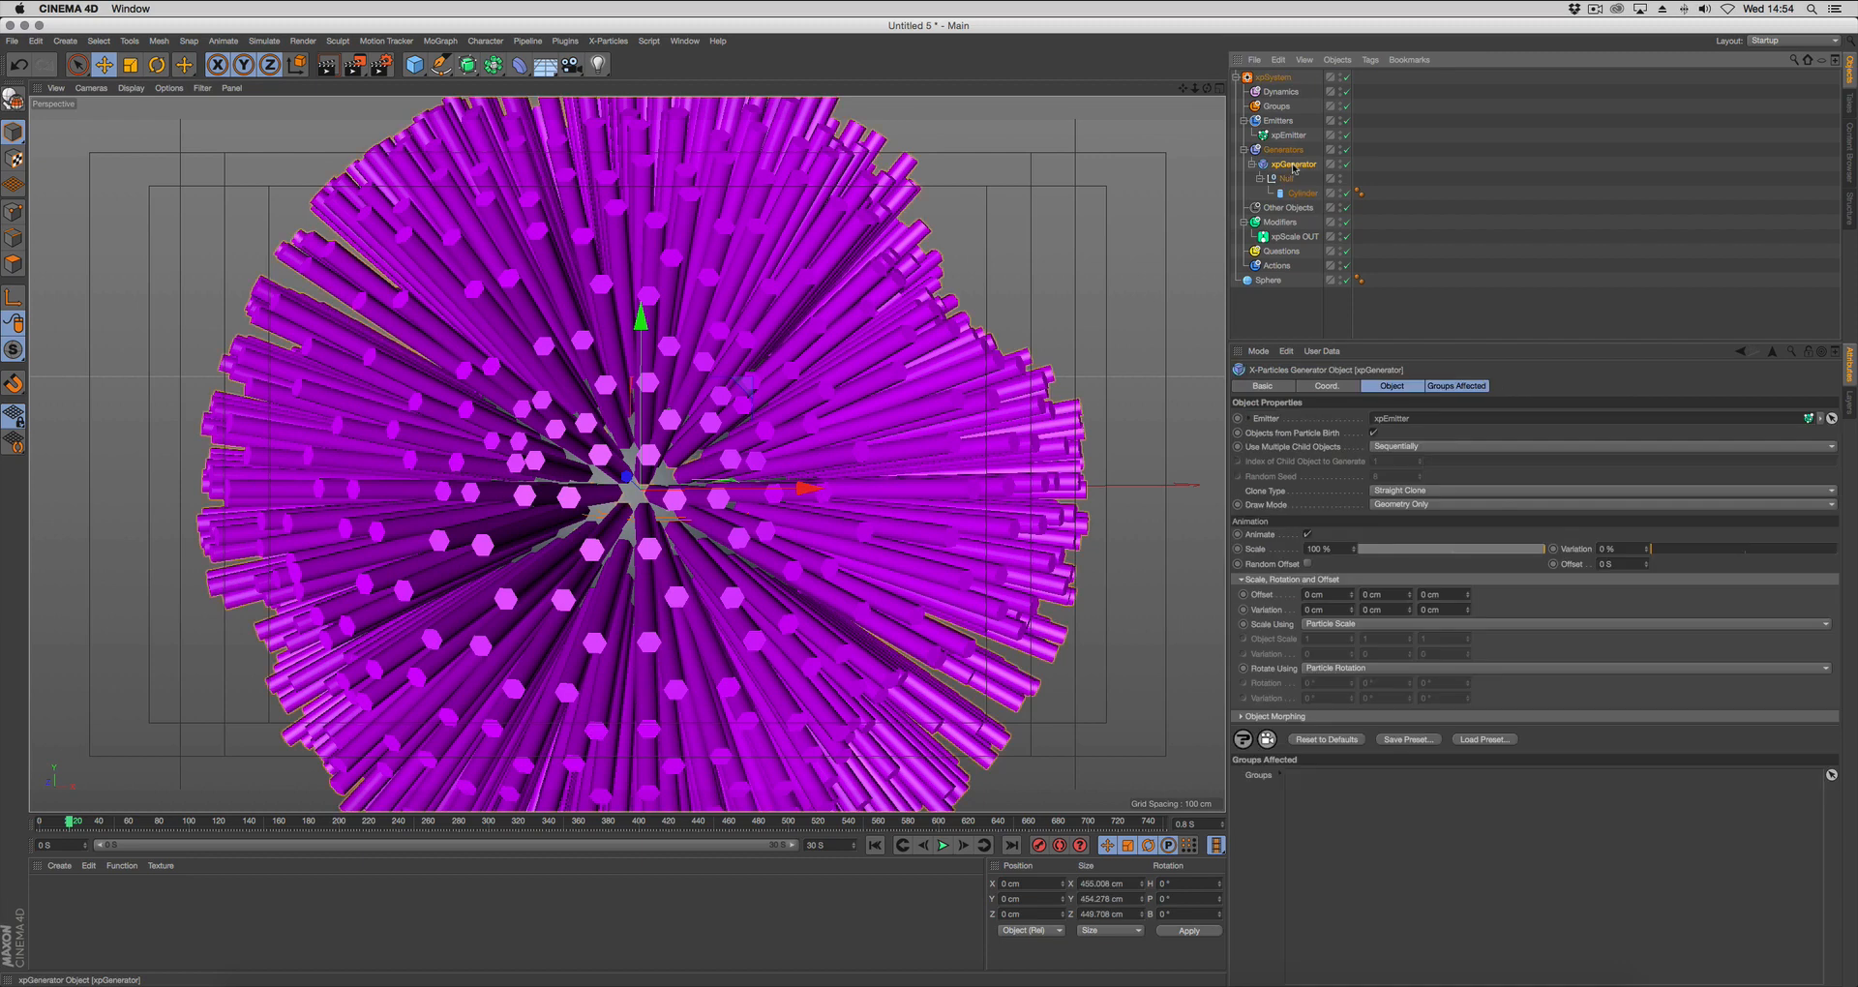
click(1393, 491)
click(1438, 535)
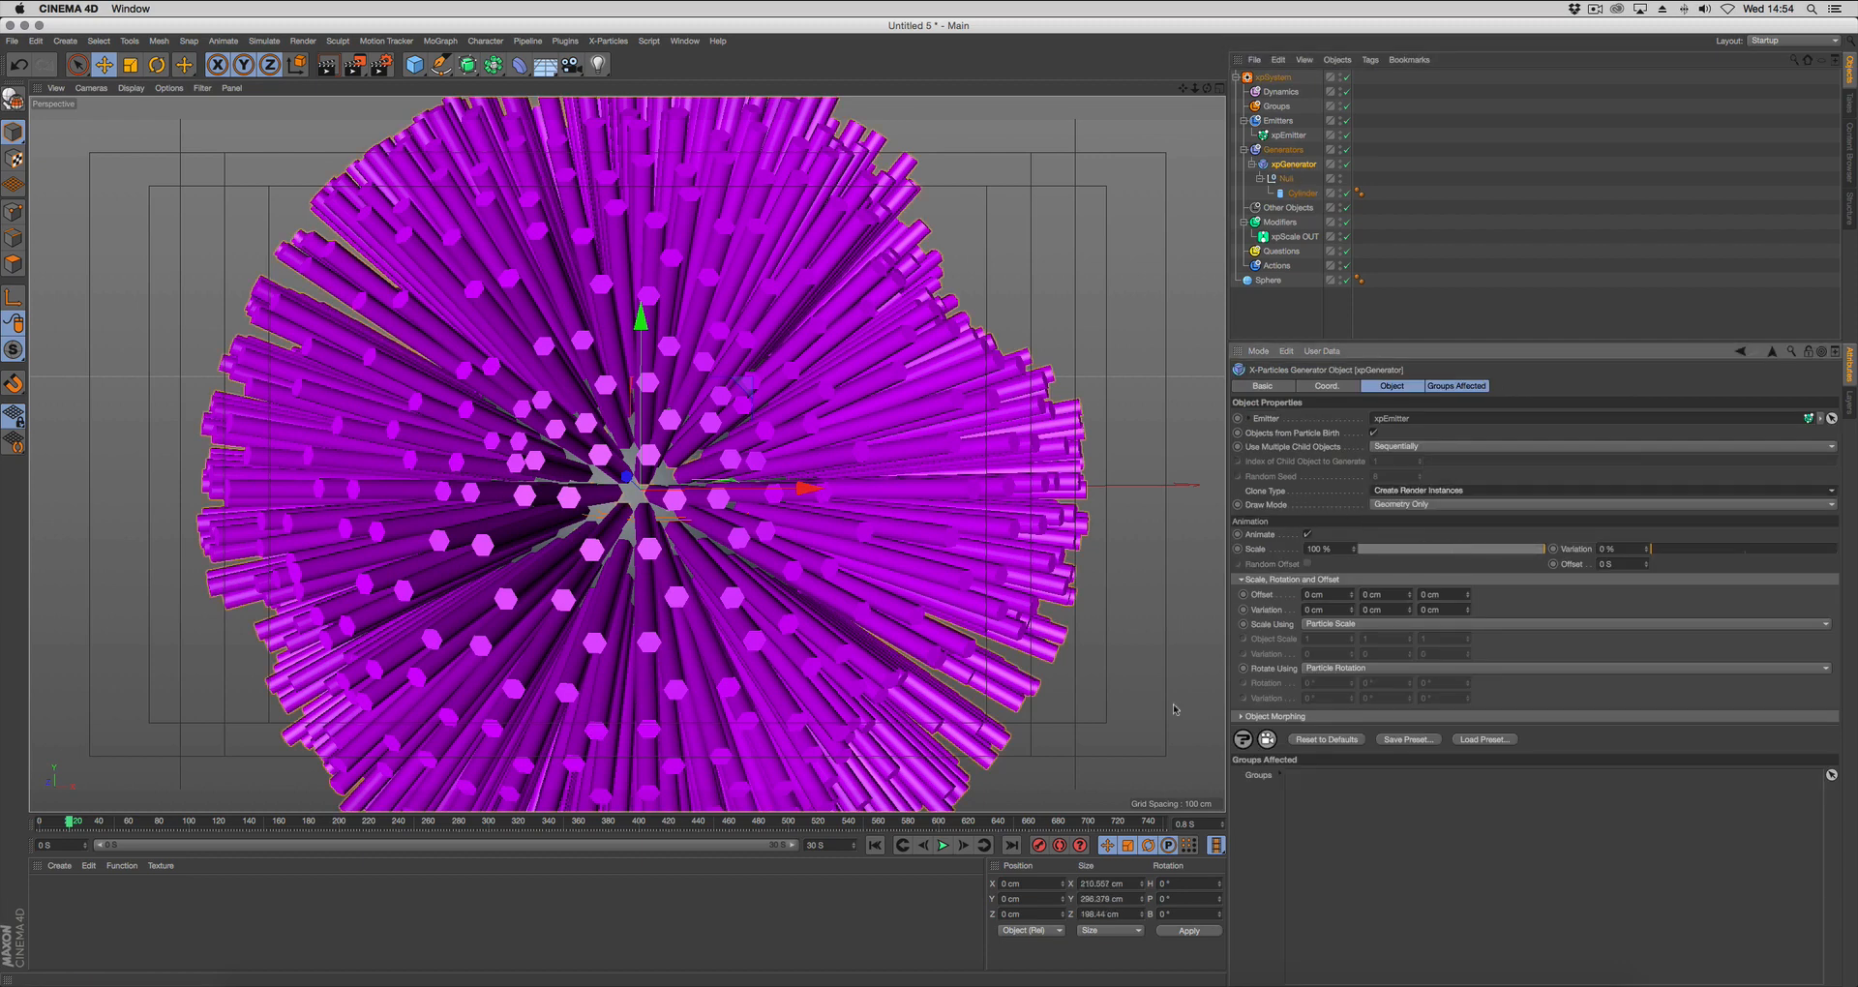
click(875, 844)
click(944, 846)
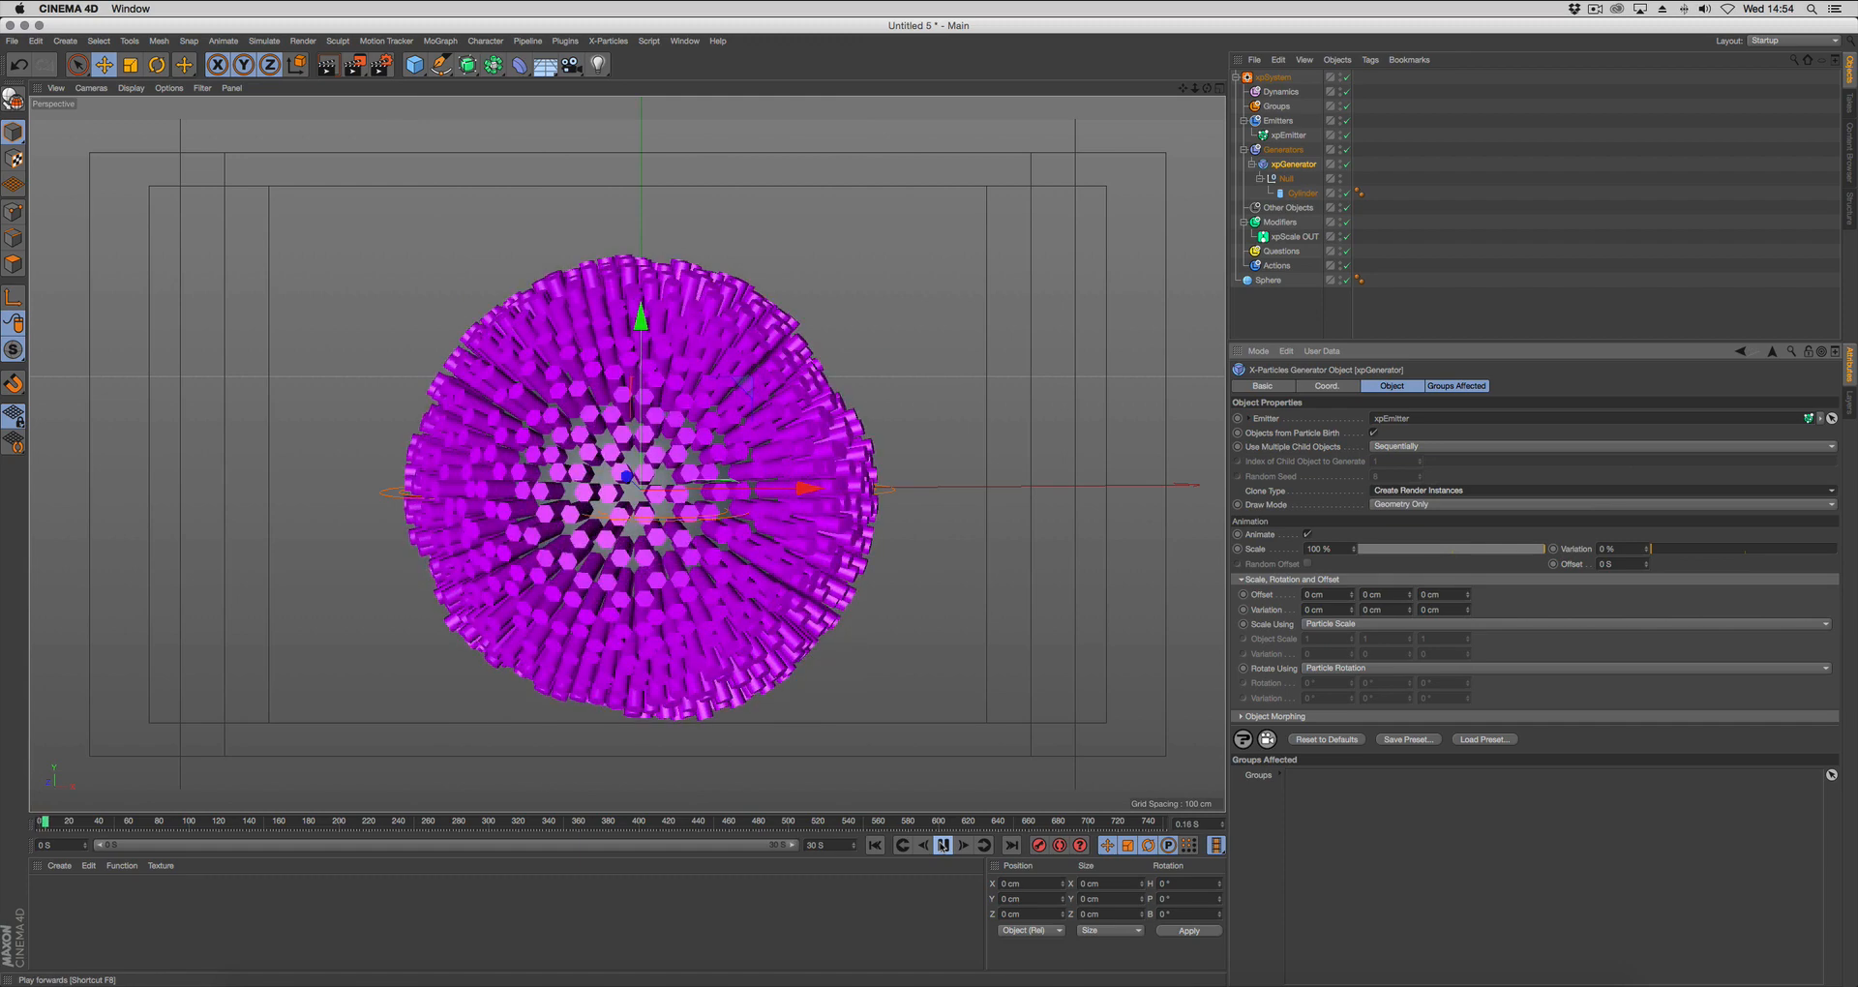
click(943, 845)
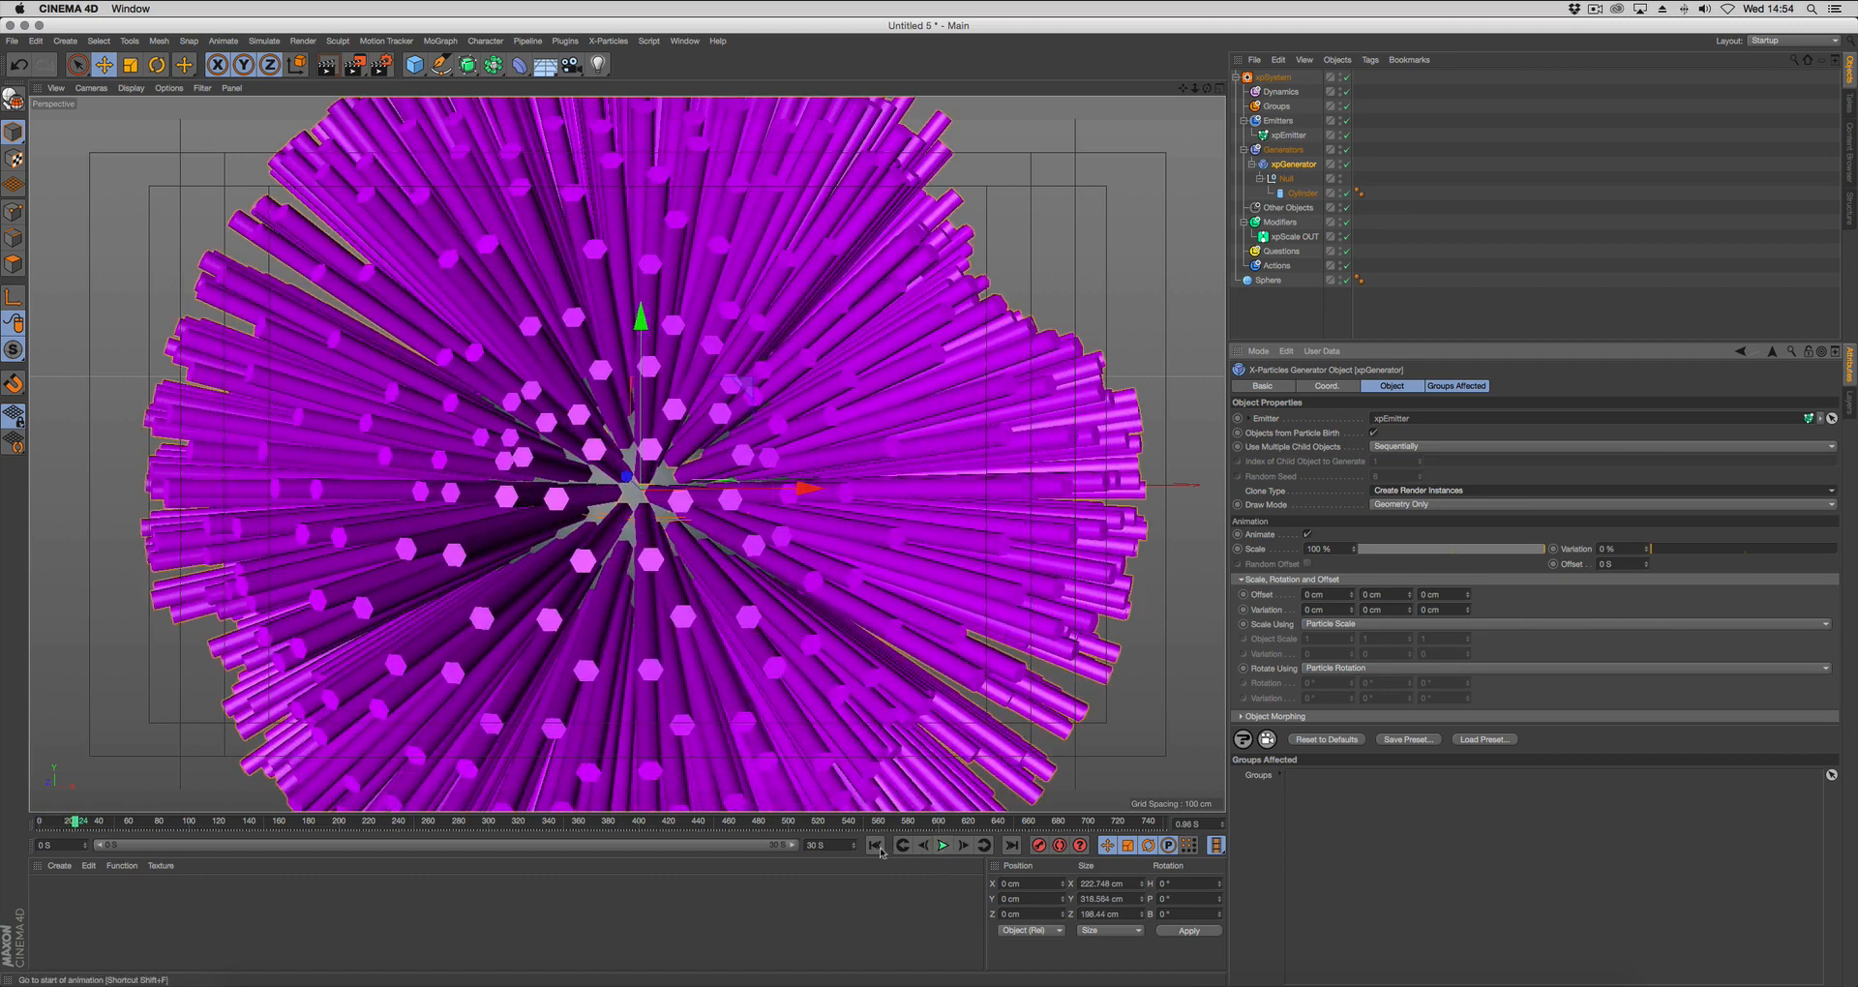
Rewind to the start frame and replay the growing cylinders from a wider view of the sphere.
click(875, 845)
scroll(908, 580, down, 4)
alt+middle_drag(909, 581, 822, 536)
alt+drag(978, 659, 955, 629)
click(943, 846)
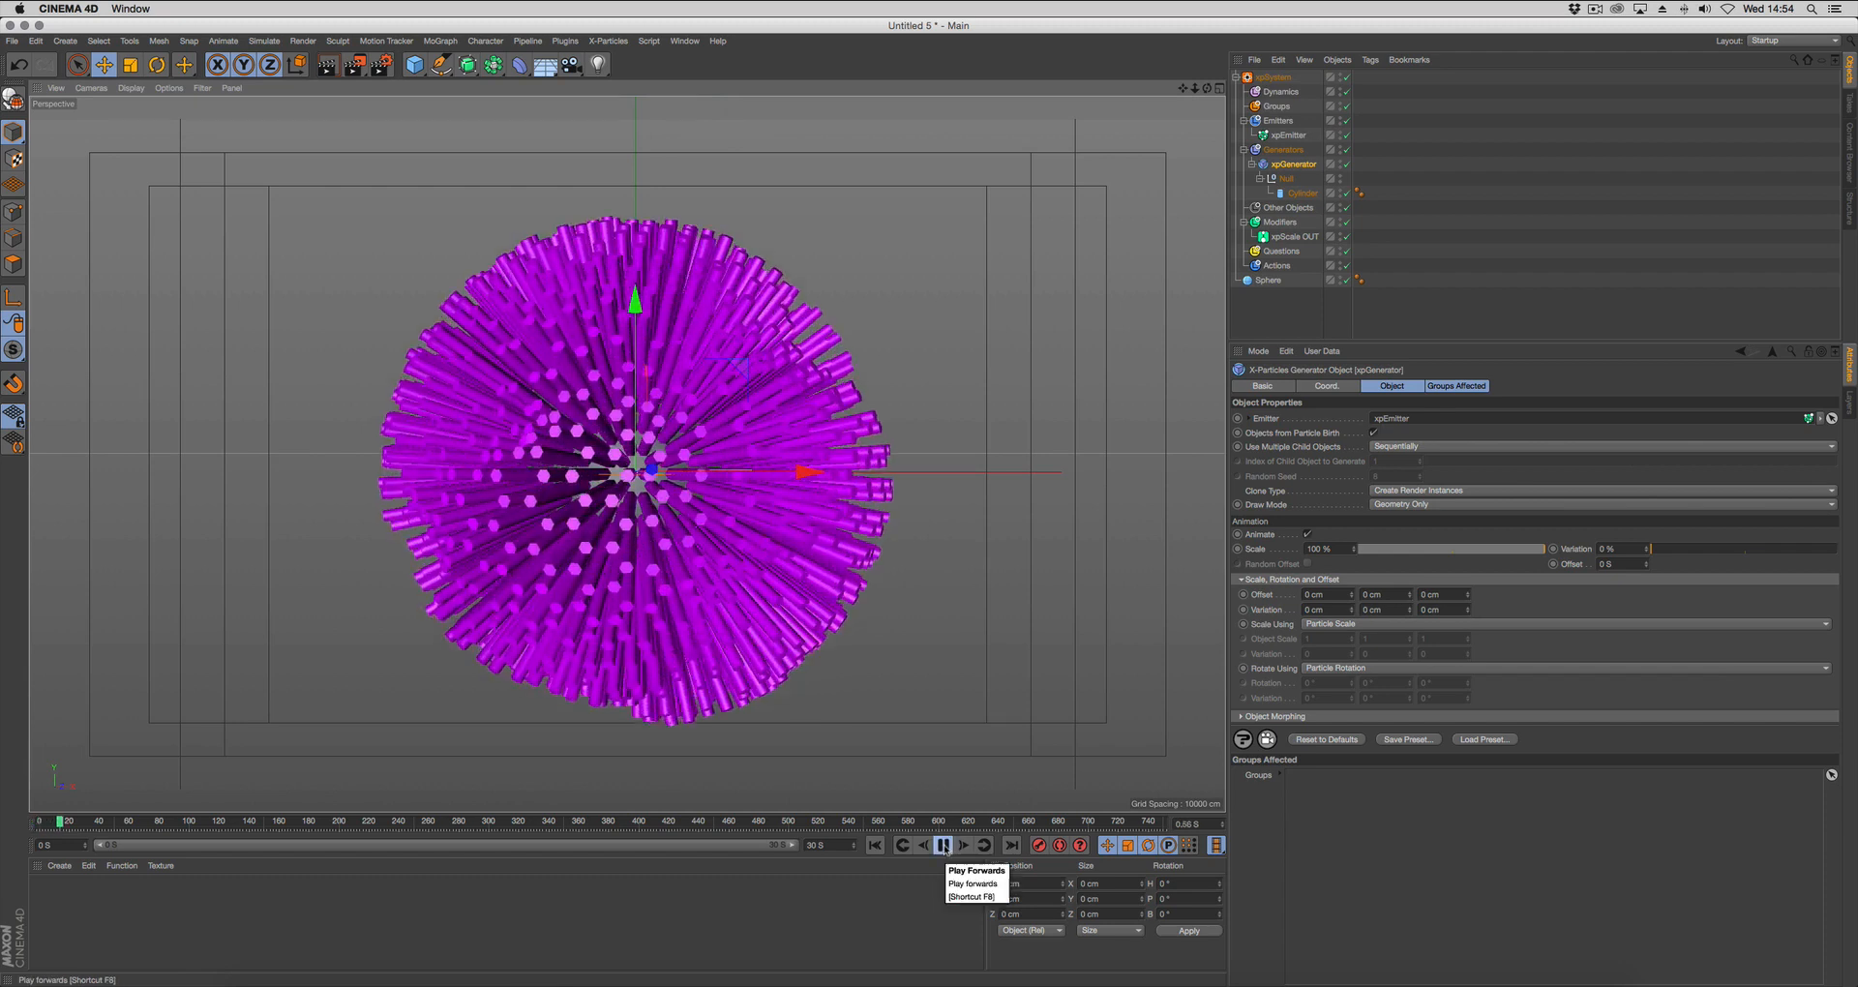
click(944, 846)
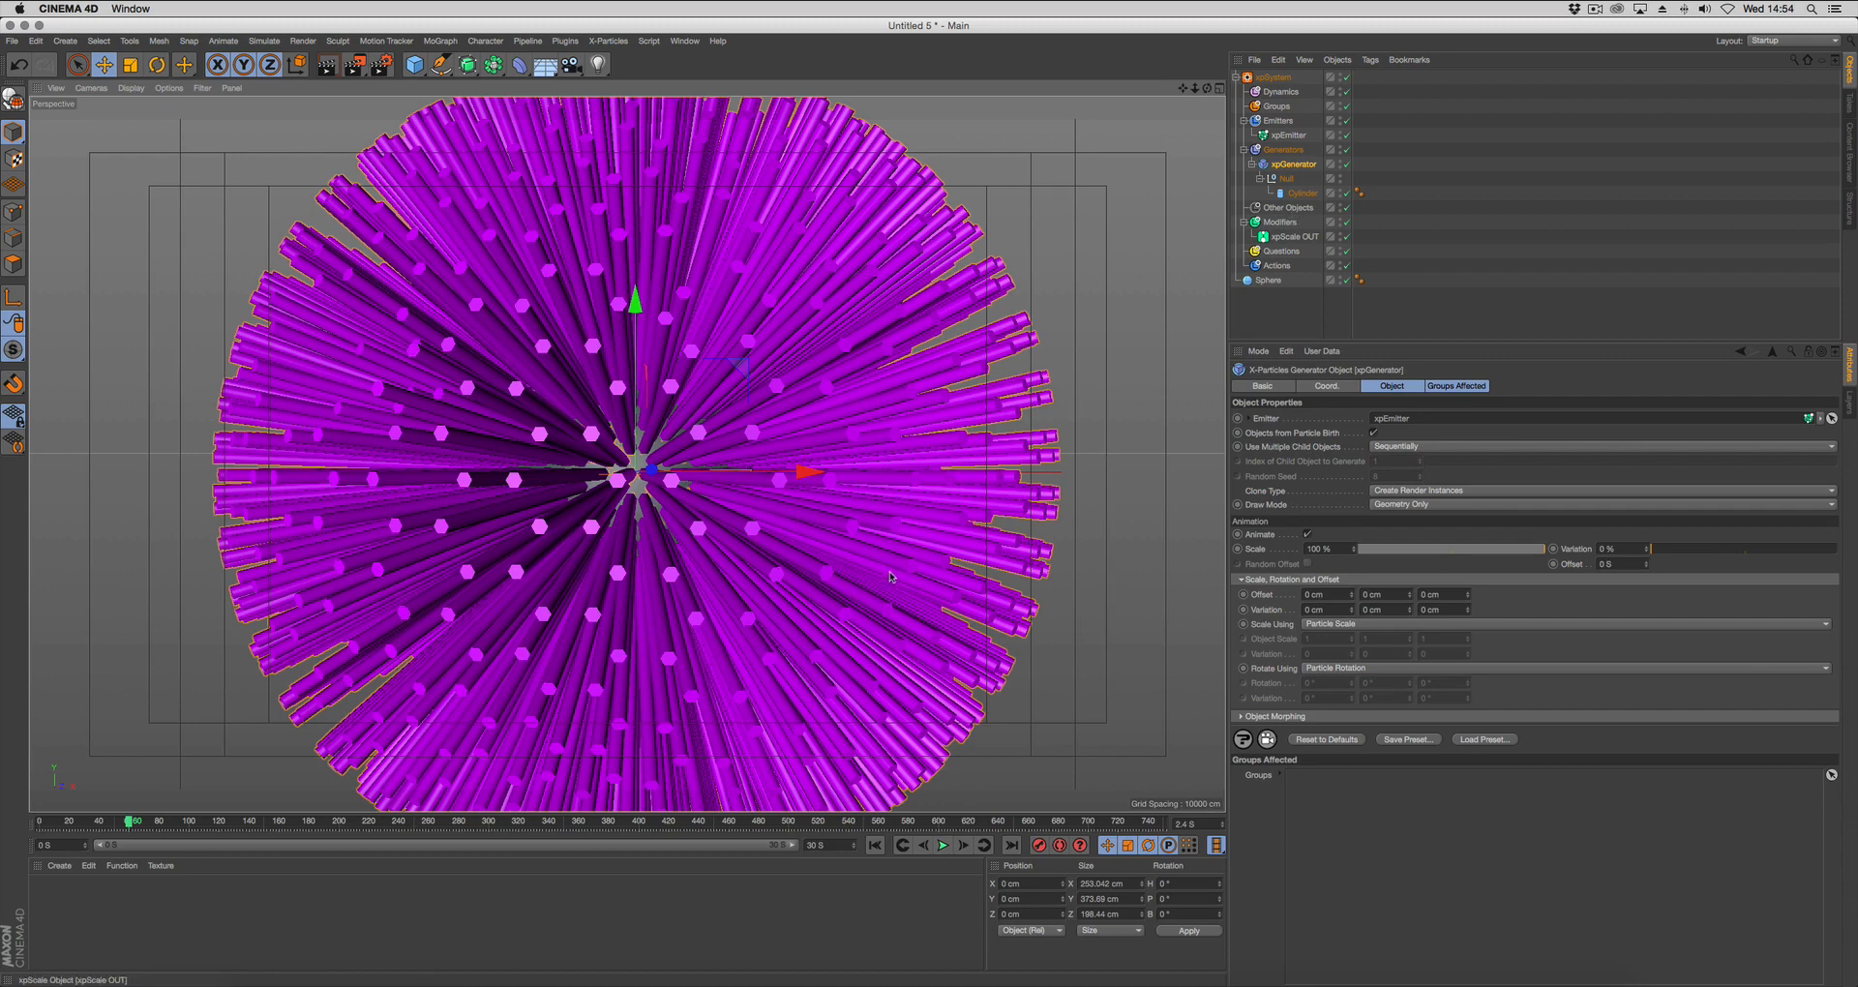
Duplicate the xpScale OUT modifier and rename the copy xpScale IN.
right_click(912, 548)
click(1293, 234)
click(1288, 241)
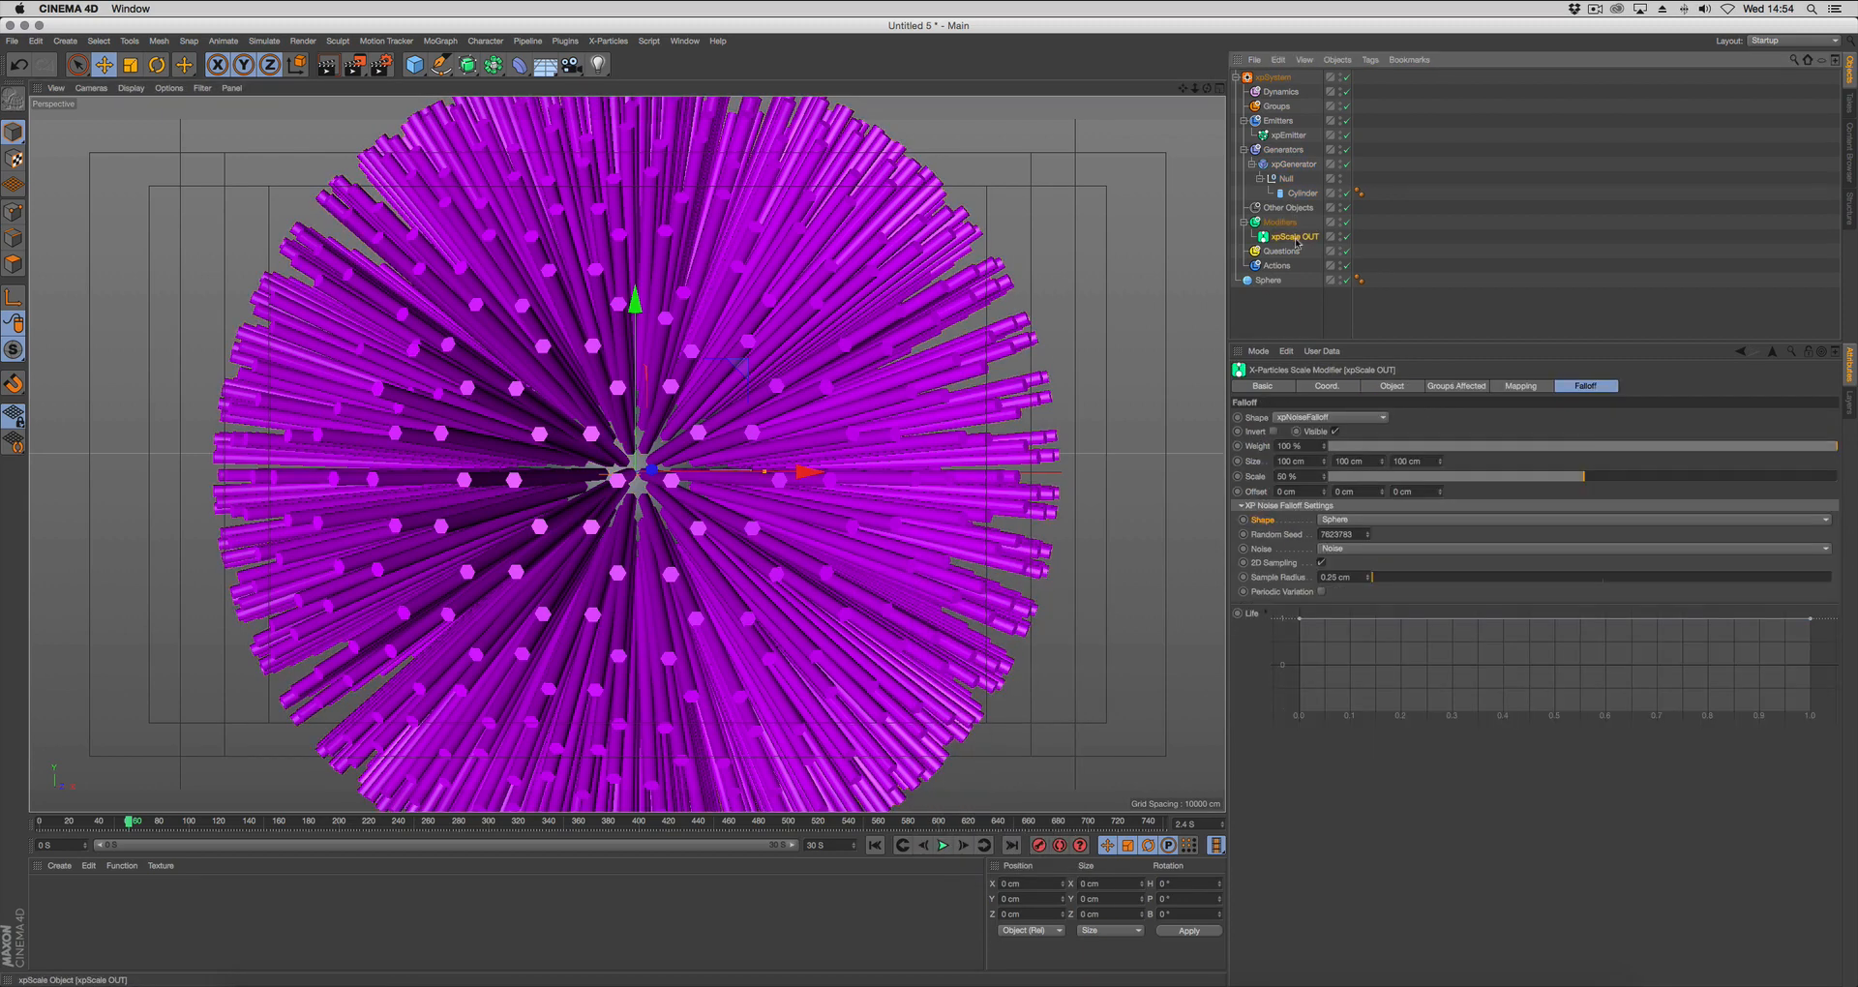
ctrl+drag(1292, 240, 1292, 234)
click(1305, 239)
click(1307, 254)
double_click(1294, 237)
text(In)
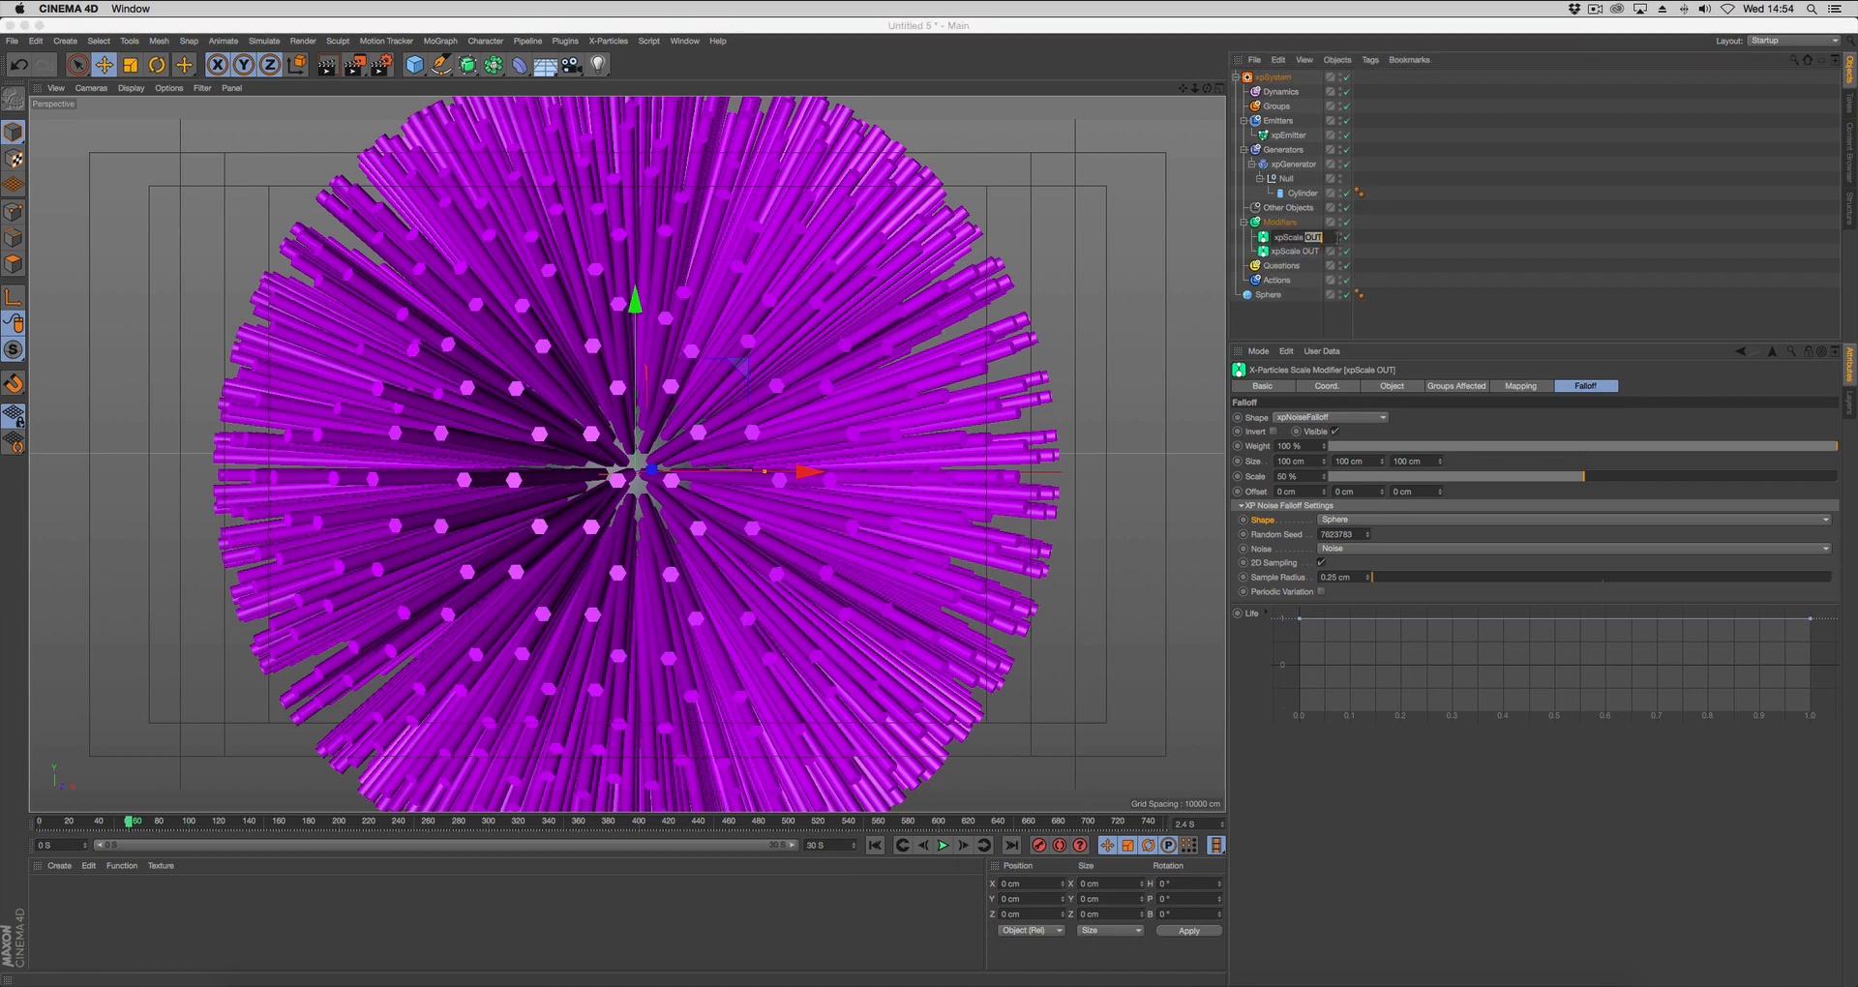
key(Return)
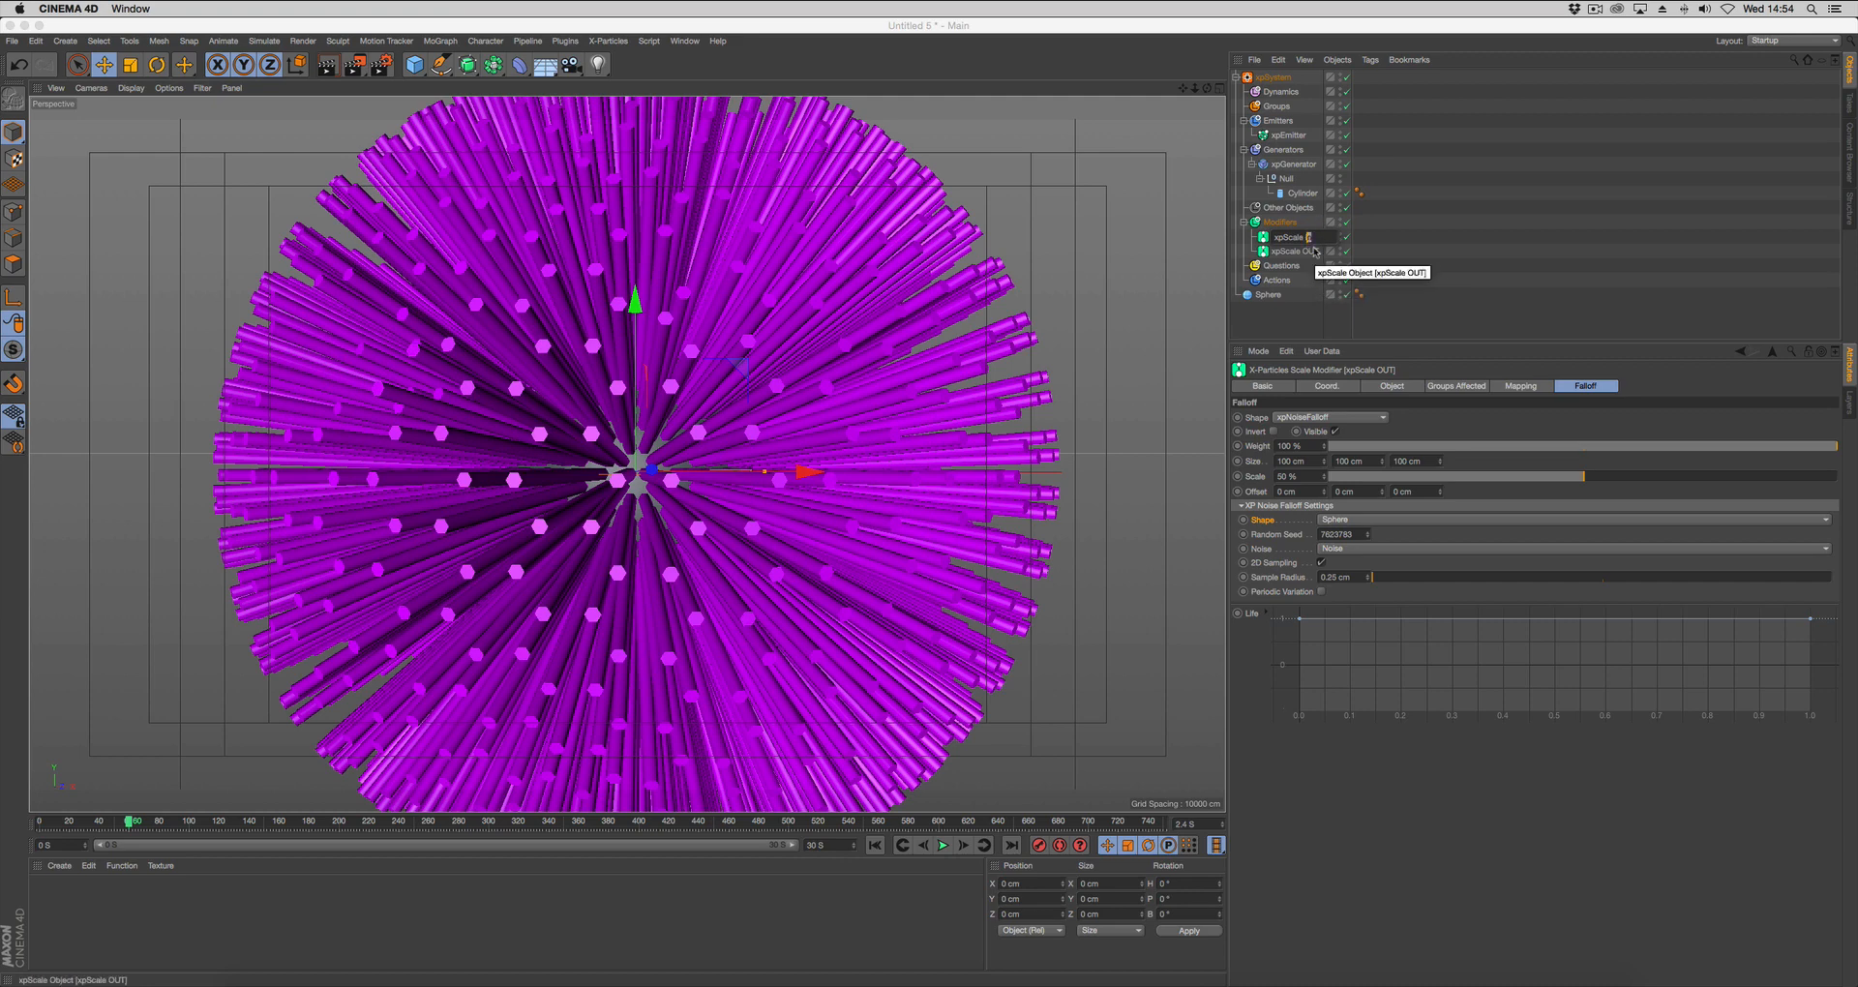
text(iIN)
key(Return)
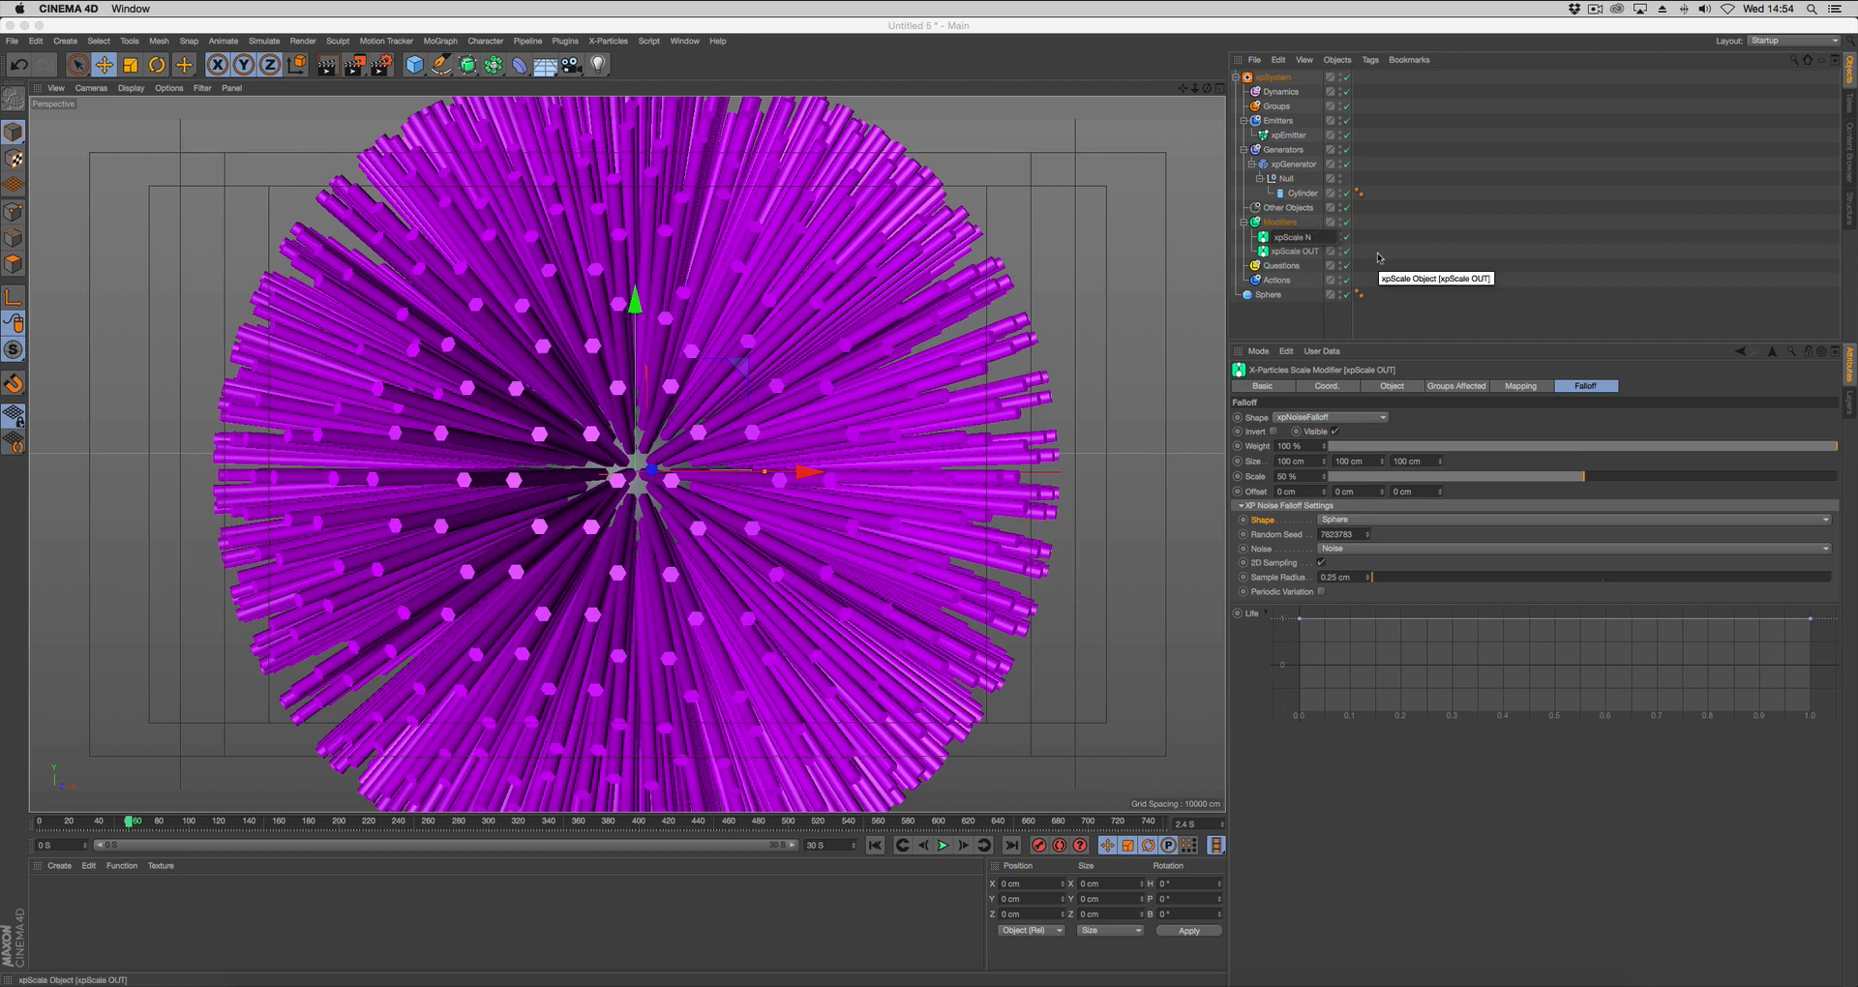
Set the third scale change value of the xpScale IN modifier to -3.
click(1293, 236)
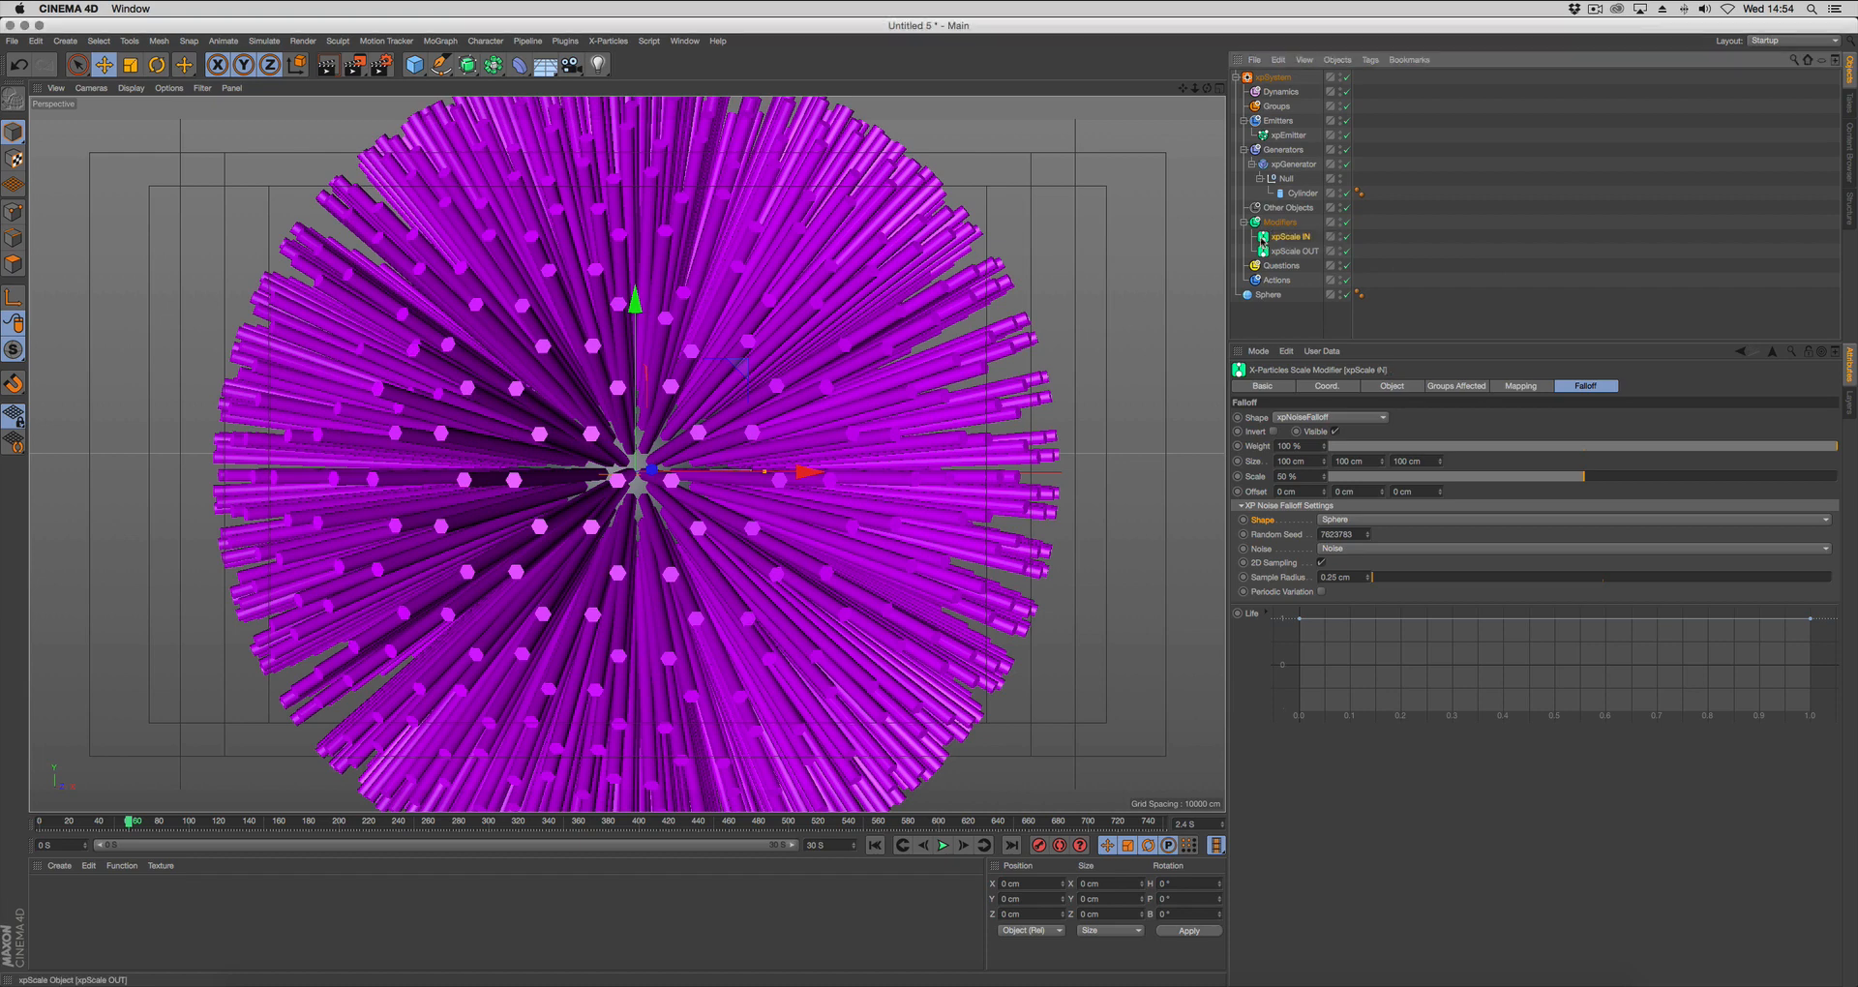
click(1392, 386)
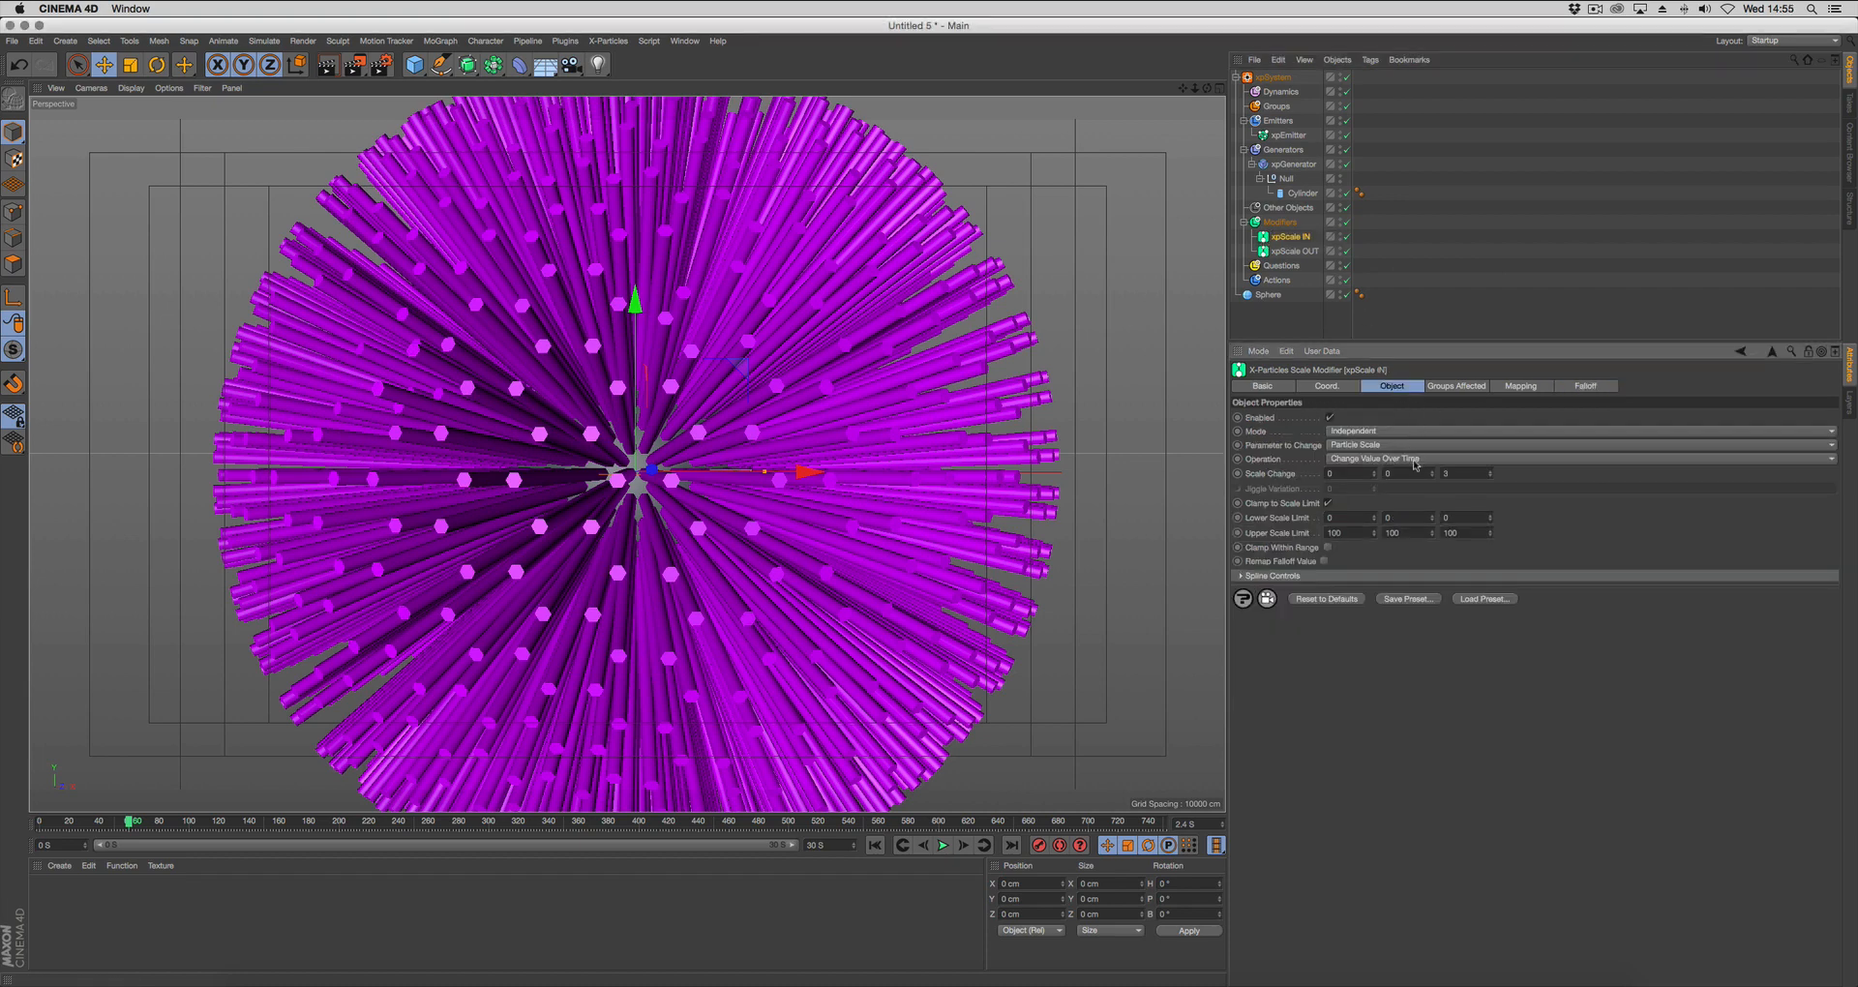
text(3)
text(-)
Add Vibrate tags to both scale modifiers, with rotation enabled at 360° amplitude on all three axes and a frequency of 0.2.
drag(1318, 239, 1301, 255)
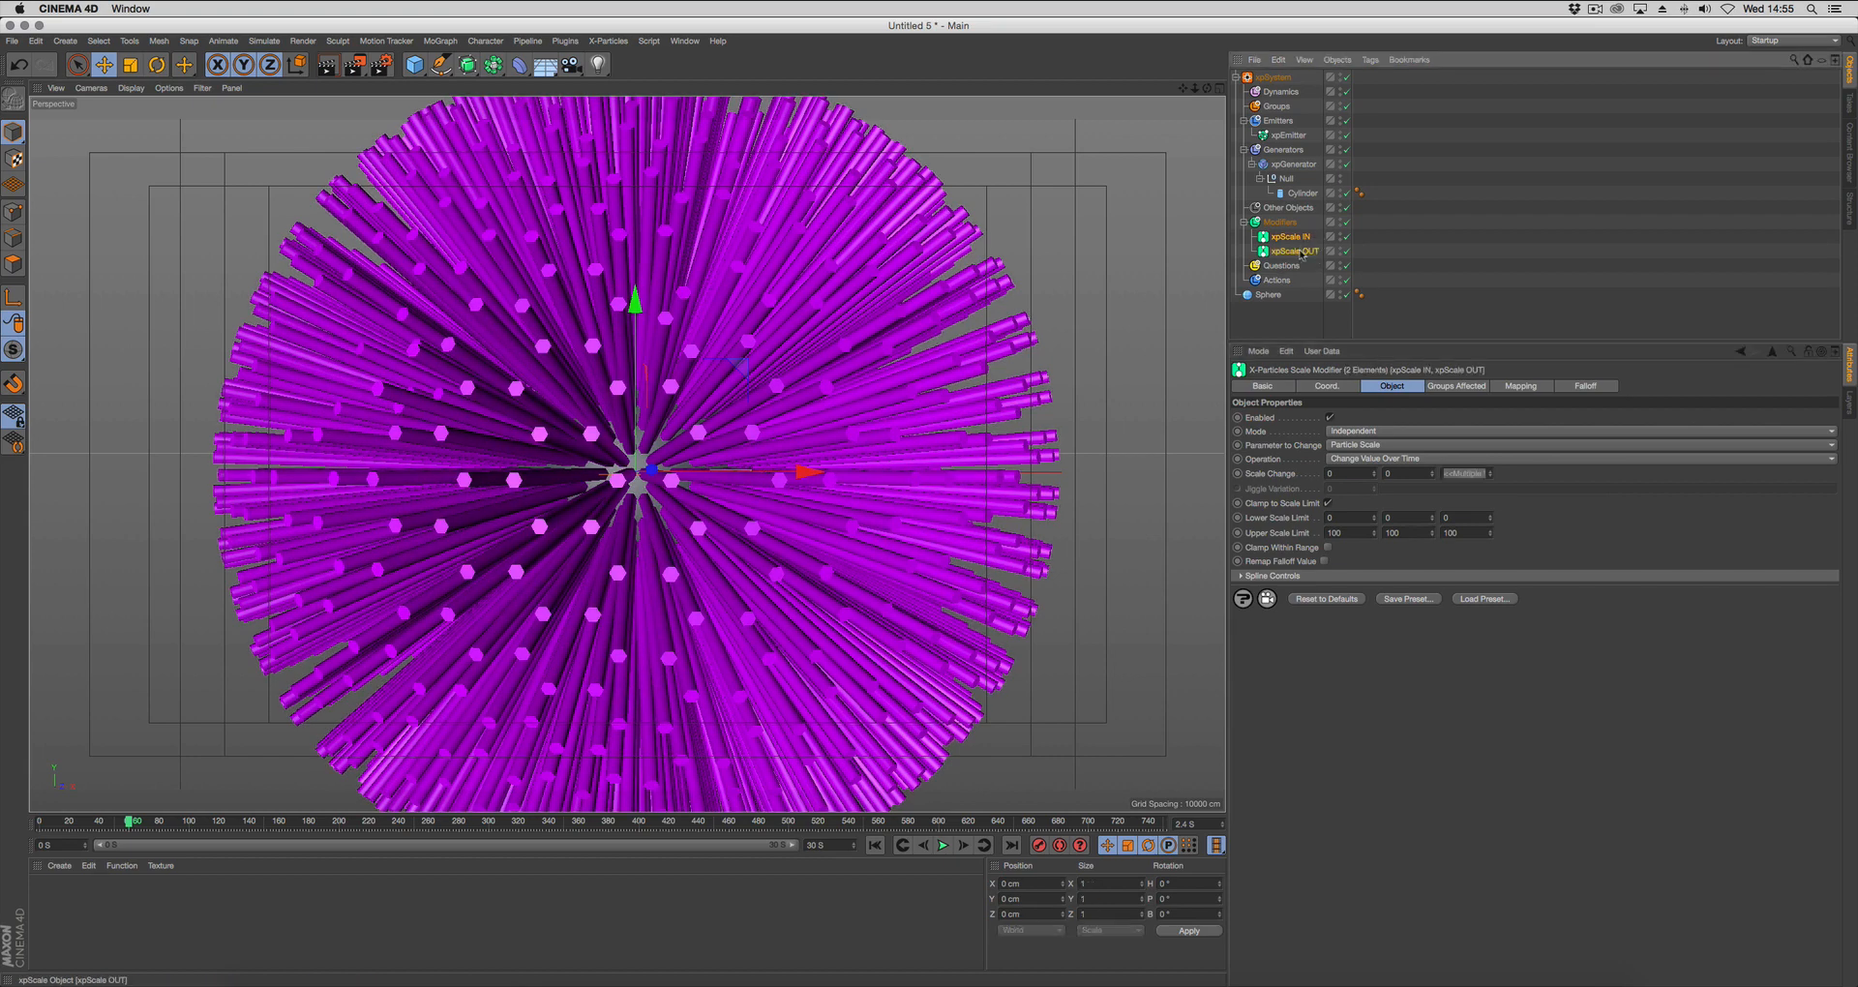
right_click(1299, 241)
mouse_move(1432, 245)
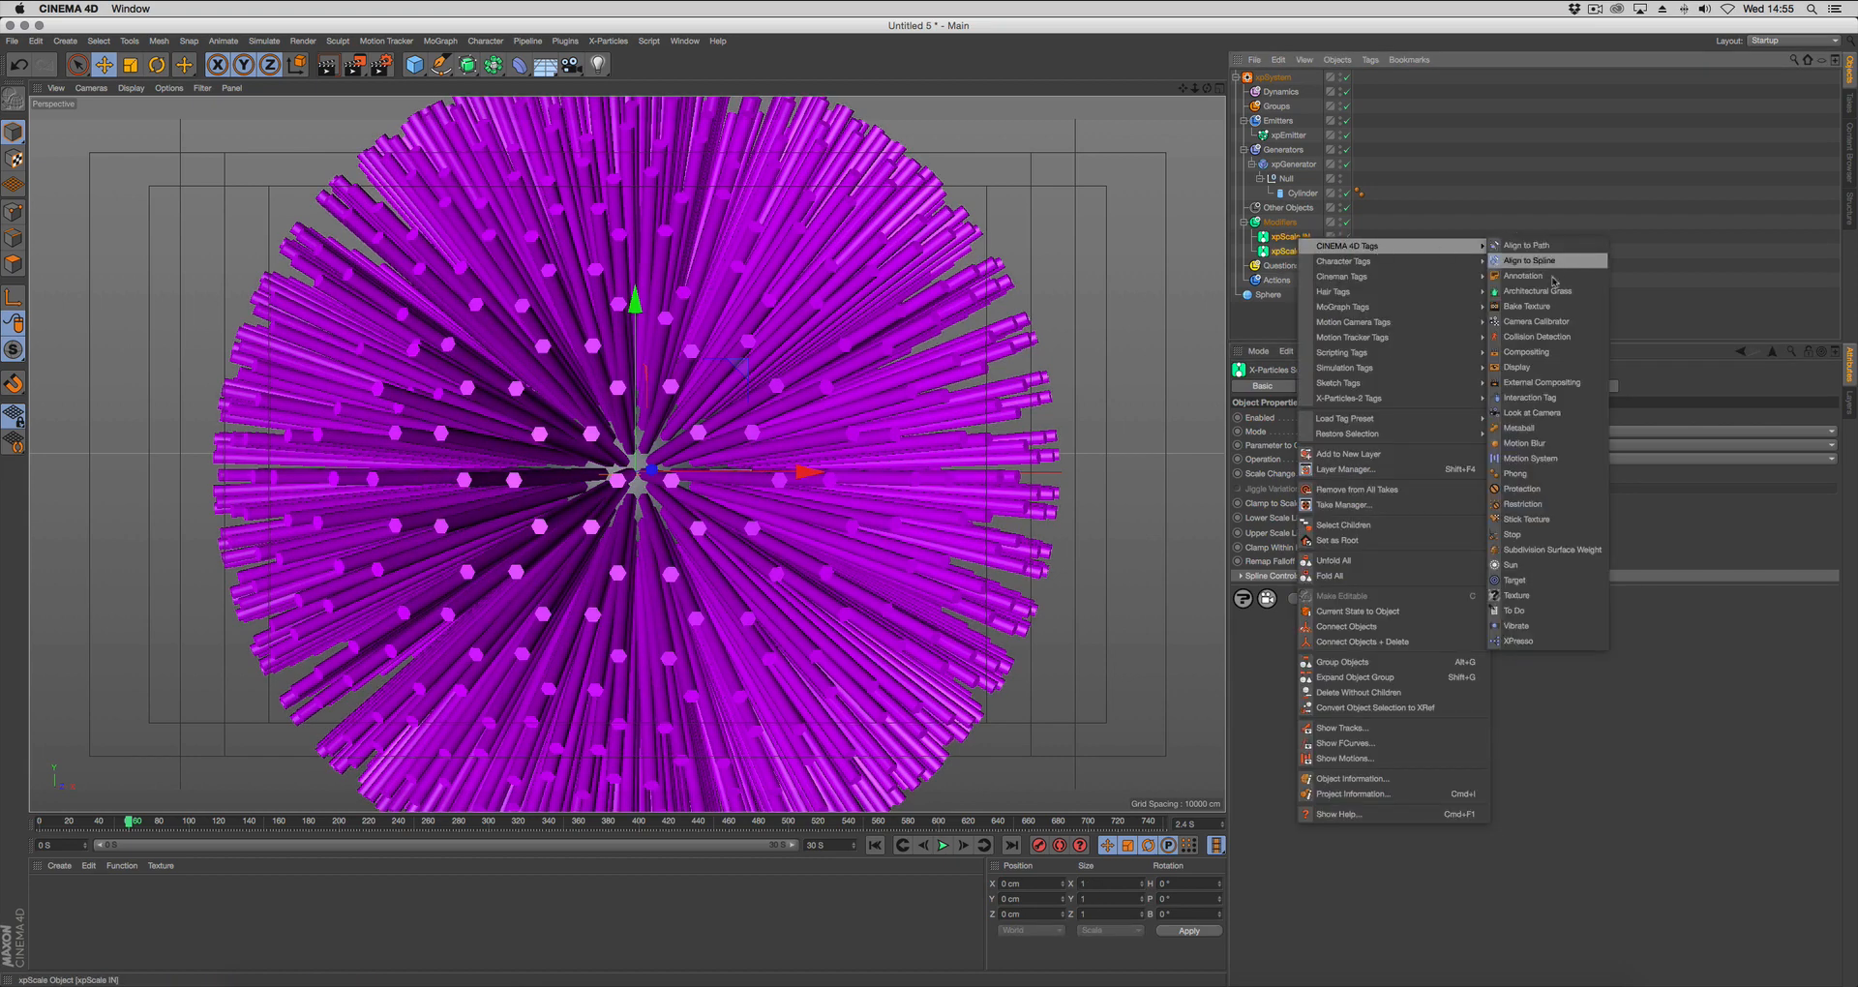
click(1521, 625)
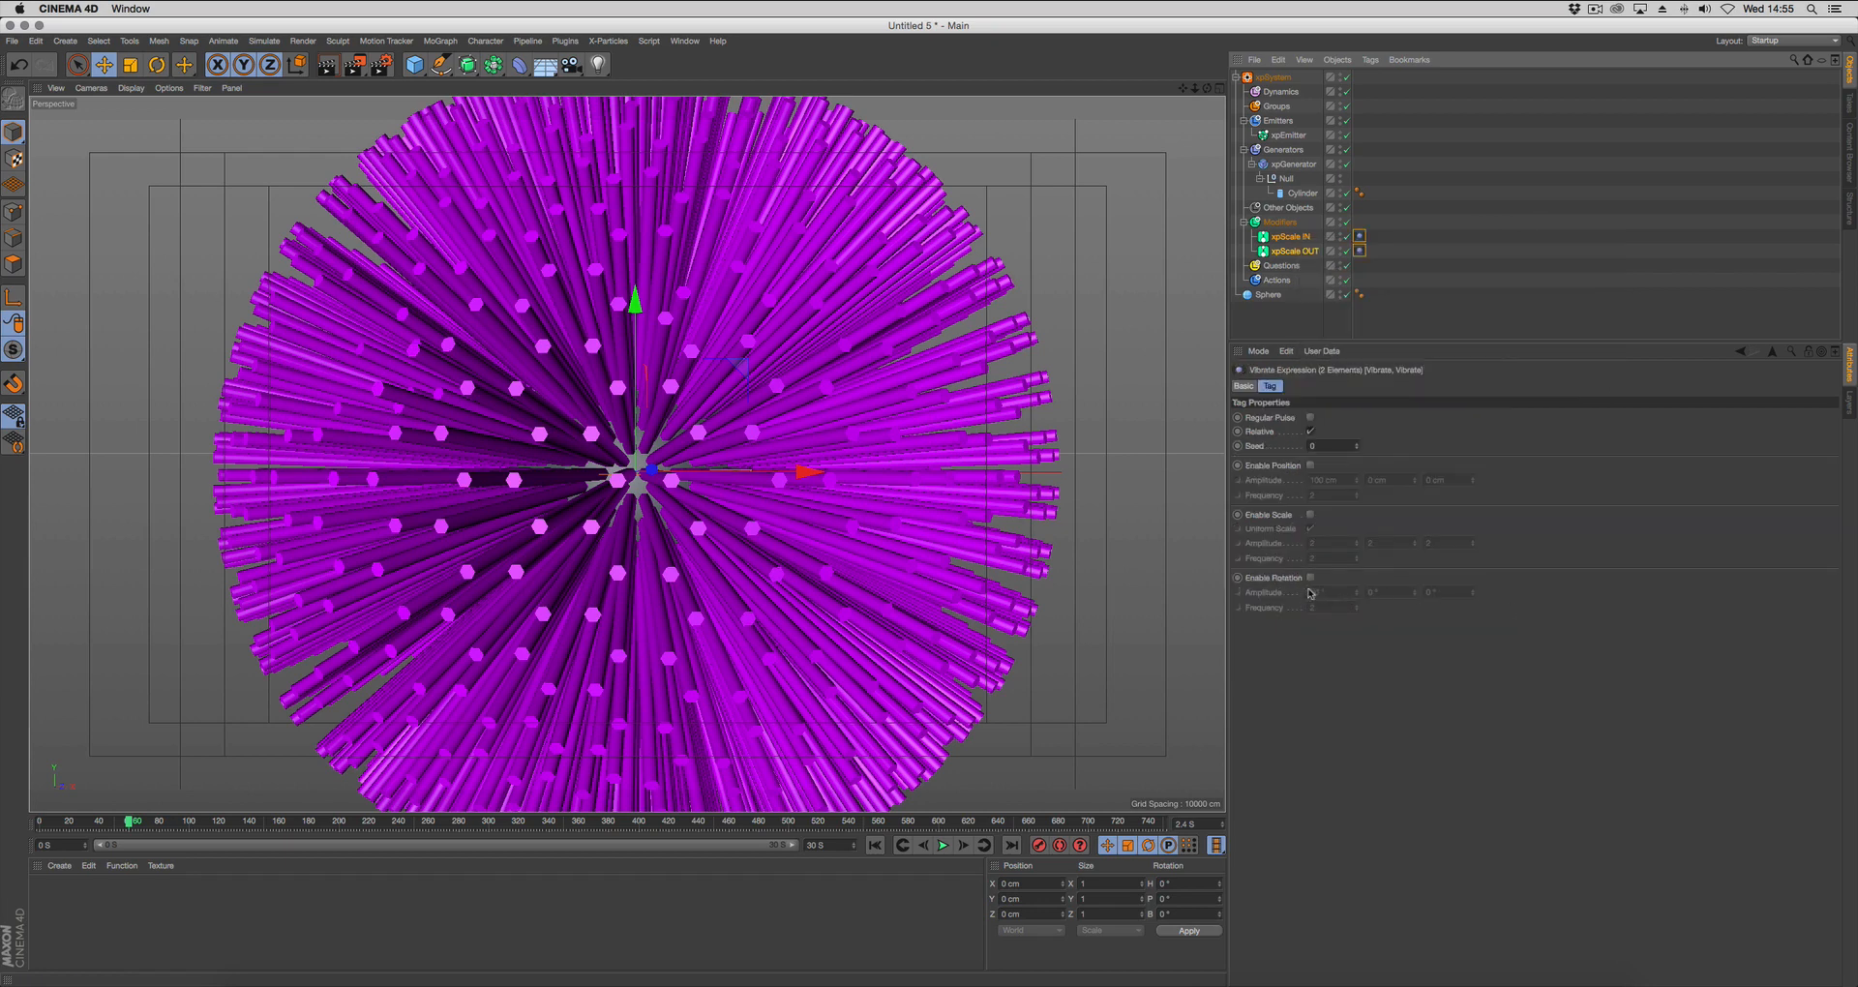
click(1310, 578)
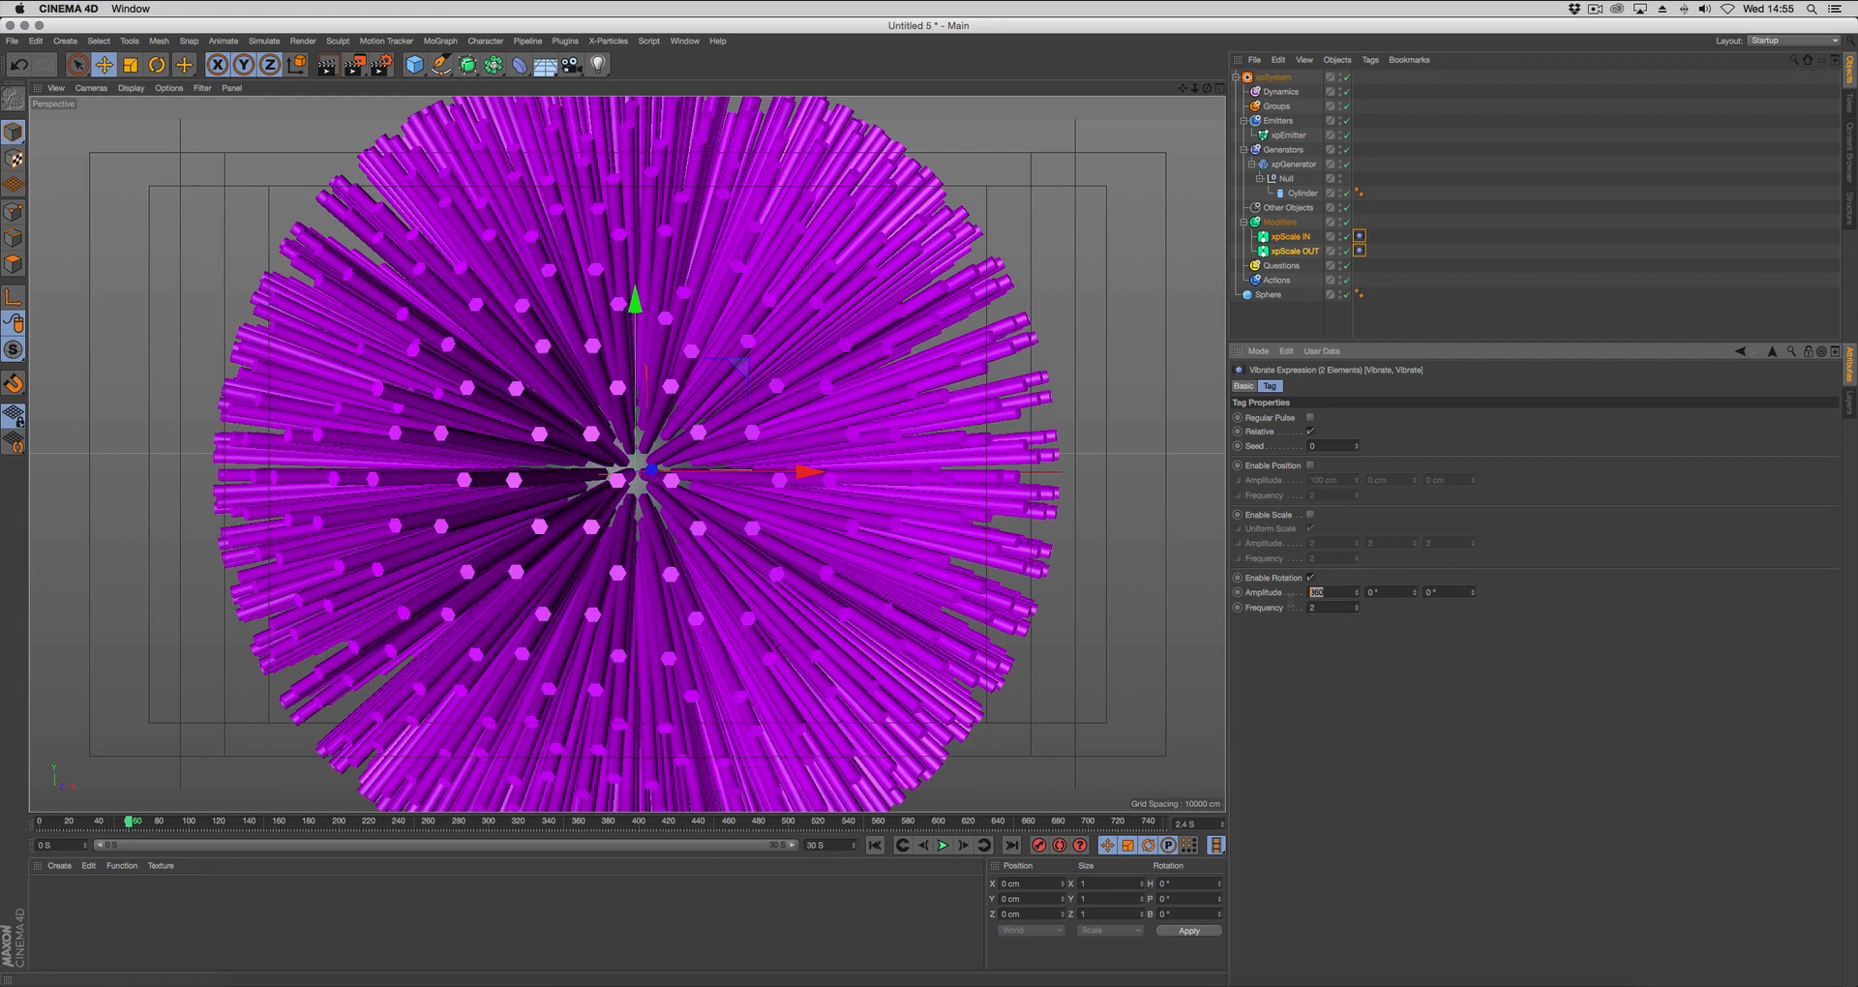
key(Tab)
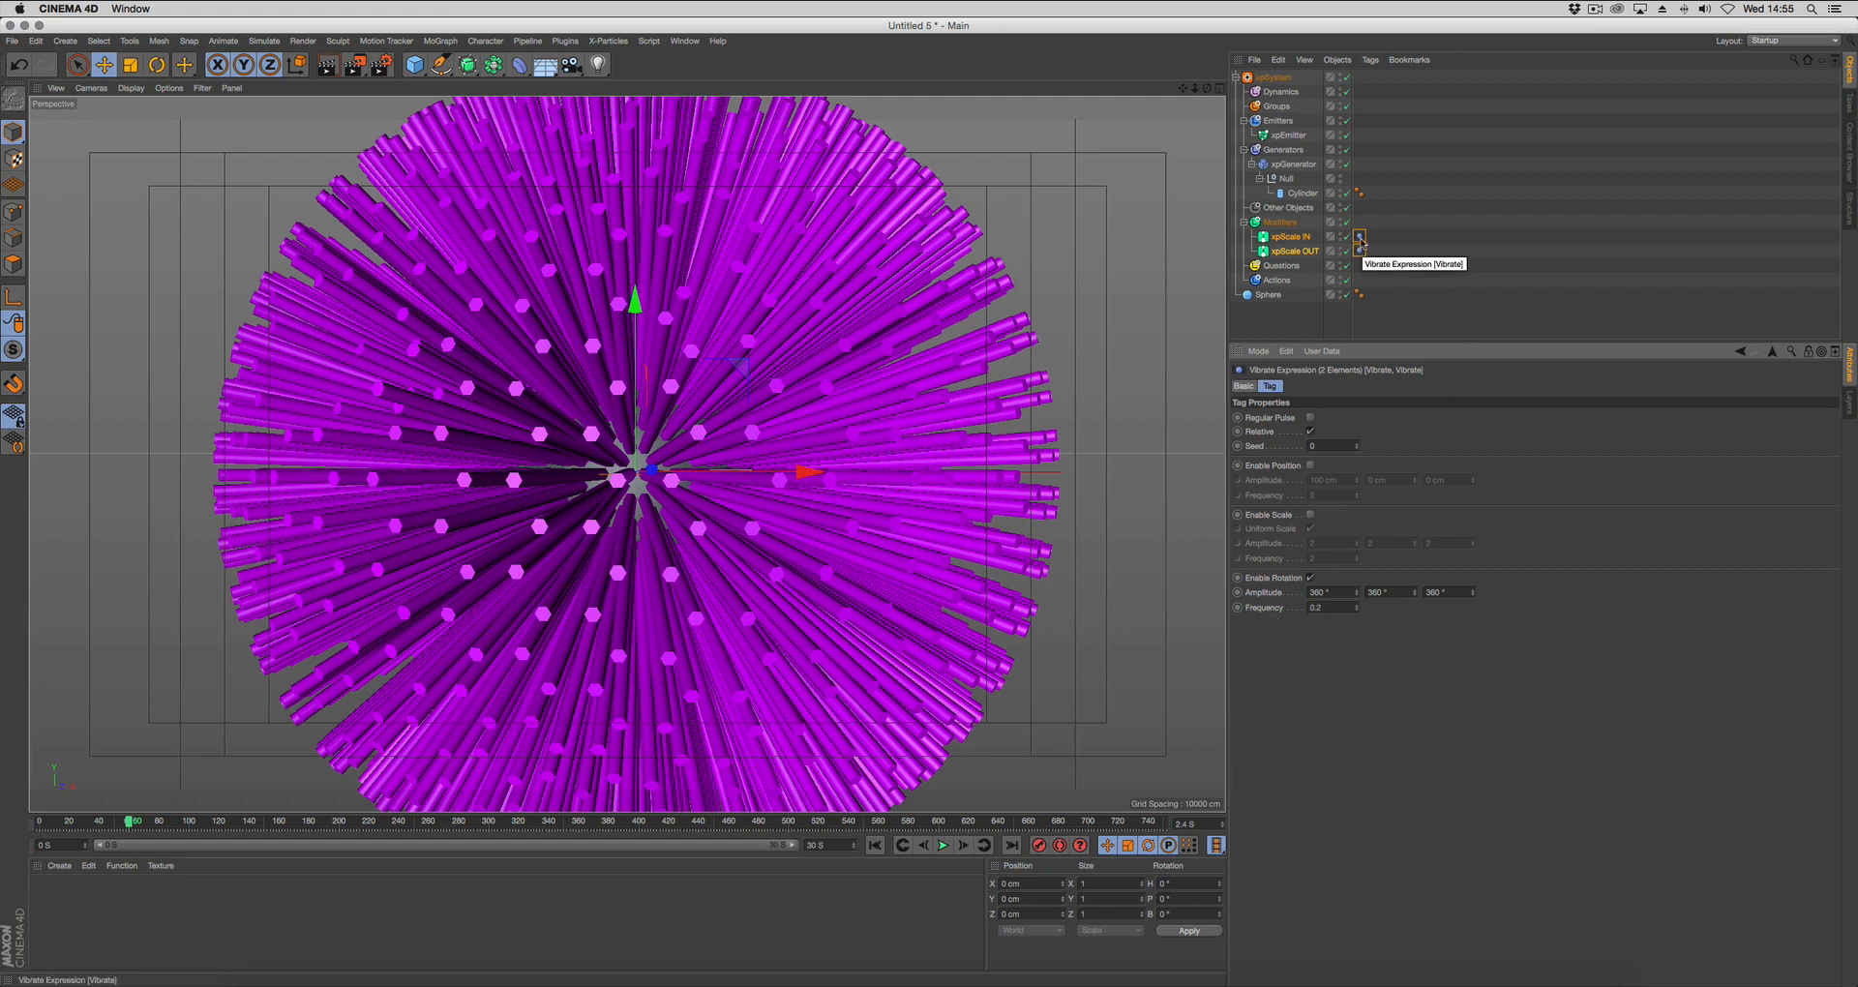
Give the Vibrate tag on xpScale IN a different seed and play the animation from the start frame.
click(1360, 238)
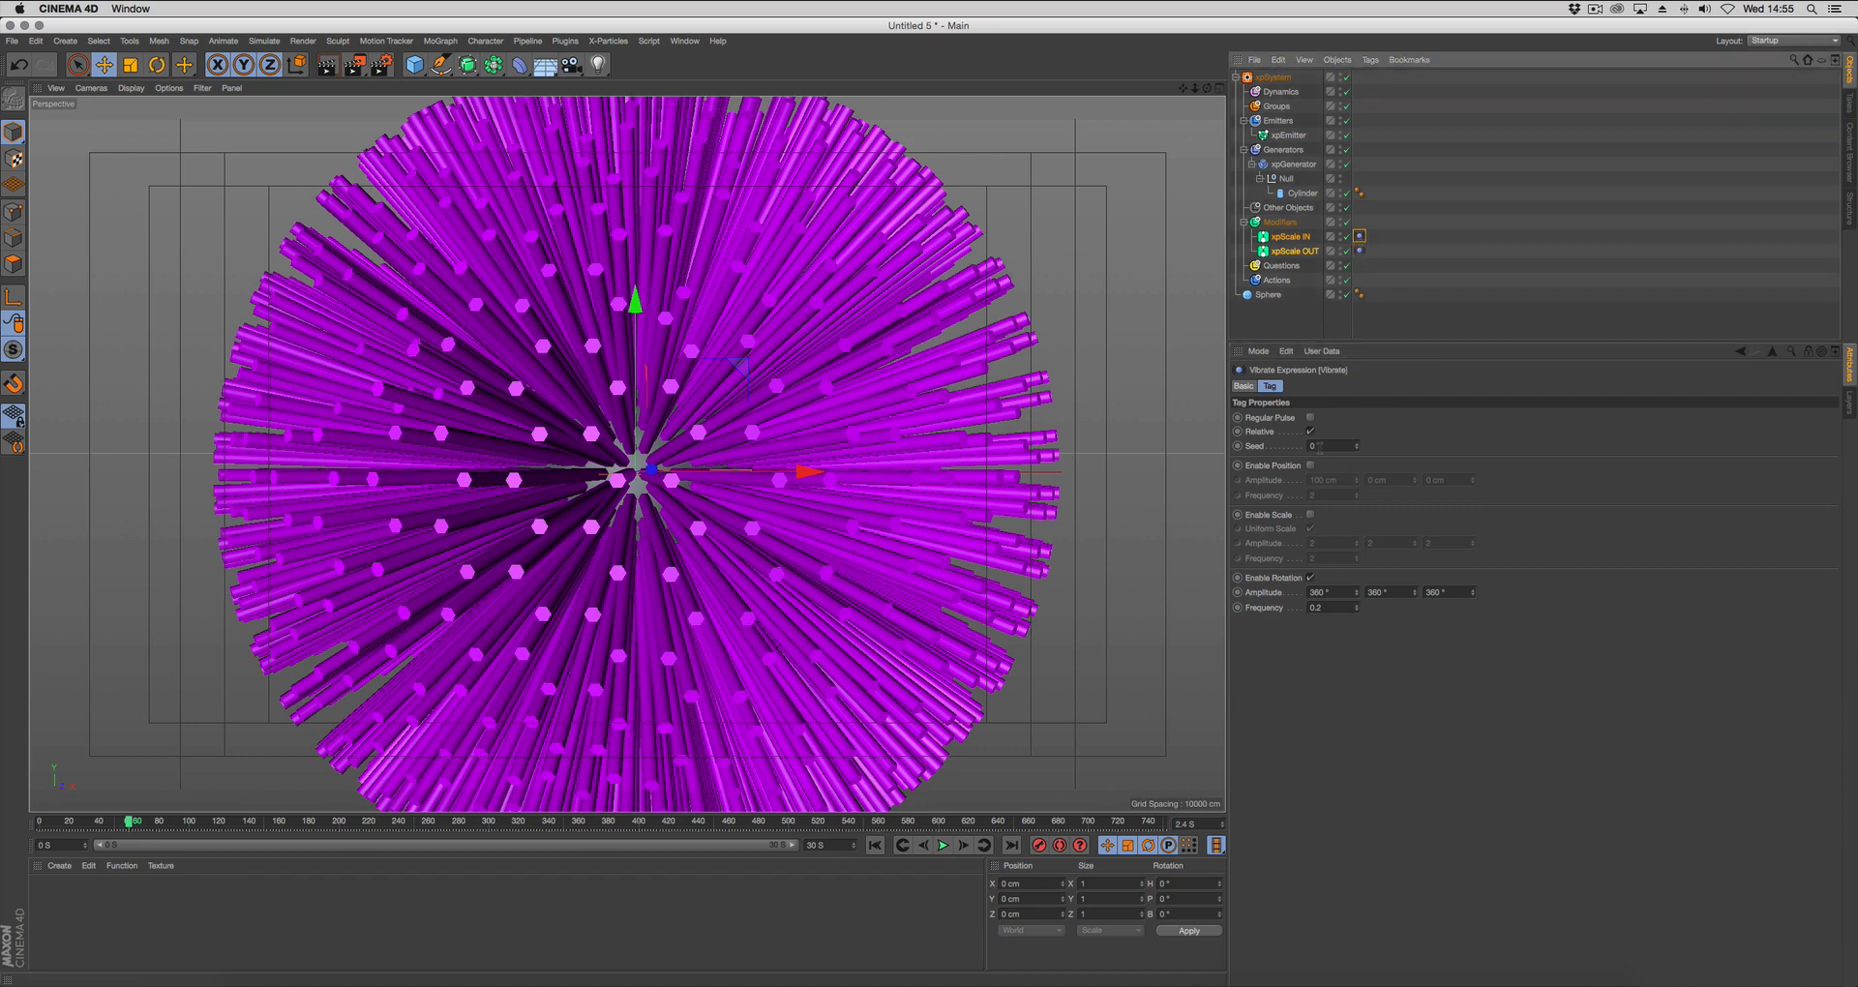
click(1334, 447)
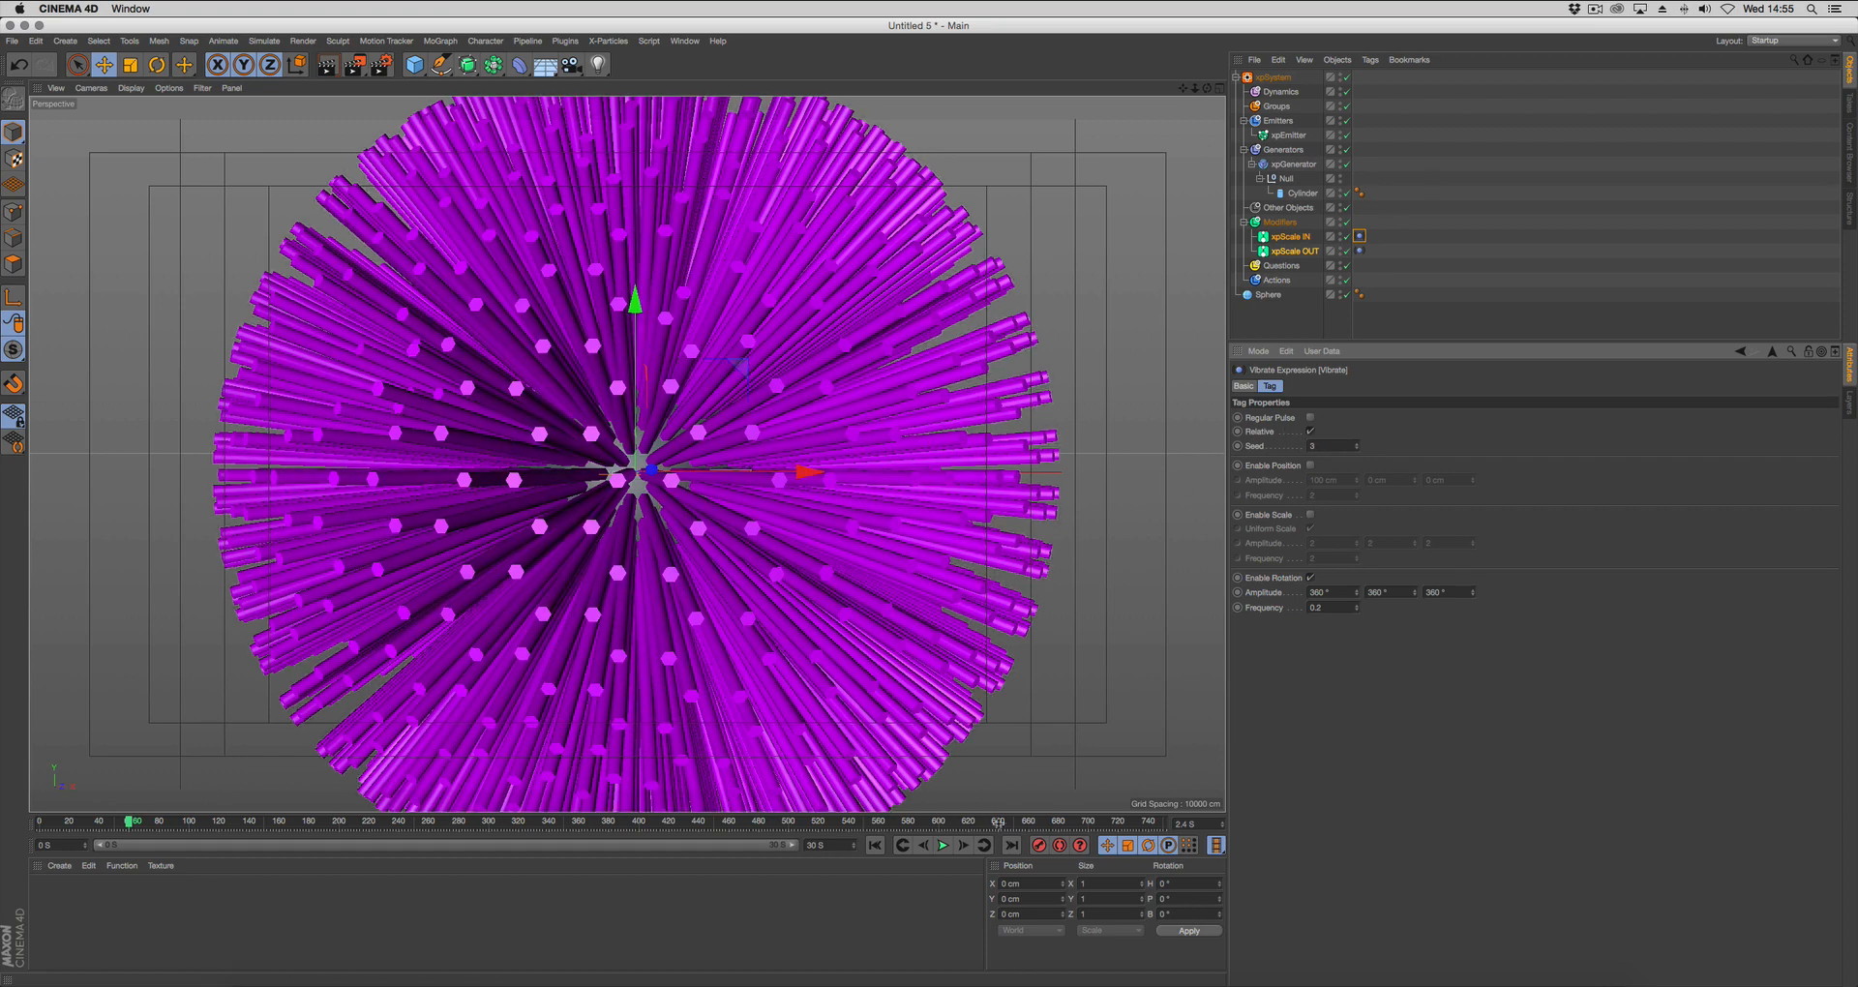
click(875, 844)
click(942, 845)
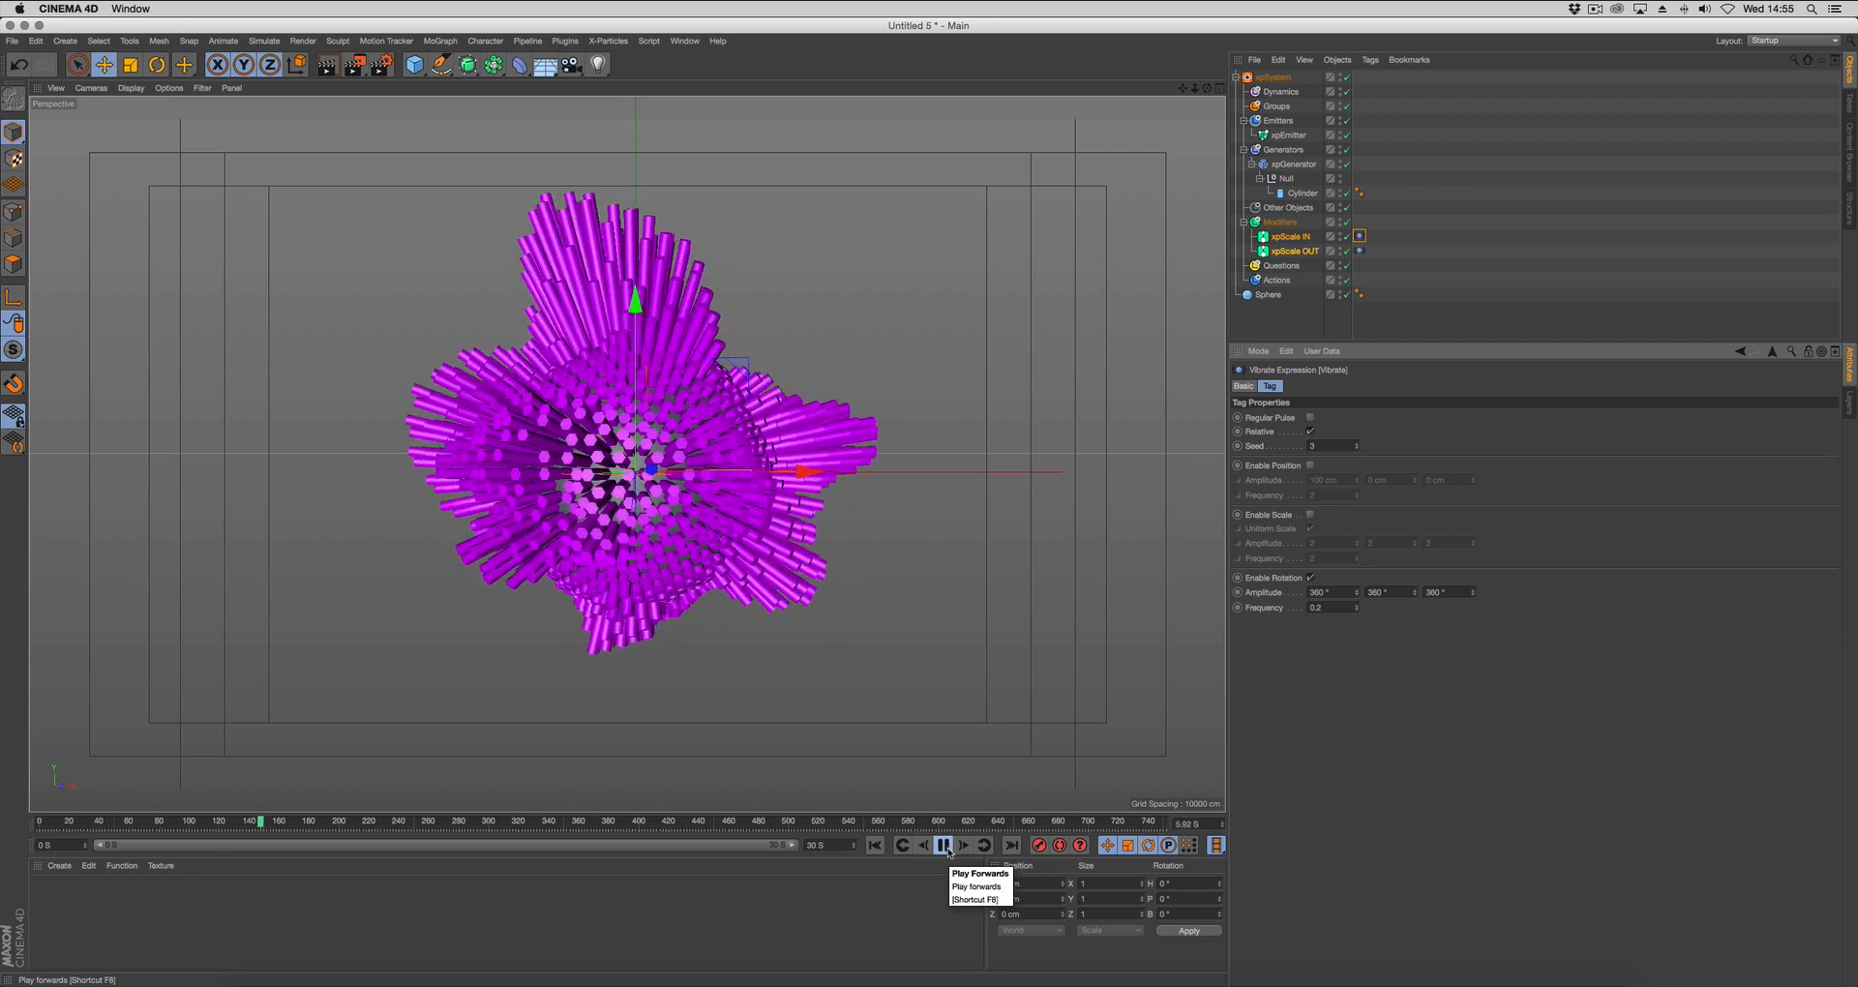
click(944, 845)
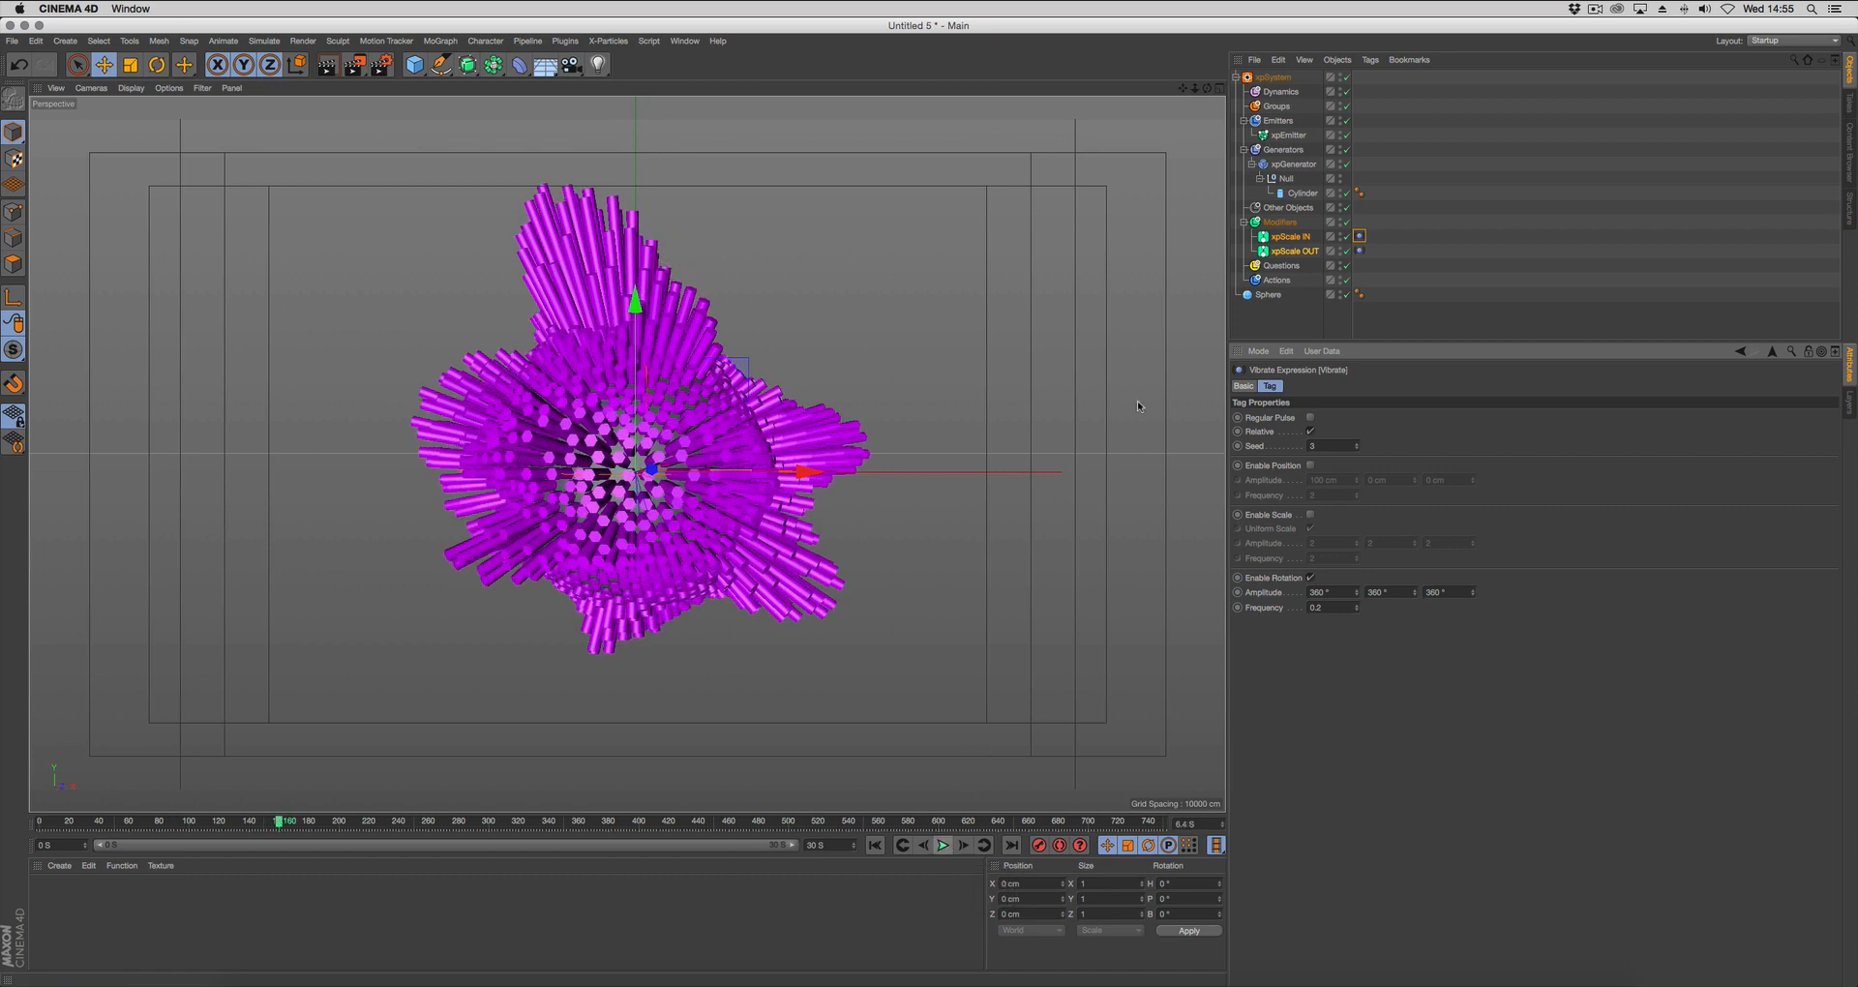
Set the third scale change value to 1 on xpScale OUT and -1 on xpScale IN, and play from the start frame.
shift+click(1305, 254)
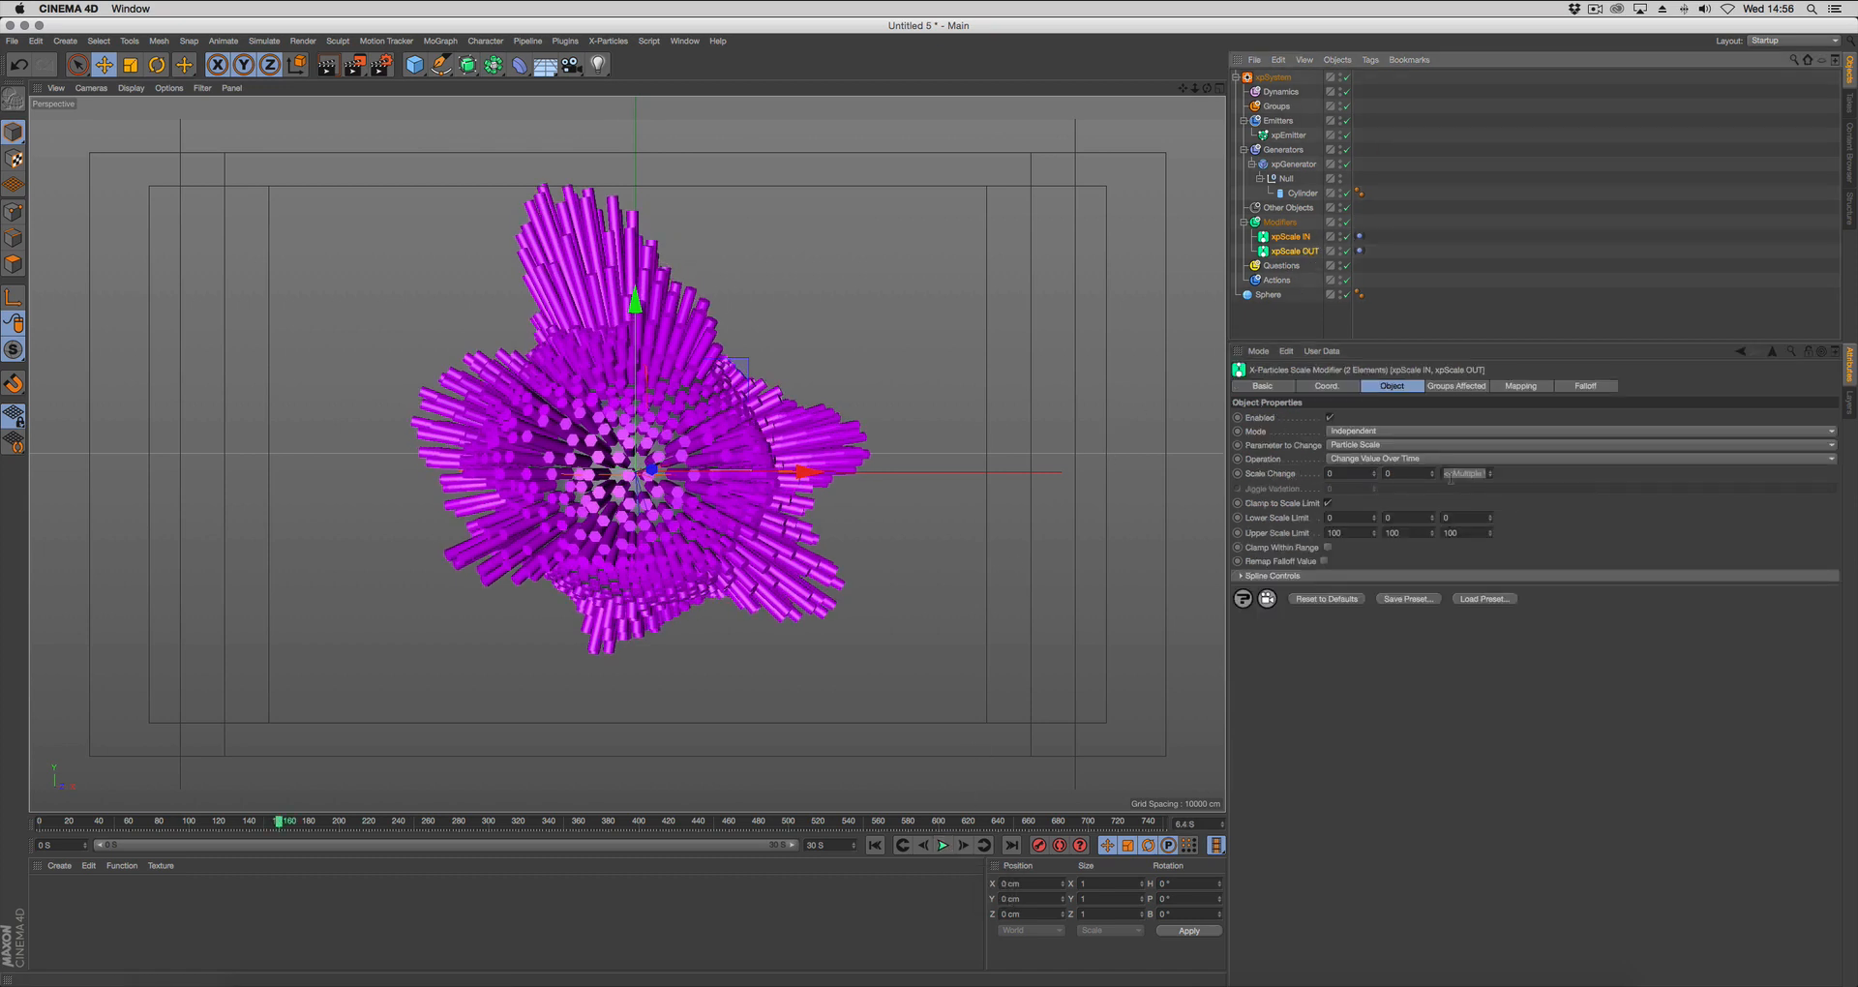
click(1295, 252)
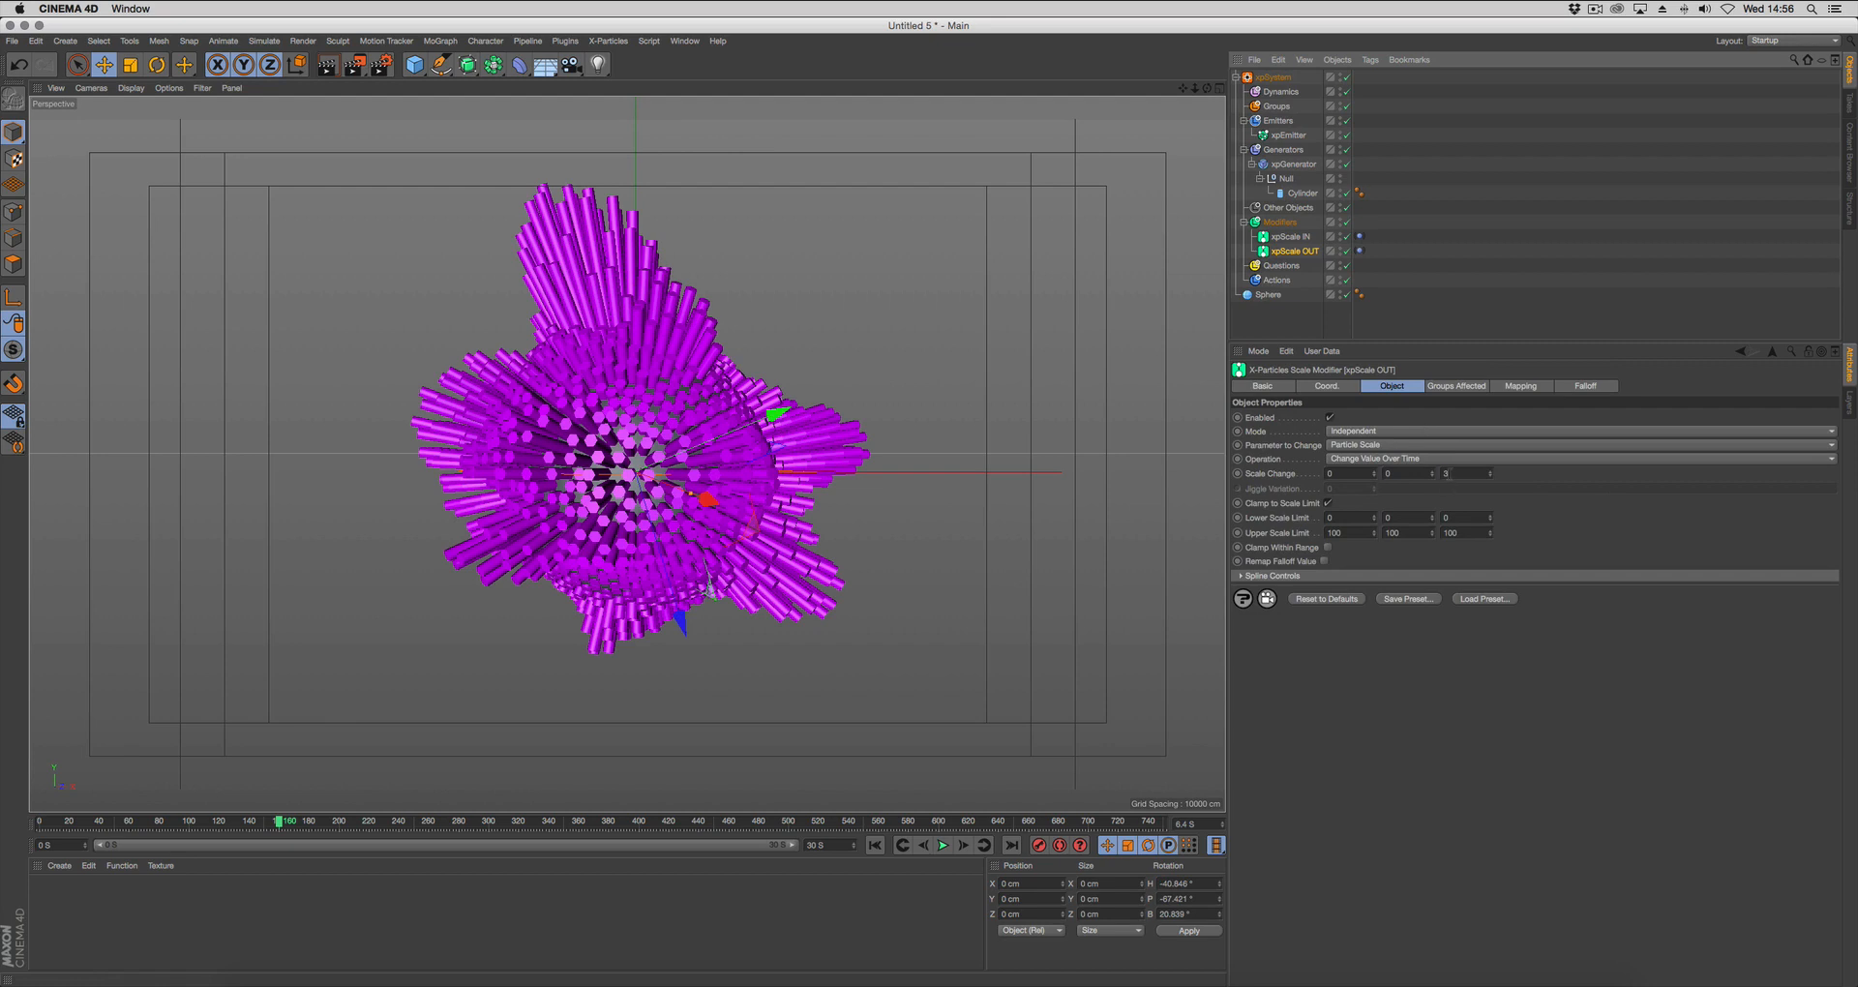
click(1443, 474)
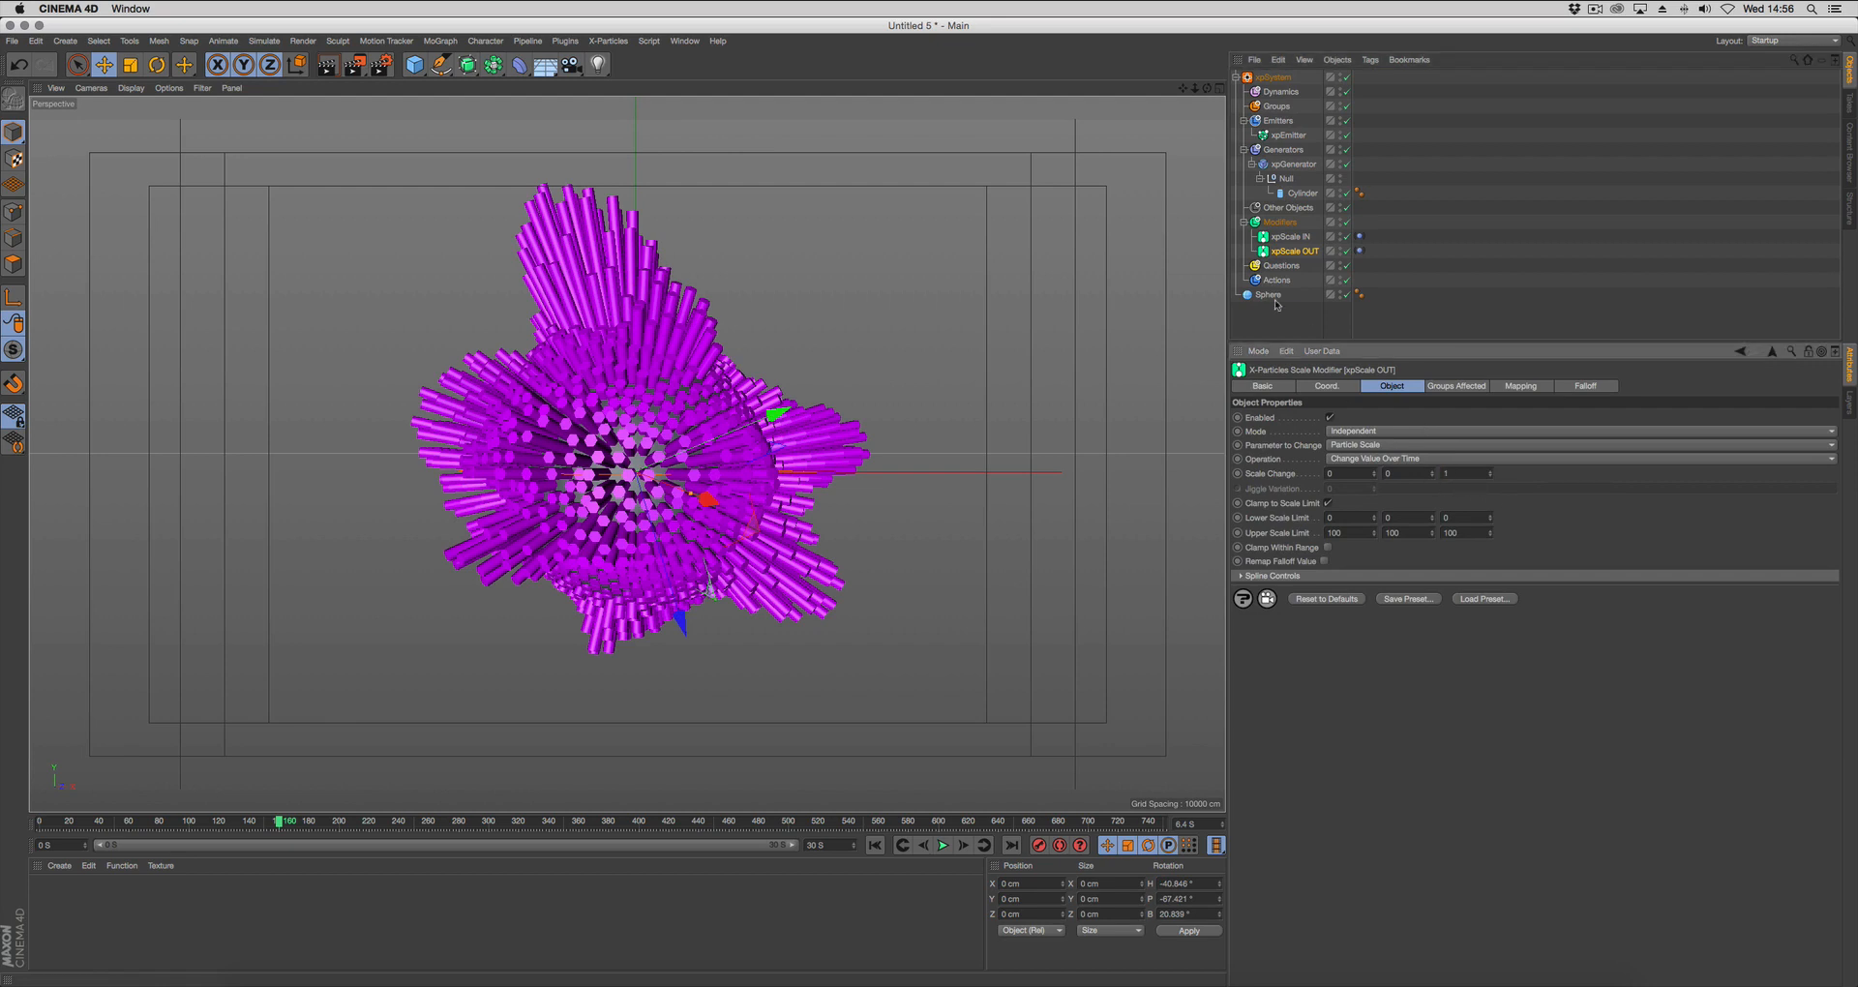
click(1290, 236)
click(1446, 474)
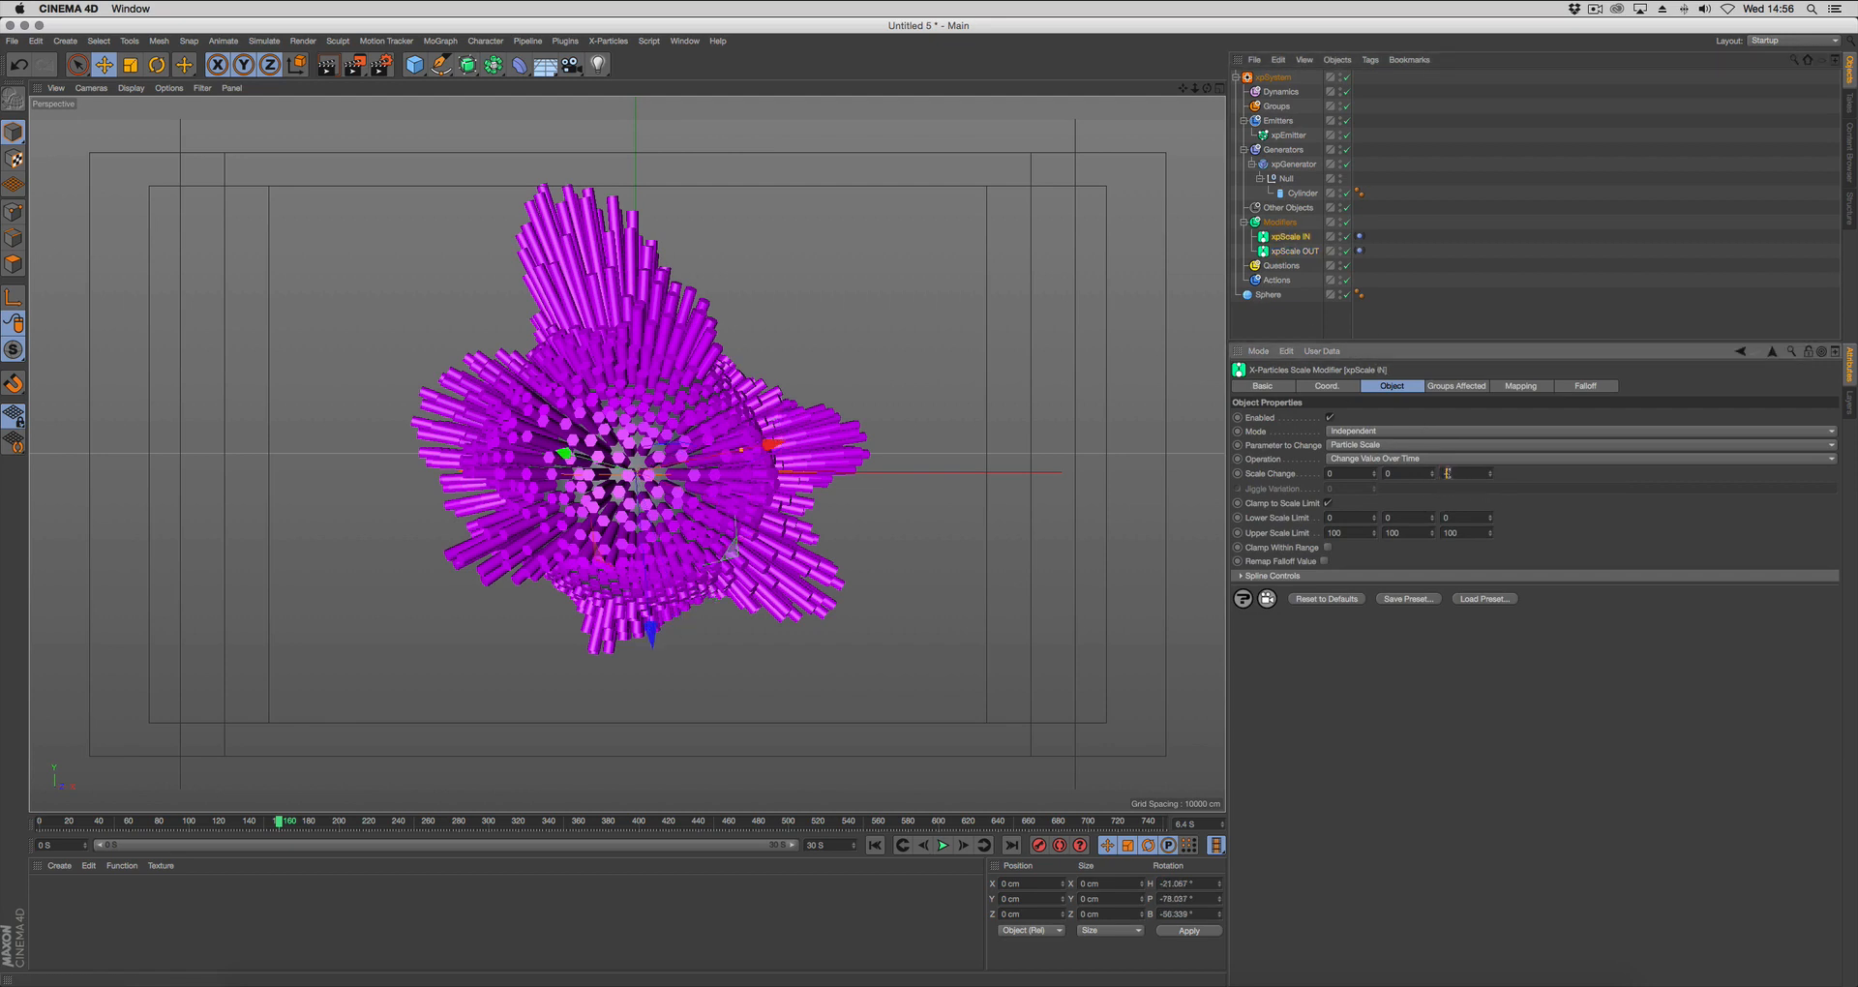
click(874, 845)
click(943, 846)
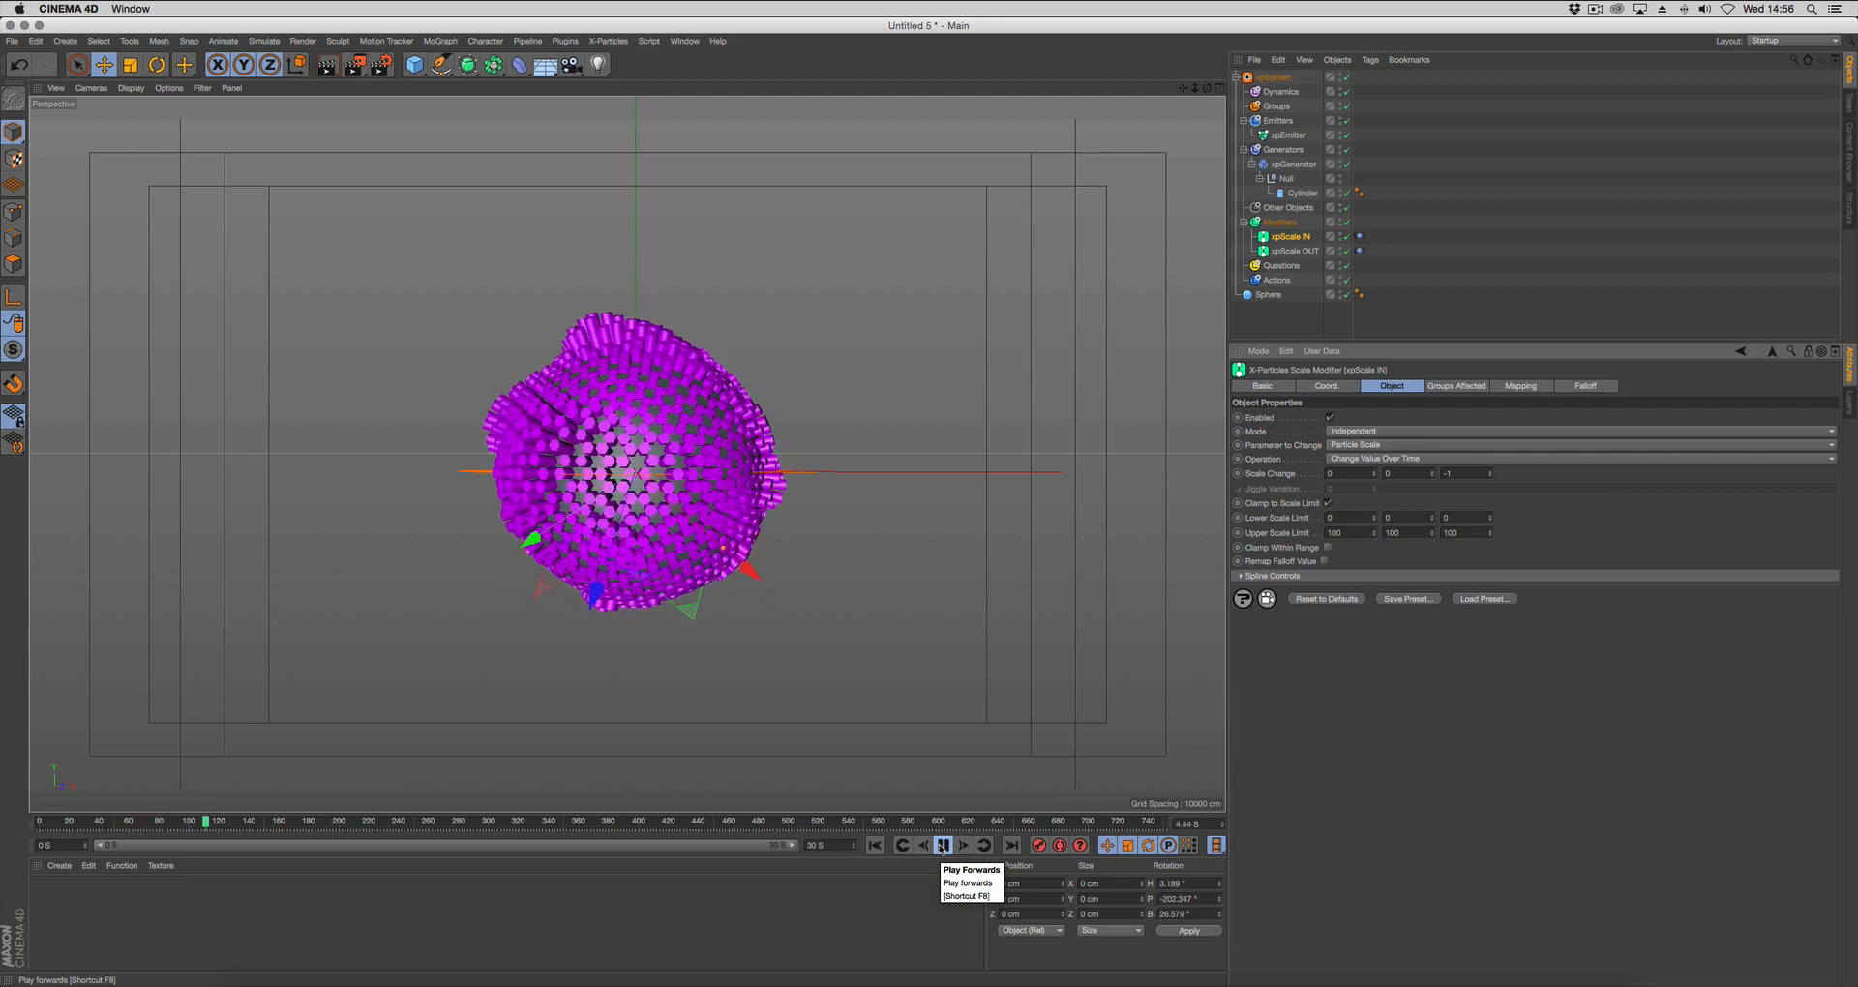
click(943, 846)
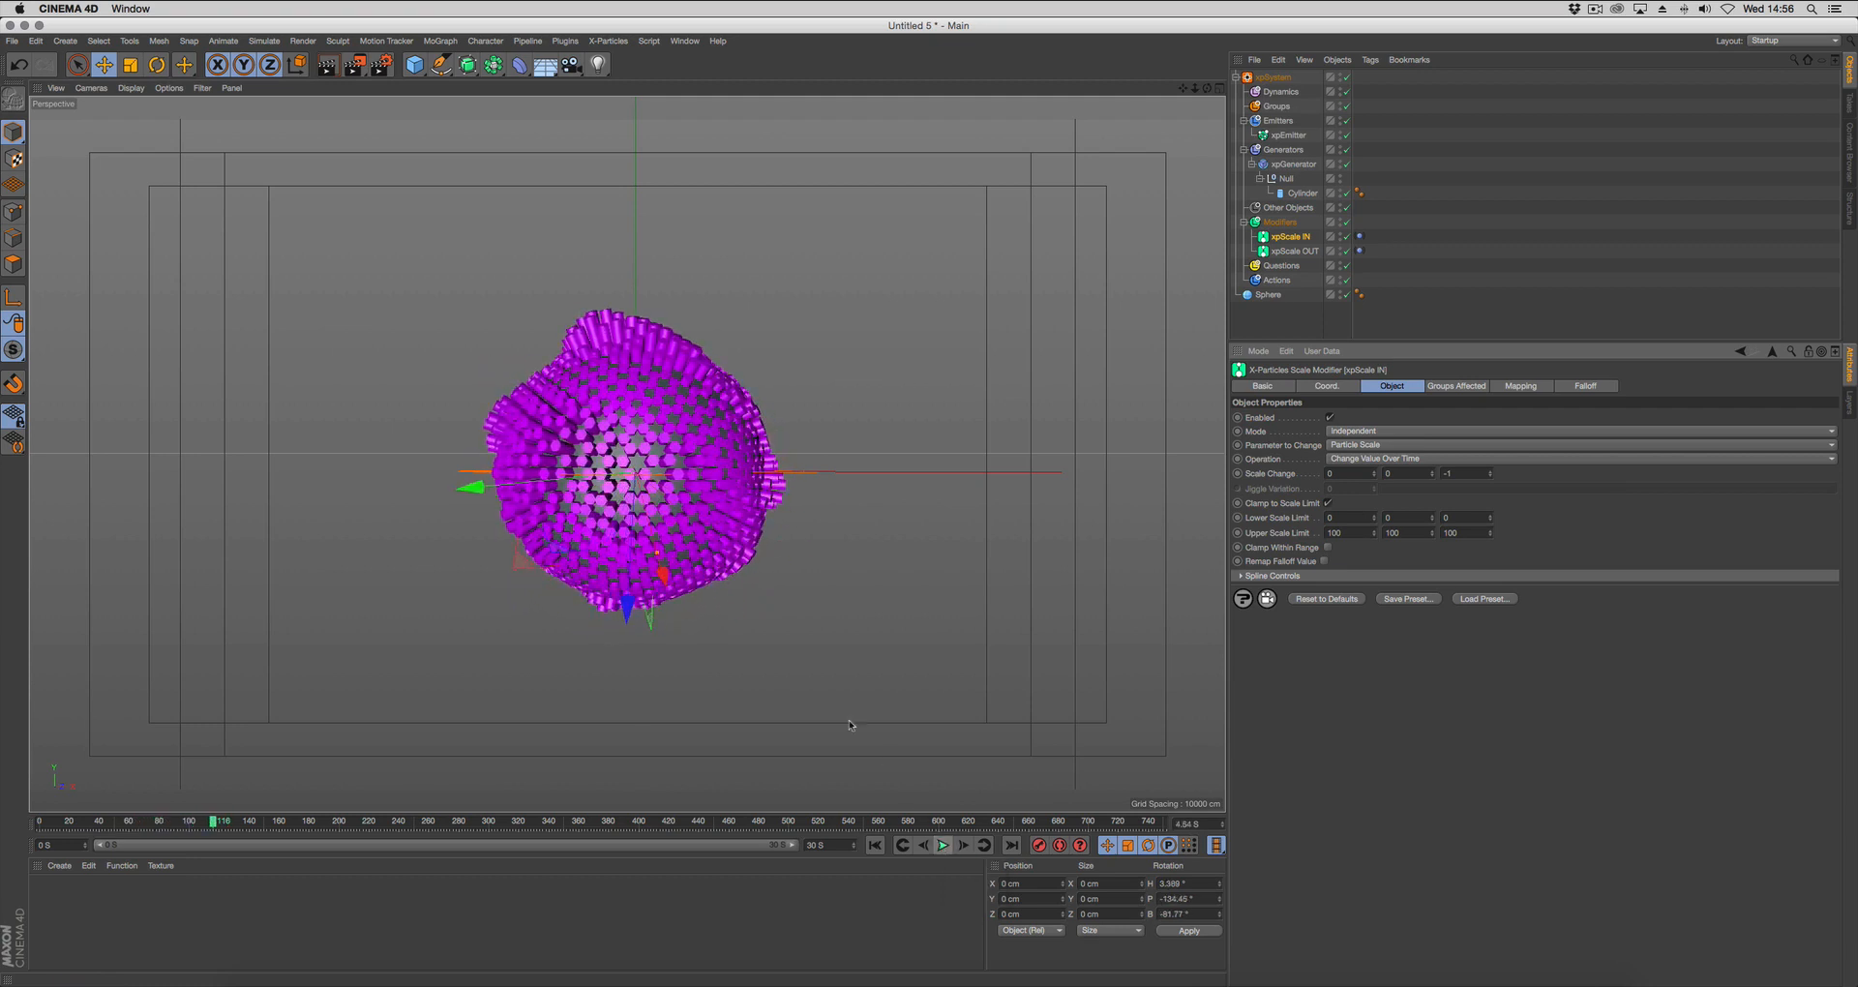
Set the Cylinder's height to 1 cm and play the animation from the start frame.
click(1300, 194)
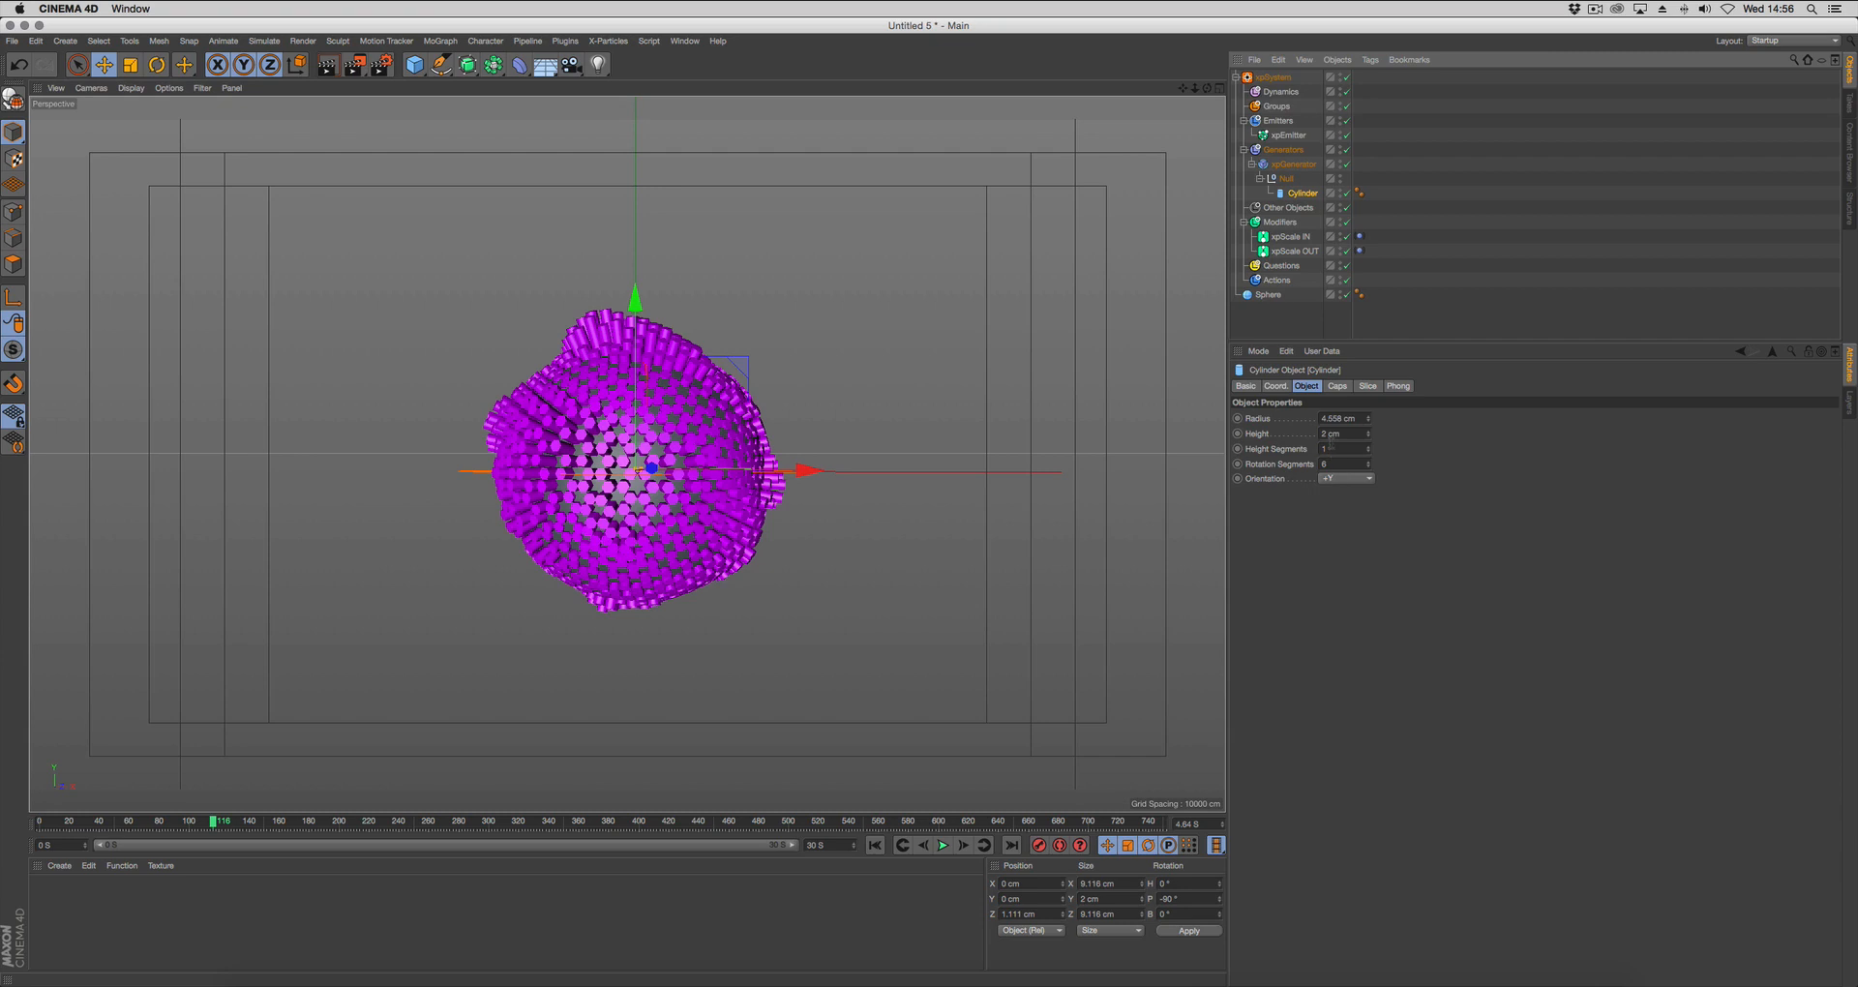
double_click(1350, 434)
text(1)
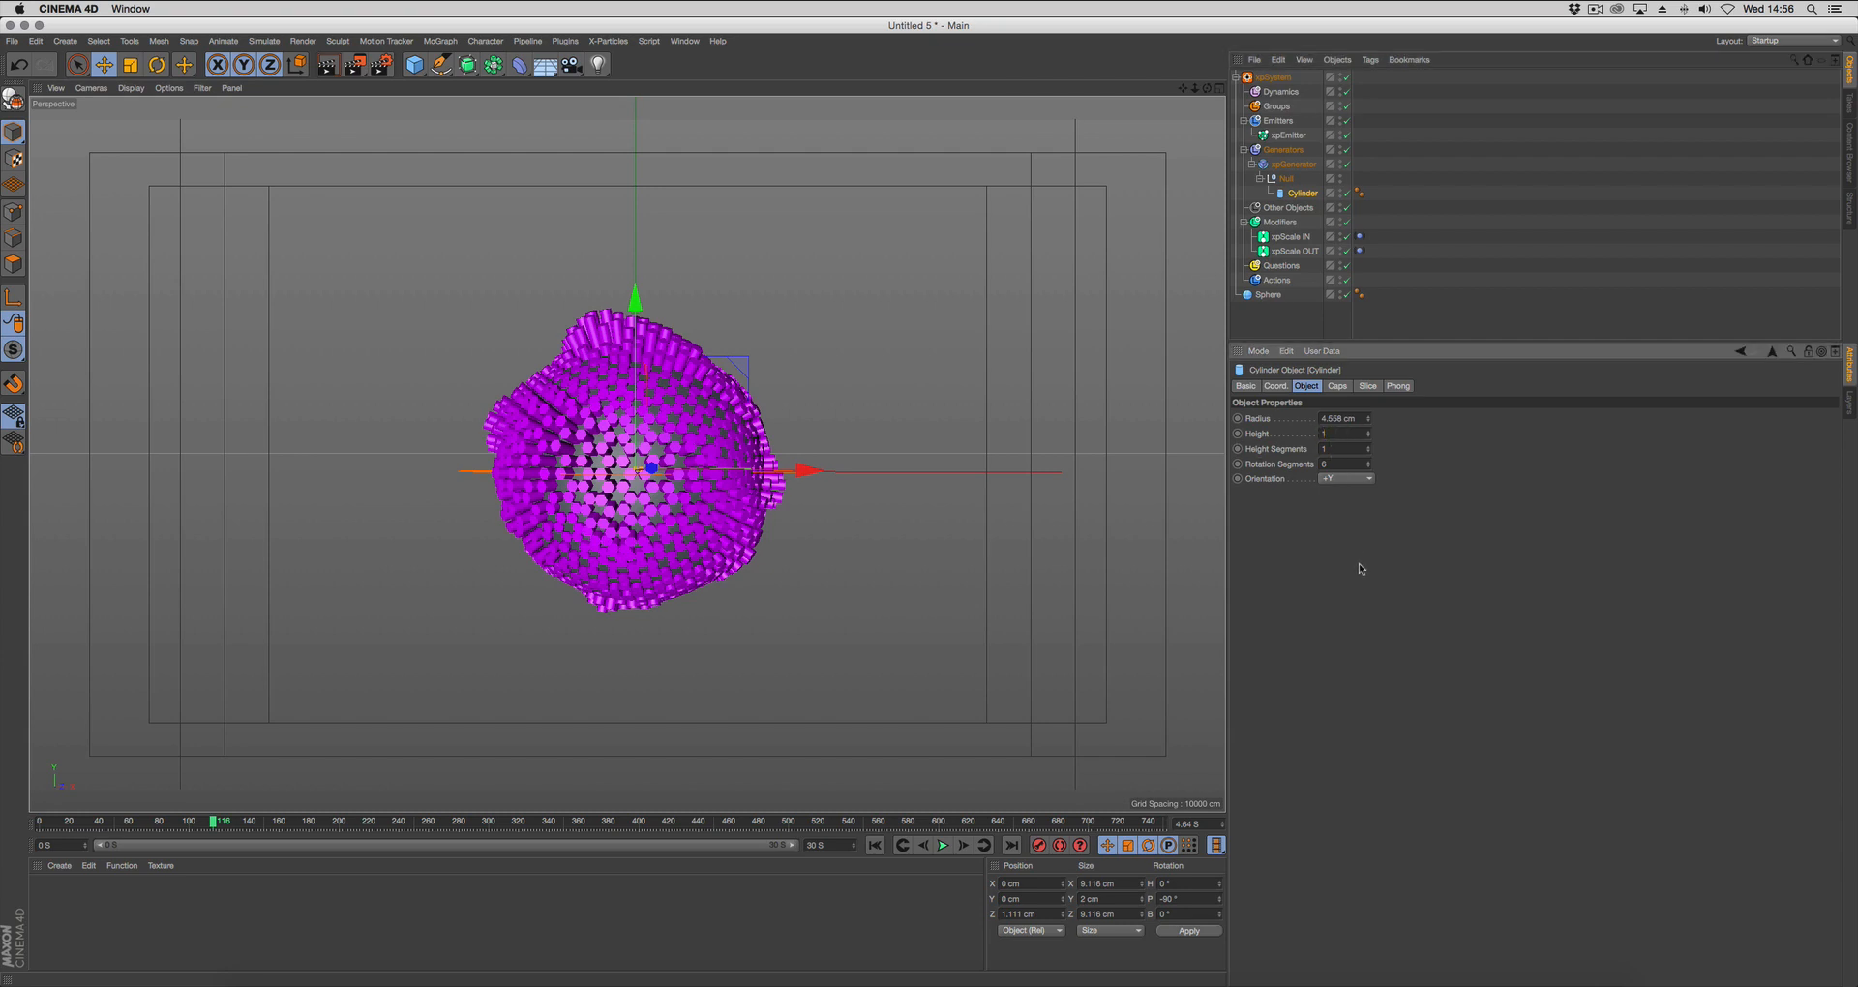
key(Return)
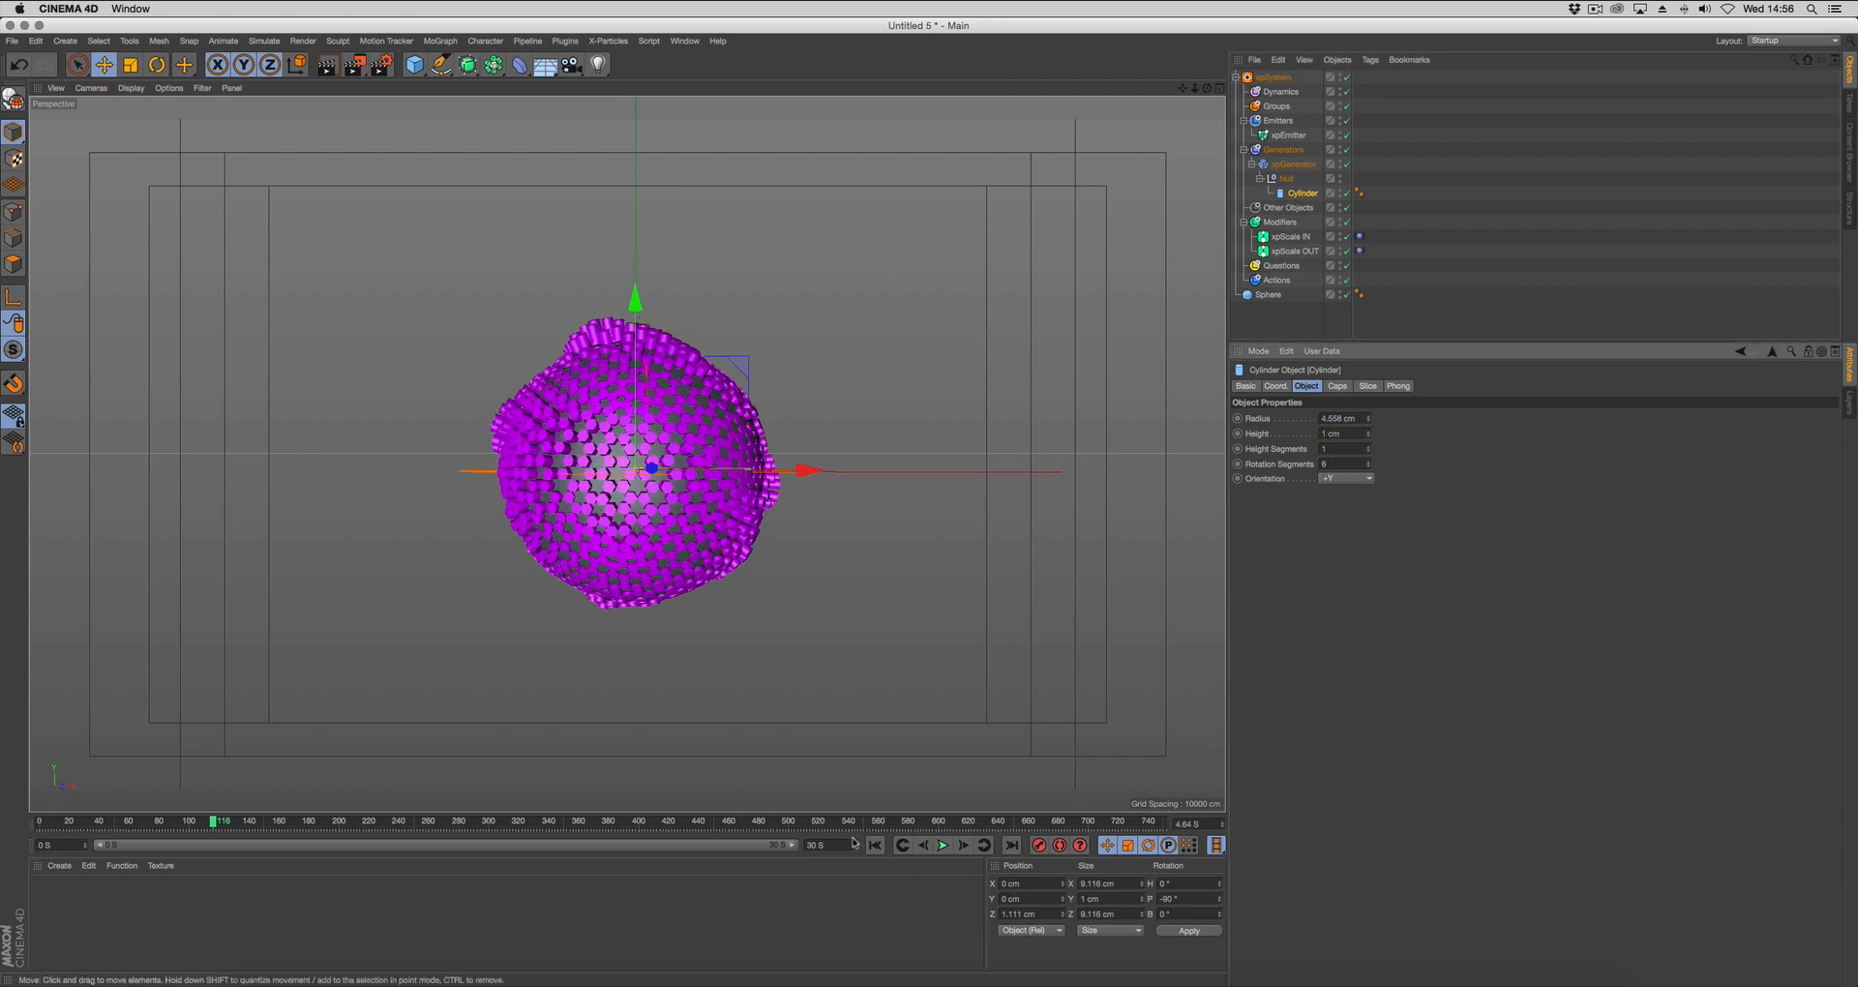
click(875, 845)
click(943, 845)
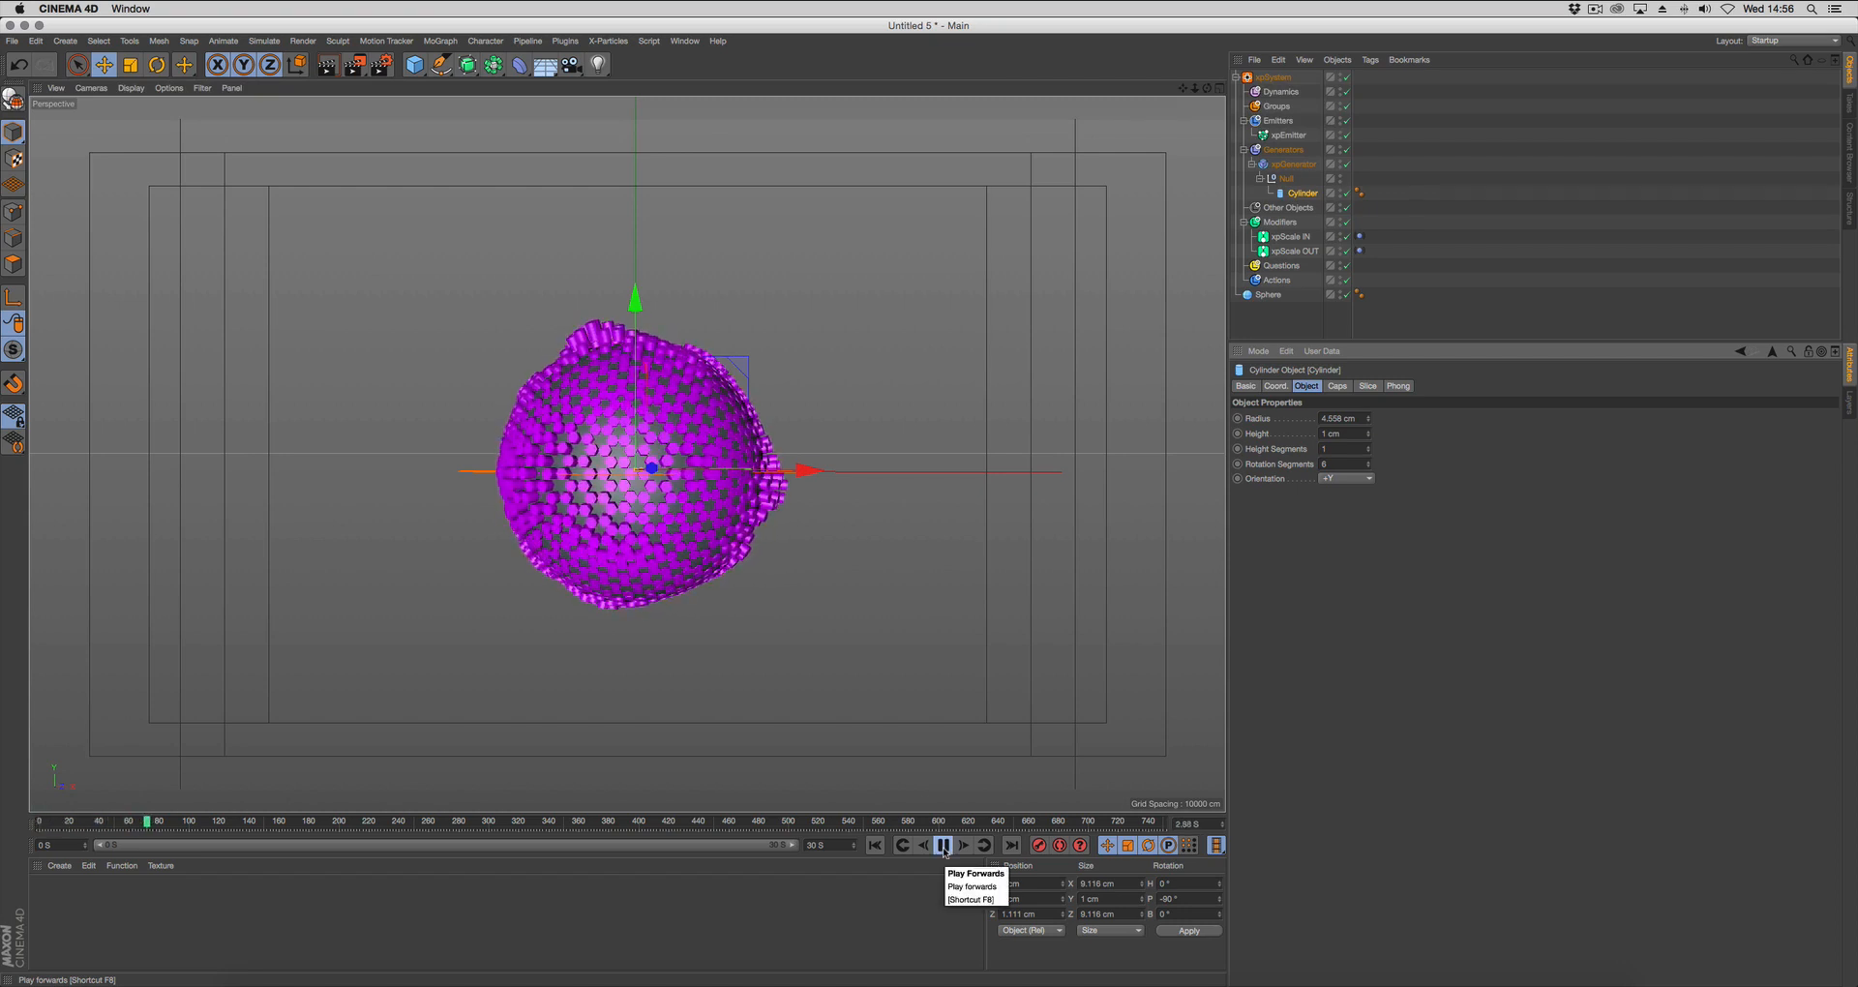
click(943, 846)
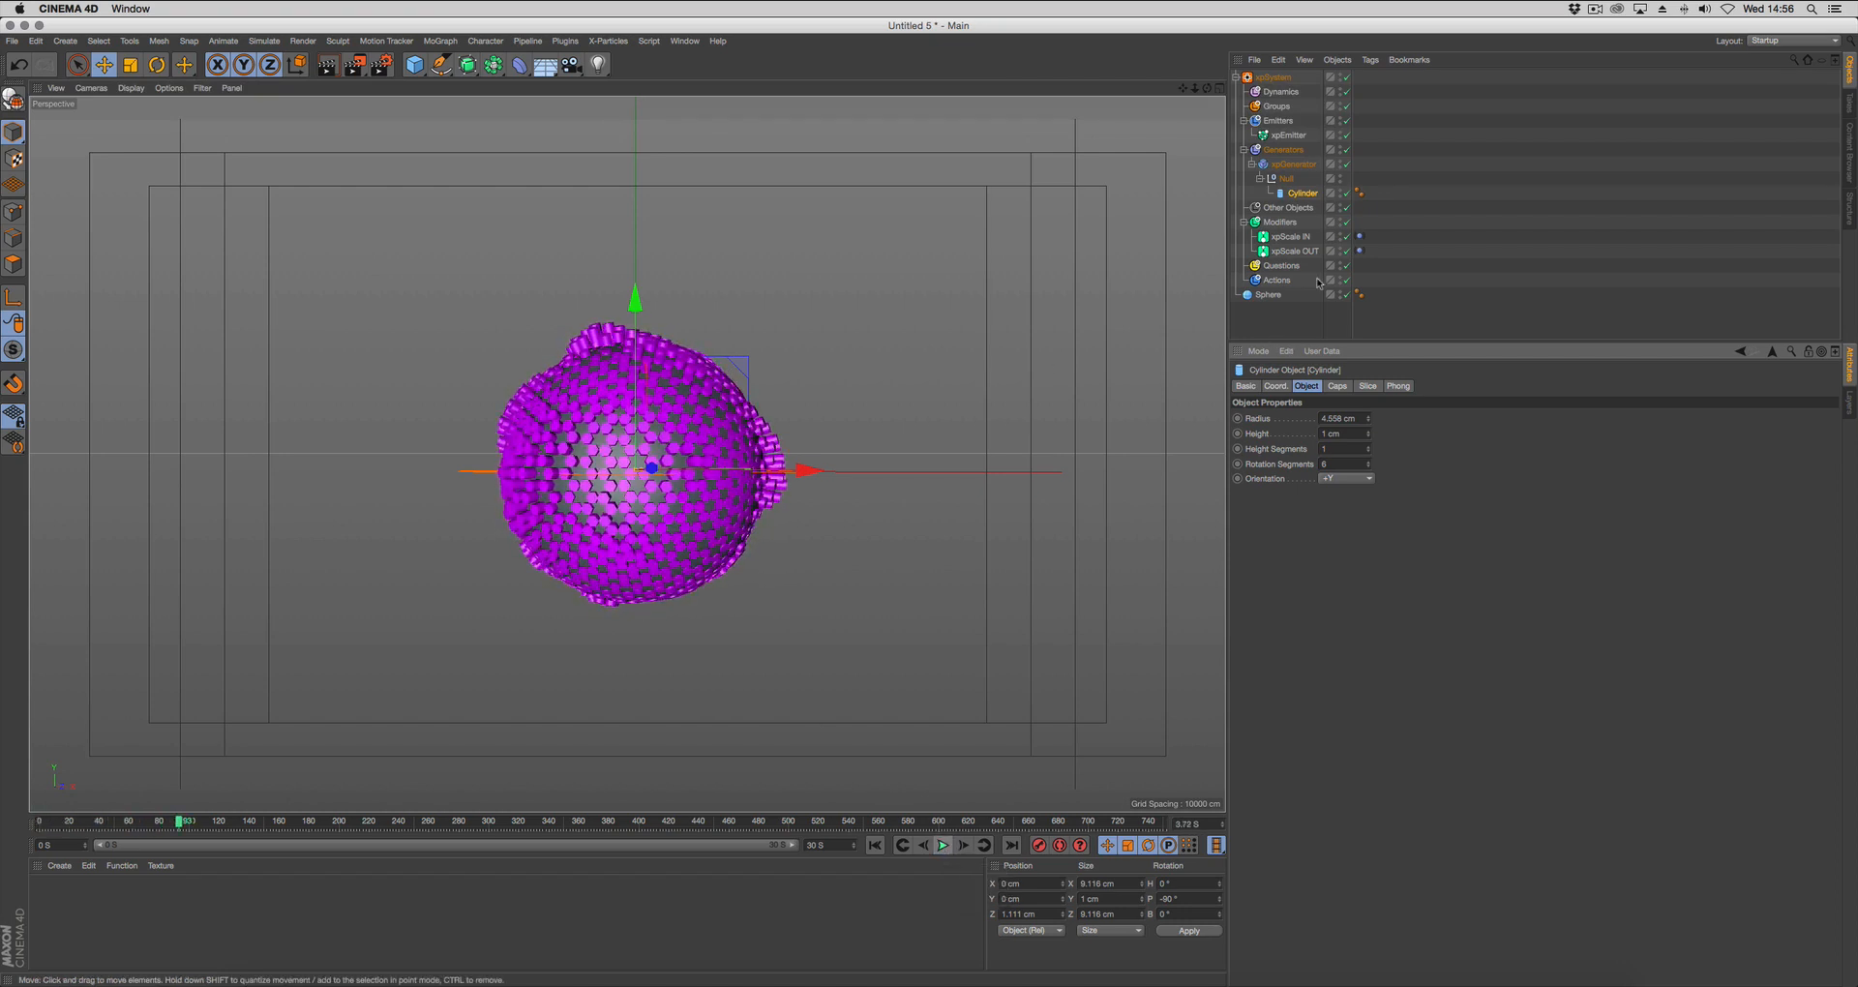
Set the third scale change value to 1.5 on xpScale OUT and -1.5 on xpScale IN, and replay the animation from the start.
drag(1318, 236, 1301, 252)
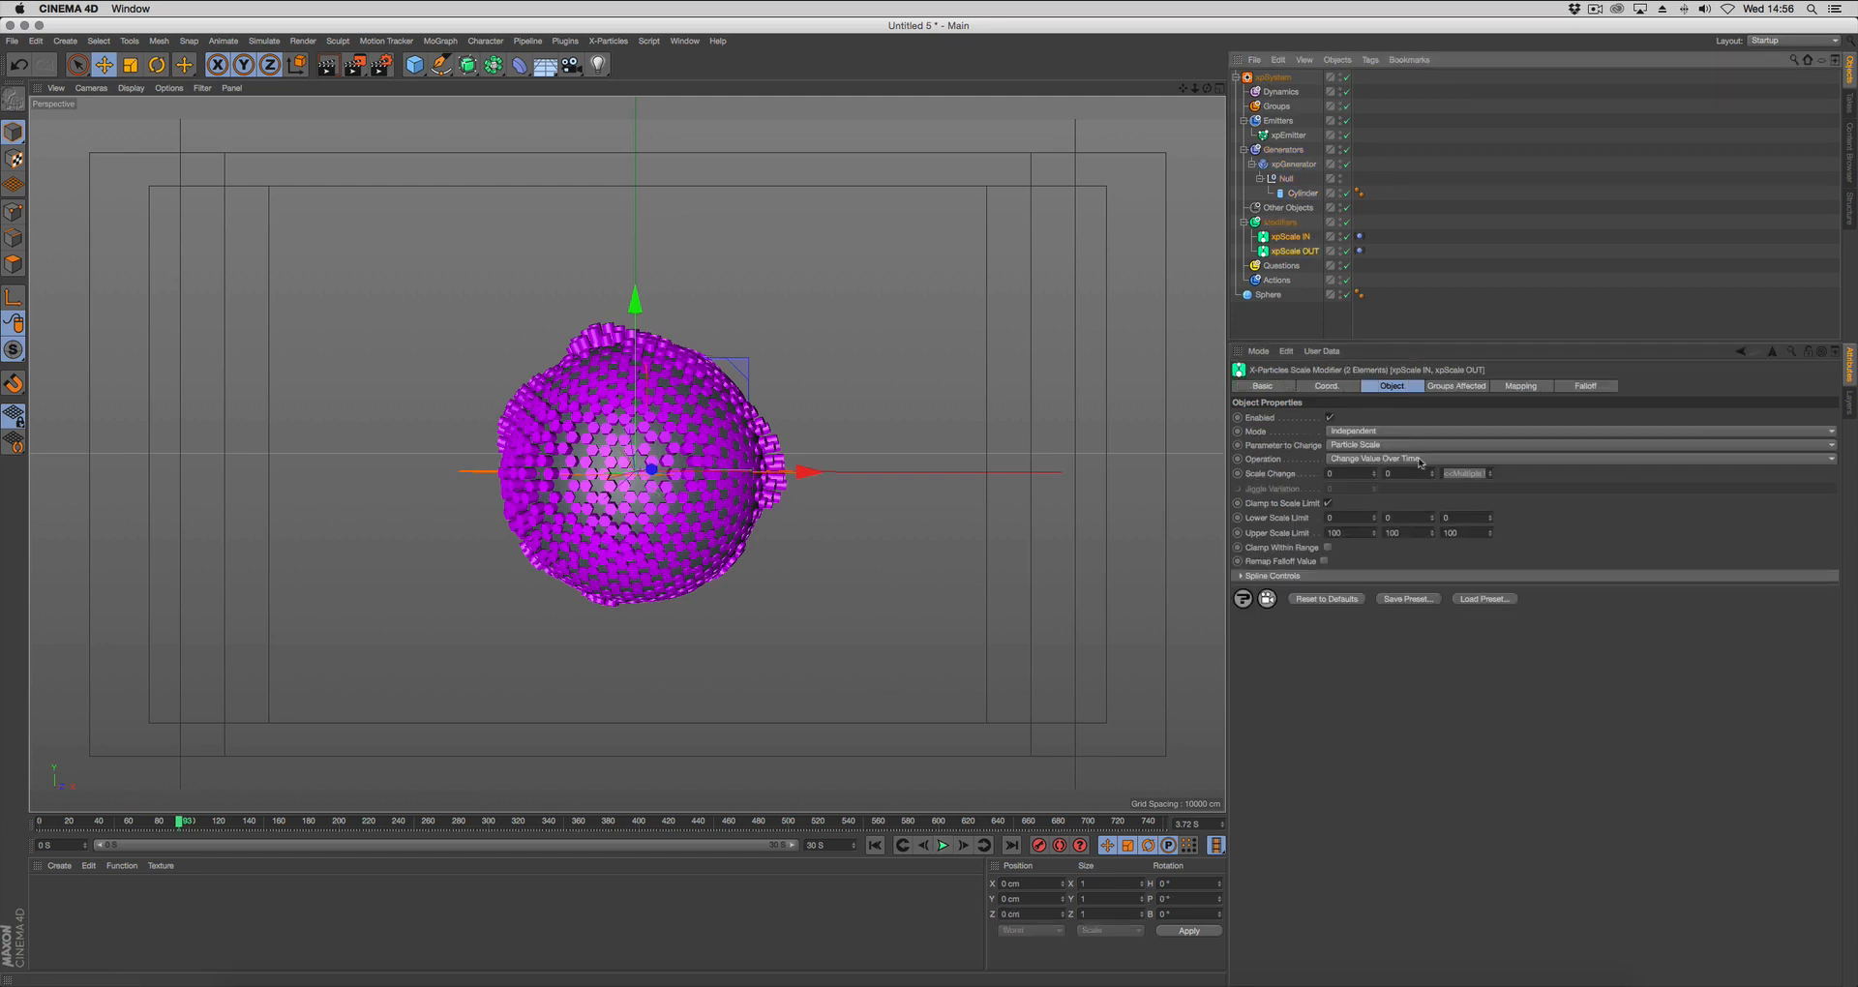
click(1308, 252)
click(1456, 474)
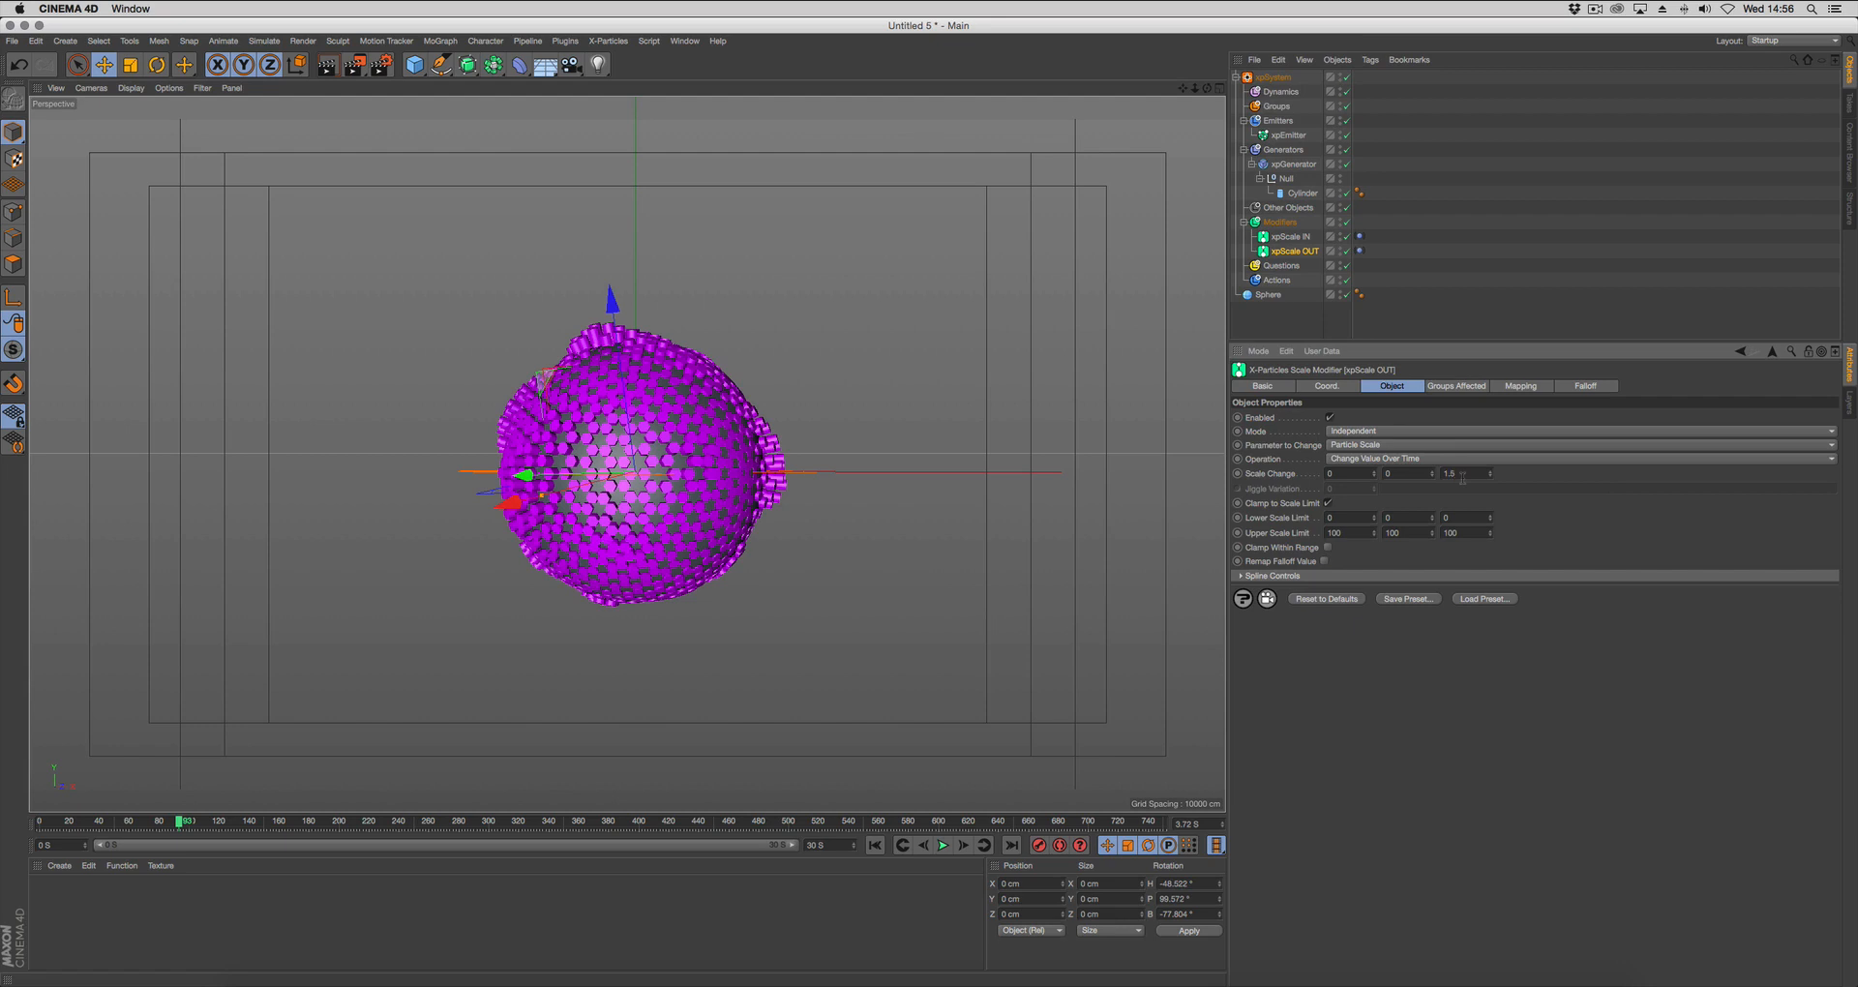
click(1296, 238)
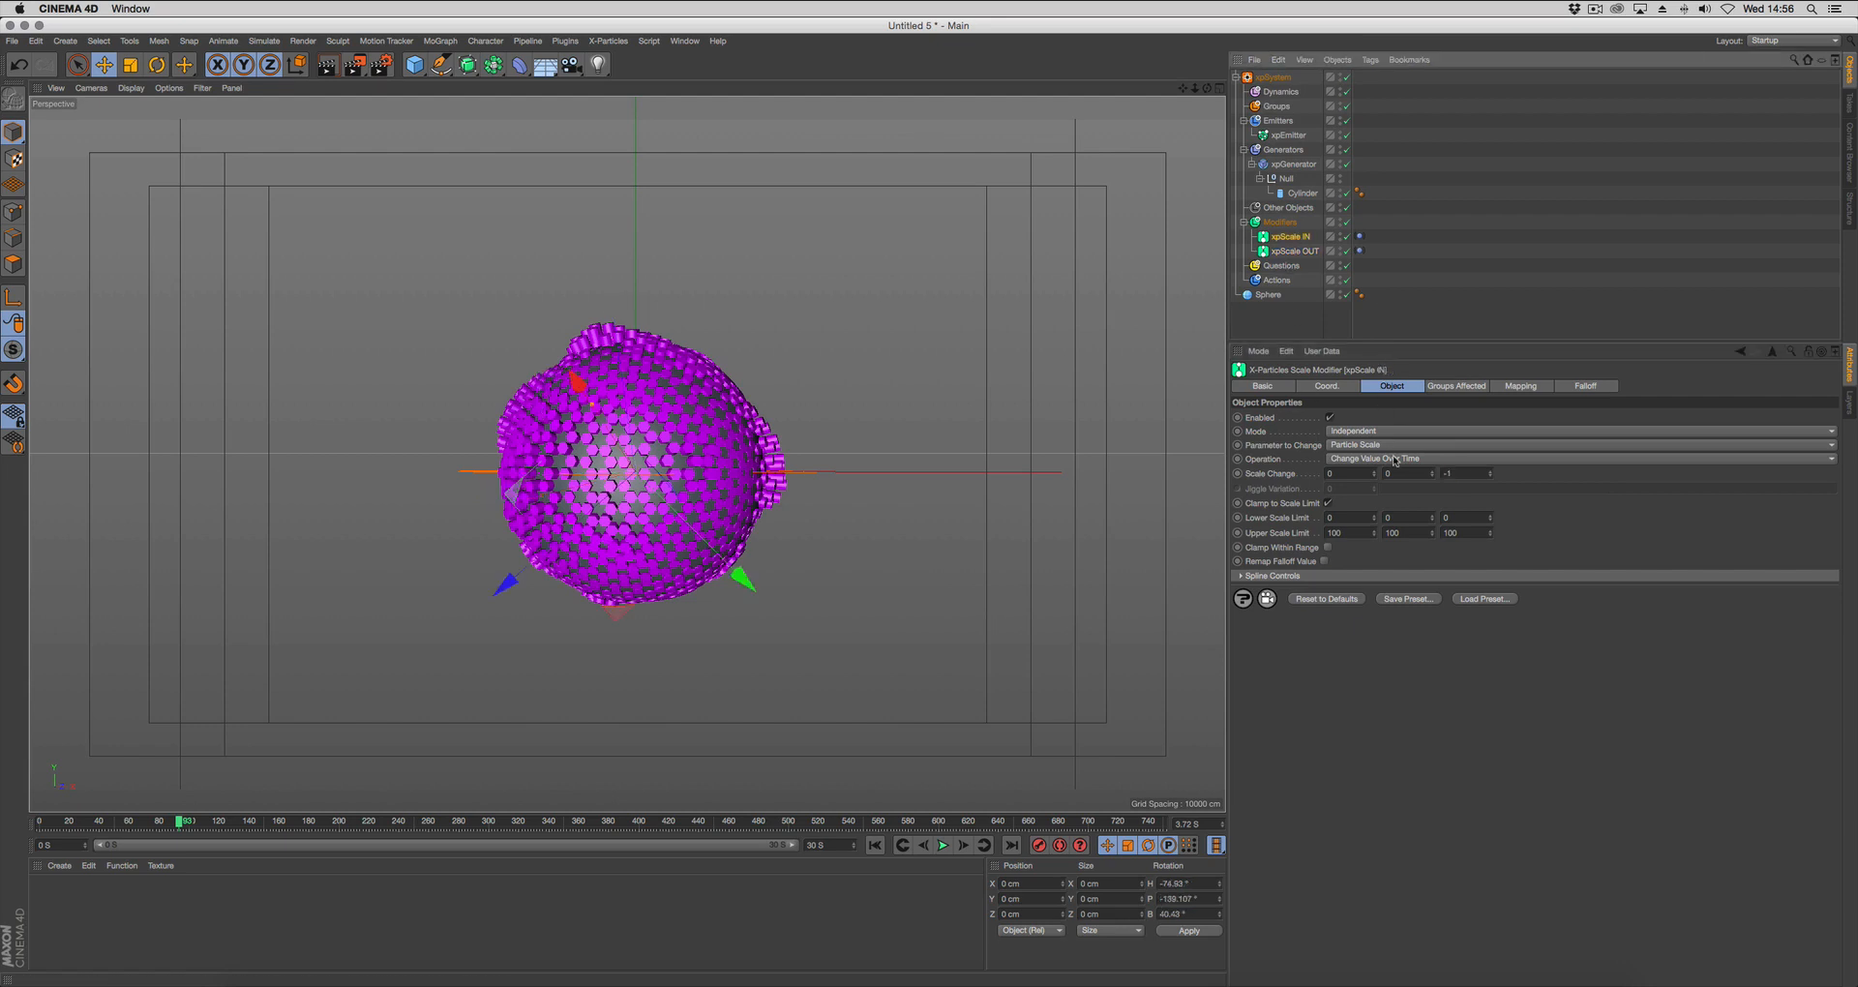
click(1447, 473)
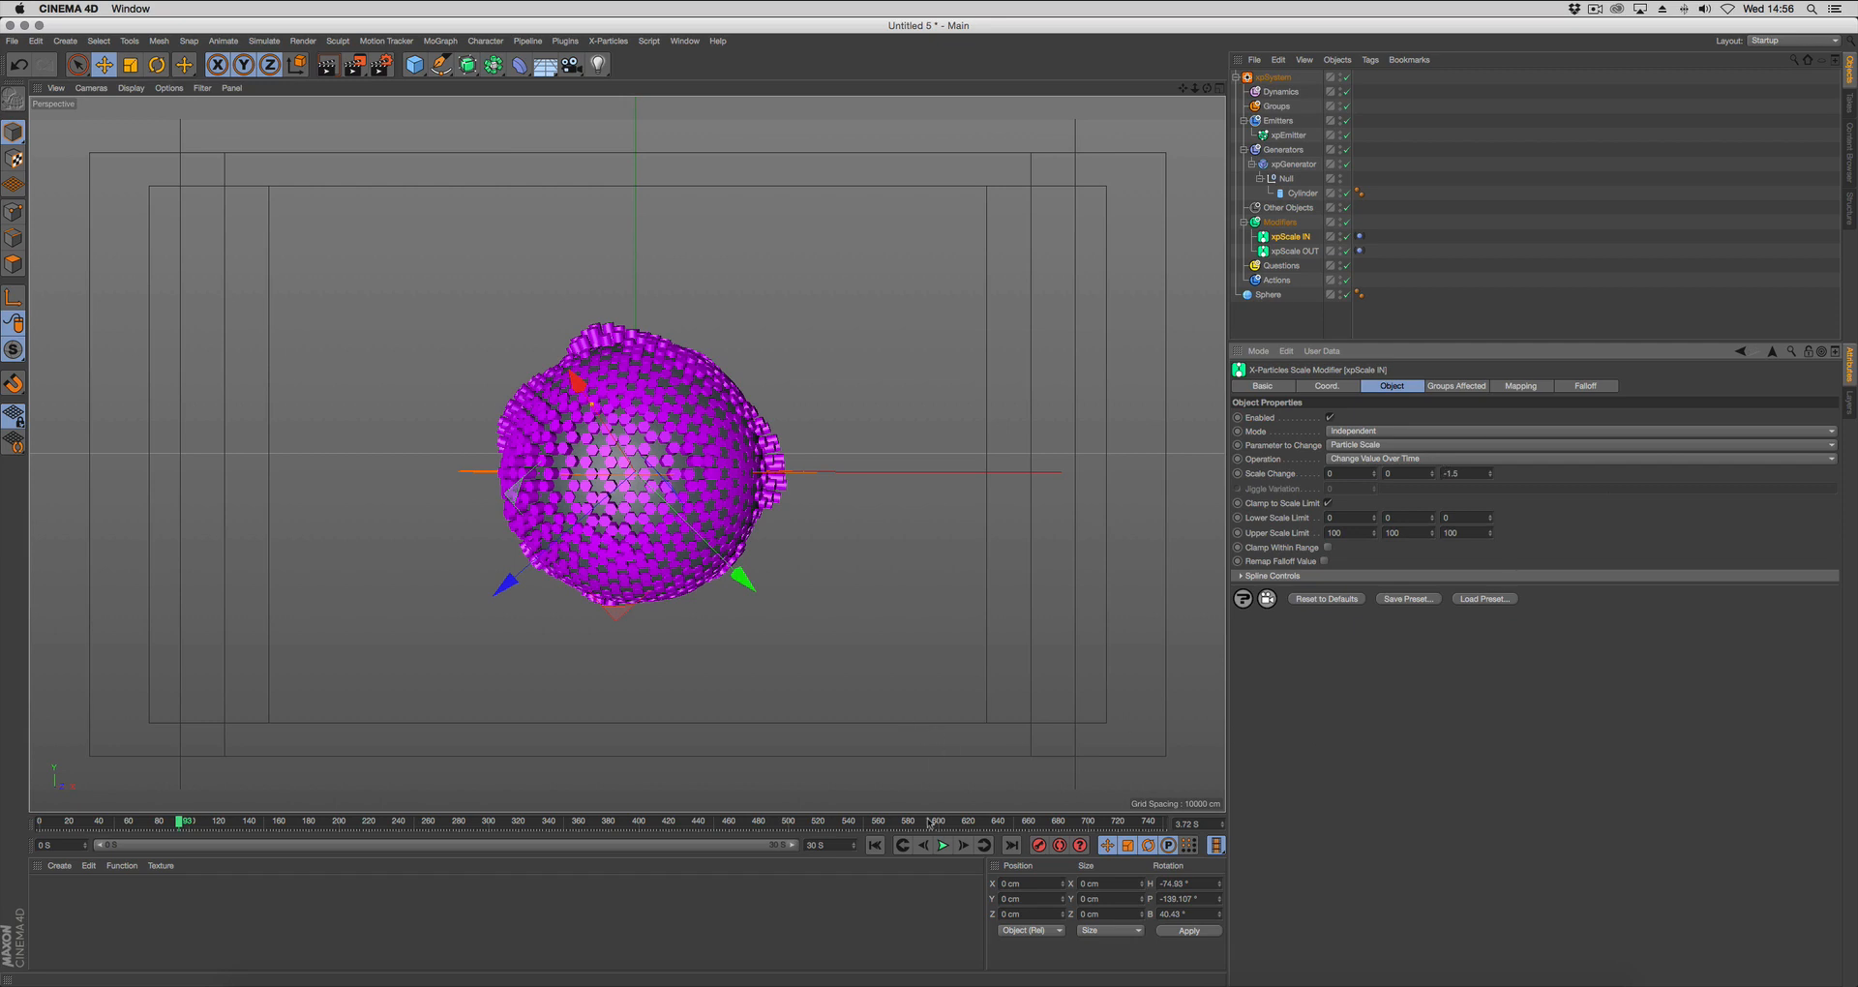
click(874, 845)
click(944, 846)
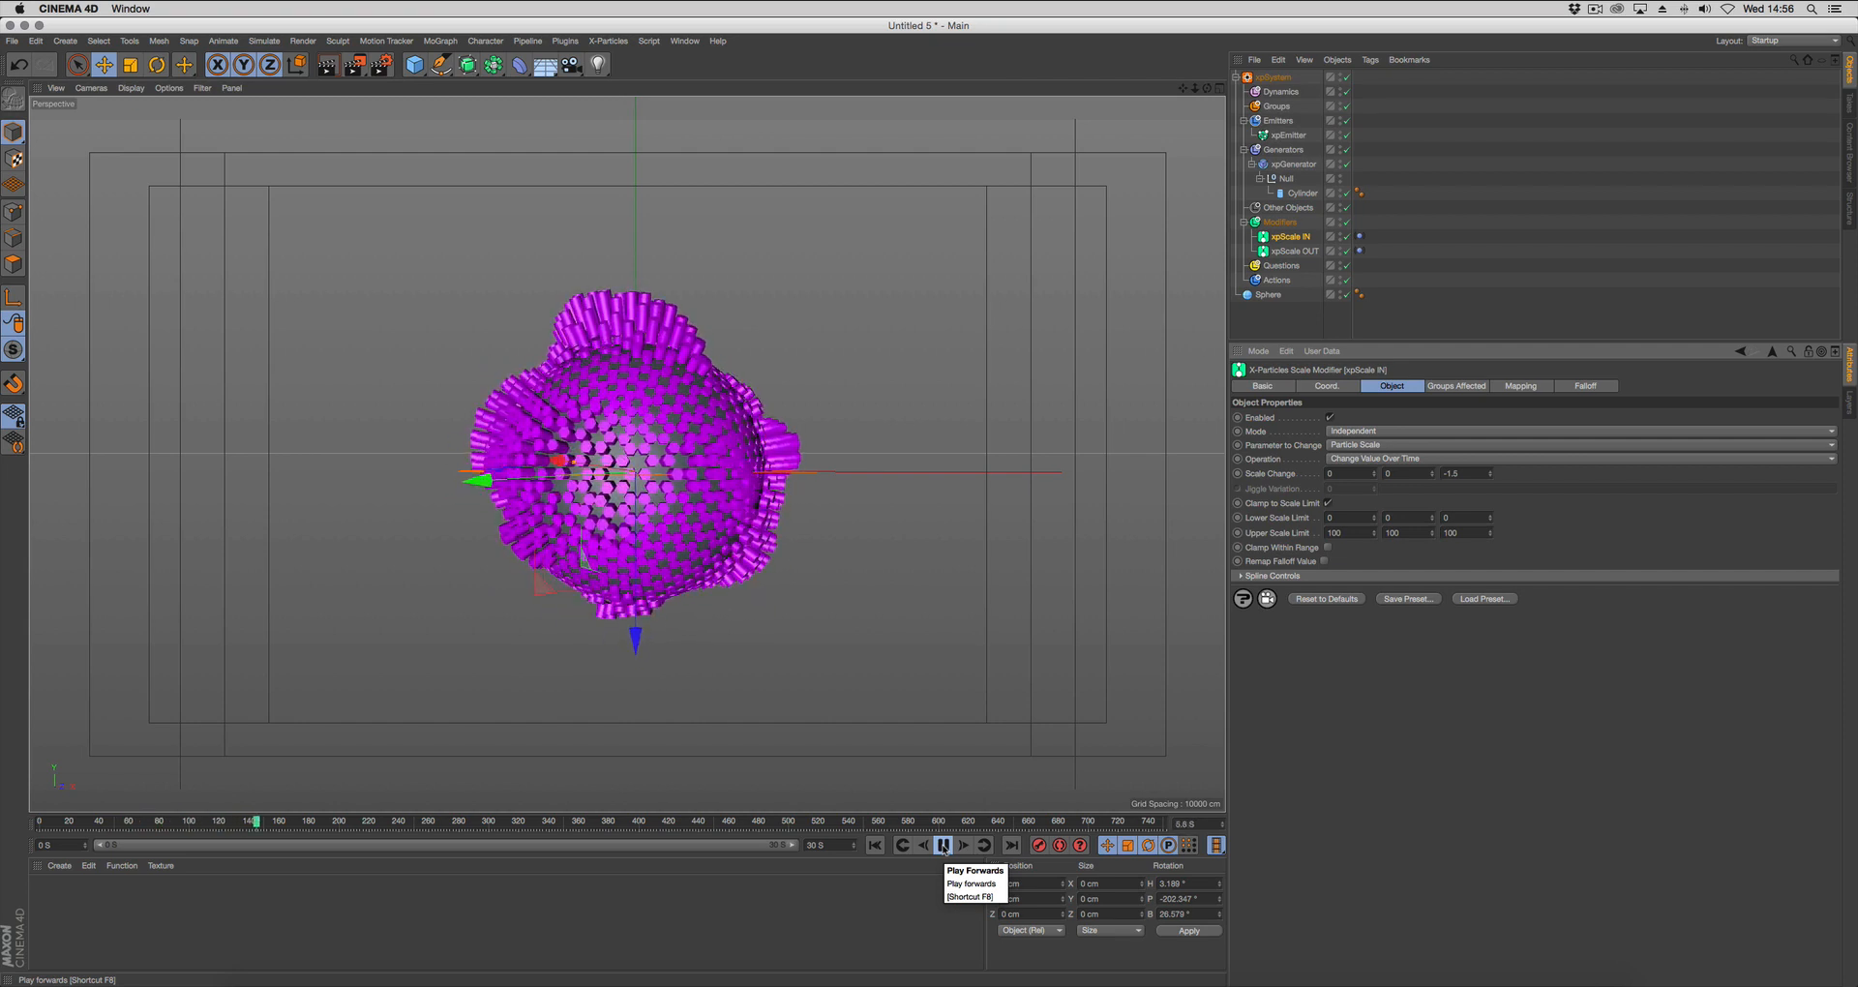
click(944, 848)
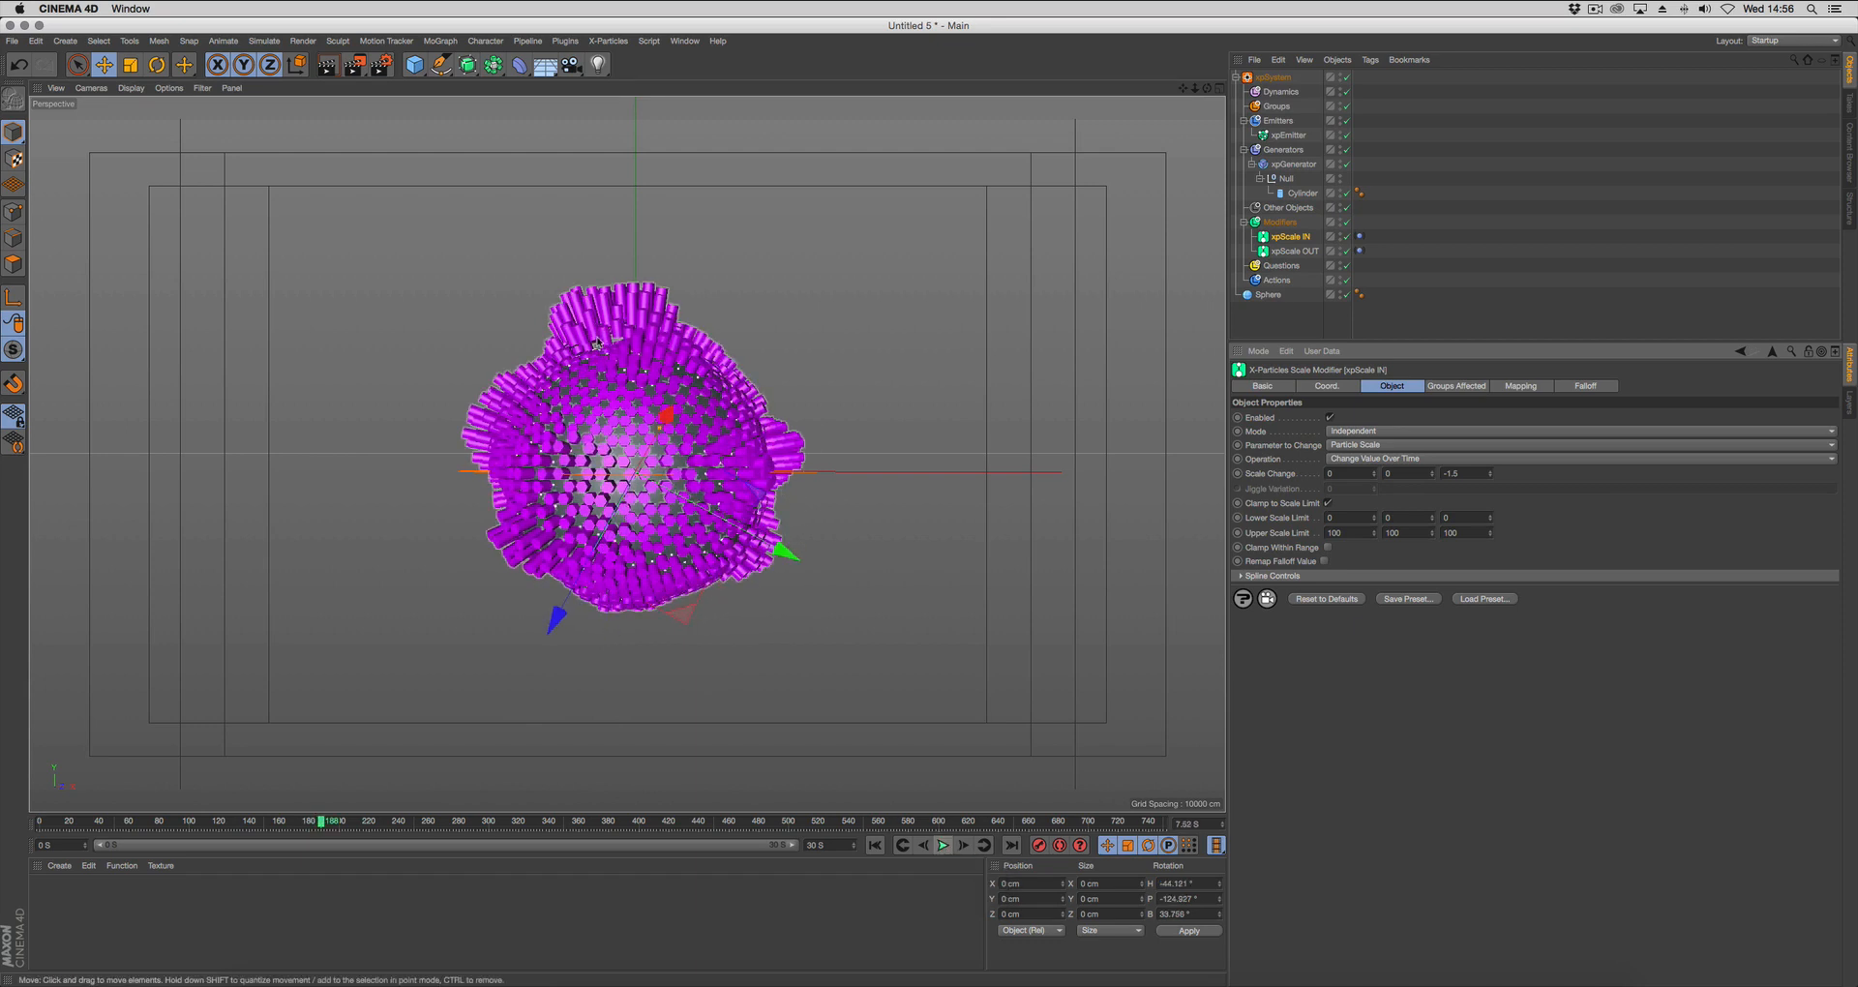
click(1289, 314)
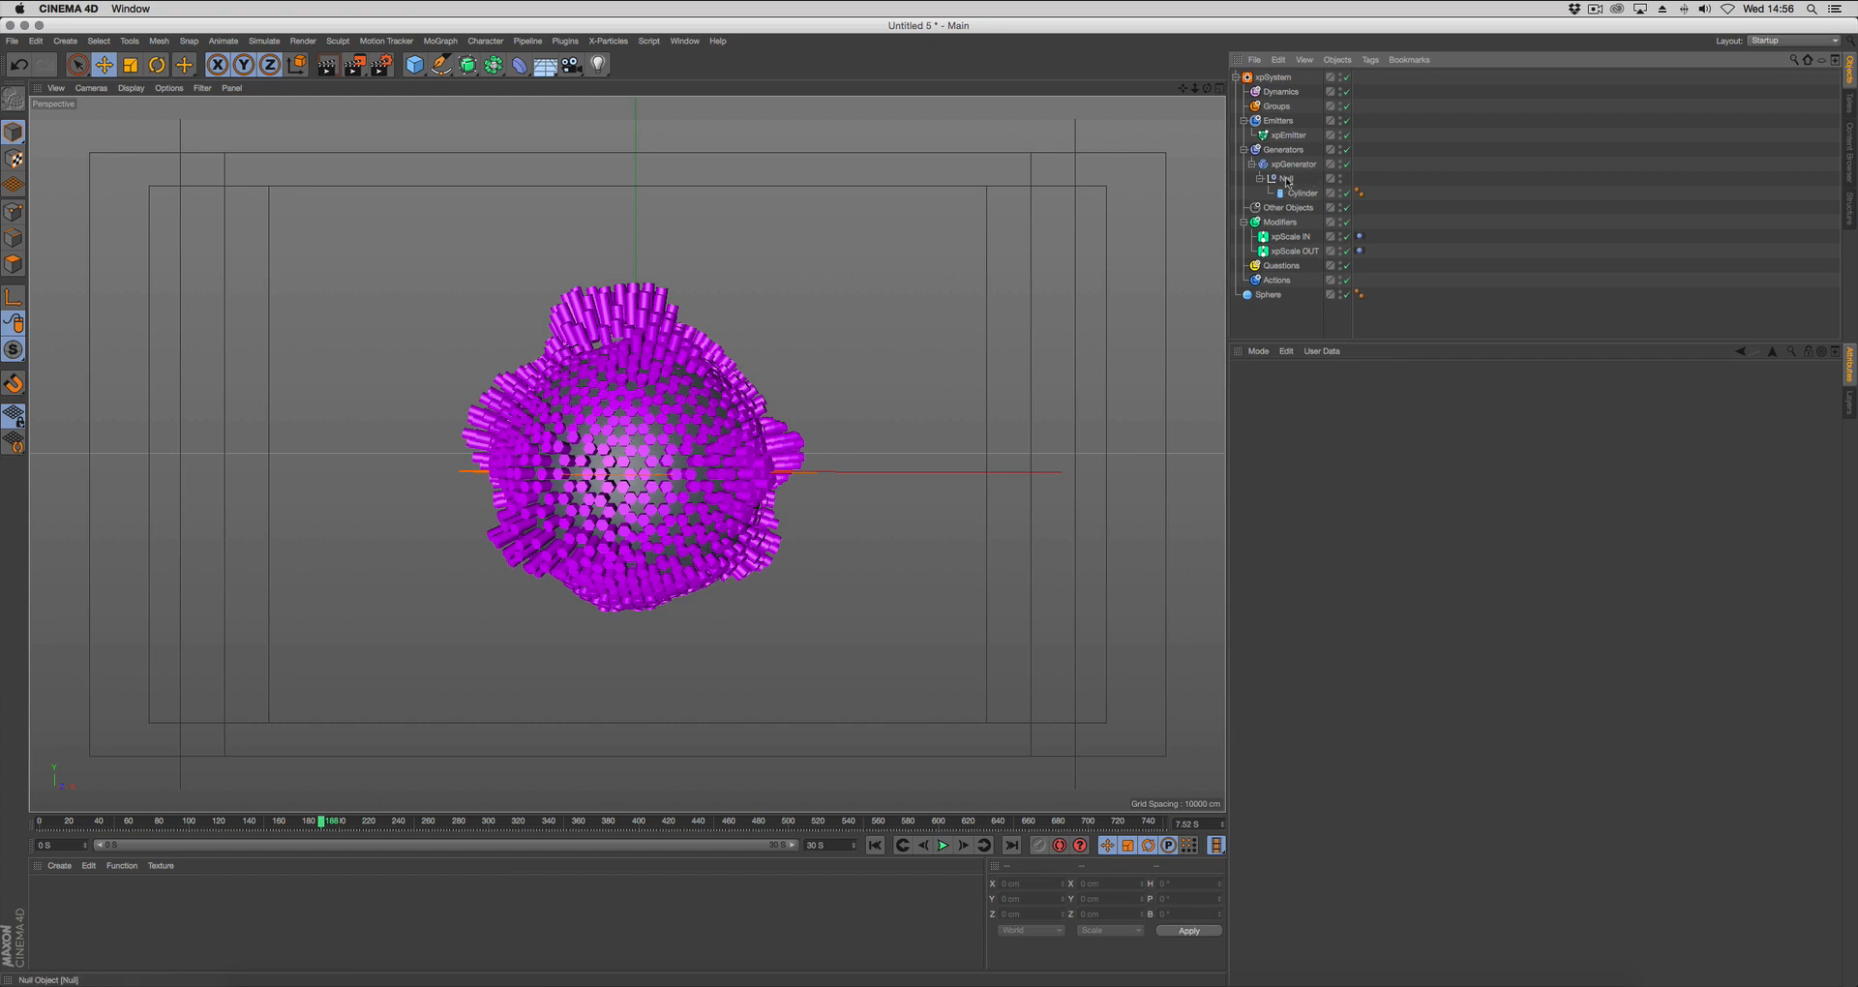
Return to the start frame, disable the Sphere to examine the source cylinder up close, and enable the Sphere again.
click(875, 844)
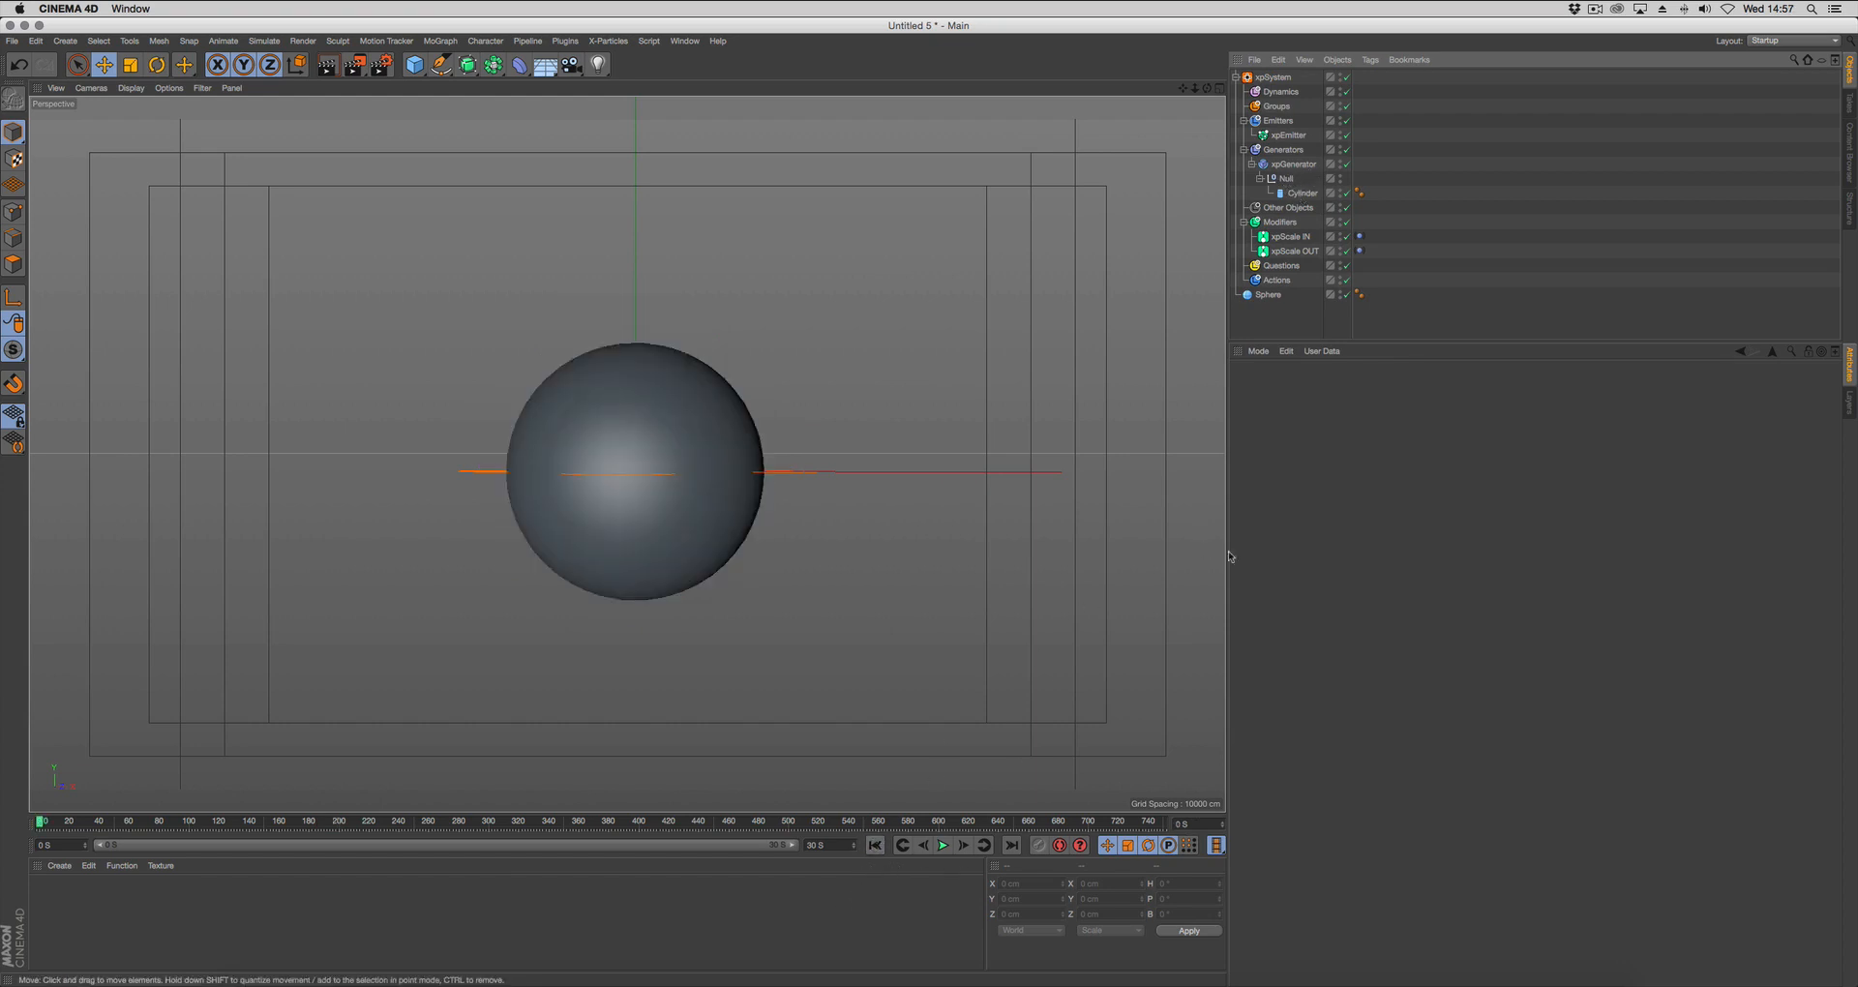
click(1346, 294)
scroll(629, 481, up, 8)
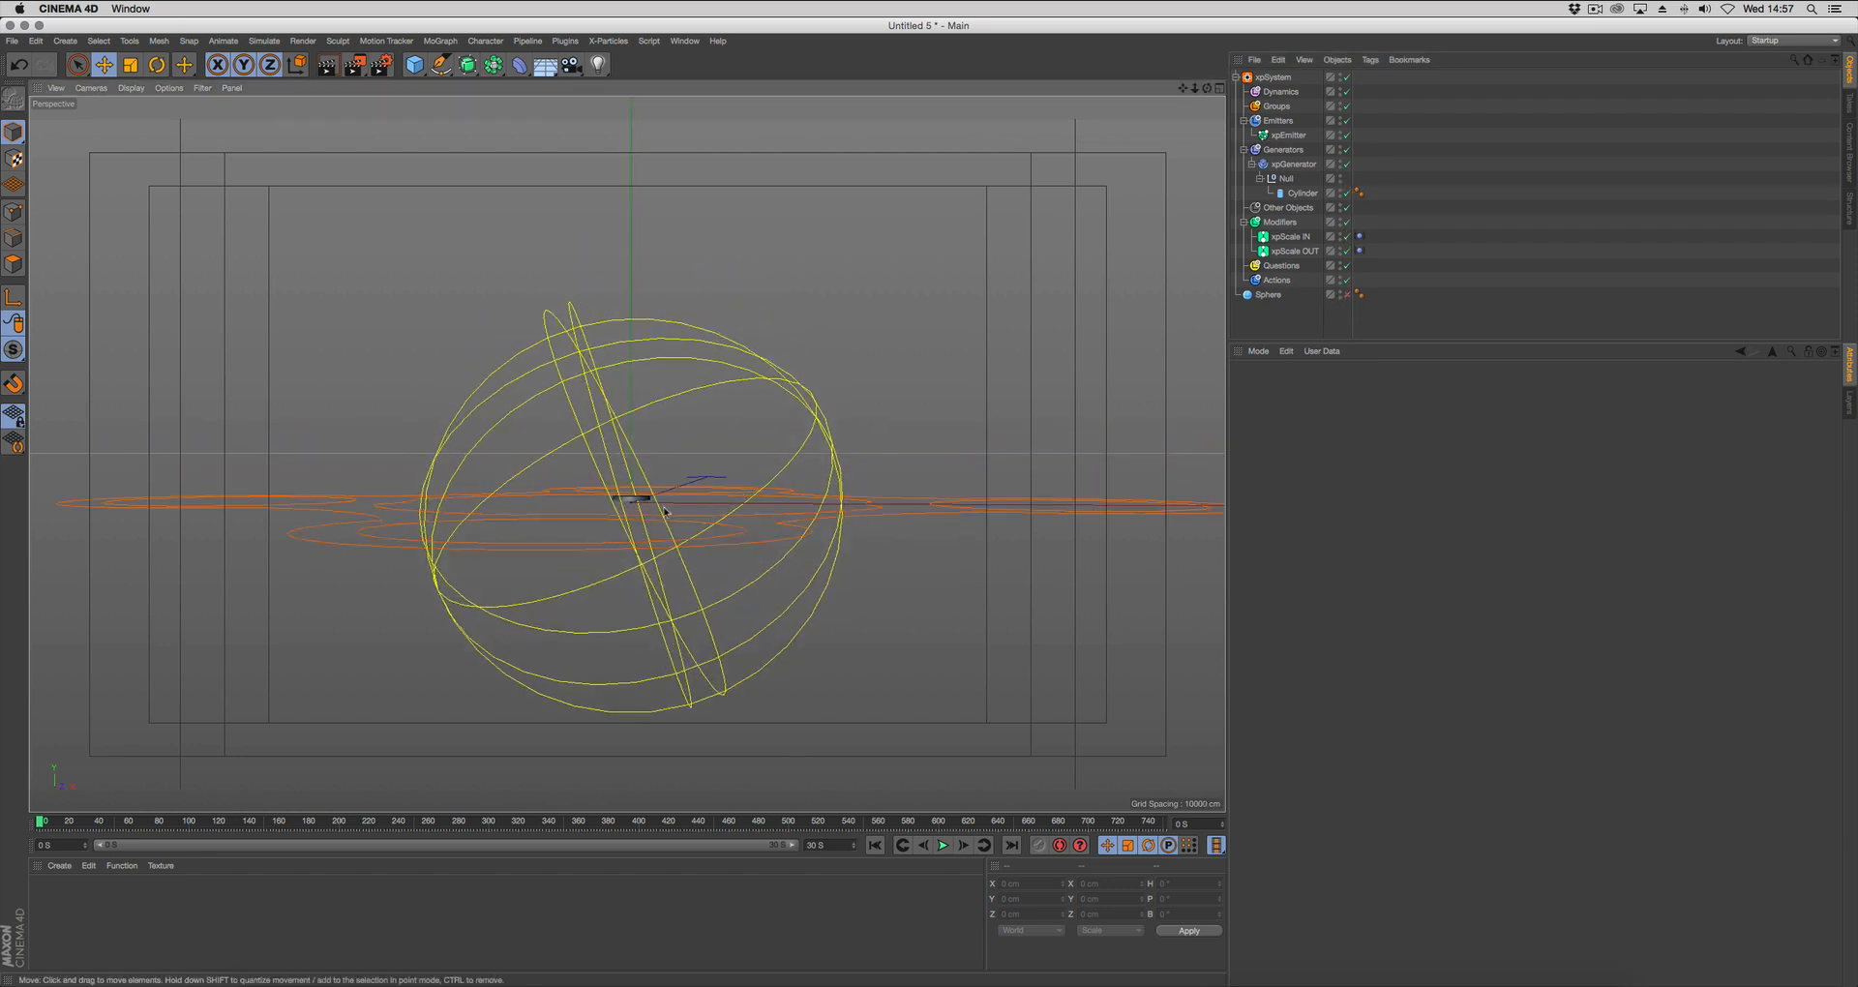
scroll(664, 510, up, 10)
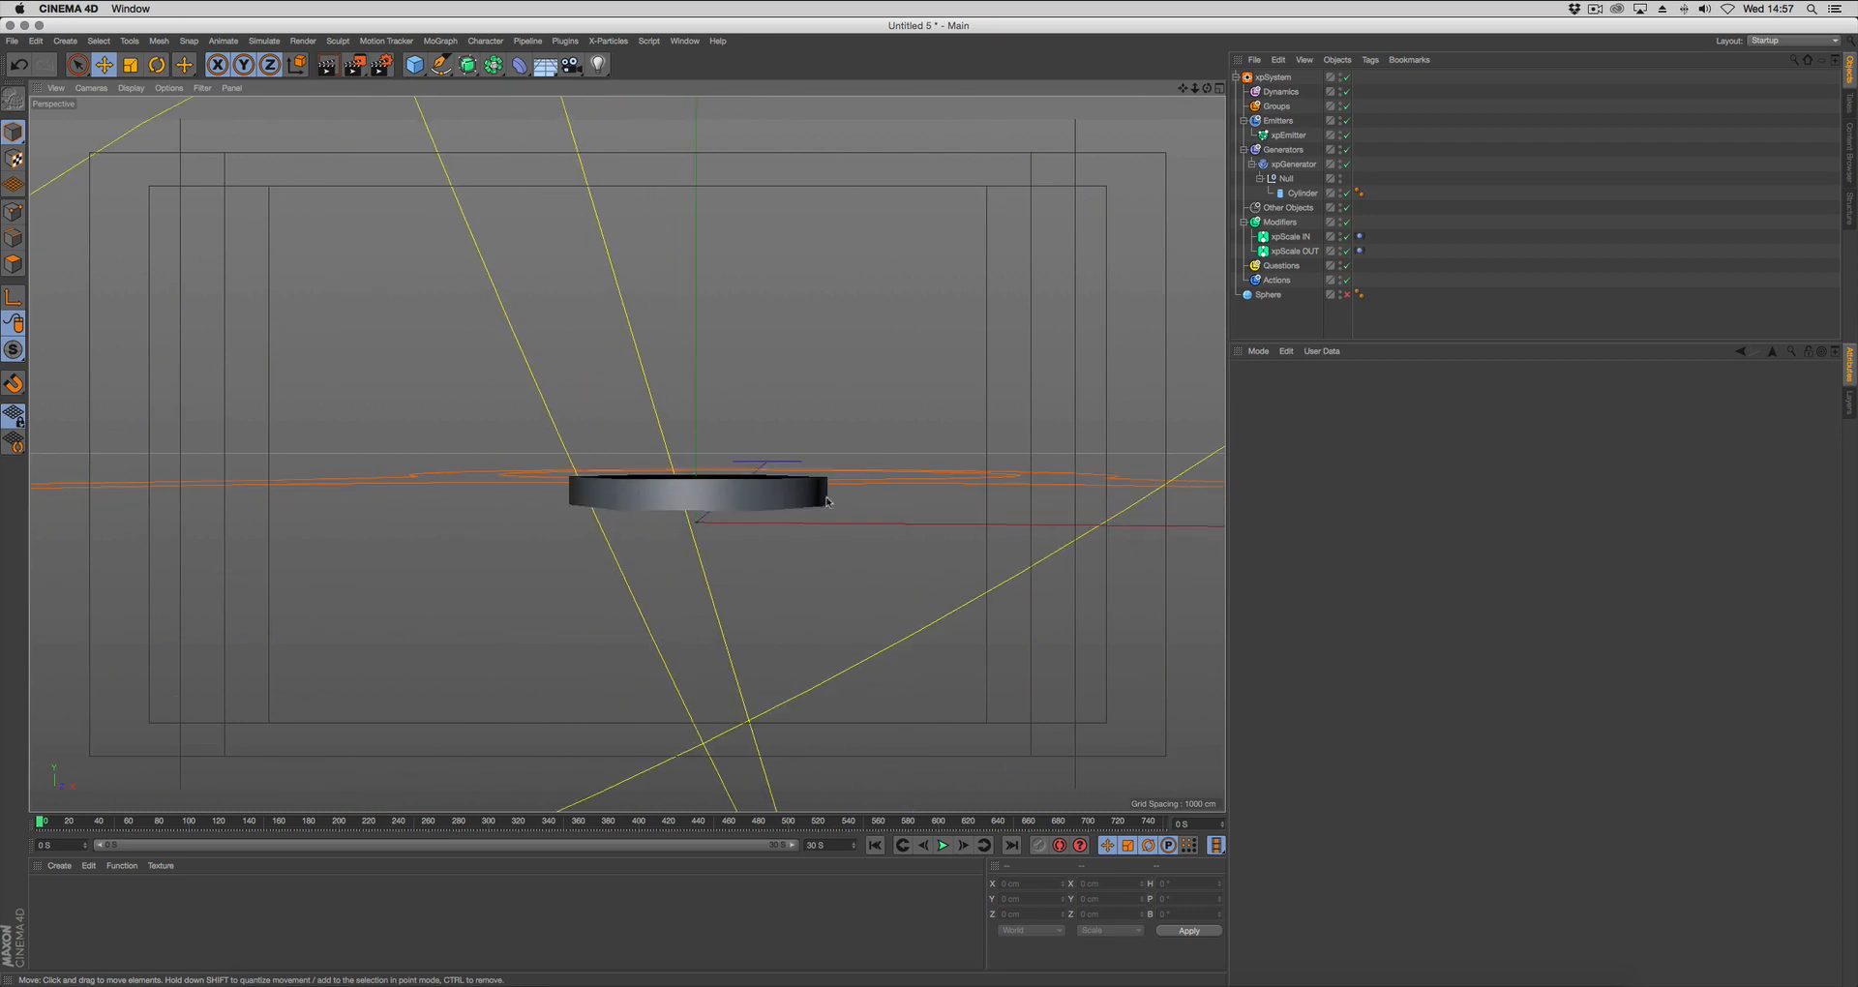
alt+drag(711, 500, 716, 488)
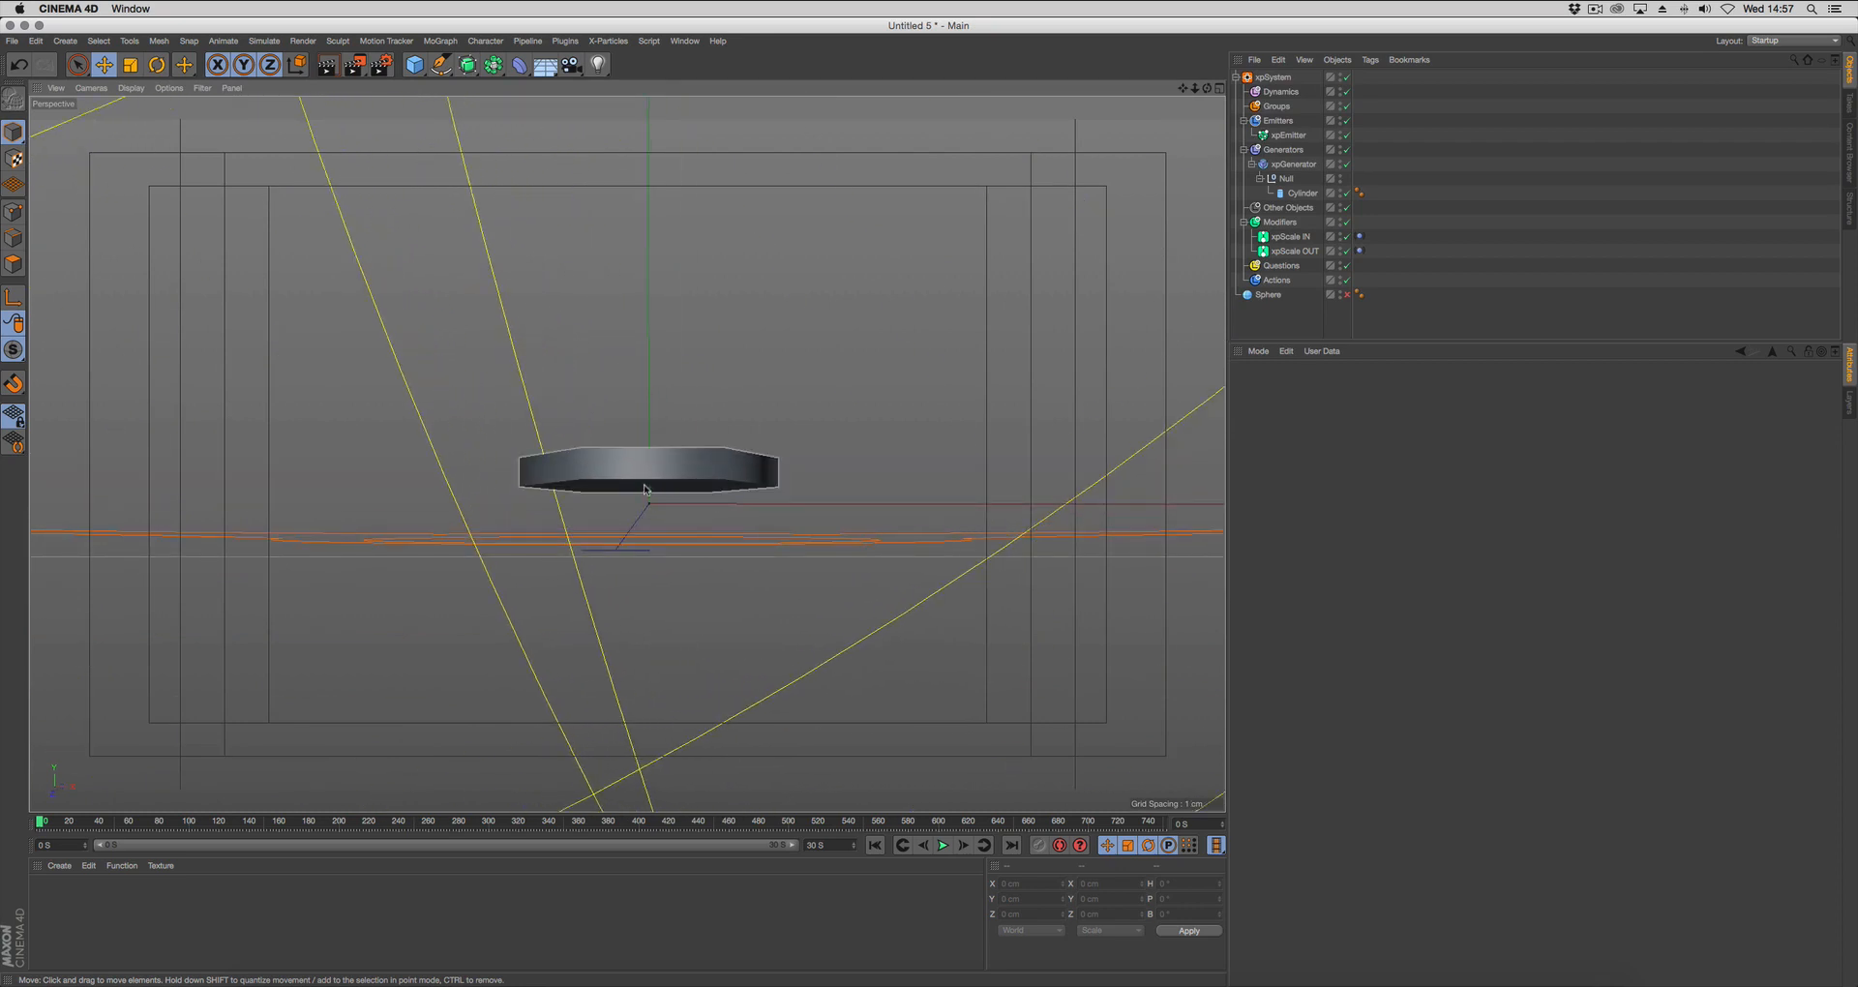
click(655, 473)
drag(651, 383, 651, 400)
alt+drag(677, 492, 732, 523)
click(1287, 320)
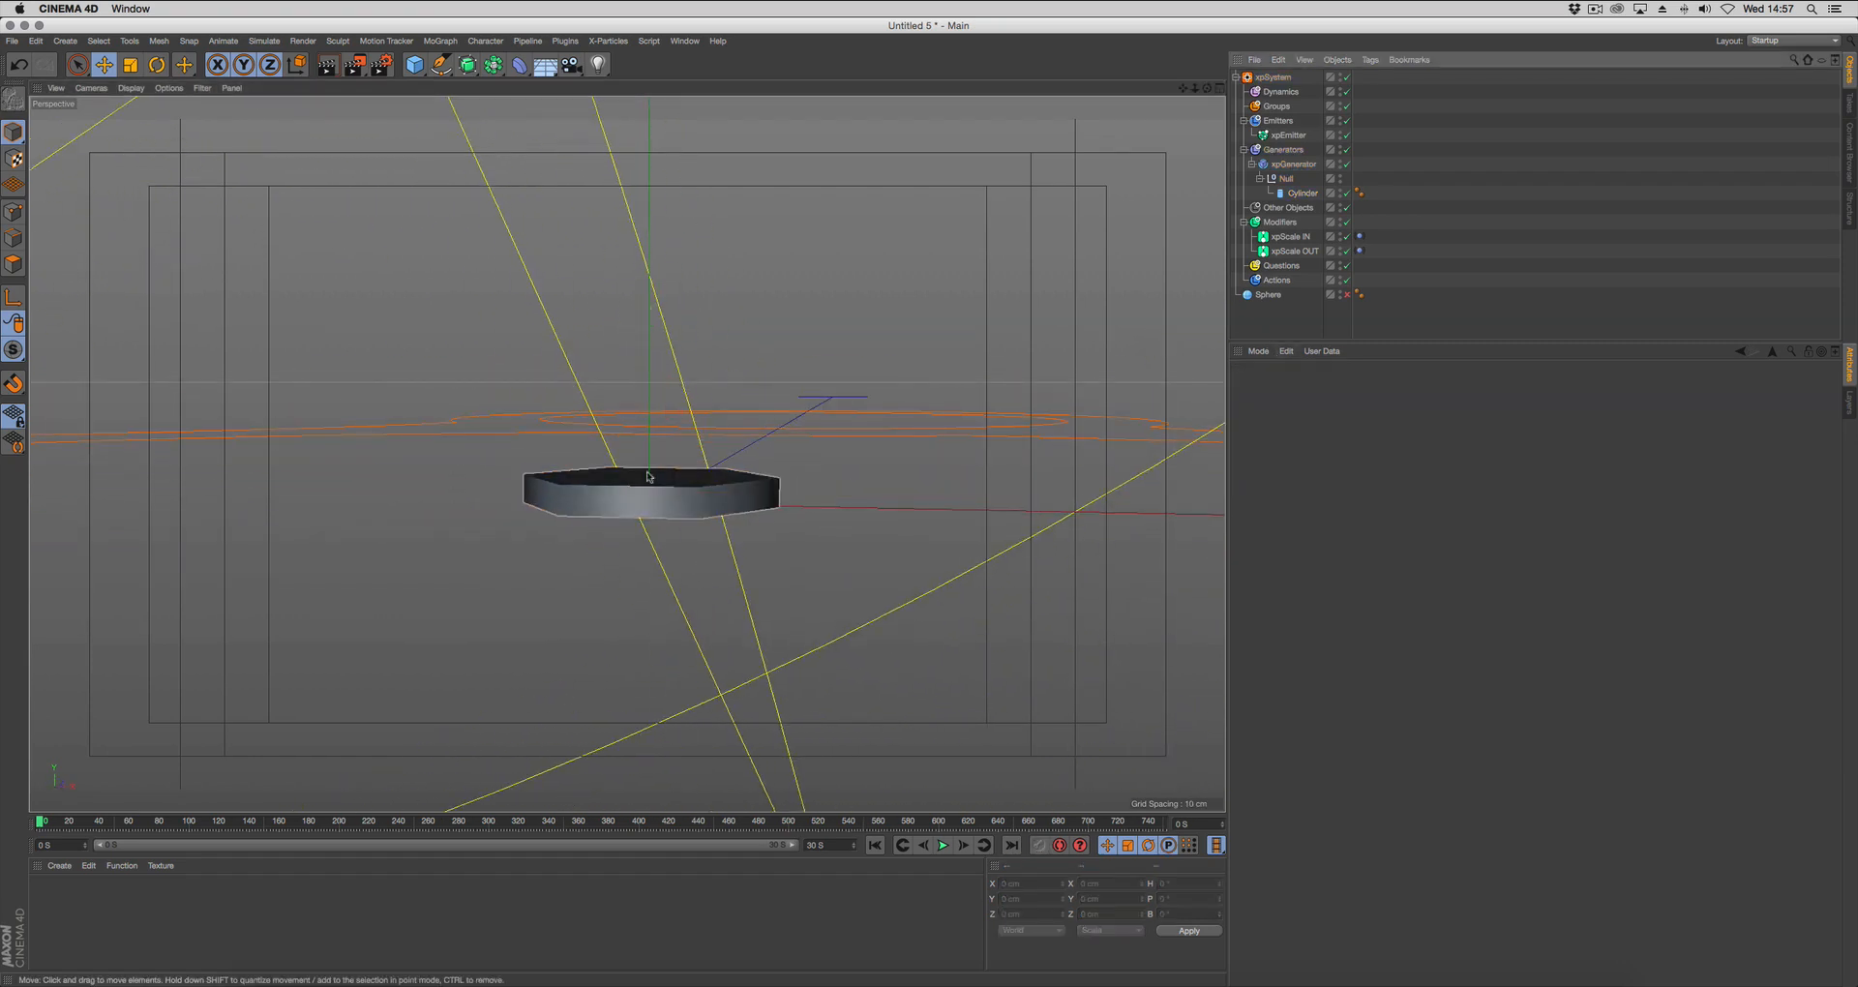
alt+right_drag(736, 459, 542, 571)
alt+middle_drag(624, 552, 564, 568)
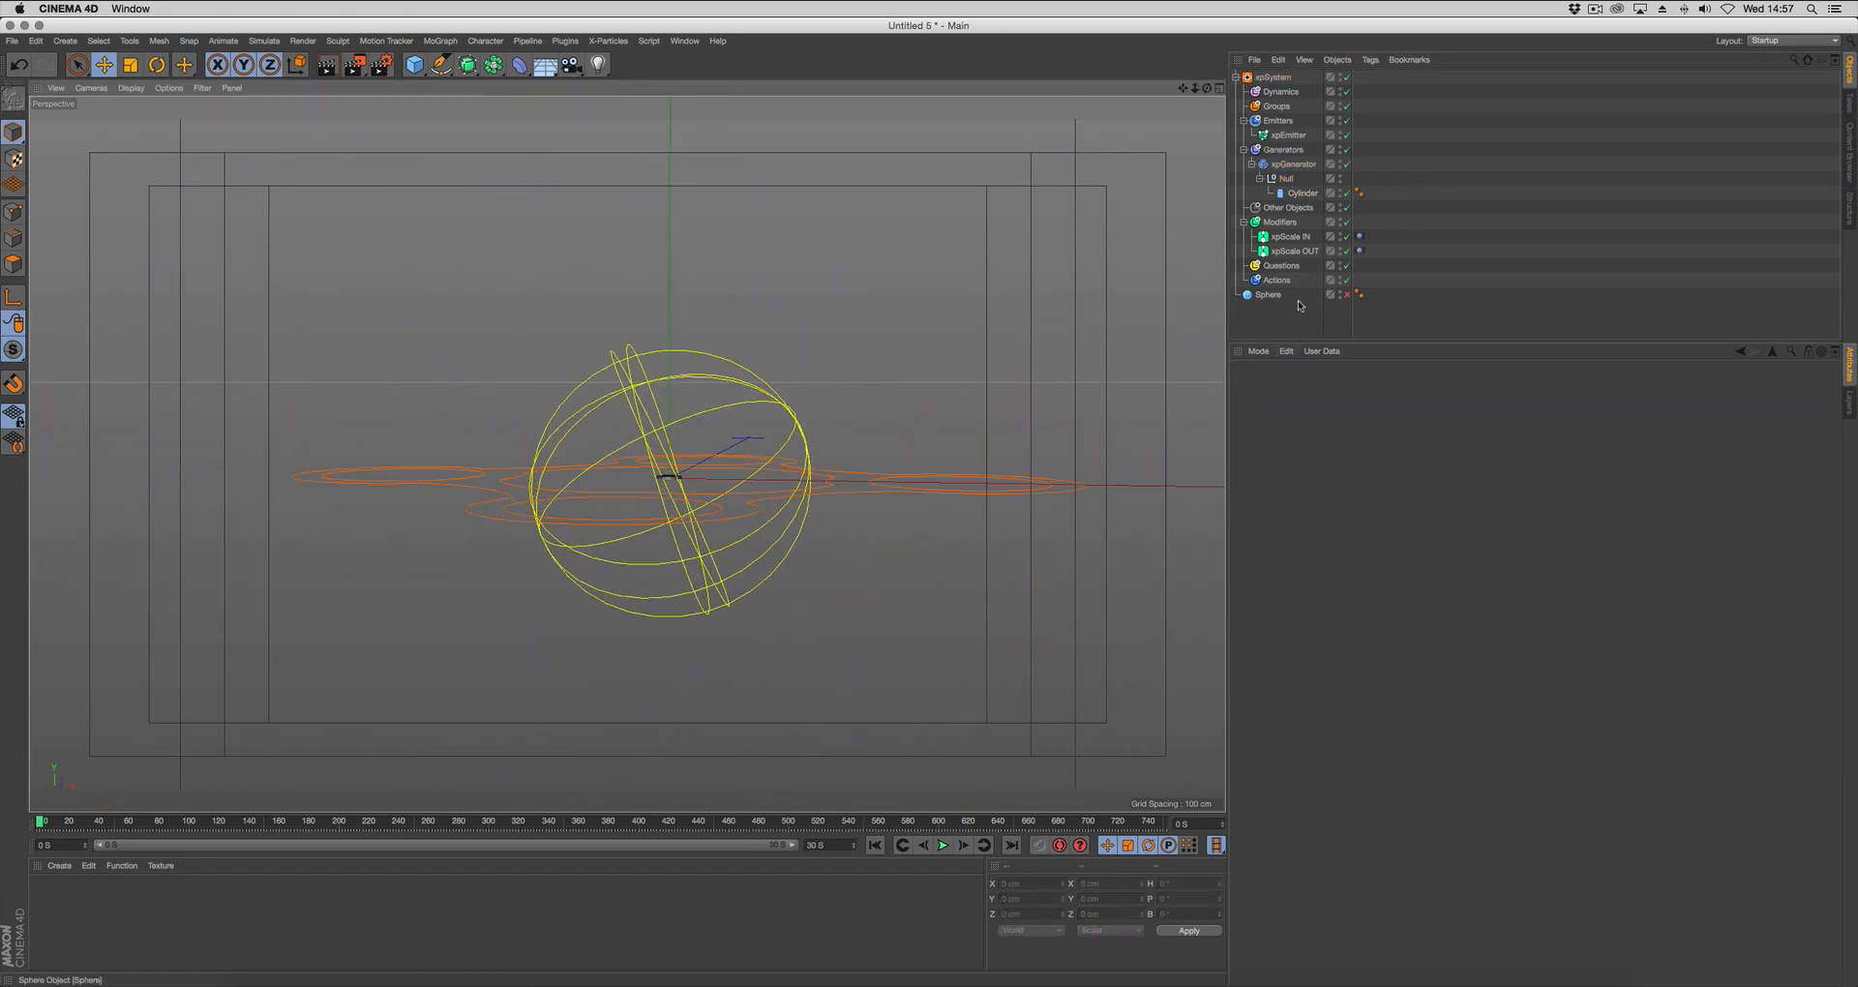
click(1348, 295)
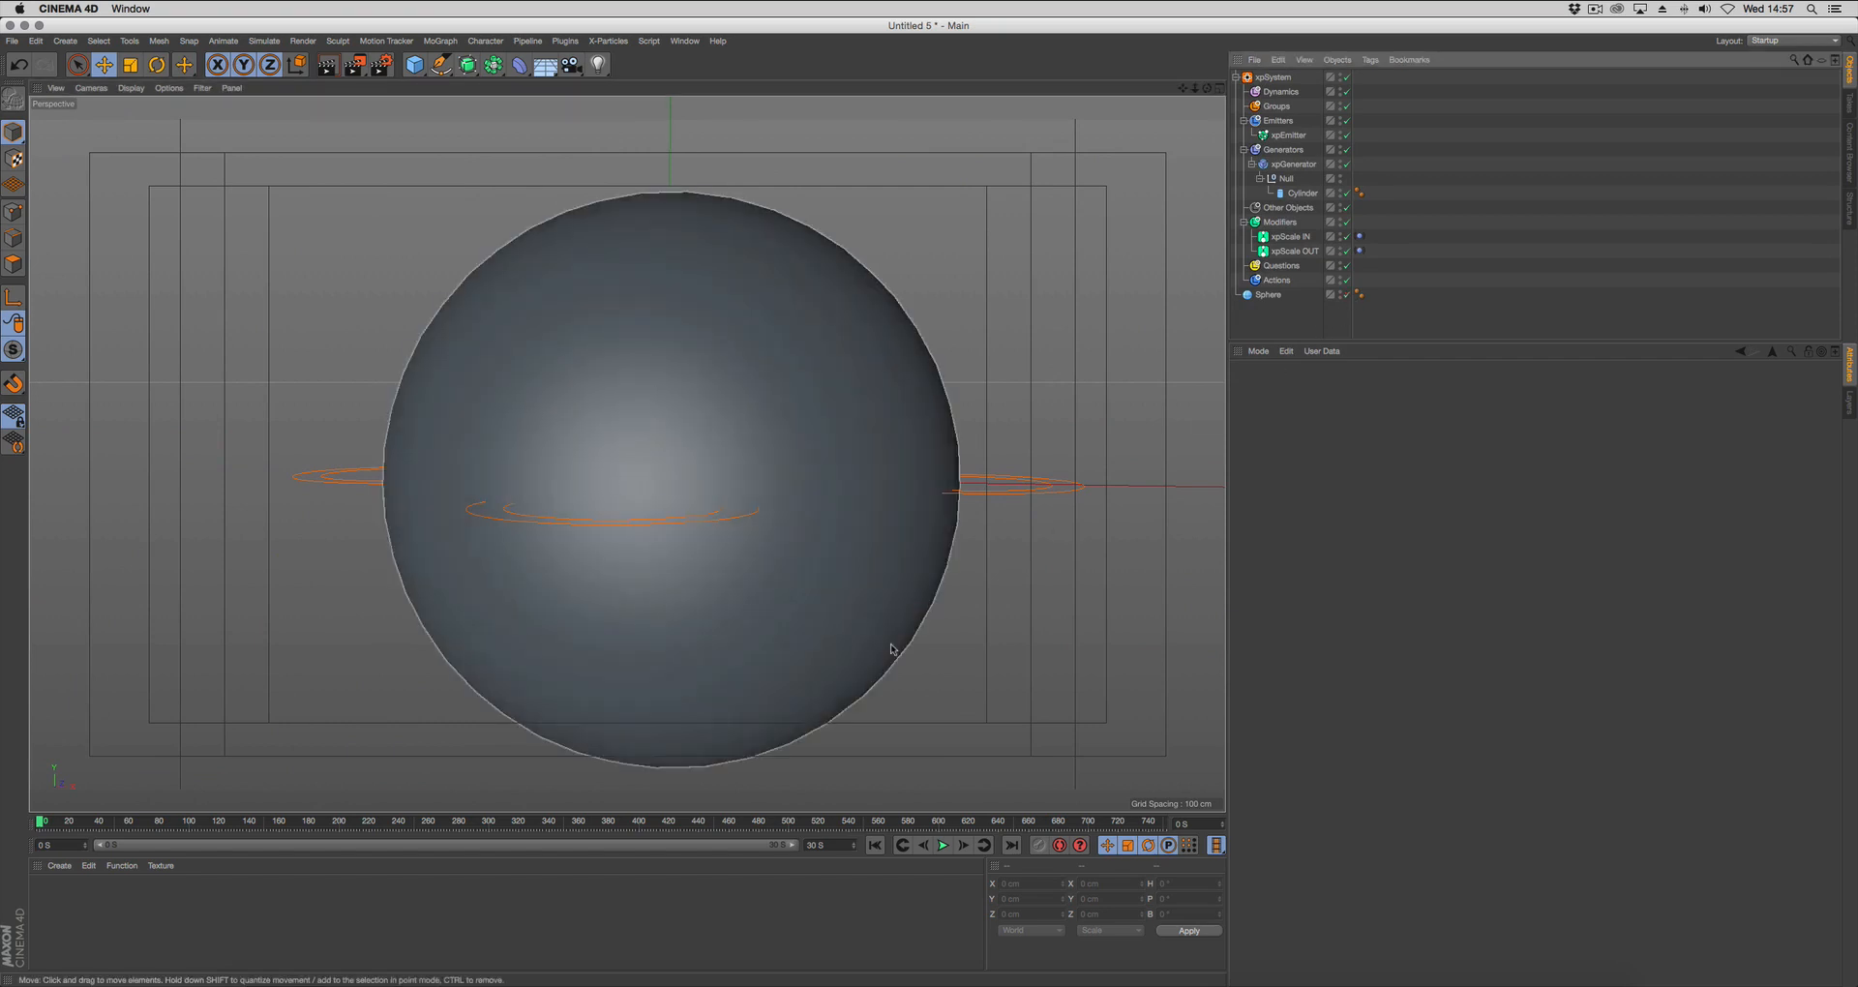
Play the animation and examine the growing cylinders on the sphere from several angles.
click(943, 846)
alt+right_drag(996, 668, 968, 712)
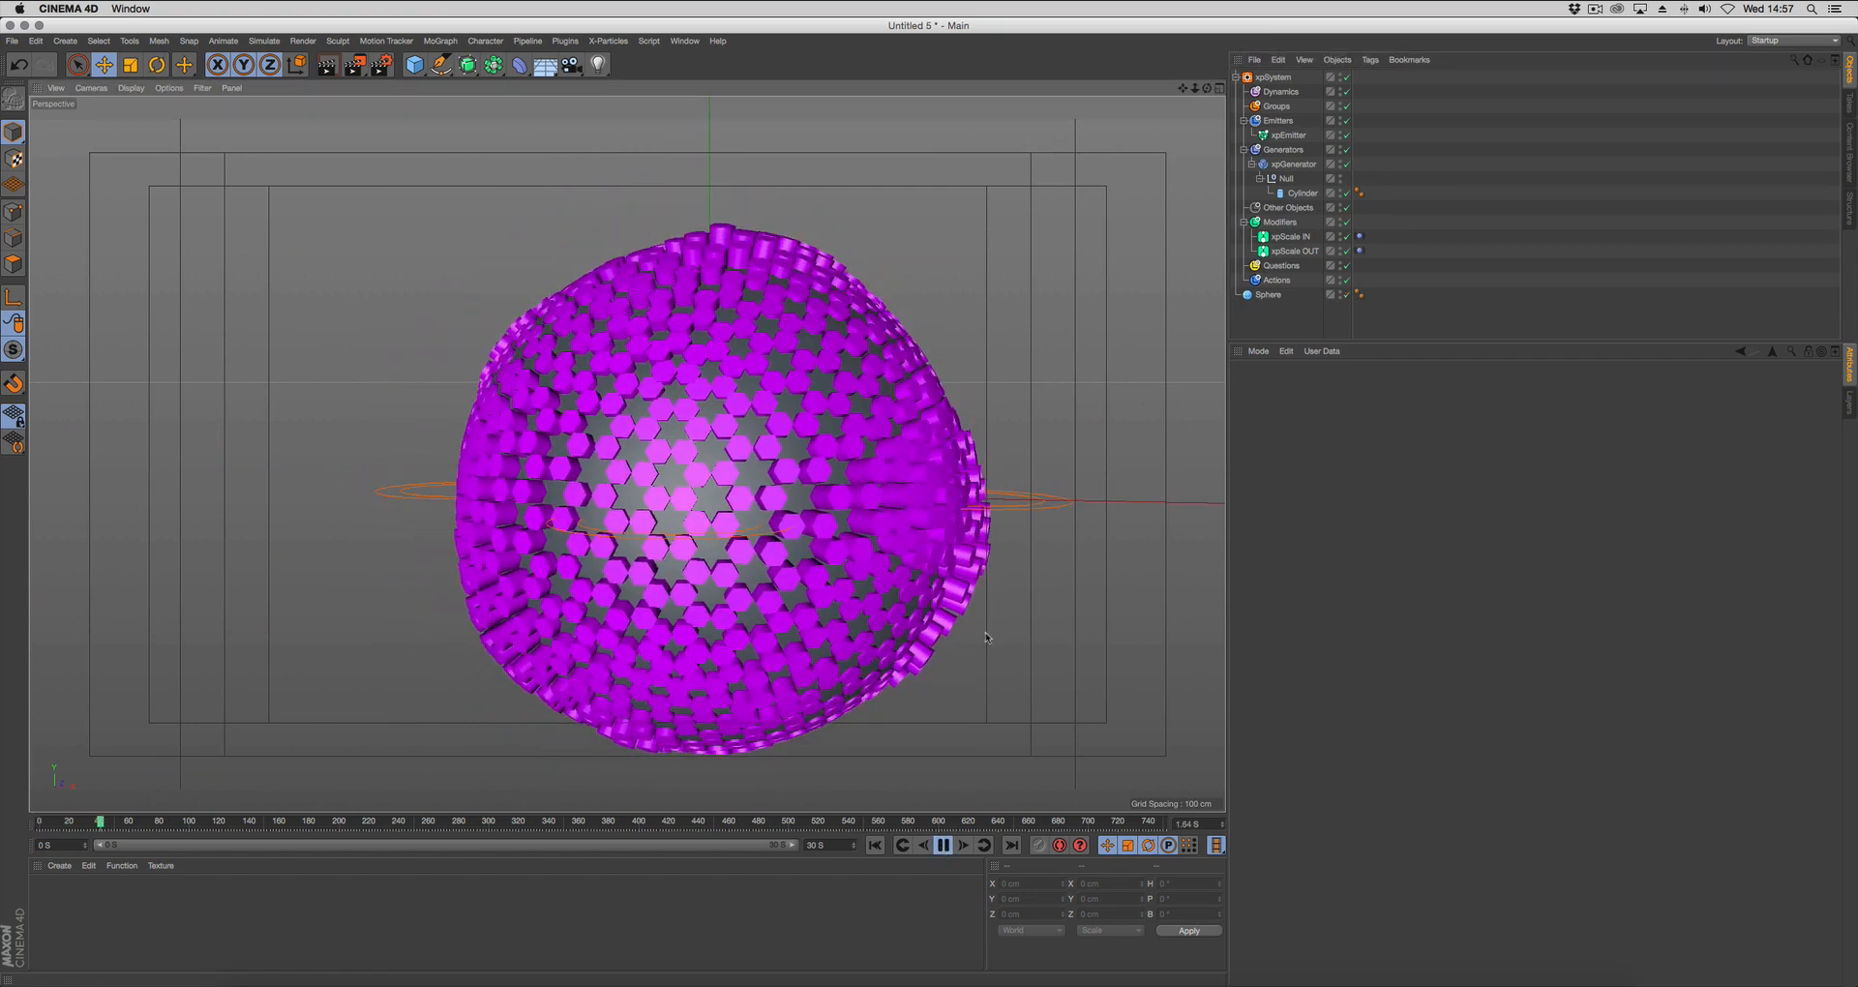
alt+middle_drag(968, 713, 919, 695)
alt+drag(929, 685, 959, 684)
click(943, 845)
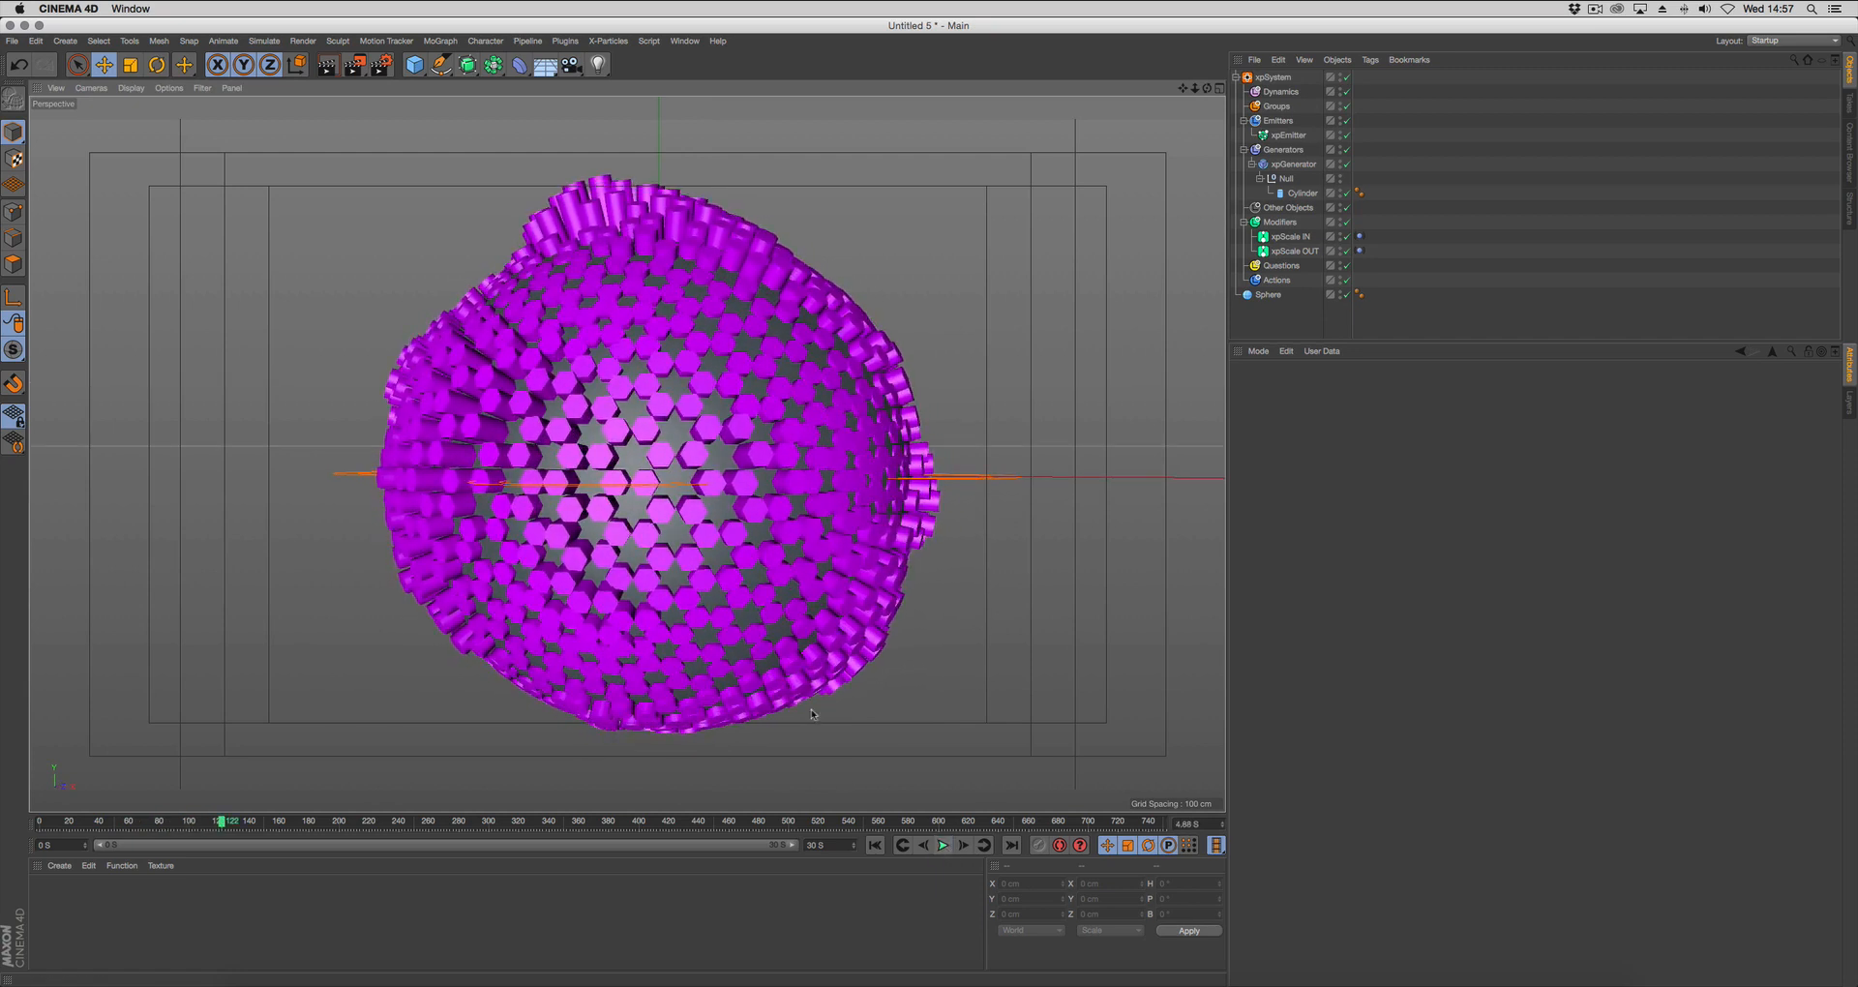
Duplicate the Sphere and set the copy's radius to 108 cm.
click(1266, 295)
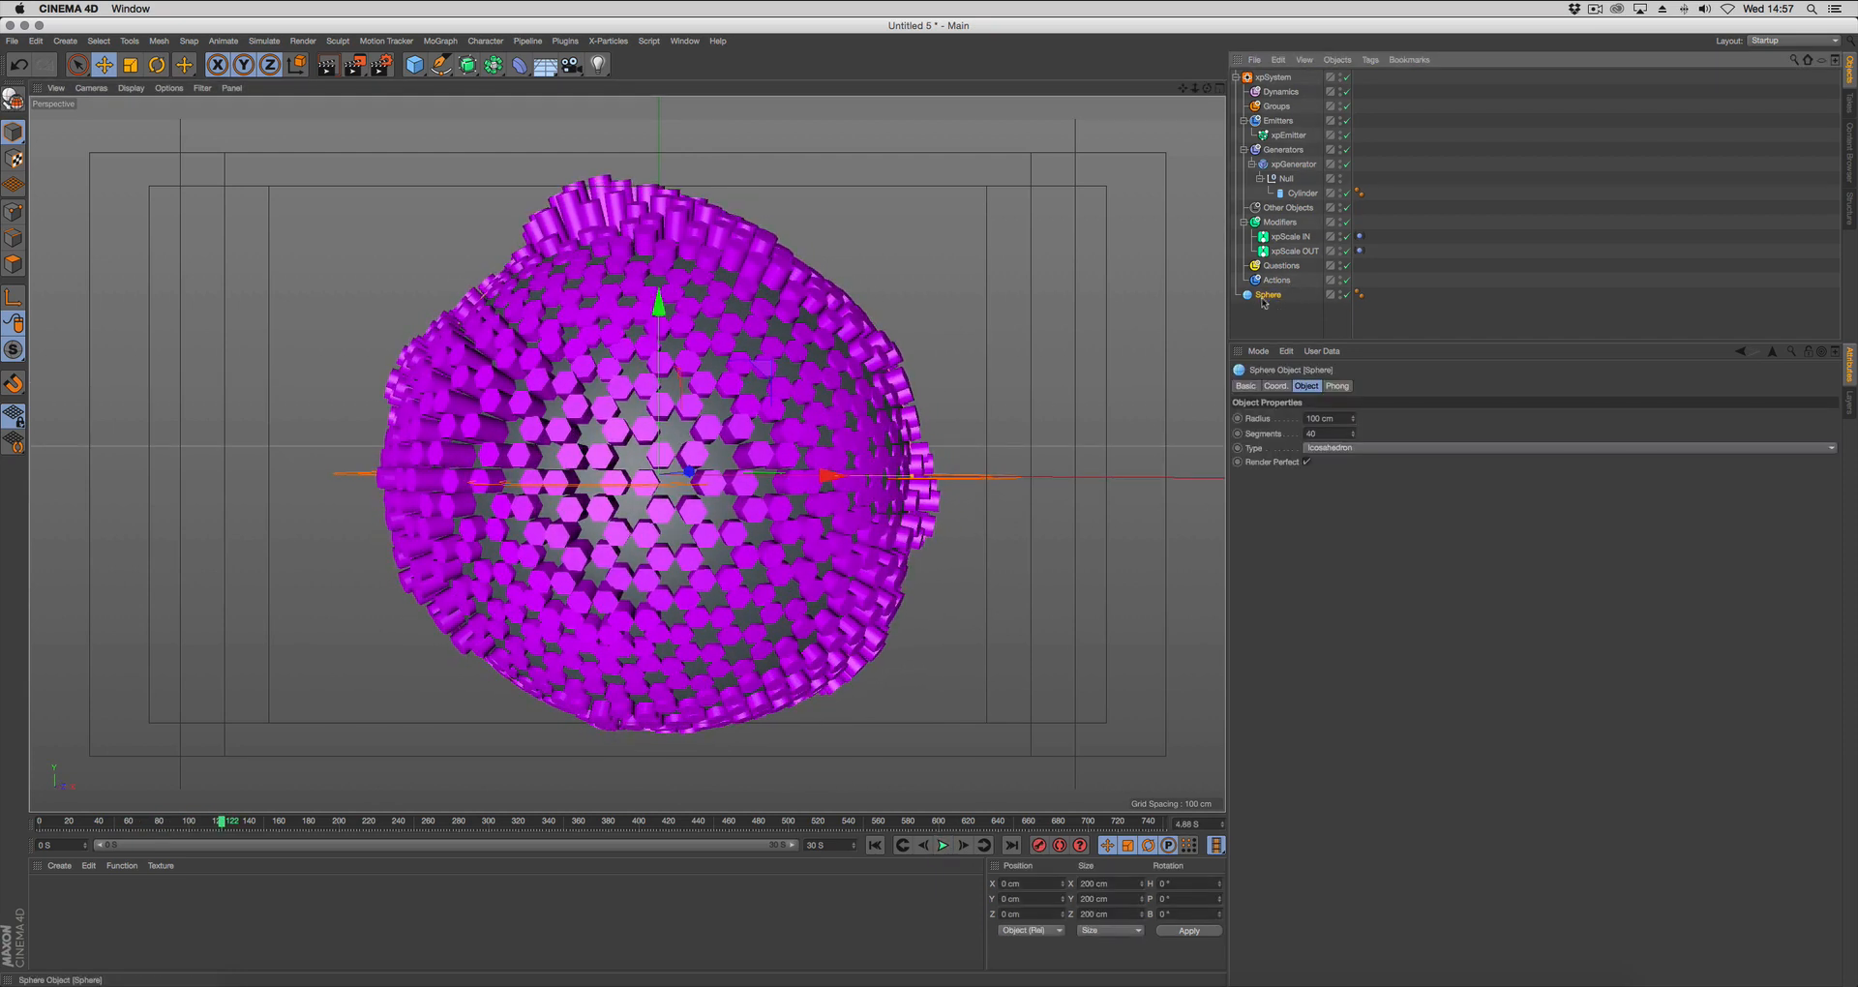
ctrl+drag(1265, 308, 1267, 308)
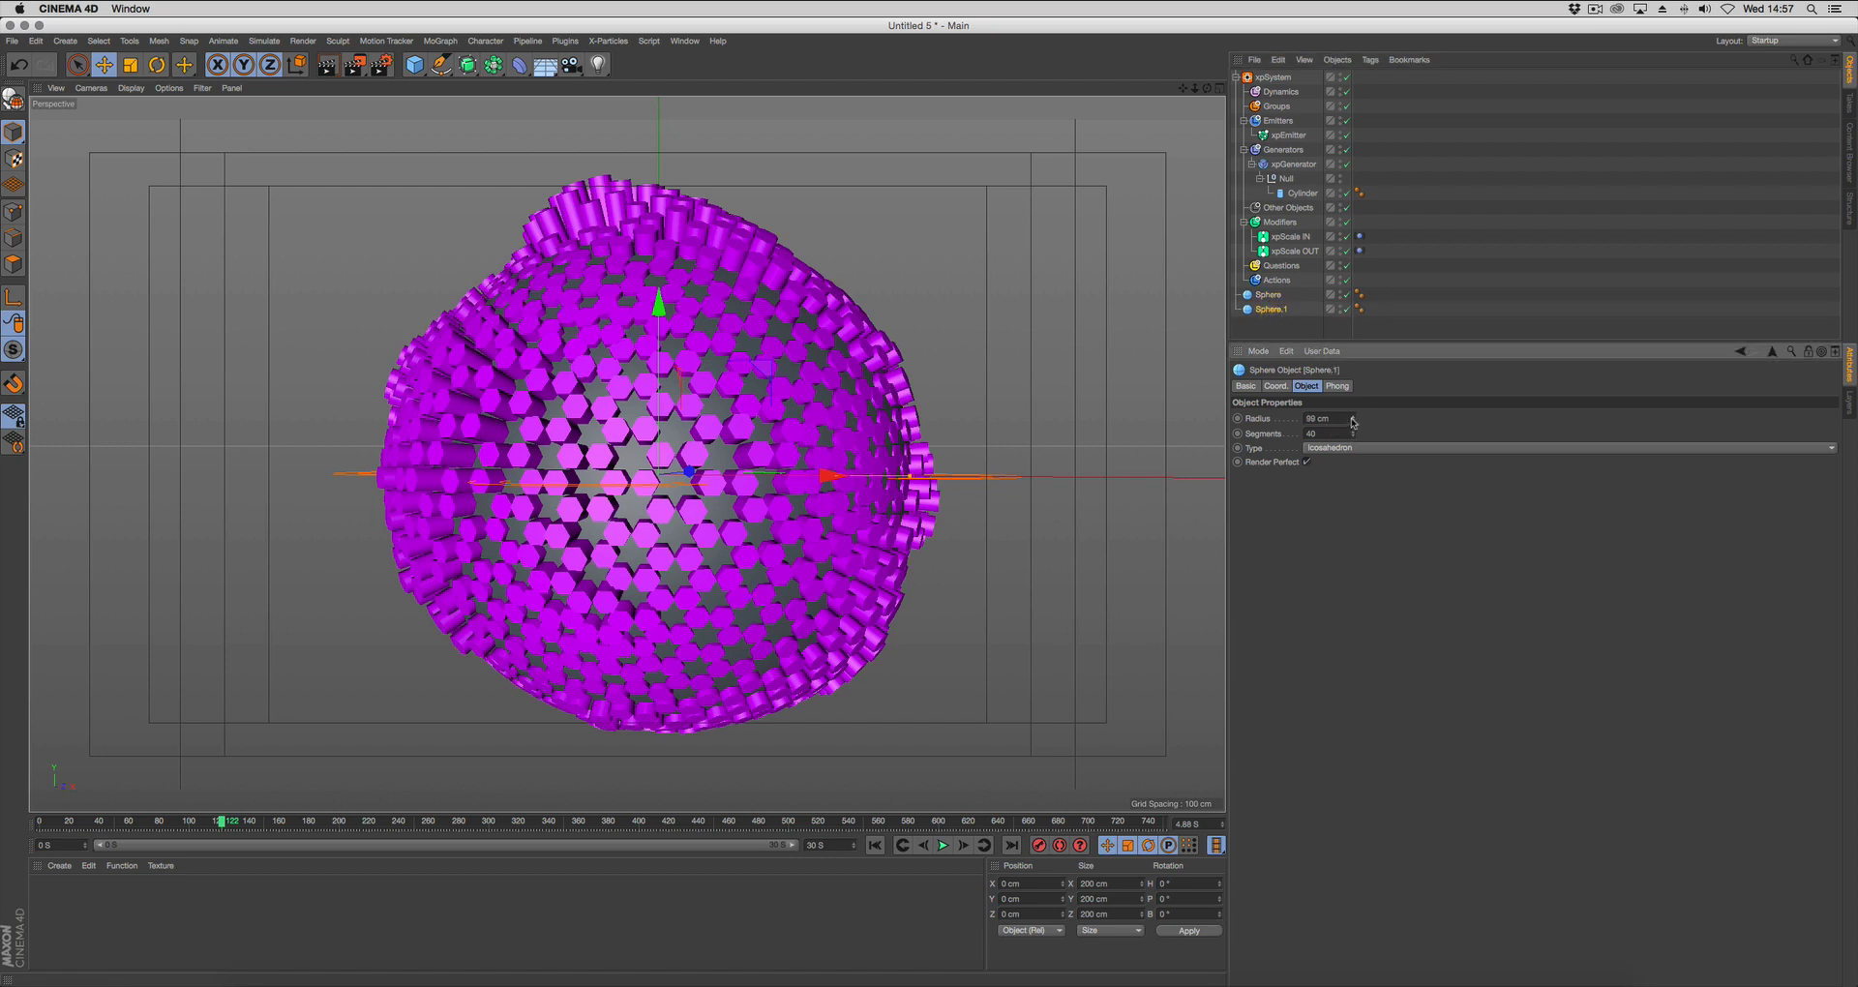
drag(1353, 423, 1353, 405)
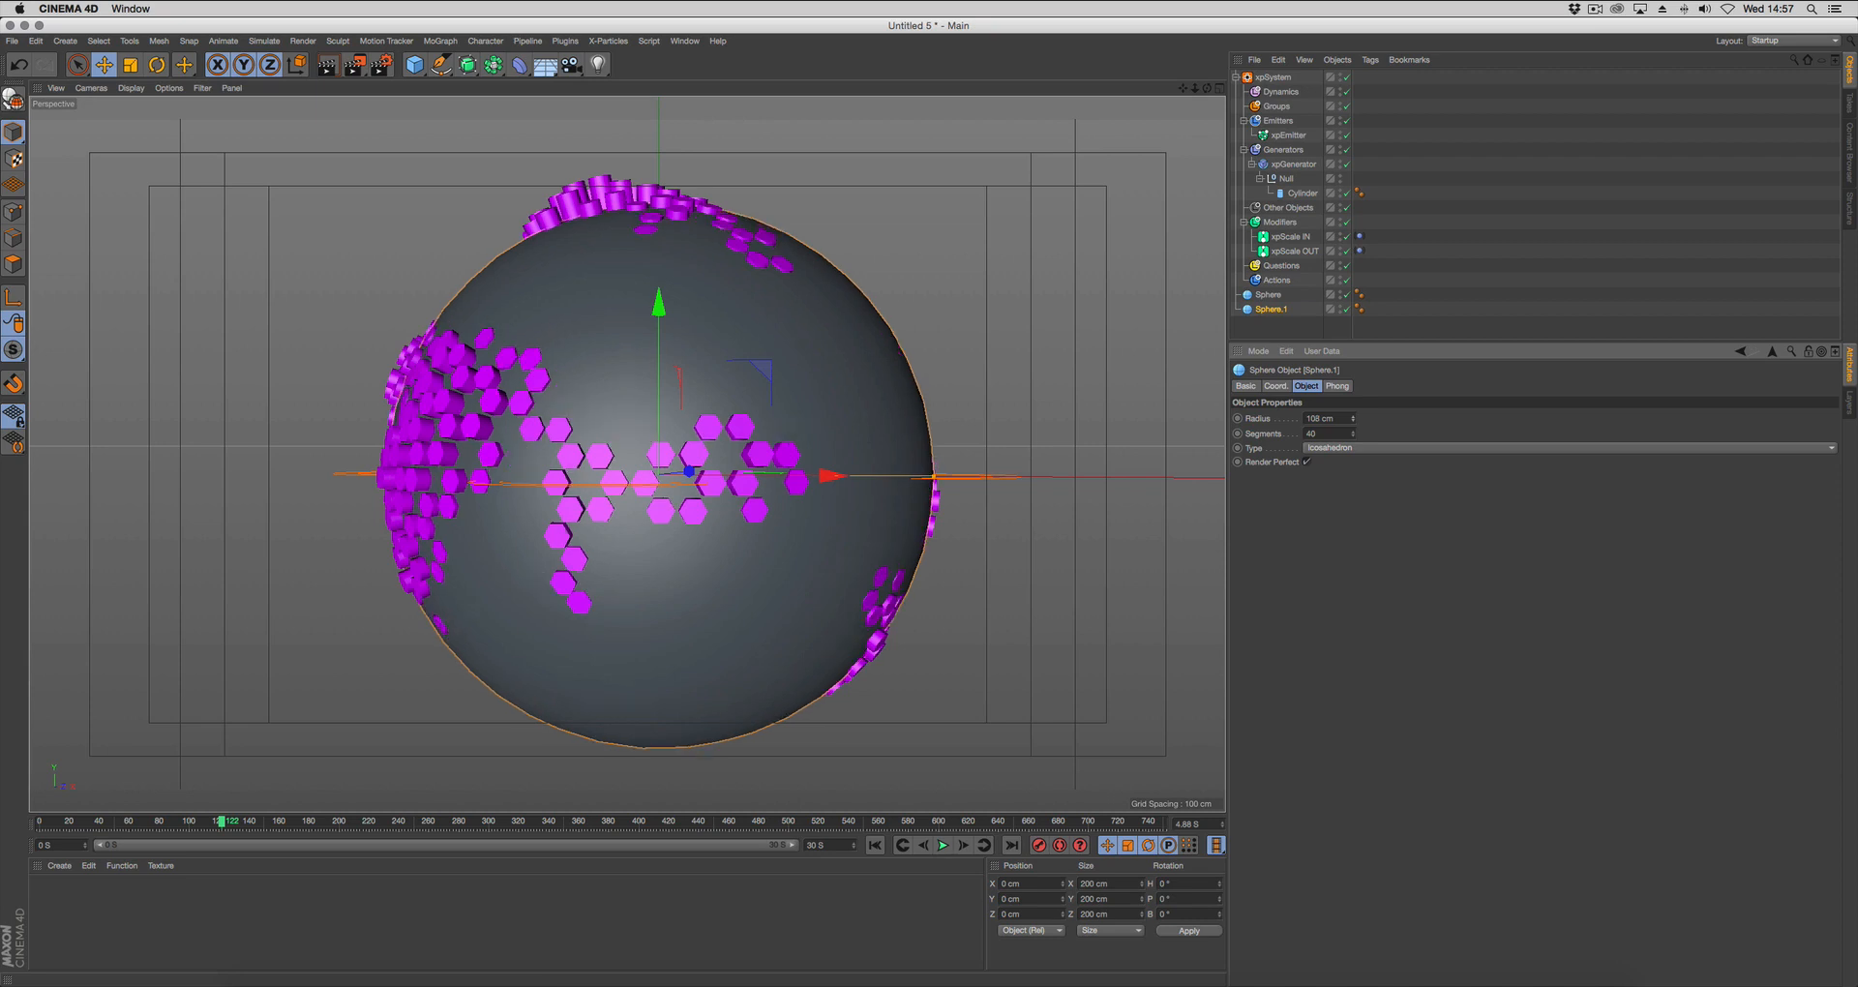
Play the animation from the start frame to check how the cylinders emerge through the enlarged sphere.
right_click(818, 431)
click(960, 365)
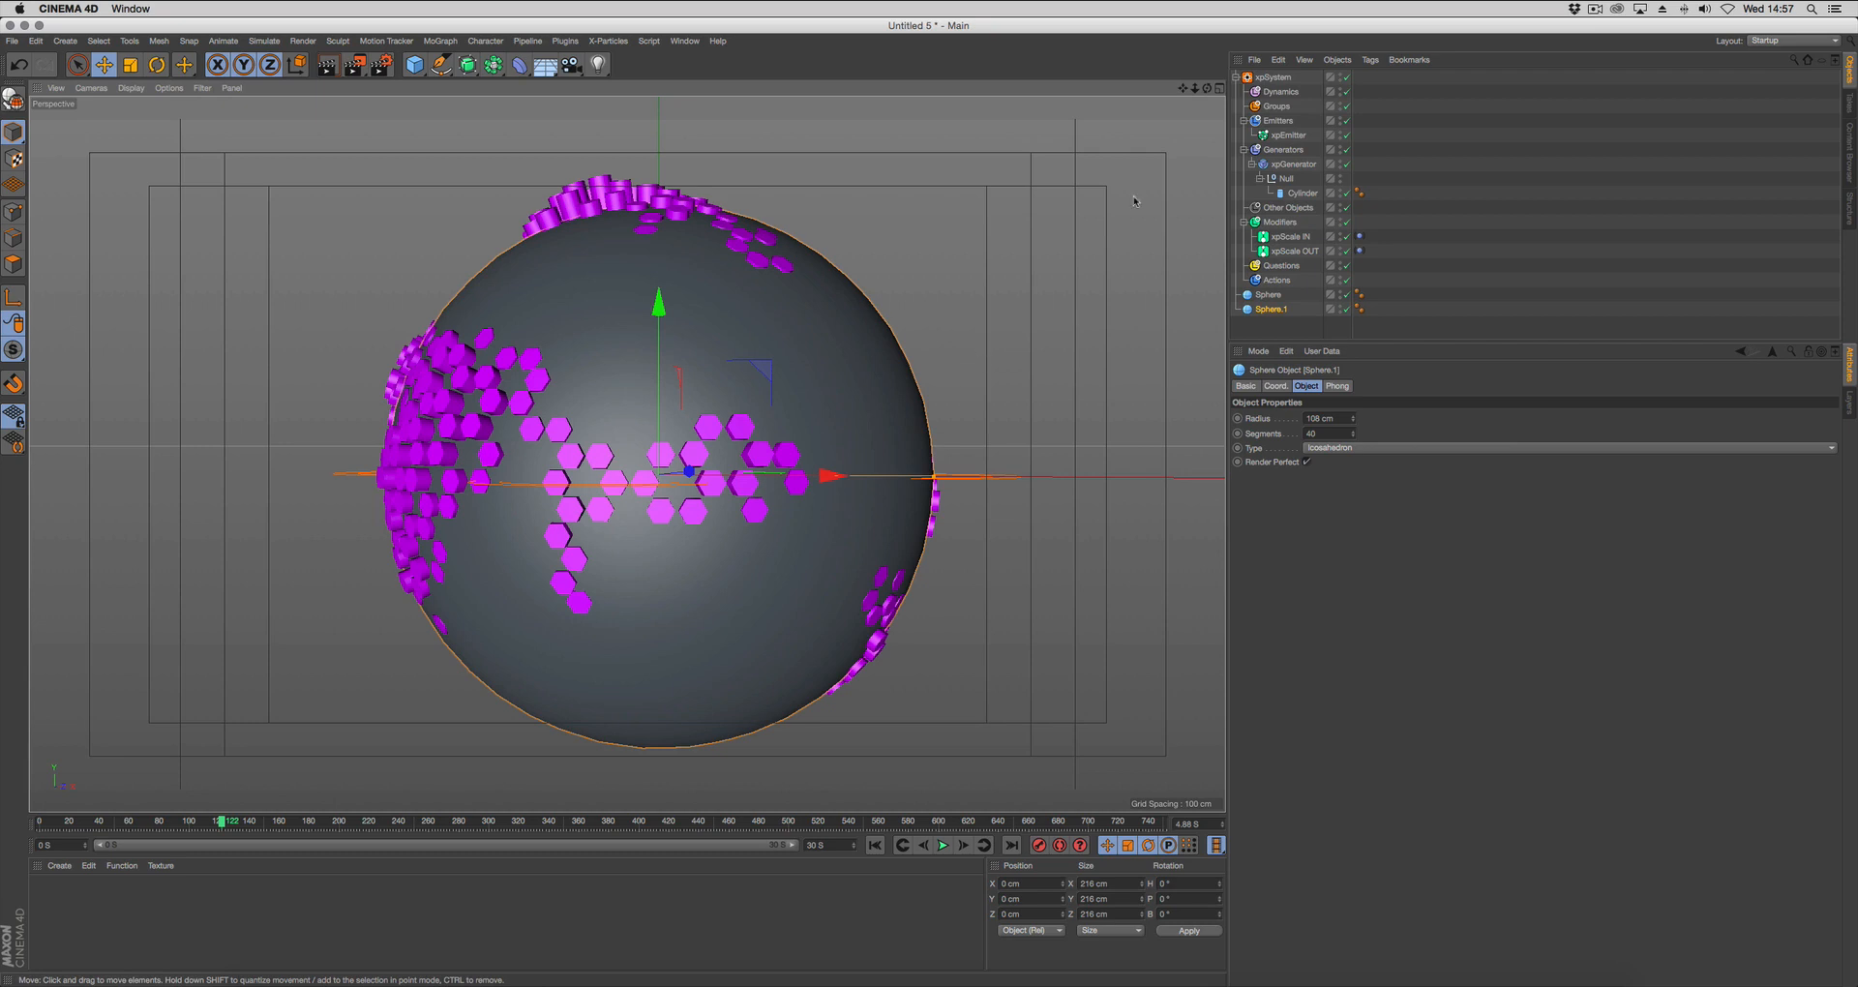
right_click(1004, 337)
click(1182, 93)
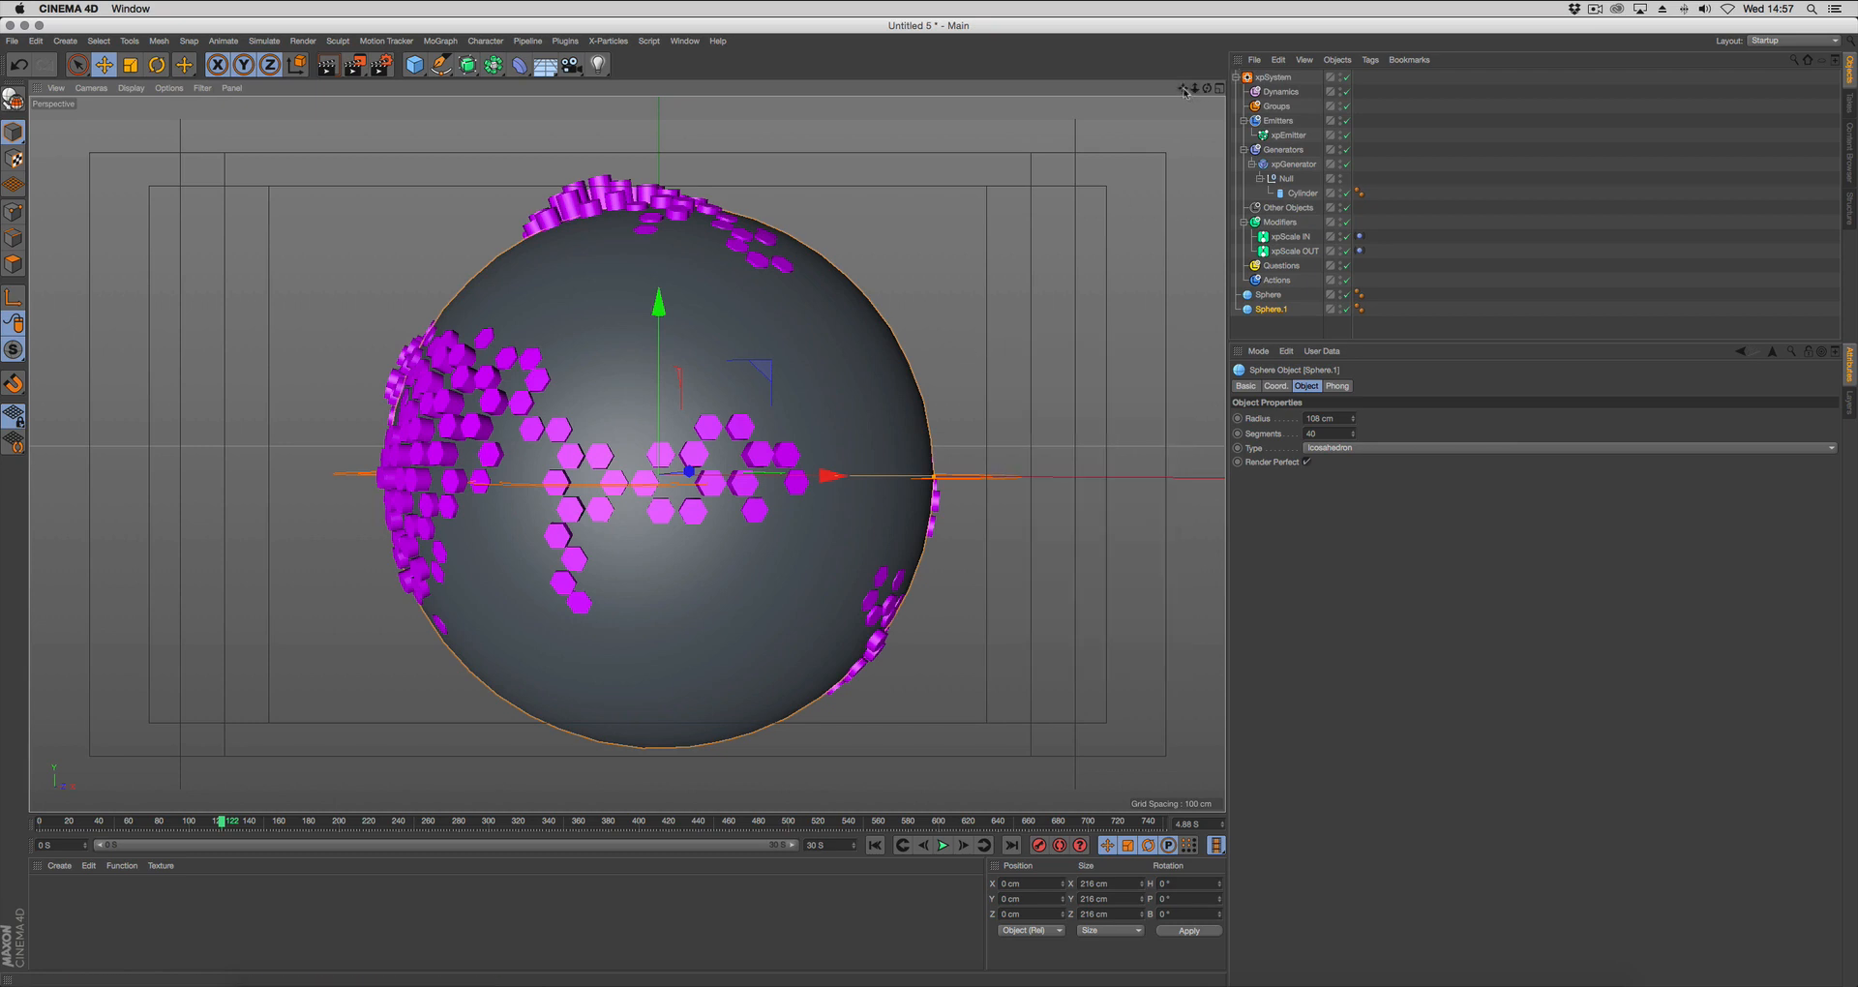
right_drag(1185, 93, 1127, 93)
drag(1184, 93, 1168, 93)
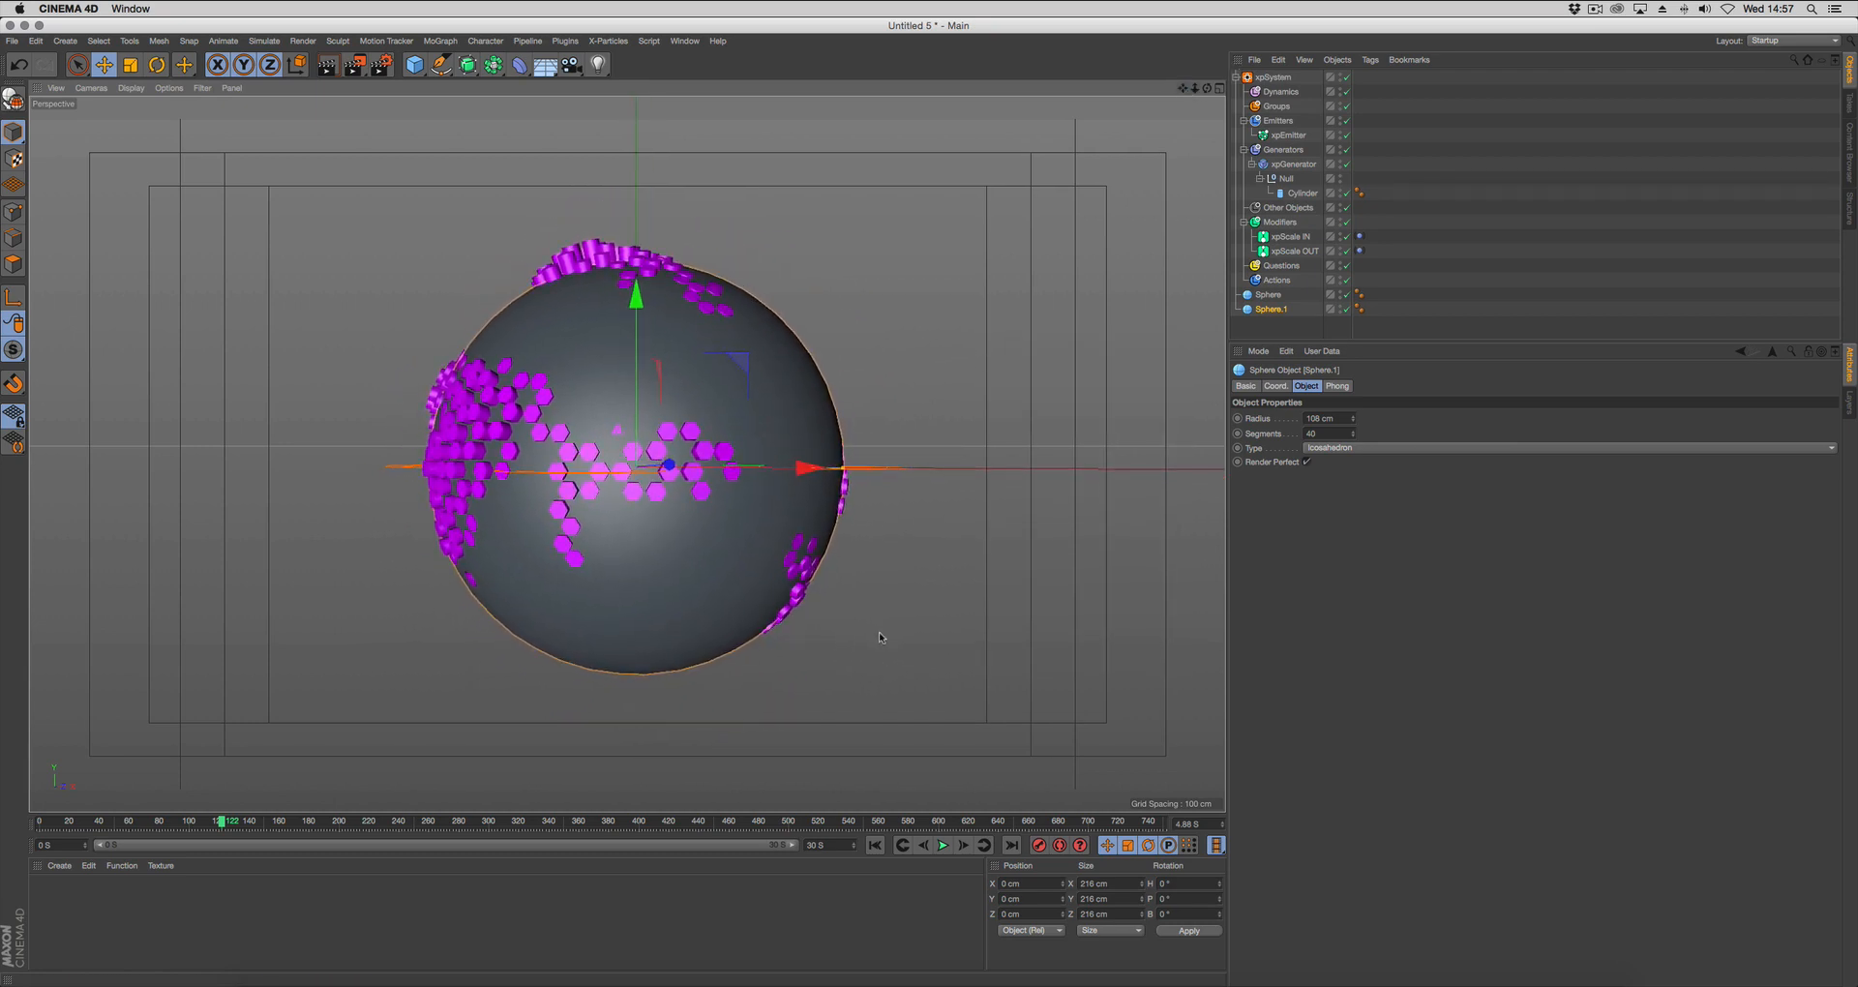
click(926, 652)
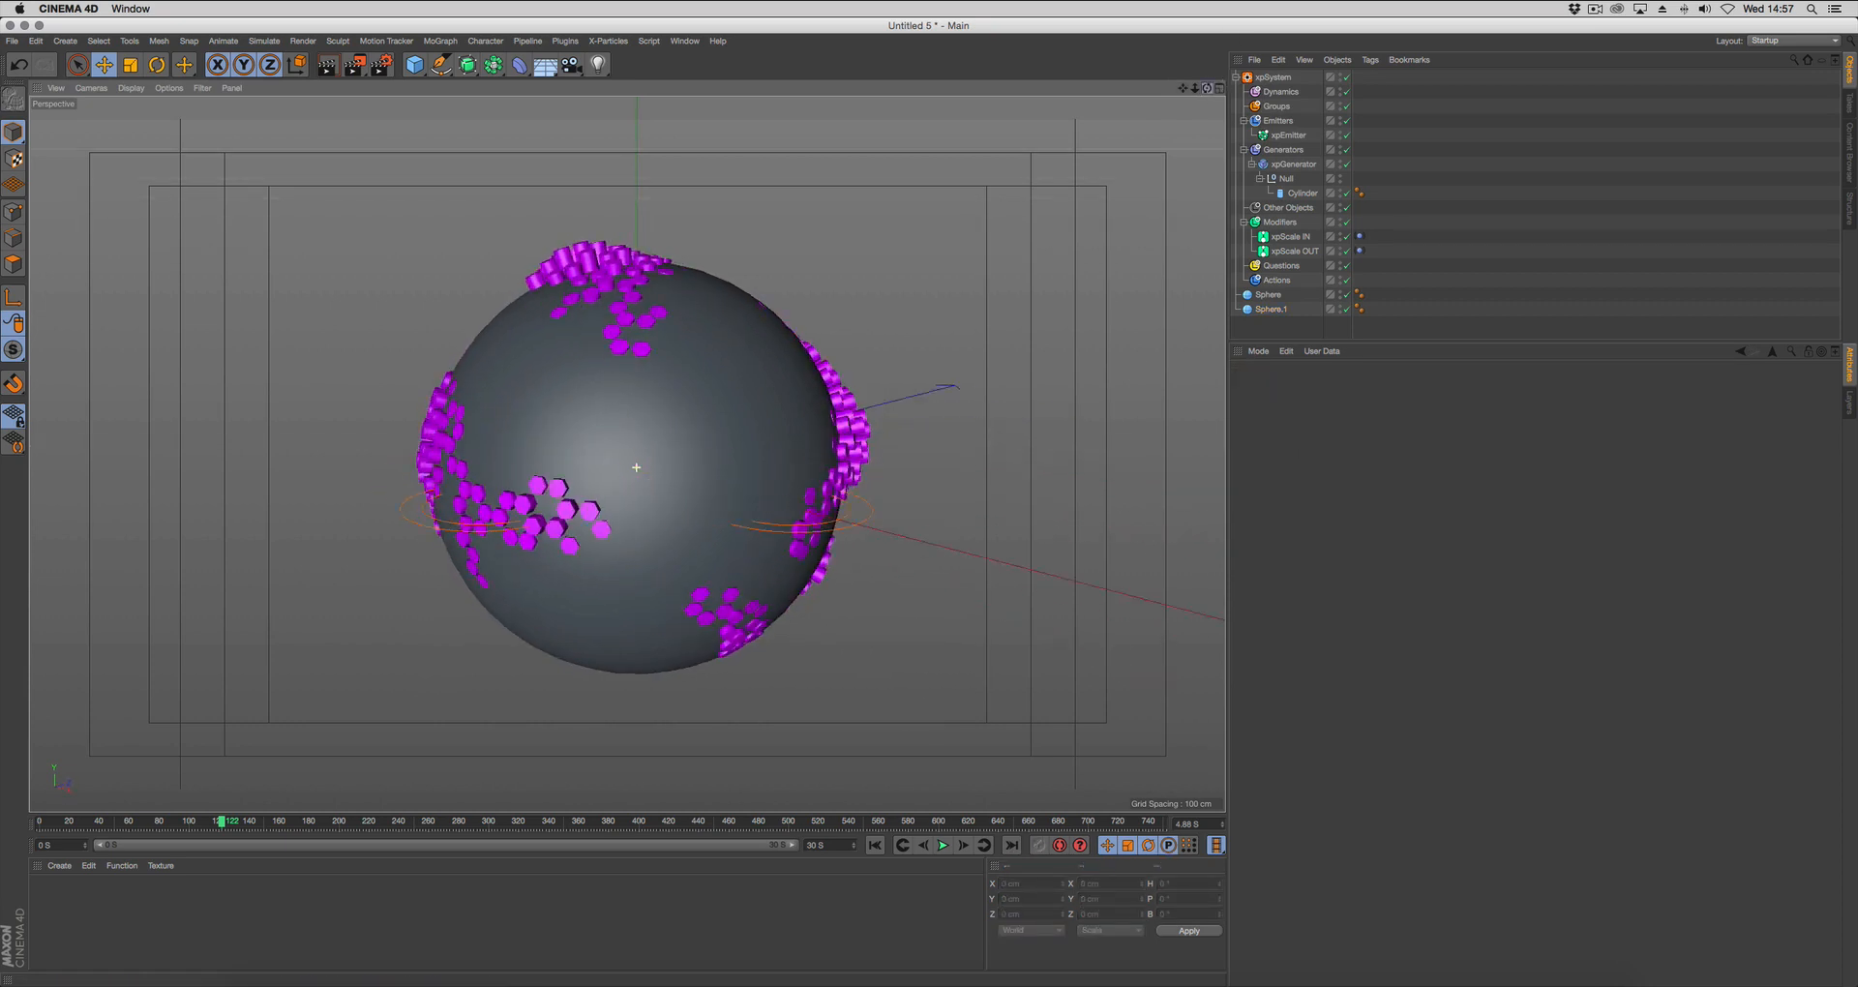
click(875, 844)
click(942, 845)
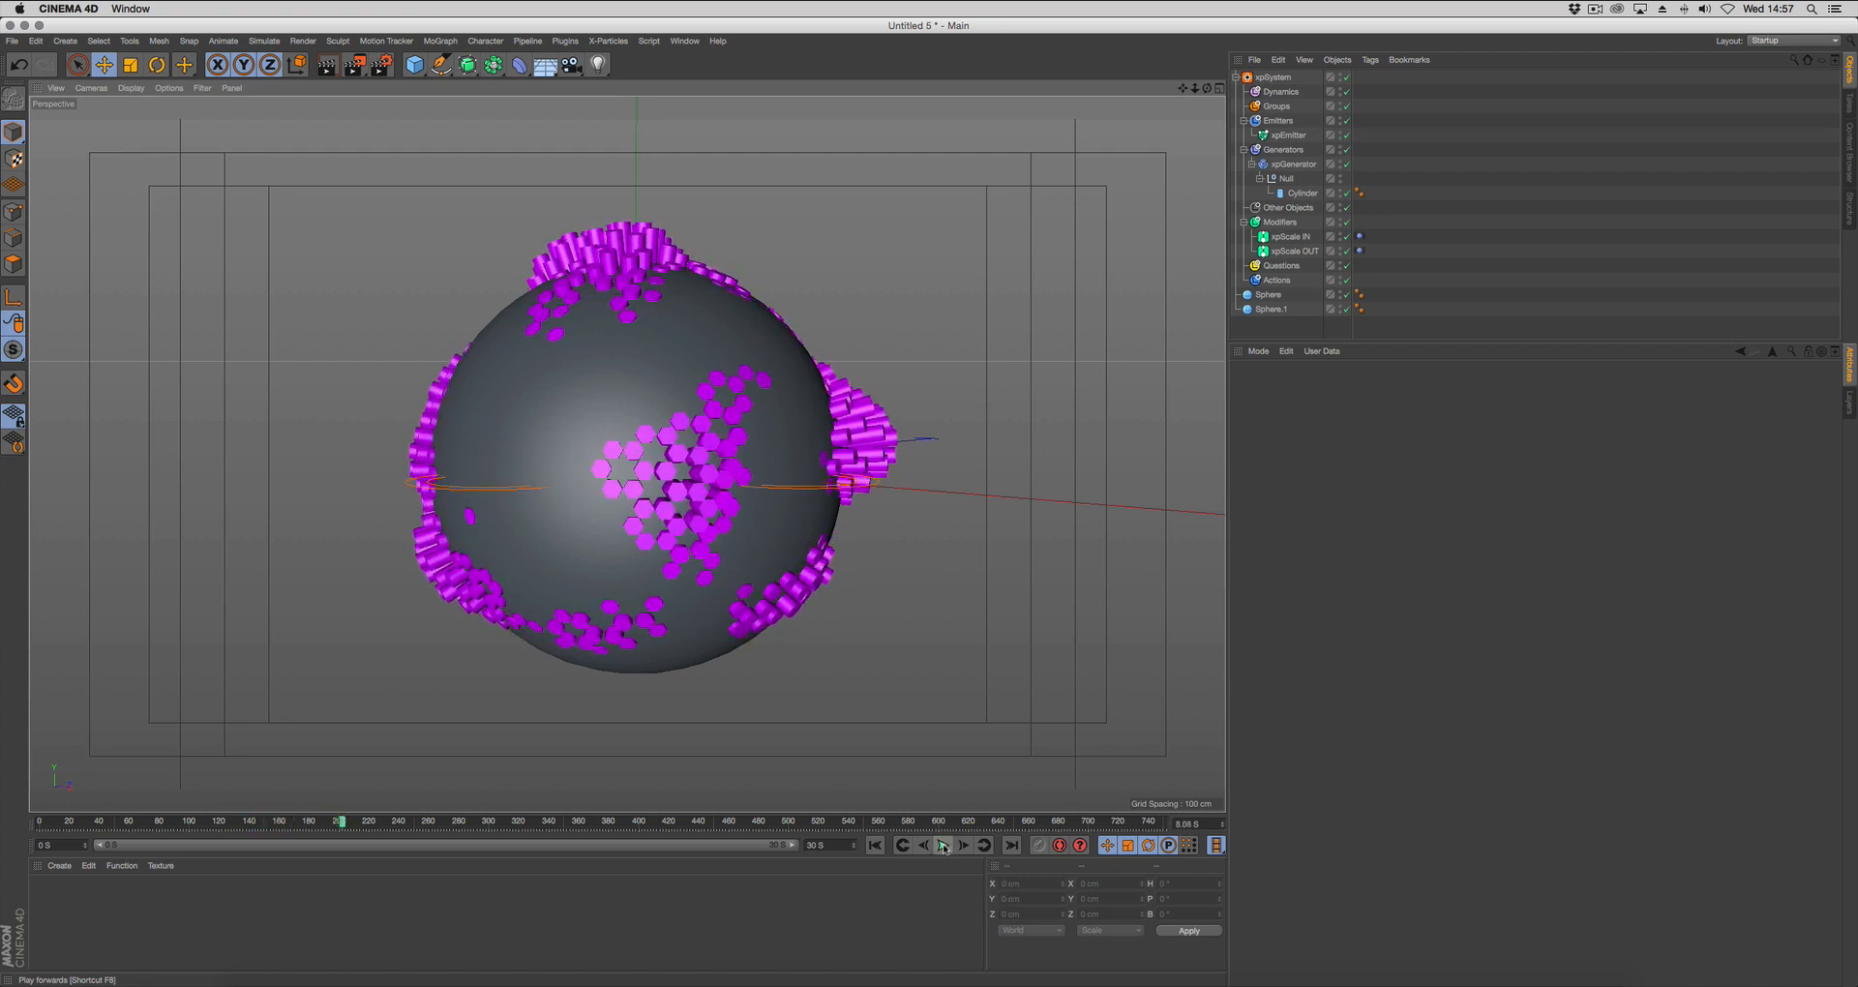
Stop the playback and set the rotation frequency of both scale modifiers' Vibrate tags to 0.1.
click(943, 846)
drag(1372, 231, 1358, 257)
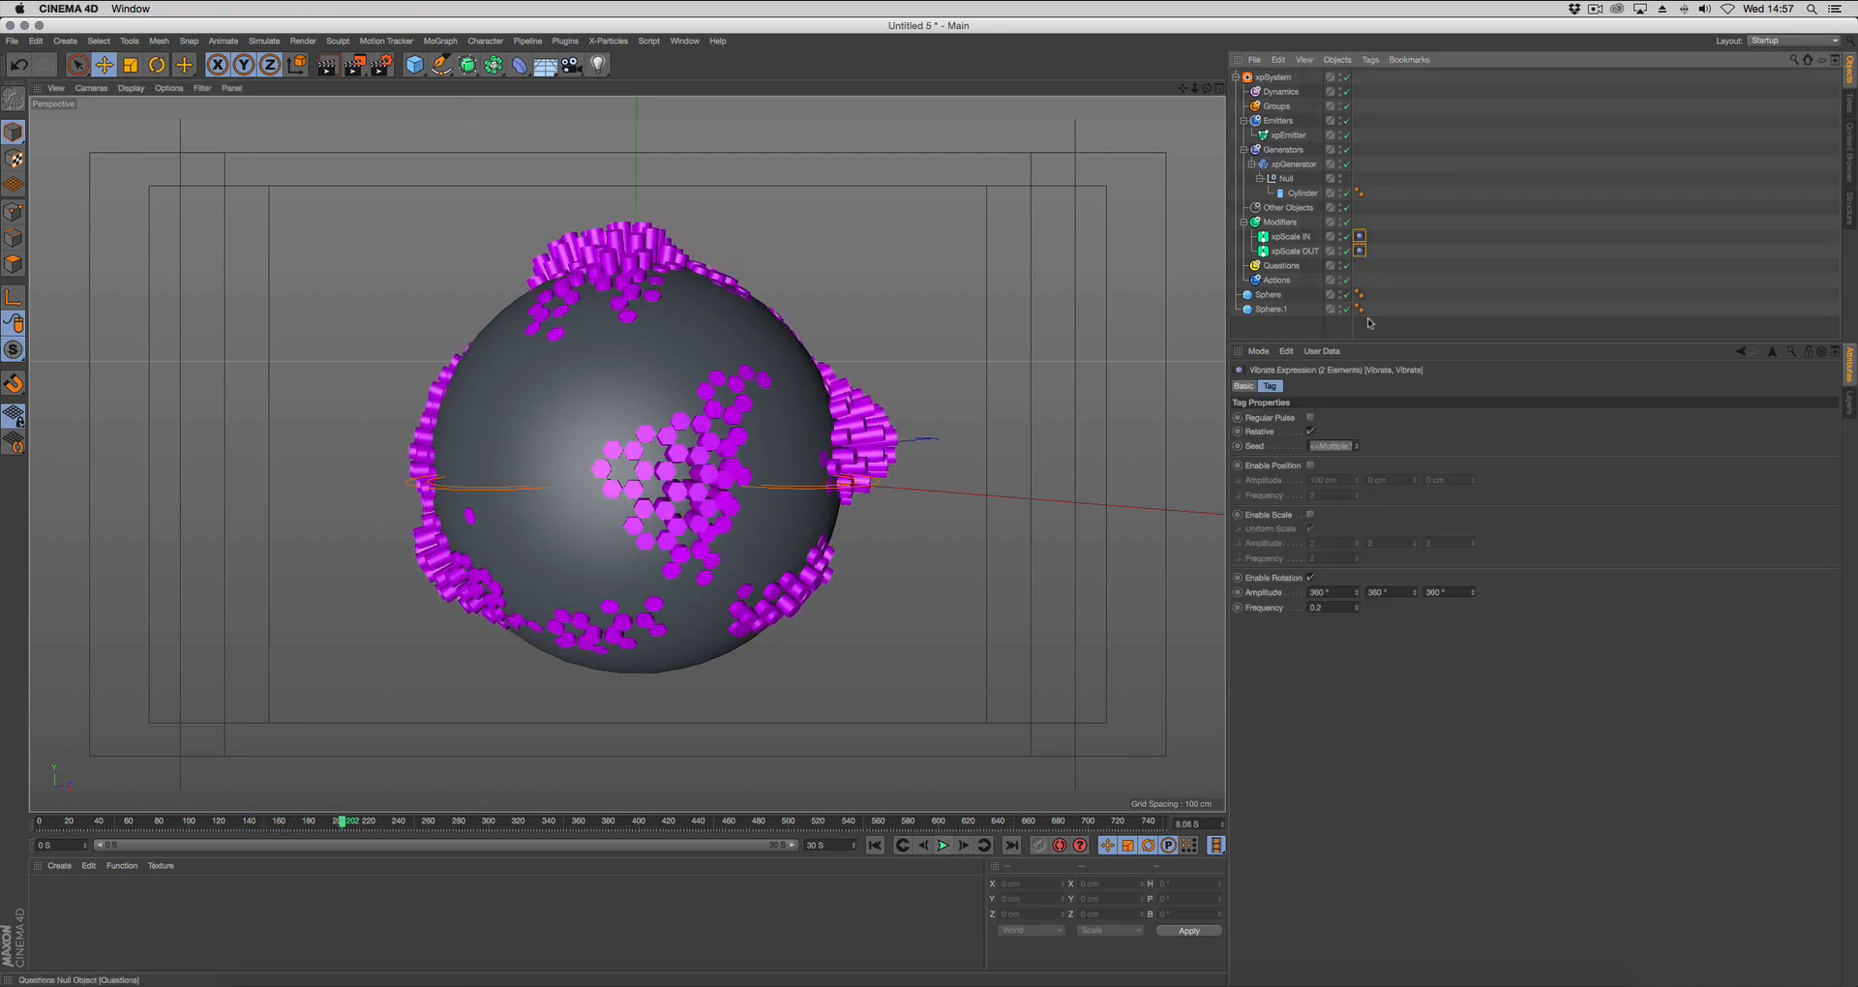
click(1331, 608)
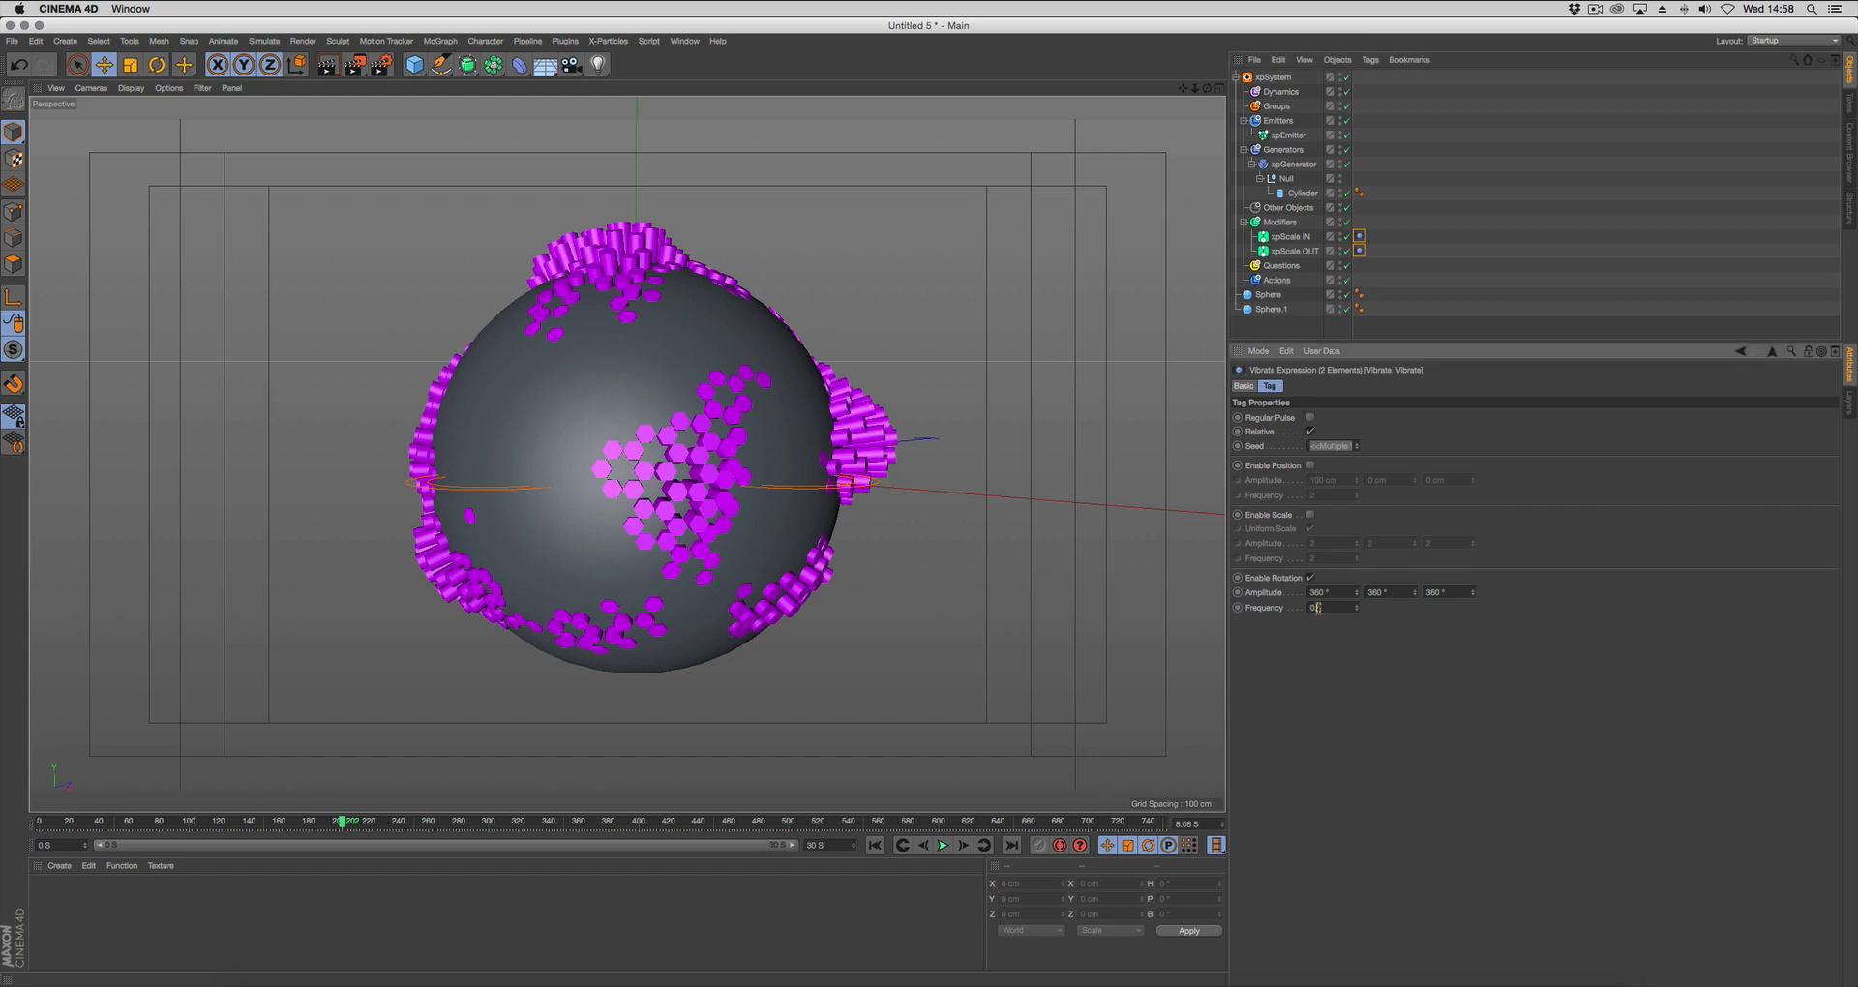
Play the animation from the start frame and examine the slower cylinder movement from another angle.
click(874, 846)
click(942, 845)
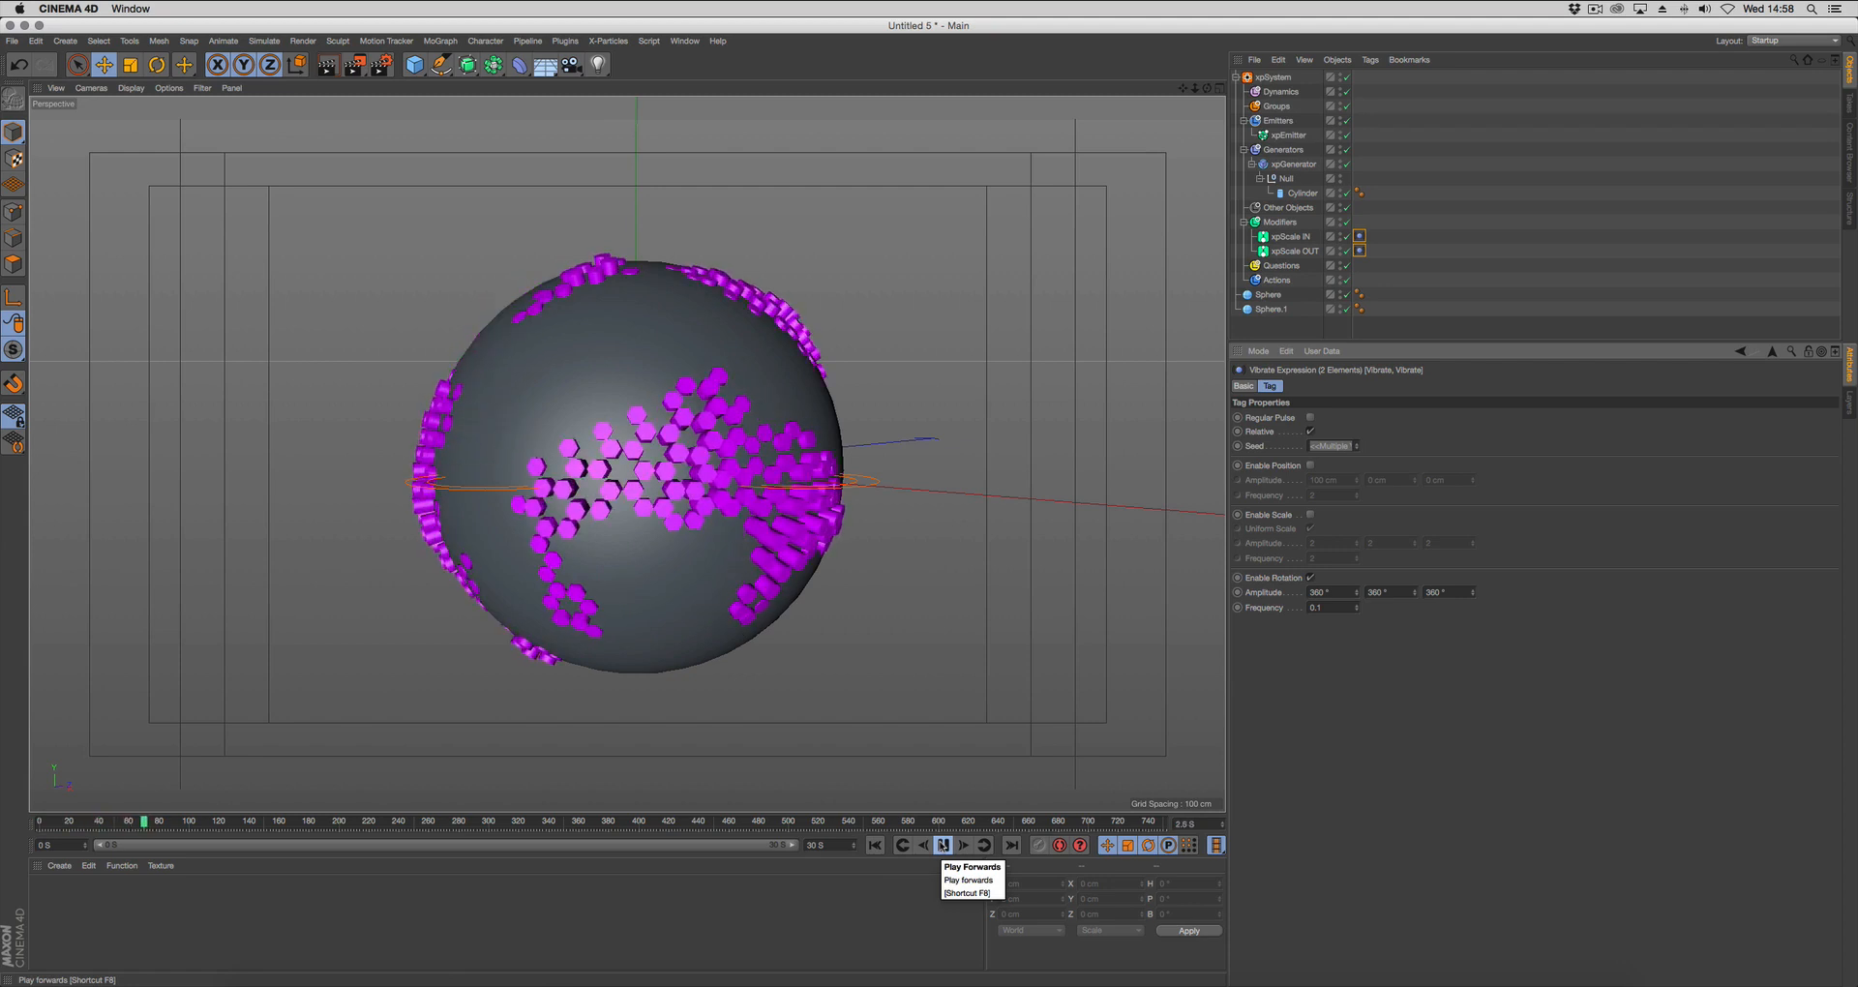
click(944, 847)
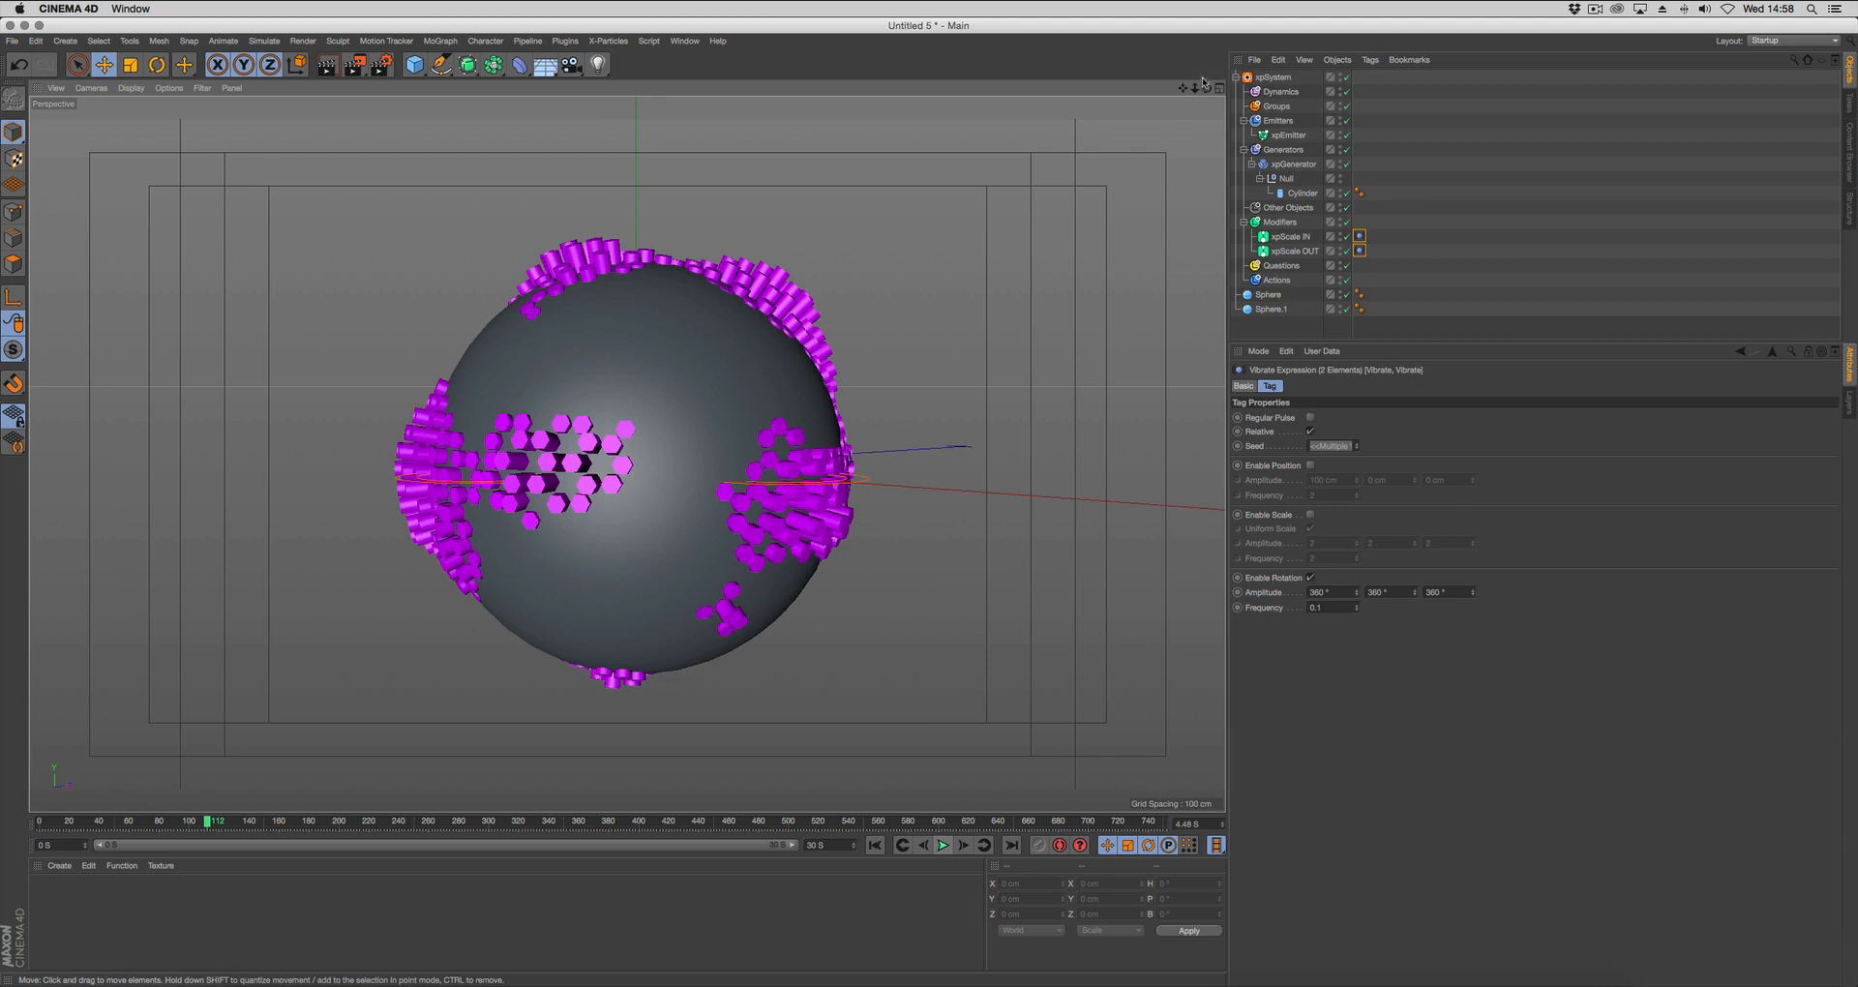
drag(1202, 82, 1207, 89)
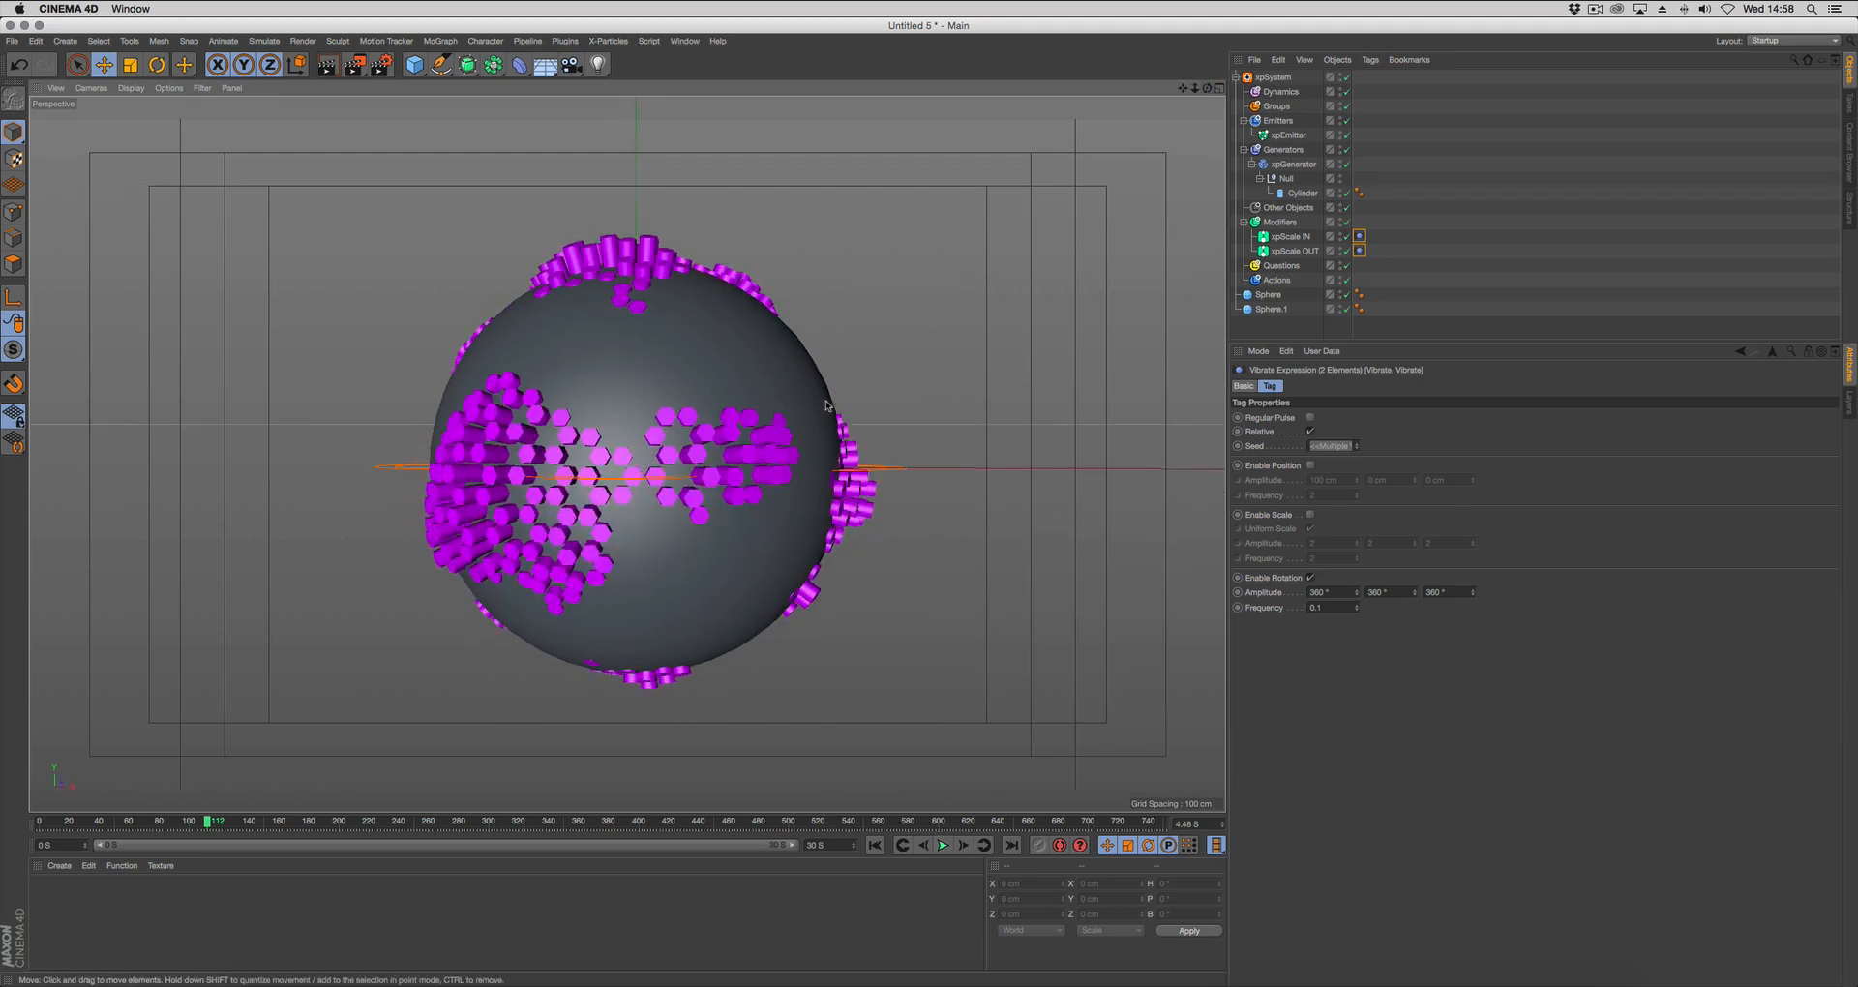
Try a noise falloff scale of 87 % on both xpScale modifiers and play the animation from the start frame.
click(1291, 237)
shift+click(1294, 251)
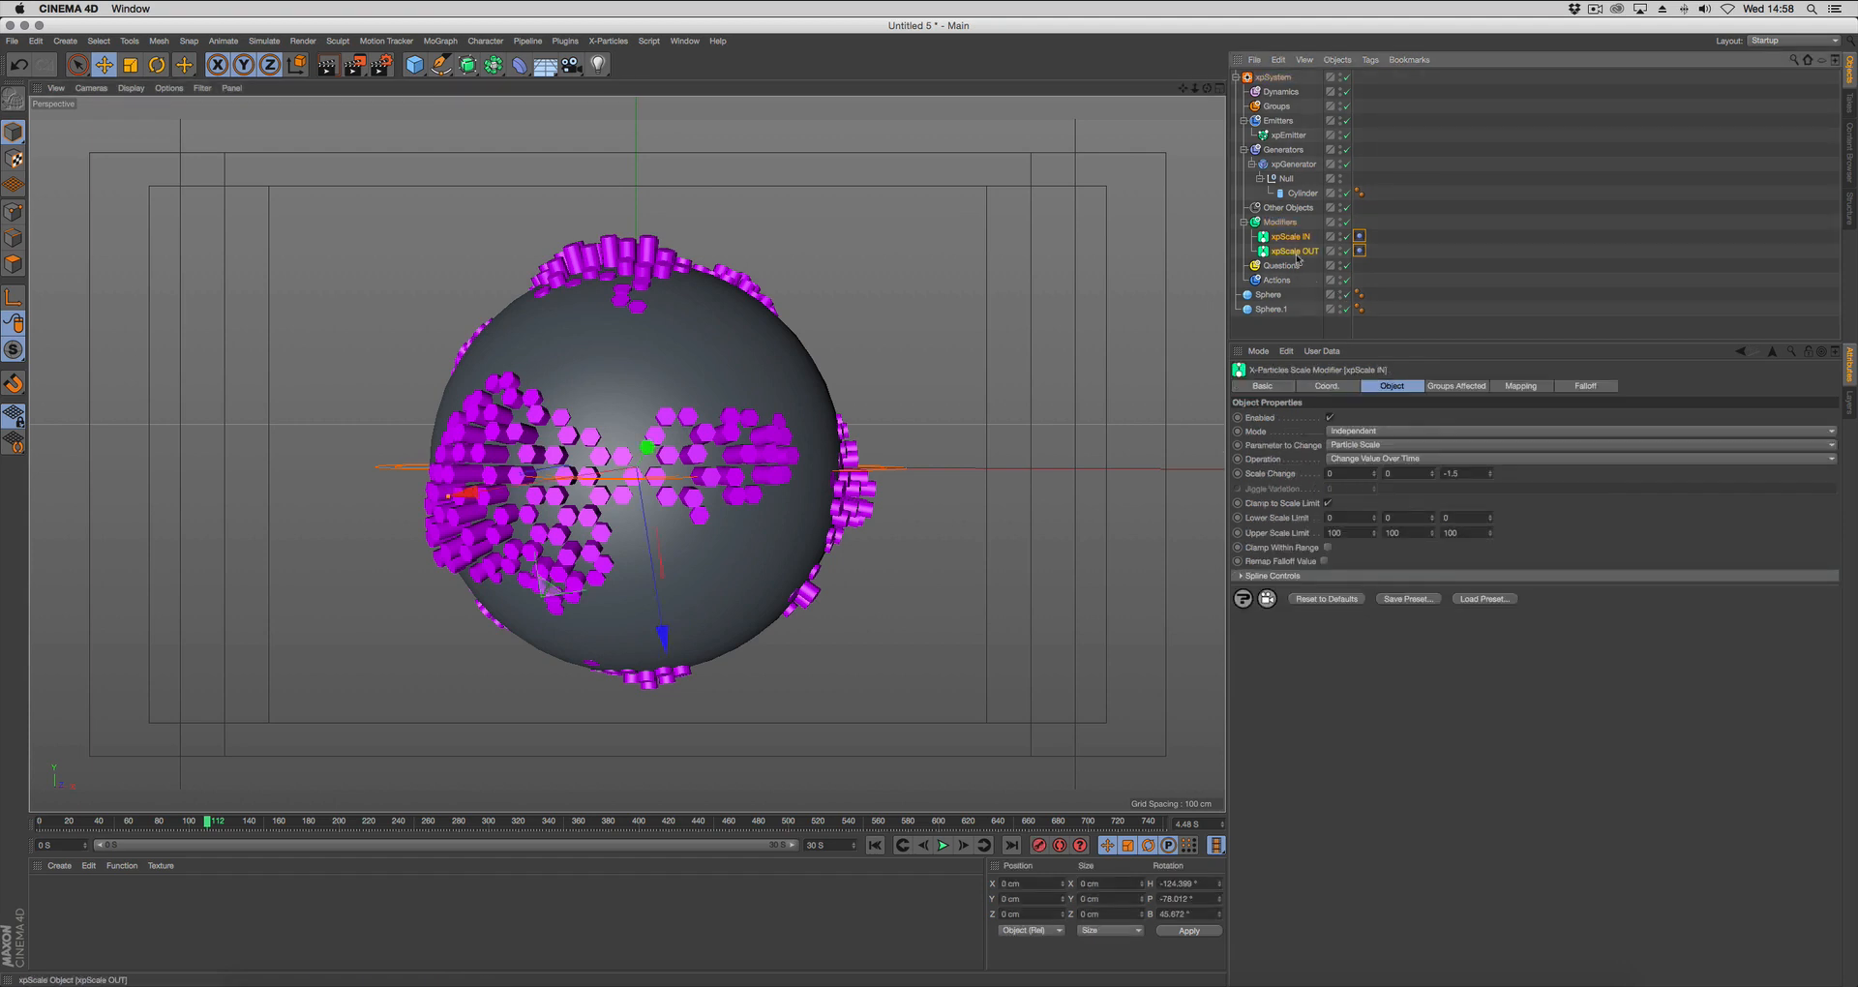
click(1581, 385)
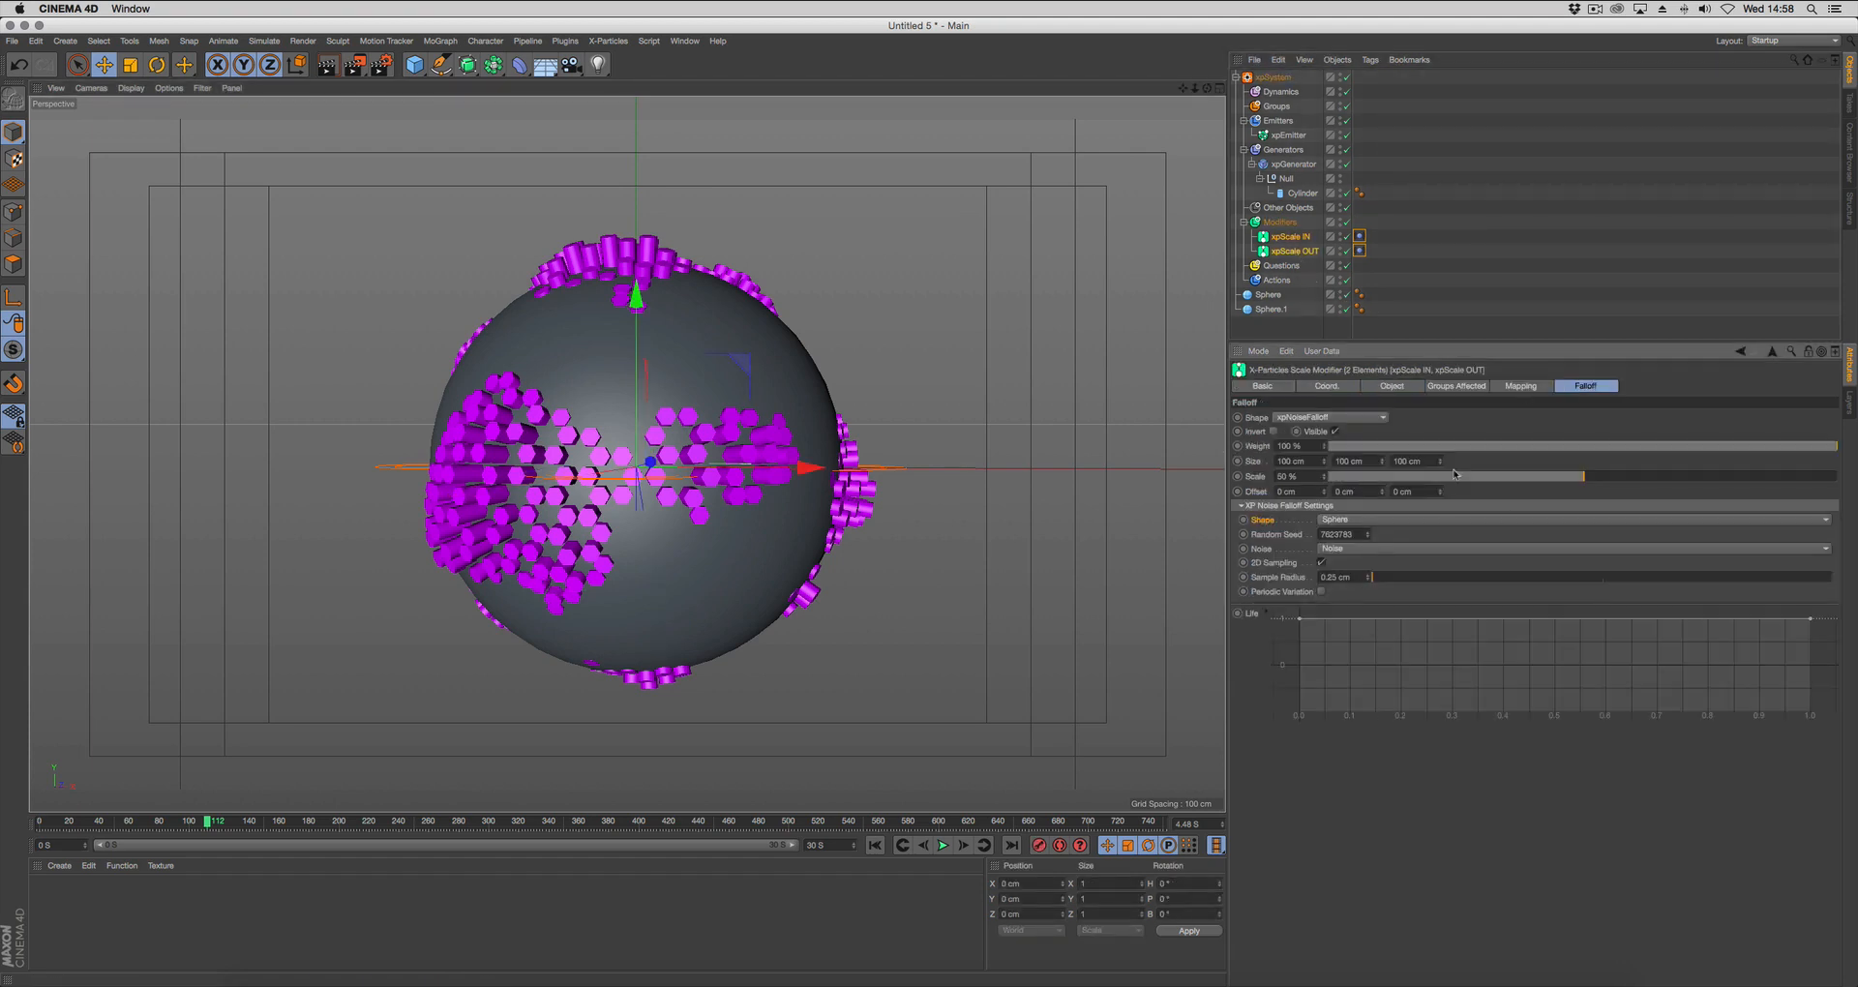
drag(1597, 478, 1775, 478)
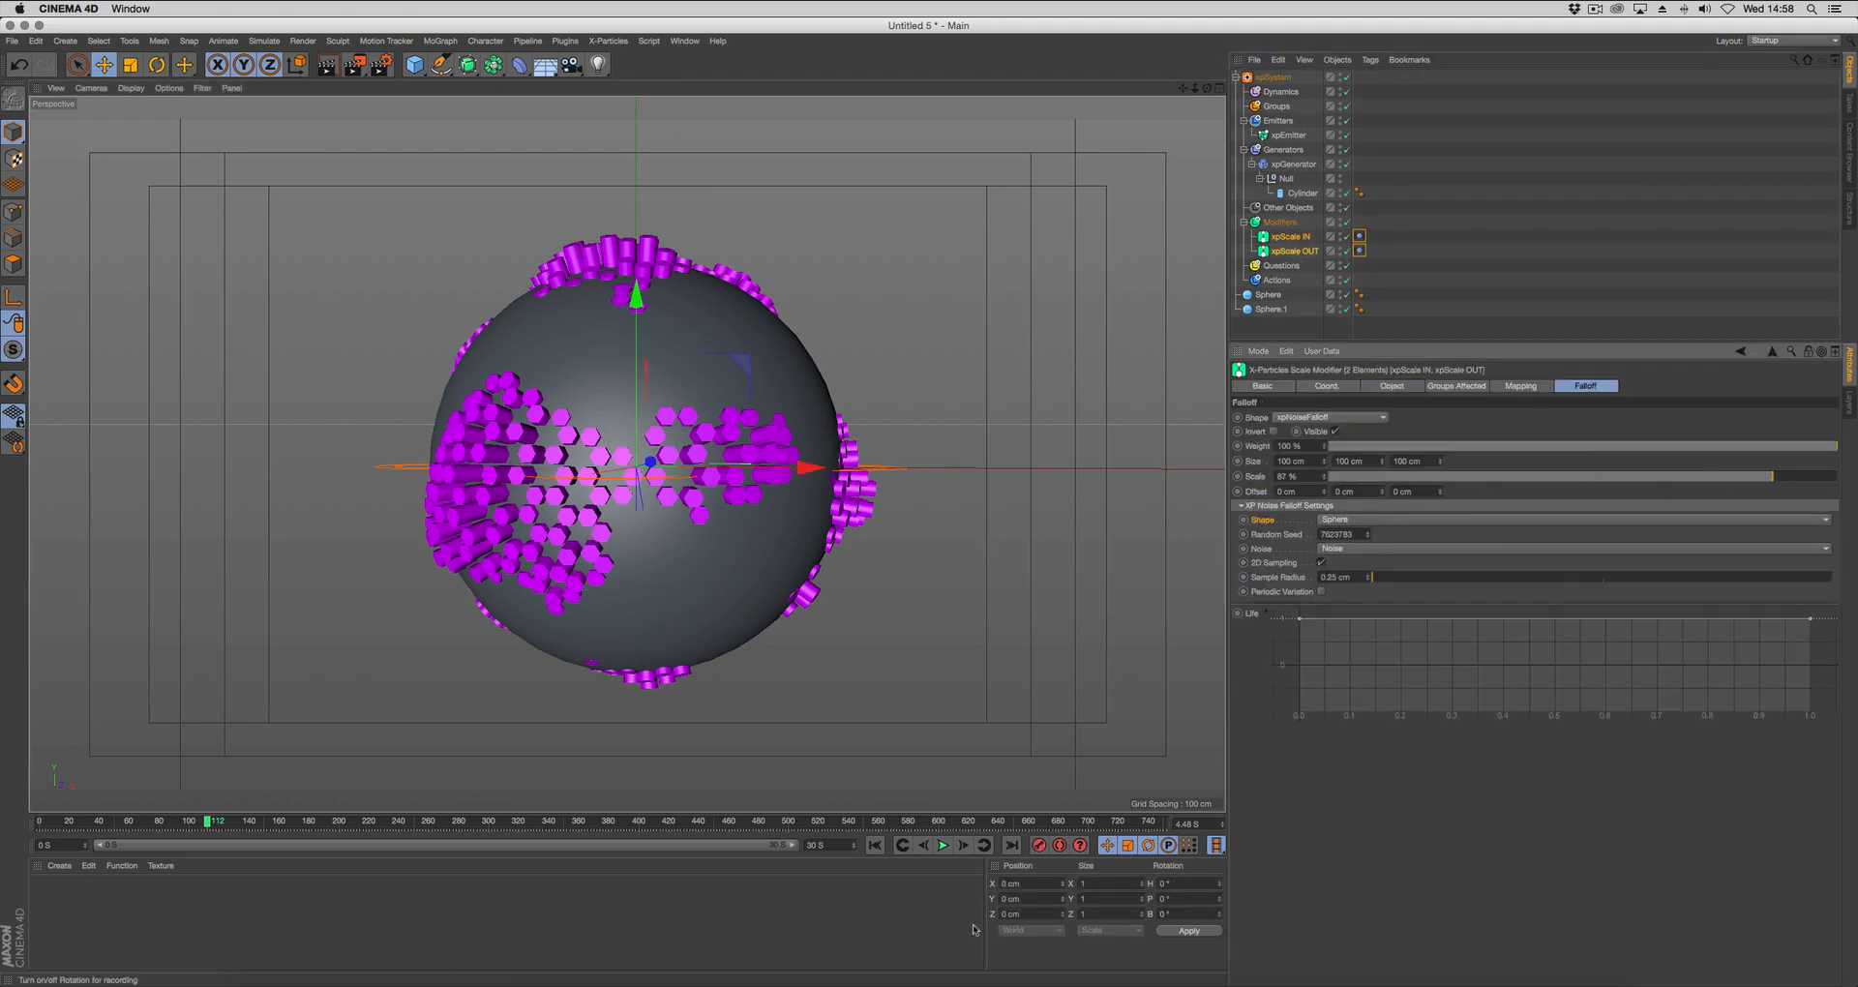
click(875, 845)
click(942, 845)
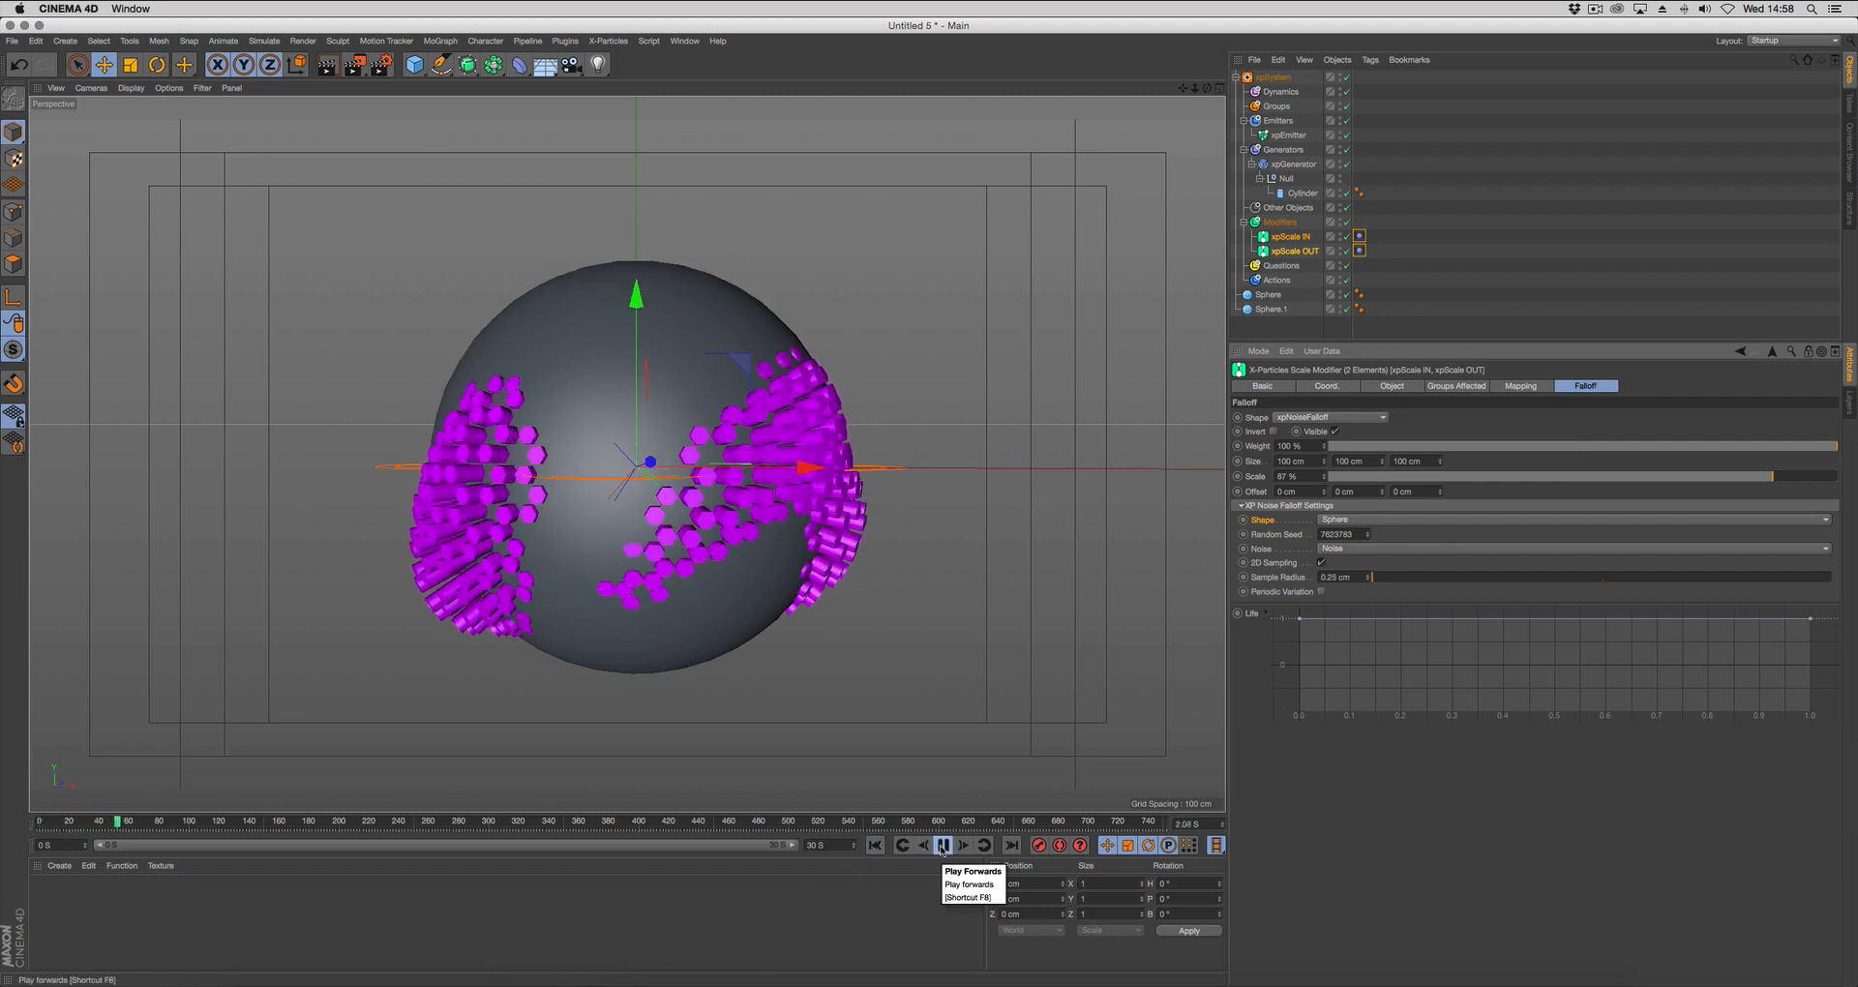
click(942, 845)
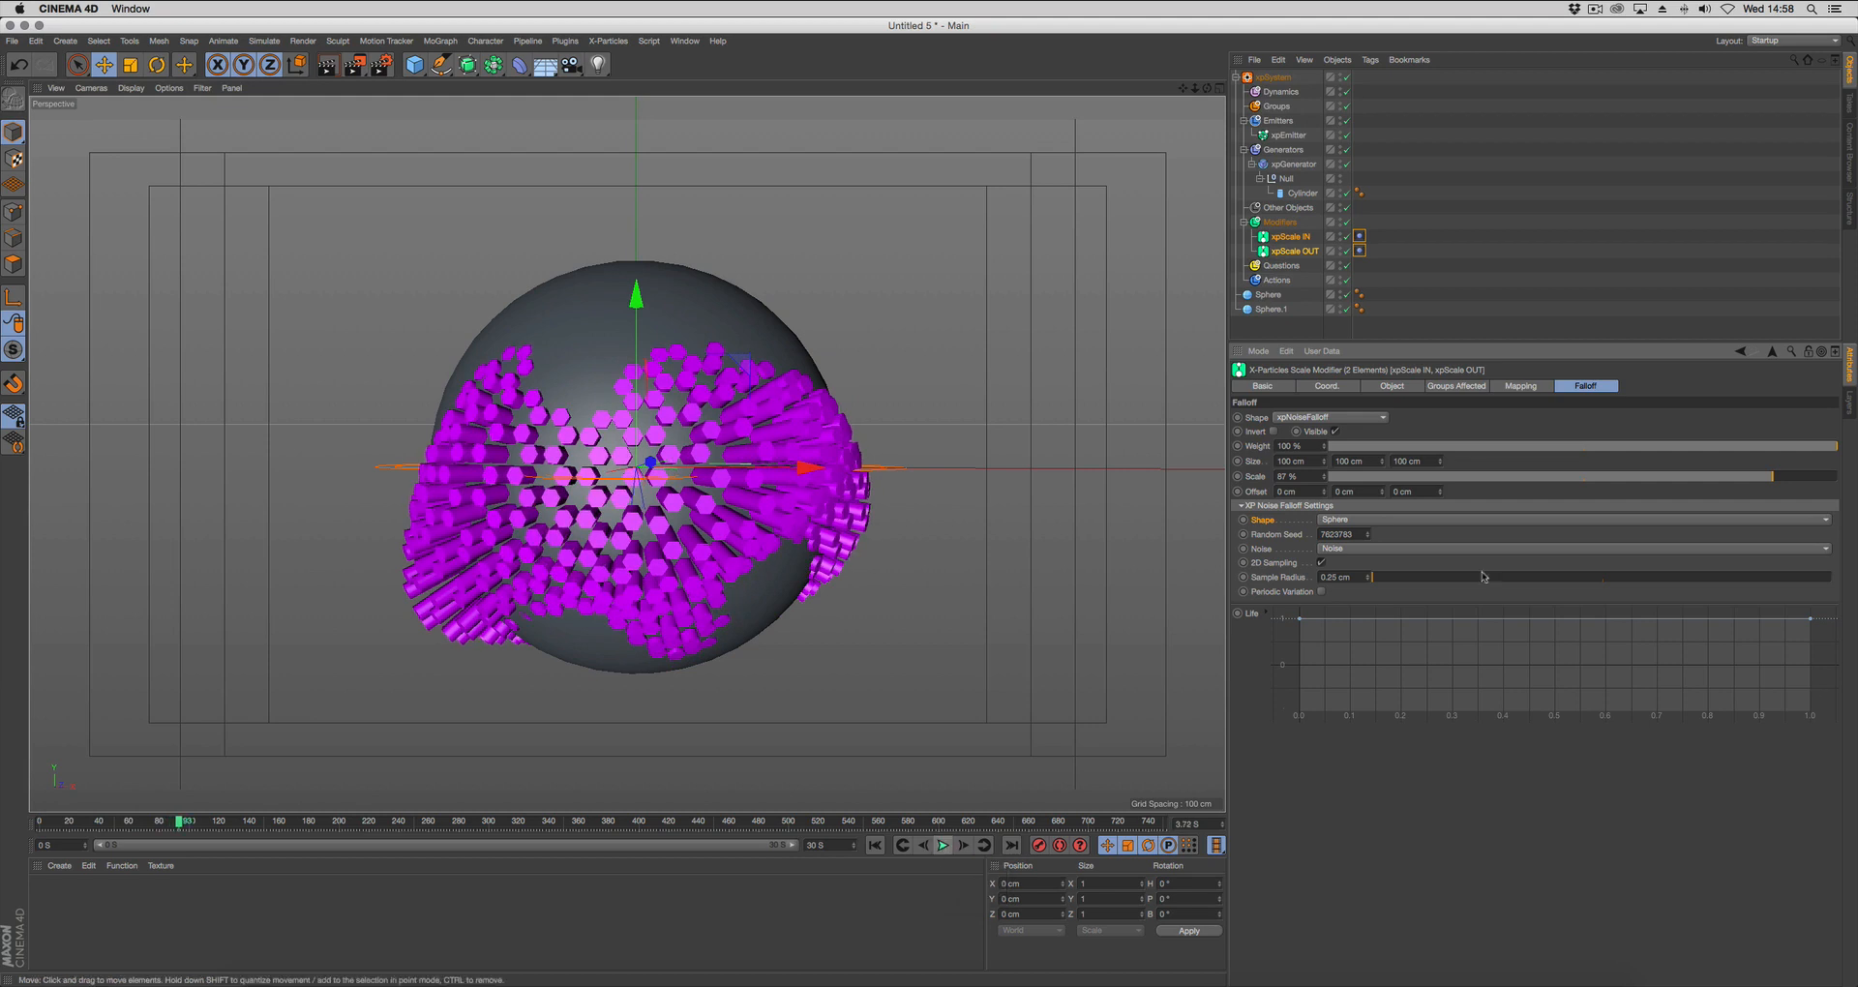
Set the falloff scale of both xpScale modifiers to 50 % and play the animation to check the pattern.
right_click(1324, 478)
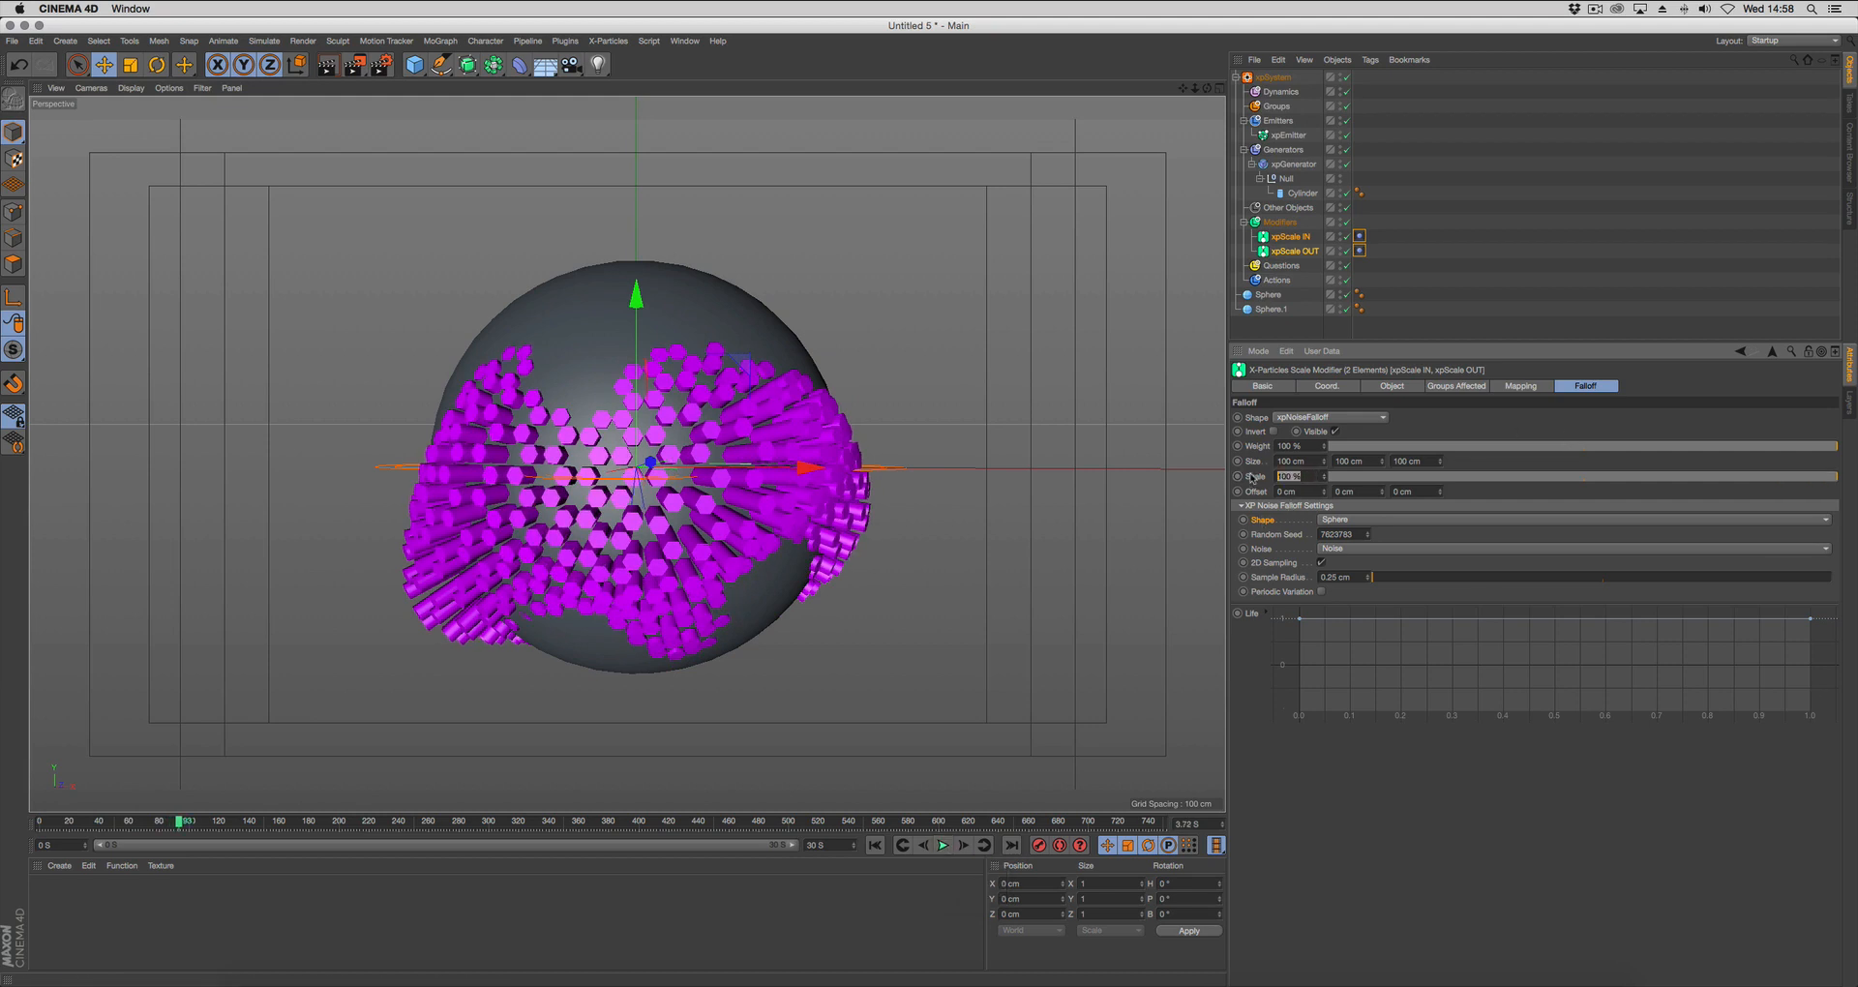
key(Return)
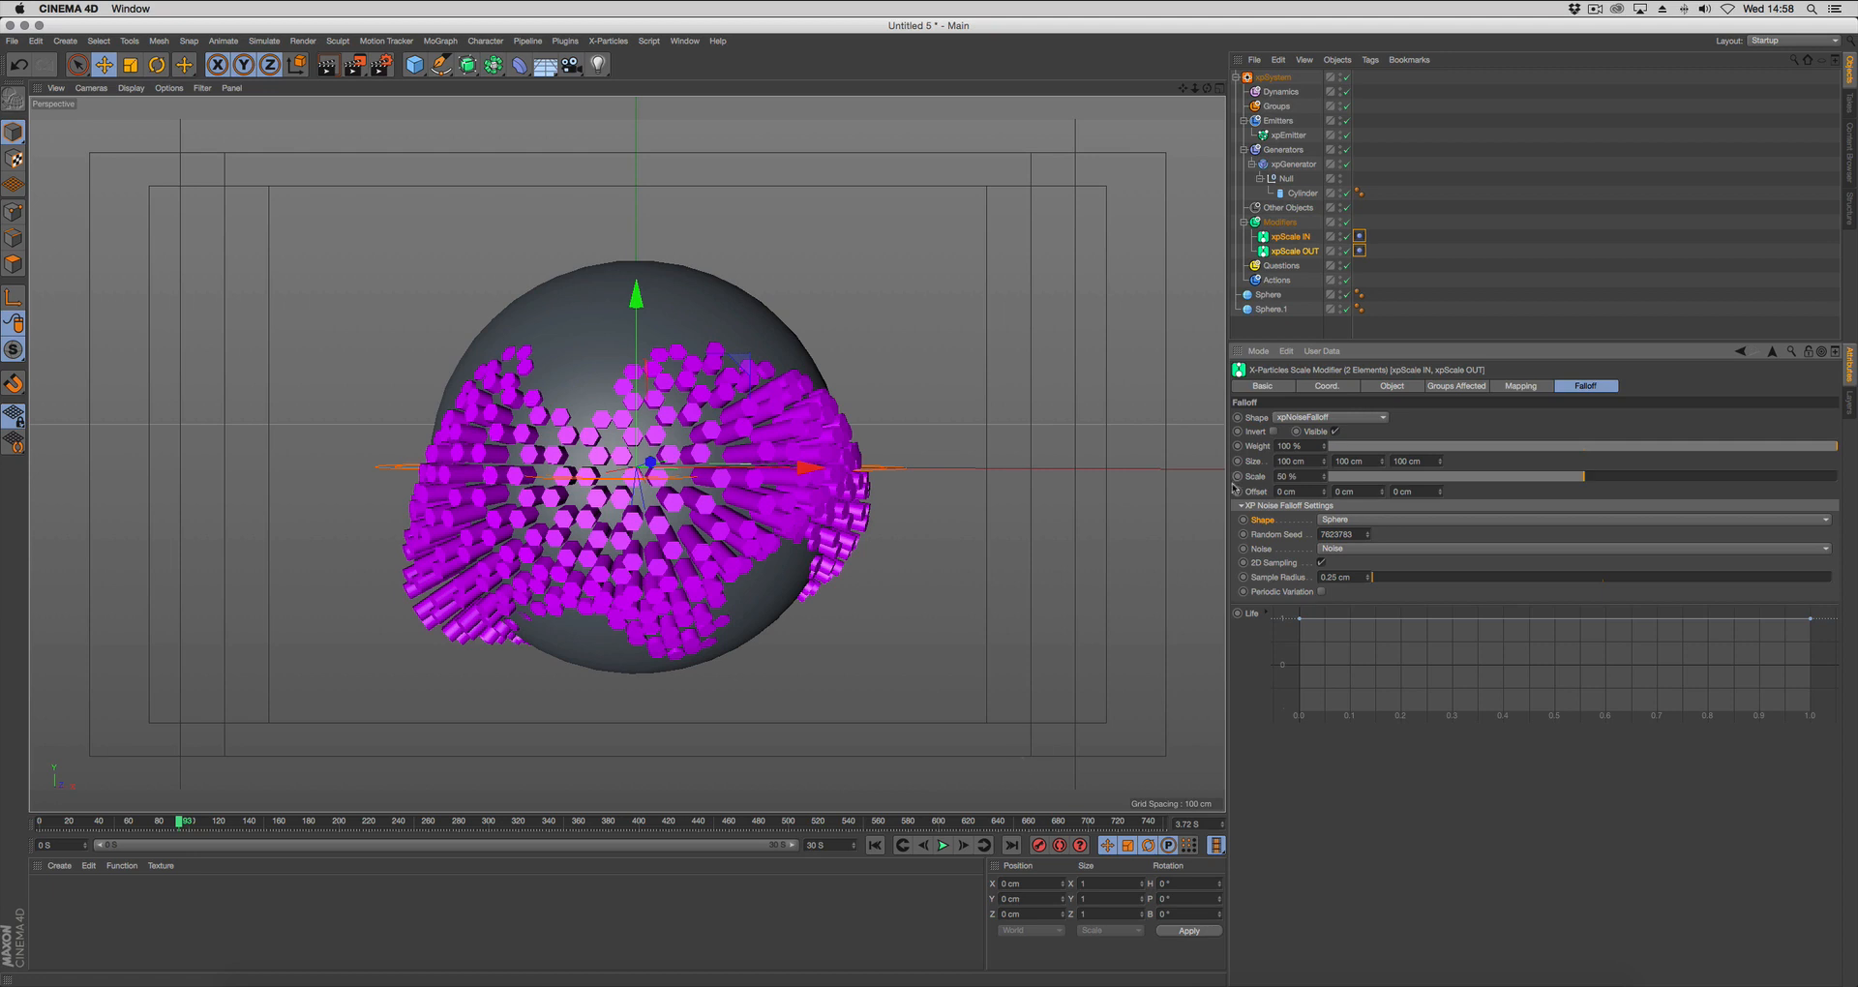
click(943, 846)
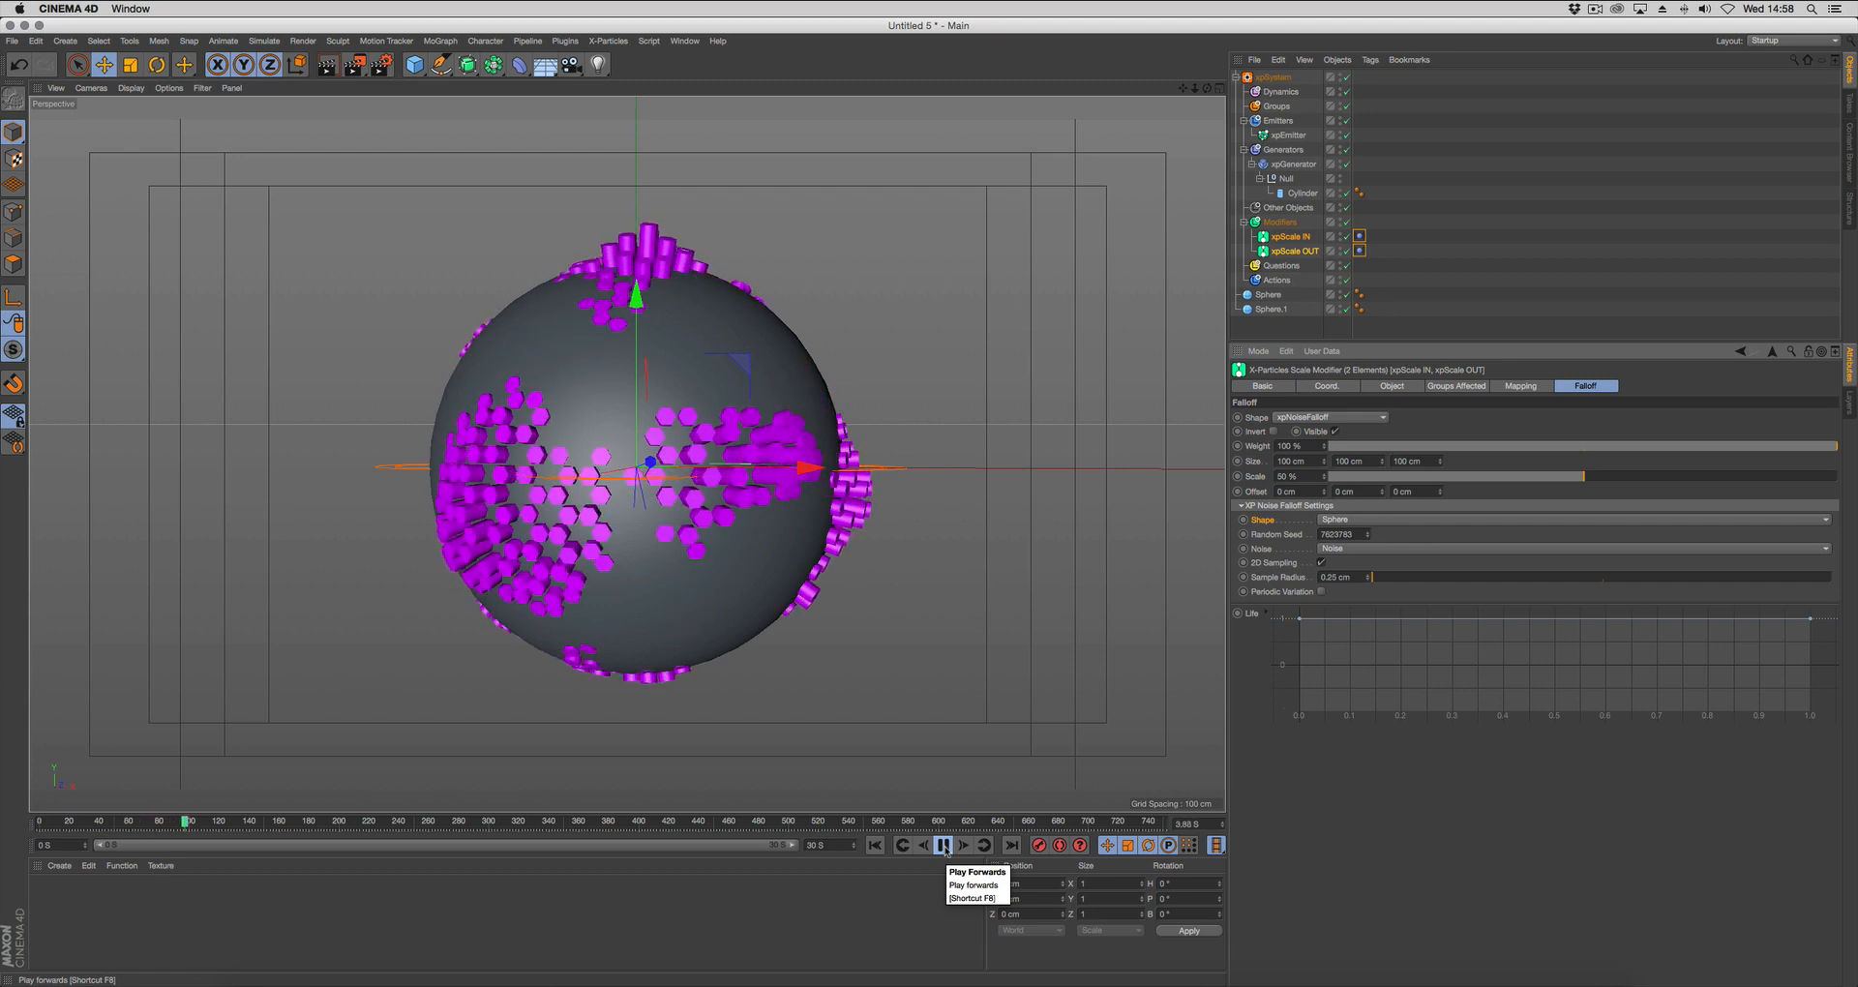
click(944, 847)
click(1488, 212)
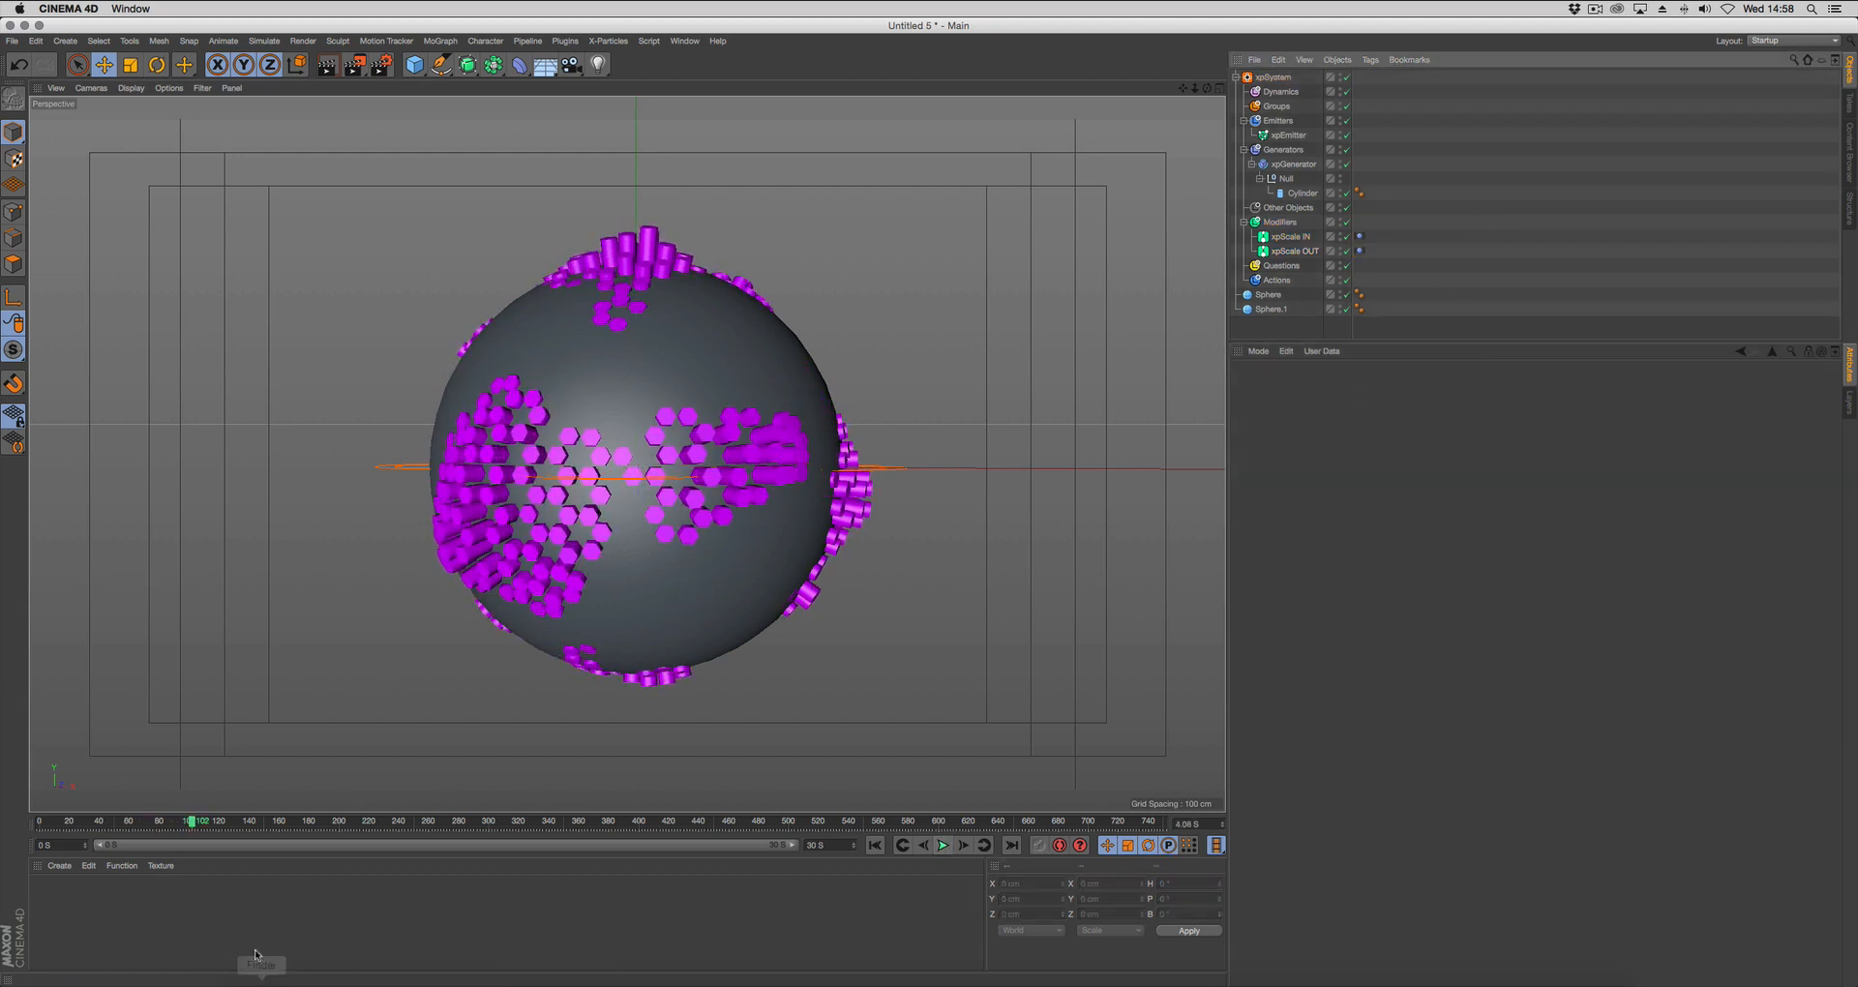
Create a new material and disable its Reflectance channel.
double_click(69, 883)
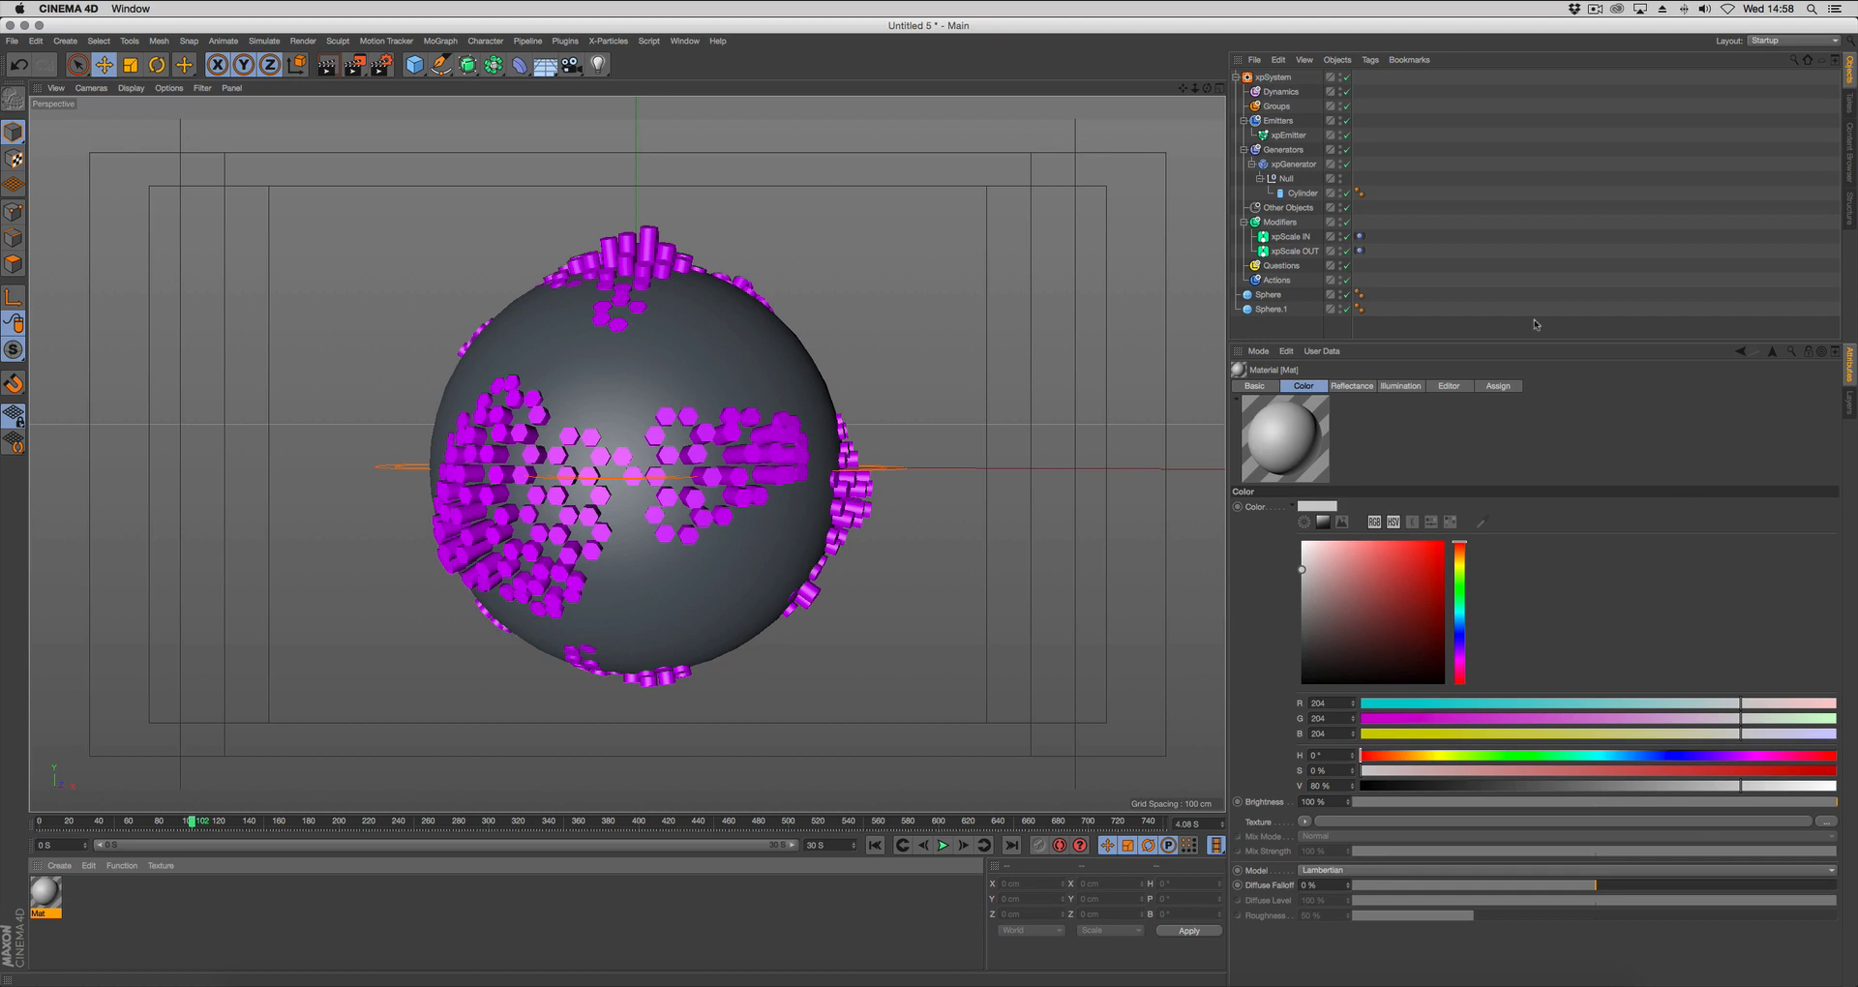
drag(1528, 342, 1527, 272)
click(1292, 436)
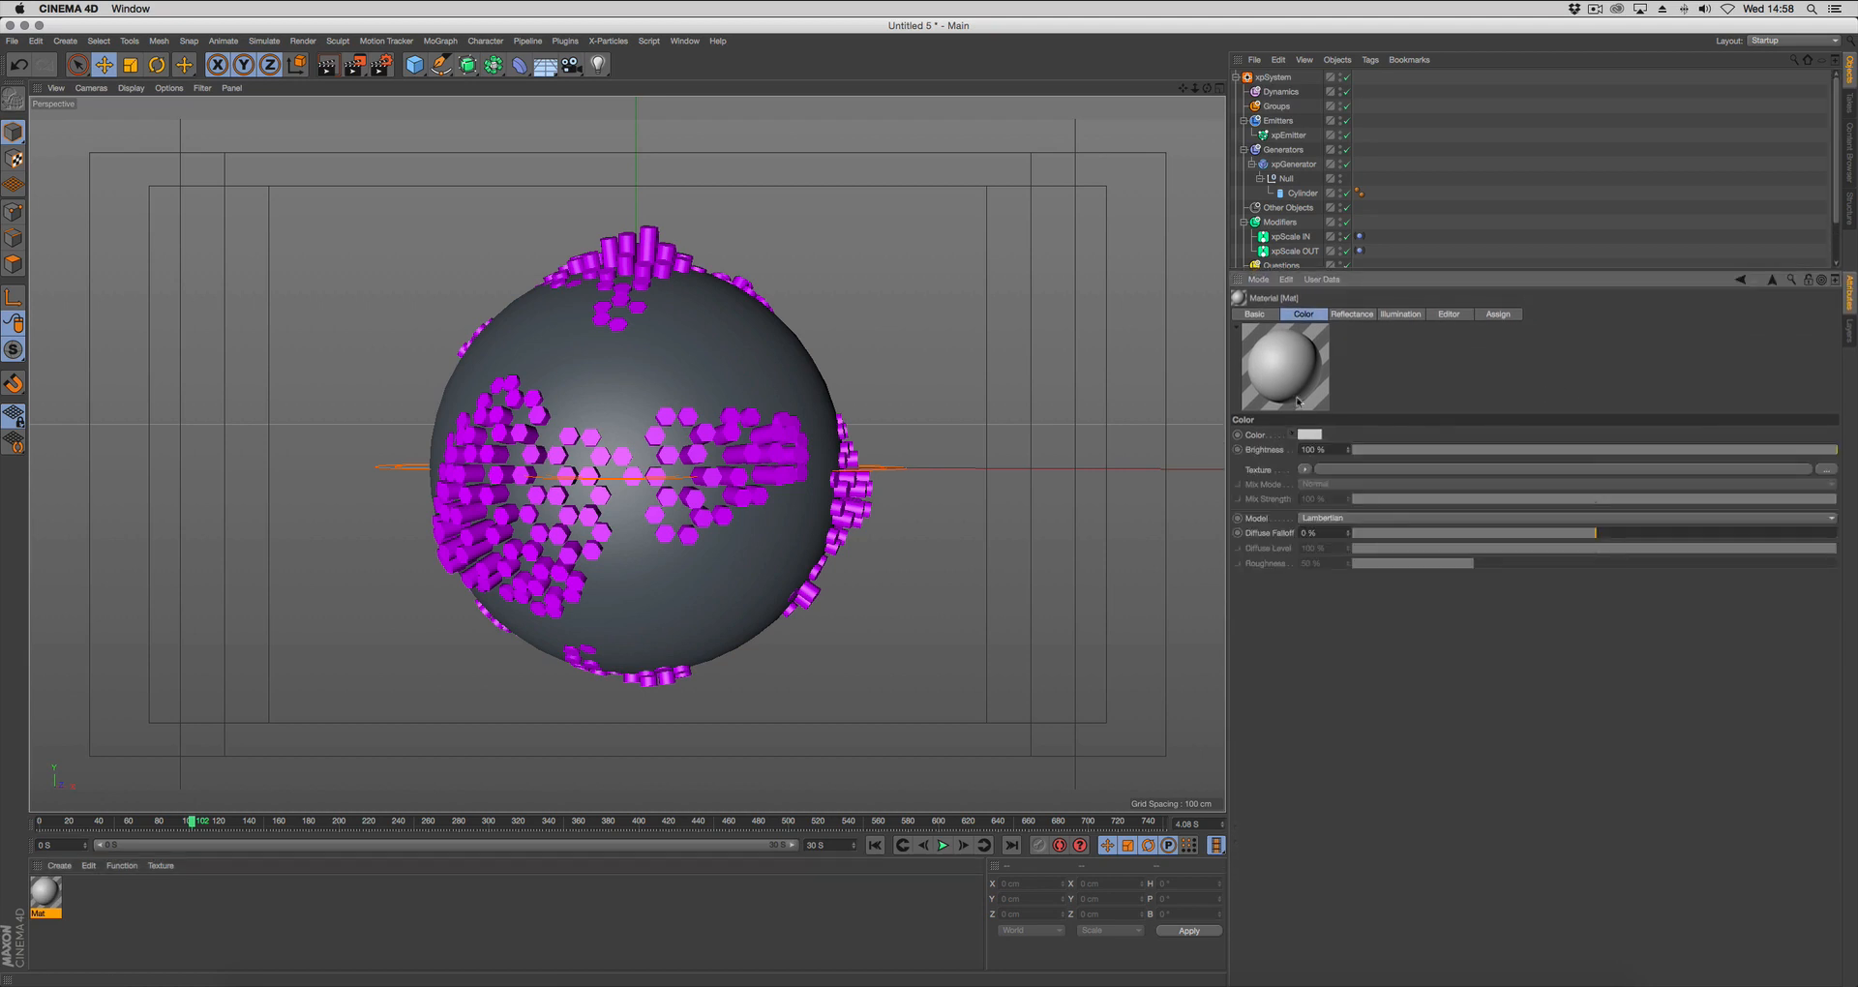
click(1259, 316)
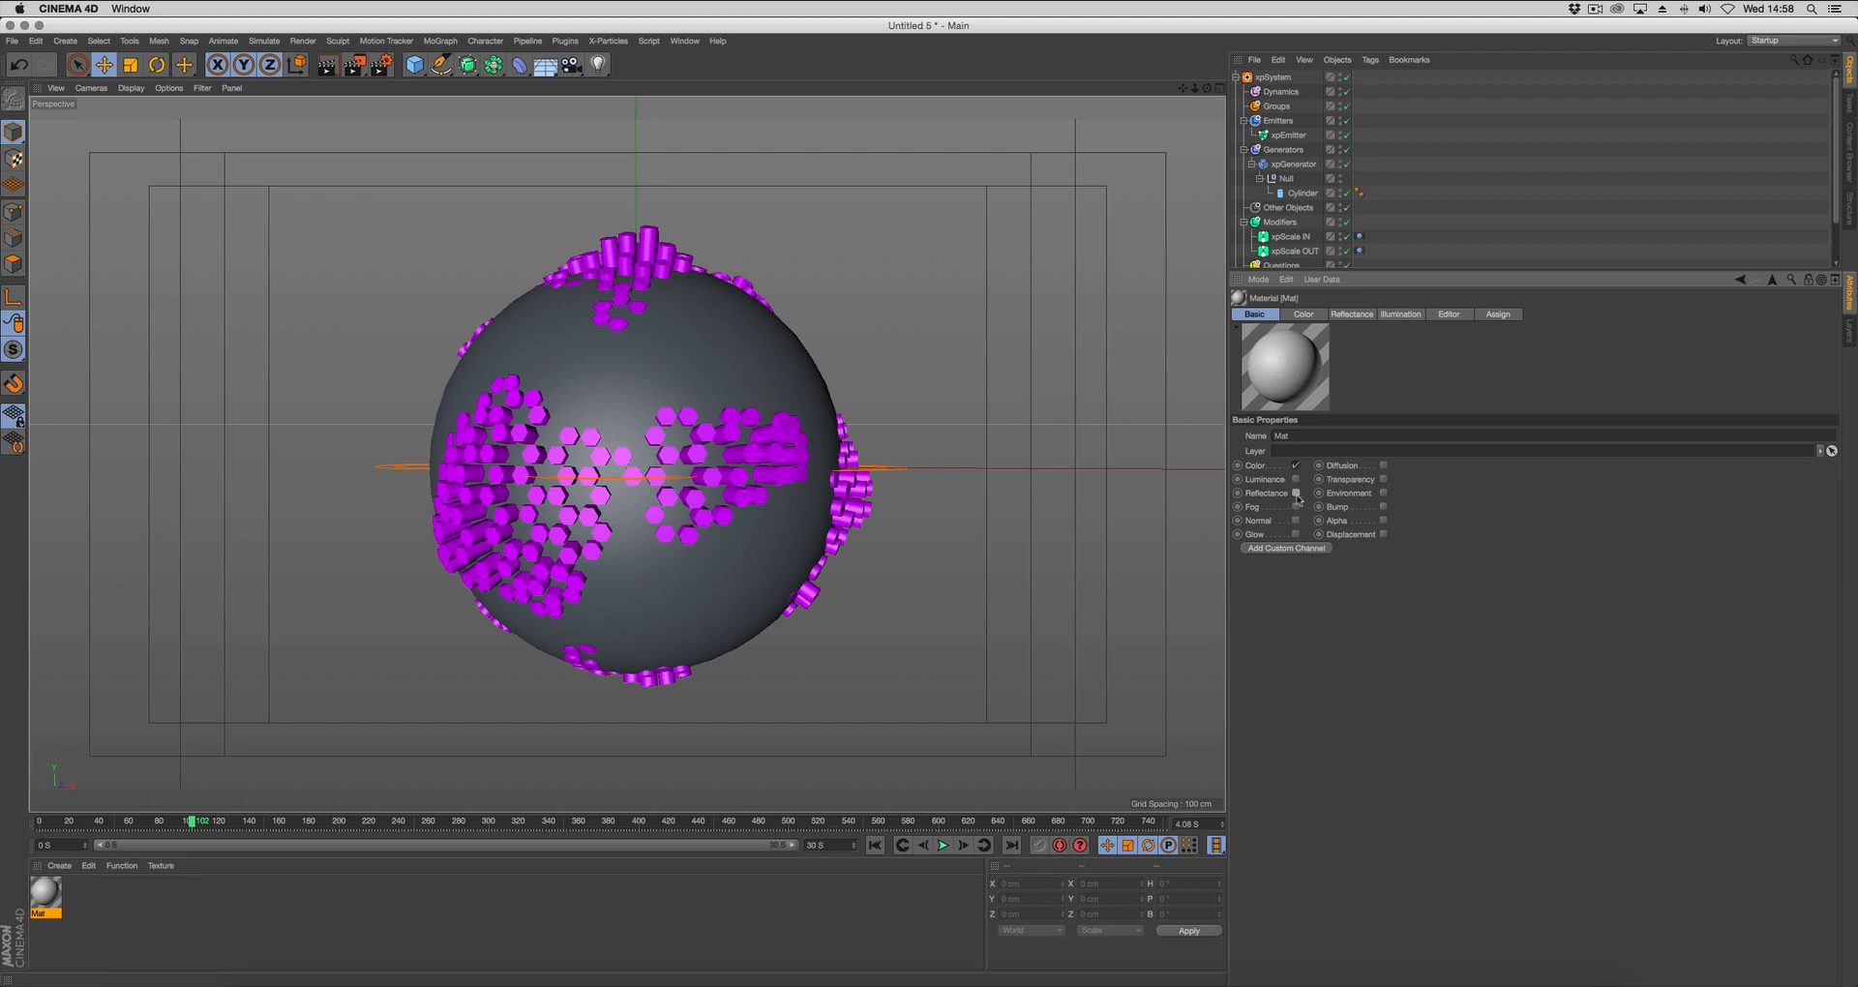
click(1295, 494)
click(1301, 314)
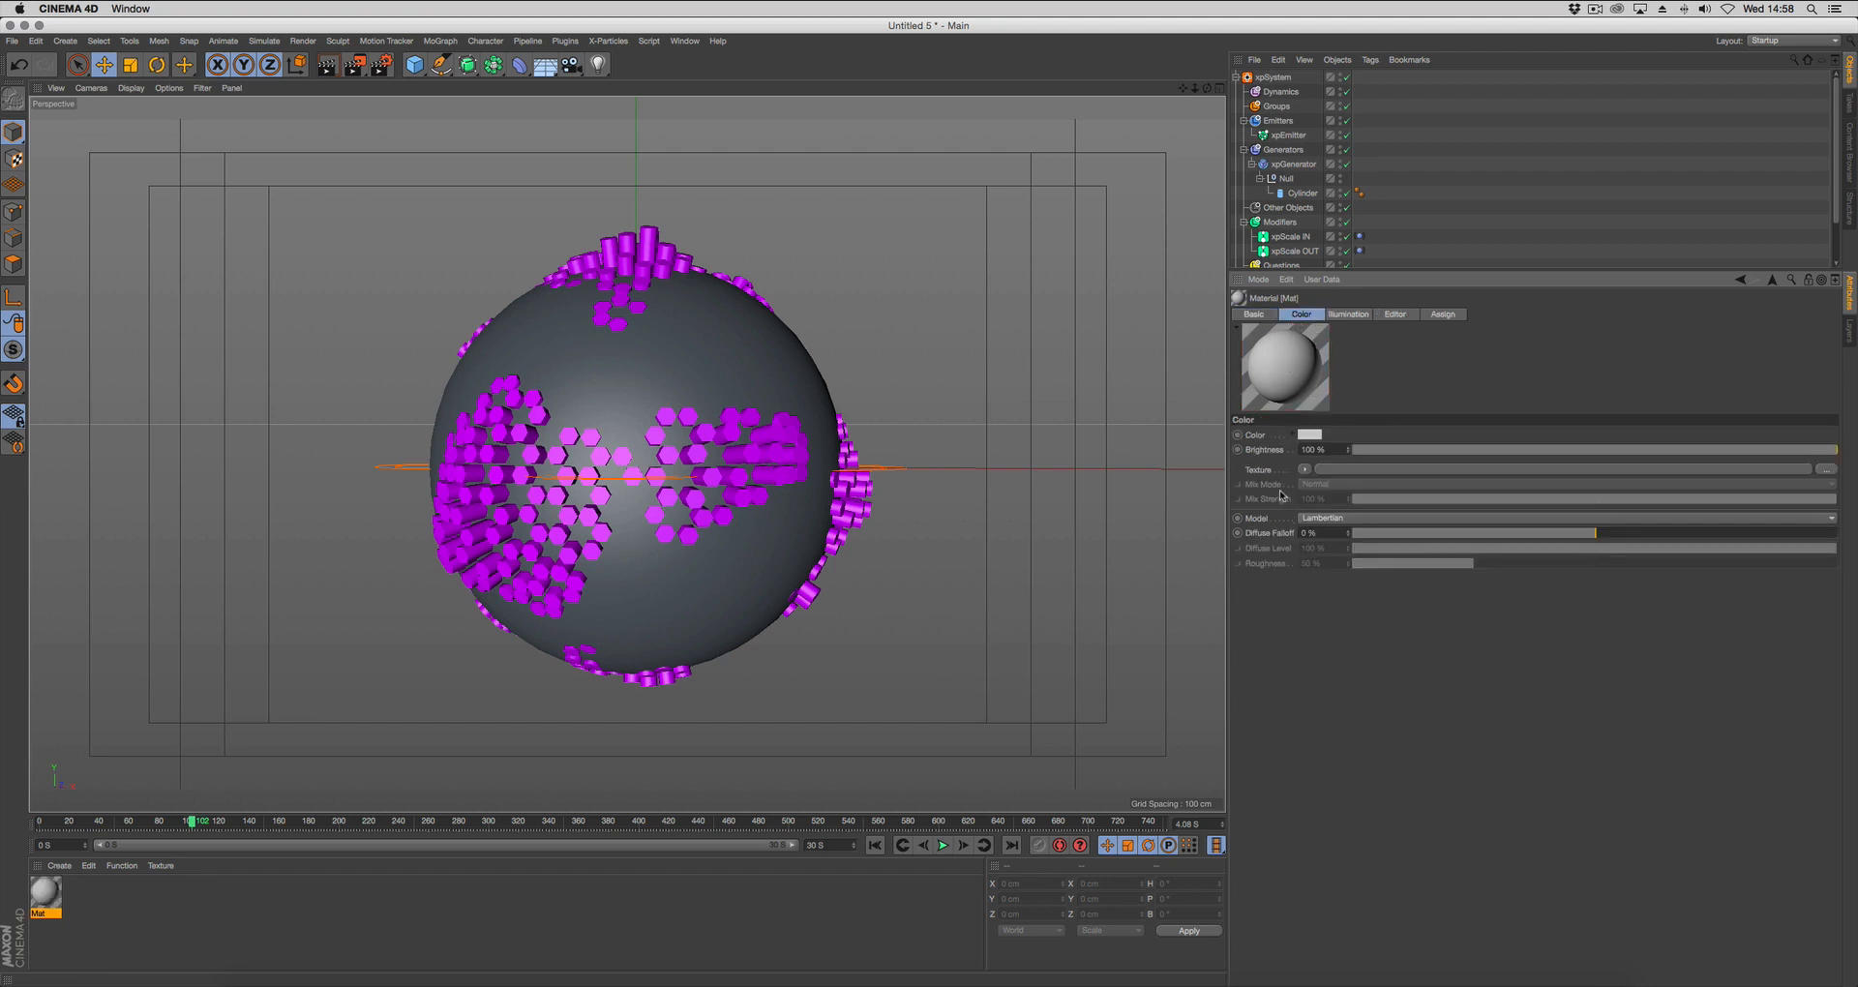
Load a Gradient shader into the material's color texture and set its type to 3D - Spherical.
click(1310, 470)
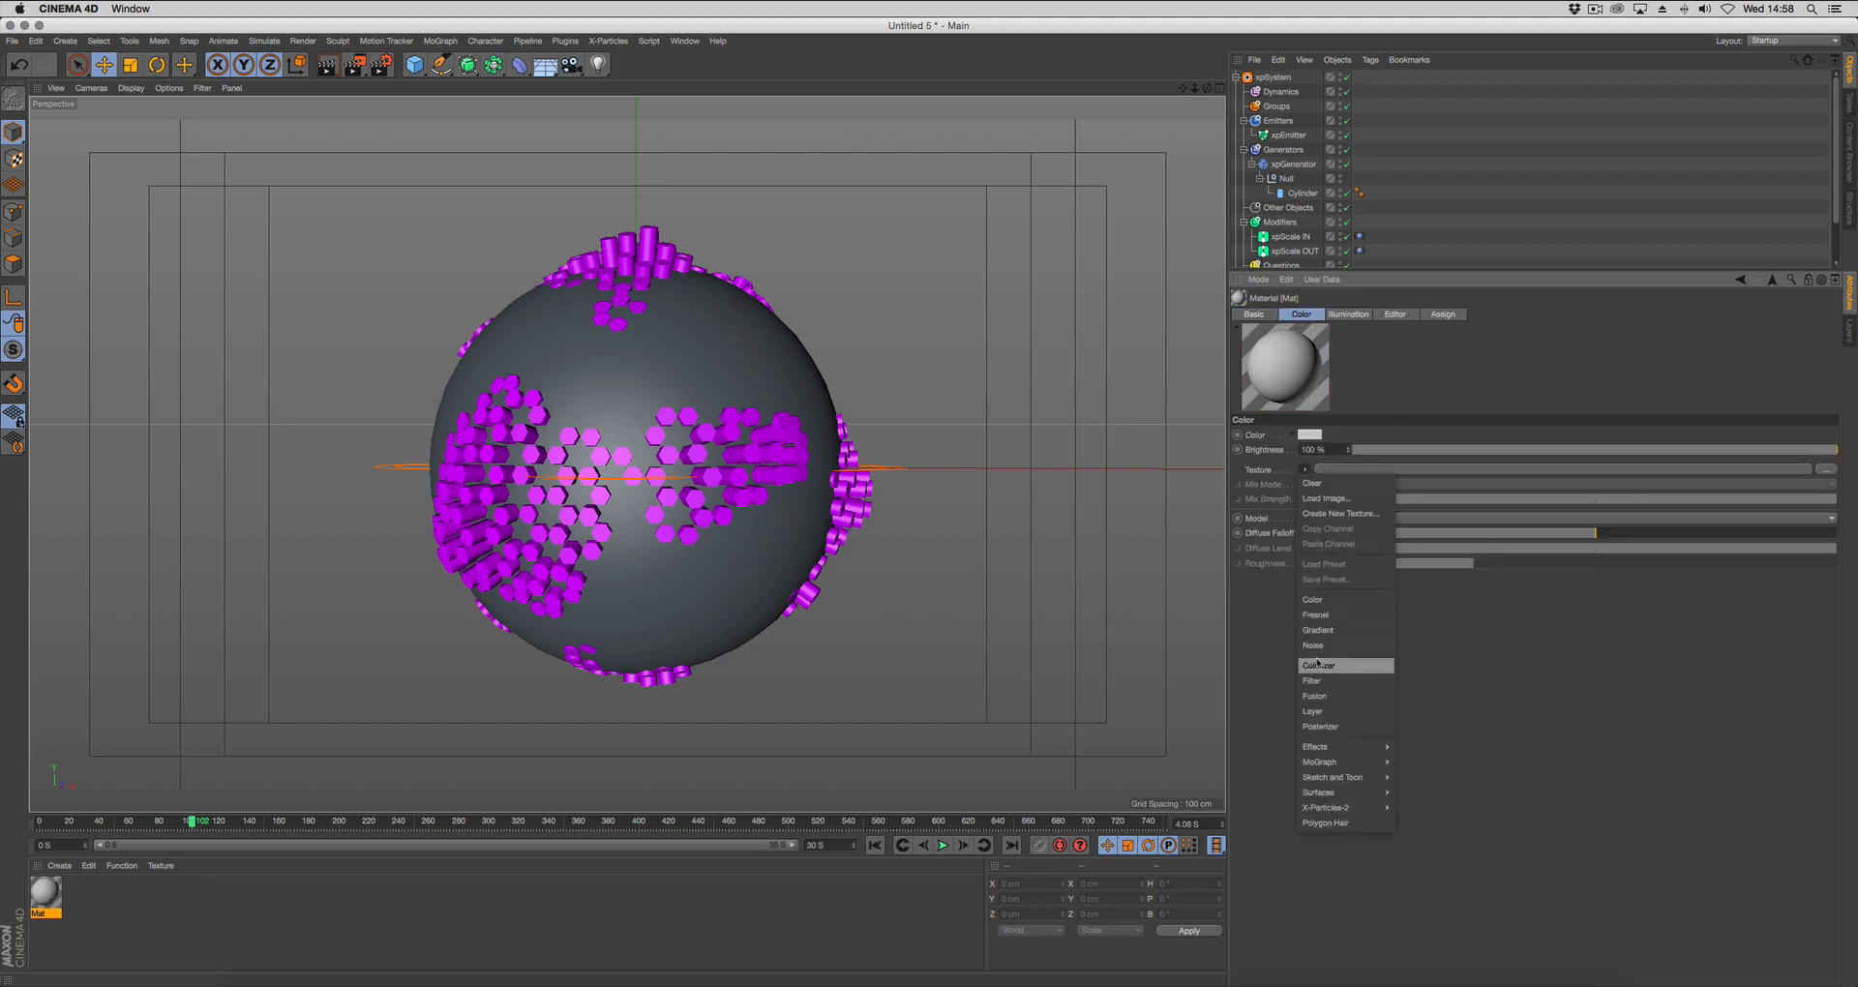
click(1318, 630)
click(1379, 473)
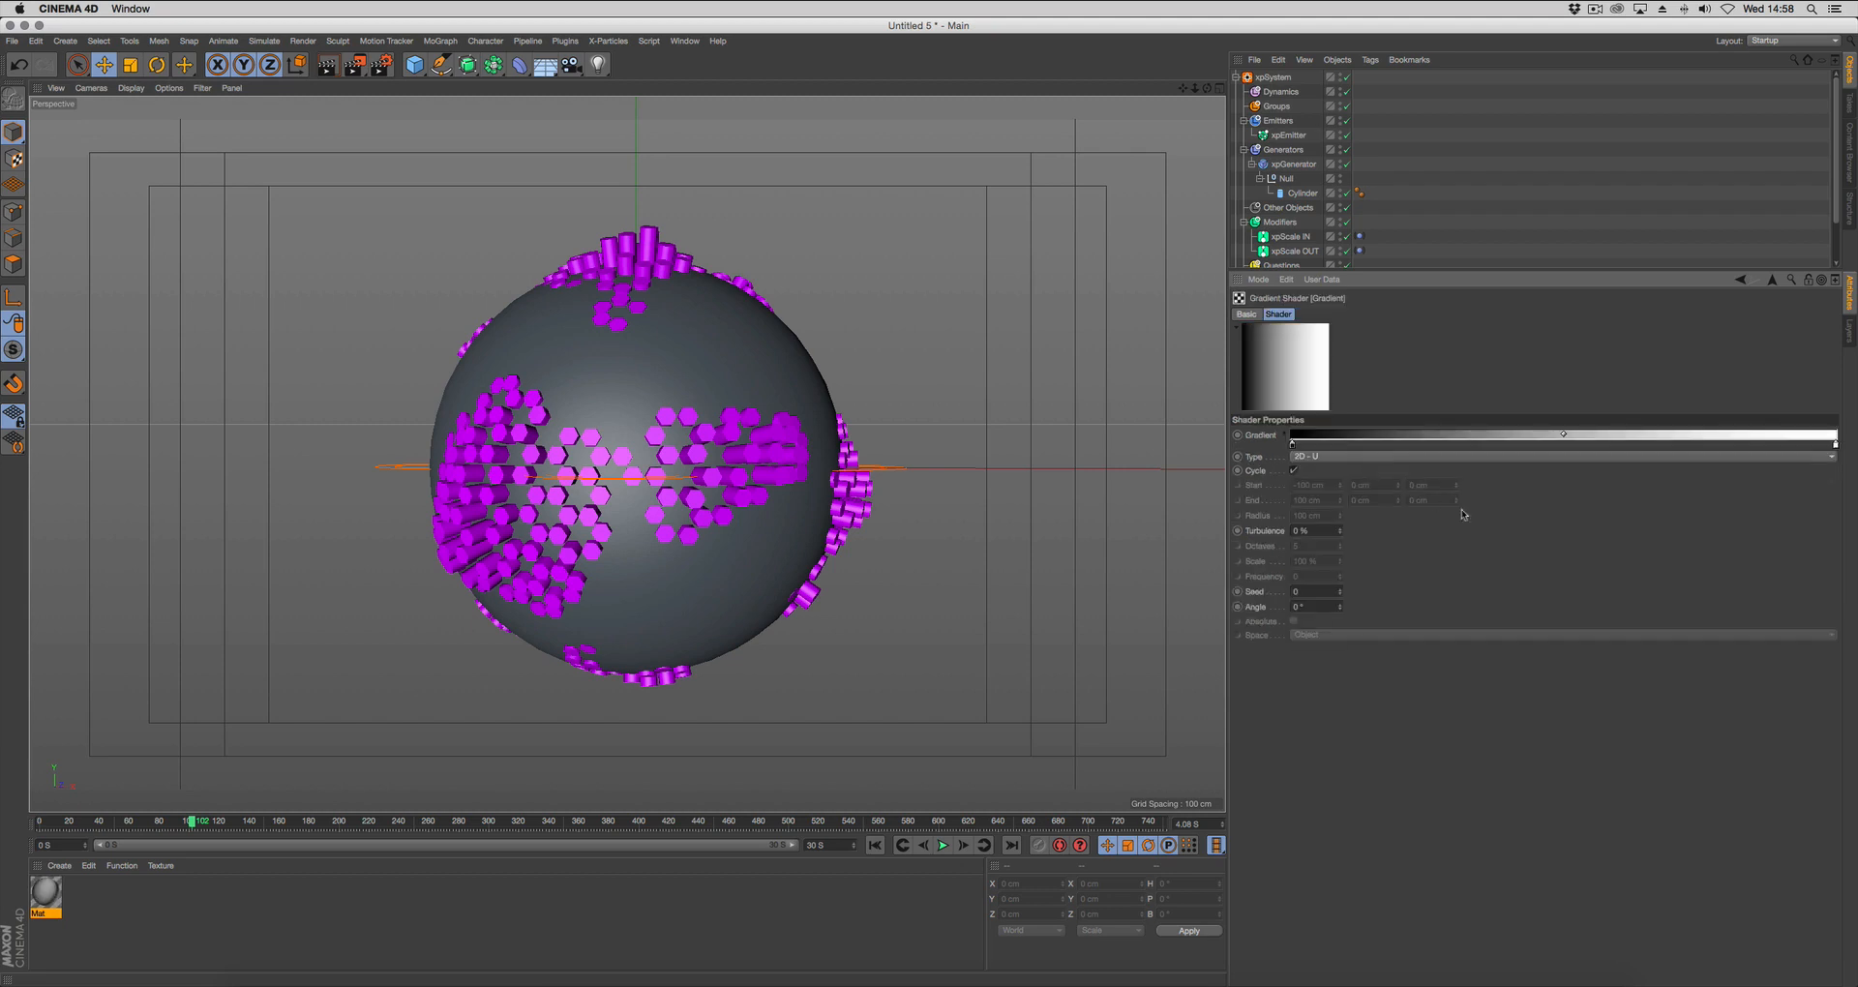
click(1349, 458)
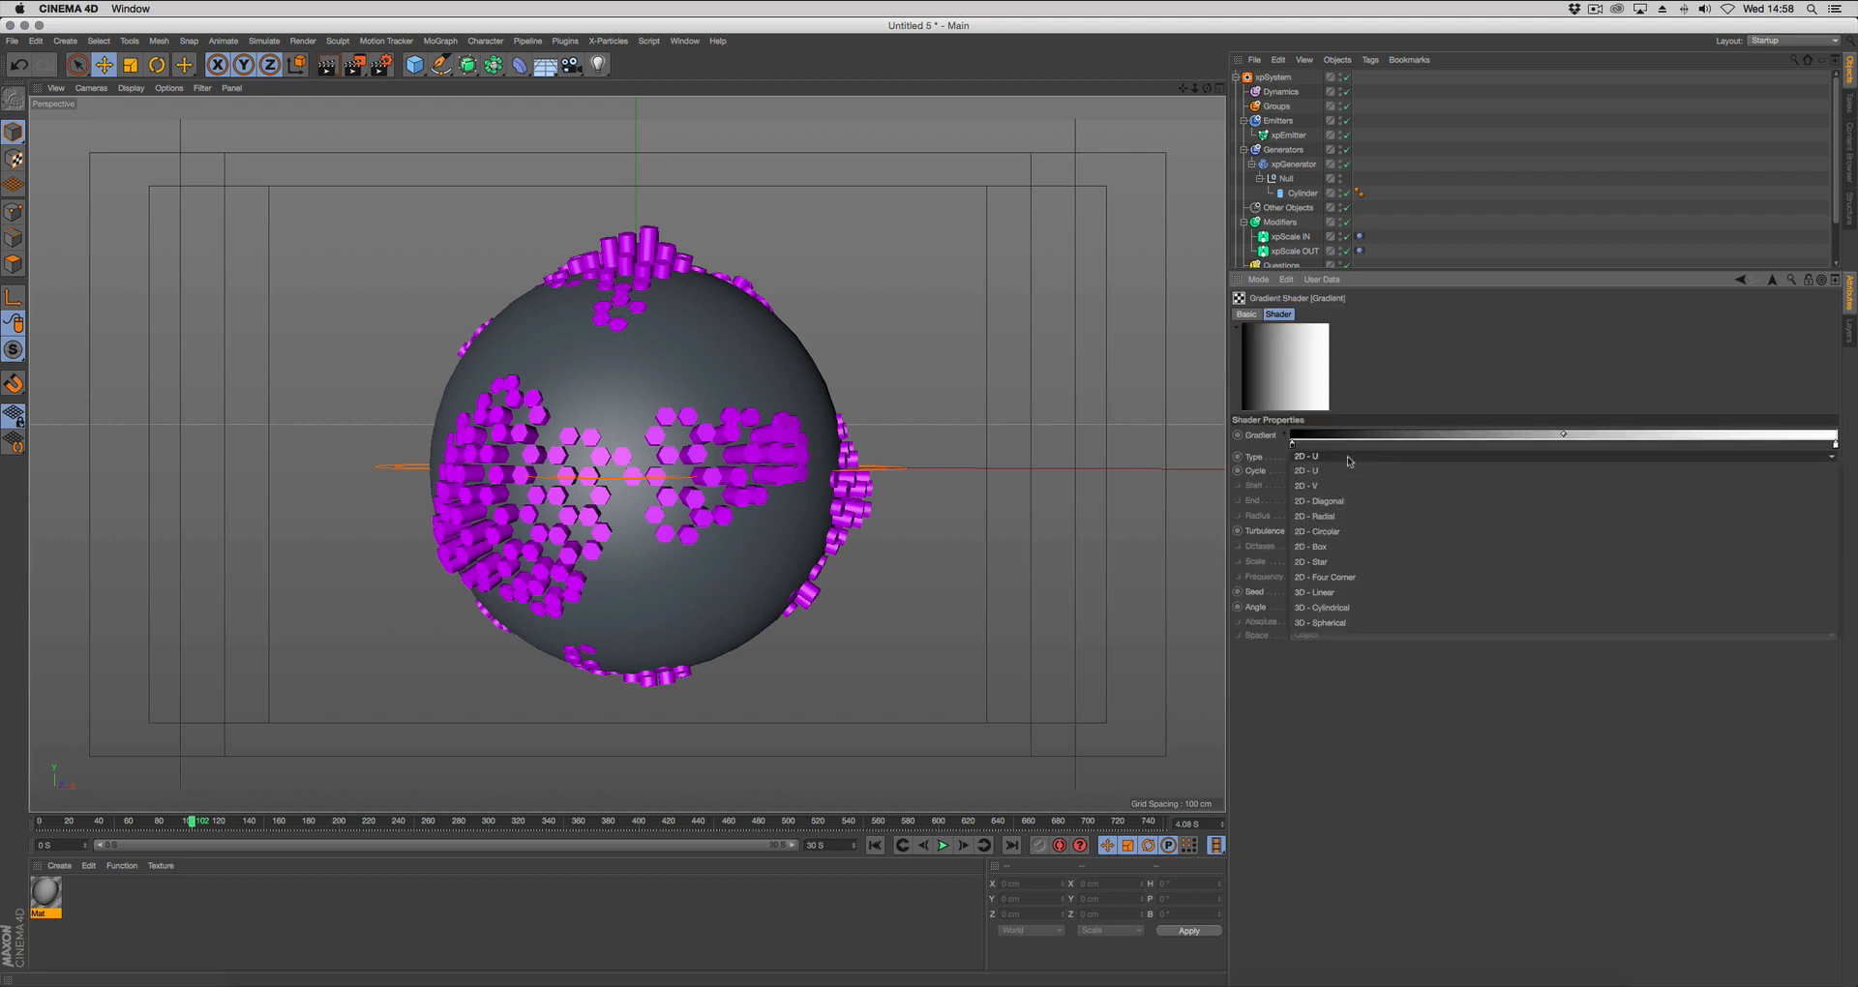
click(1341, 625)
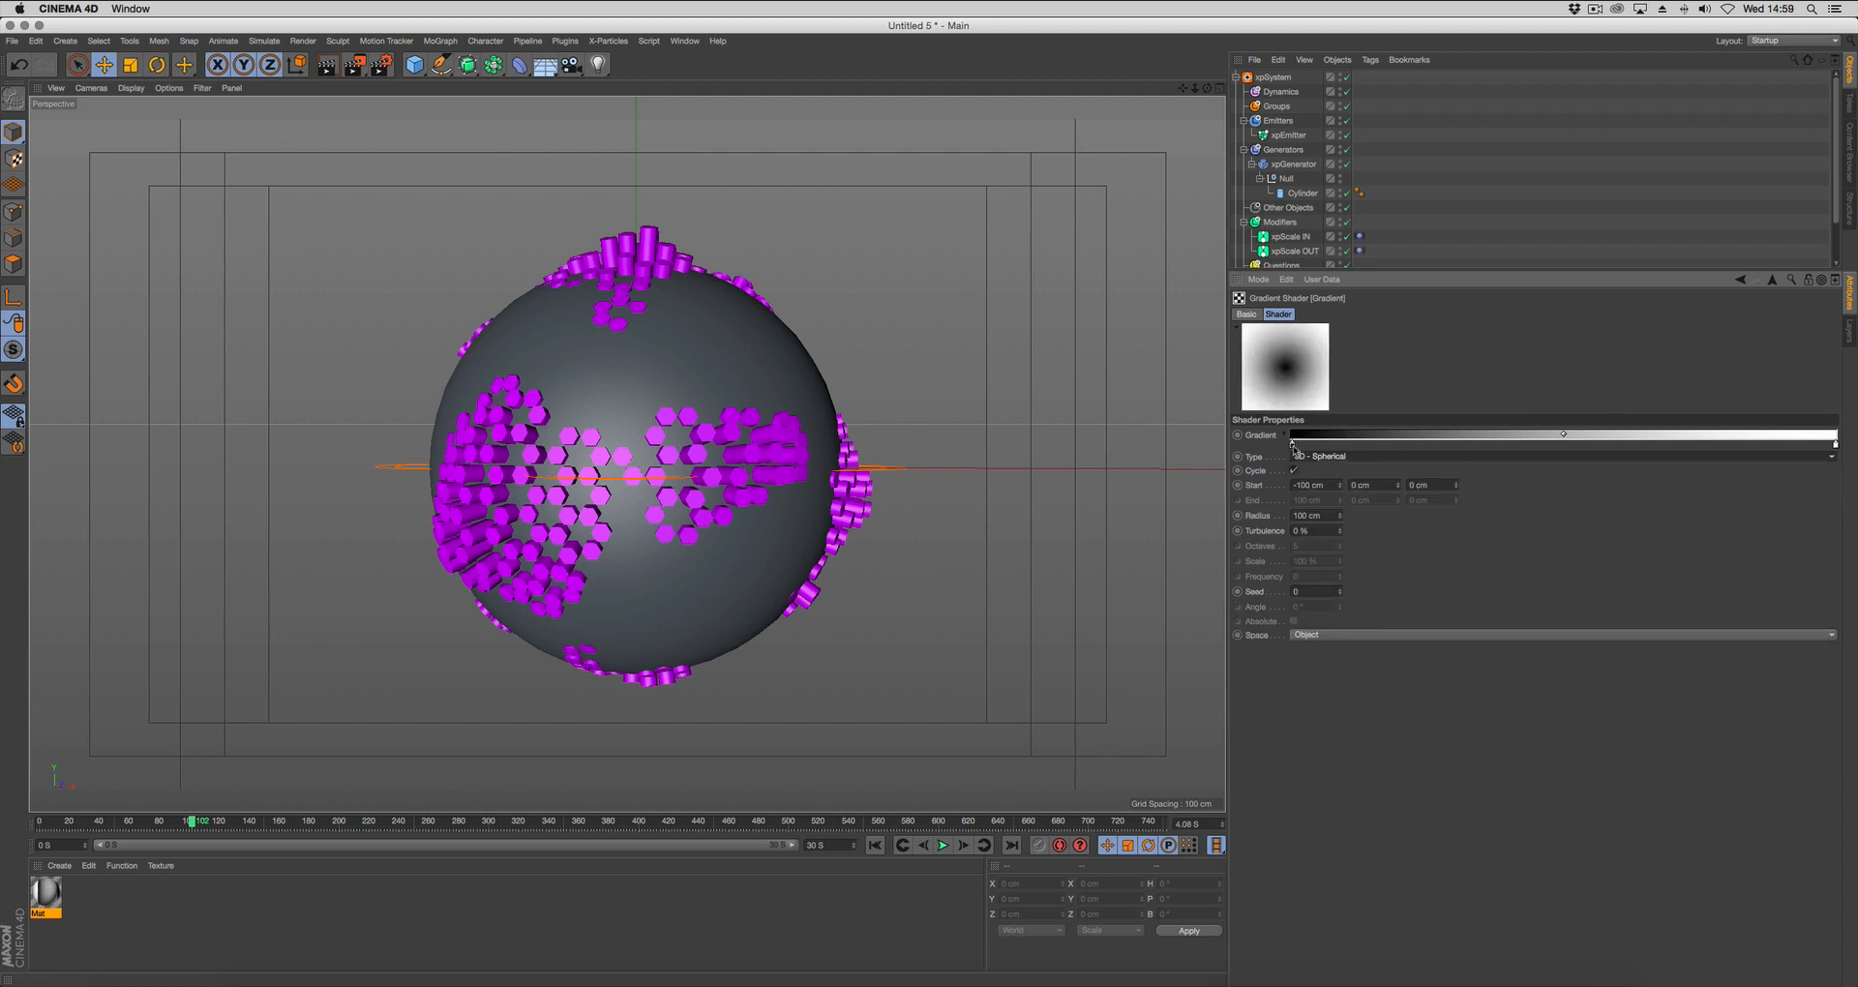
Move the gradient's black knot to about 68 % and its white knot to about 75 %, recoloring the white one magenta (255, 0, 255).
drag(1294, 447, 1662, 450)
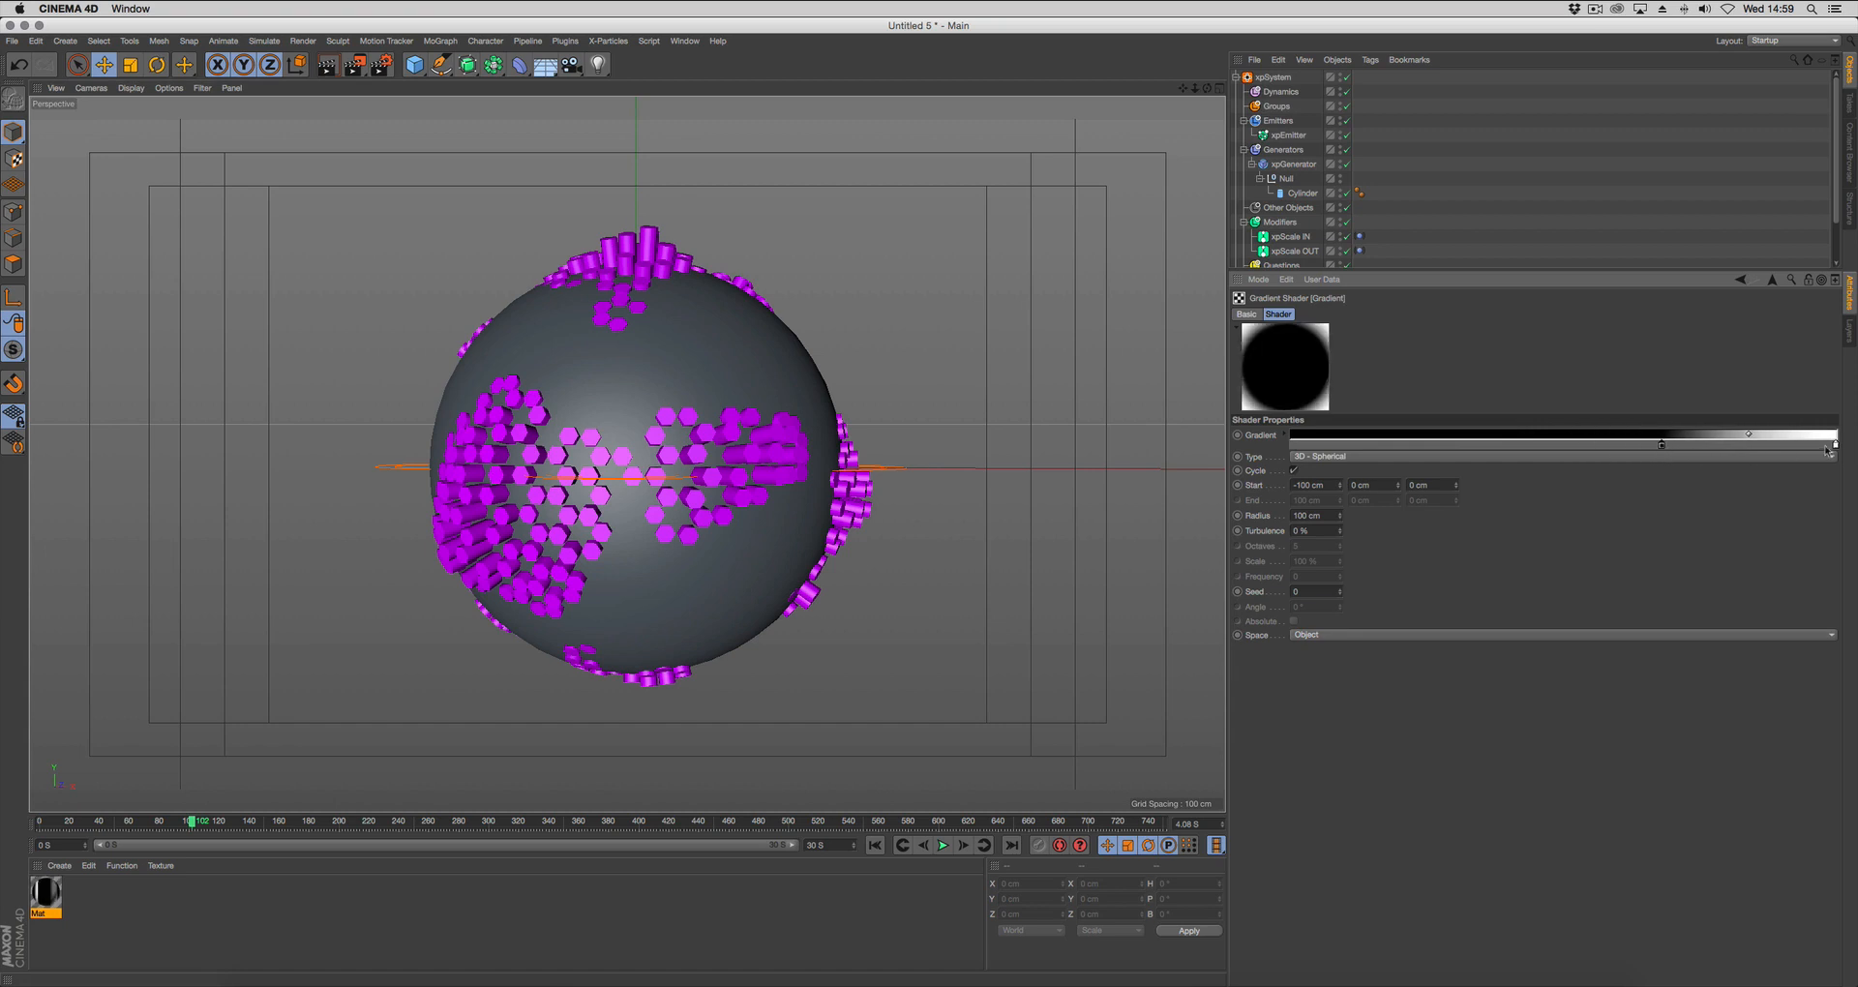
drag(1837, 447, 1707, 449)
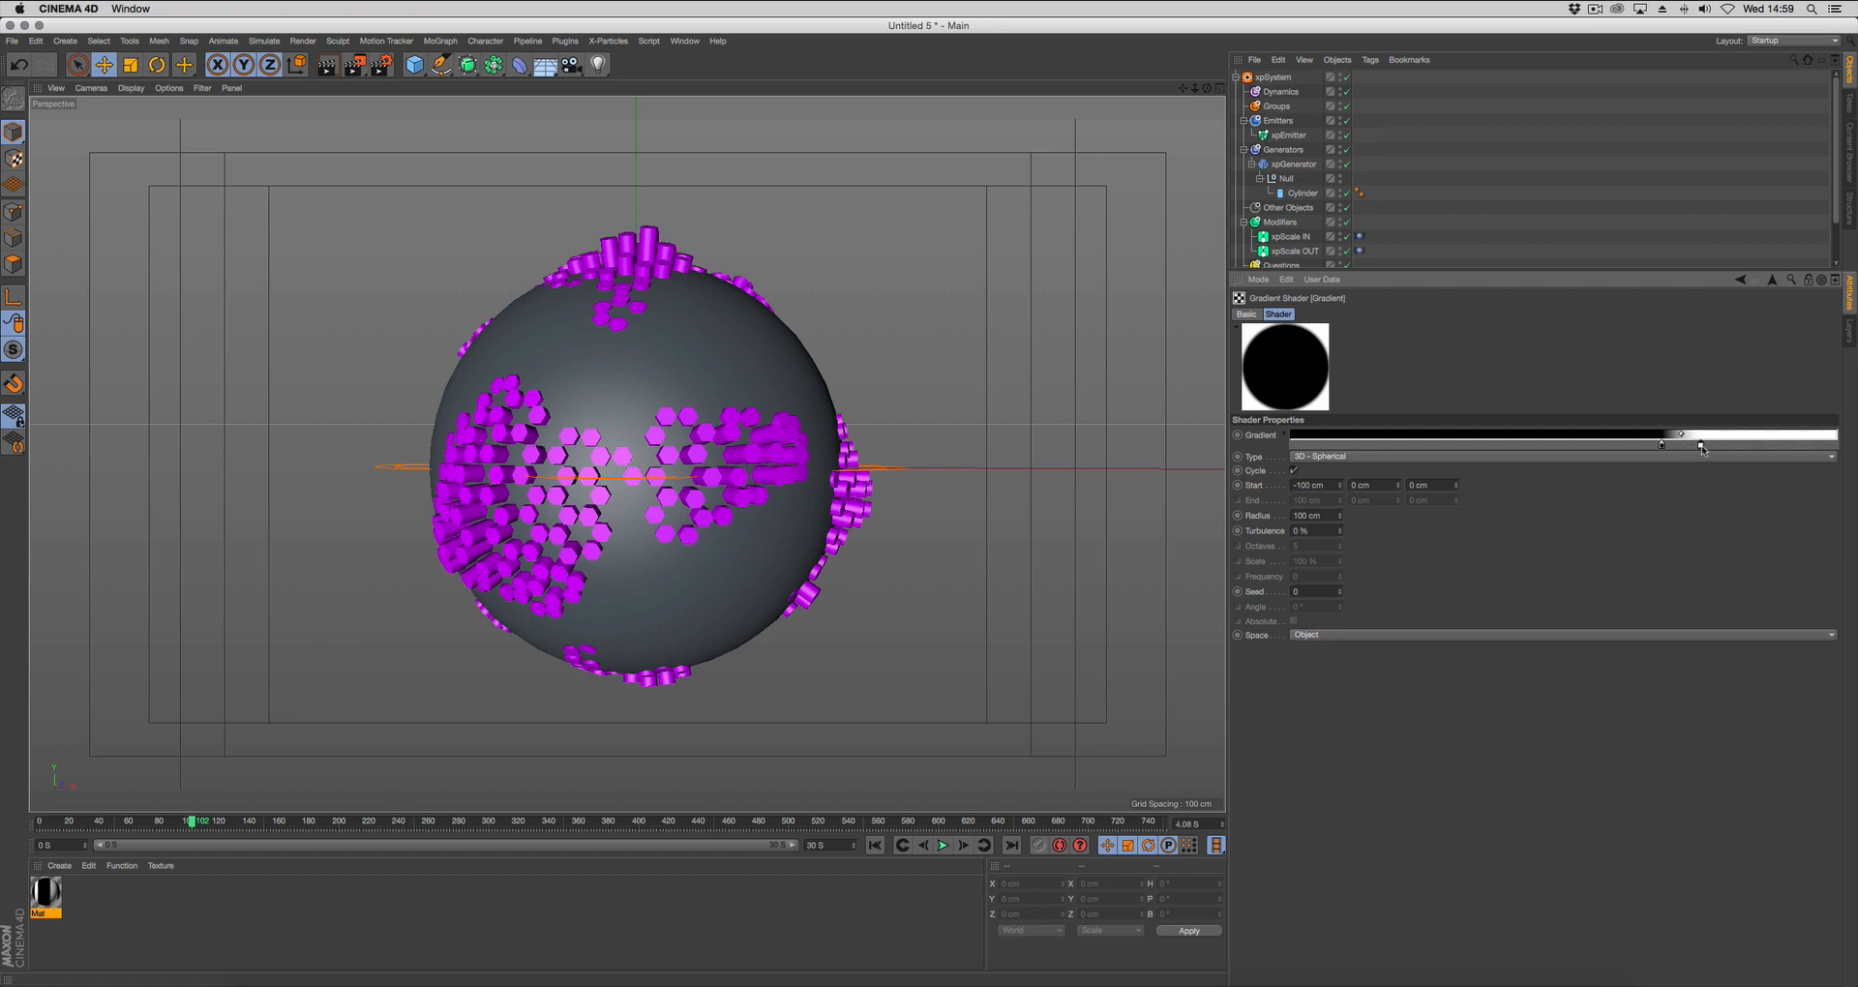
double_click(1700, 446)
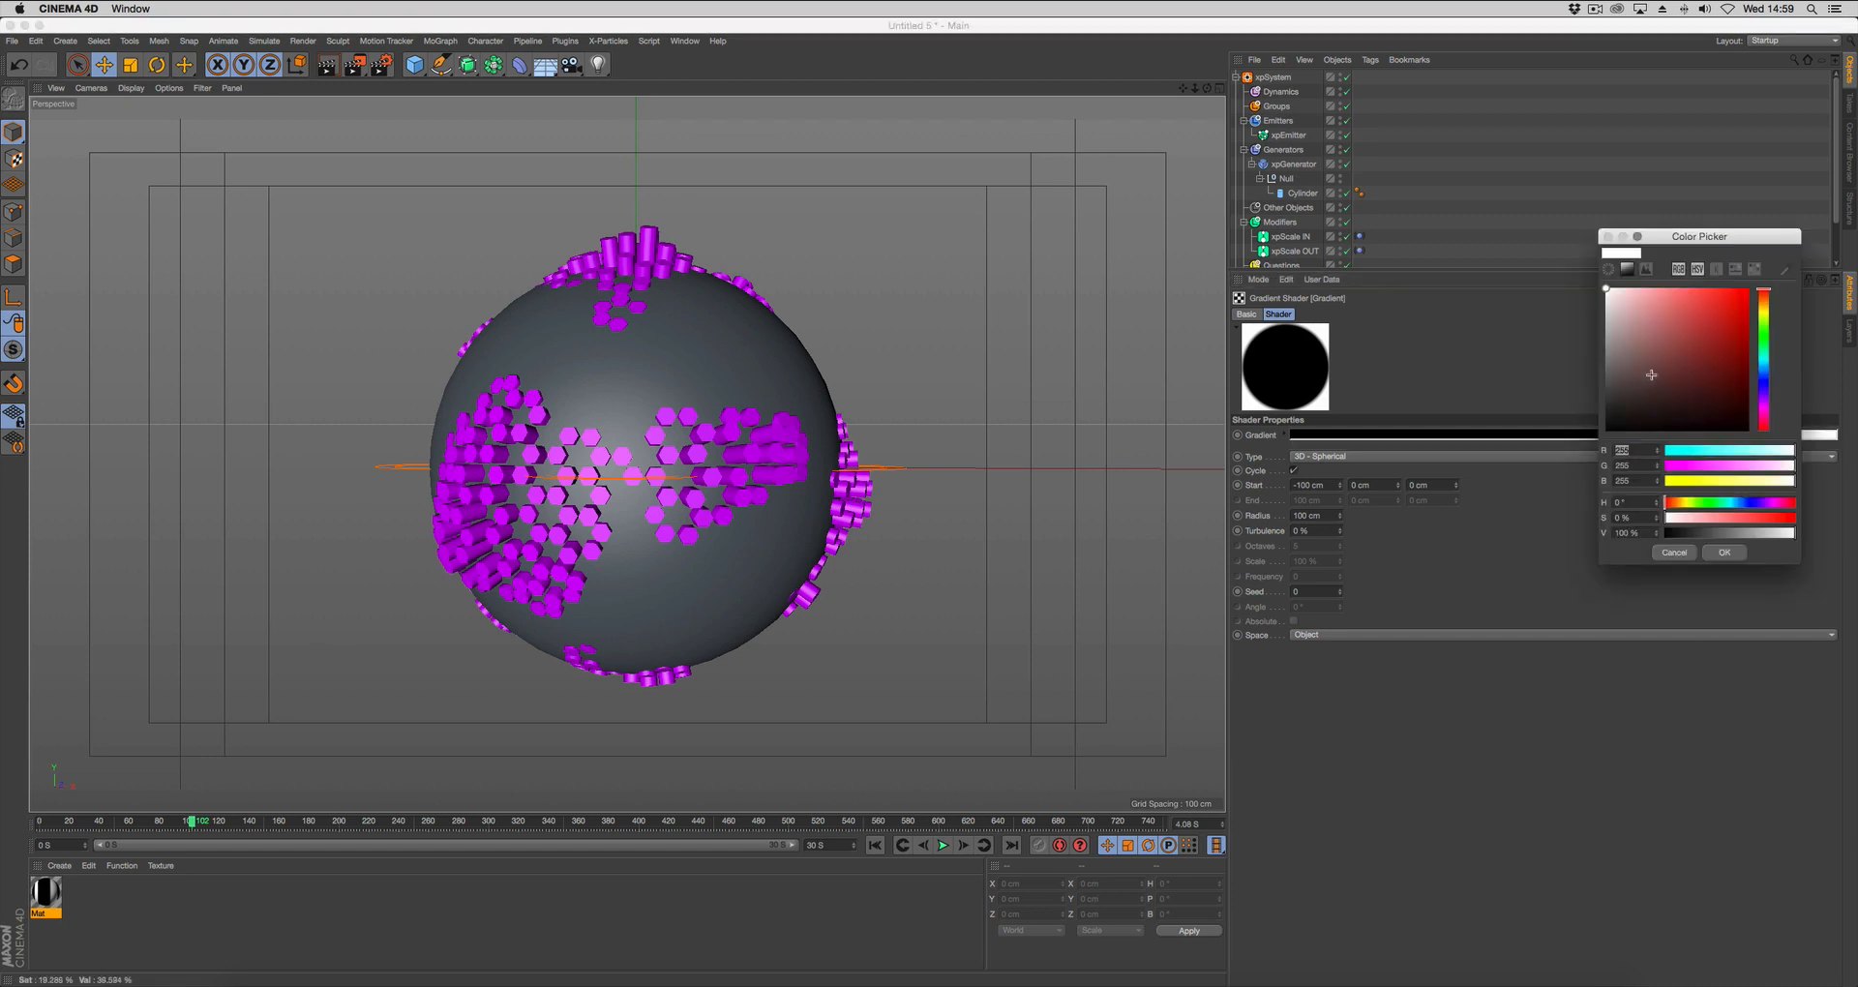
drag(1697, 466, 1665, 467)
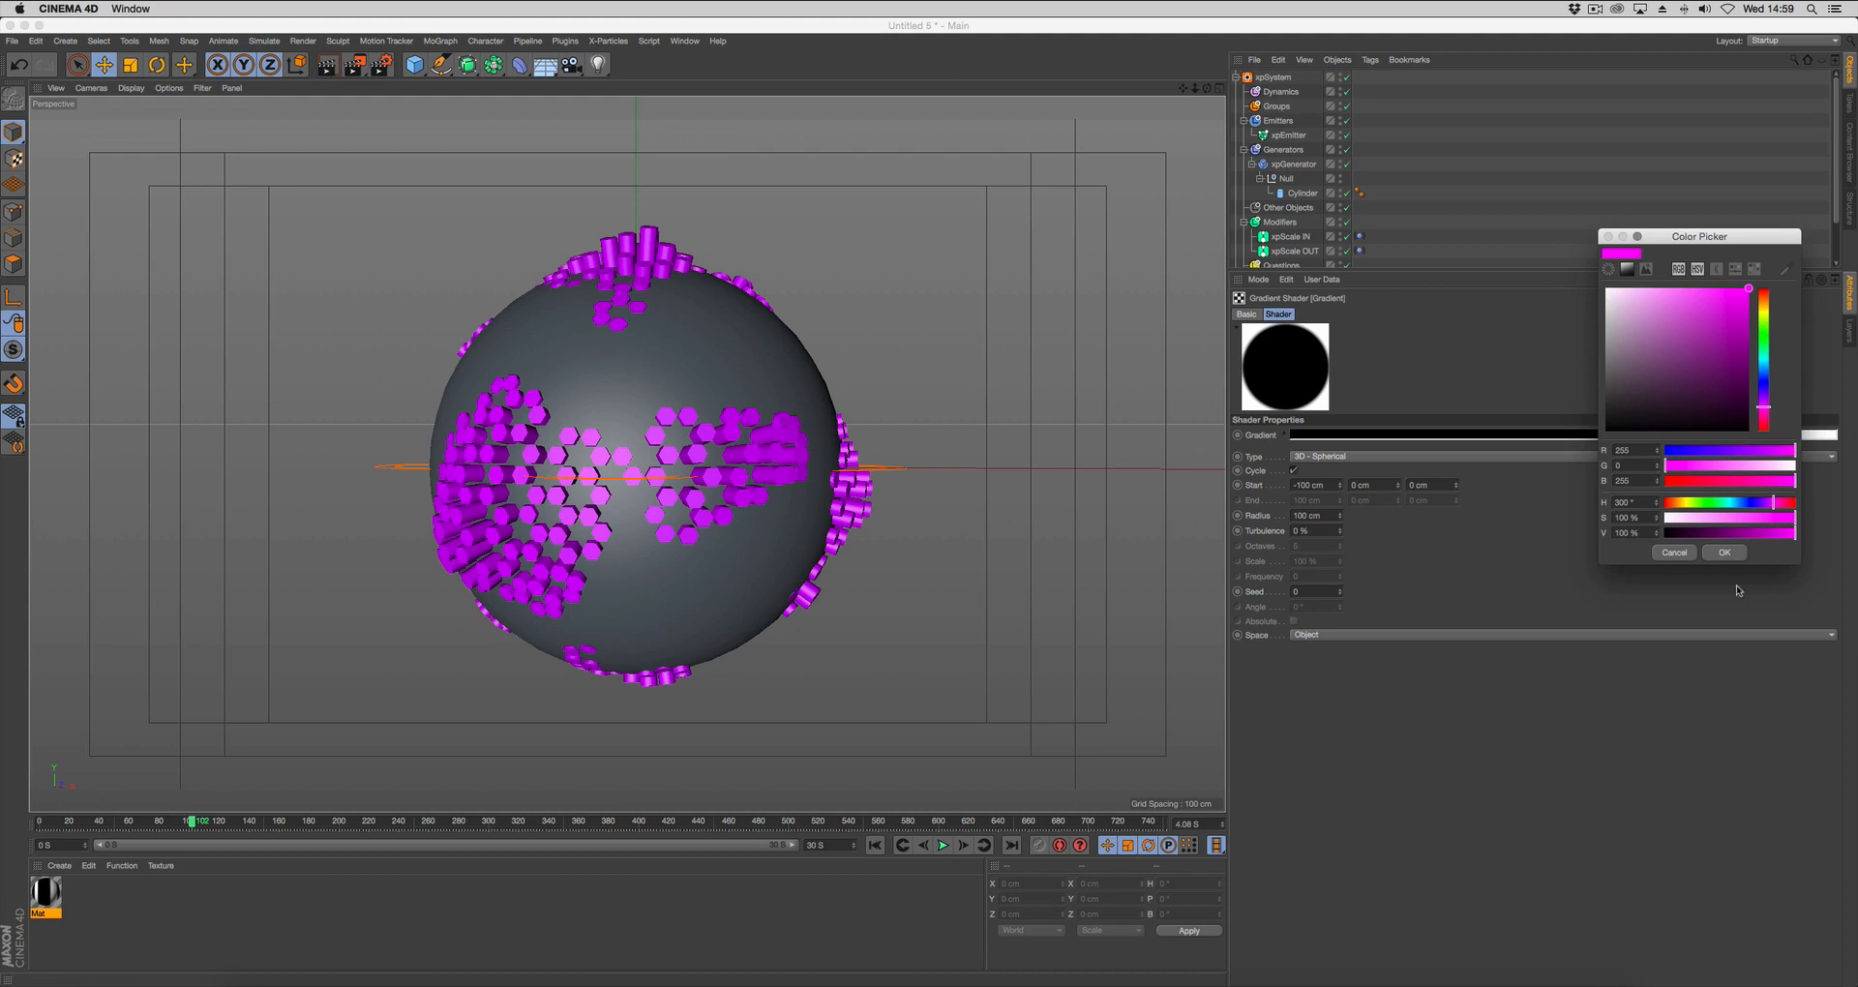
click(1725, 551)
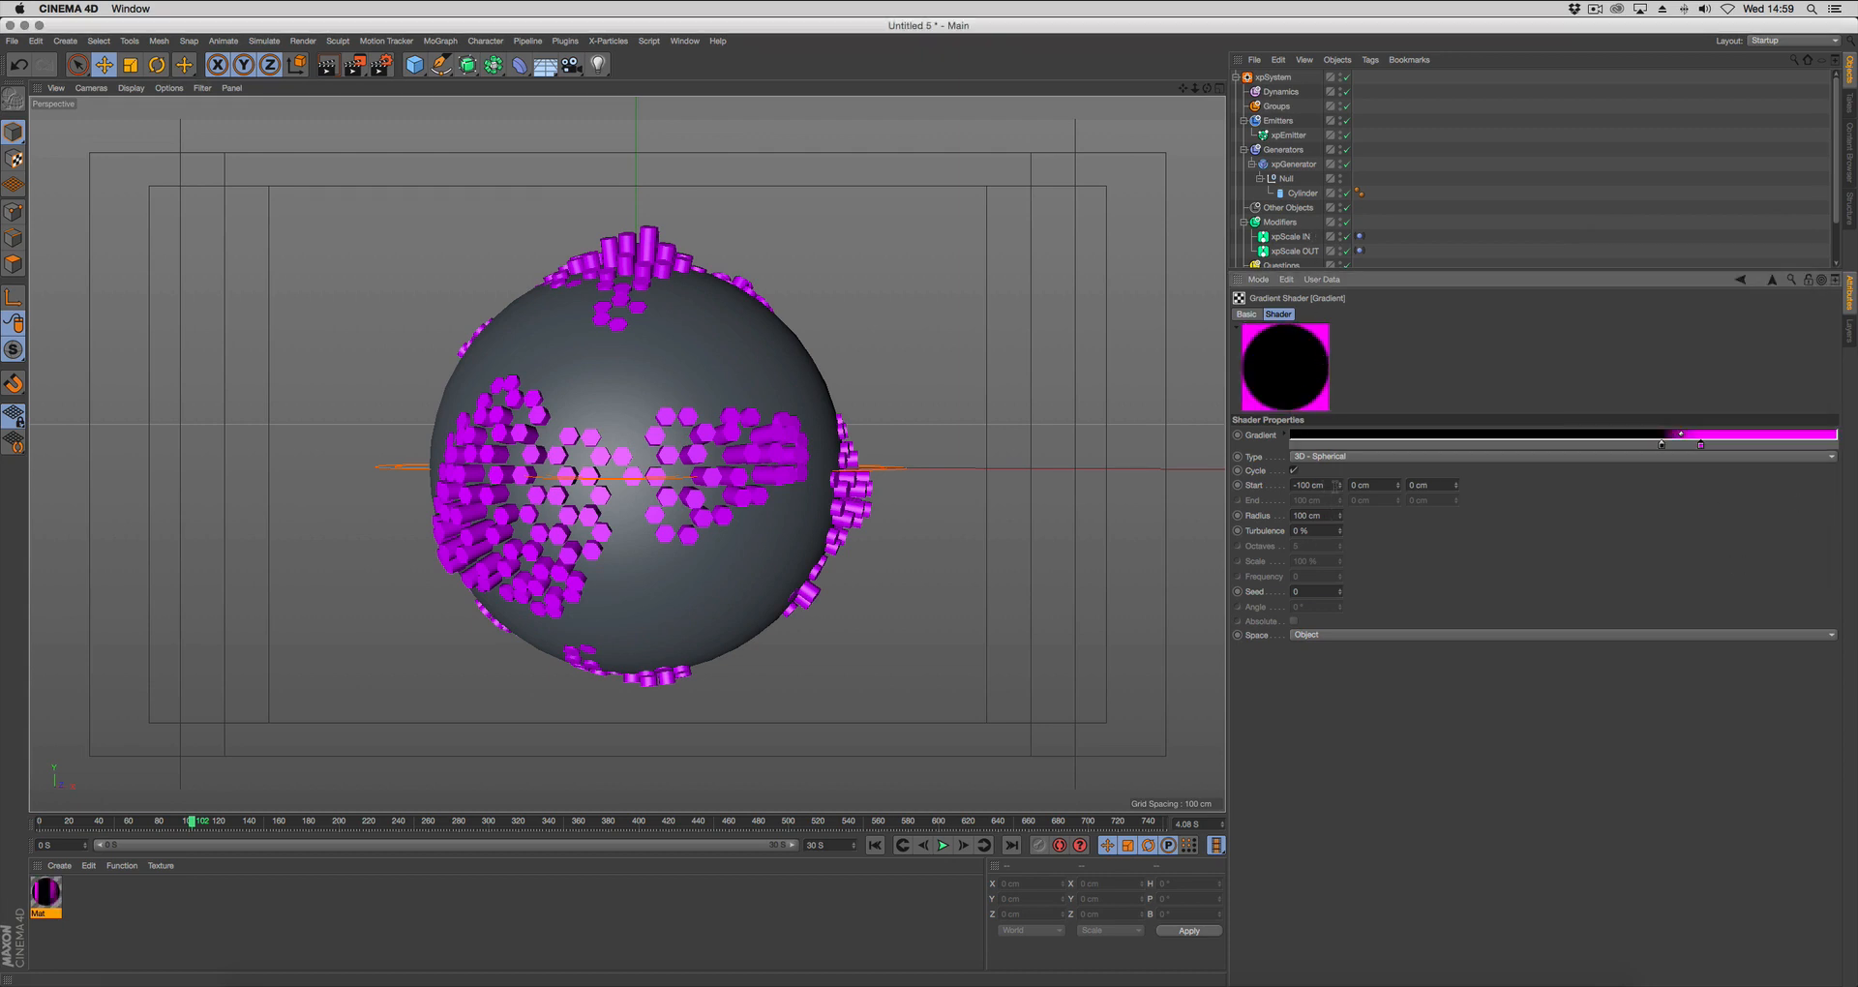
Set the spherical gradient's first Start value to 0 cm, its radius to 200 cm and its space to World.
click(1334, 485)
text(0)
key(Return)
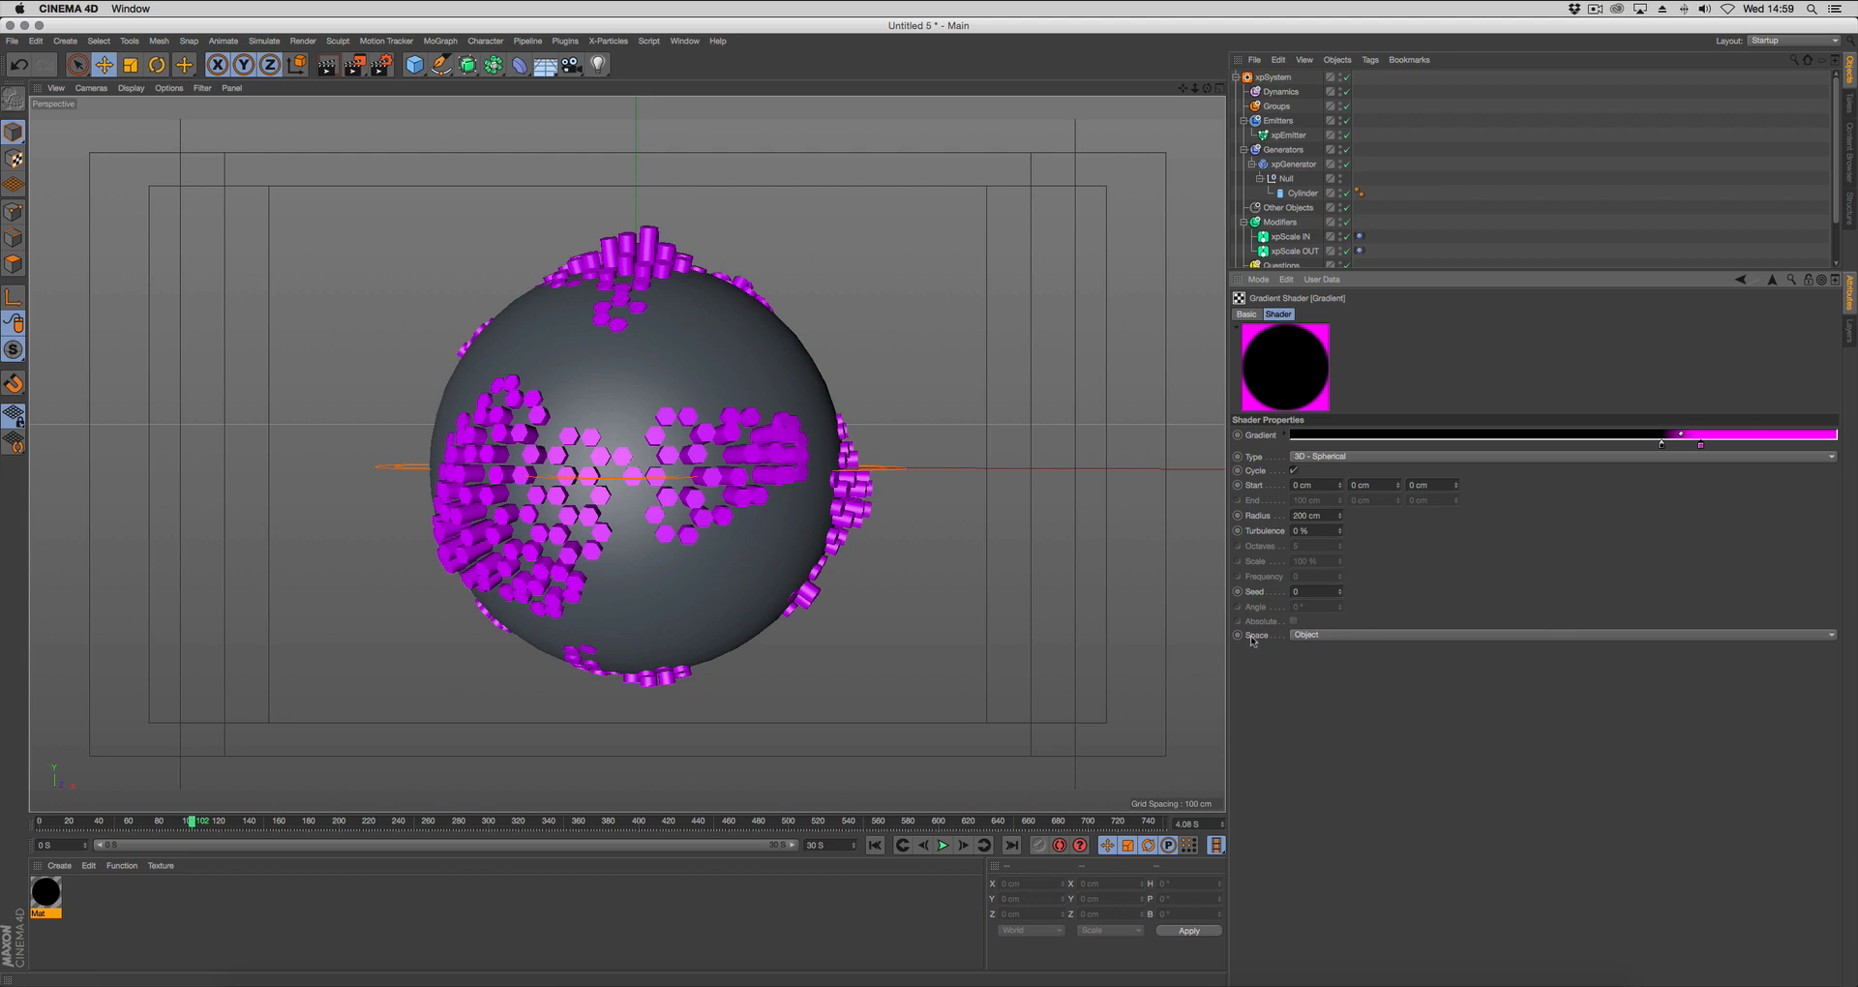
click(1311, 636)
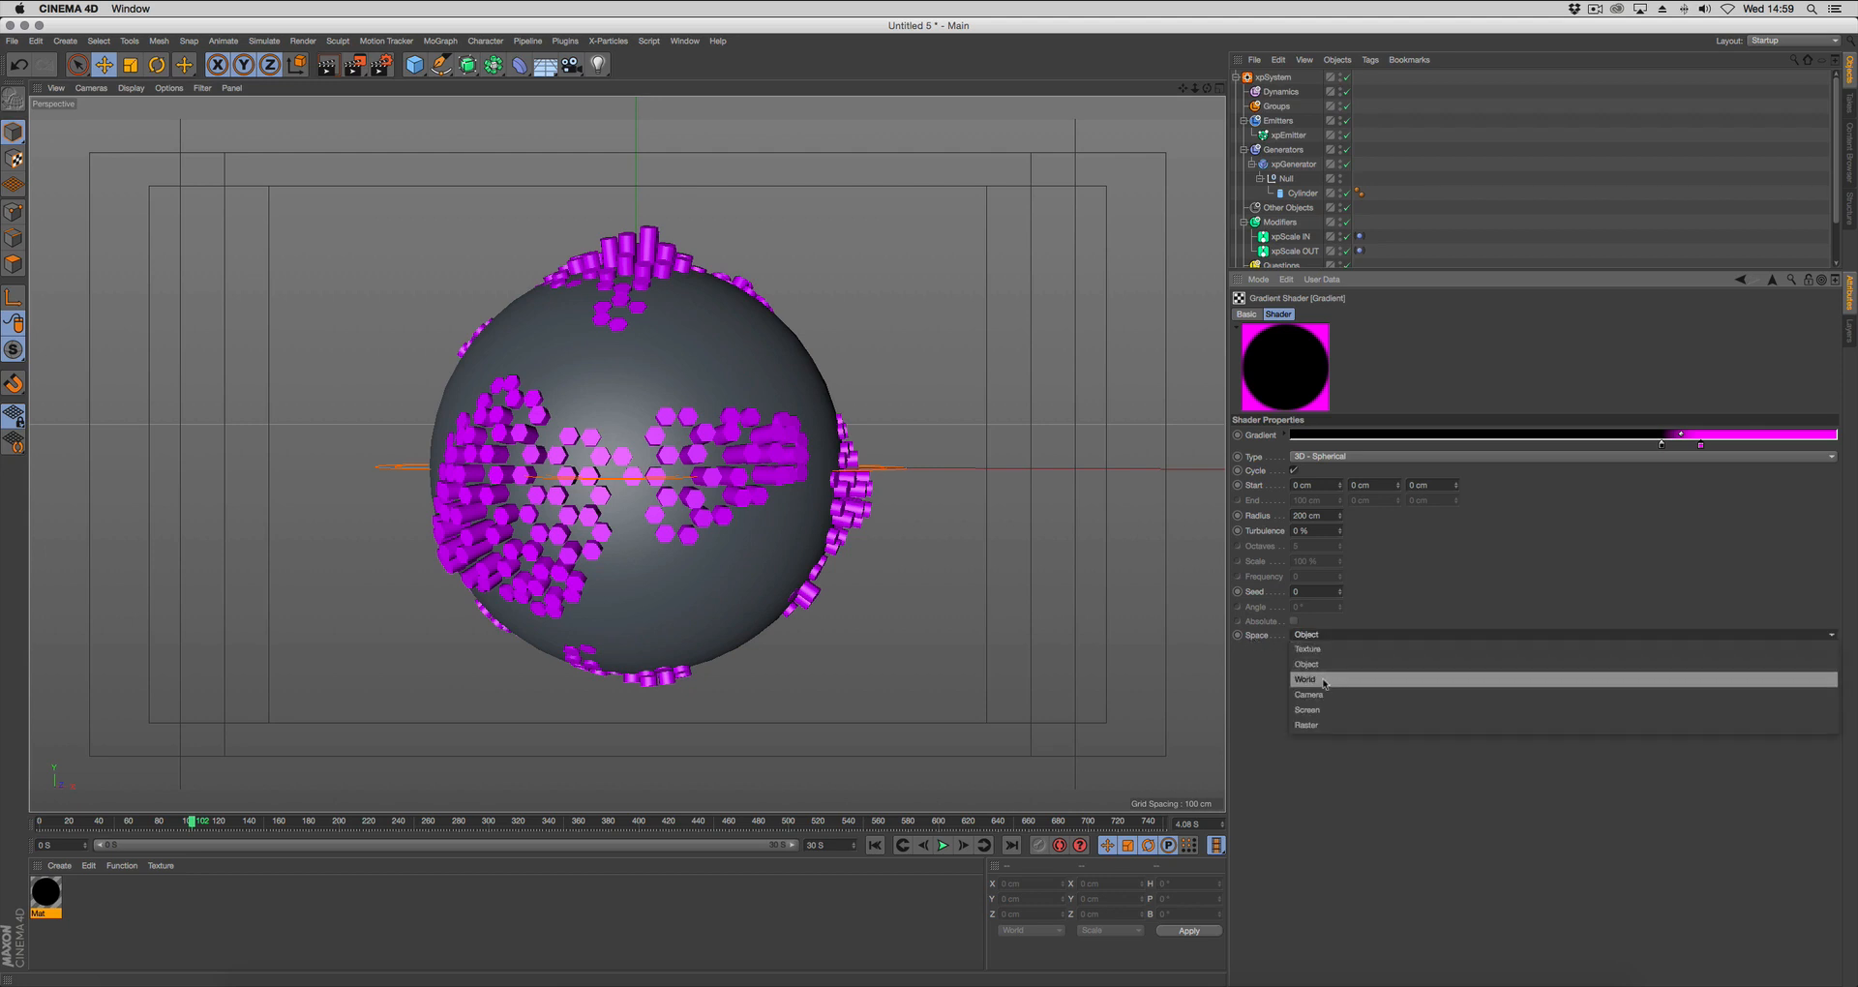
click(1311, 677)
Apply the gradient material to the xpGenerator and to the enlarged cover sphere, Sphere.1.
drag(48, 891, 1589, 206)
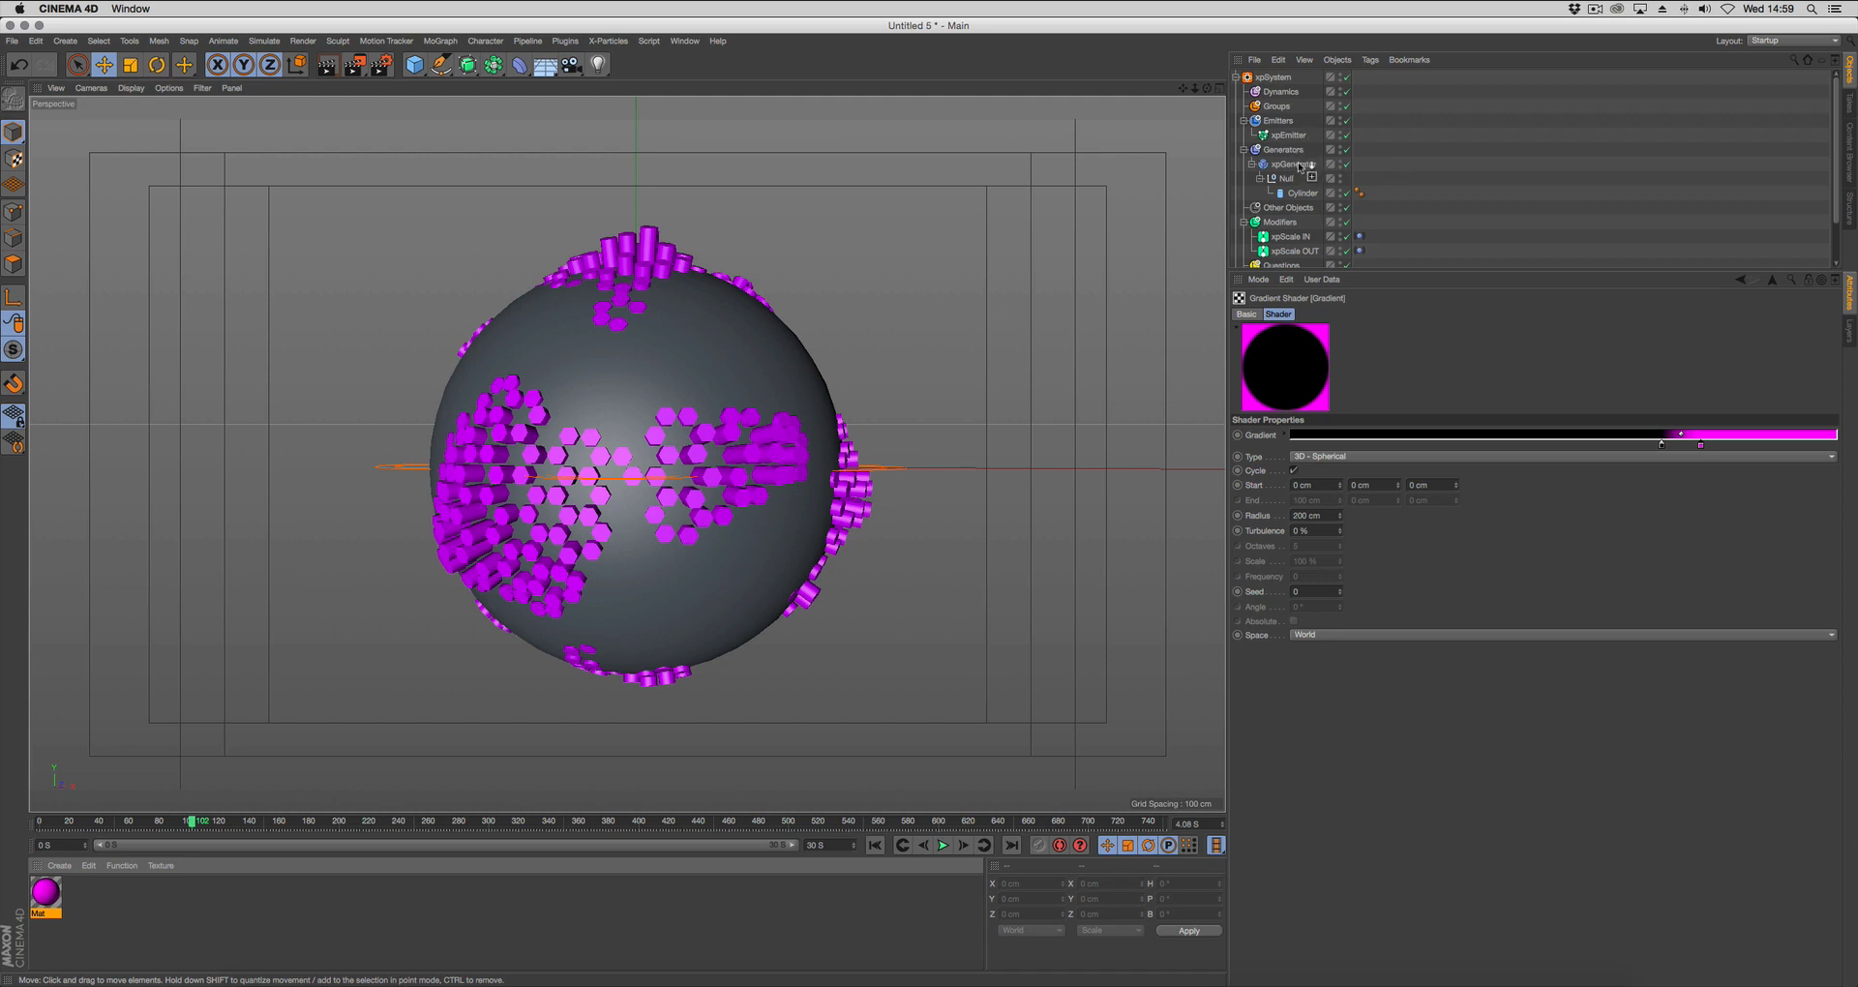
drag(1298, 164, 1298, 165)
drag(1395, 273, 1352, 385)
drag(48, 888, 177, 871)
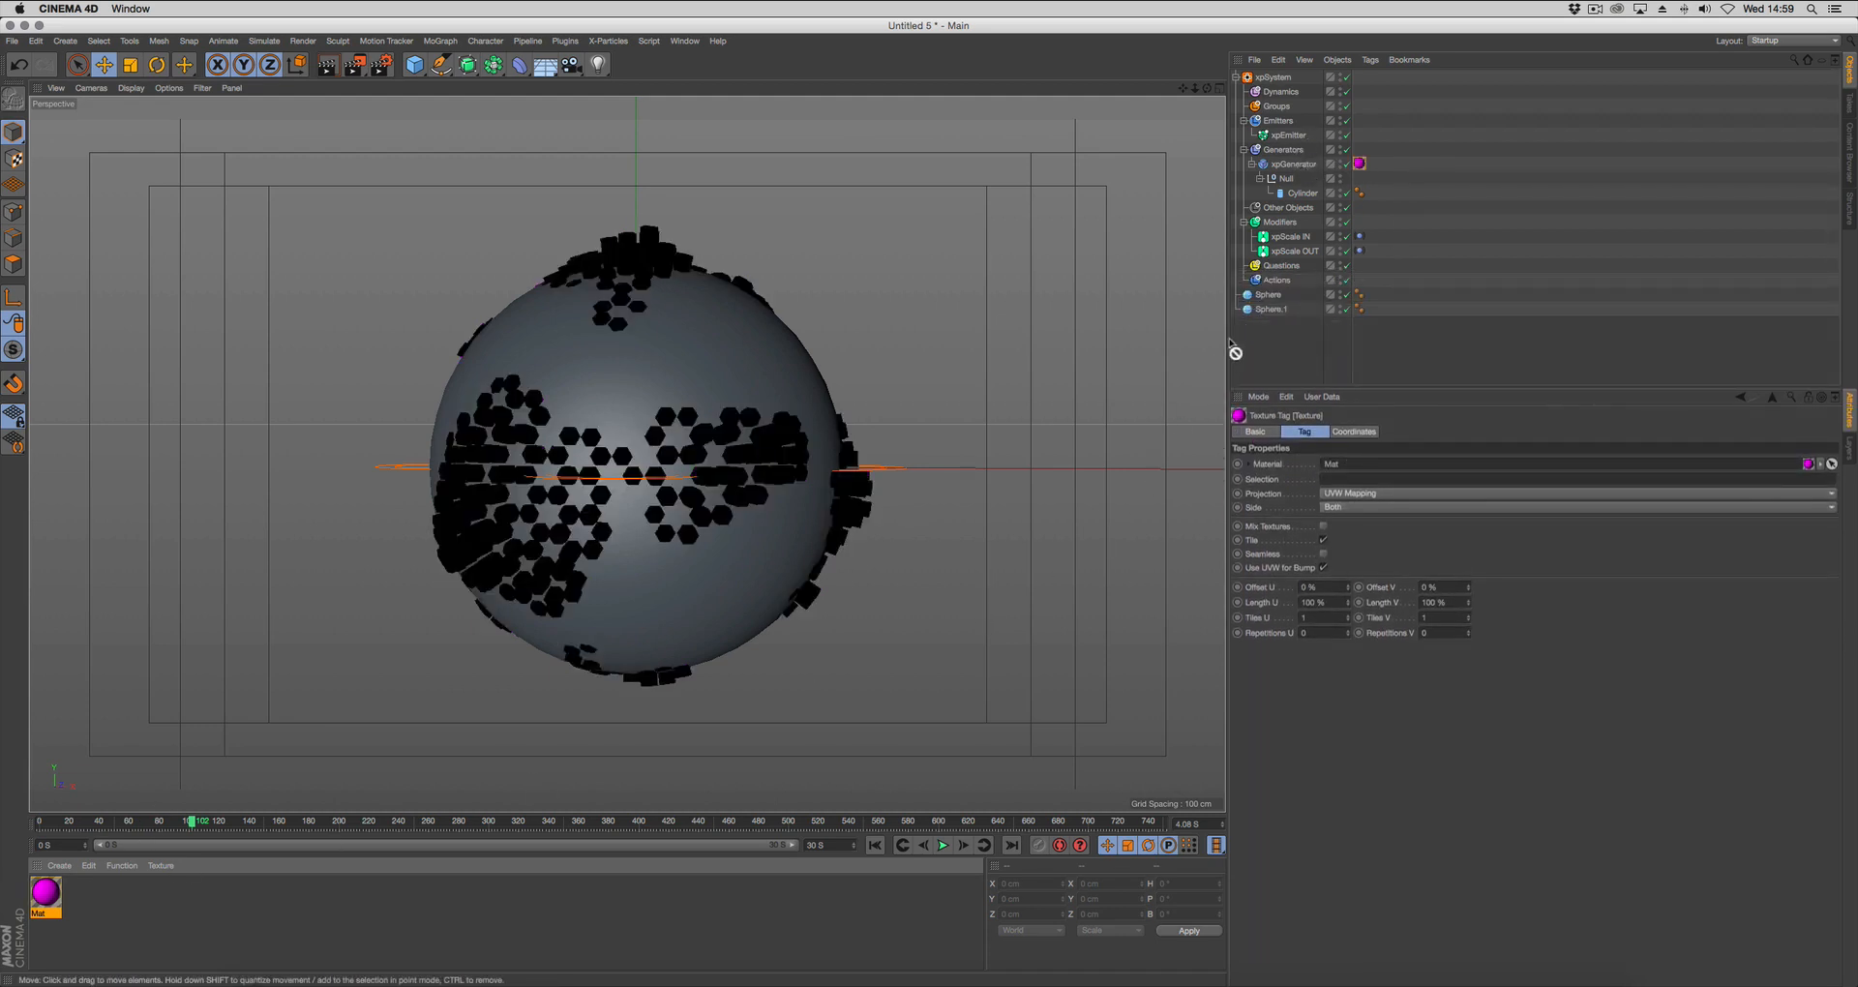
drag(1266, 310, 1266, 309)
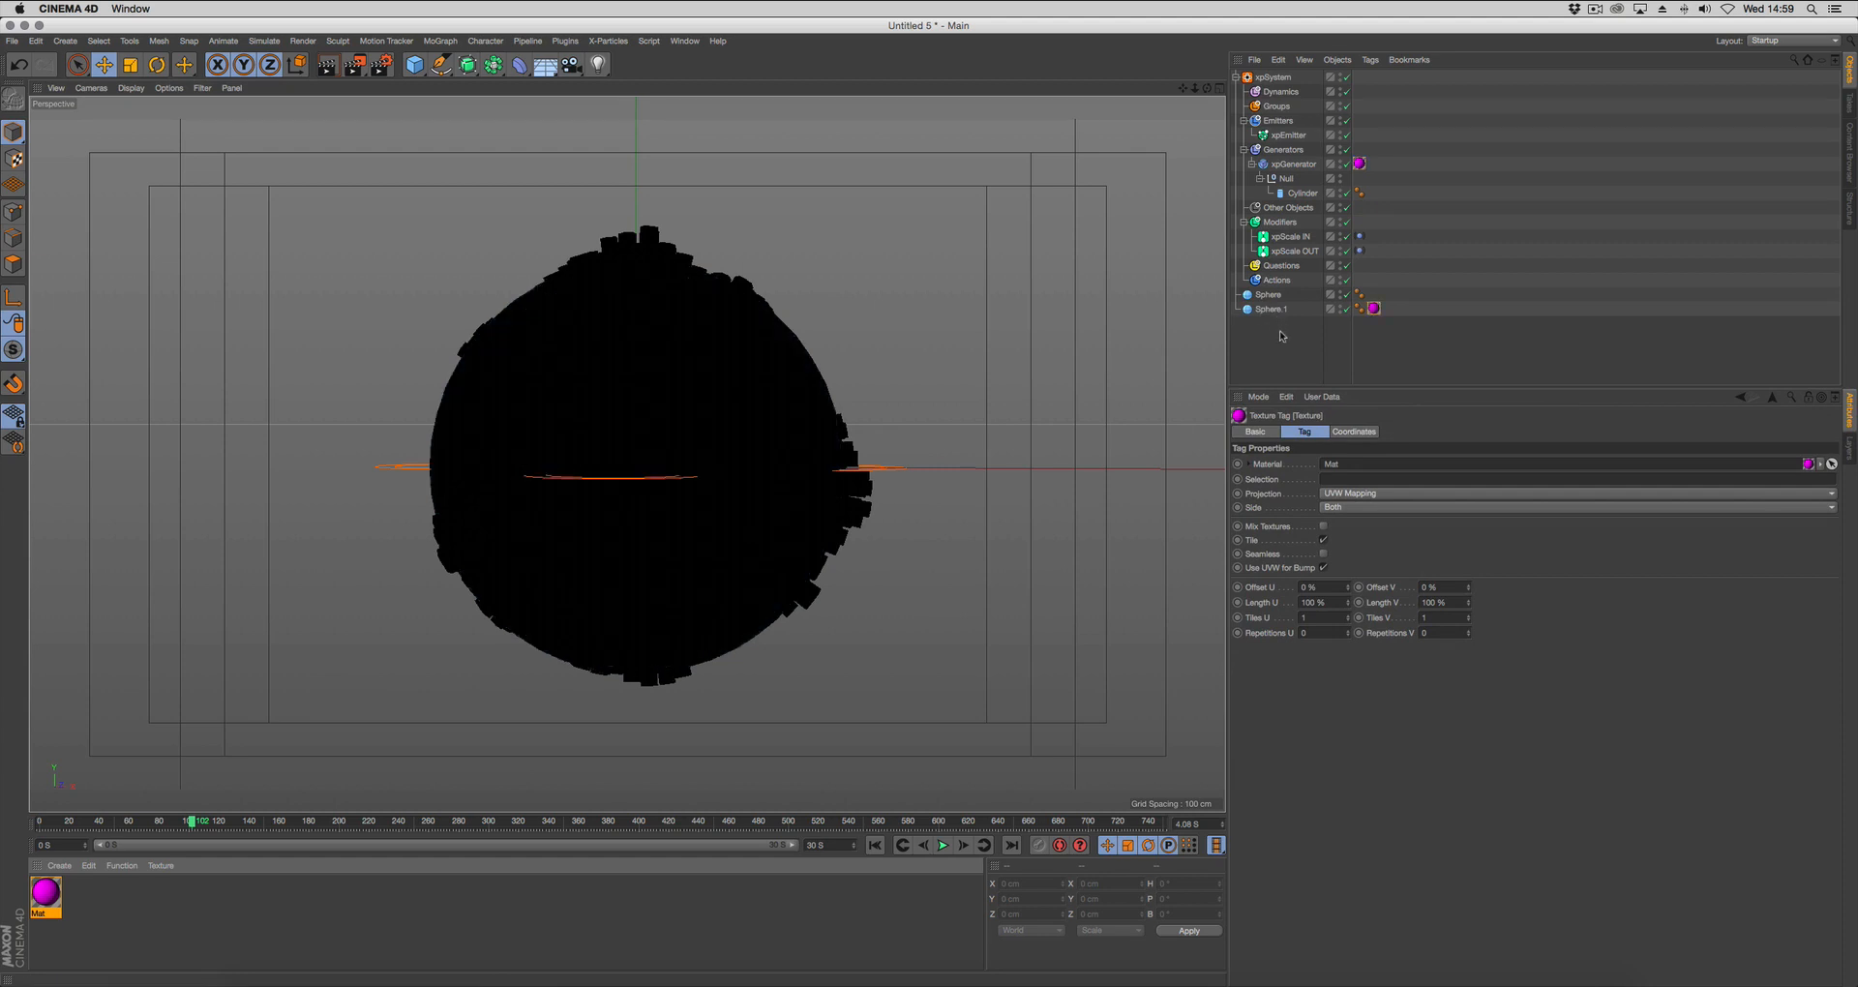
Play the animation from the start frame to check the gradient material on the cylinders and sphere.
click(874, 844)
click(943, 845)
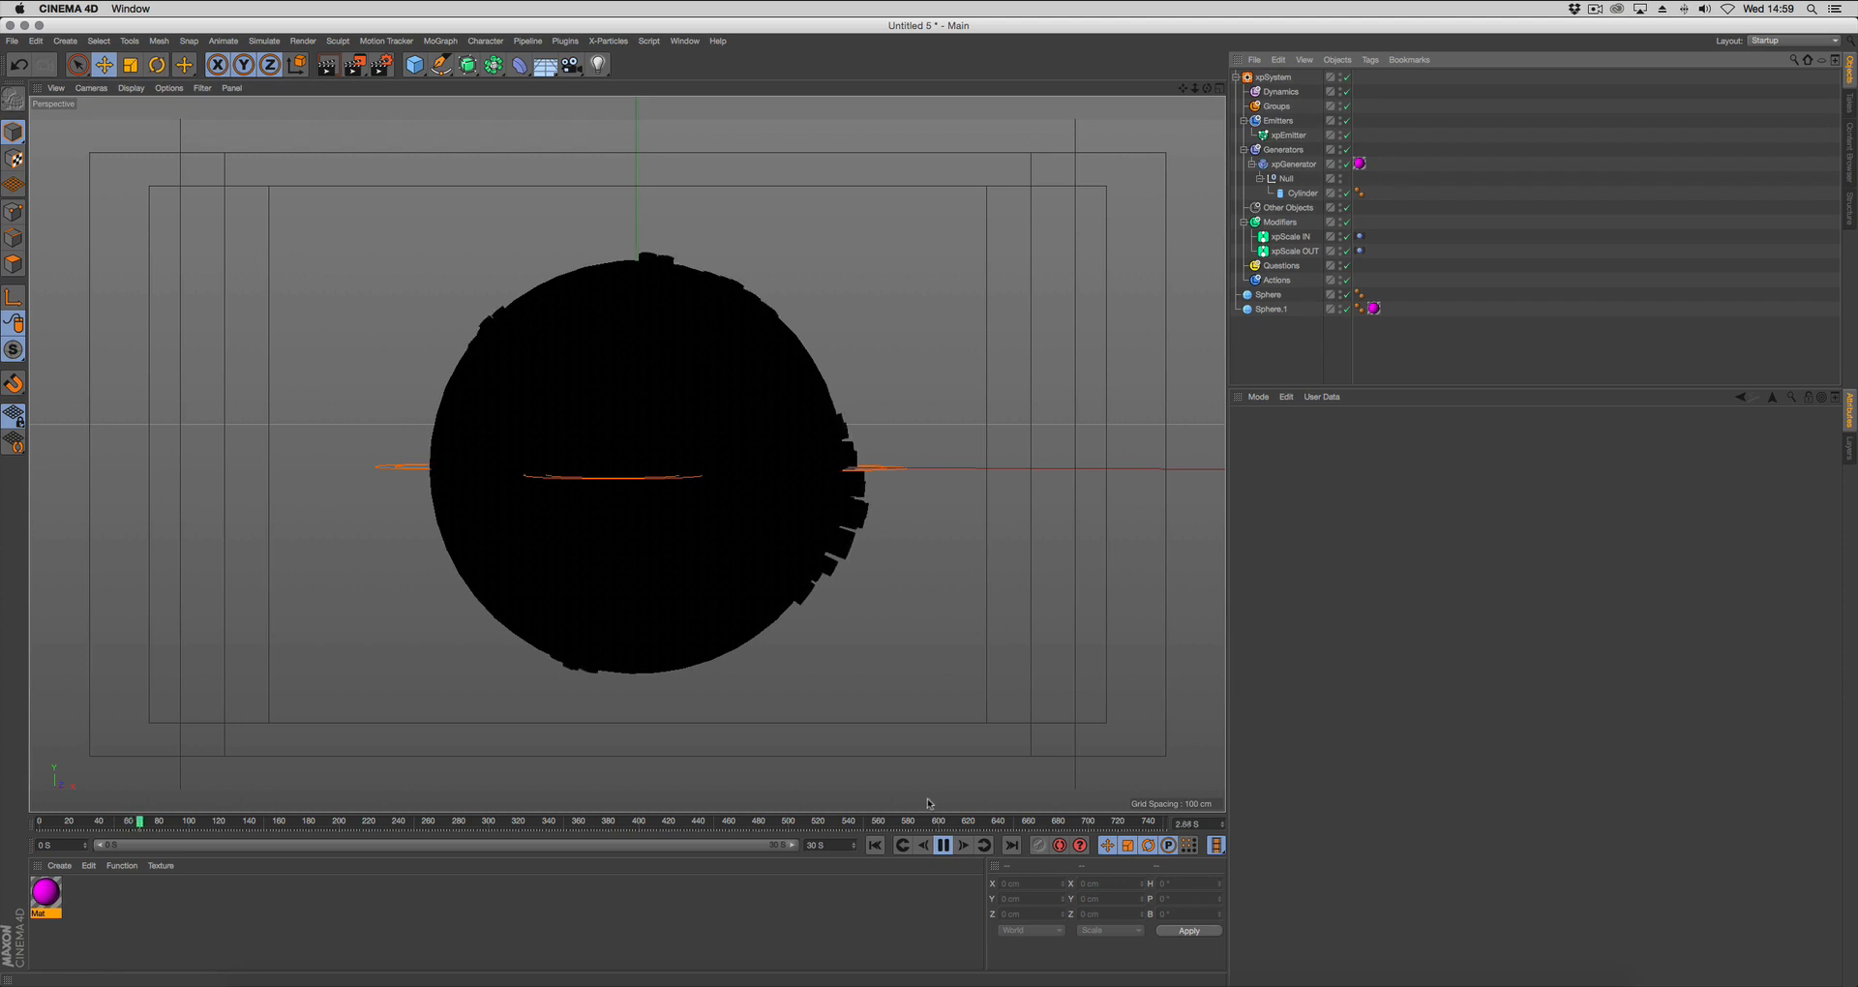
click(943, 845)
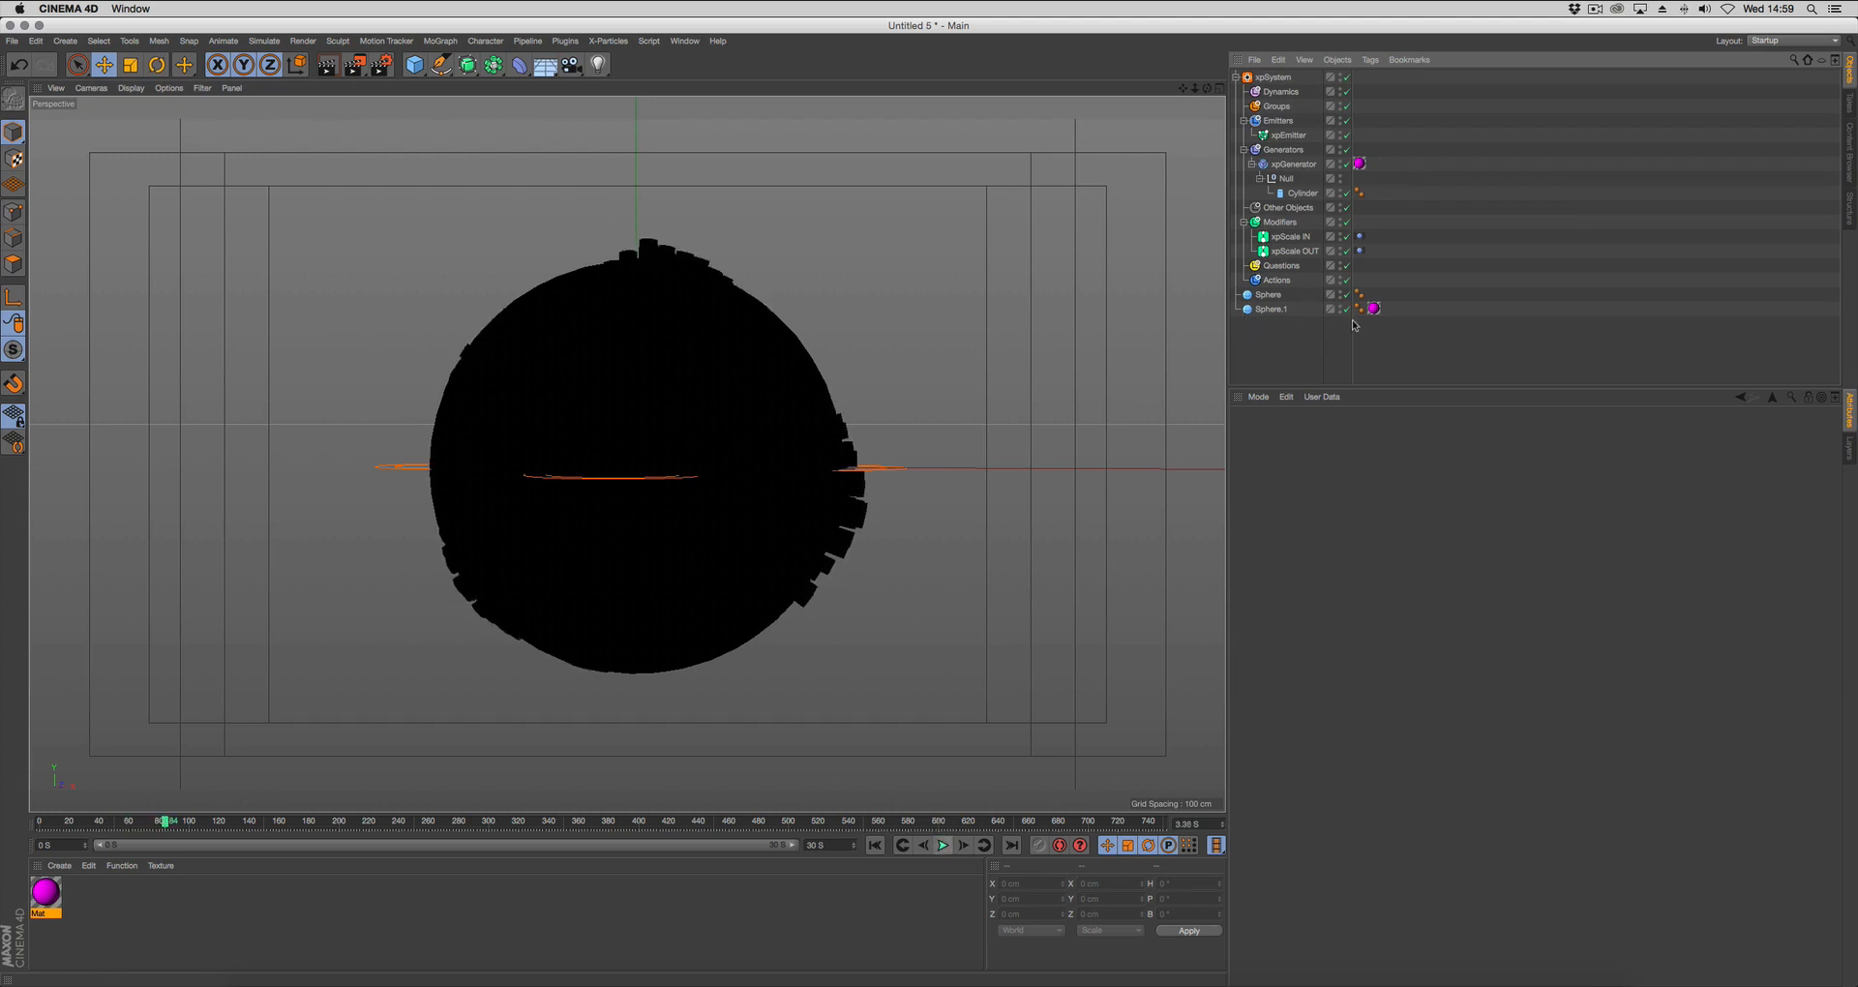
Shift the material gradient's knots toward the black end, placing black at about 55 % and magenta at about 64 %.
click(59, 897)
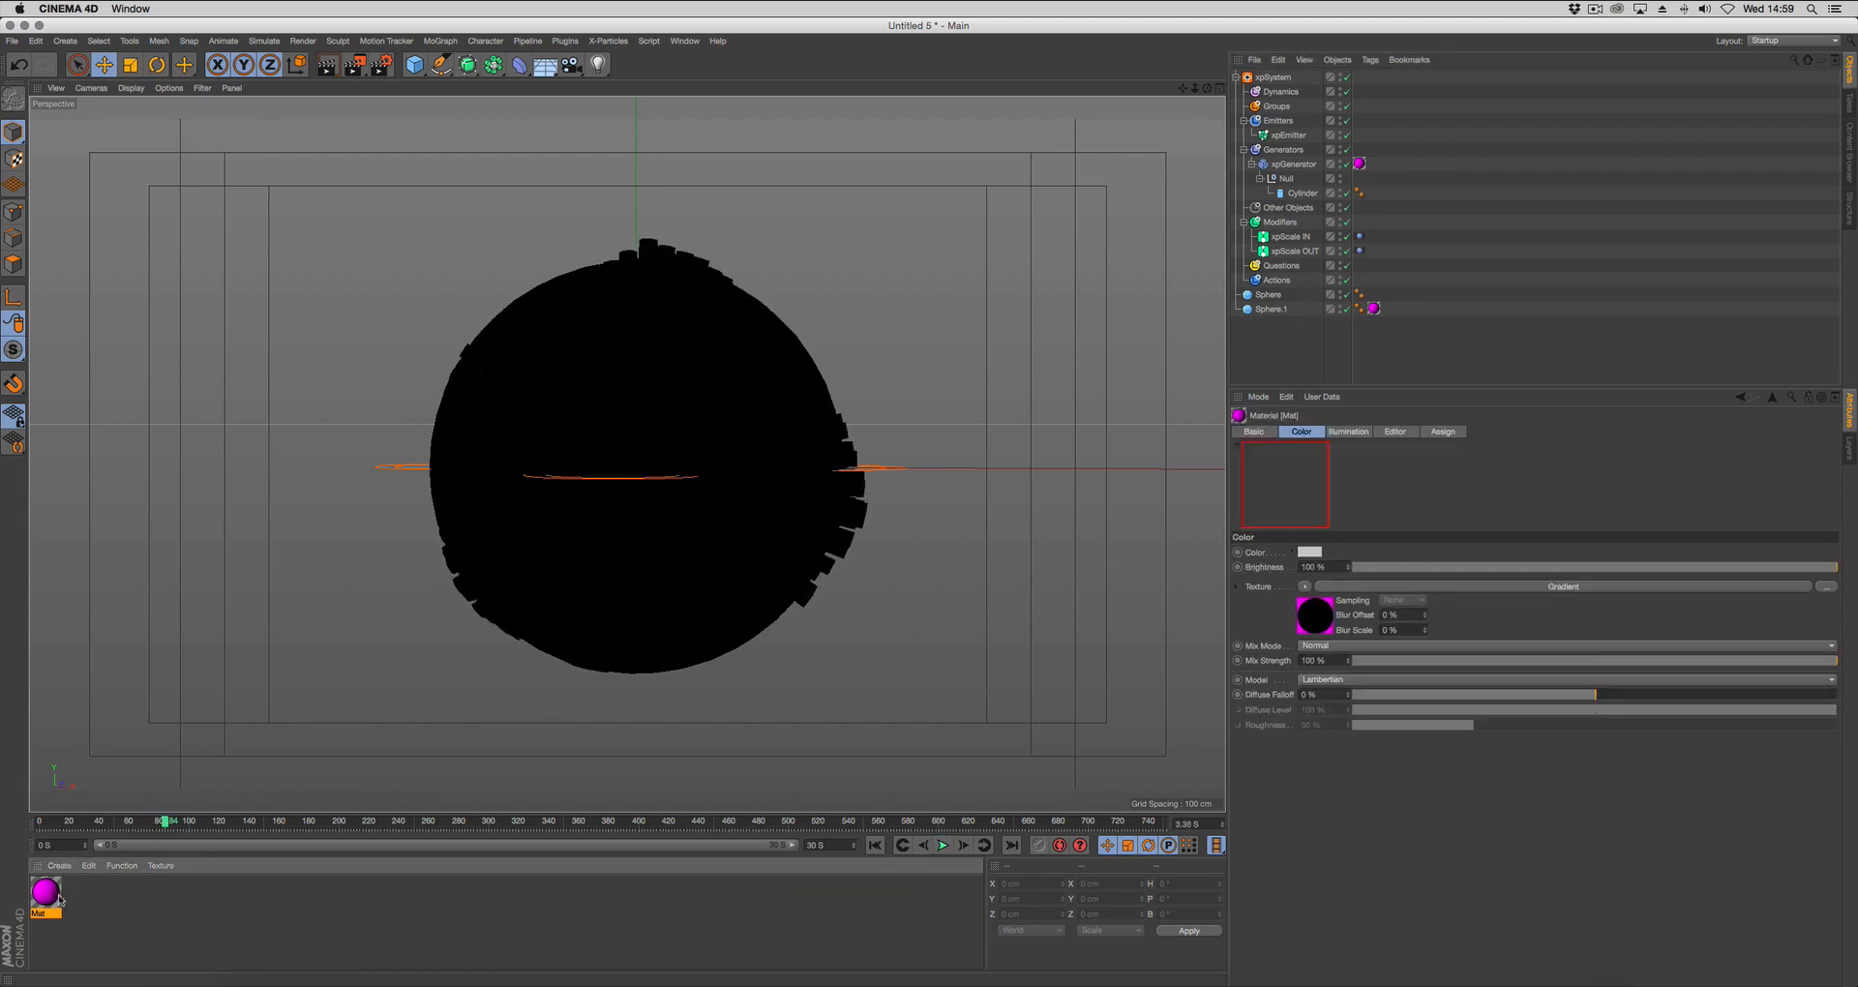
click(1491, 586)
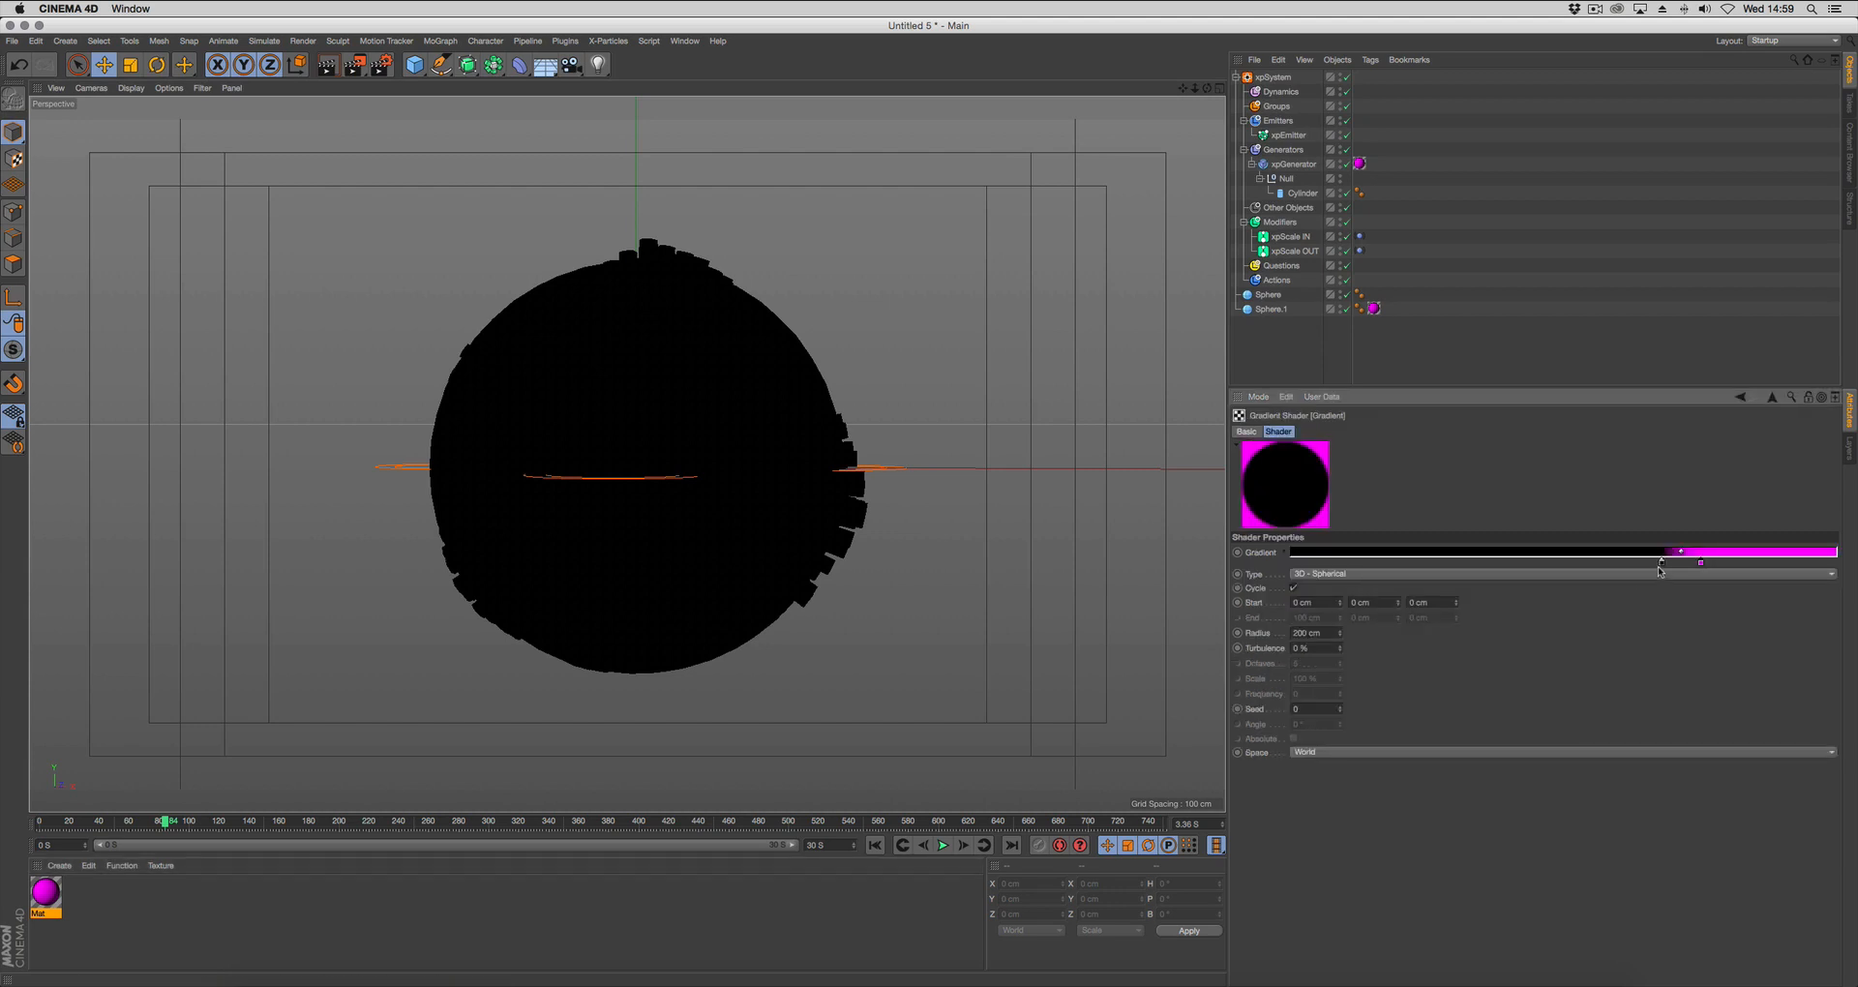
drag(1662, 564, 1596, 566)
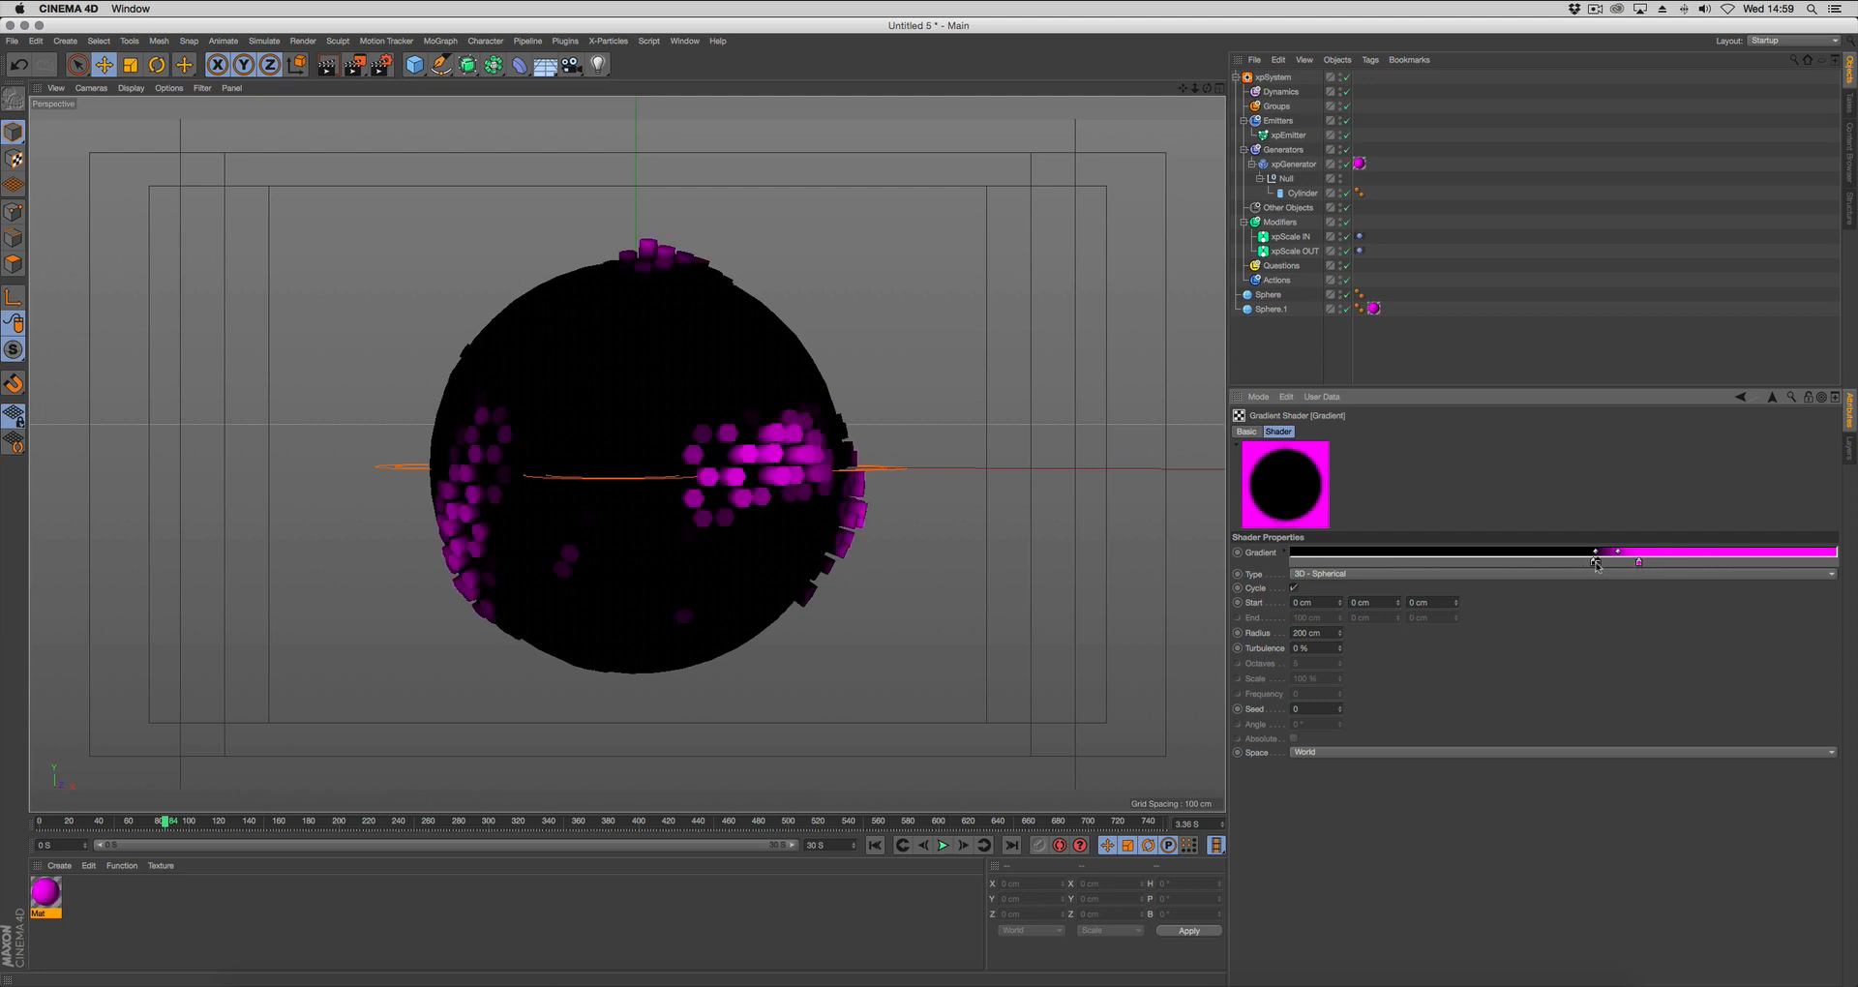
mouse_move(1595, 565)
mouse_down()
mouse_move(1554, 566)
mouse_move(1589, 566)
mouse_up()
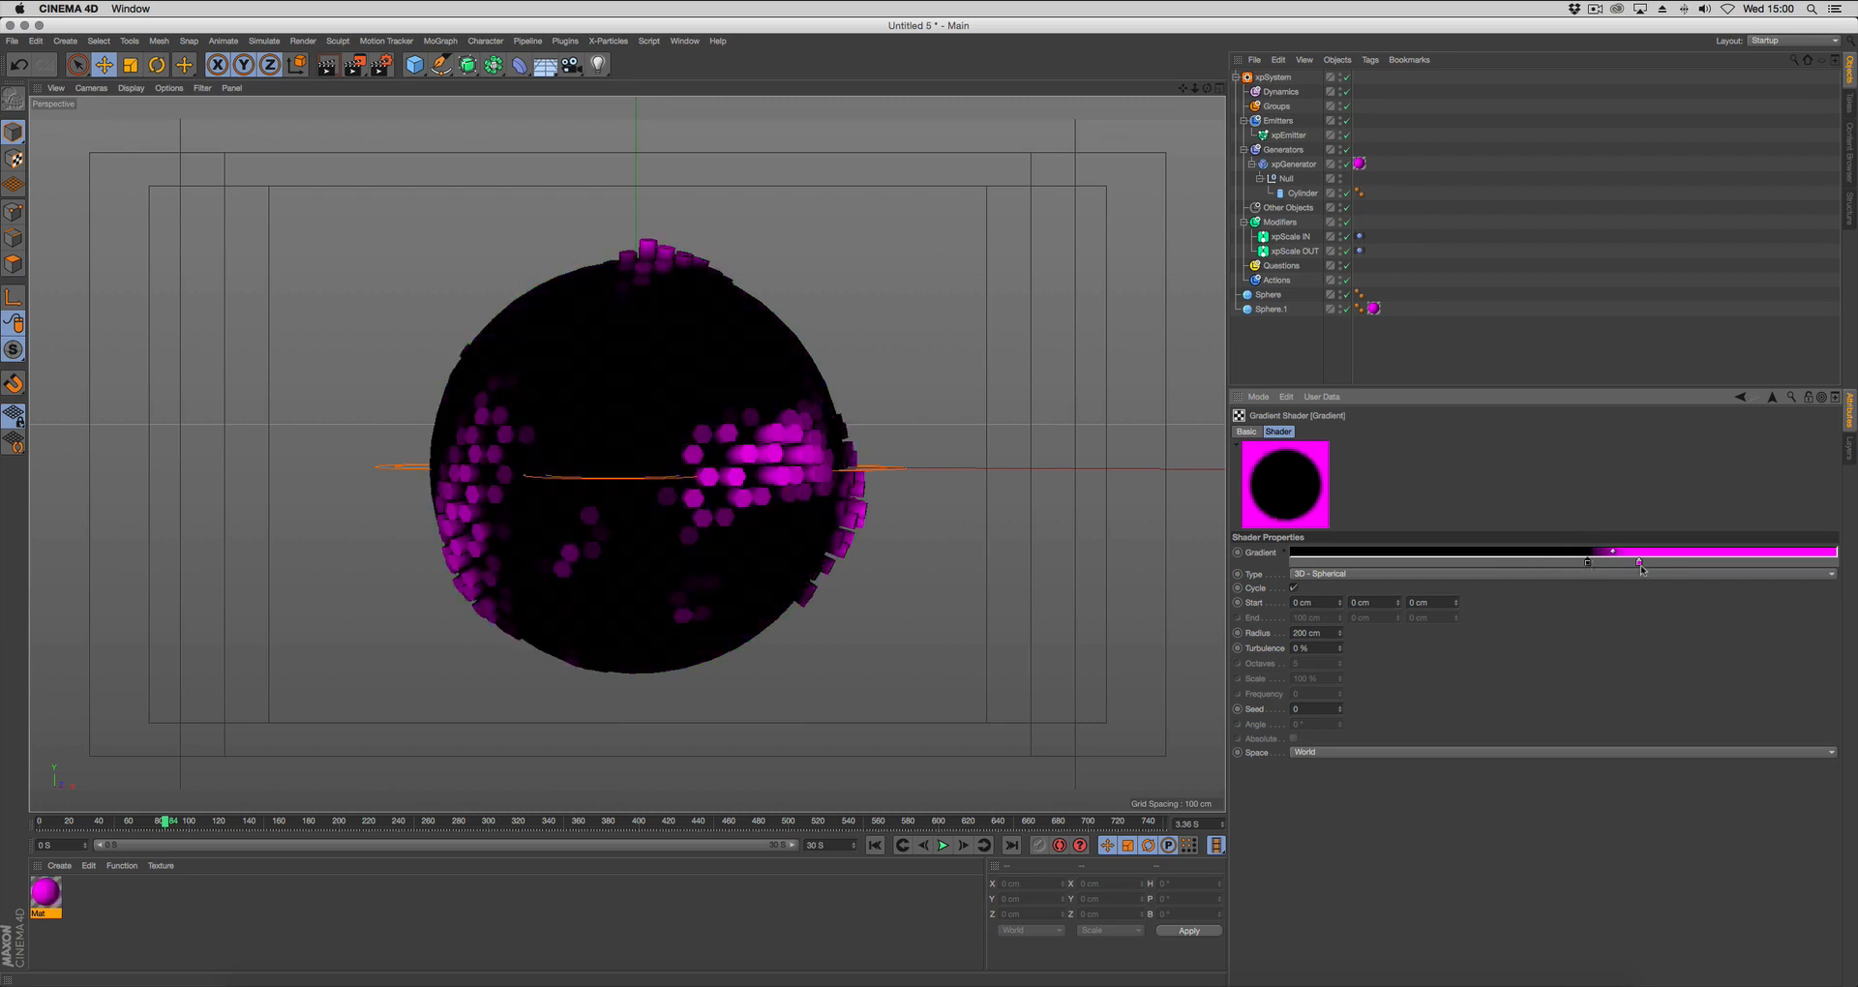
Recolor the gradient's black knot white and move the magenta knot to about 57 %.
double_click(1588, 563)
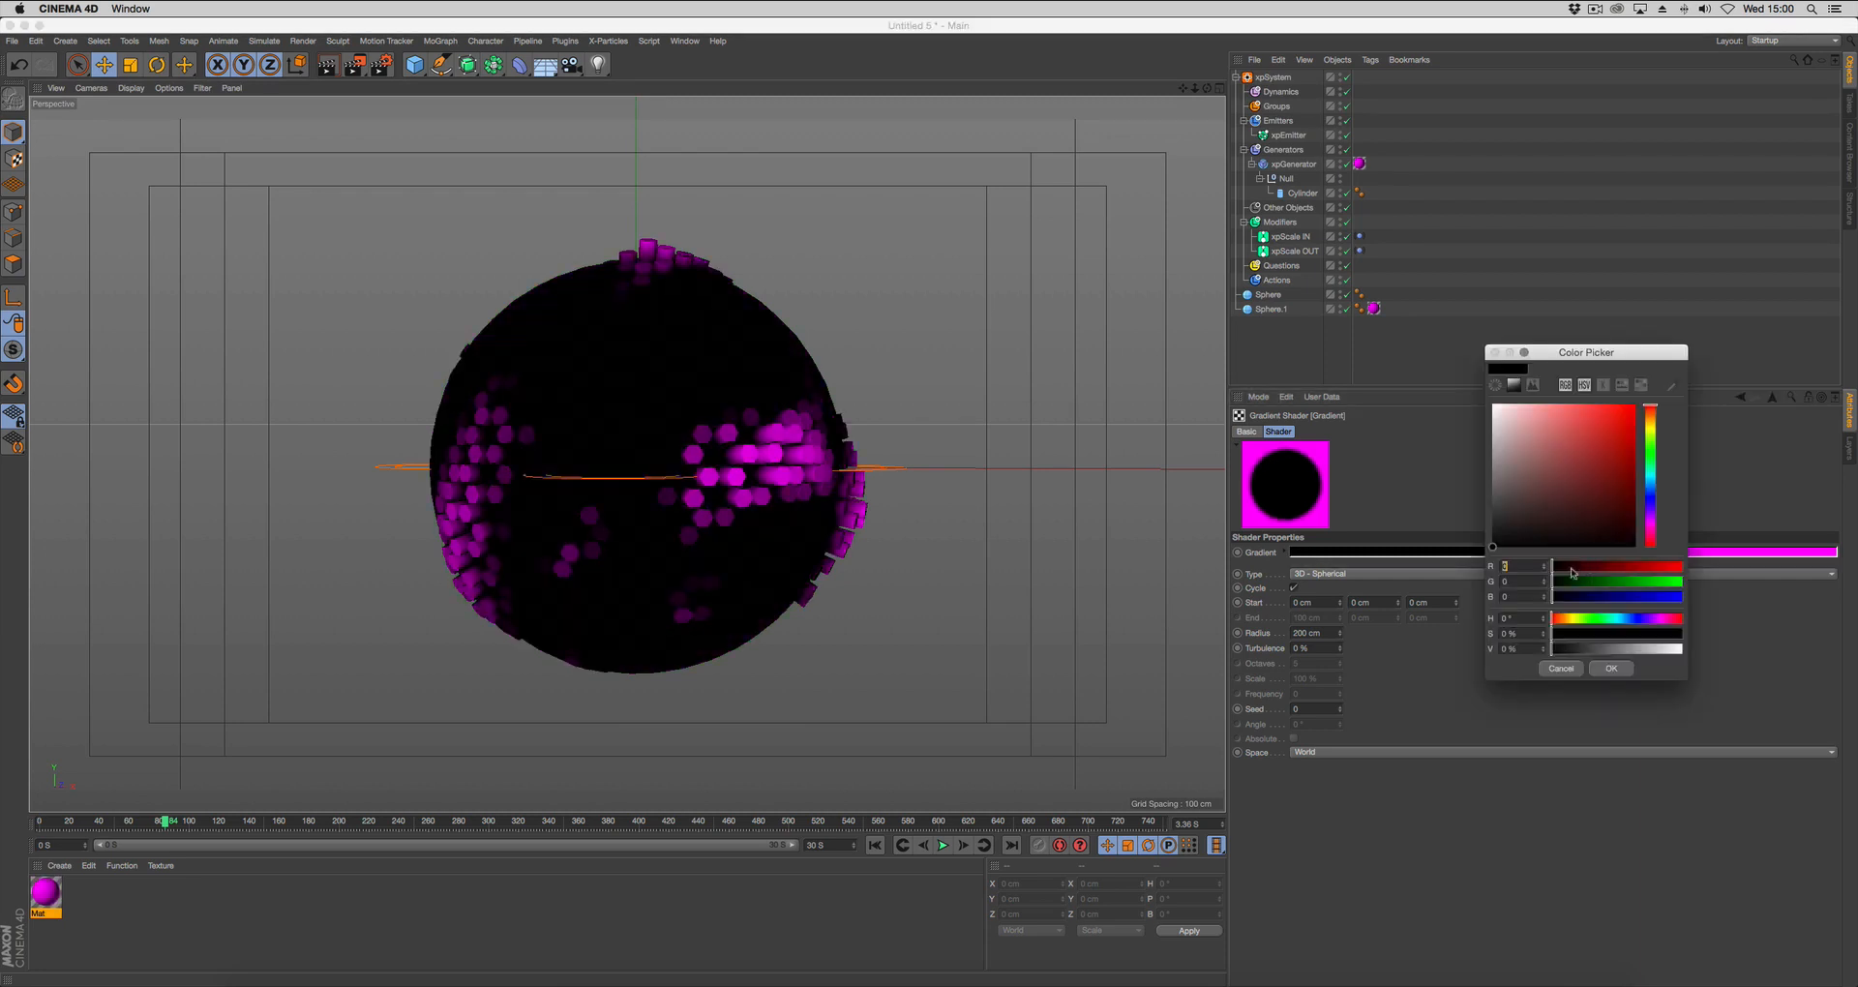
click(1611, 669)
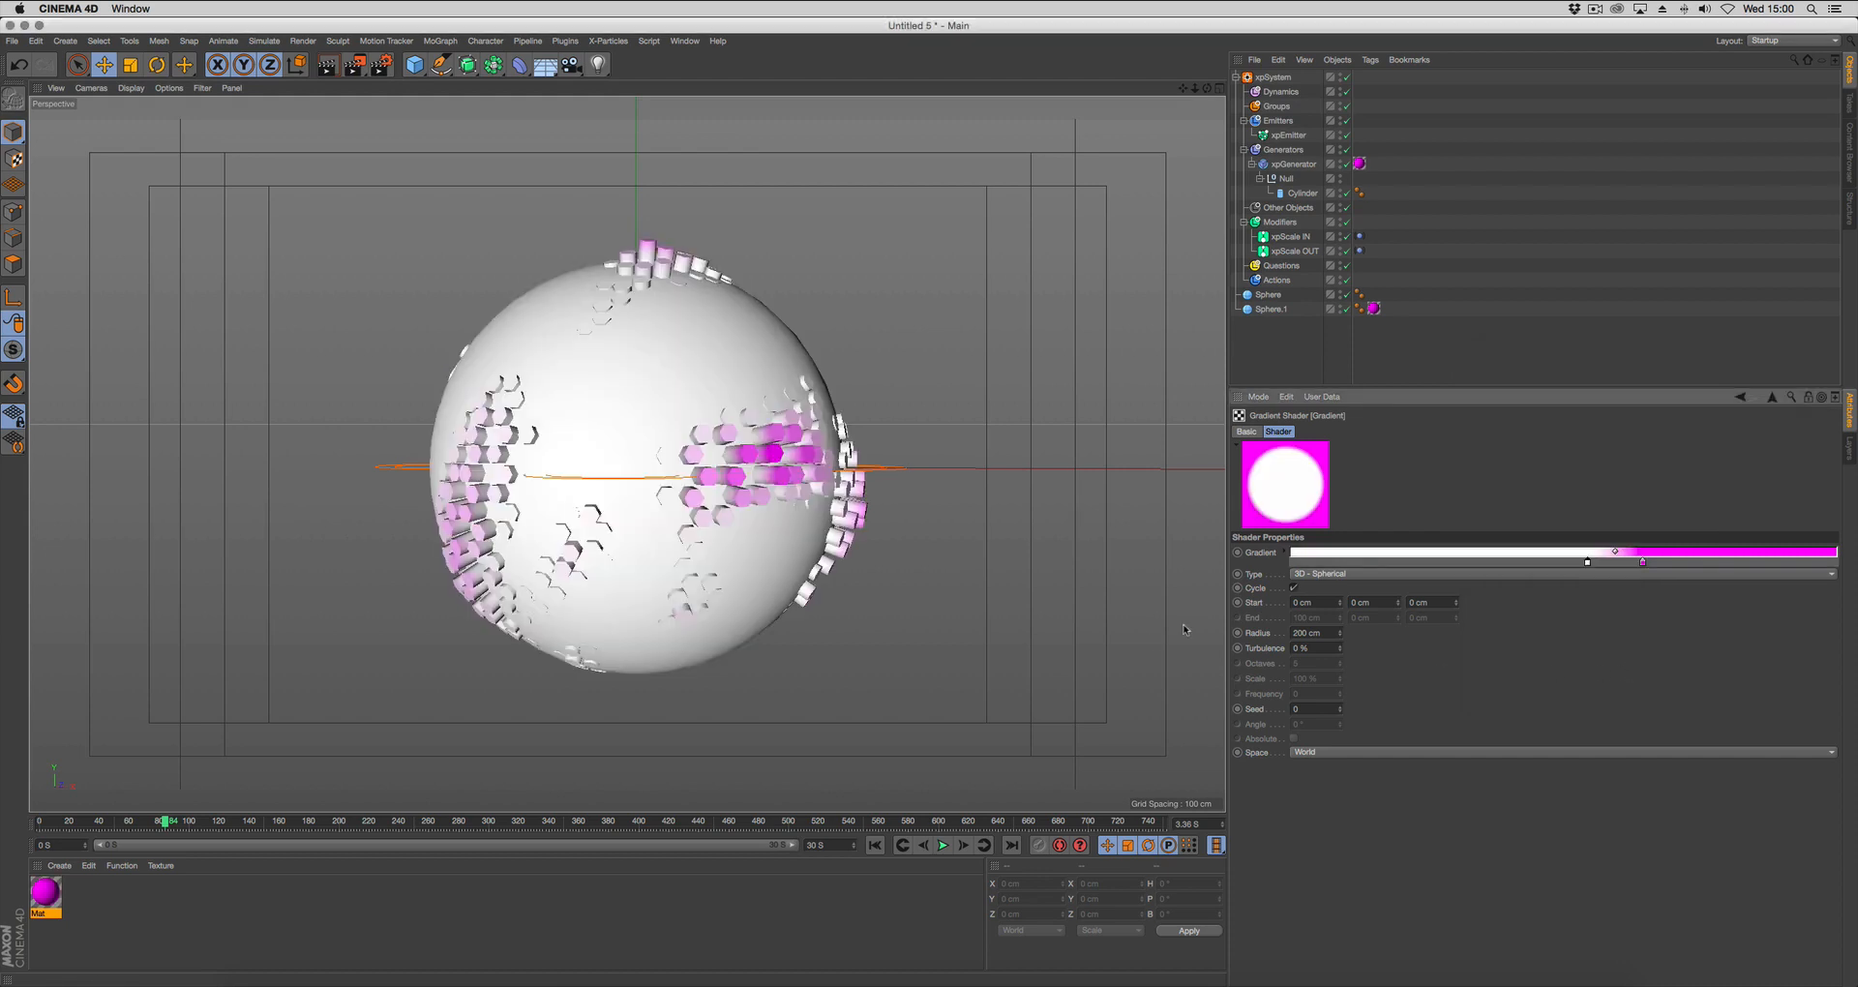
drag(1645, 564, 1576, 565)
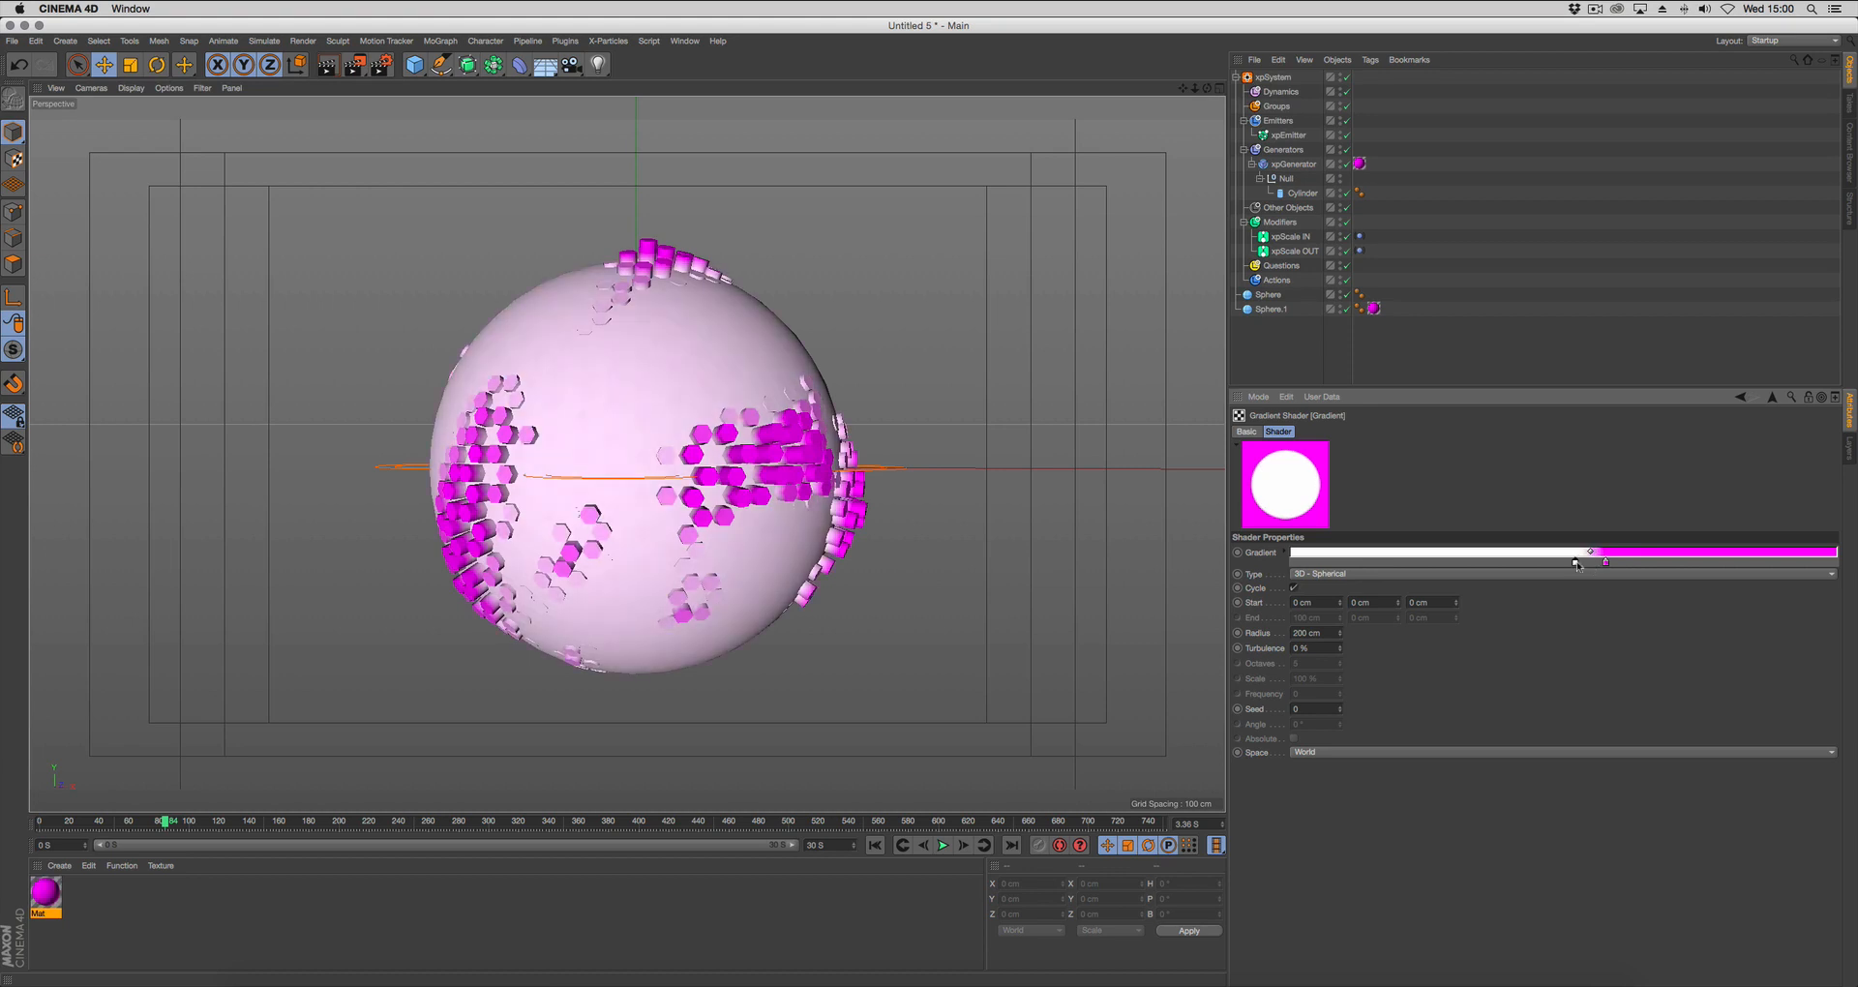
Play the animation from the start frame to check the white-to-magenta gradient on the cylinders.
click(876, 845)
click(944, 845)
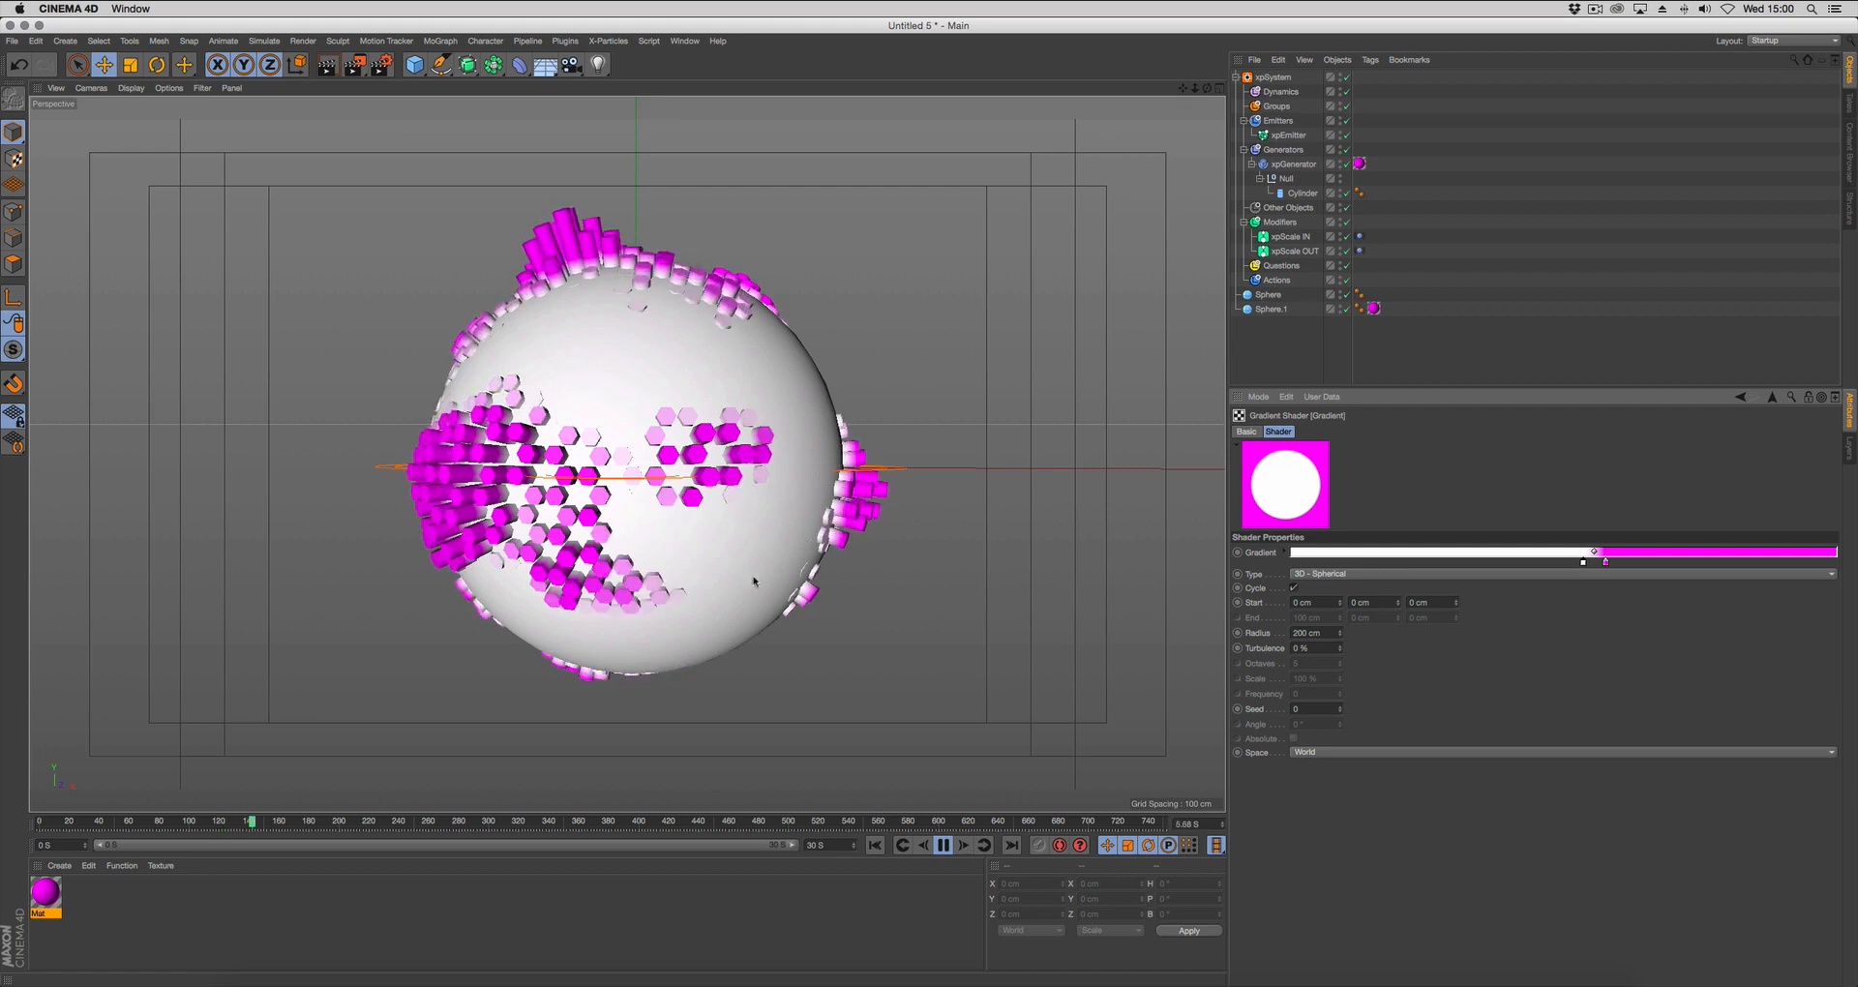
click(943, 846)
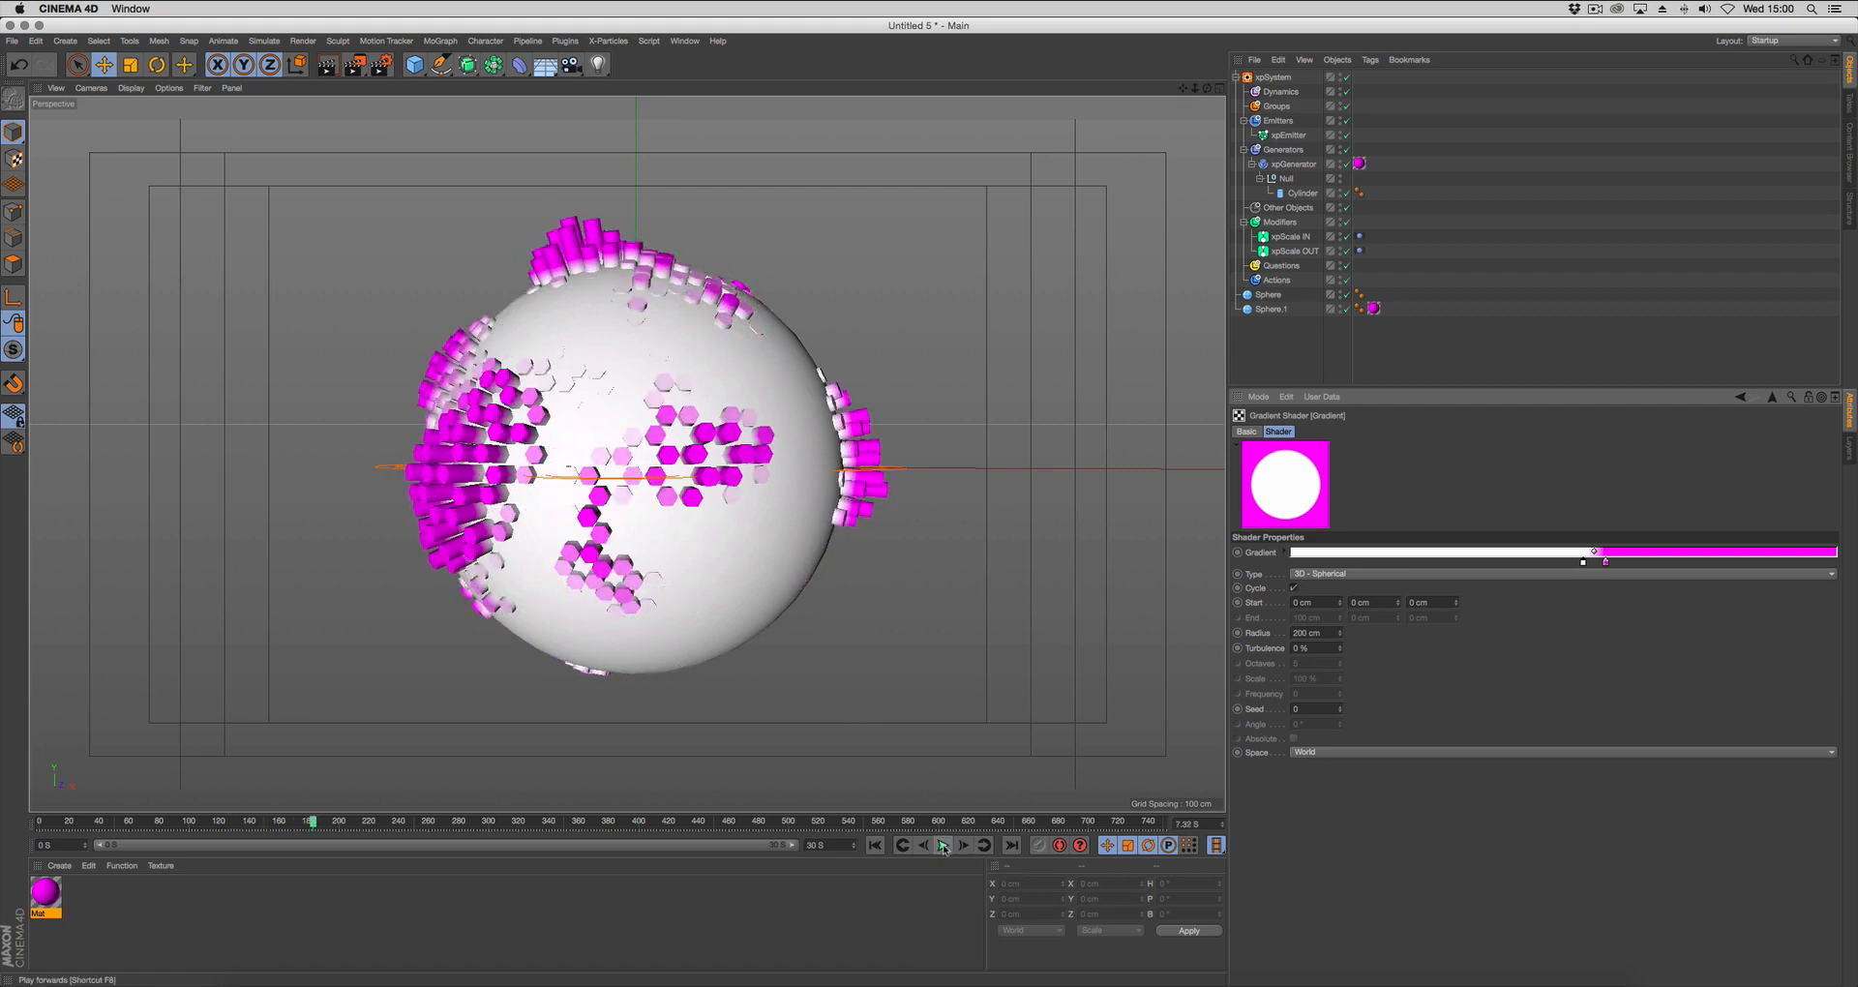
Recolor the gradient's white knot near-black (2, 2, 2) and adjust the dark knot to 54.15 % and the magenta one to about 60 %.
click(1286, 554)
click(1295, 787)
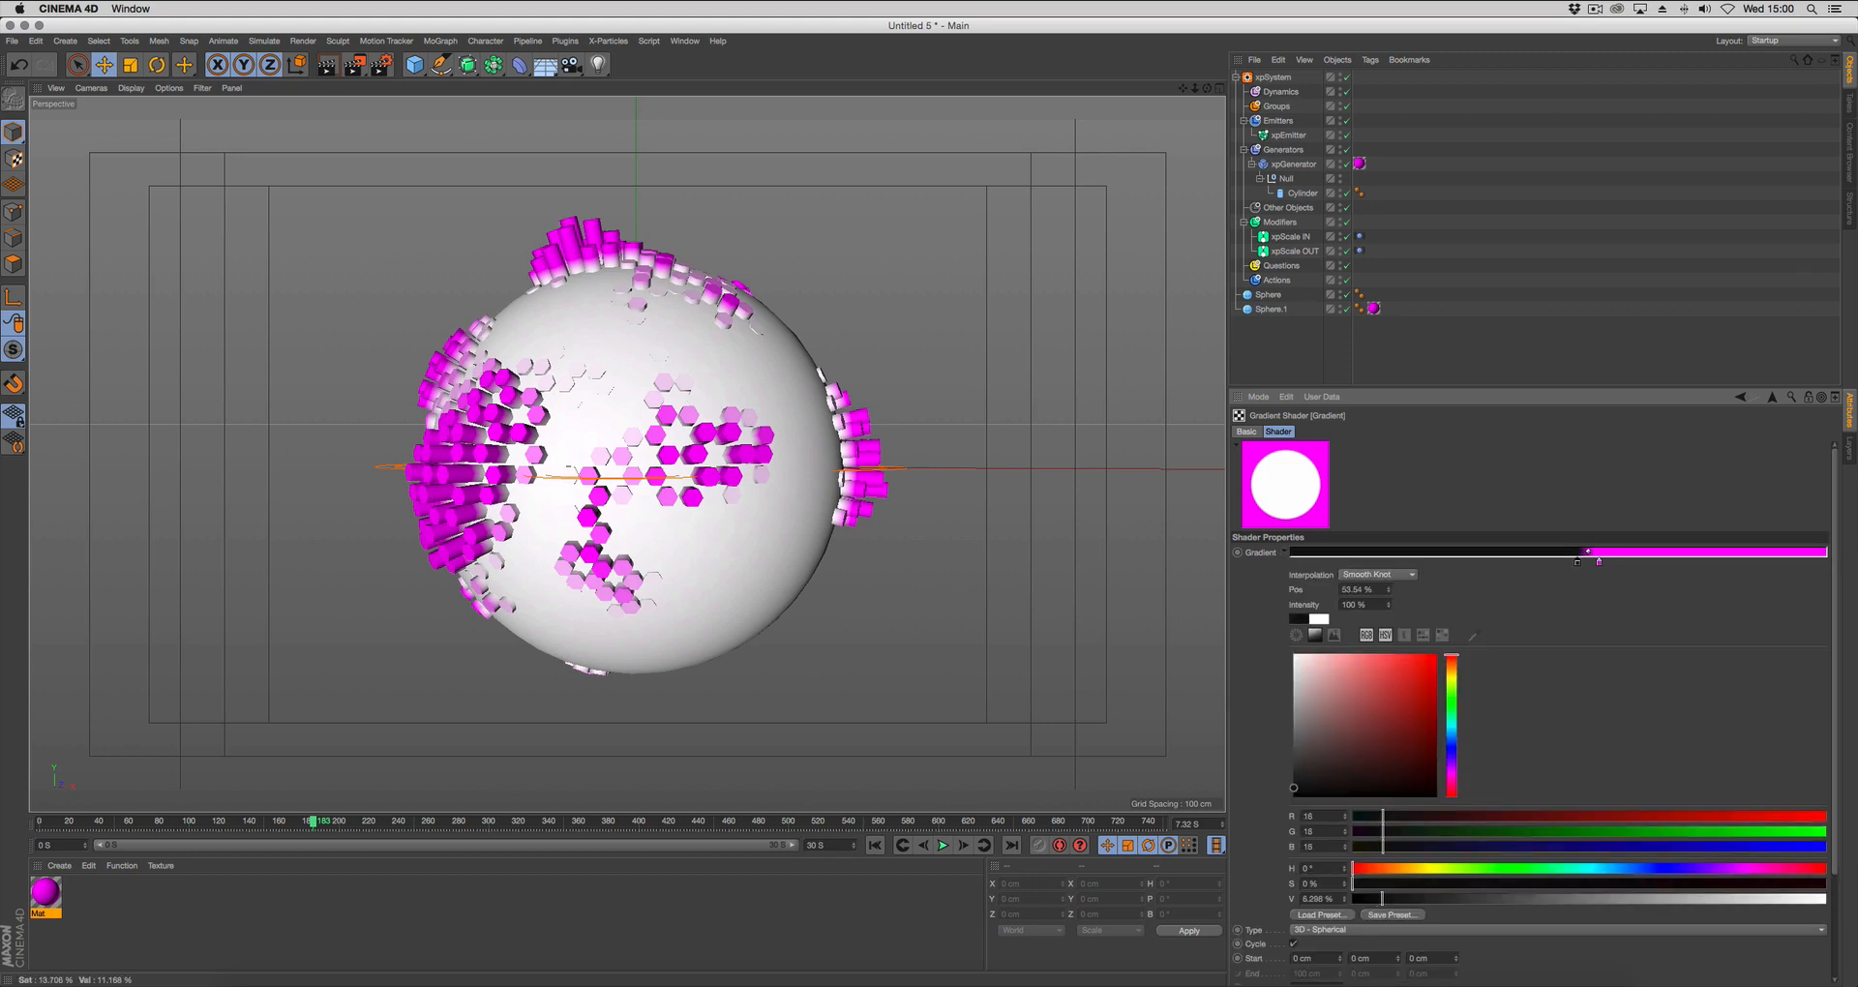
click(1294, 795)
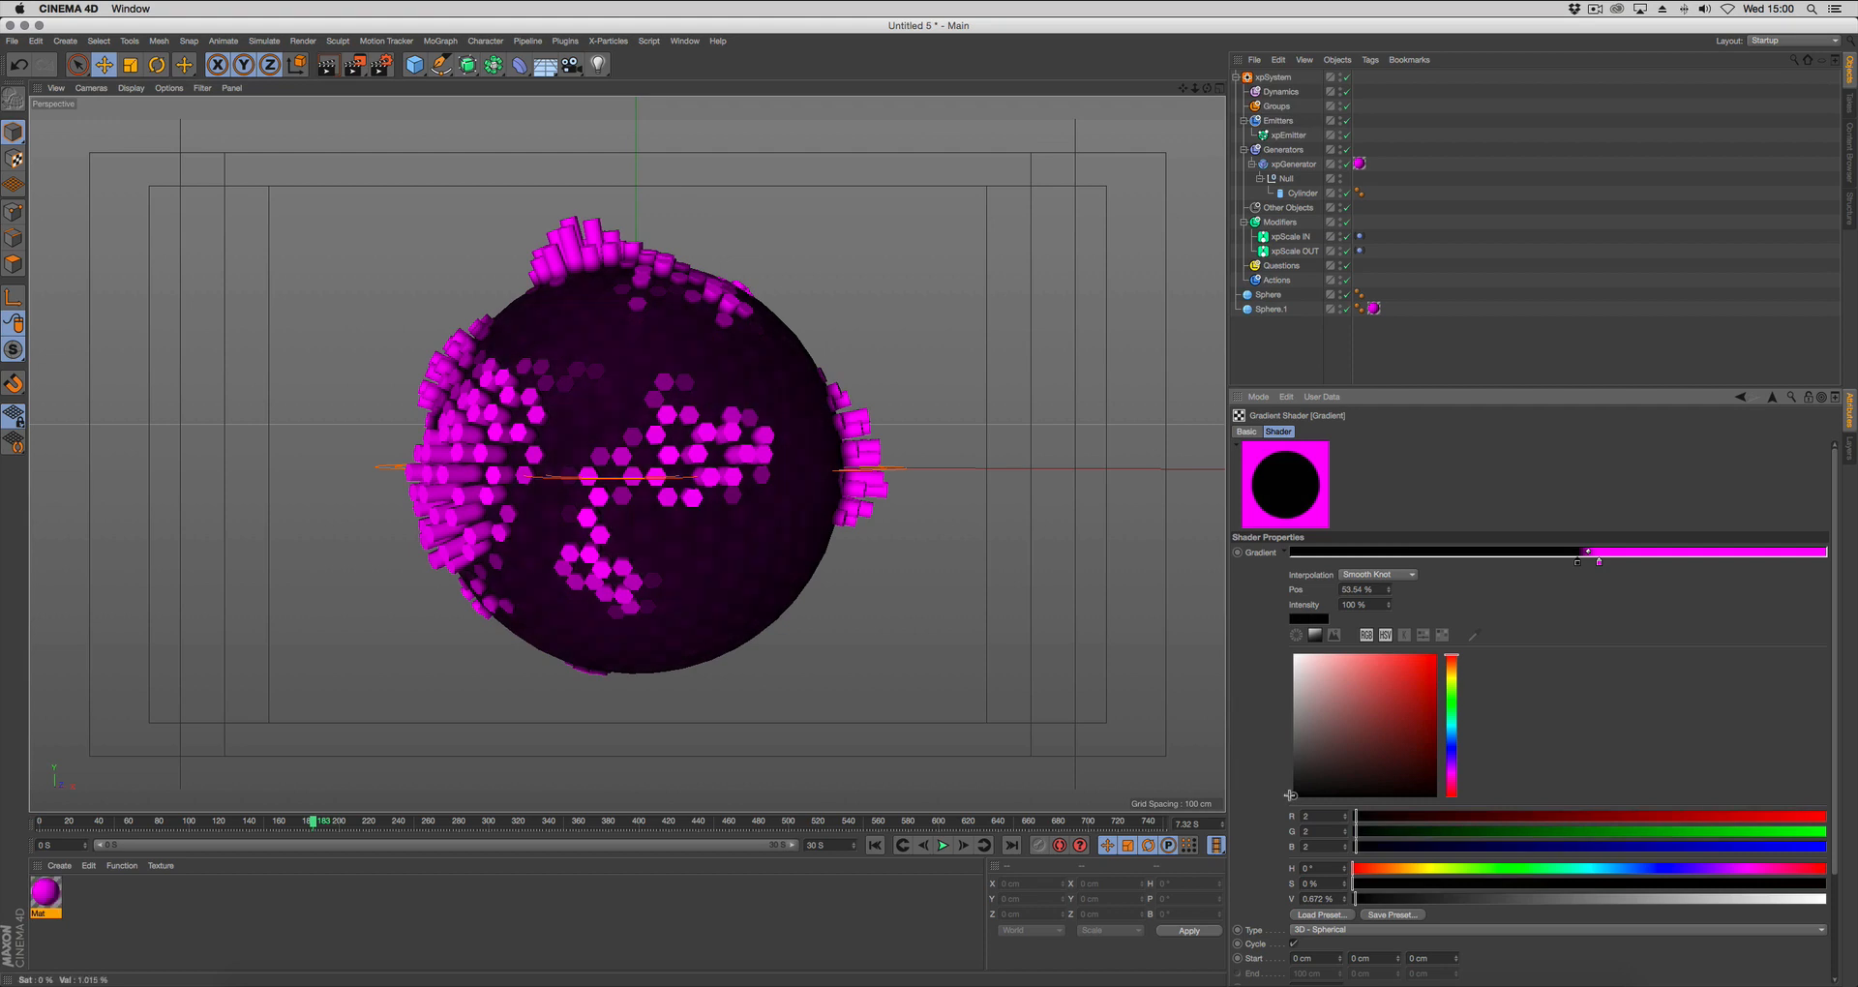
drag(1598, 565, 1582, 566)
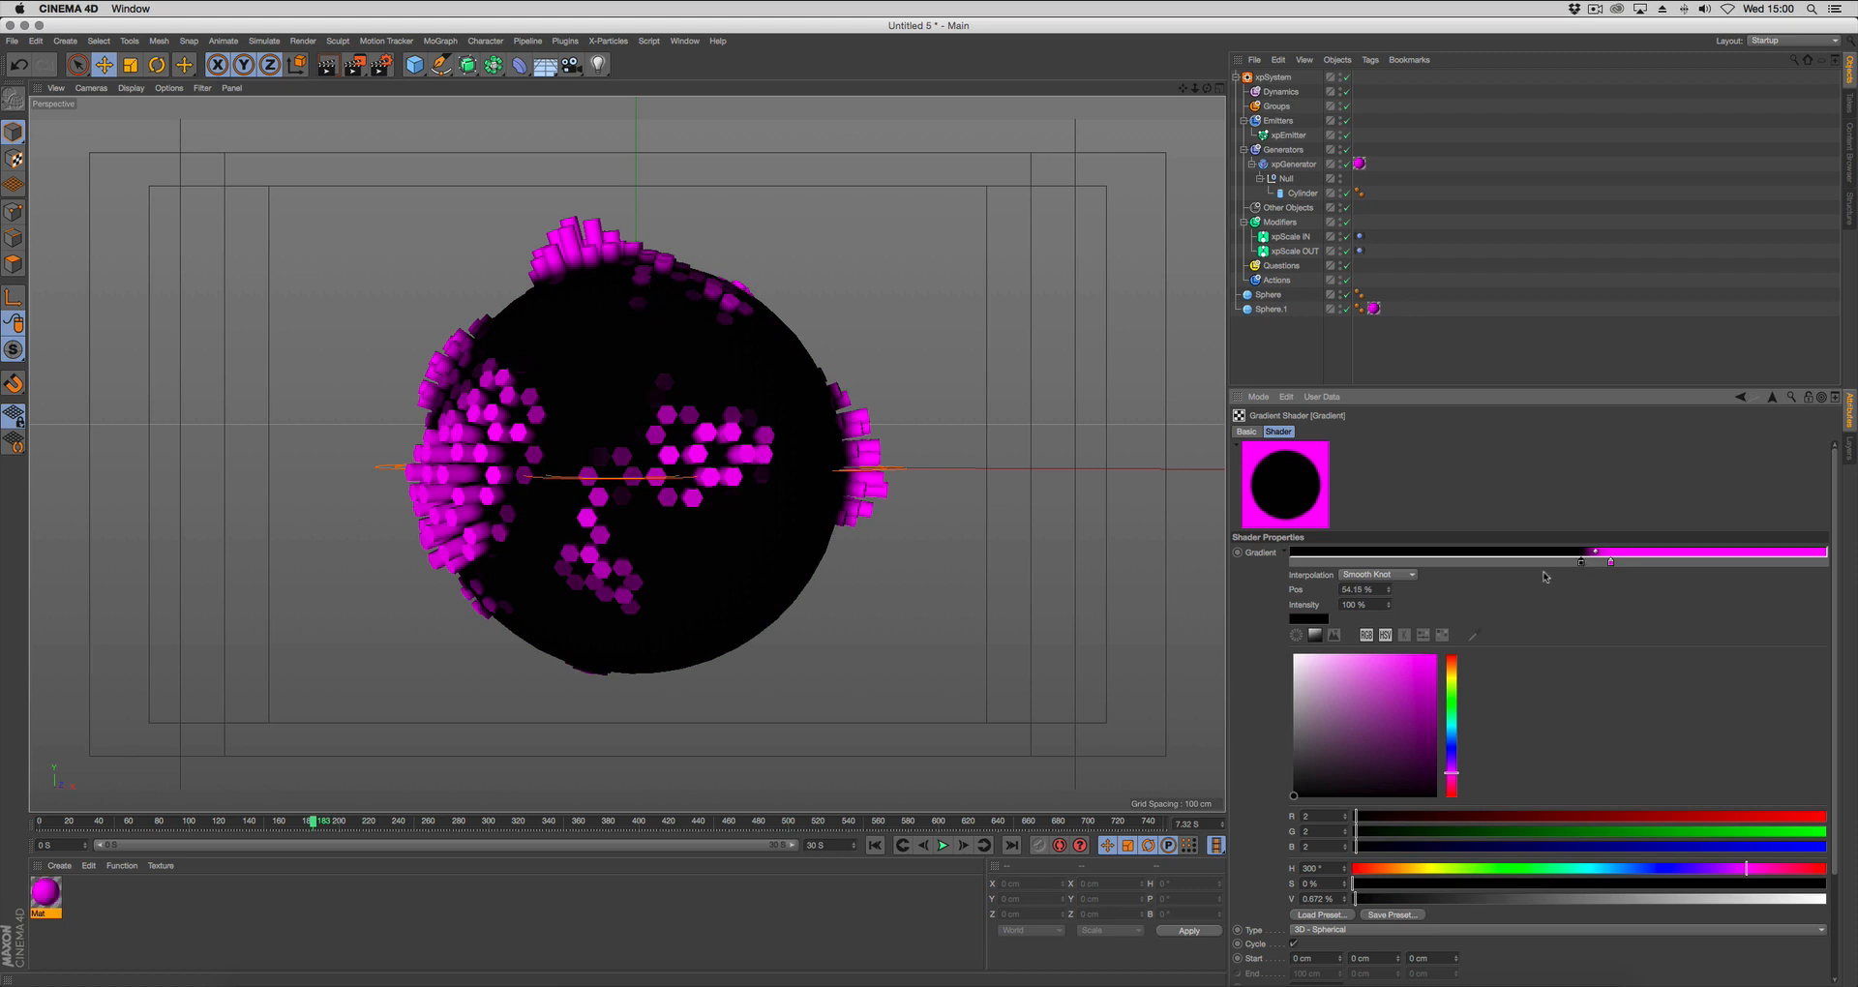
Play the animation from the start frame and orbit around the sphere to check the black-to-magenta growth.
click(875, 844)
click(944, 844)
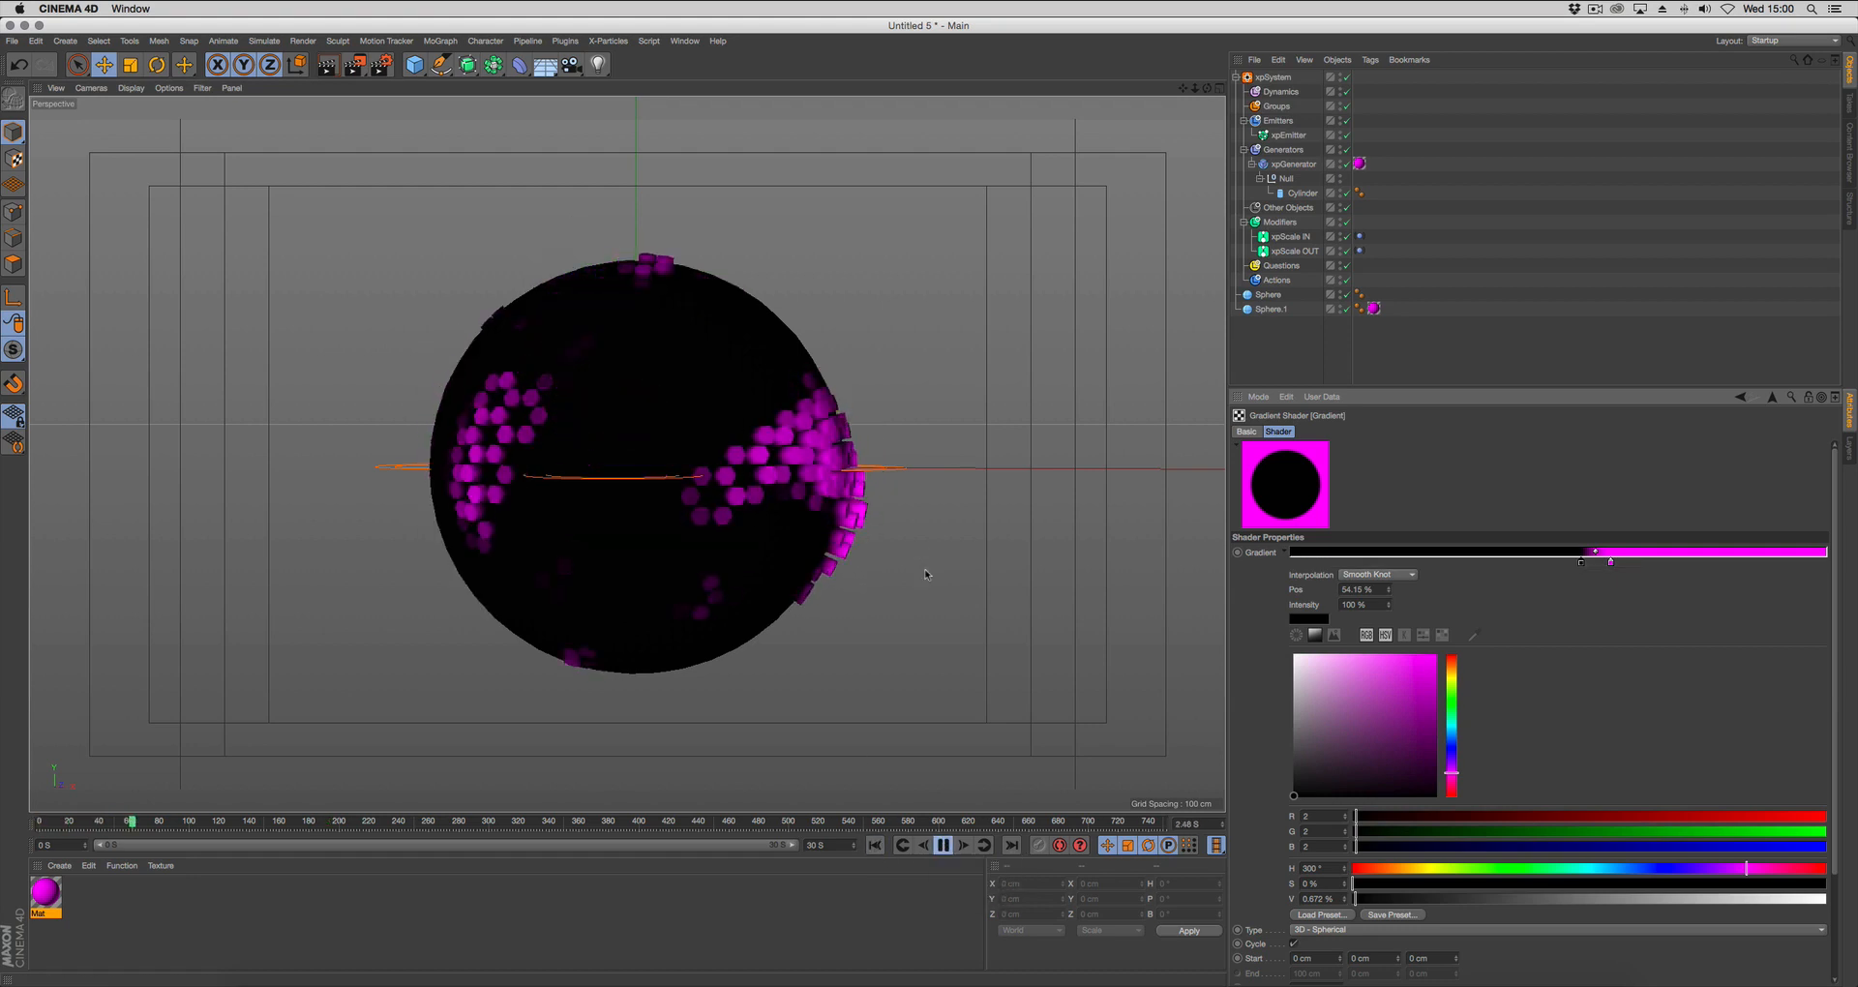
alt+drag(898, 580, 658, 542)
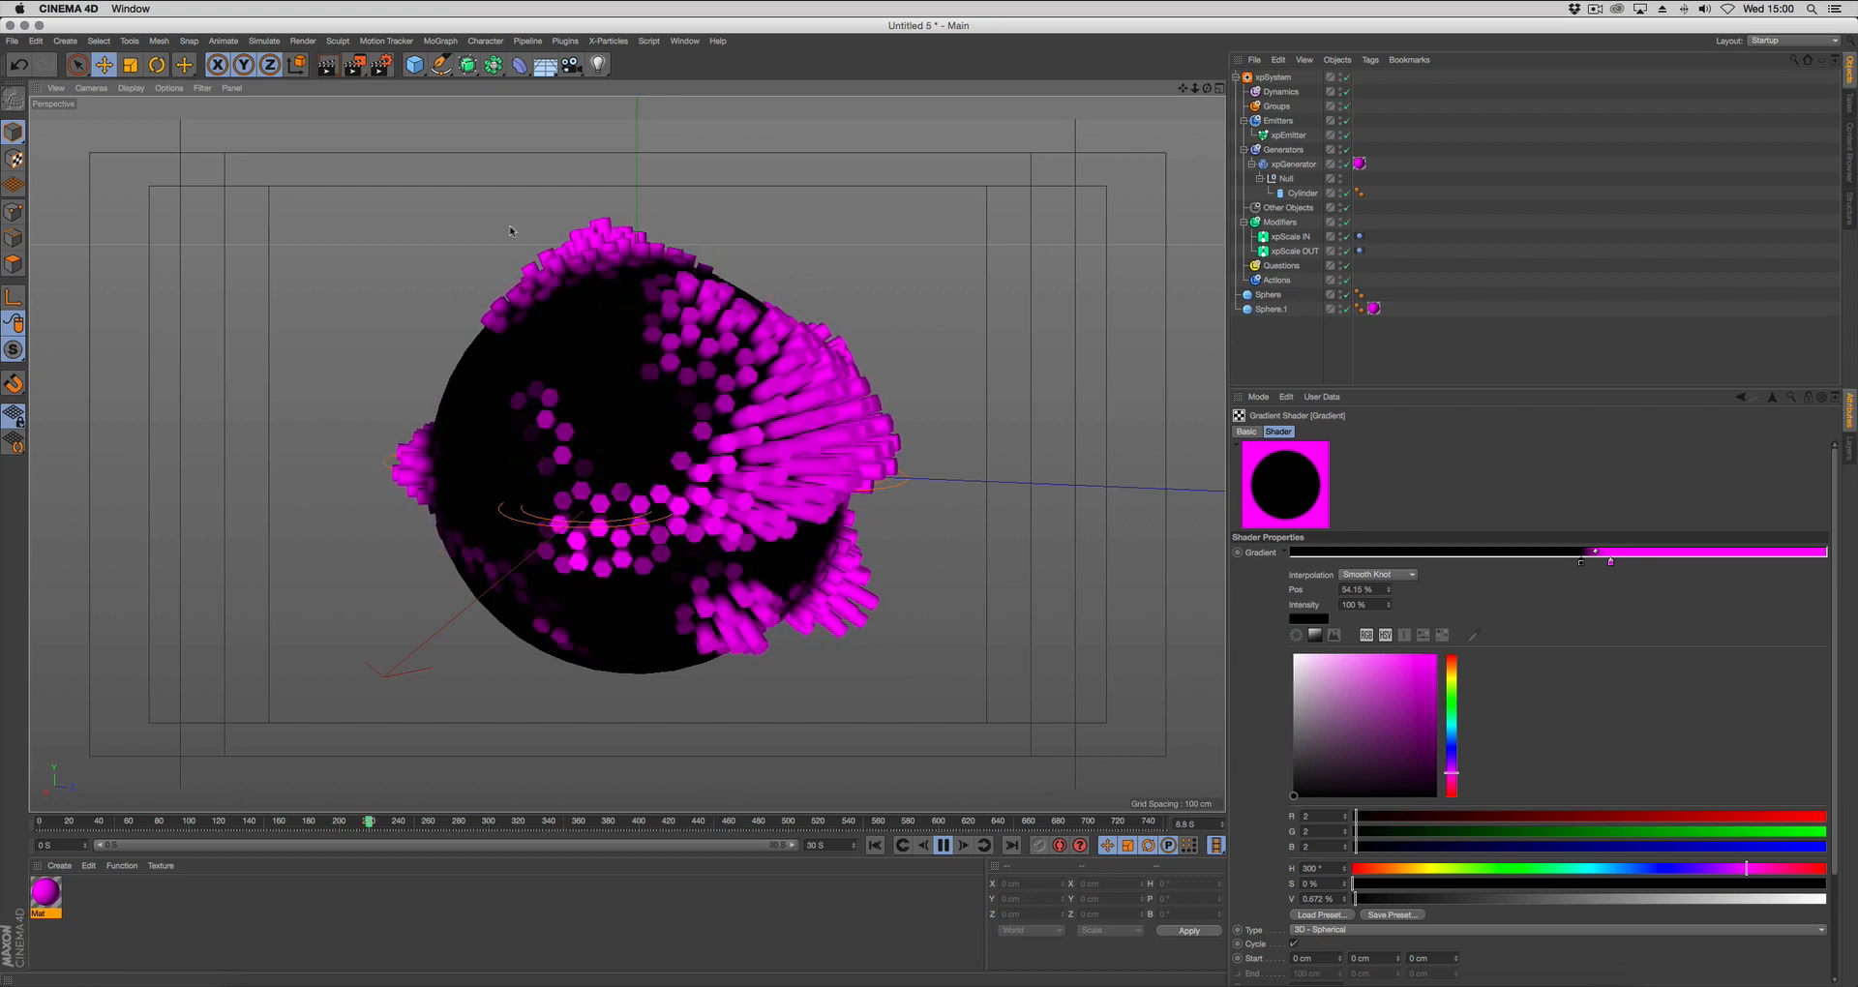
alt+drag(955, 566, 1084, 548)
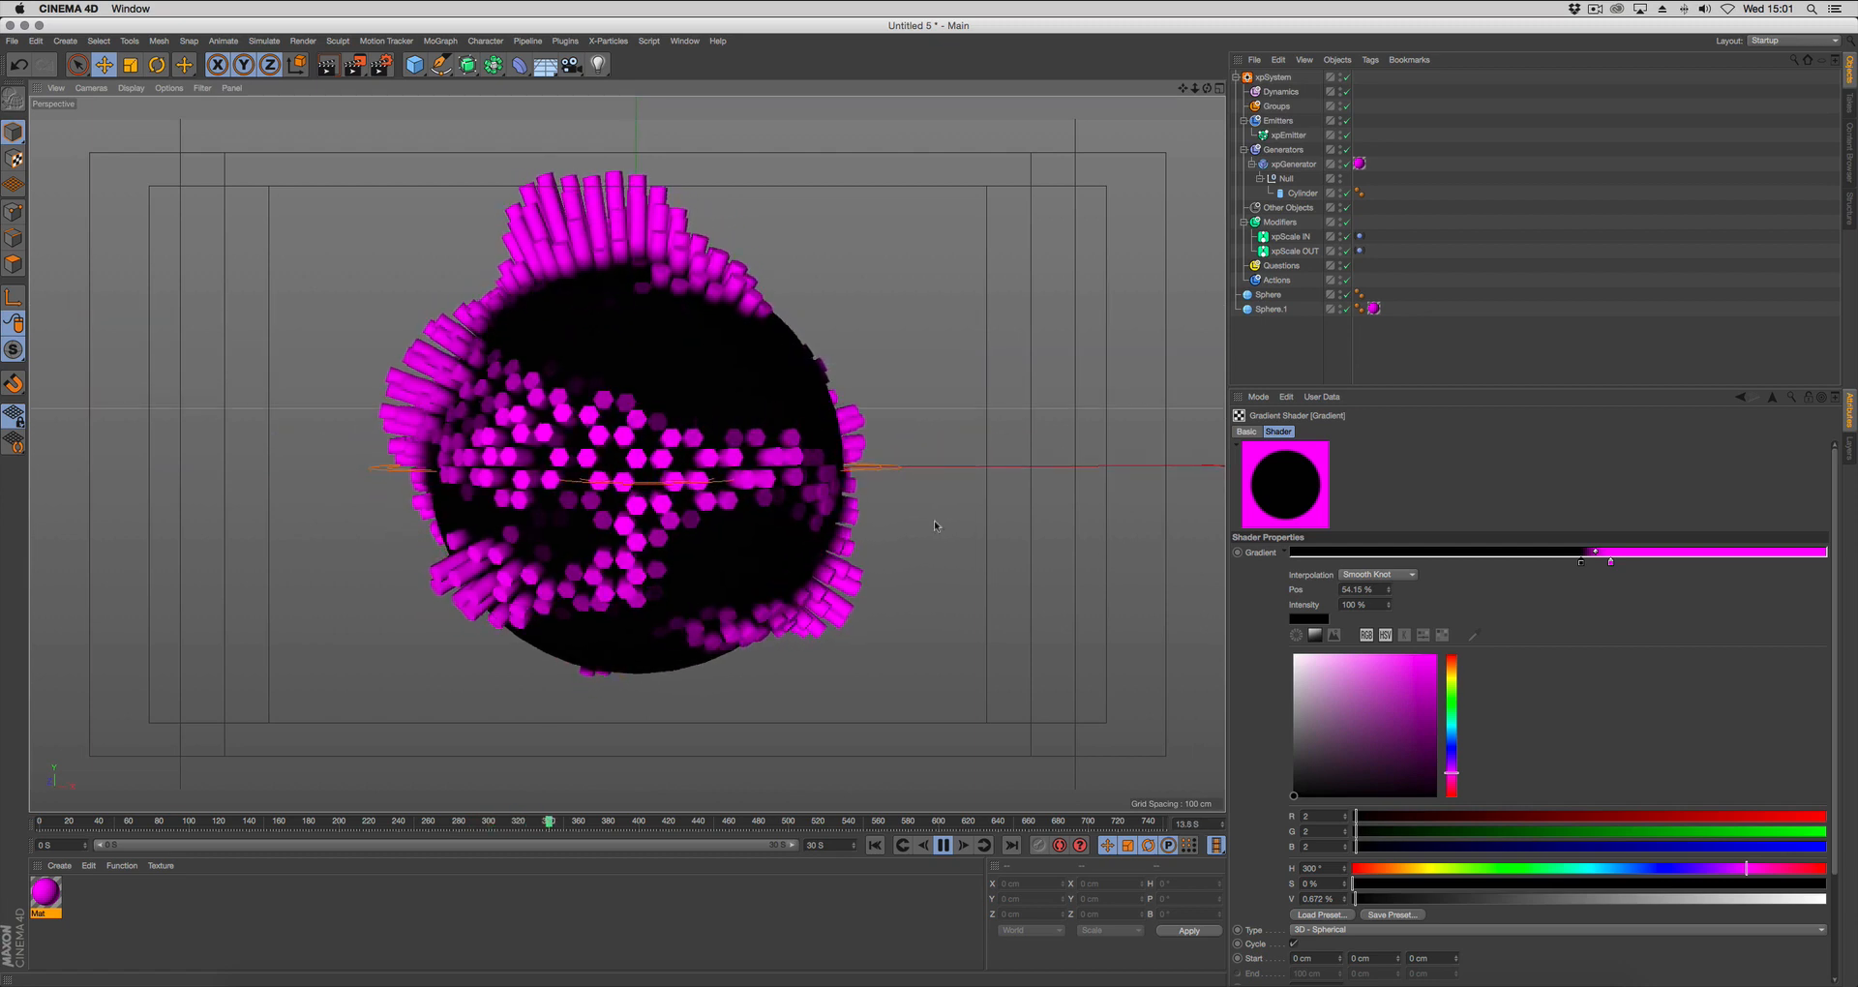
click(943, 846)
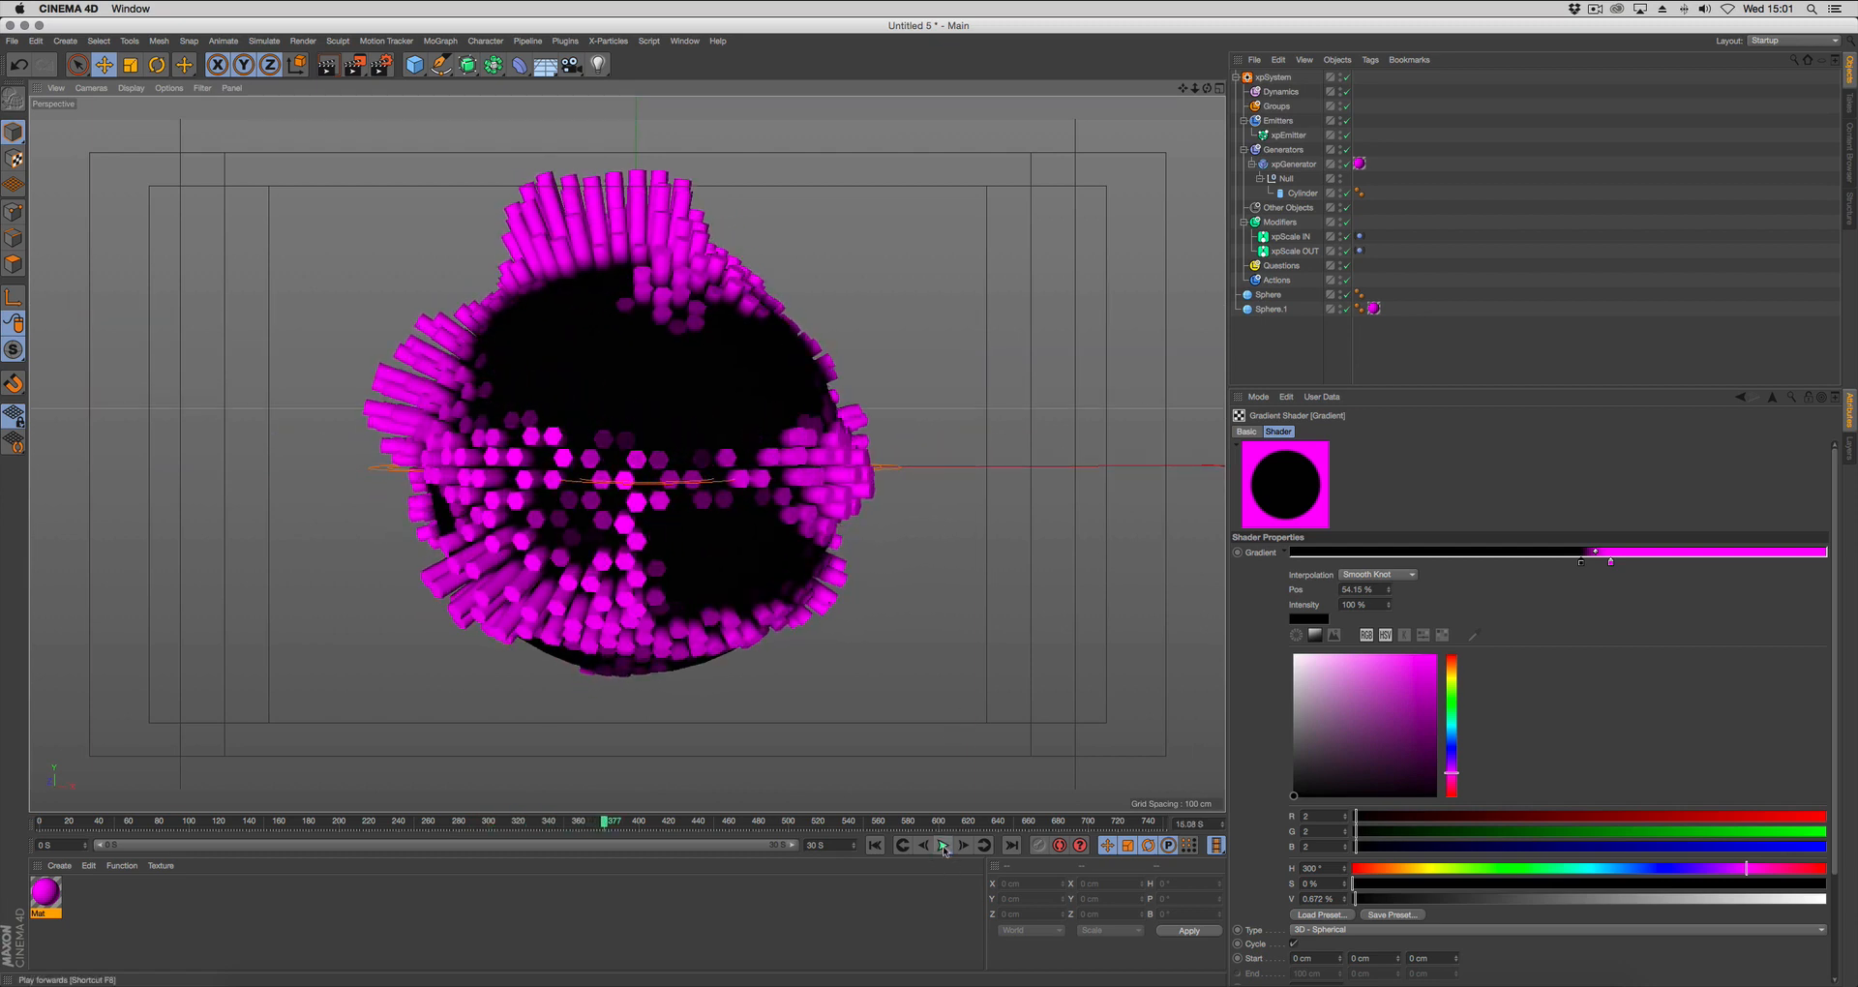
Switch to the MEGA_NOISYv1.c4d project and open the Mega_Noisy settings of the MEGA_NOISEY null.
click(685, 40)
click(758, 437)
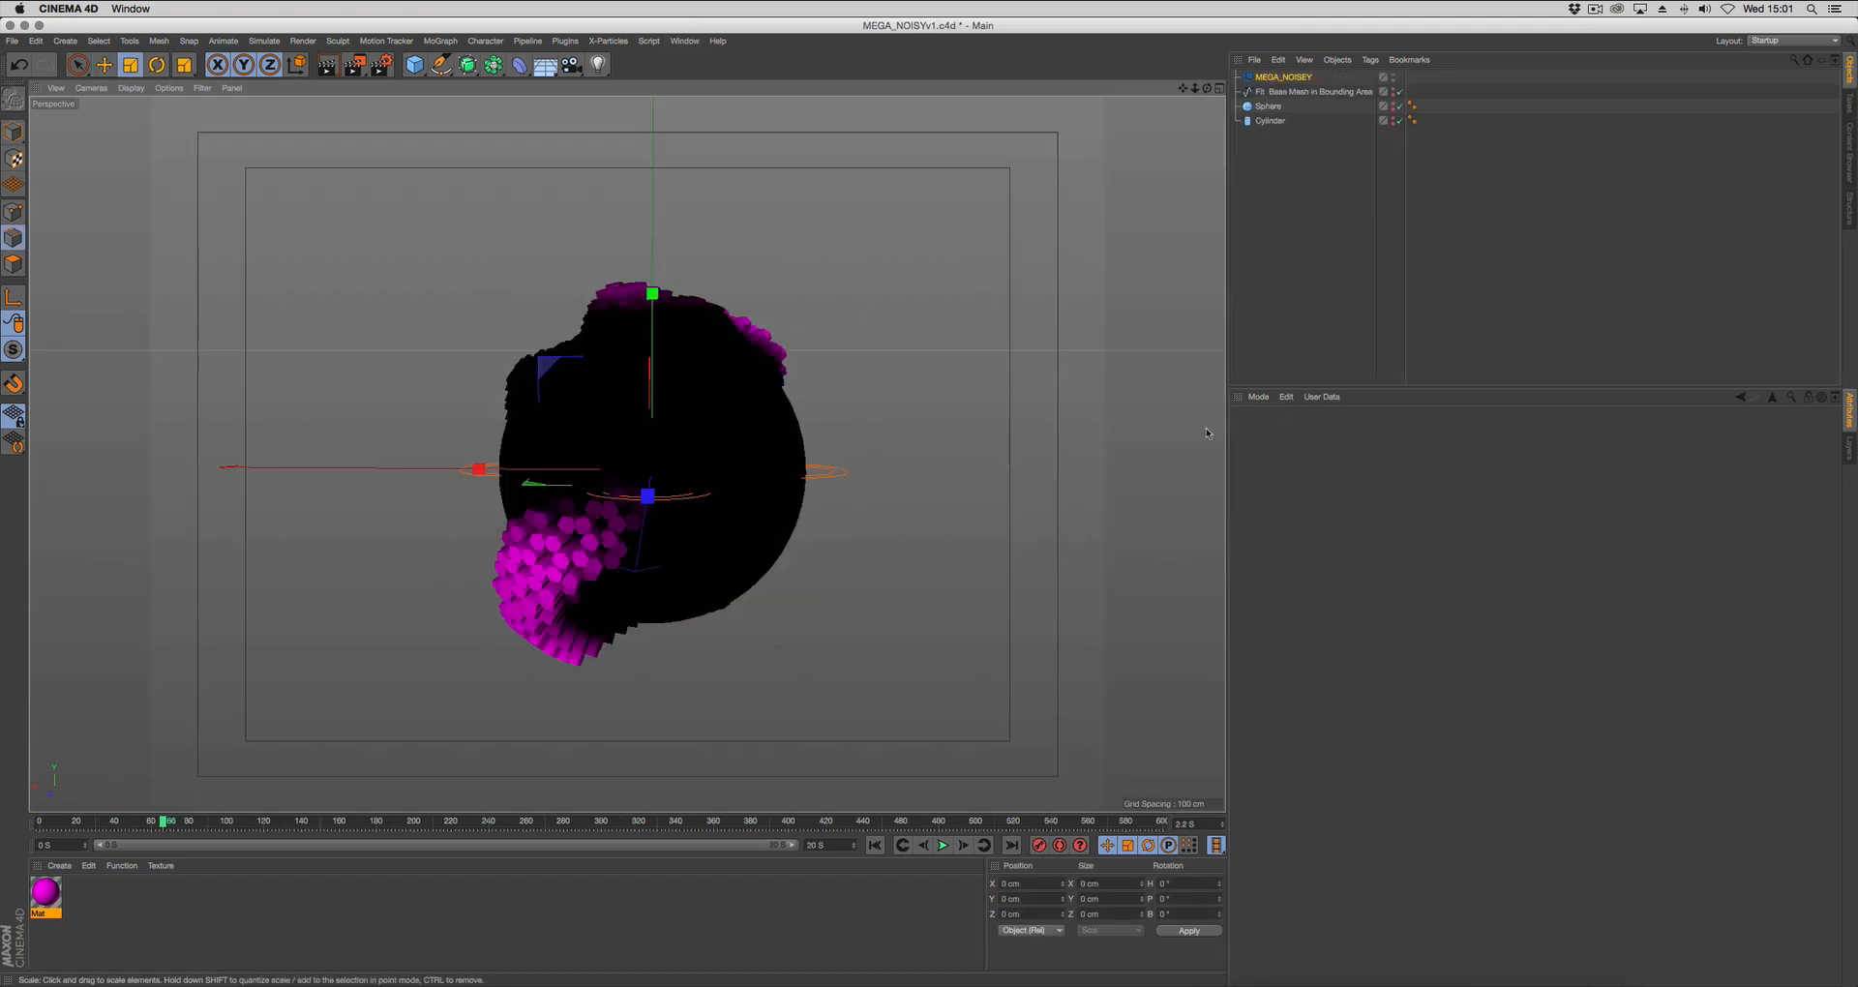
click(1283, 77)
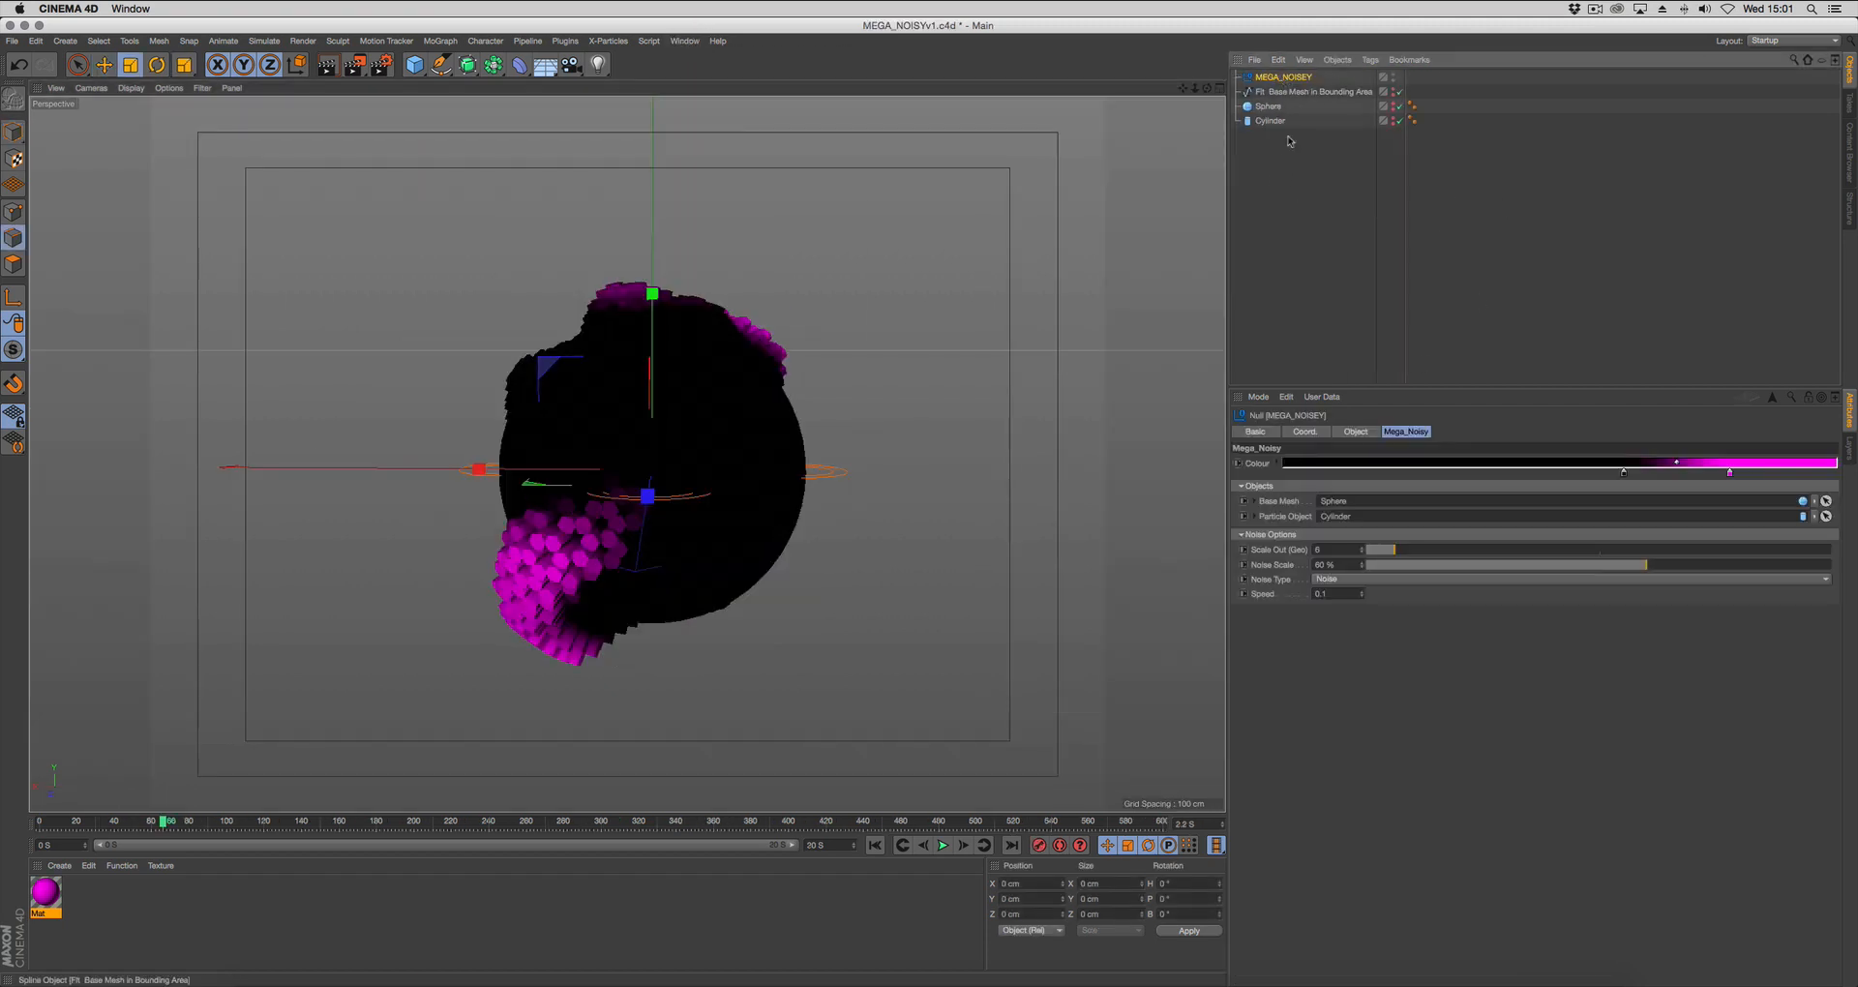
drag(1458, 387, 1458, 345)
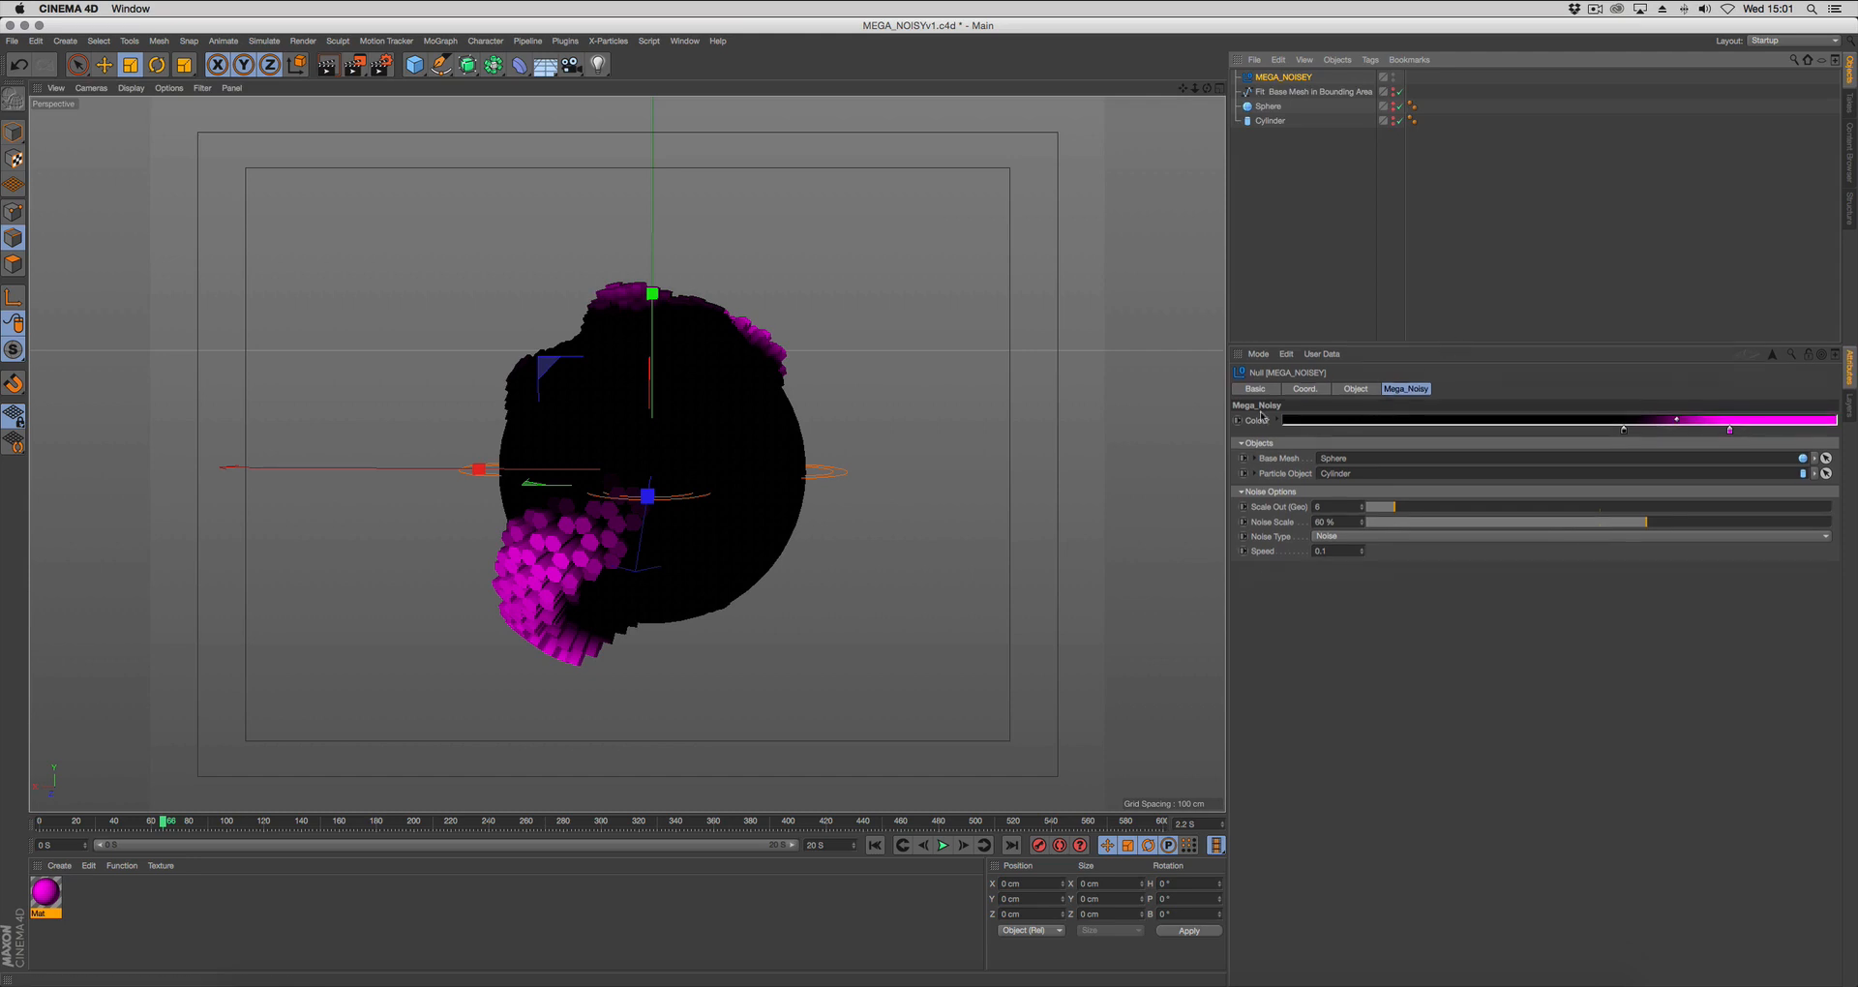
Play the MEGA_NOISEY rig's animation from the start frame and inspect it from another side.
alt+drag(648, 493, 954, 515)
click(875, 845)
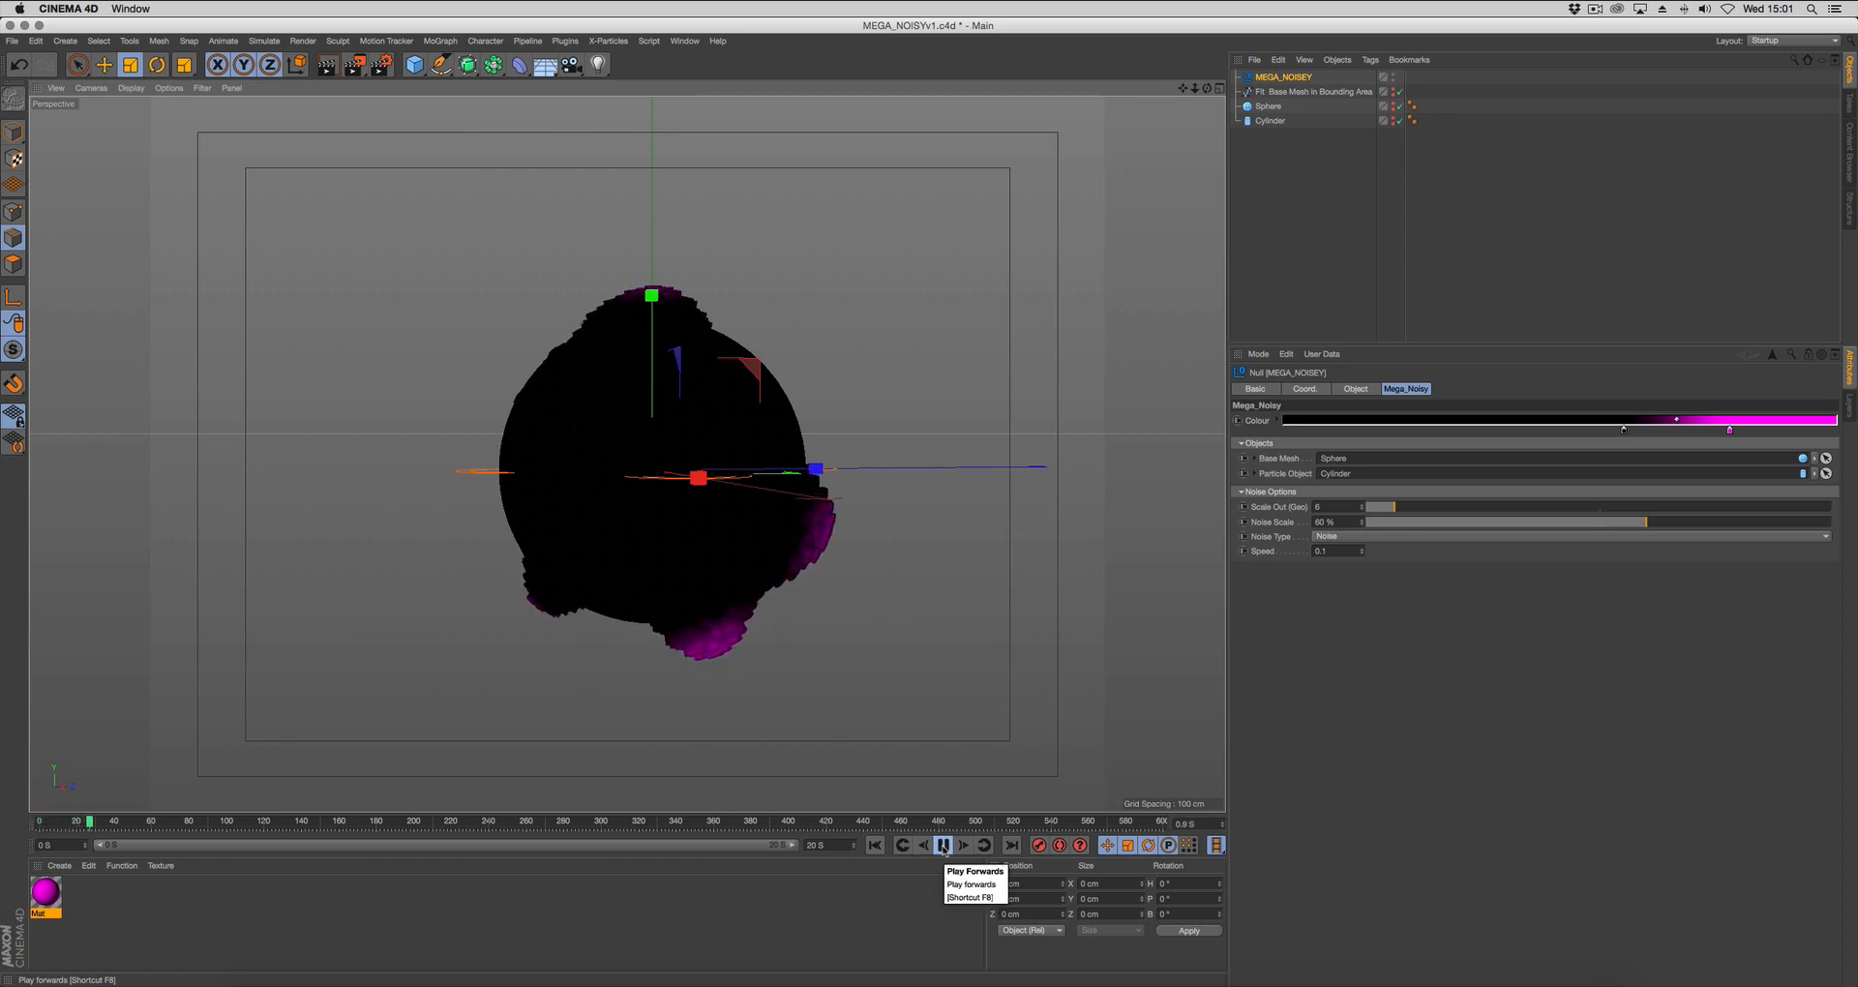
click(943, 846)
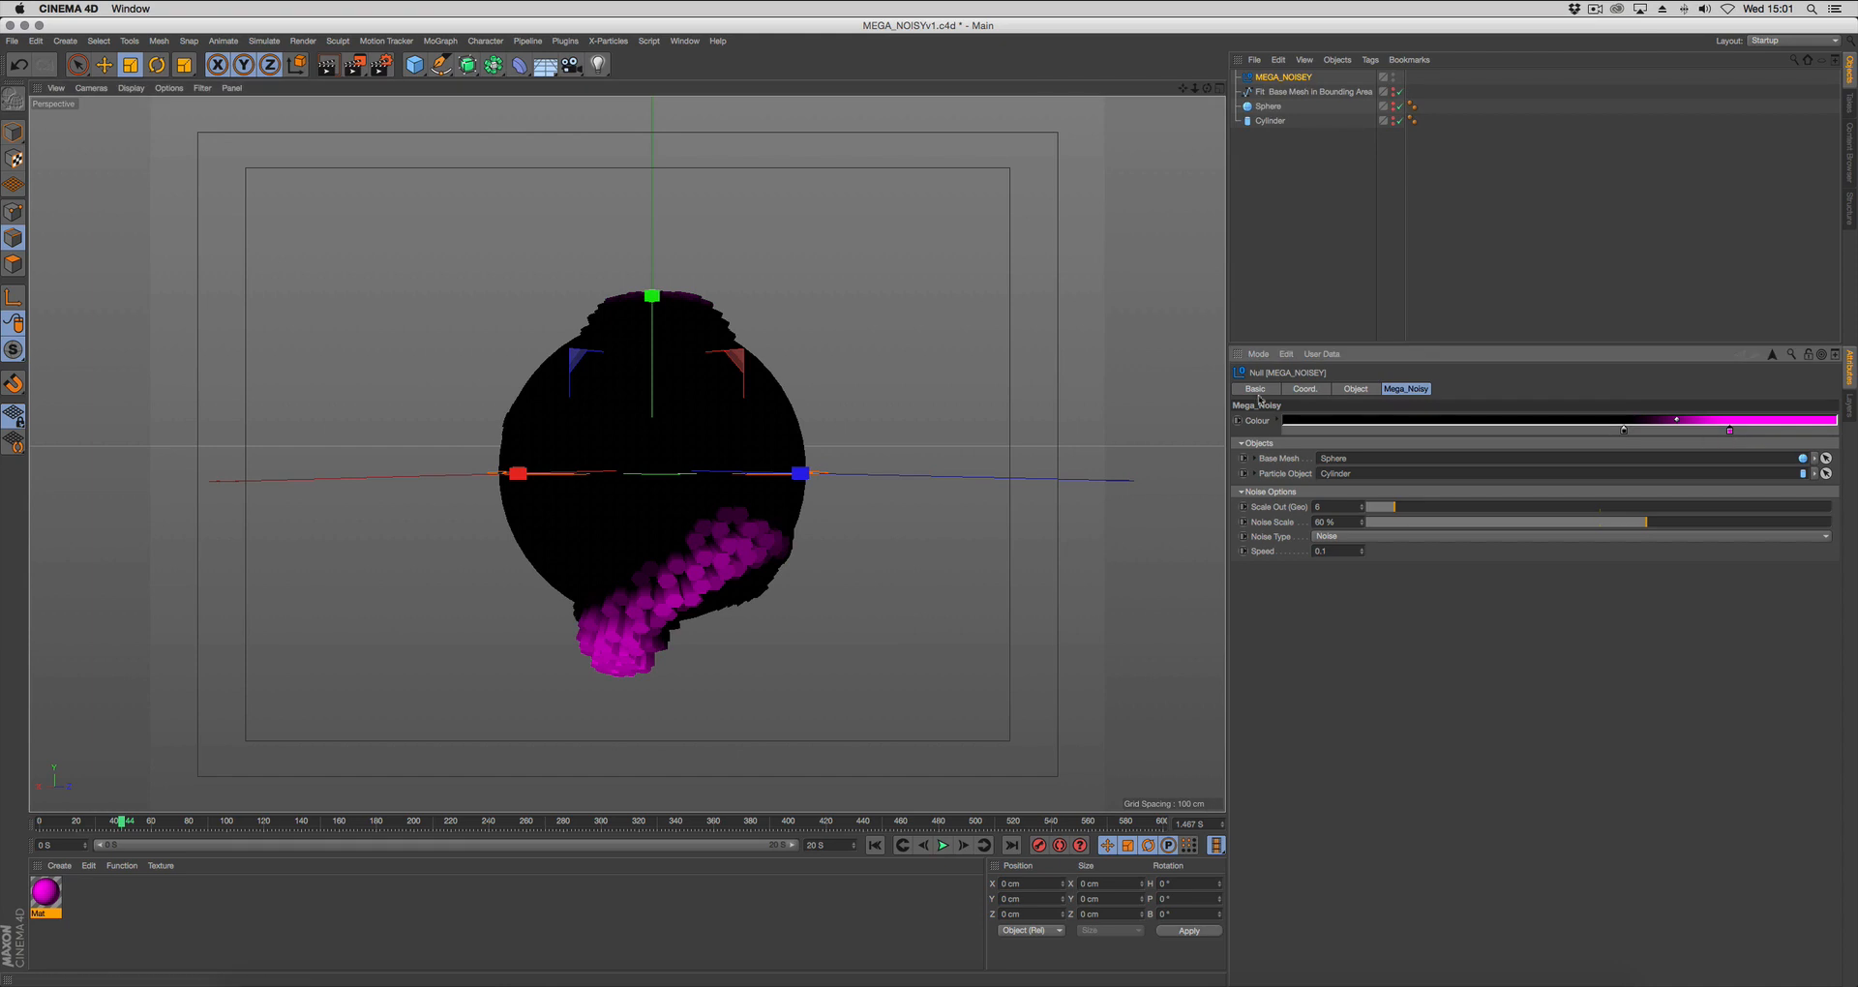
Recolor the magenta knot of the rig's Colour gradient blue (0, 174, 255) and hide the color spectrum.
click(1730, 430)
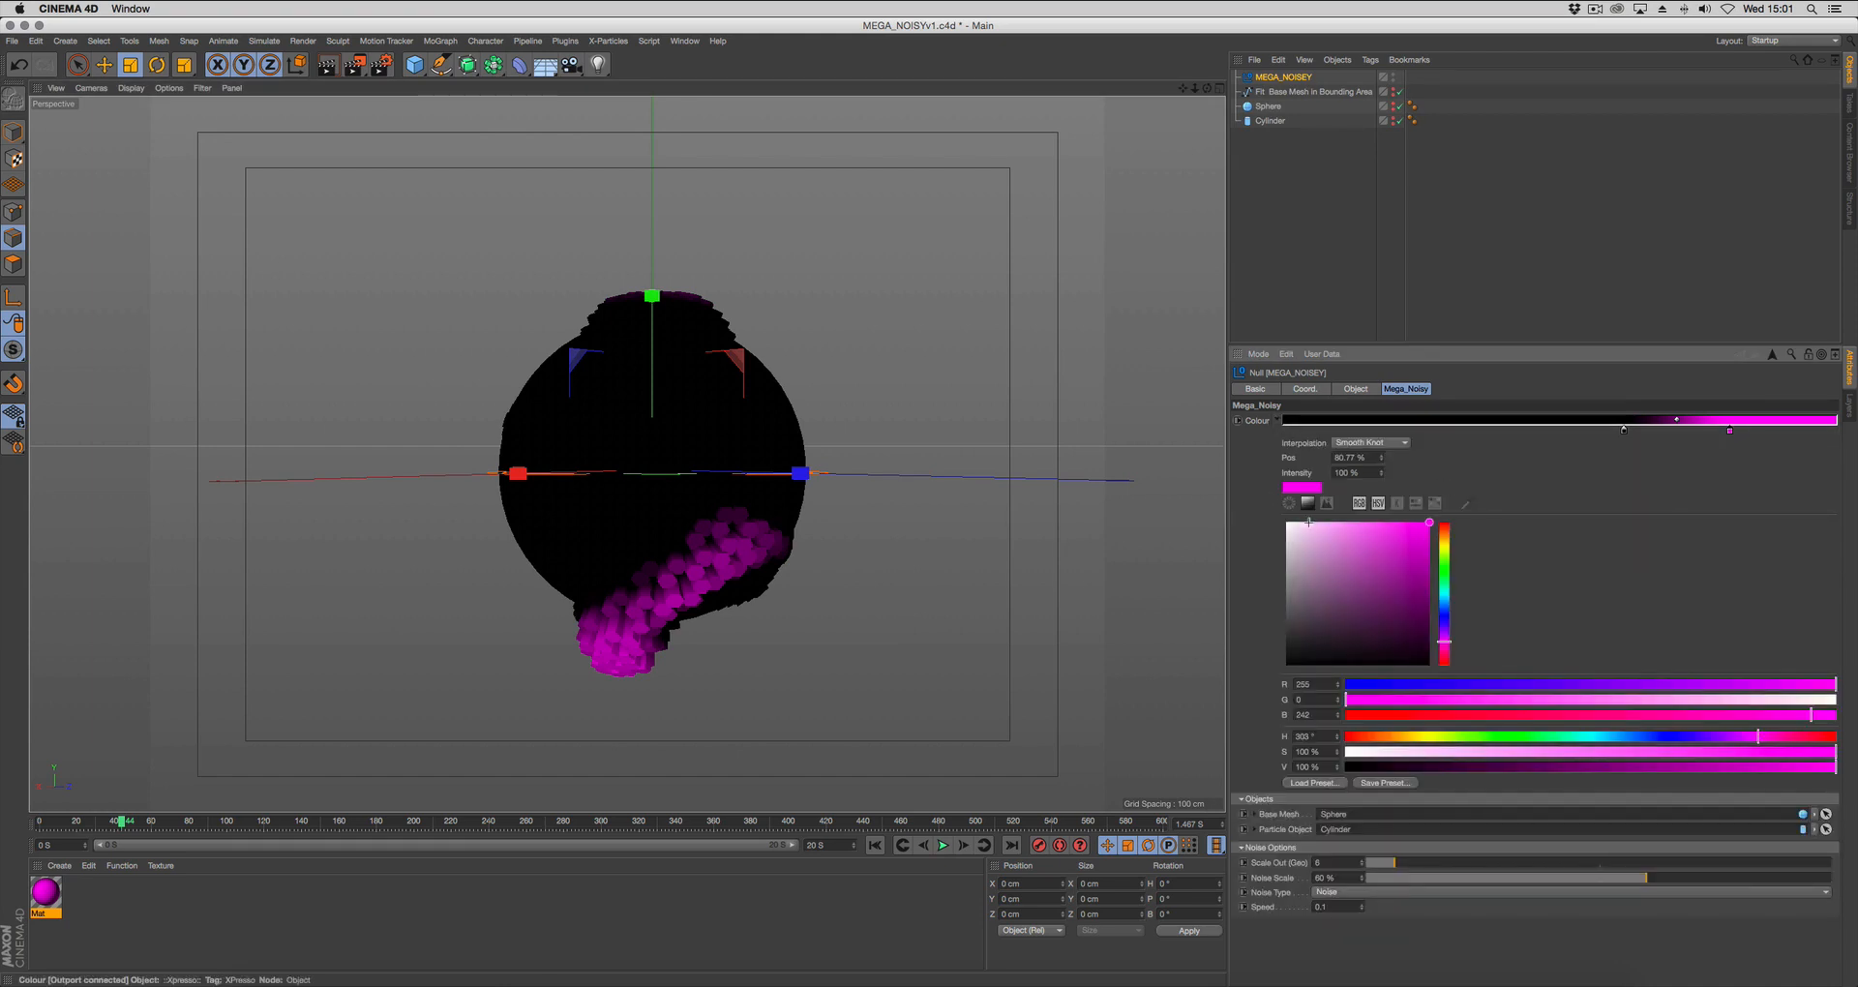
drag(1445, 585, 1443, 604)
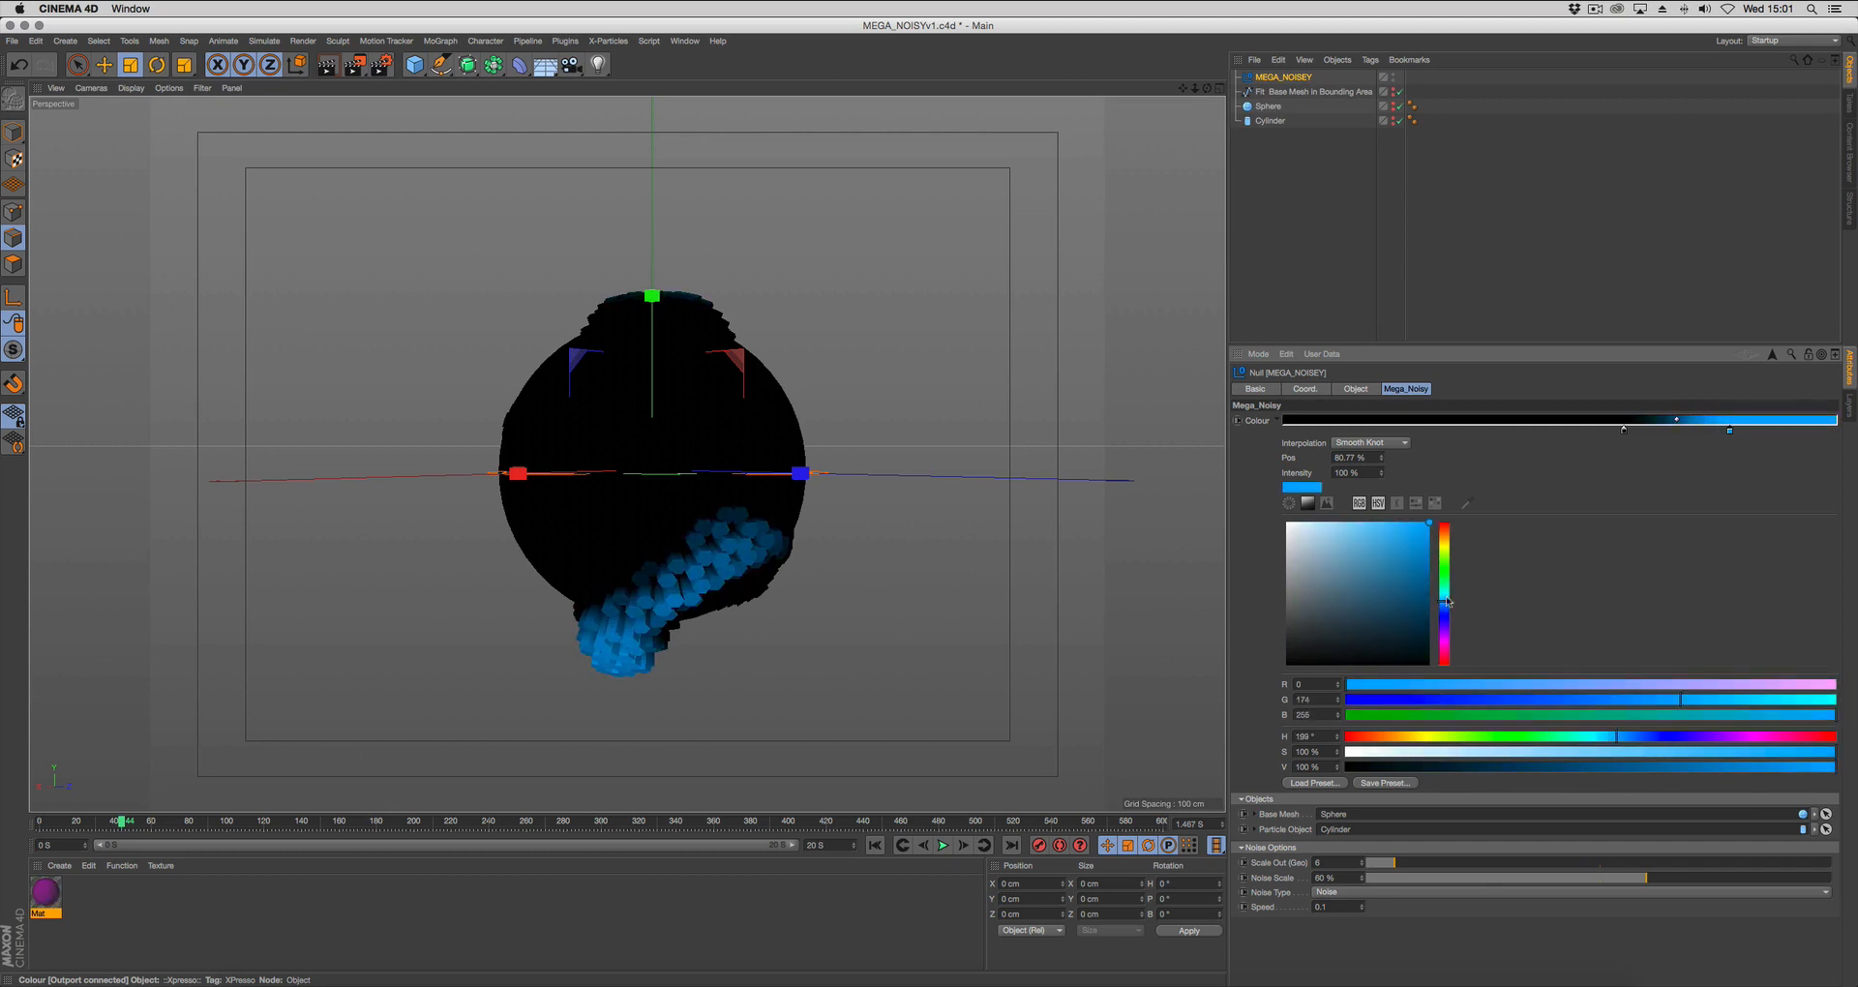
click(1309, 504)
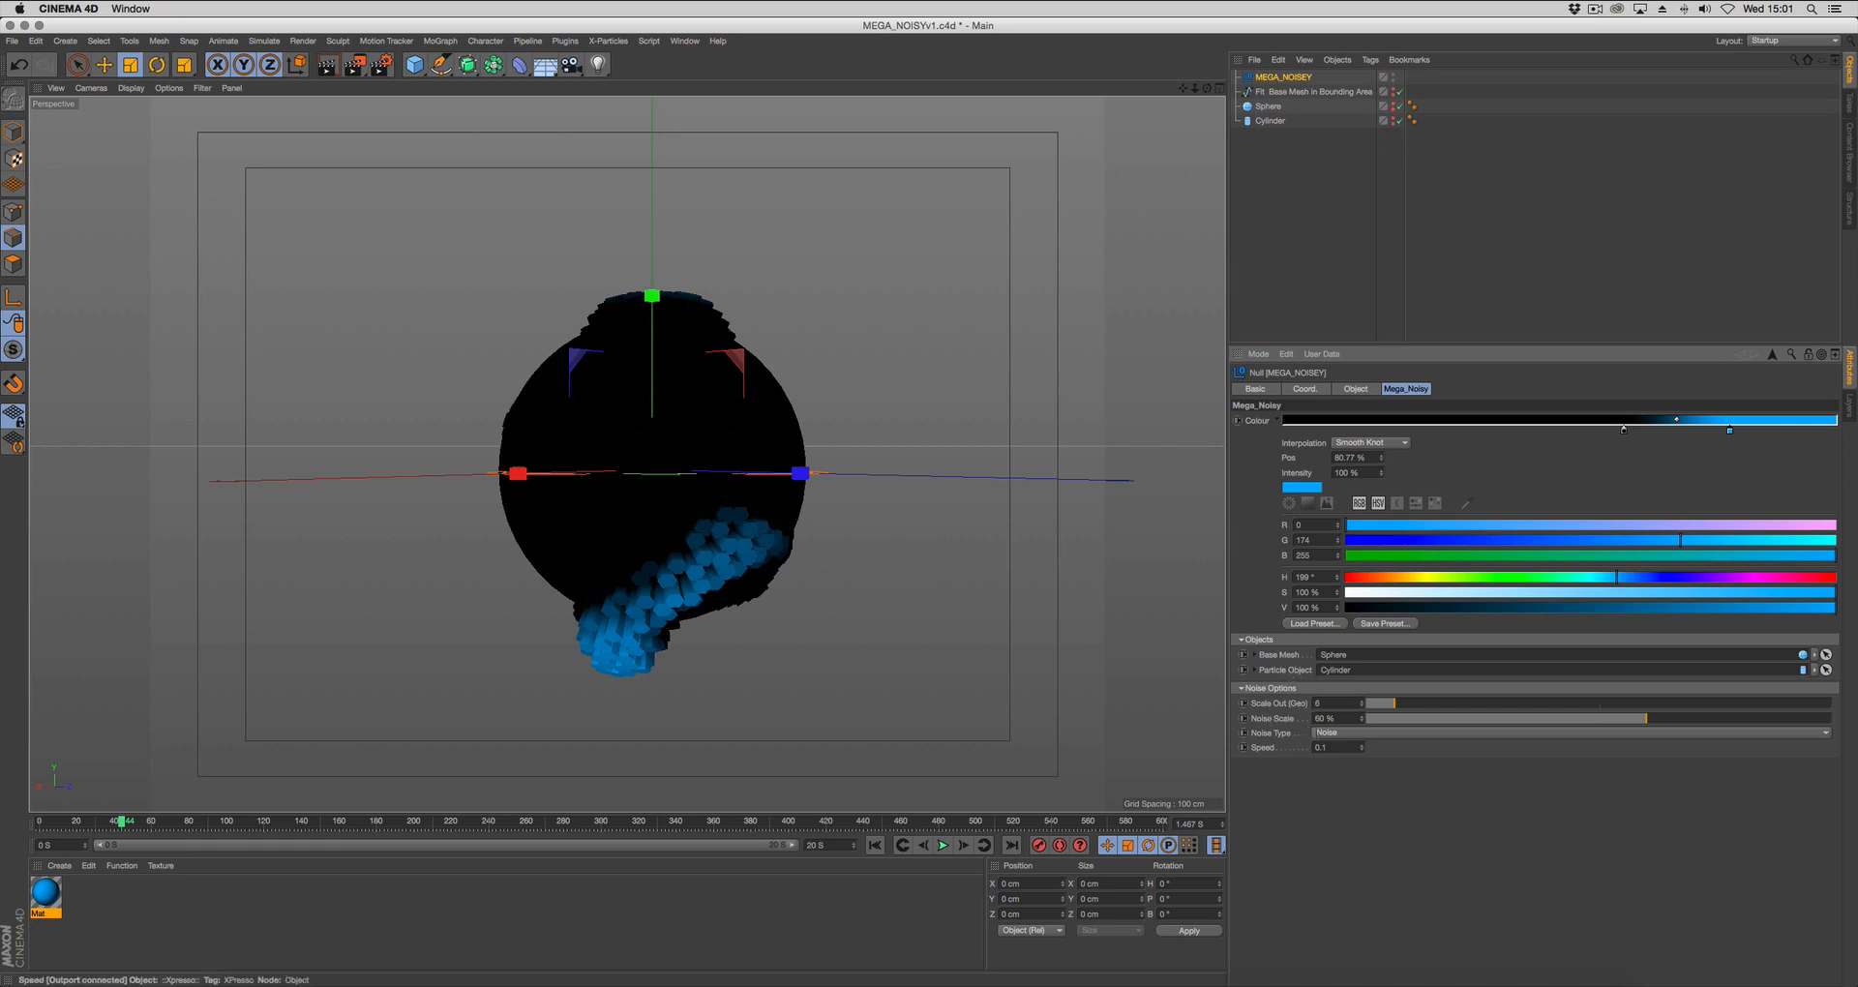
Set the rig's Scale Out (Geo) to 8 and Noise Scale to 73 %, and play the animation from the start.
click(1404, 705)
drag(1609, 725, 1699, 728)
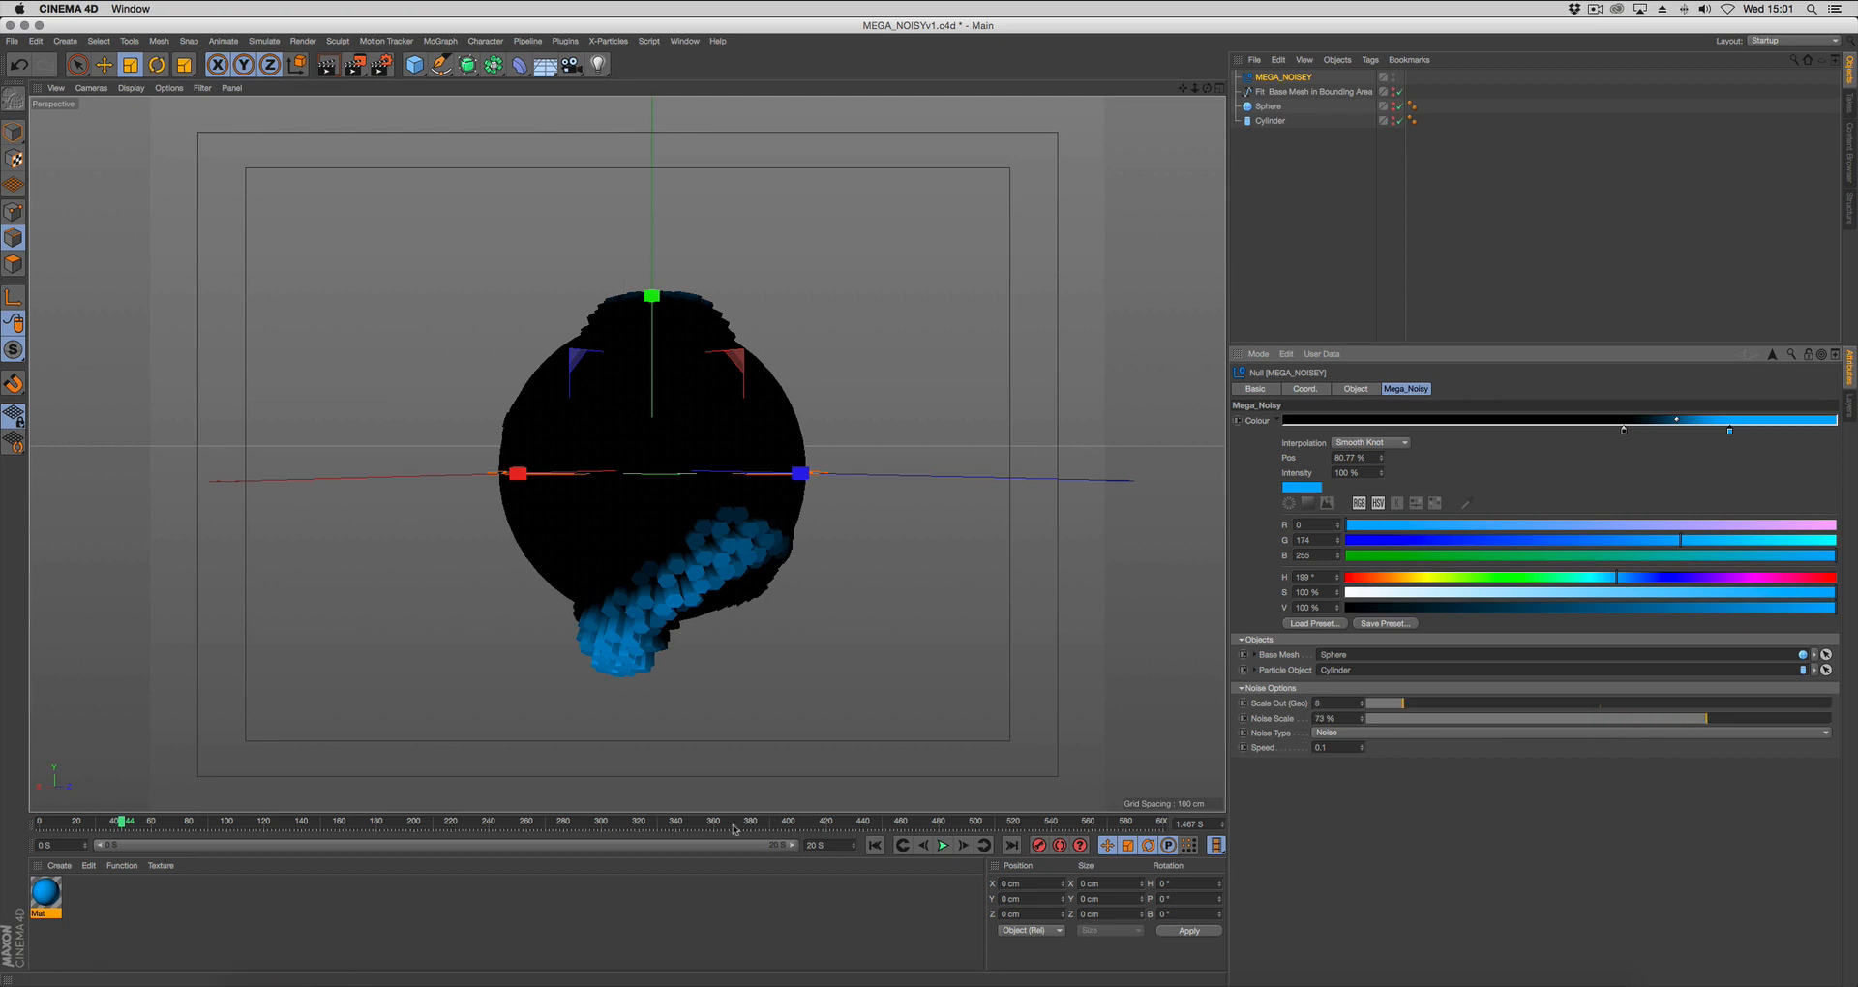
click(874, 844)
click(942, 845)
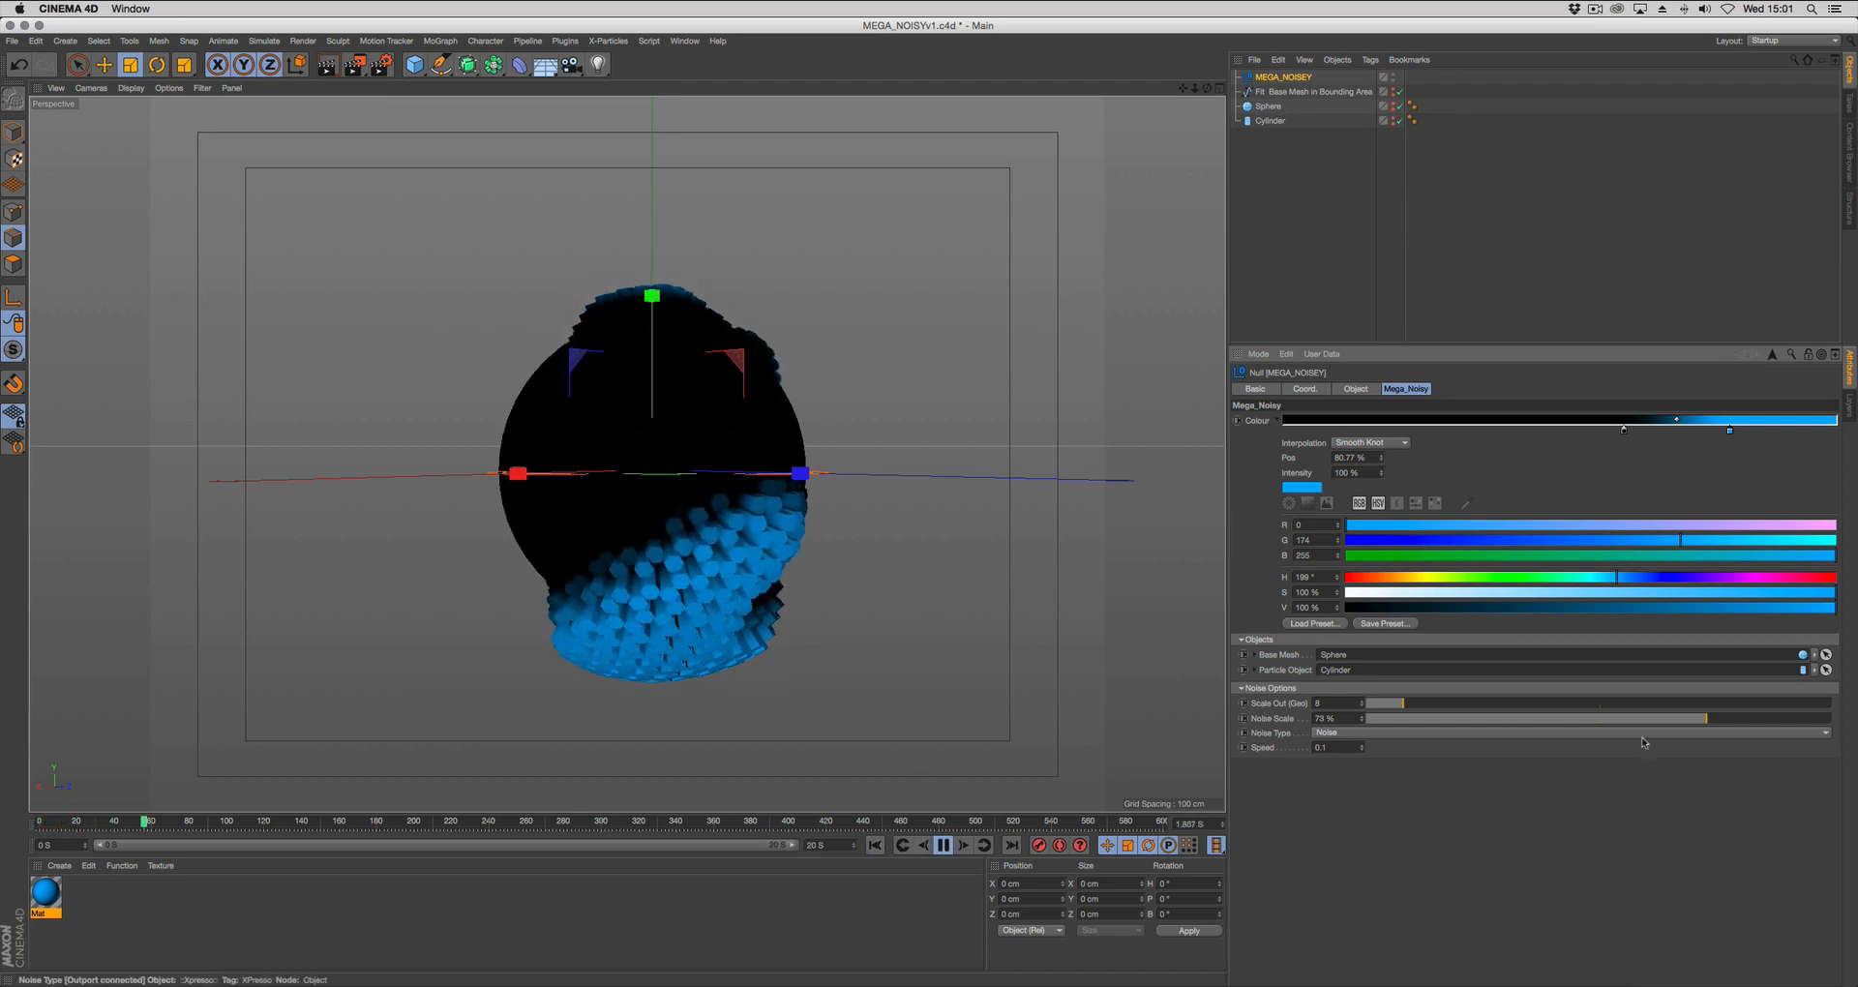
Change the rig's noise type to Box Noise and replay the animation from the start.
click(1413, 733)
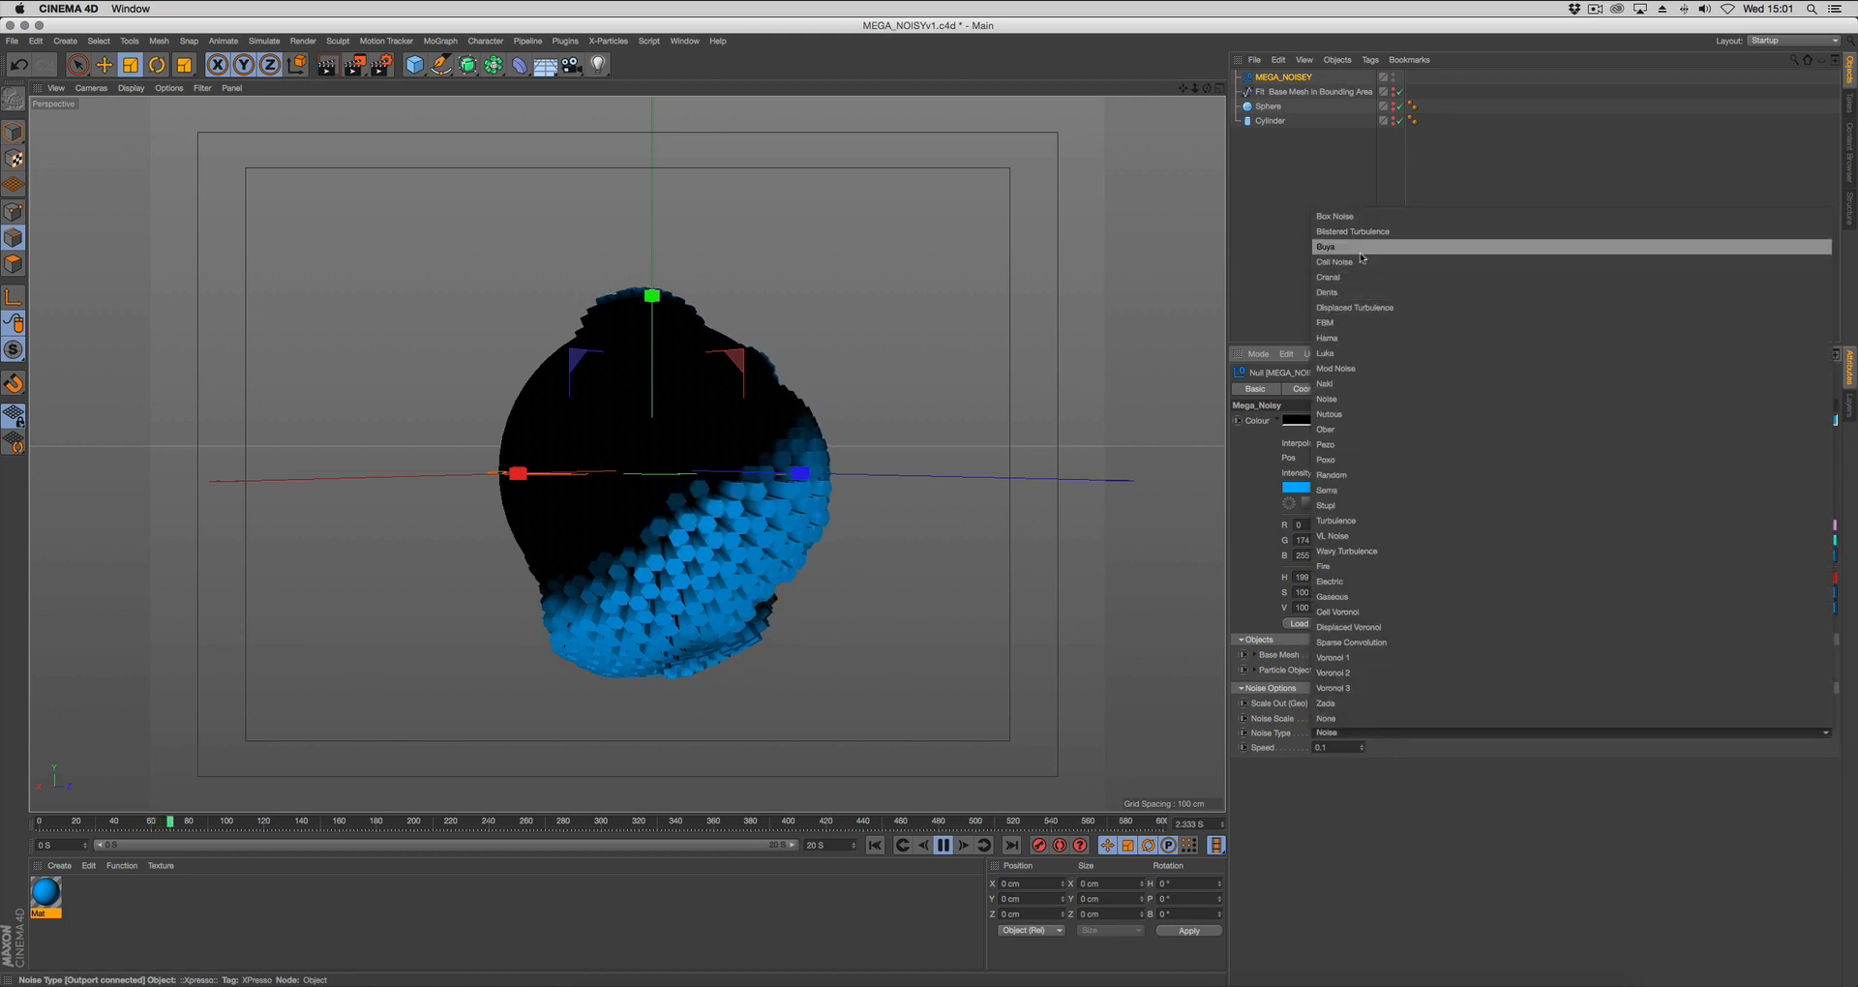
click(1336, 216)
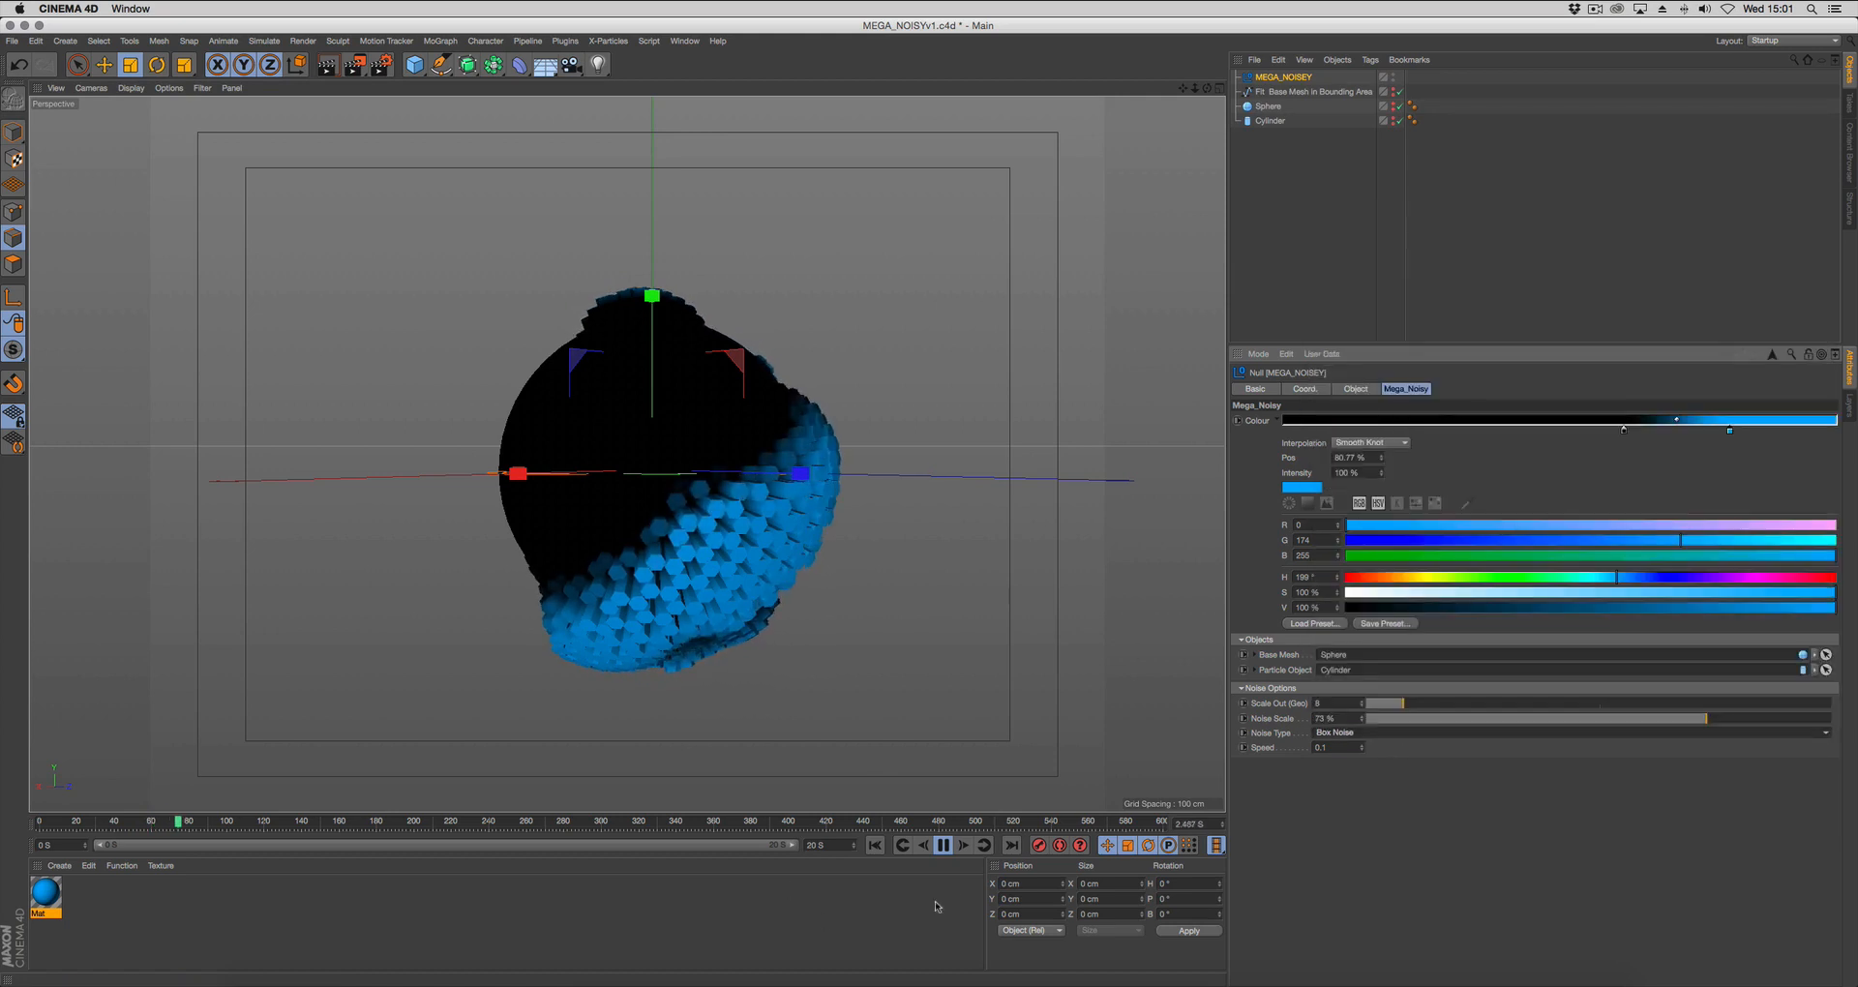
click(876, 846)
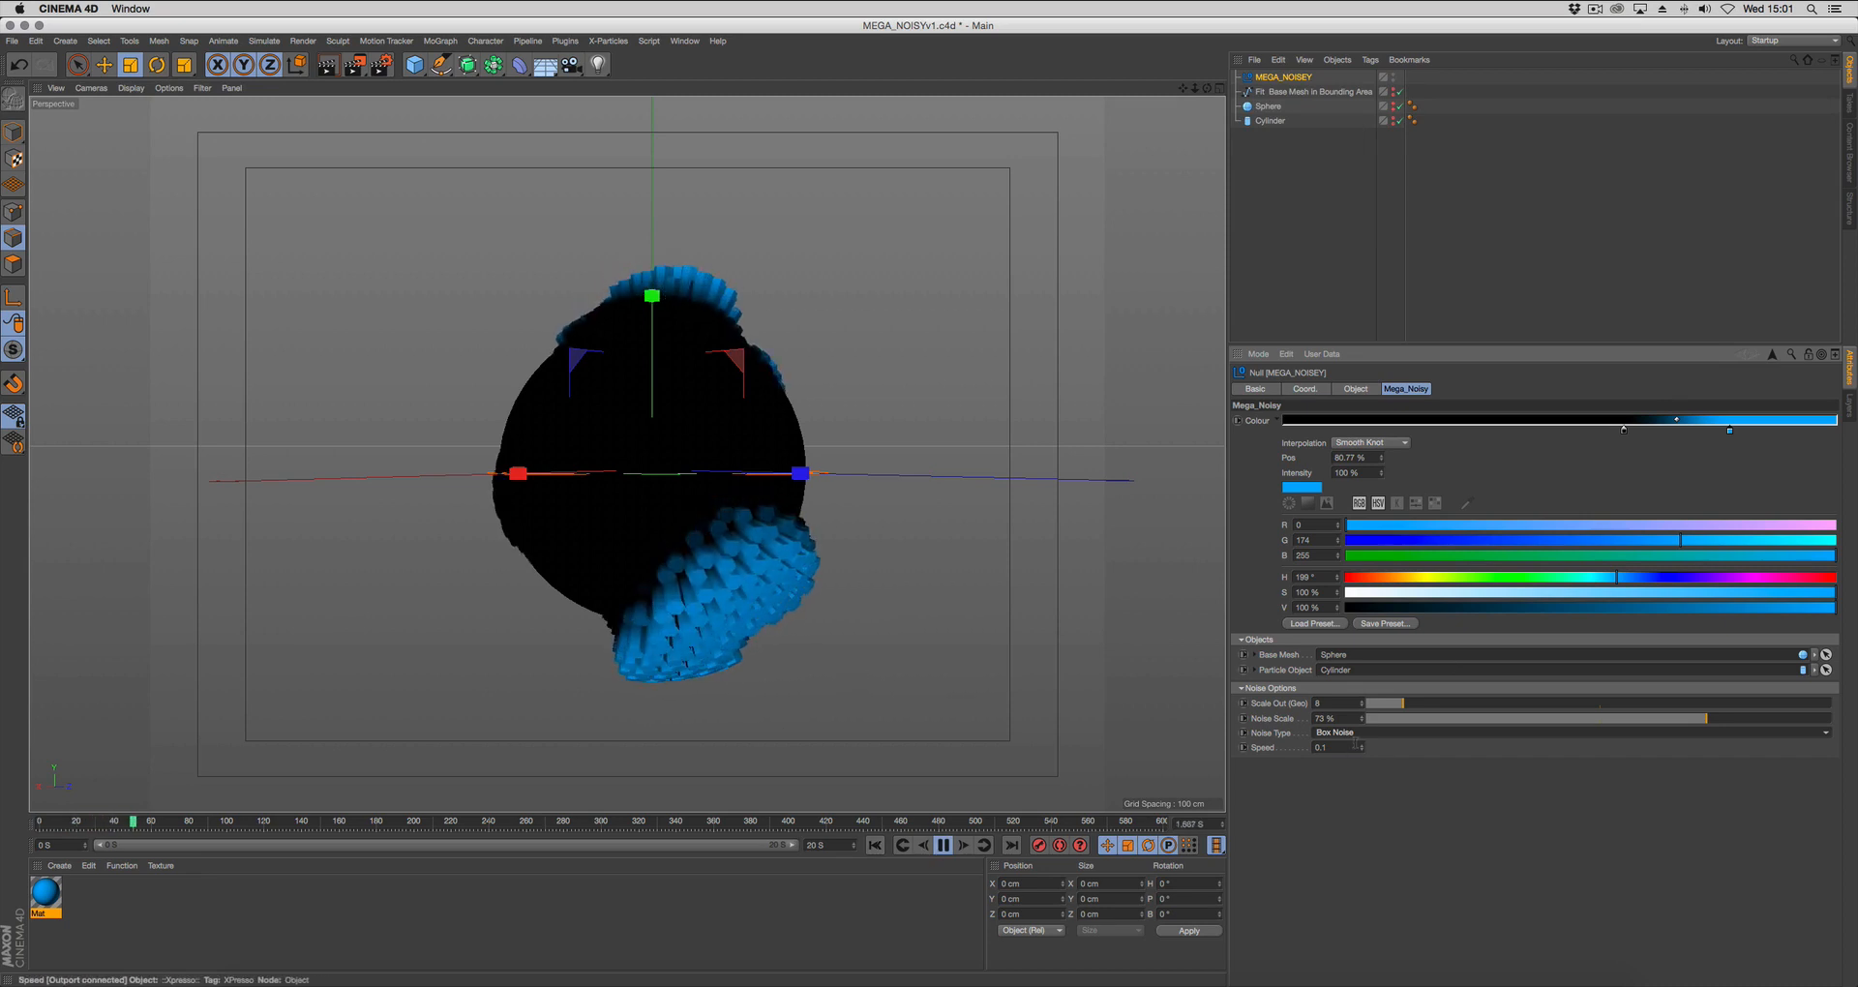
Change the rig's noise type to Cranal, replay the animation from the start and stop it.
click(1374, 733)
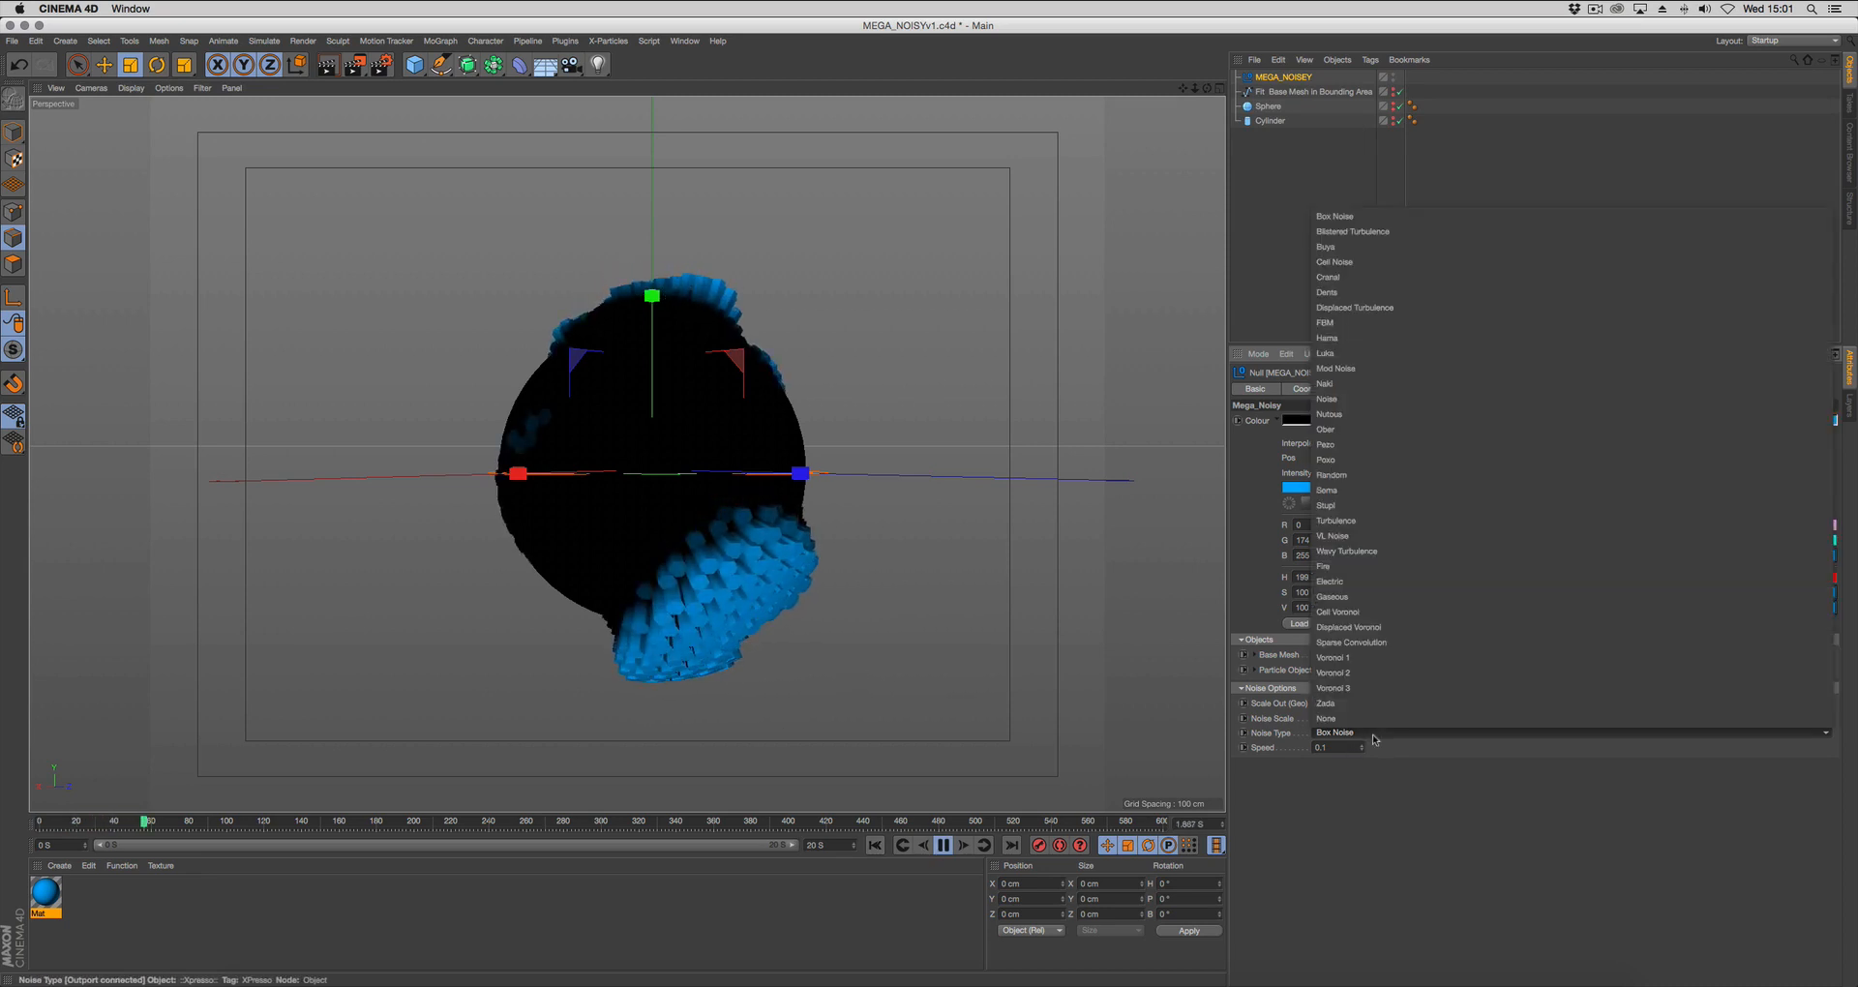
click(1355, 277)
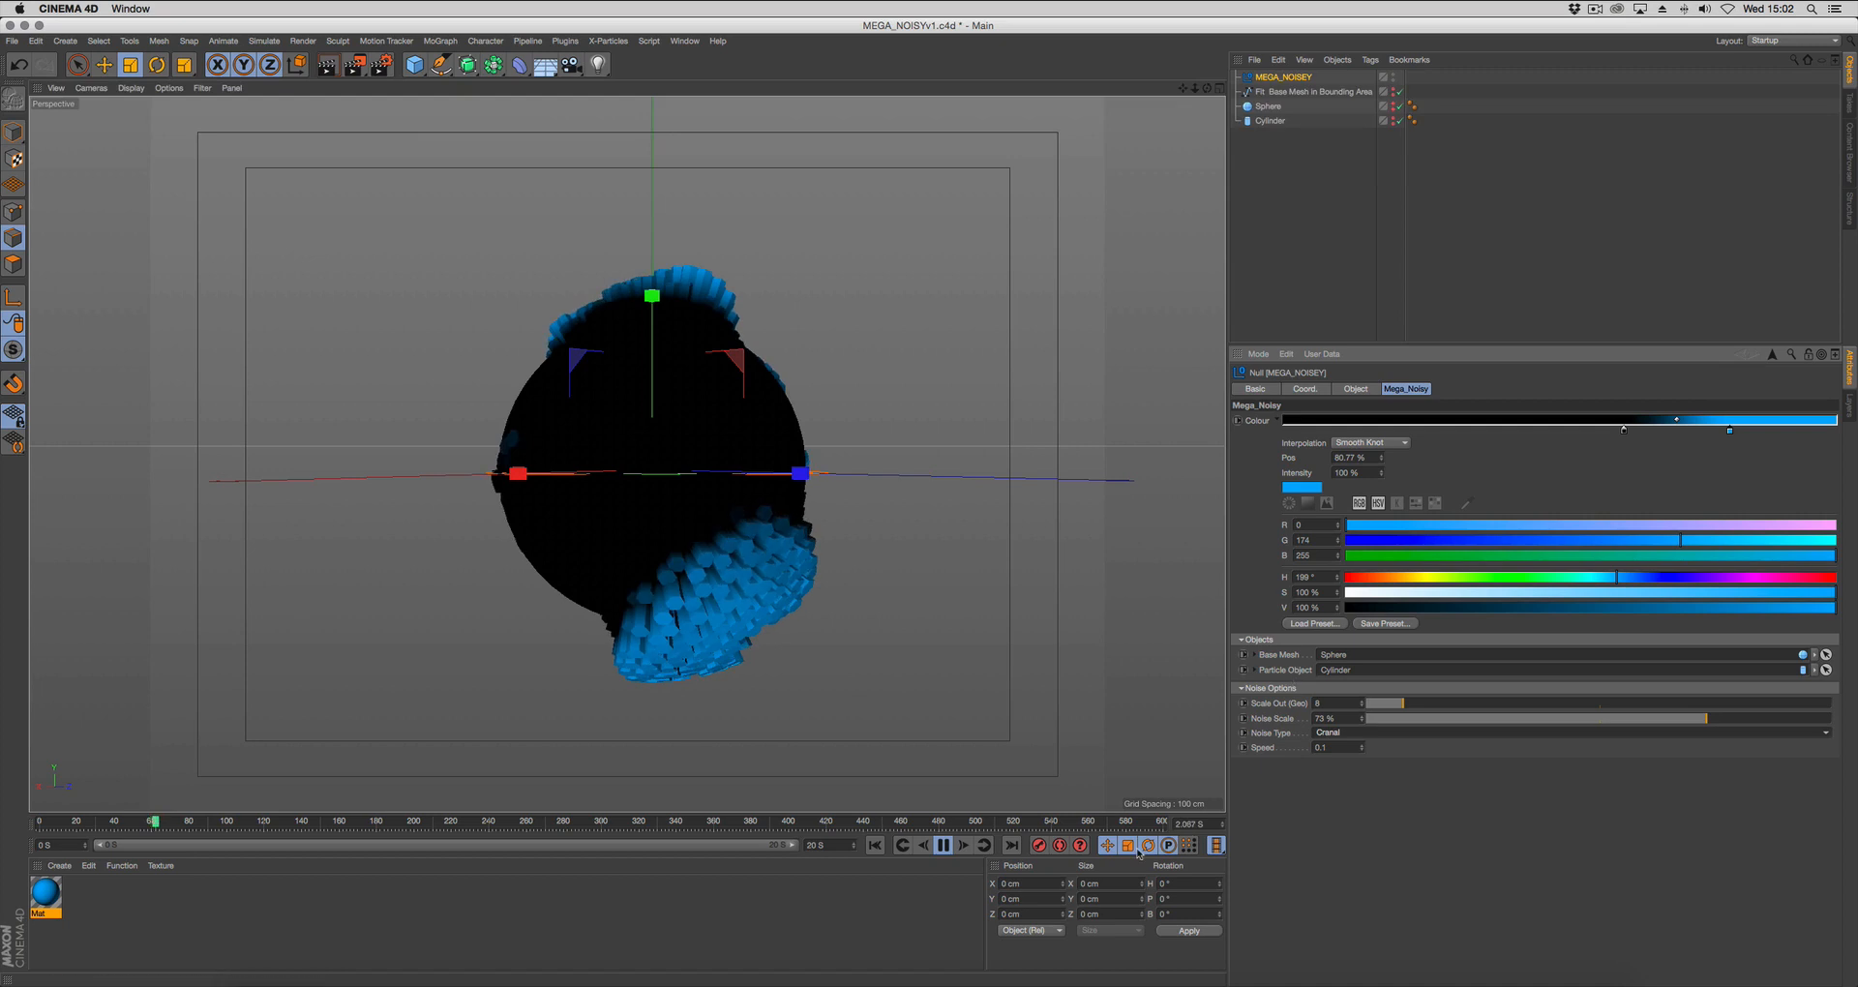
click(875, 846)
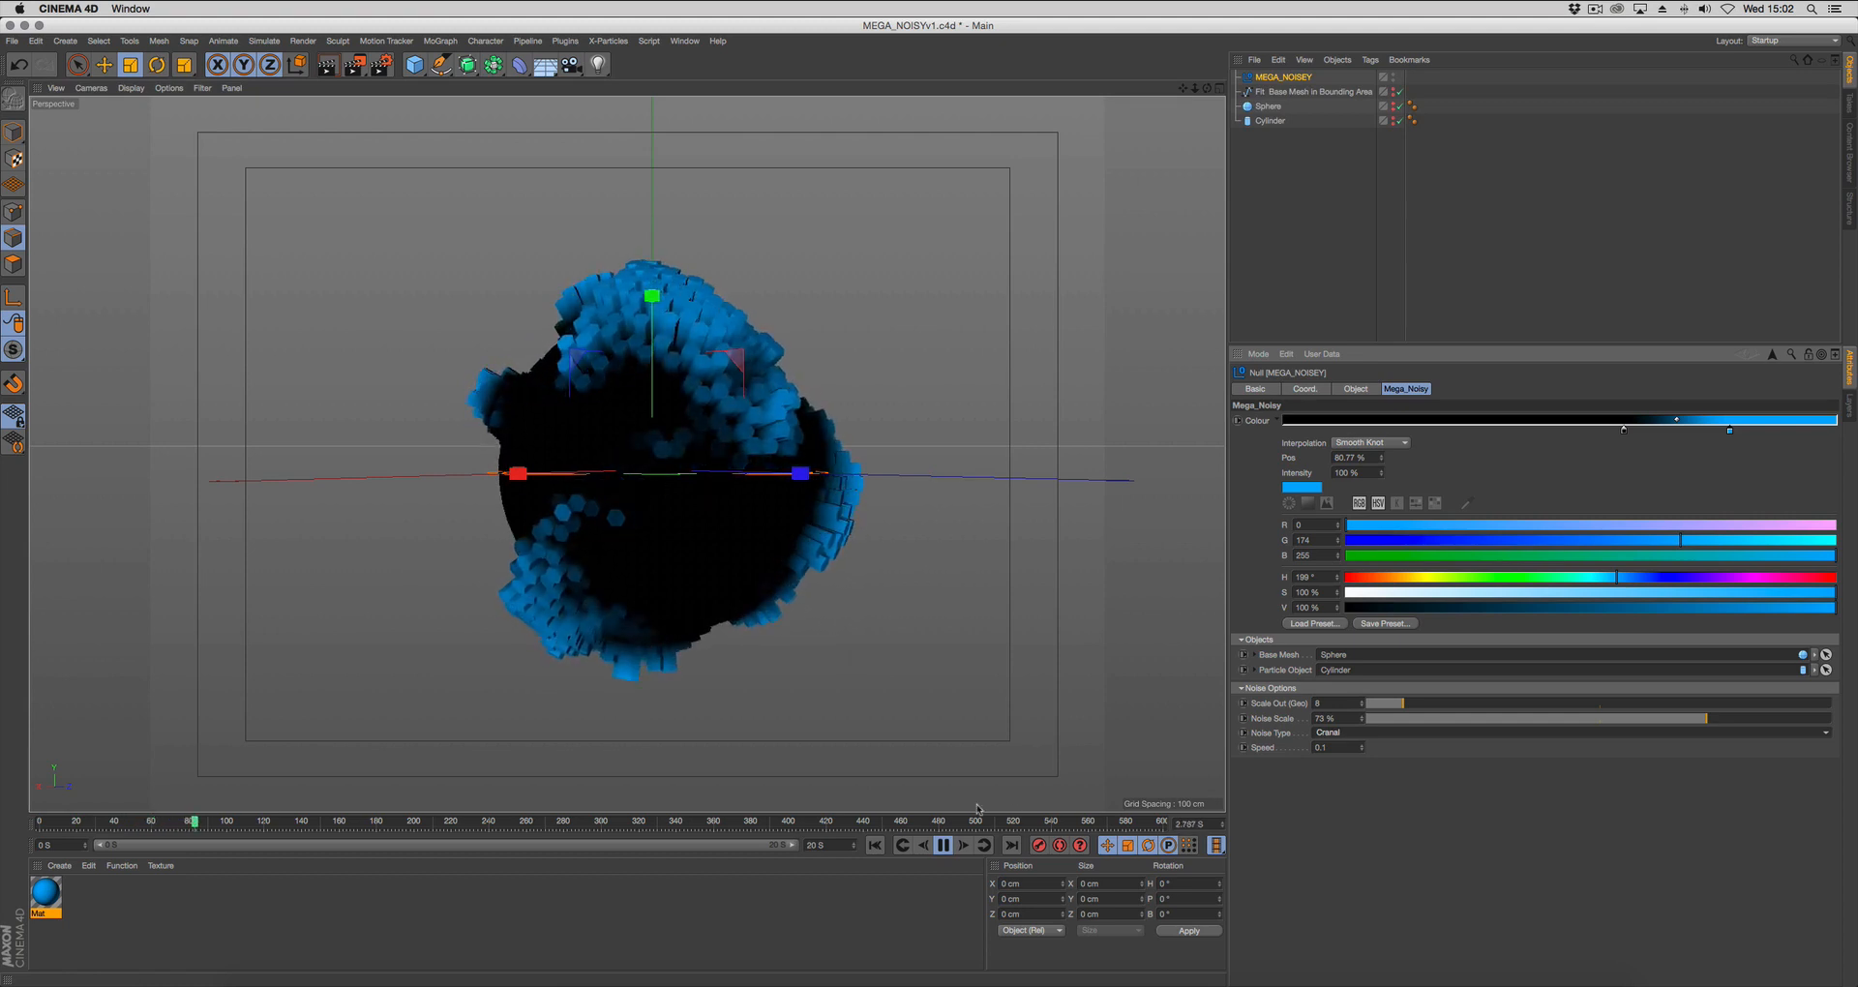
click(944, 845)
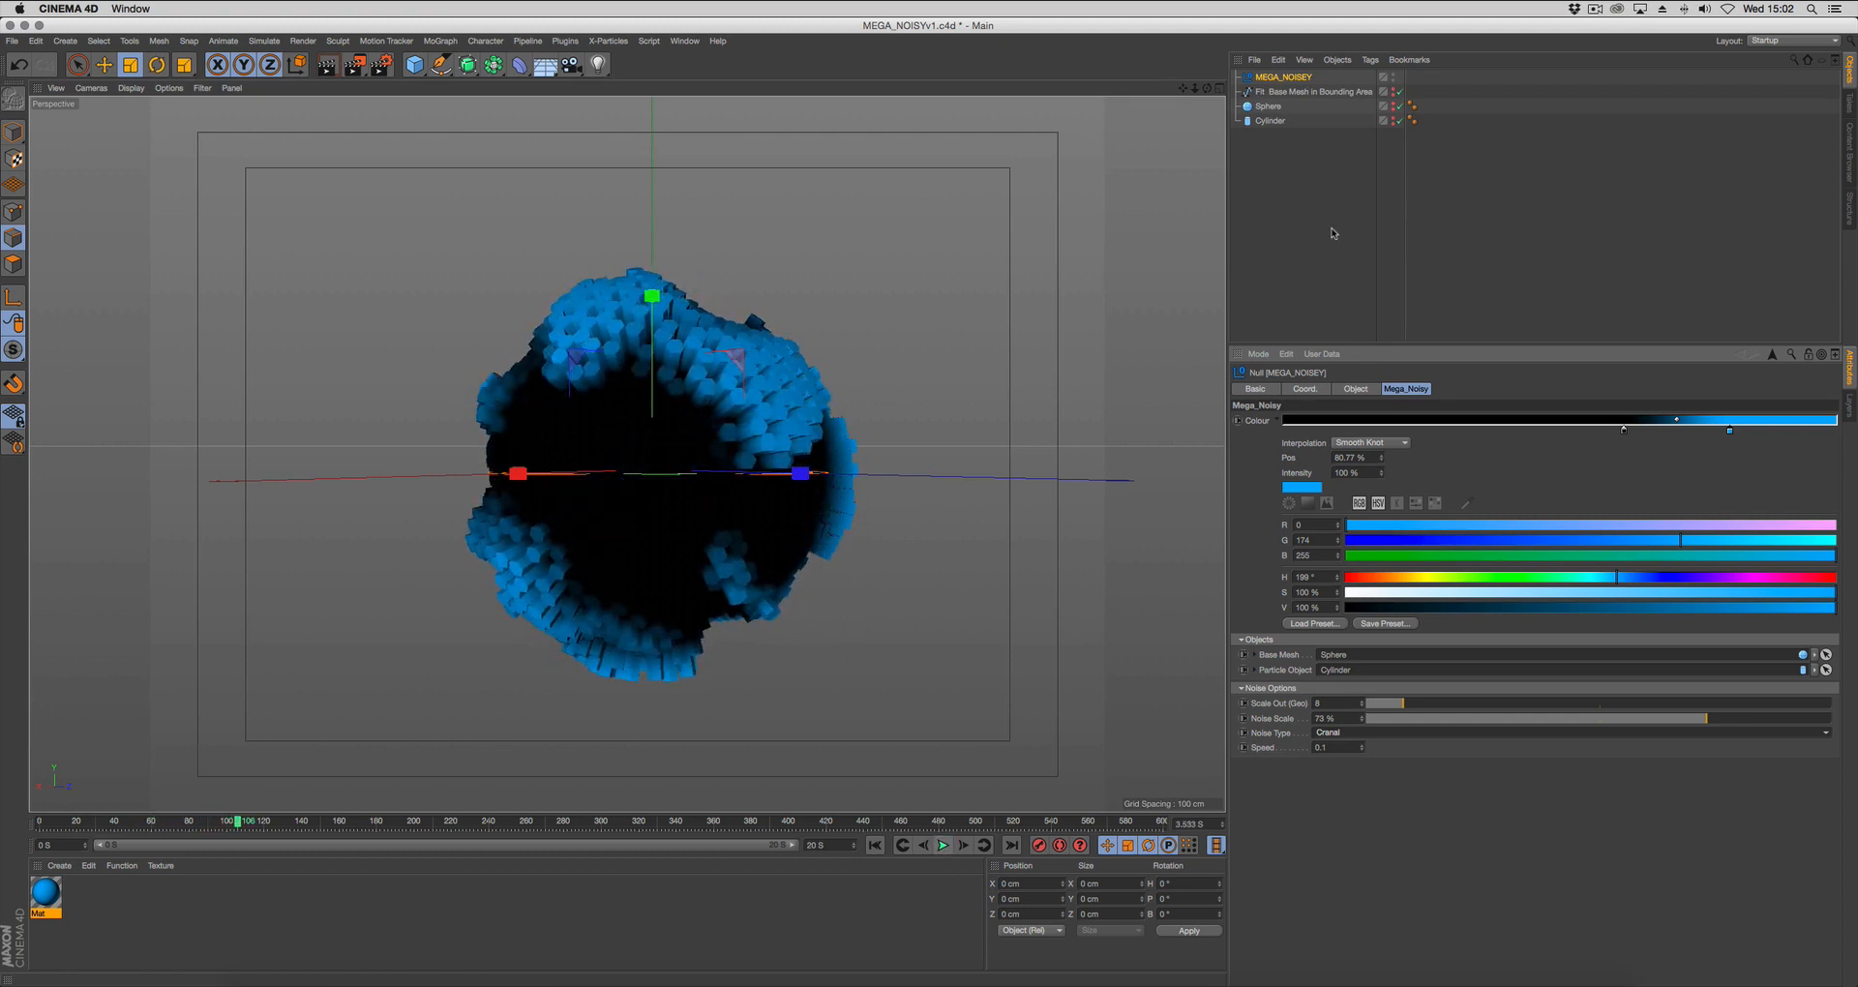
Deselect the rig, zoom the view out around the sphere and return the animation to its start frame.
click(1334, 230)
alt+right_drag(1033, 491, 937, 490)
alt+middle_drag(937, 489, 908, 513)
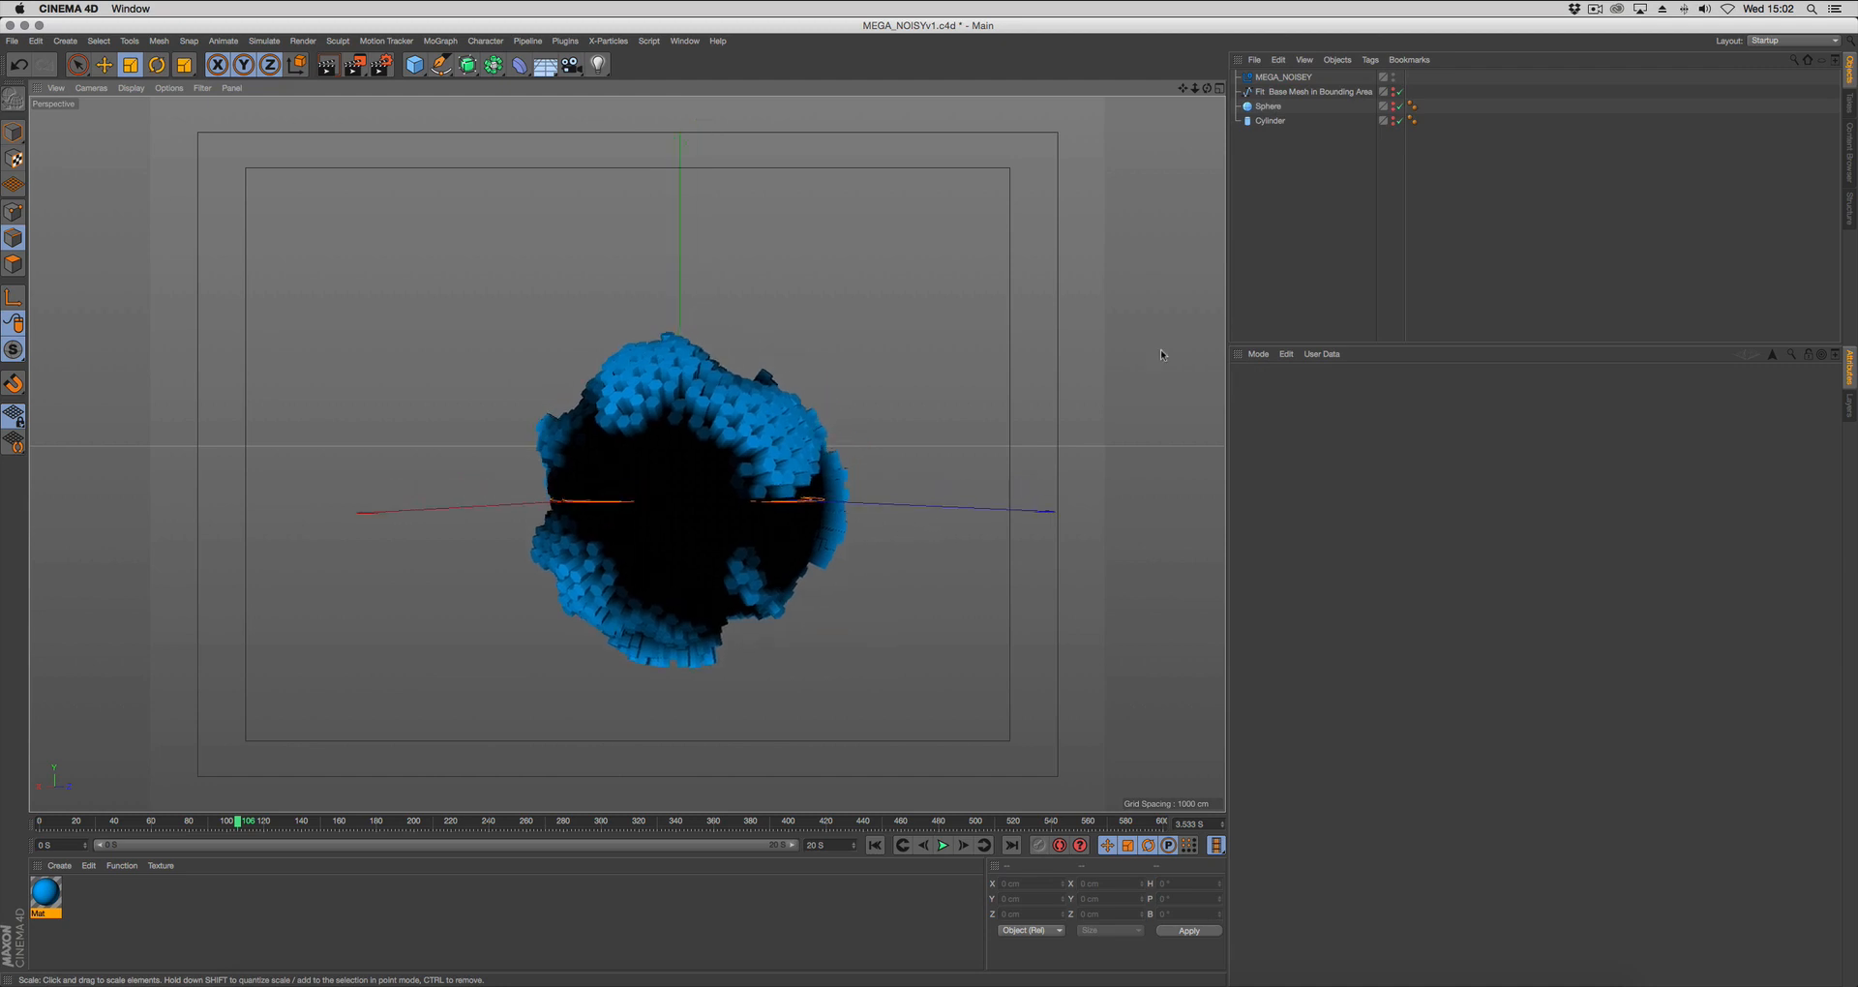
click(875, 845)
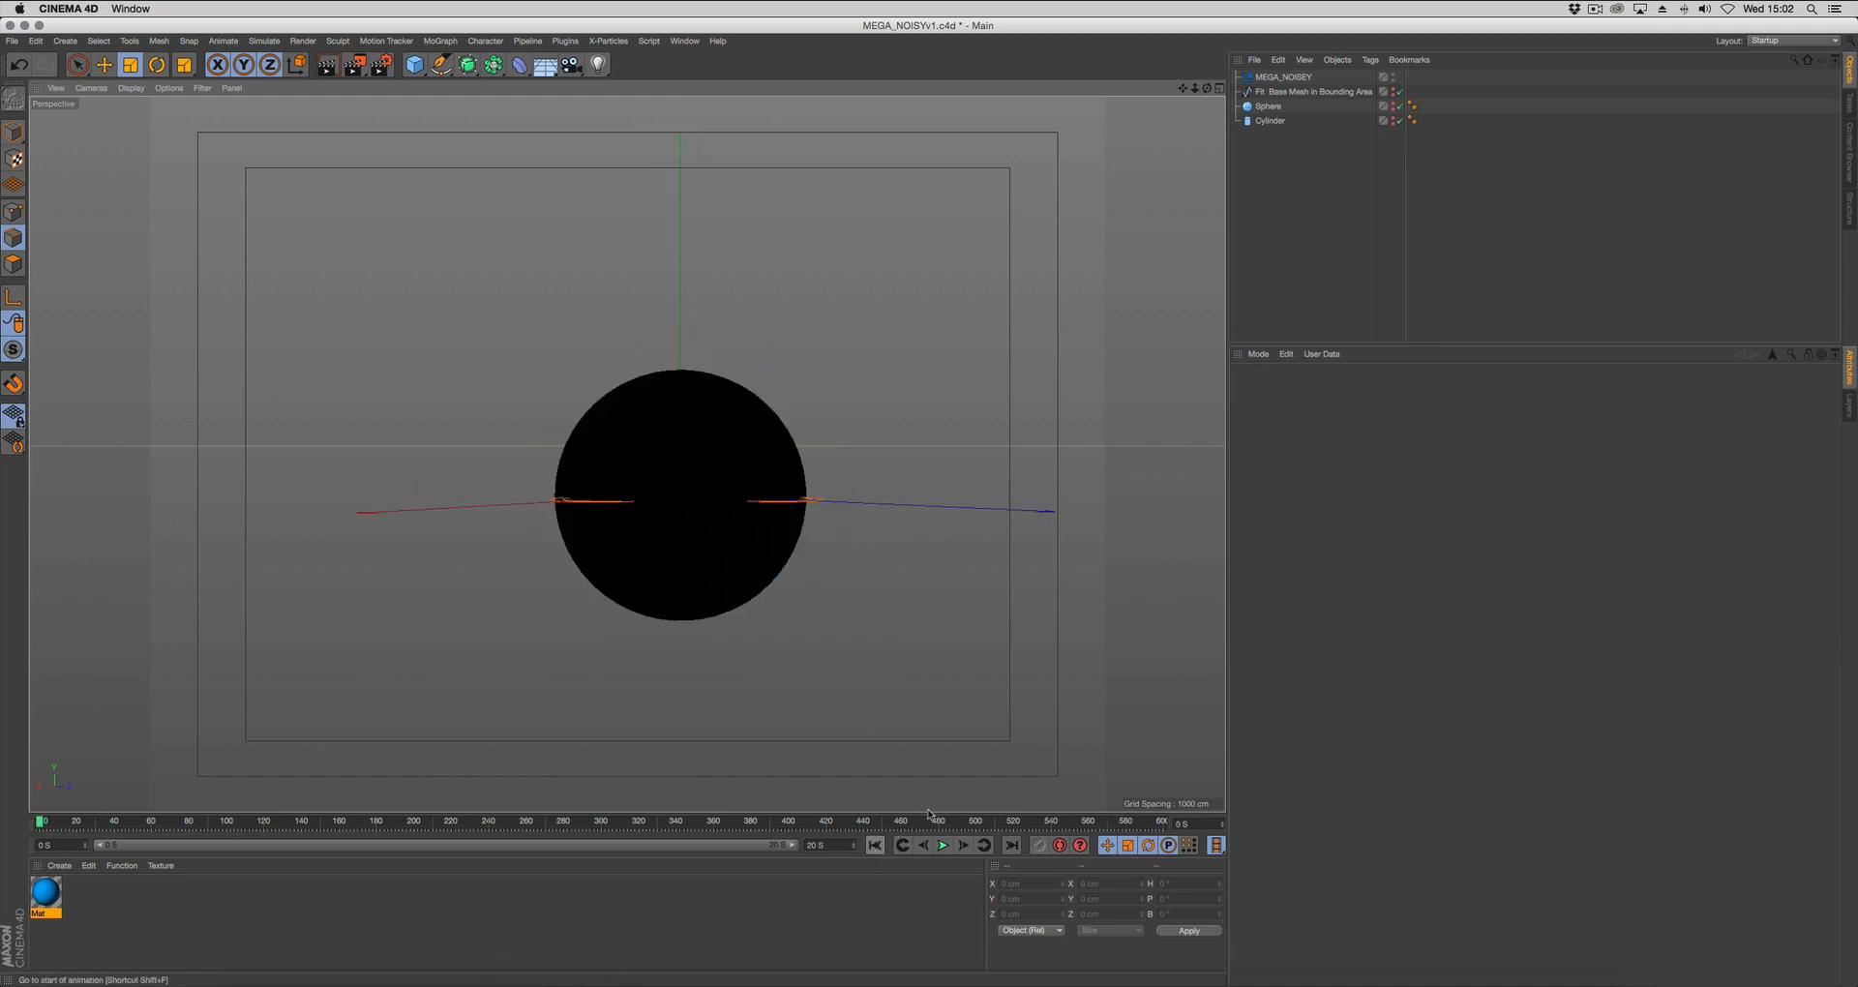
Show the base-mesh bounding box guide and add a Platonic with a radius of about 107.8 cm and 10 segments.
click(1393, 89)
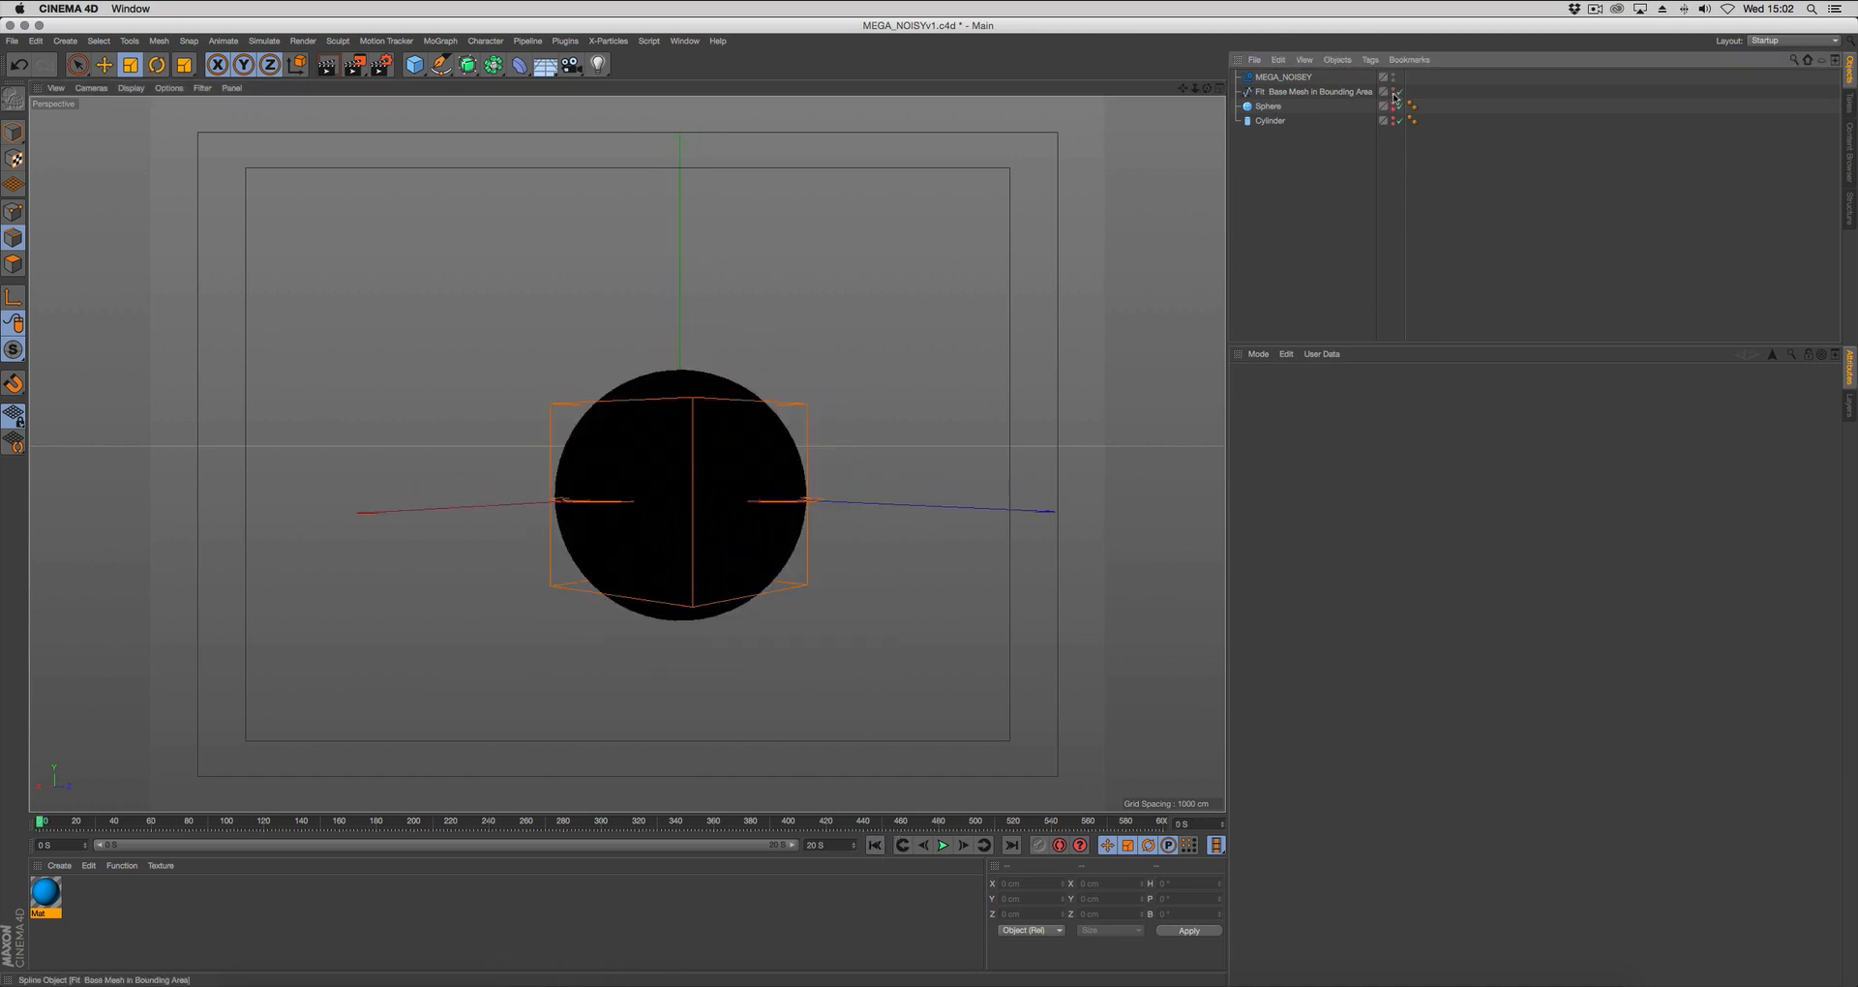
alt+drag(756, 576, 787, 602)
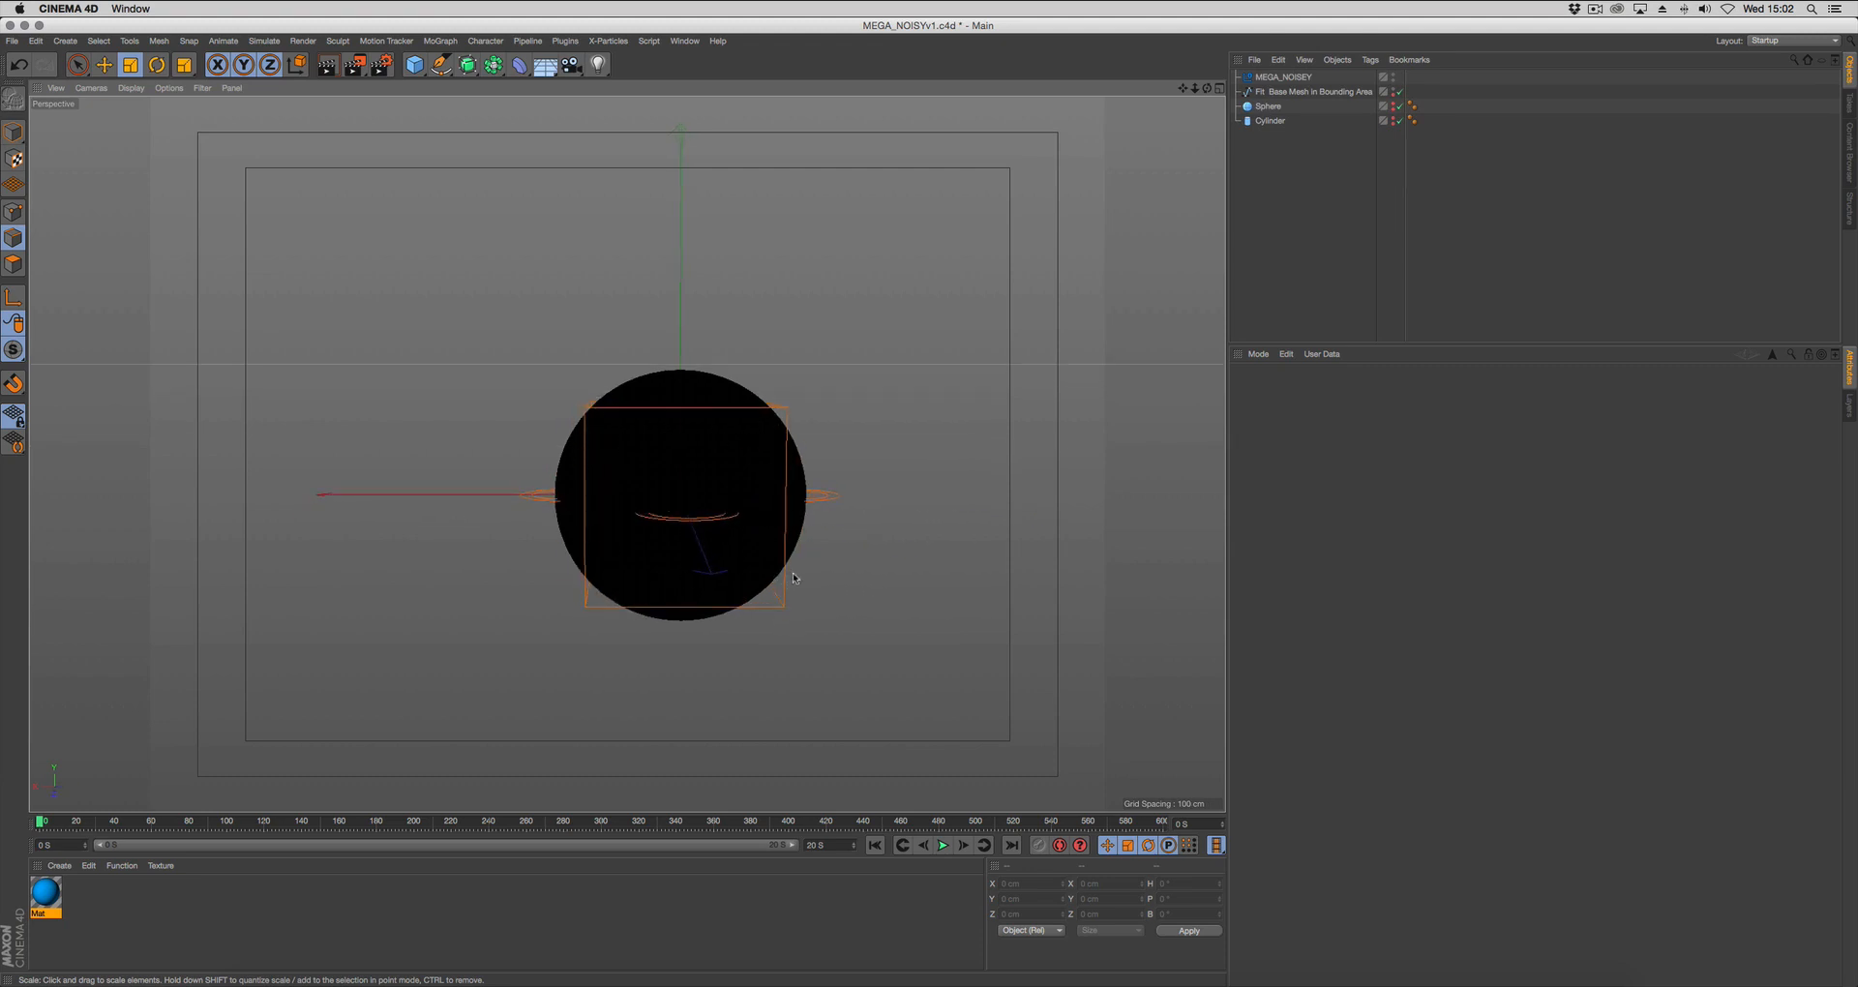
click(415, 65)
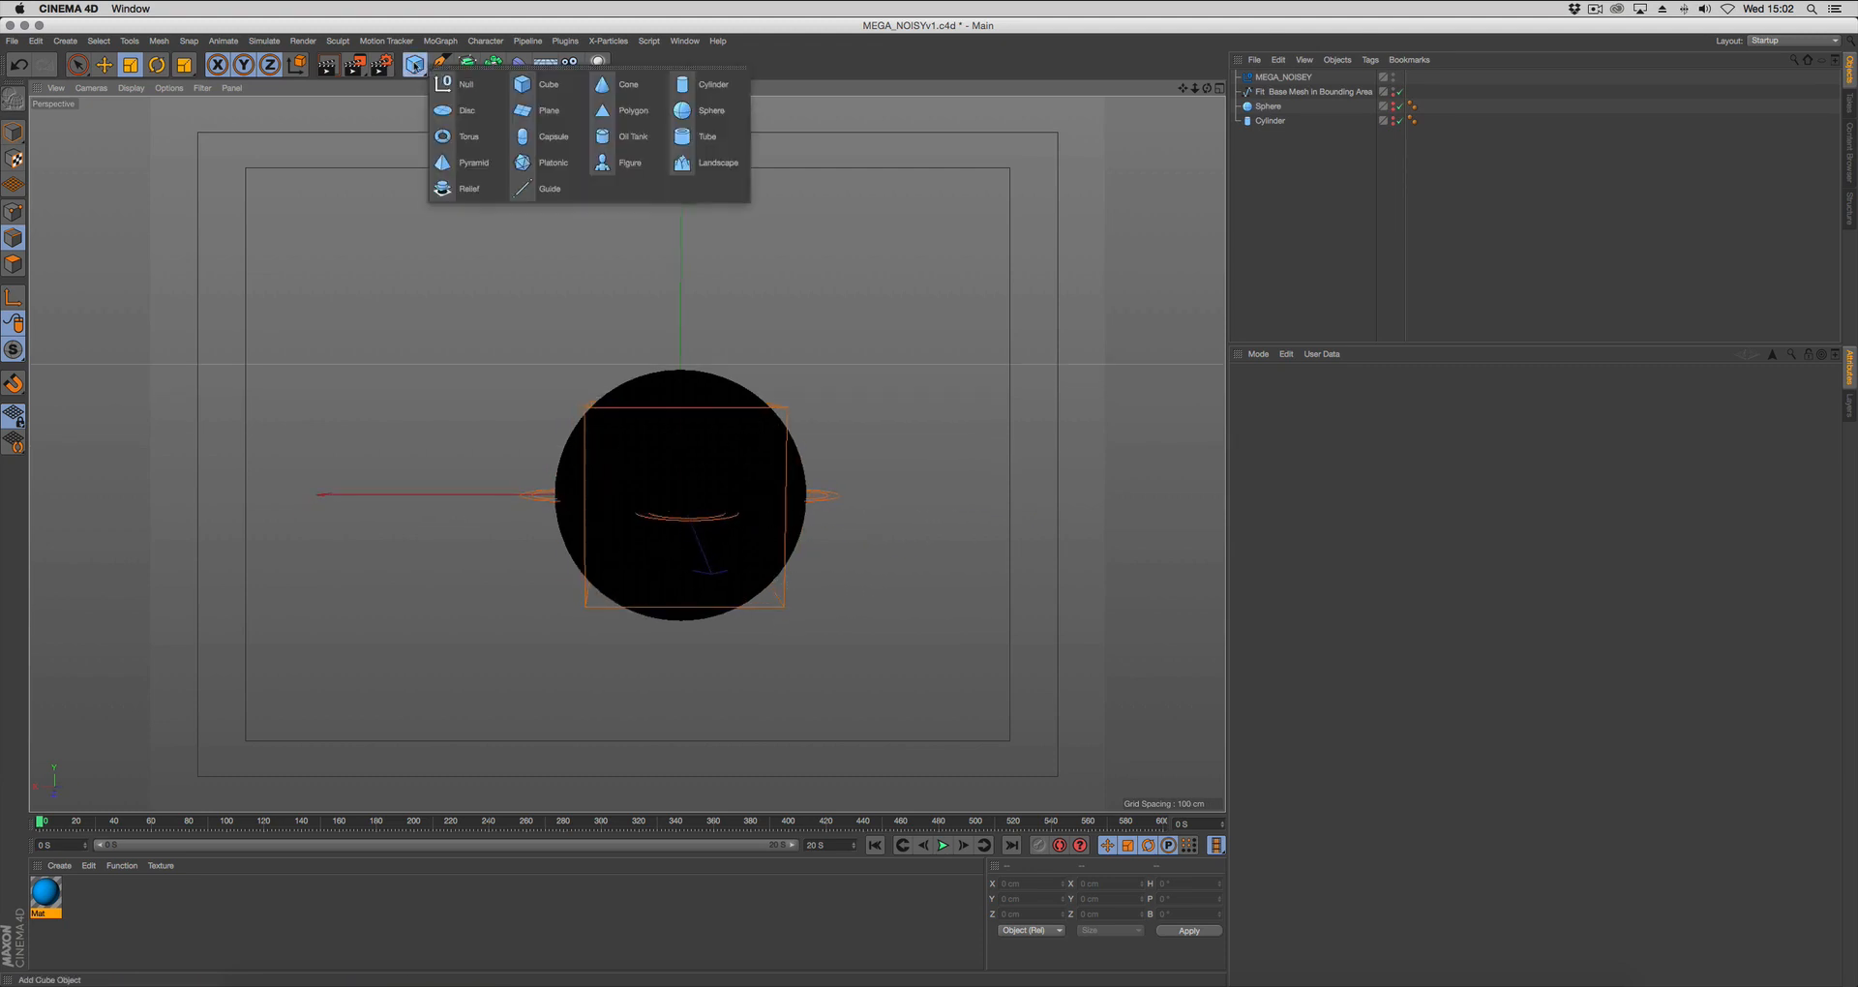
click(537, 167)
drag(741, 473, 825, 486)
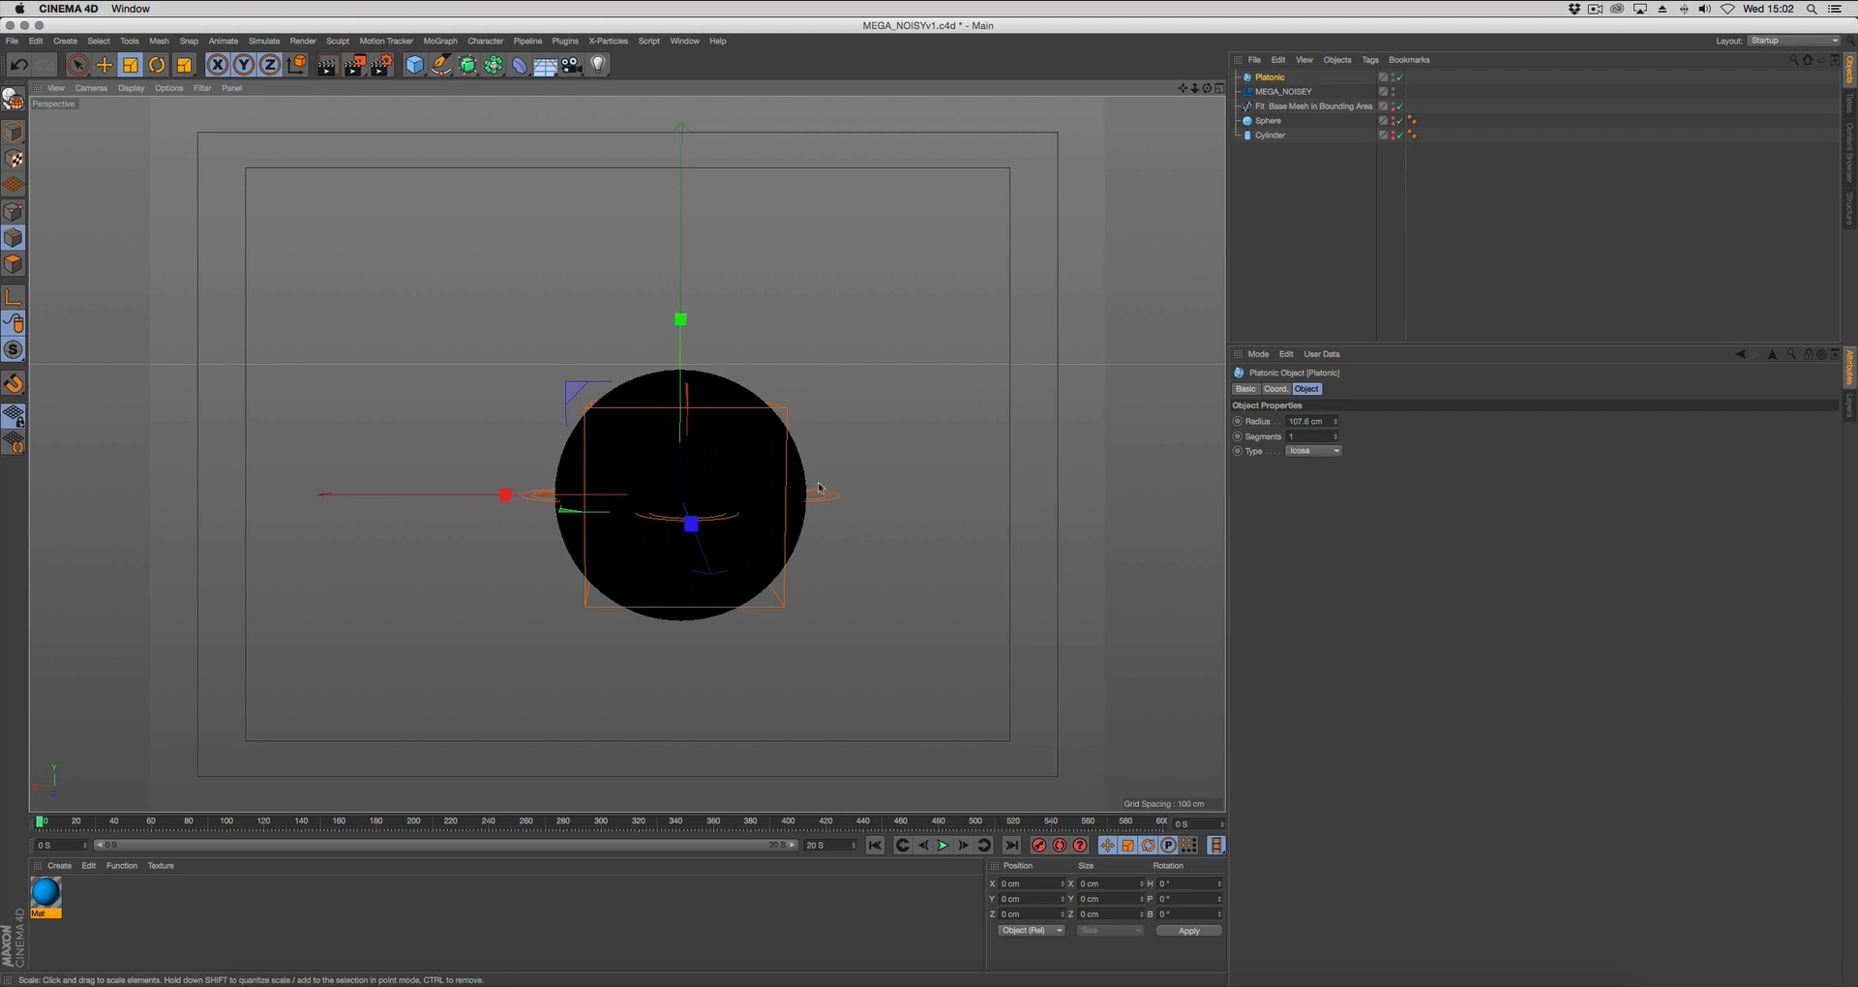
click(1291, 437)
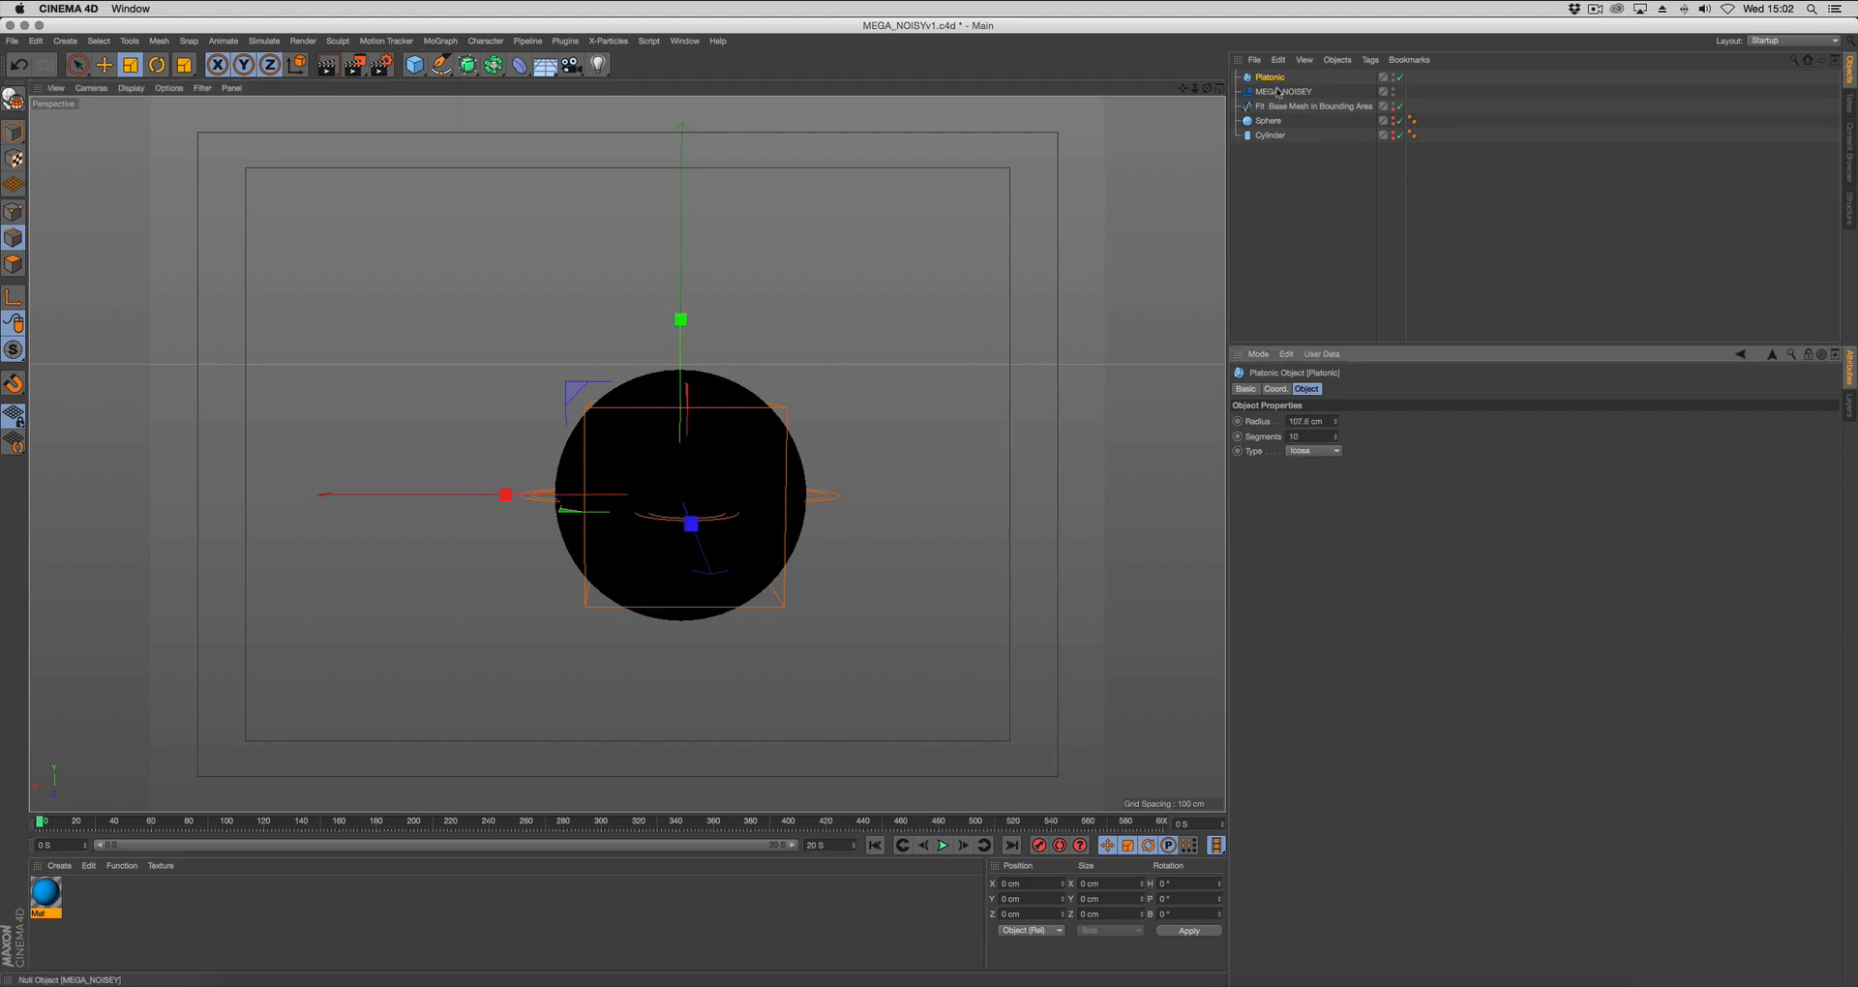
Hide the Platonic, assign it as the MEGA_NOISEY rig's Base Mesh and preview the animation.
drag(1274, 78, 1270, 113)
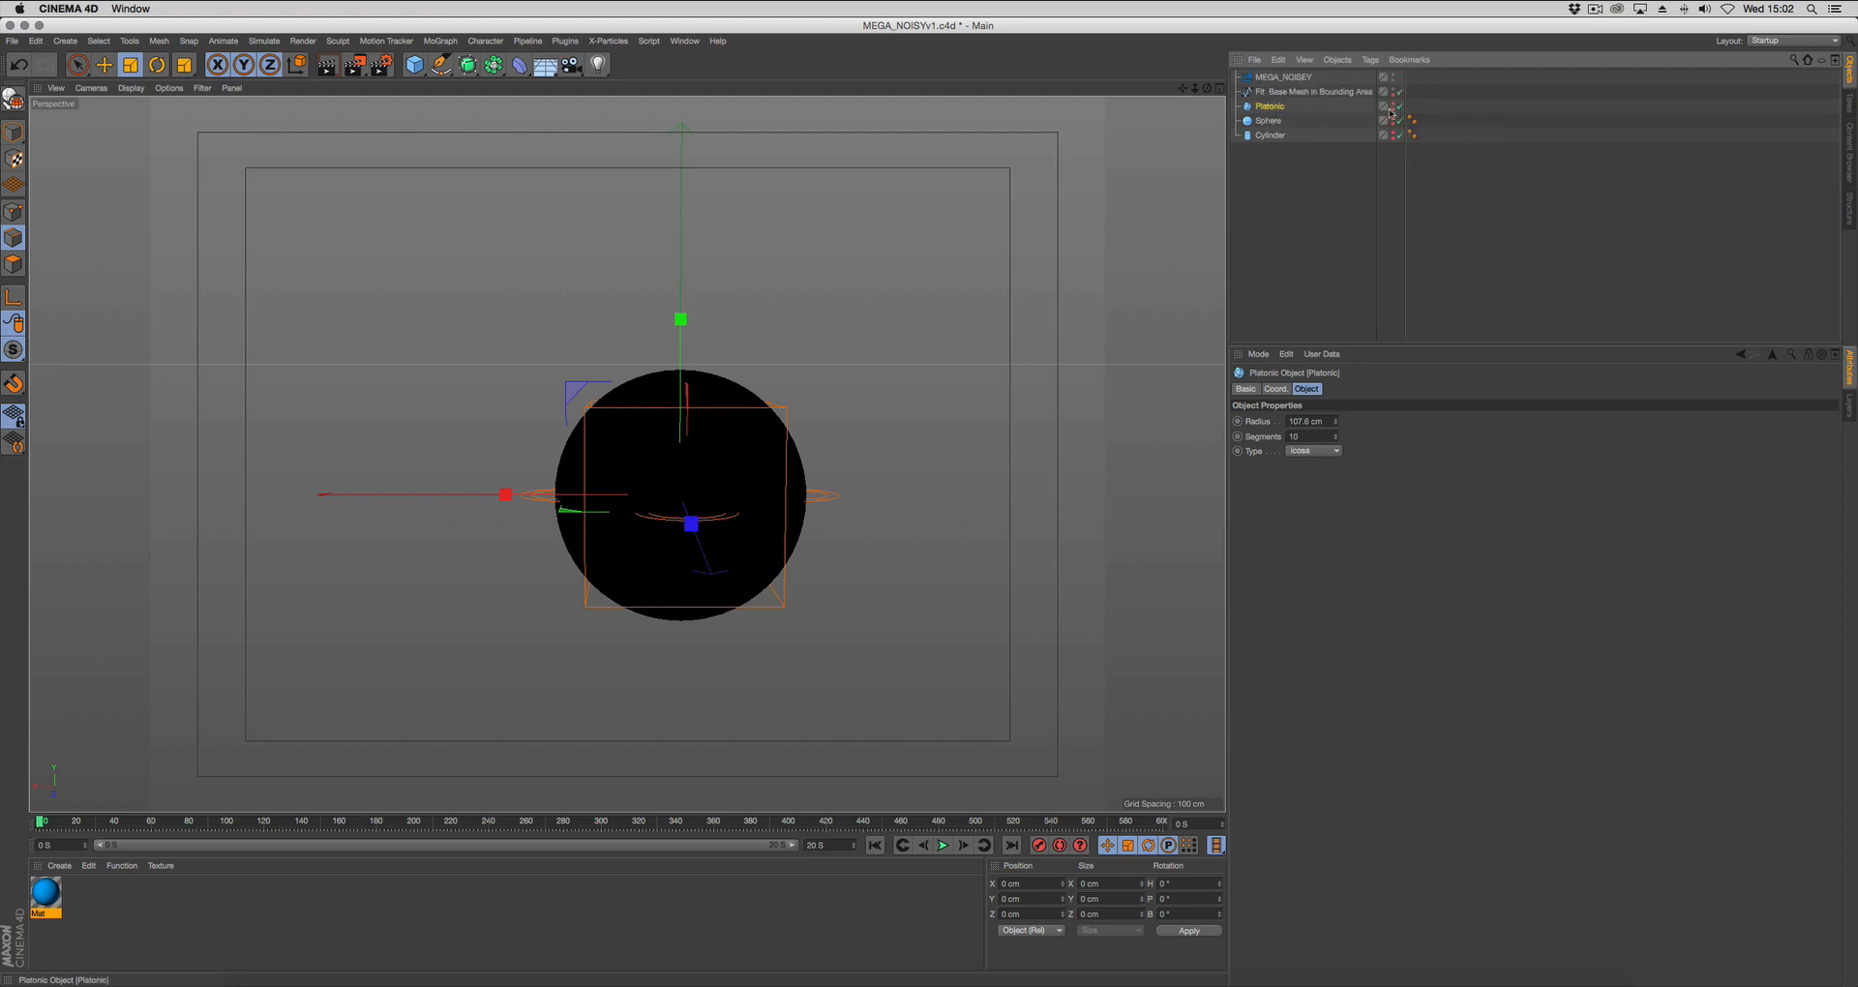
click(1275, 78)
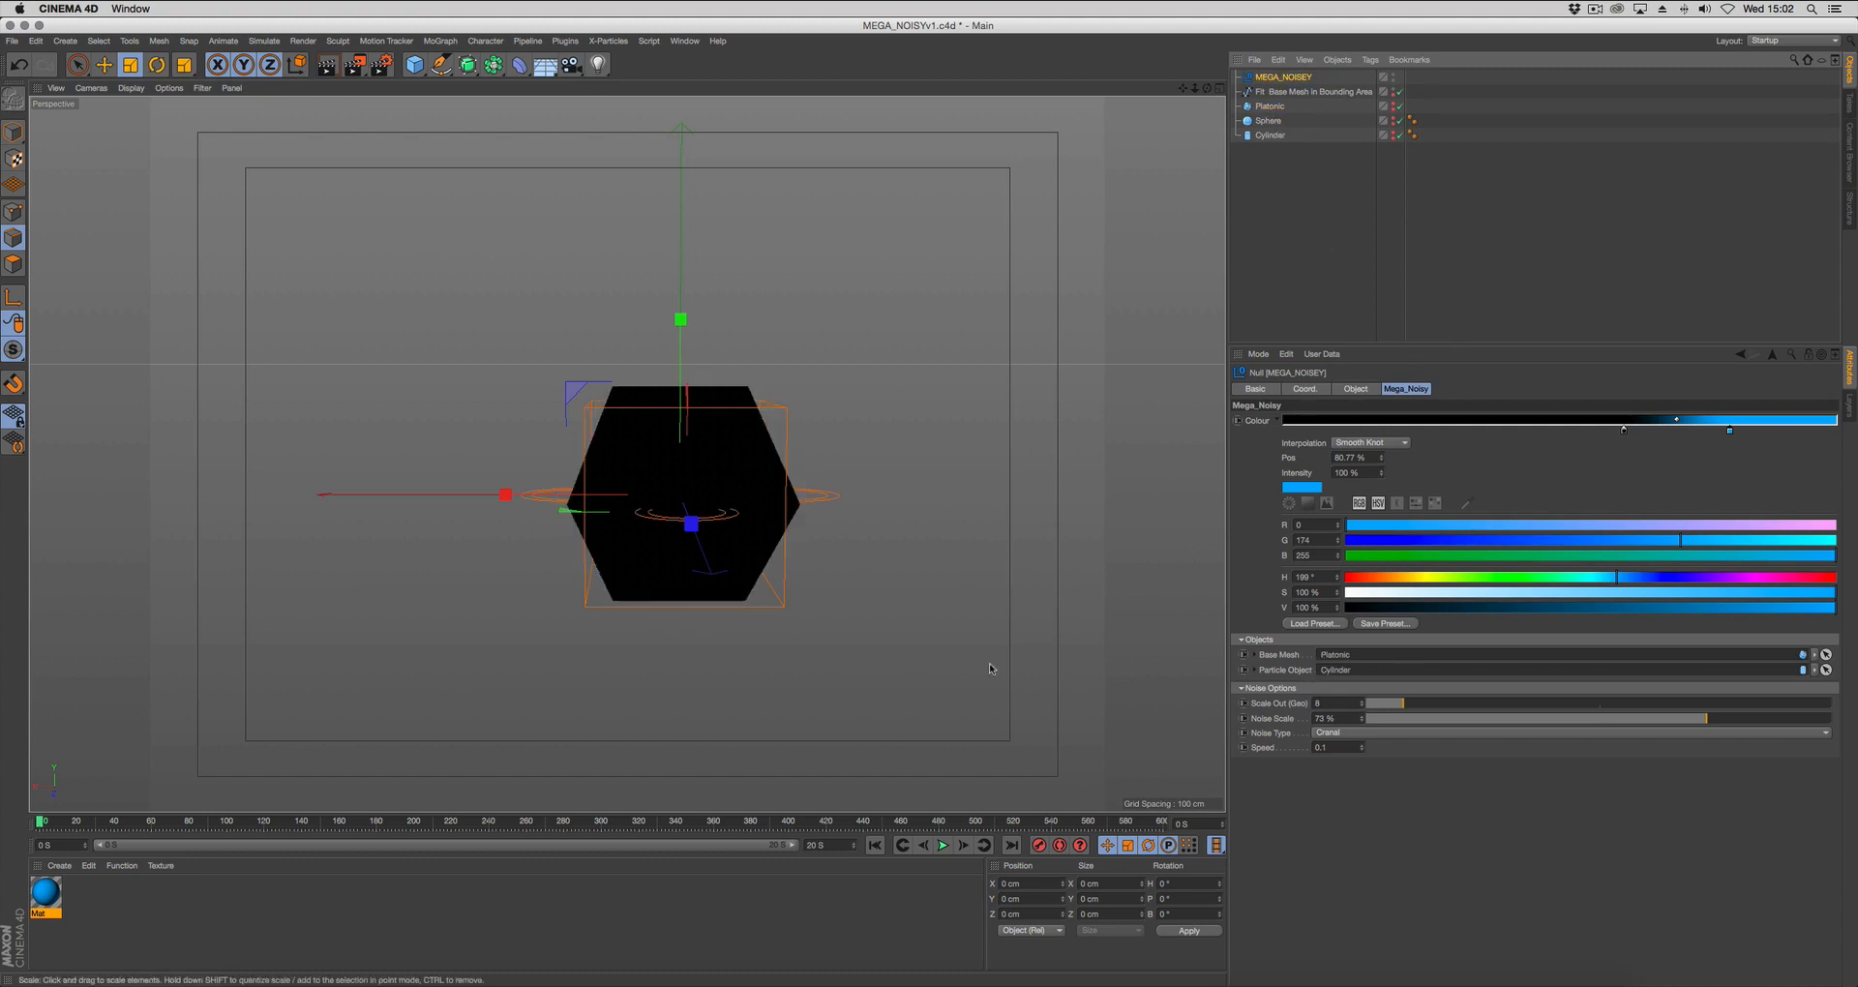
click(942, 846)
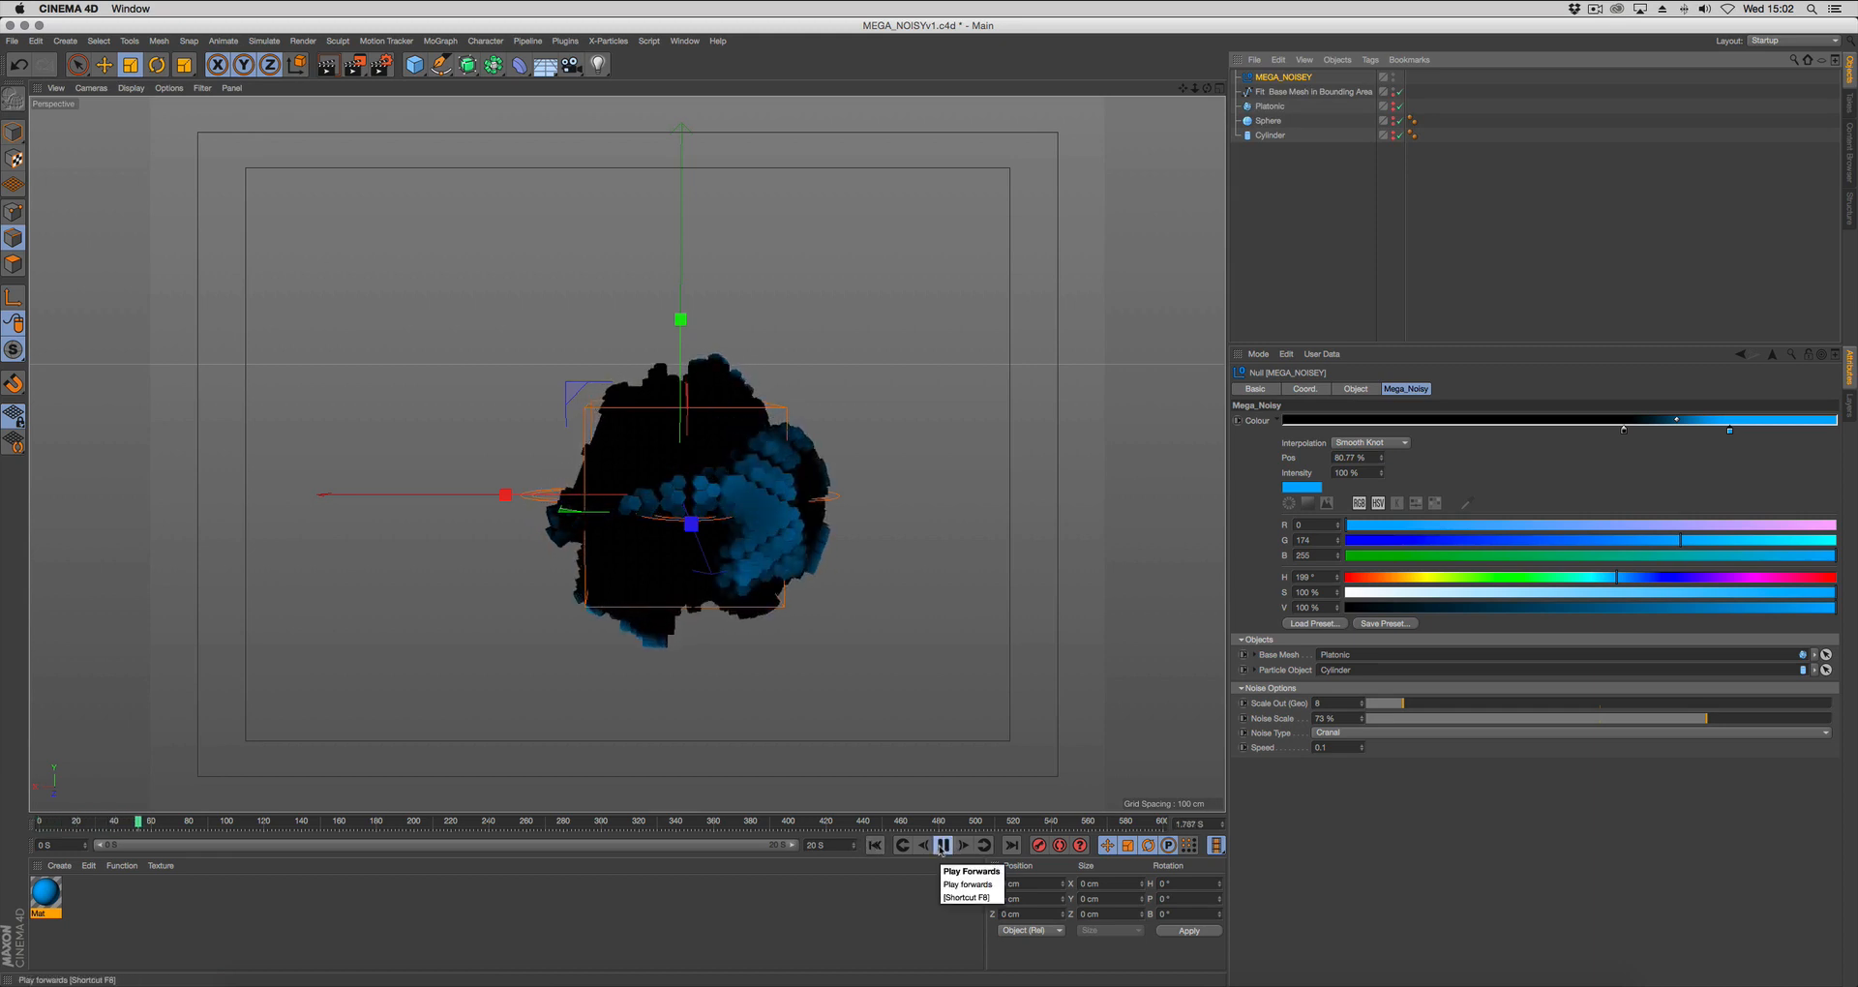
click(940, 850)
alt+drag(796, 571, 813, 652)
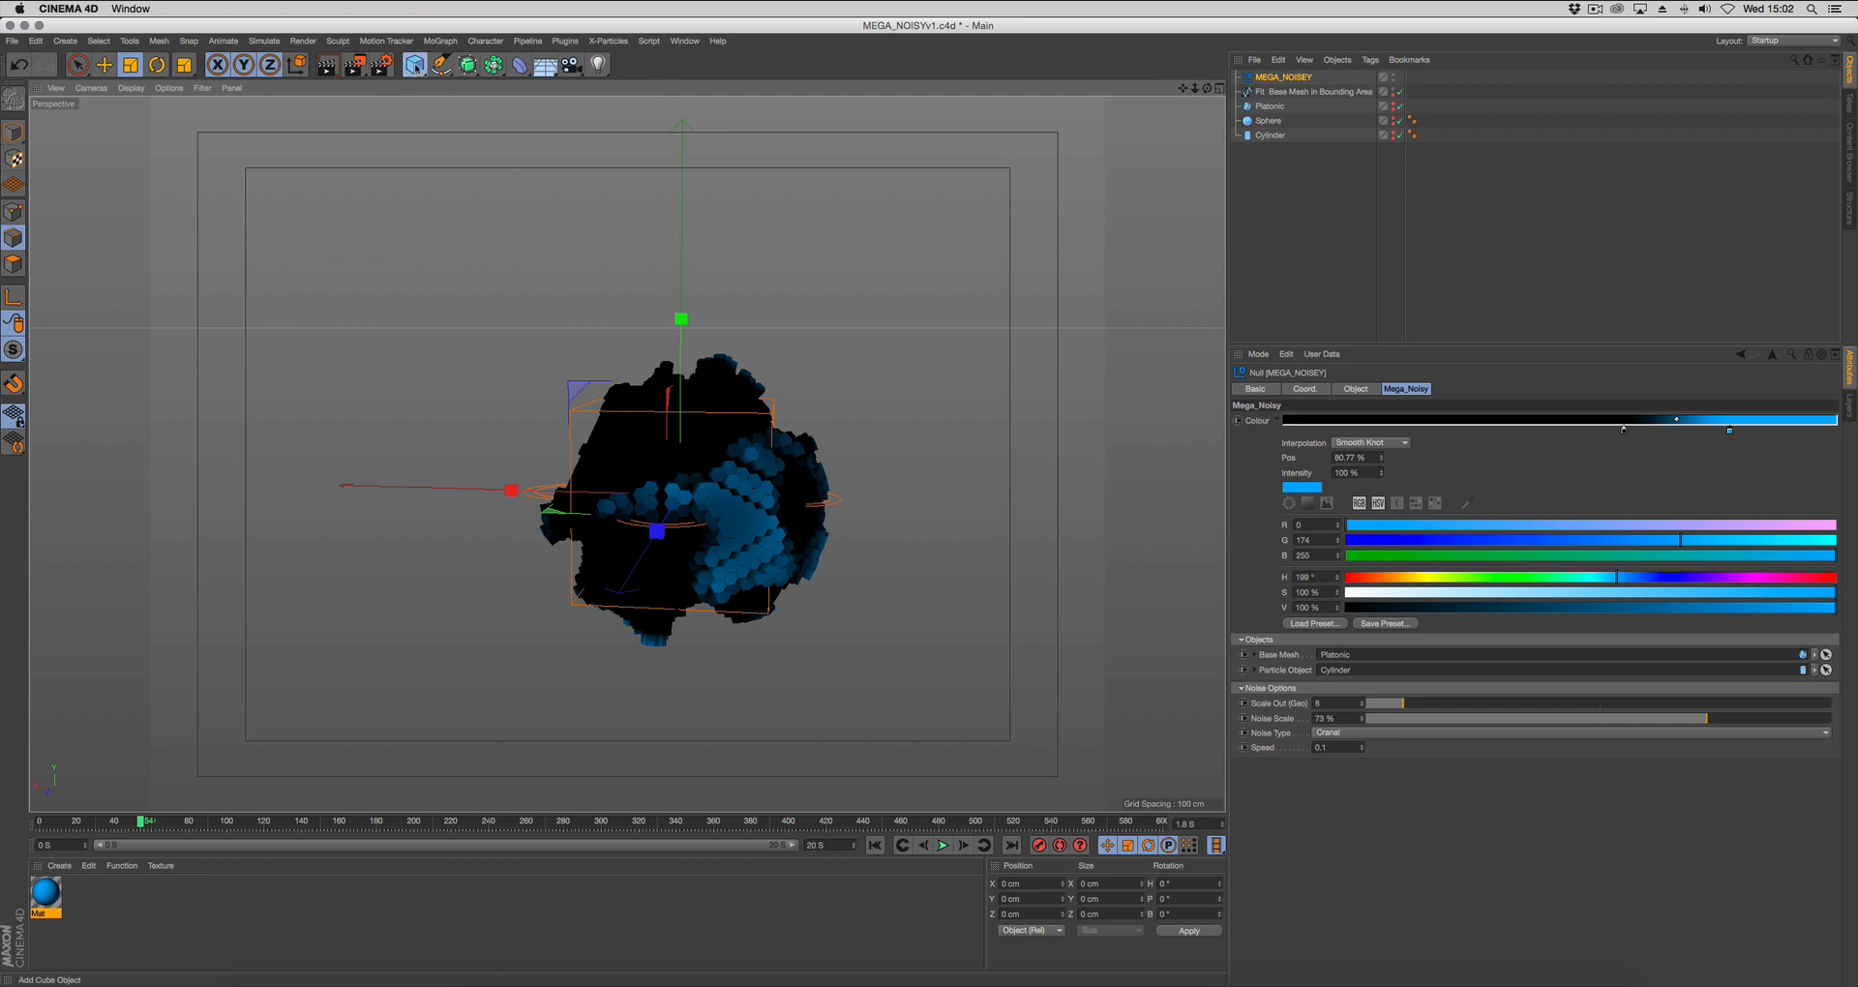
Add a sphere, raise it about 179 cm along Y above the rig and scale it down to about 15.4 cm across.
drag(415, 68, 709, 111)
key(e)
drag(683, 332, 683, 161)
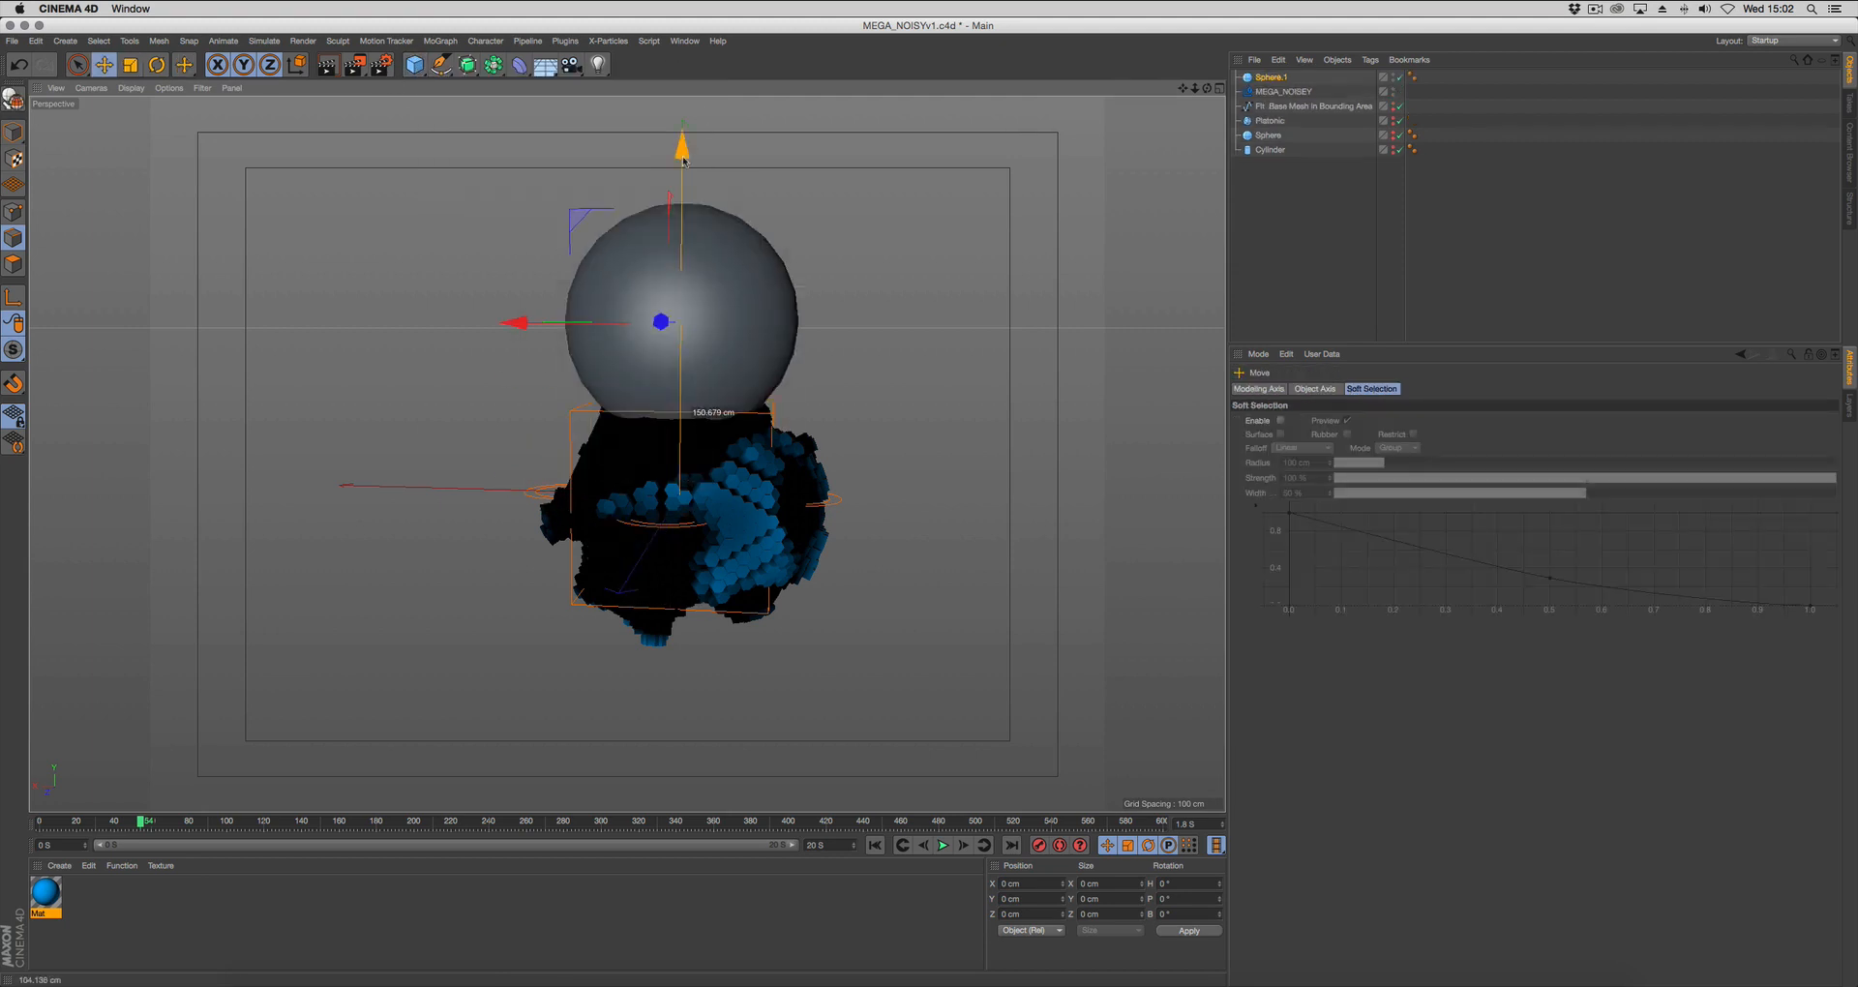
key(t)
drag(854, 229, 345, 377)
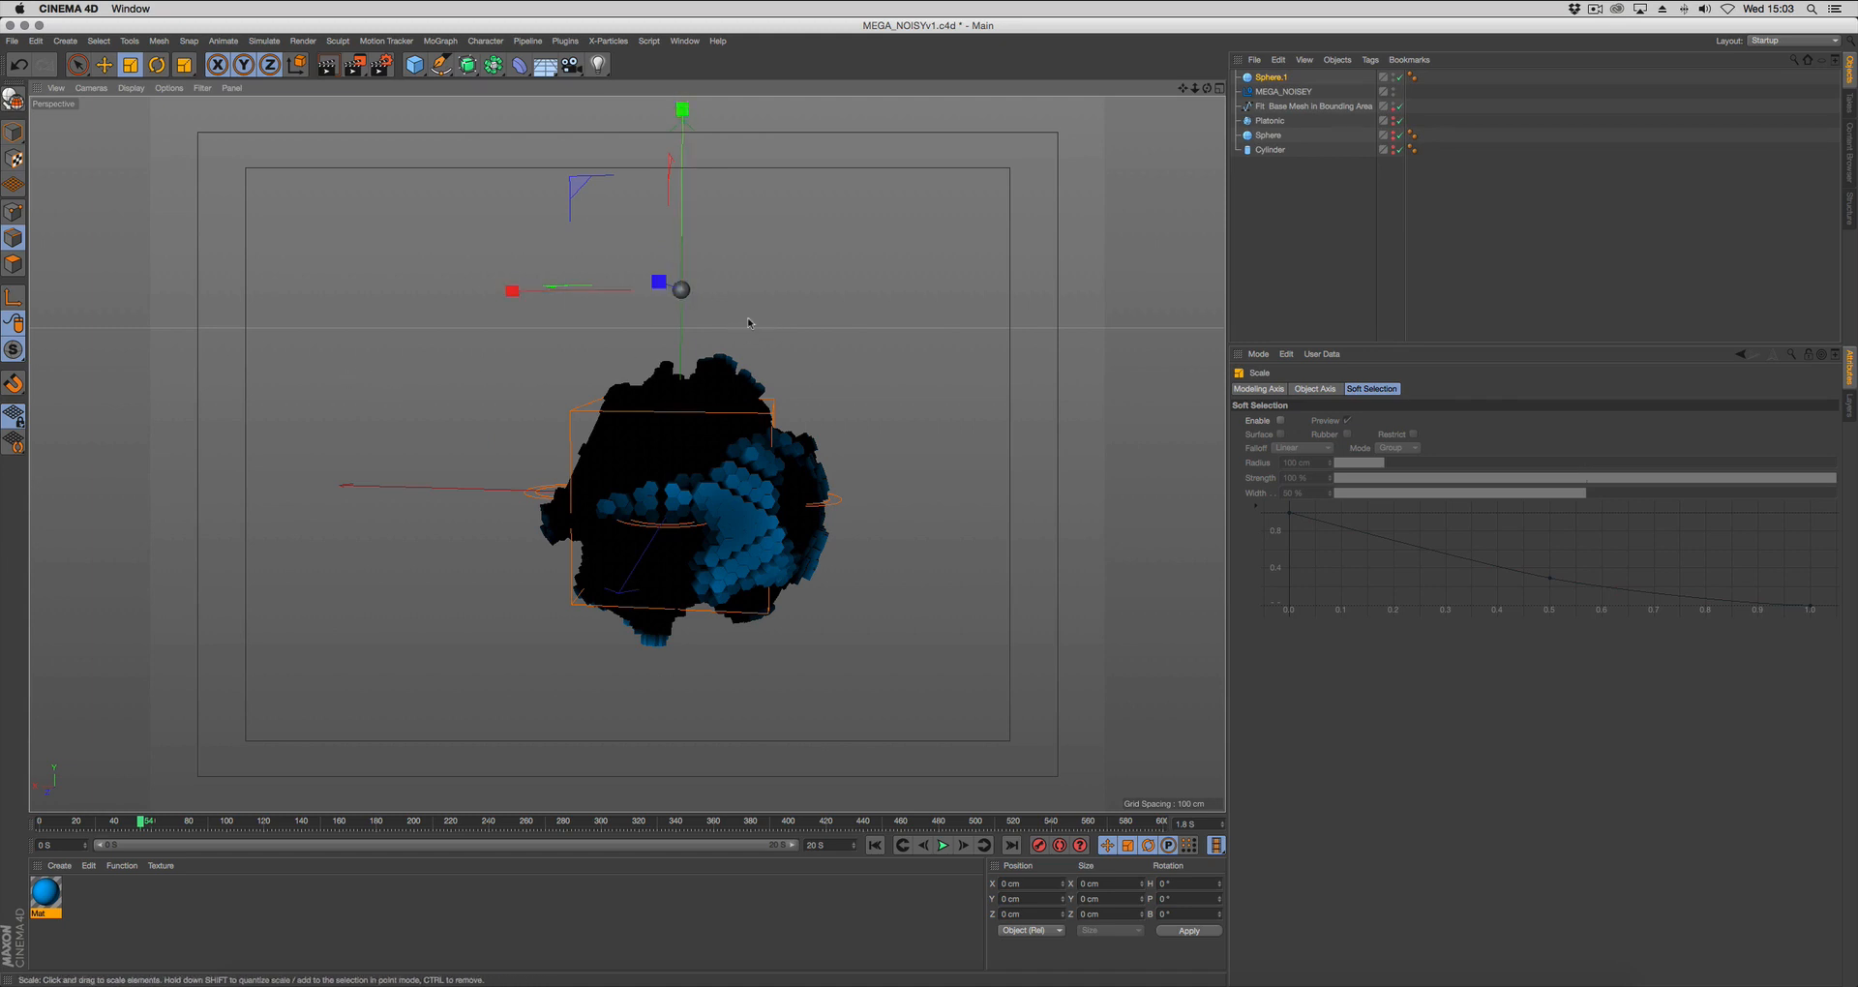
Make the small sphere editable and flatten it along Y to a height of about 4.2 cm.
click(13, 98)
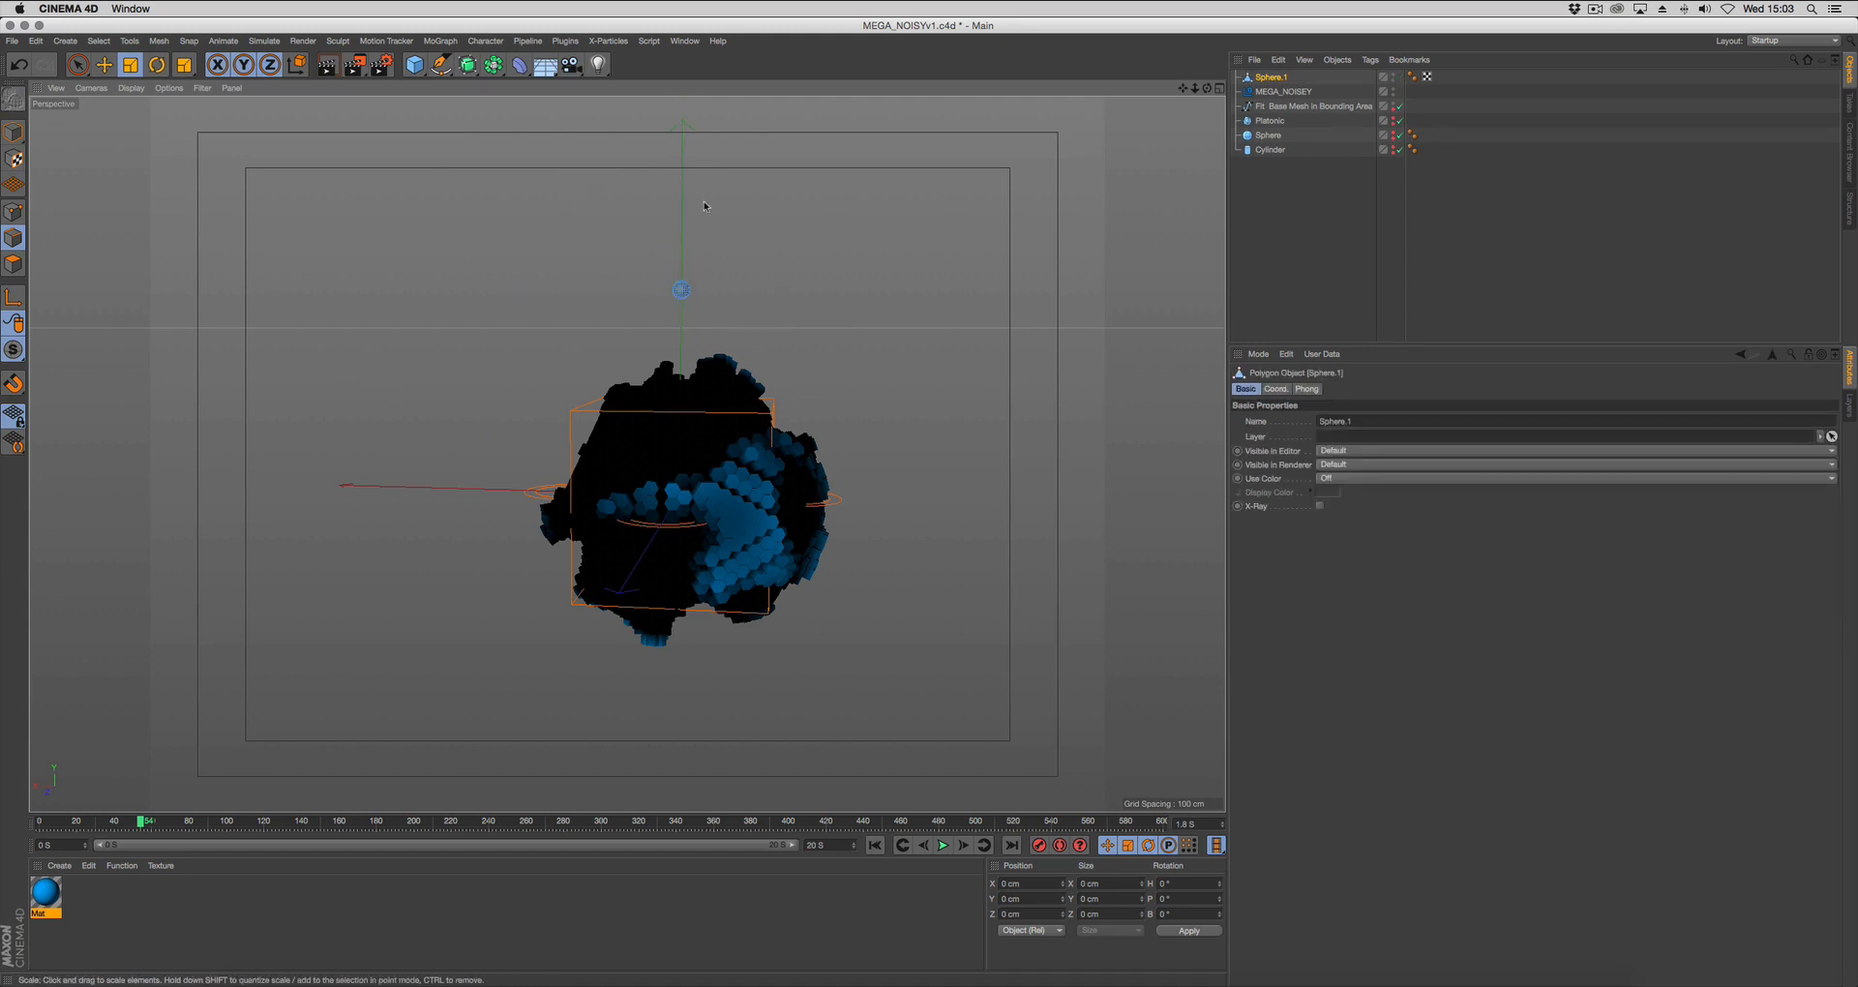
click(13, 131)
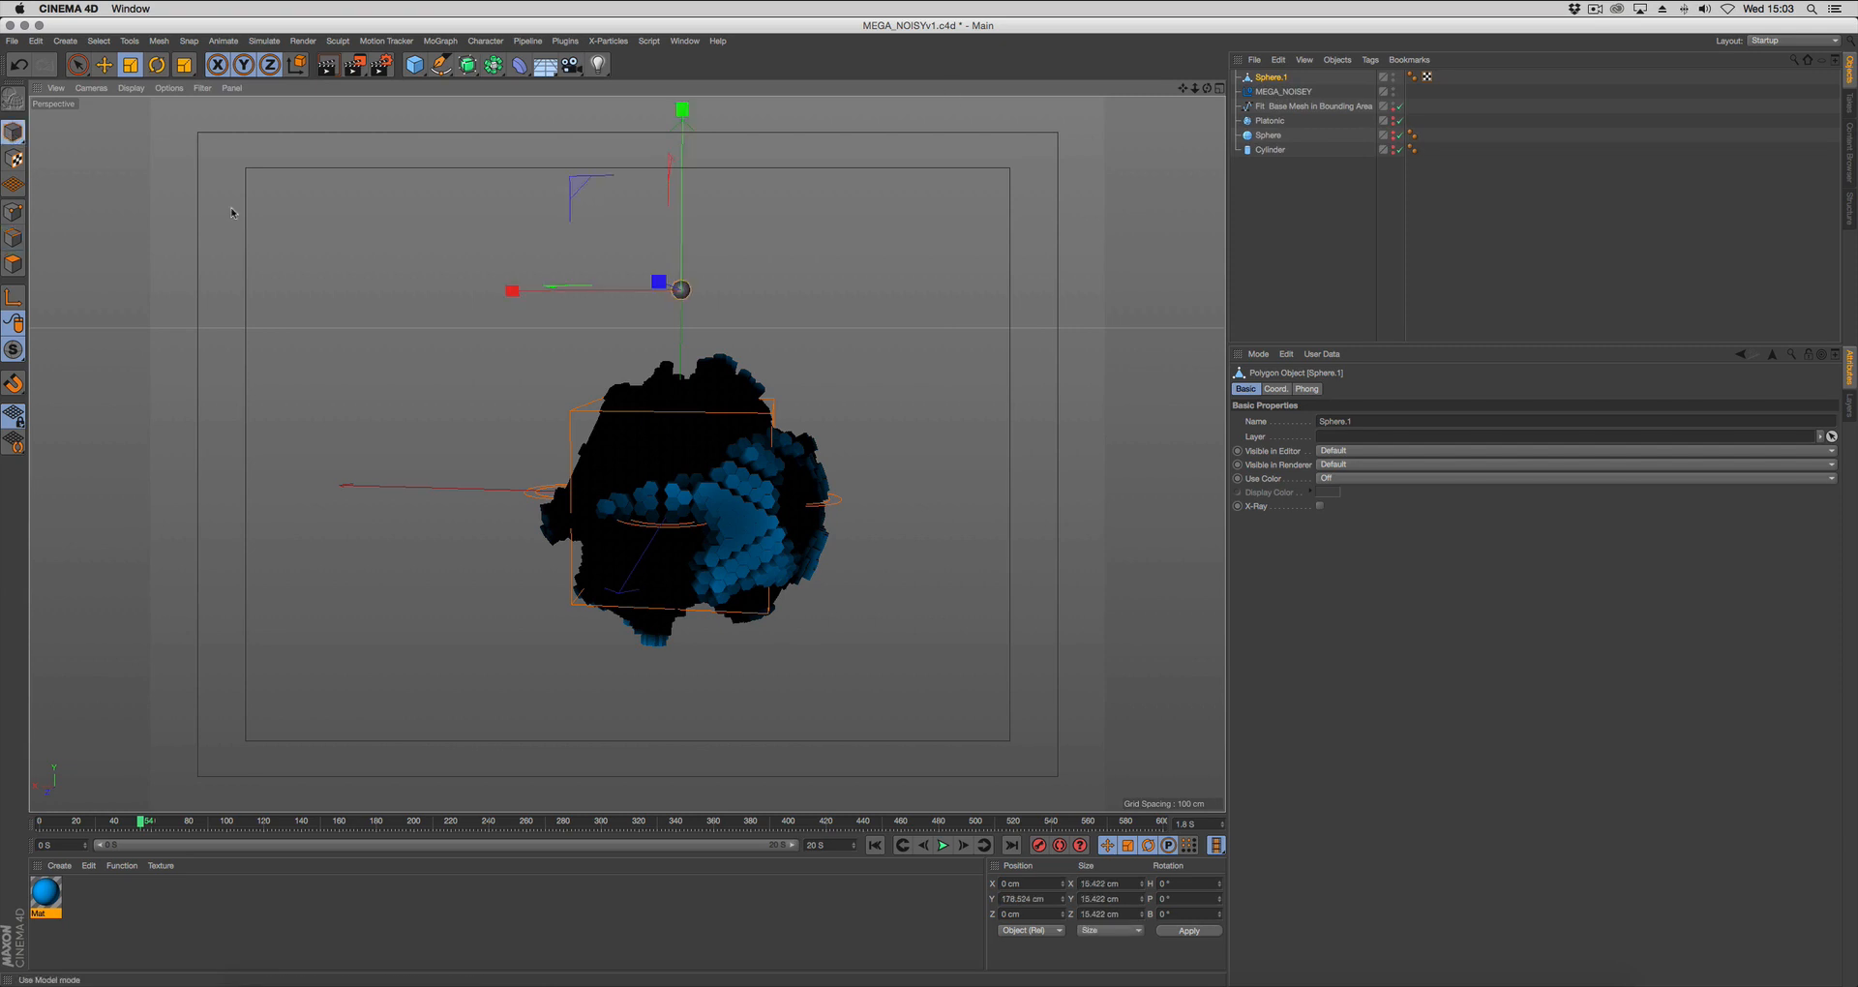
drag(683, 191, 682, 267)
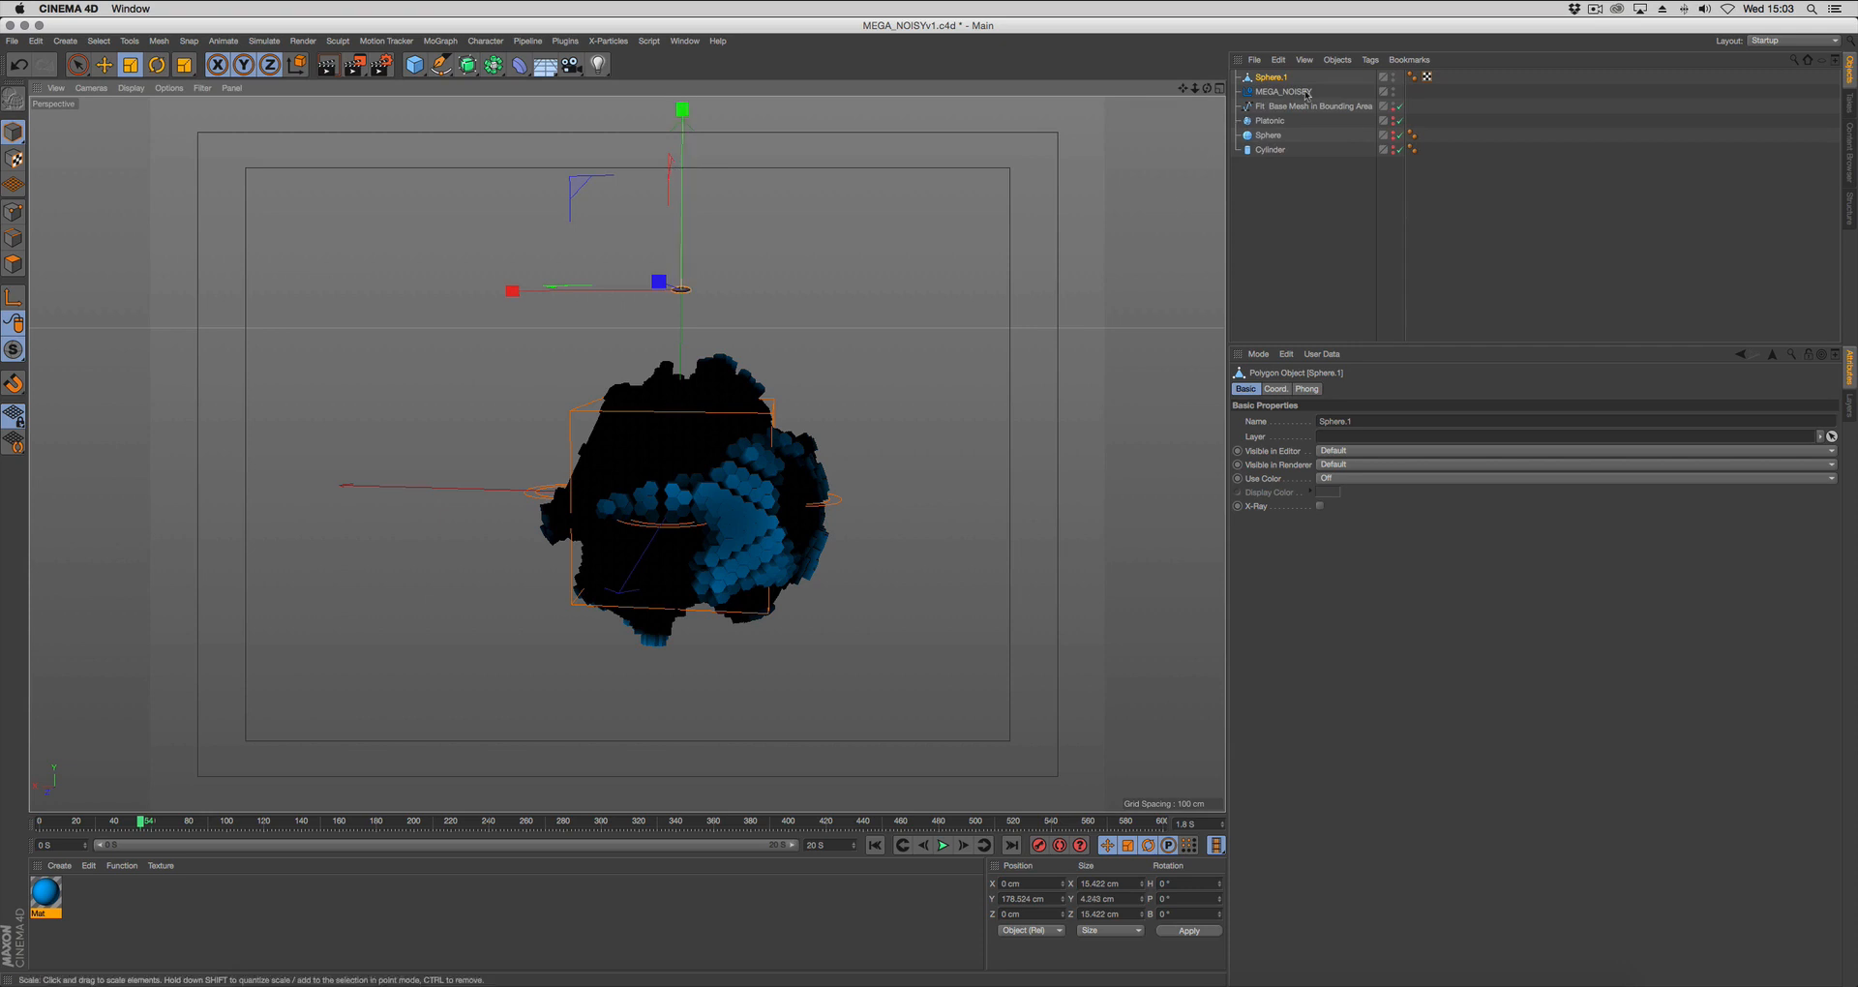
Hide the flattened sphere and assign it as the MEGA_NOISEY rig's Particle Object.
ctrl+click(1392, 78)
click(1283, 92)
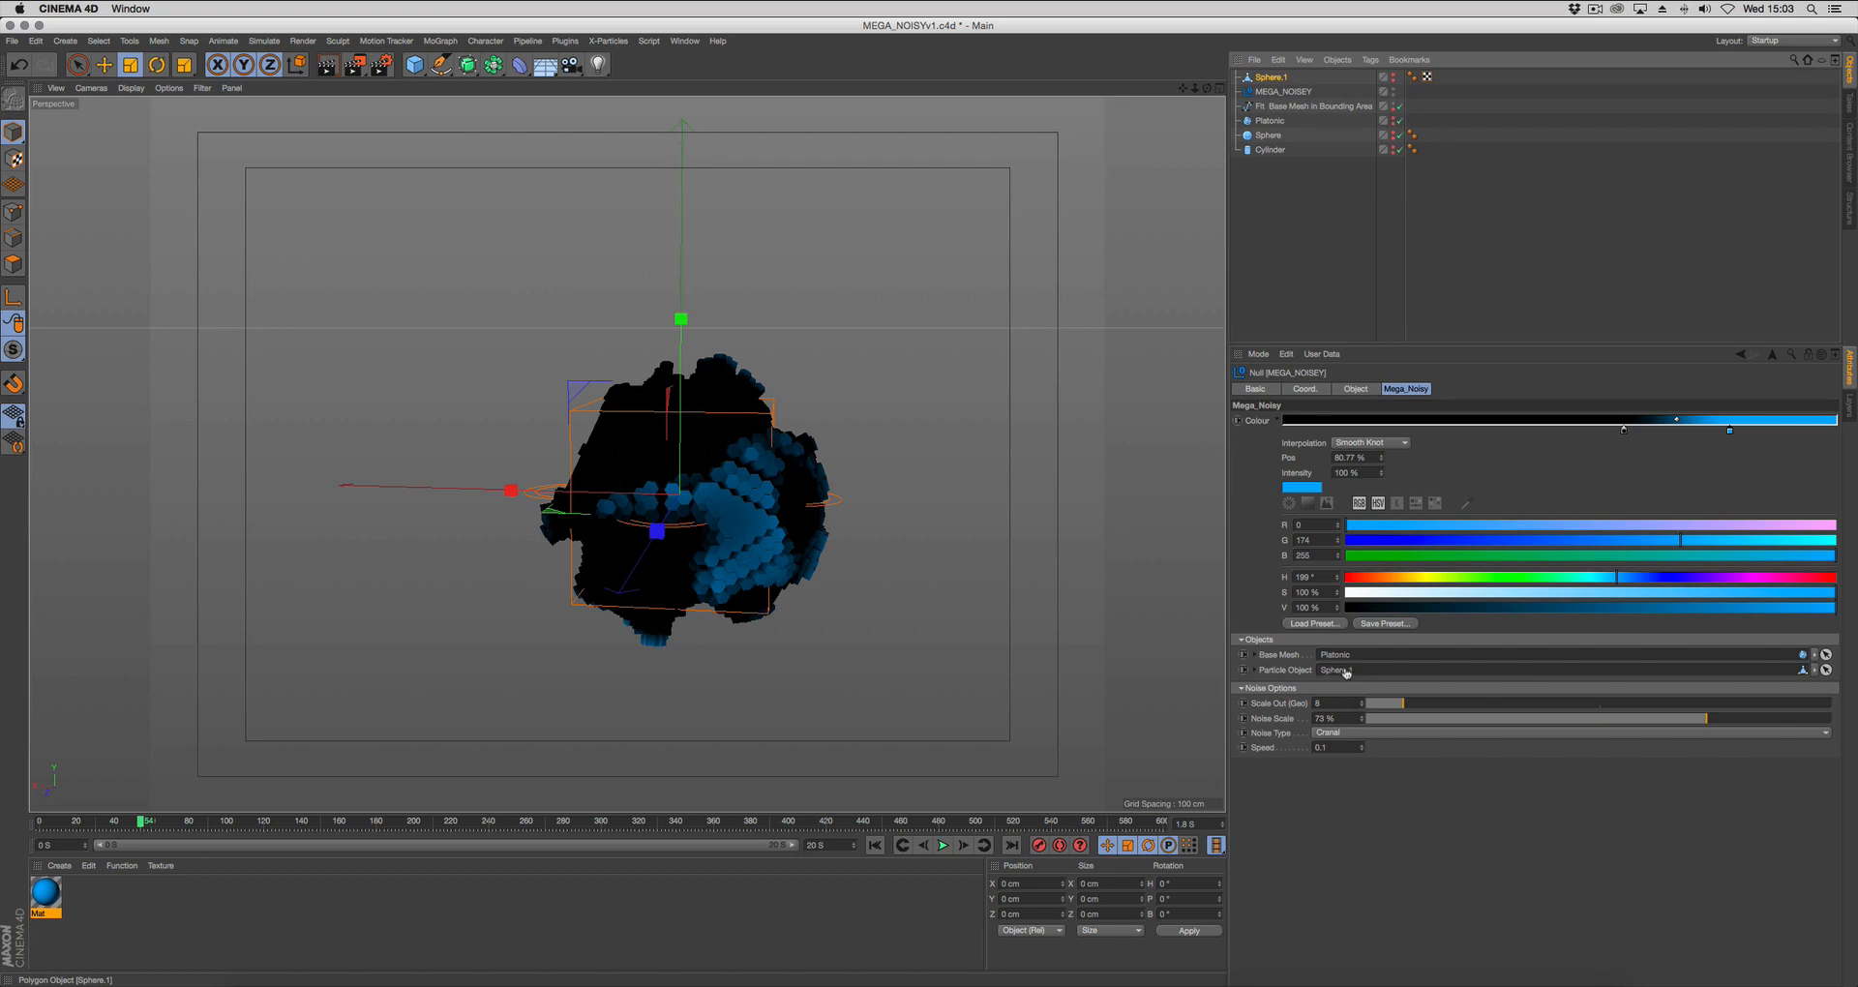
drag(1345, 673, 1345, 671)
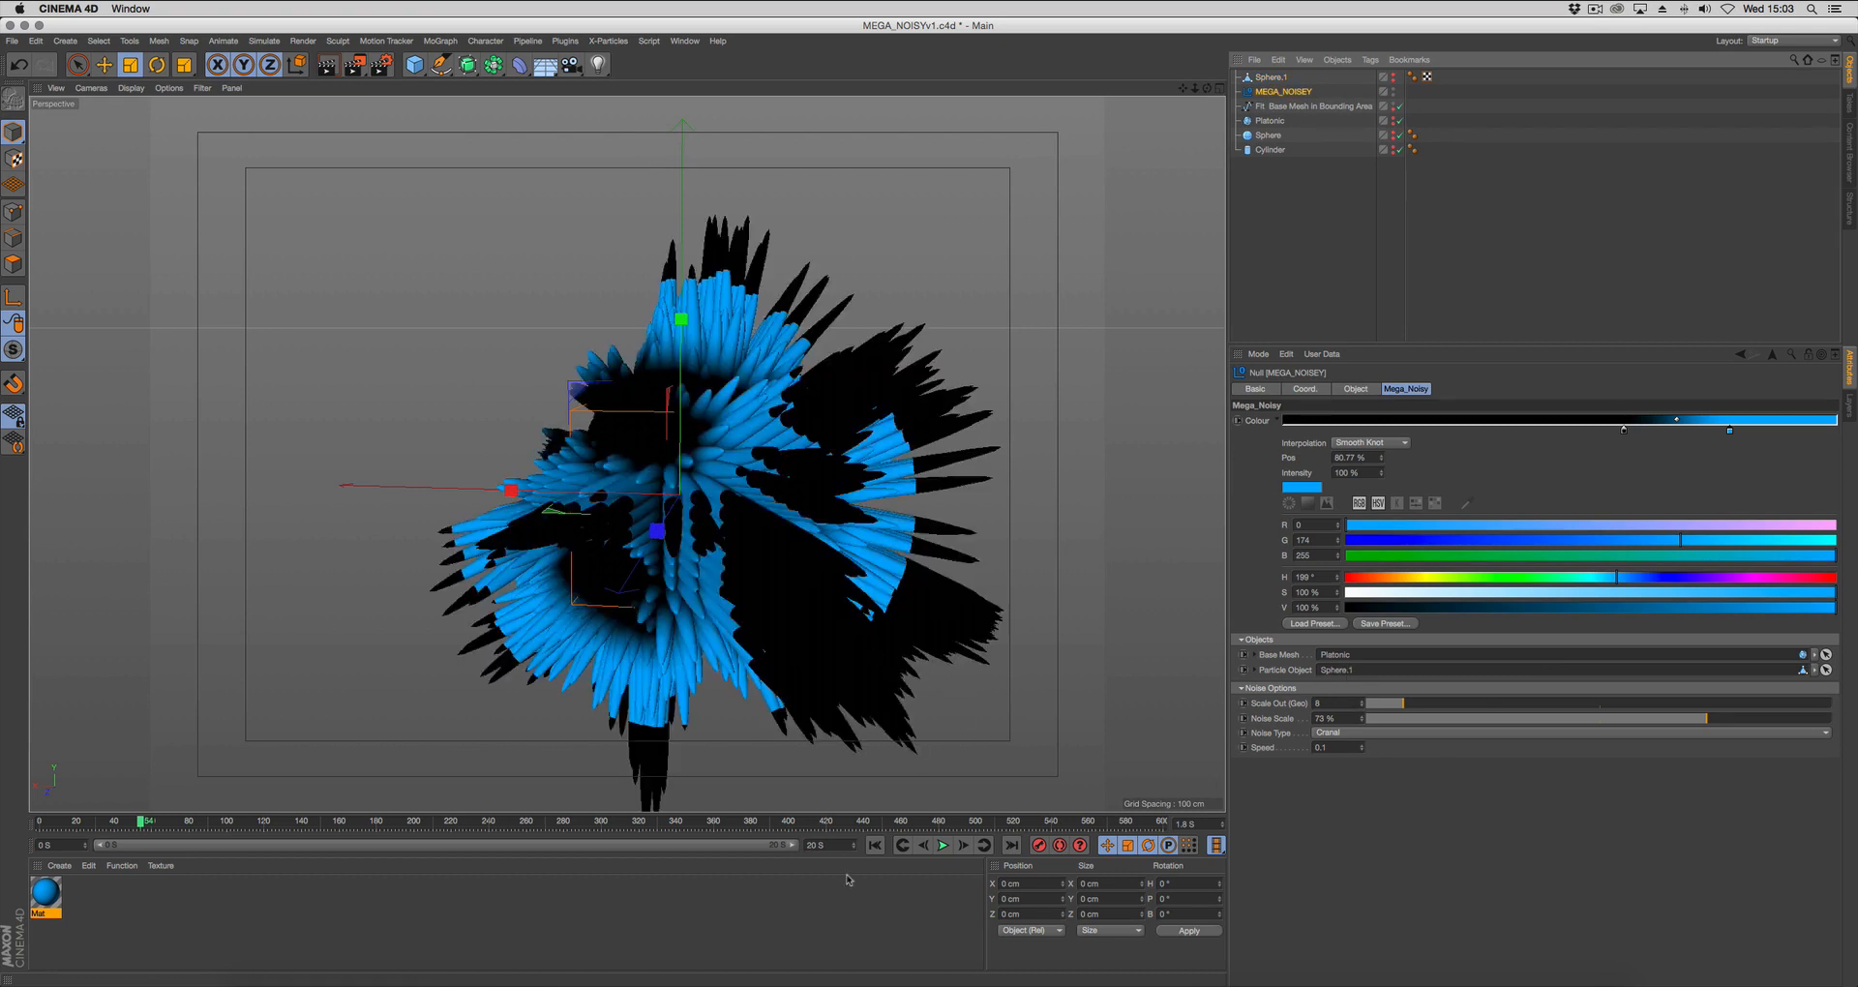
Play the animation from the start with the flattened sphere as the particle shape, then stop it.
click(875, 844)
click(944, 845)
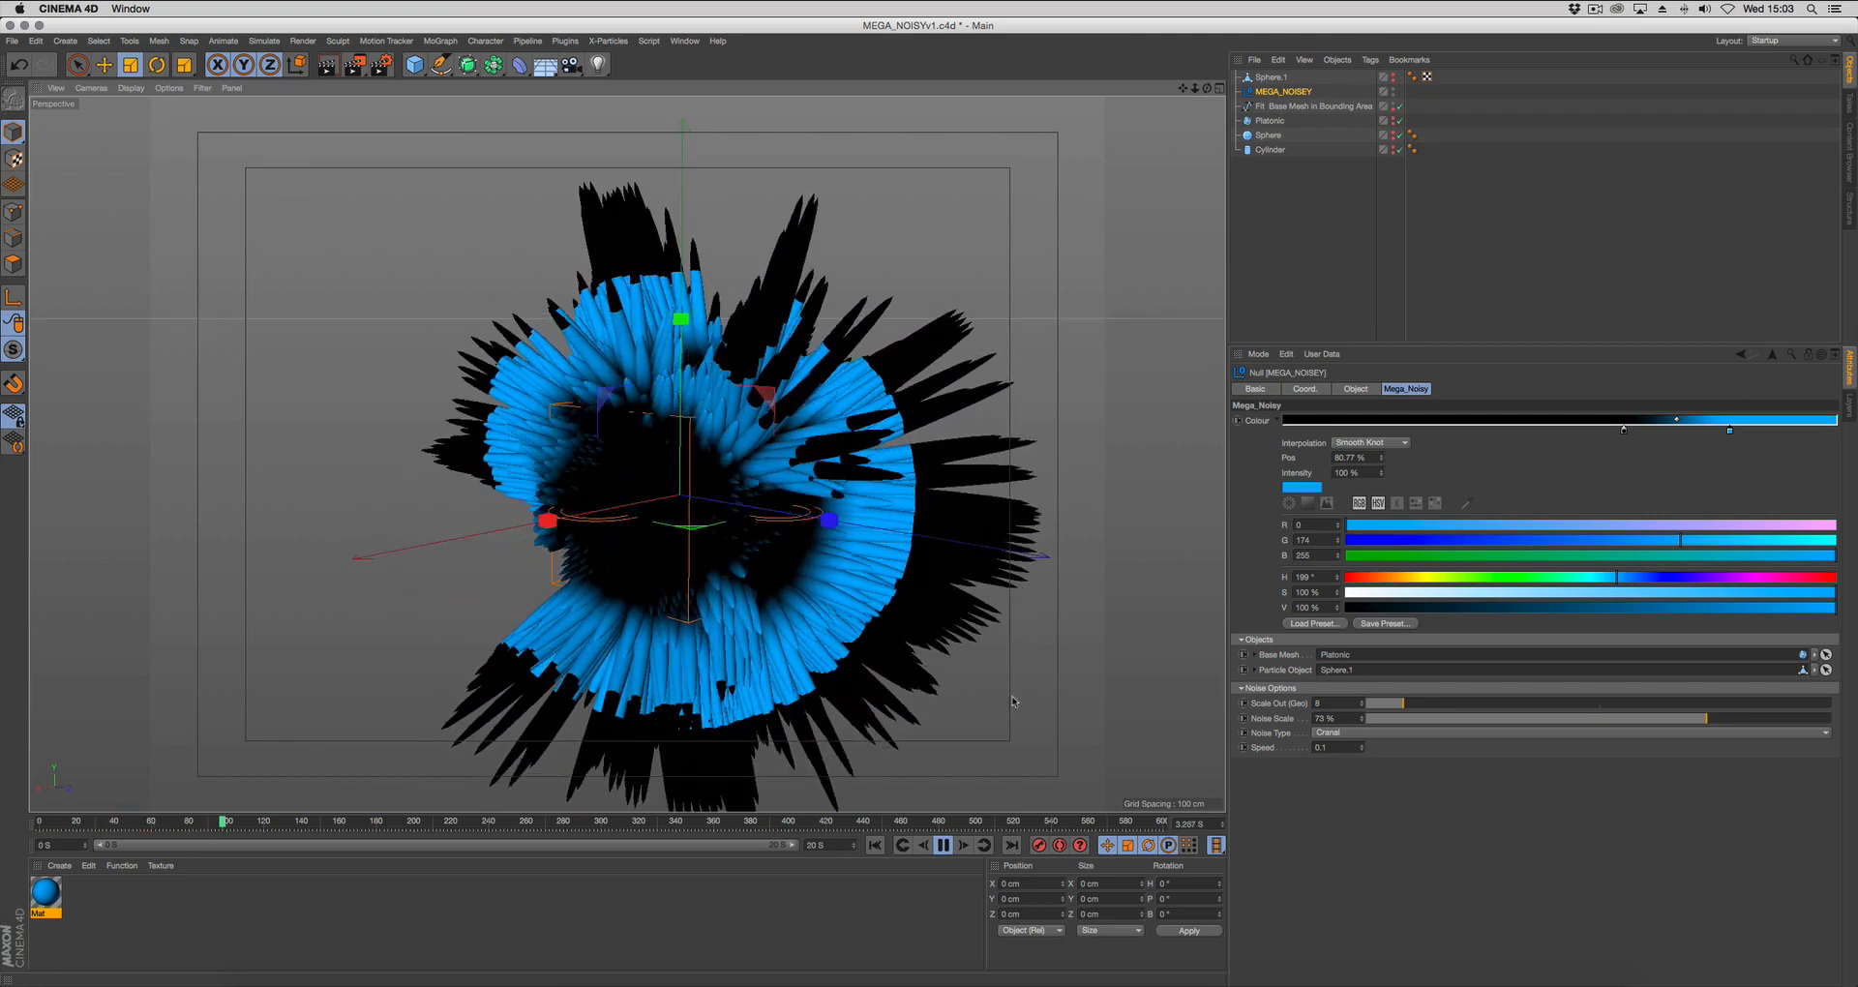
click(942, 845)
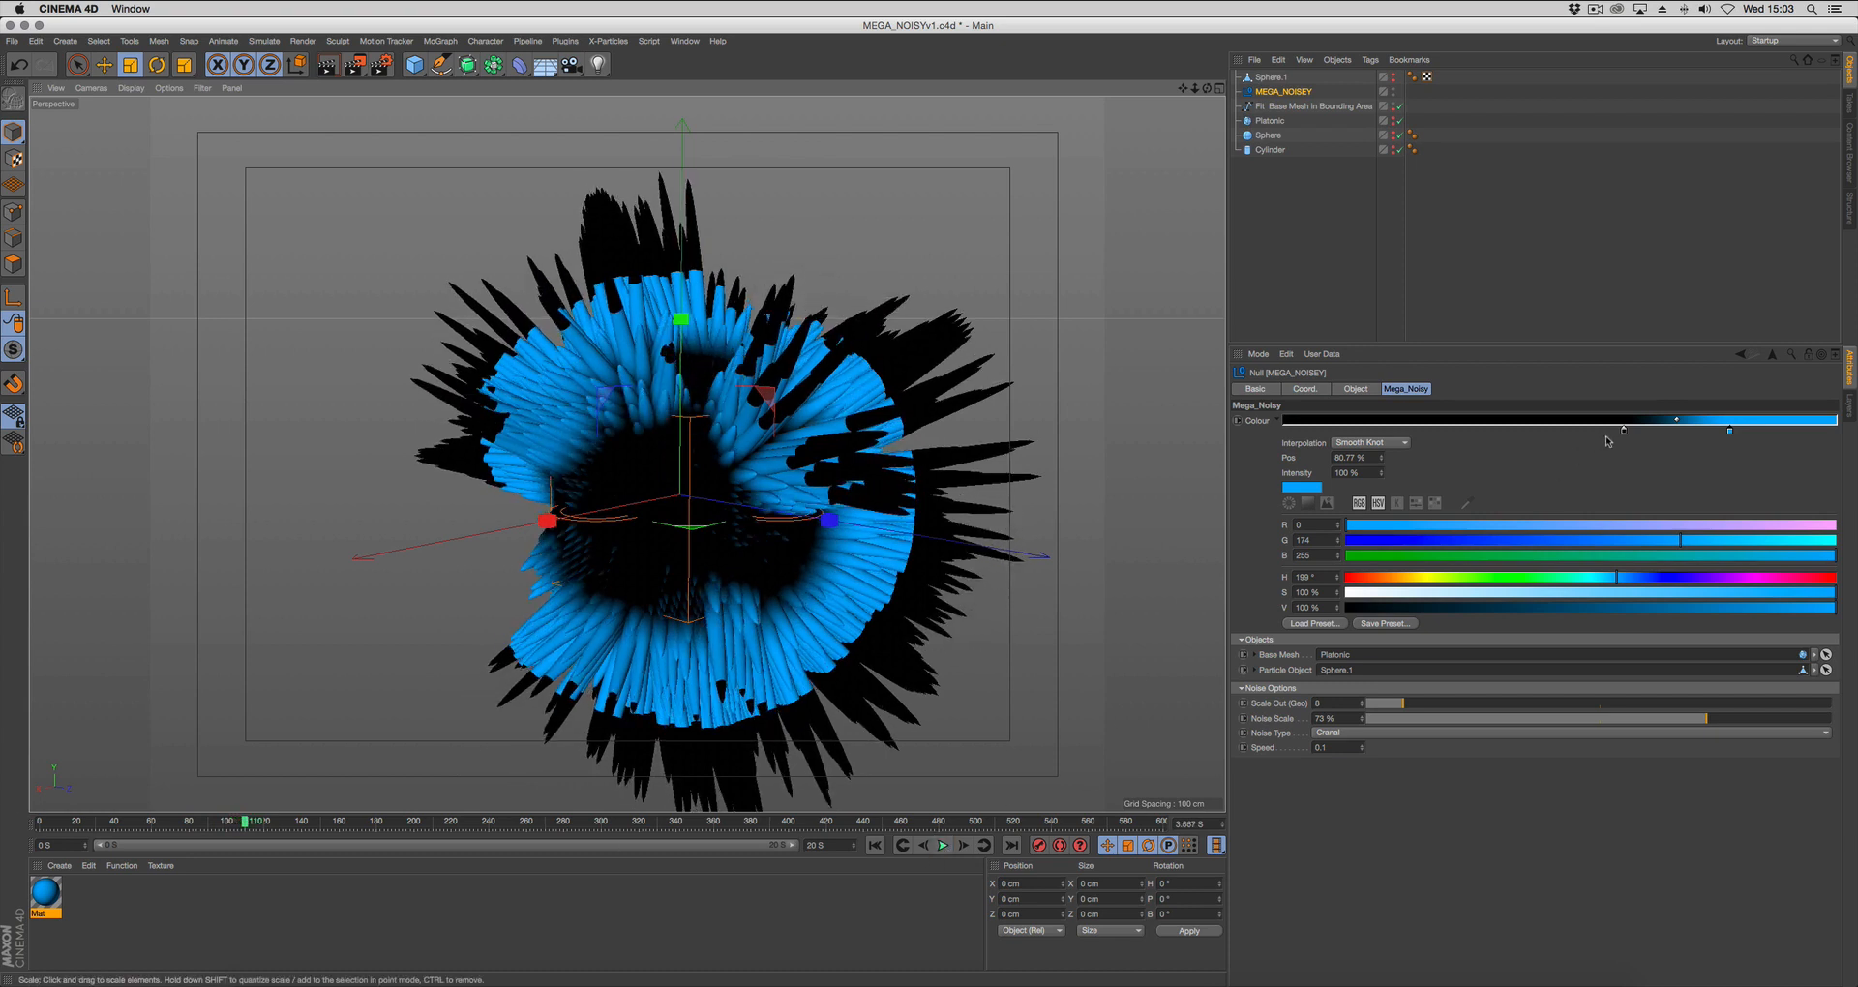
Move the rig's blue gradient knot to about 95 % and the black knot to about 65 %.
drag(1626, 432, 1821, 434)
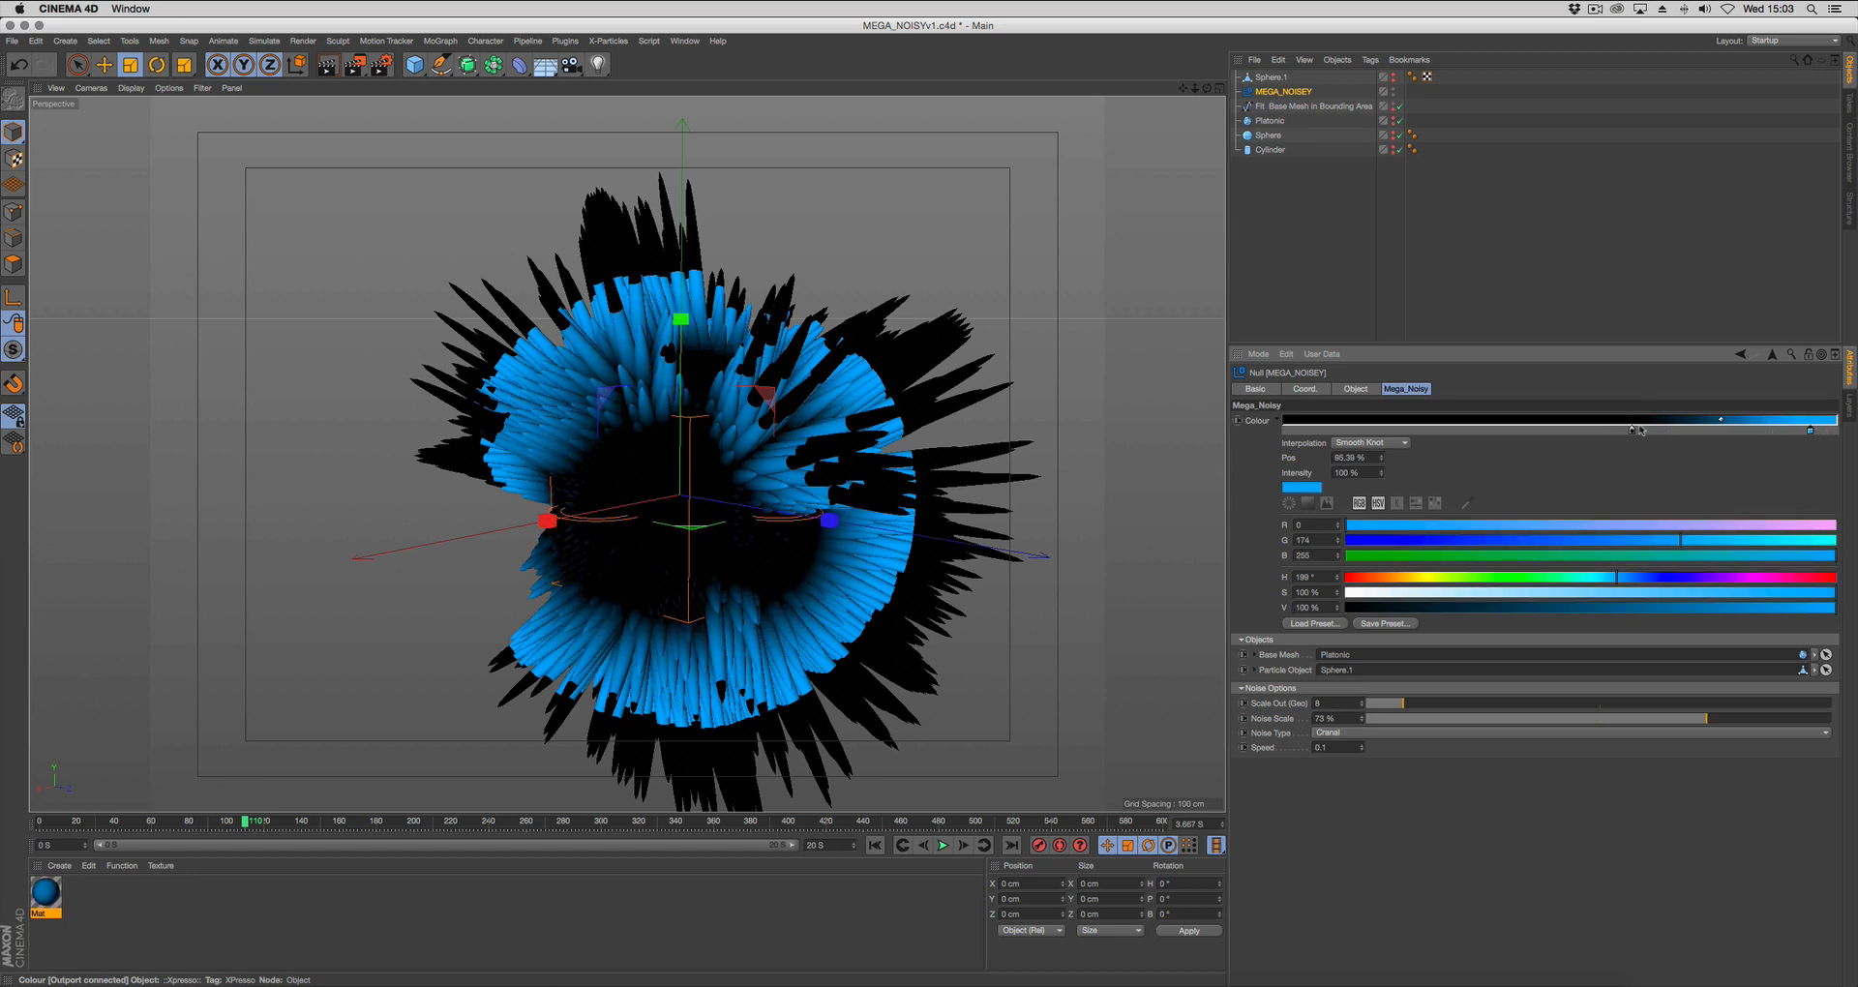
drag(1633, 432, 1644, 433)
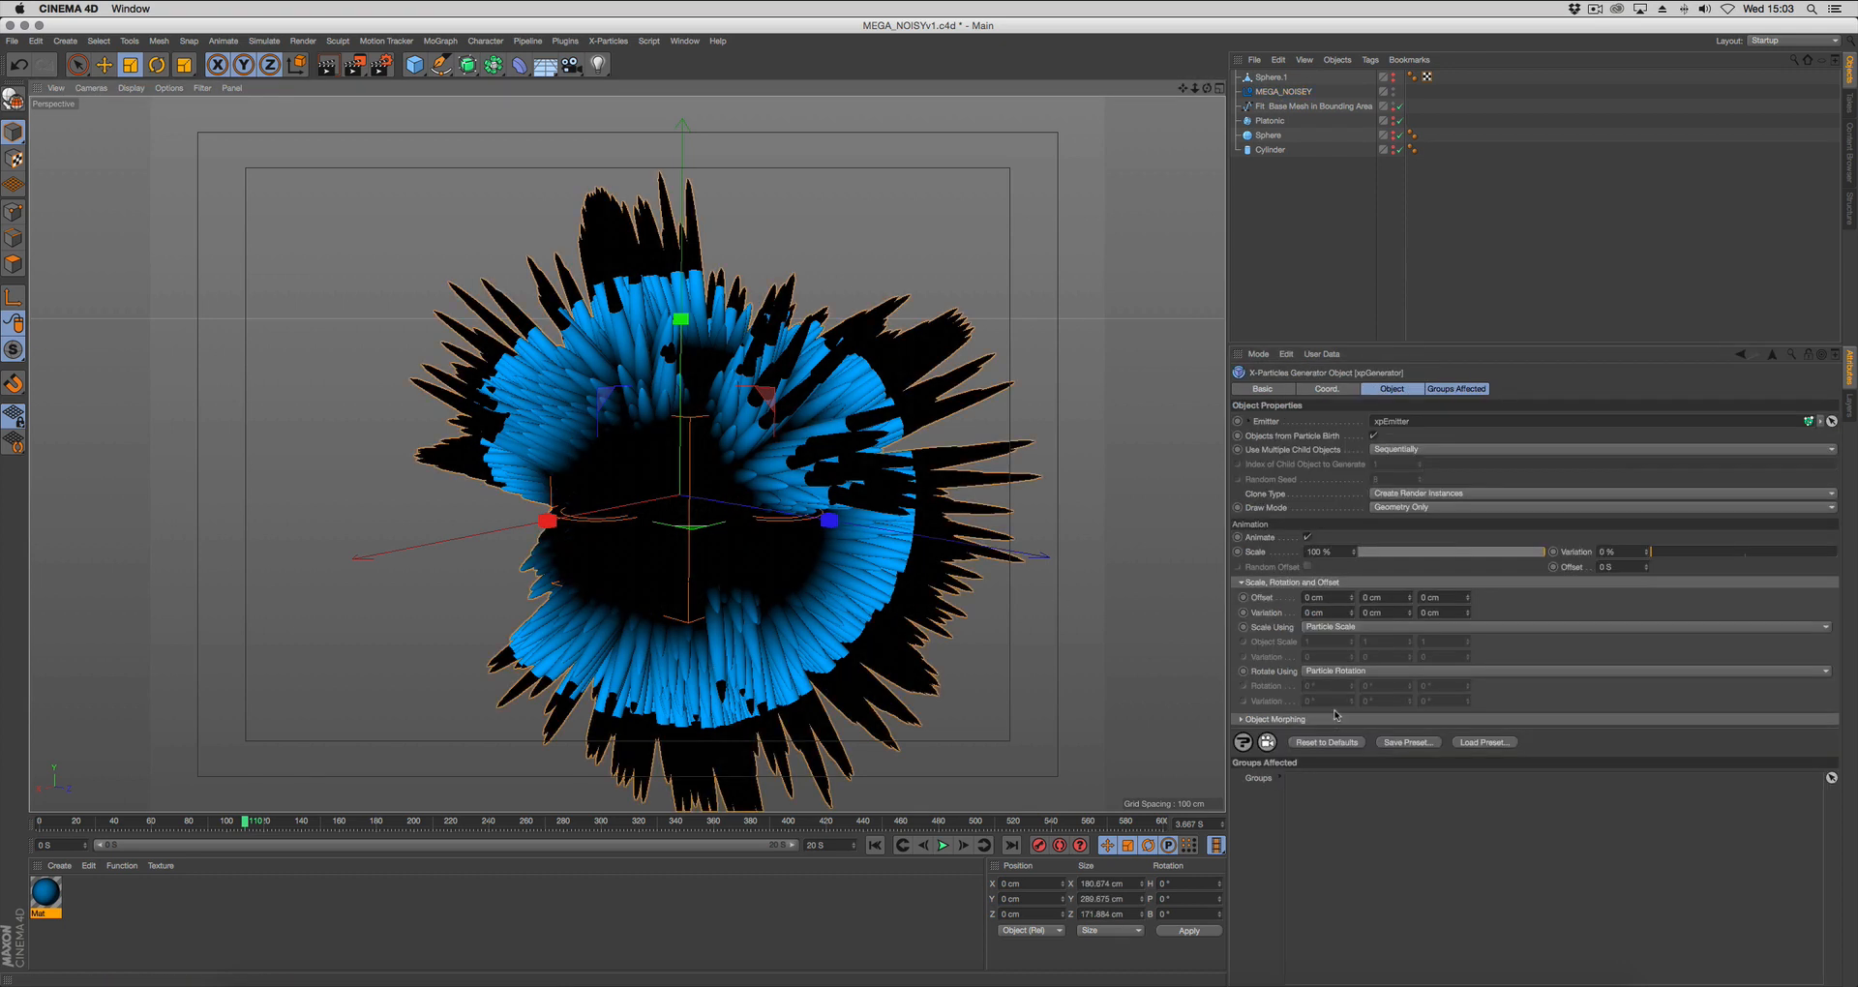
Set the MEGA_NOISEY rig's Scale Out (Geo) to 2 and replay the animation from the start.
click(1283, 91)
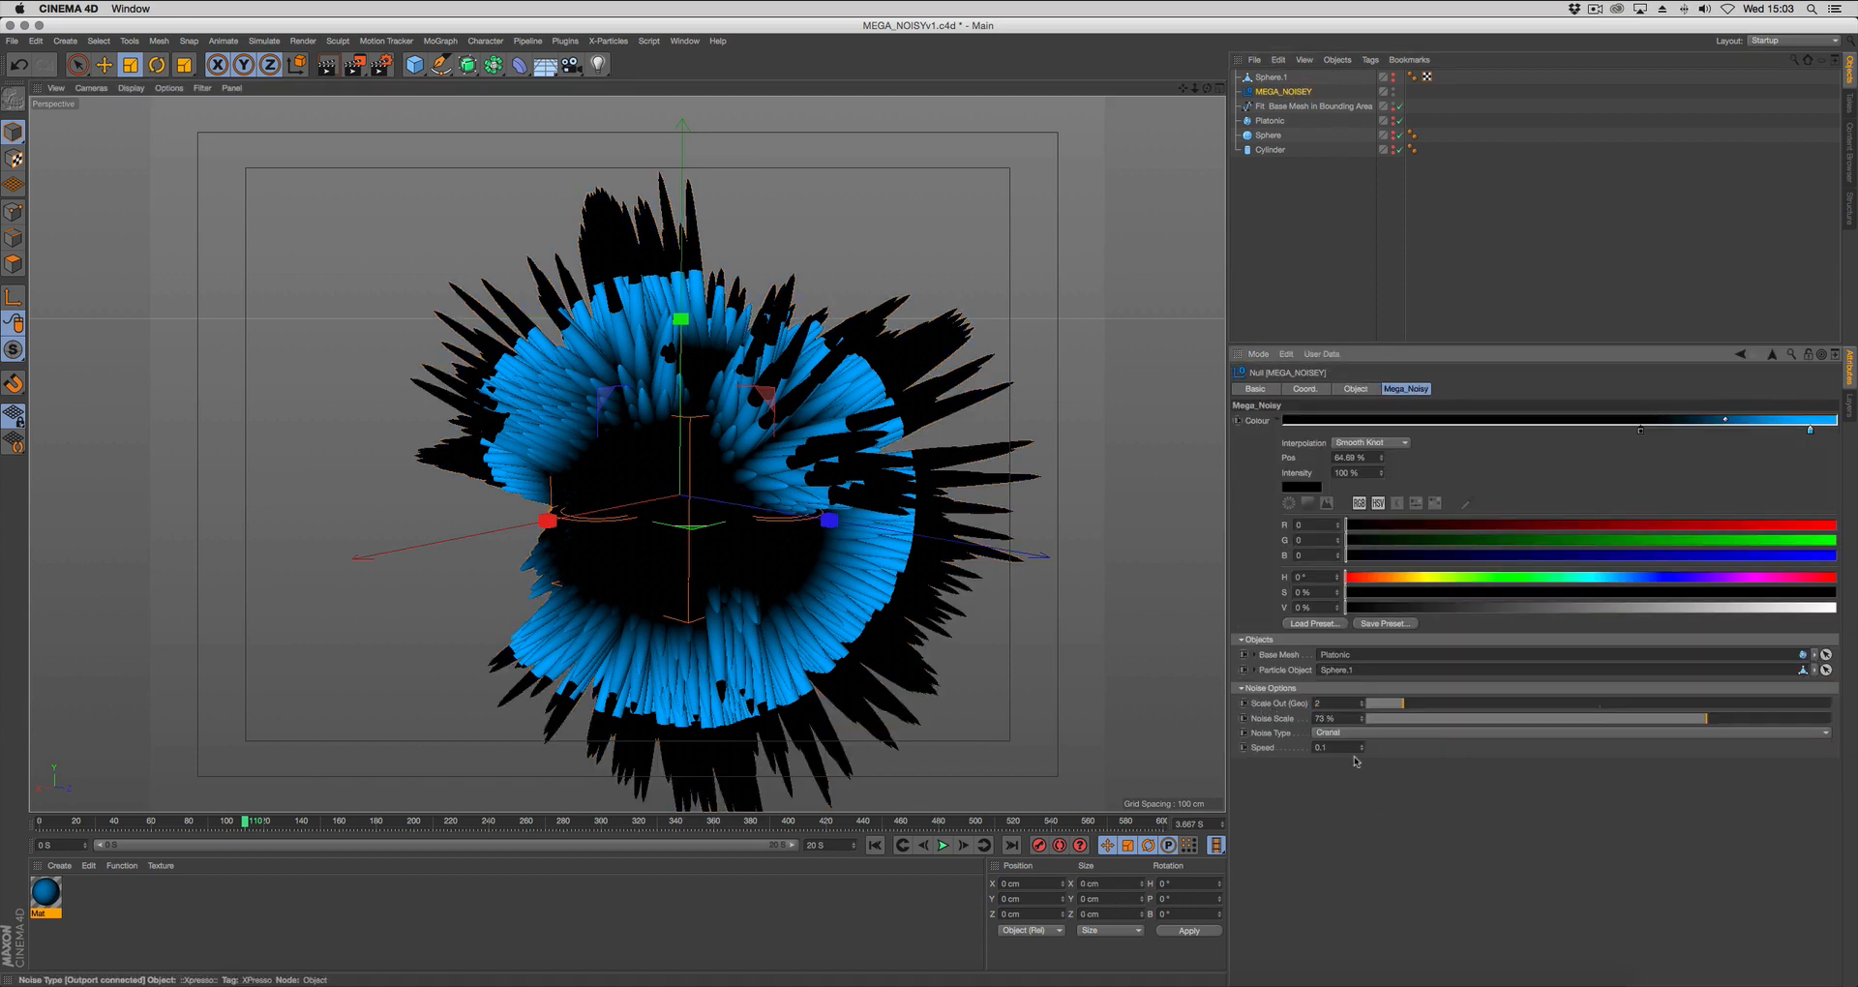
text(2)
key(Return)
click(875, 845)
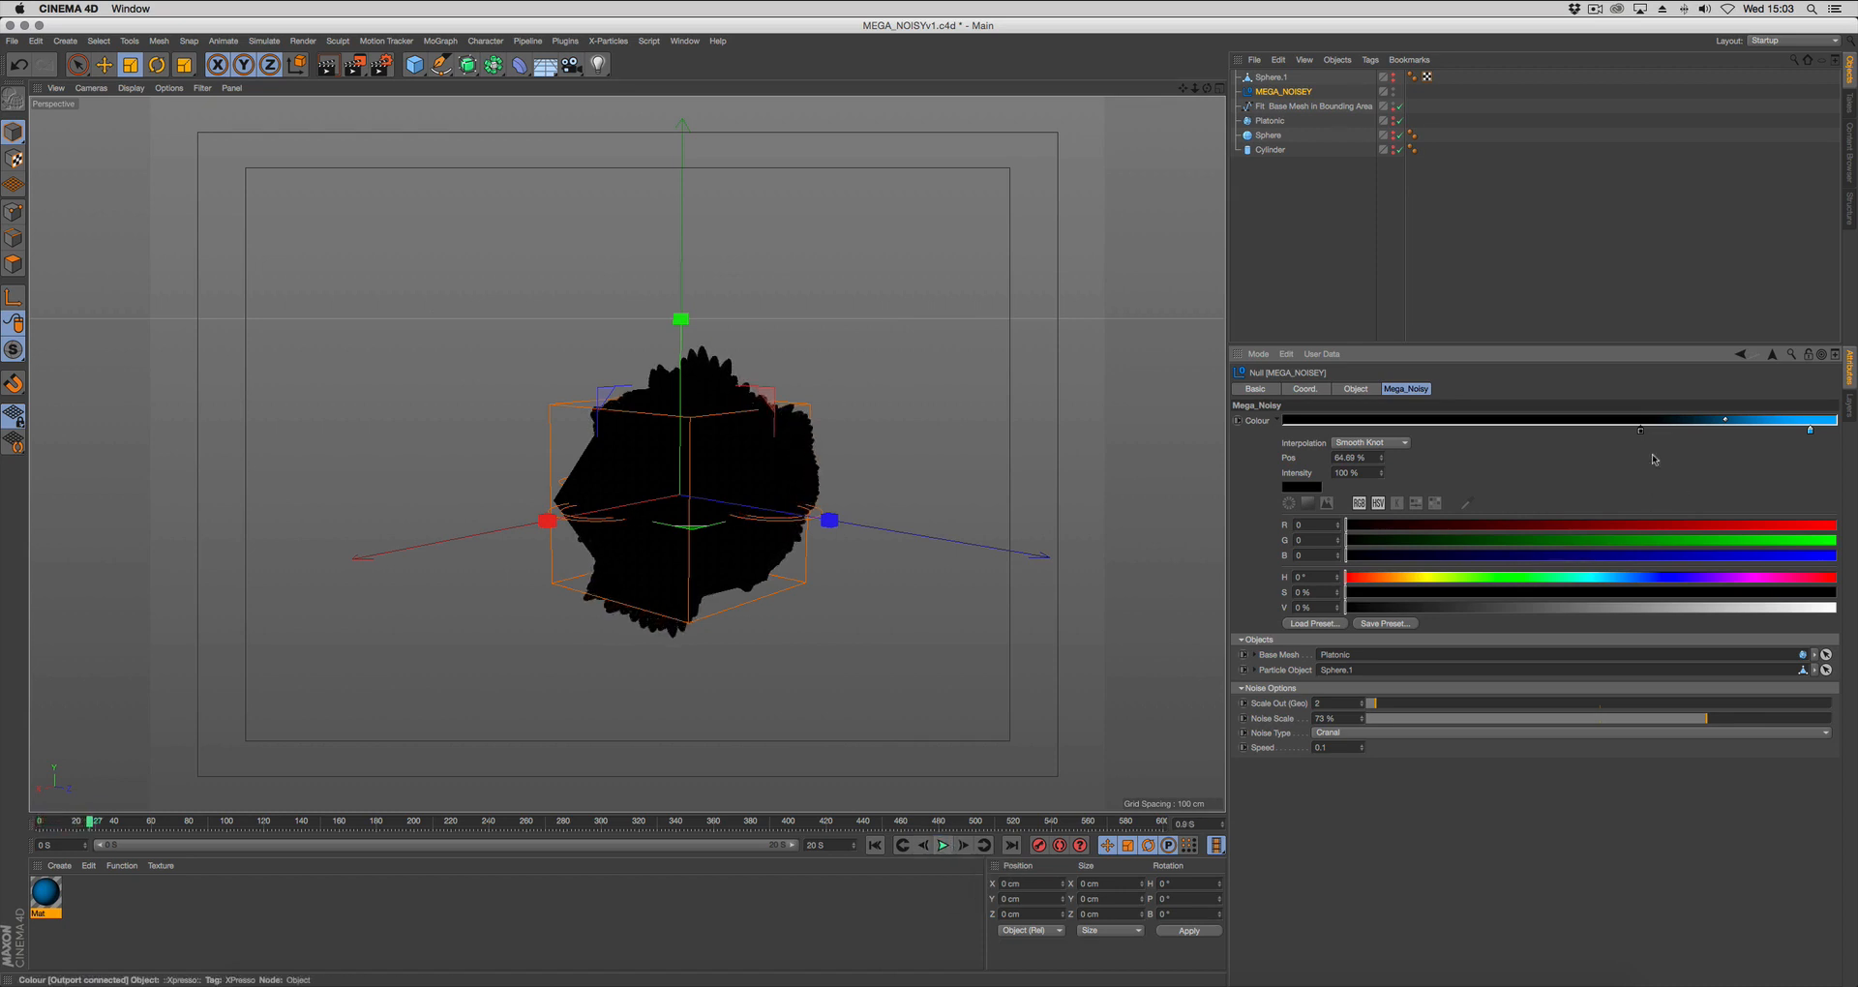
Shift the rig's black gradient knot toward the start and the blue one to about 62.6 %, and replay the animation from the start.
drag(1807, 431, 1638, 437)
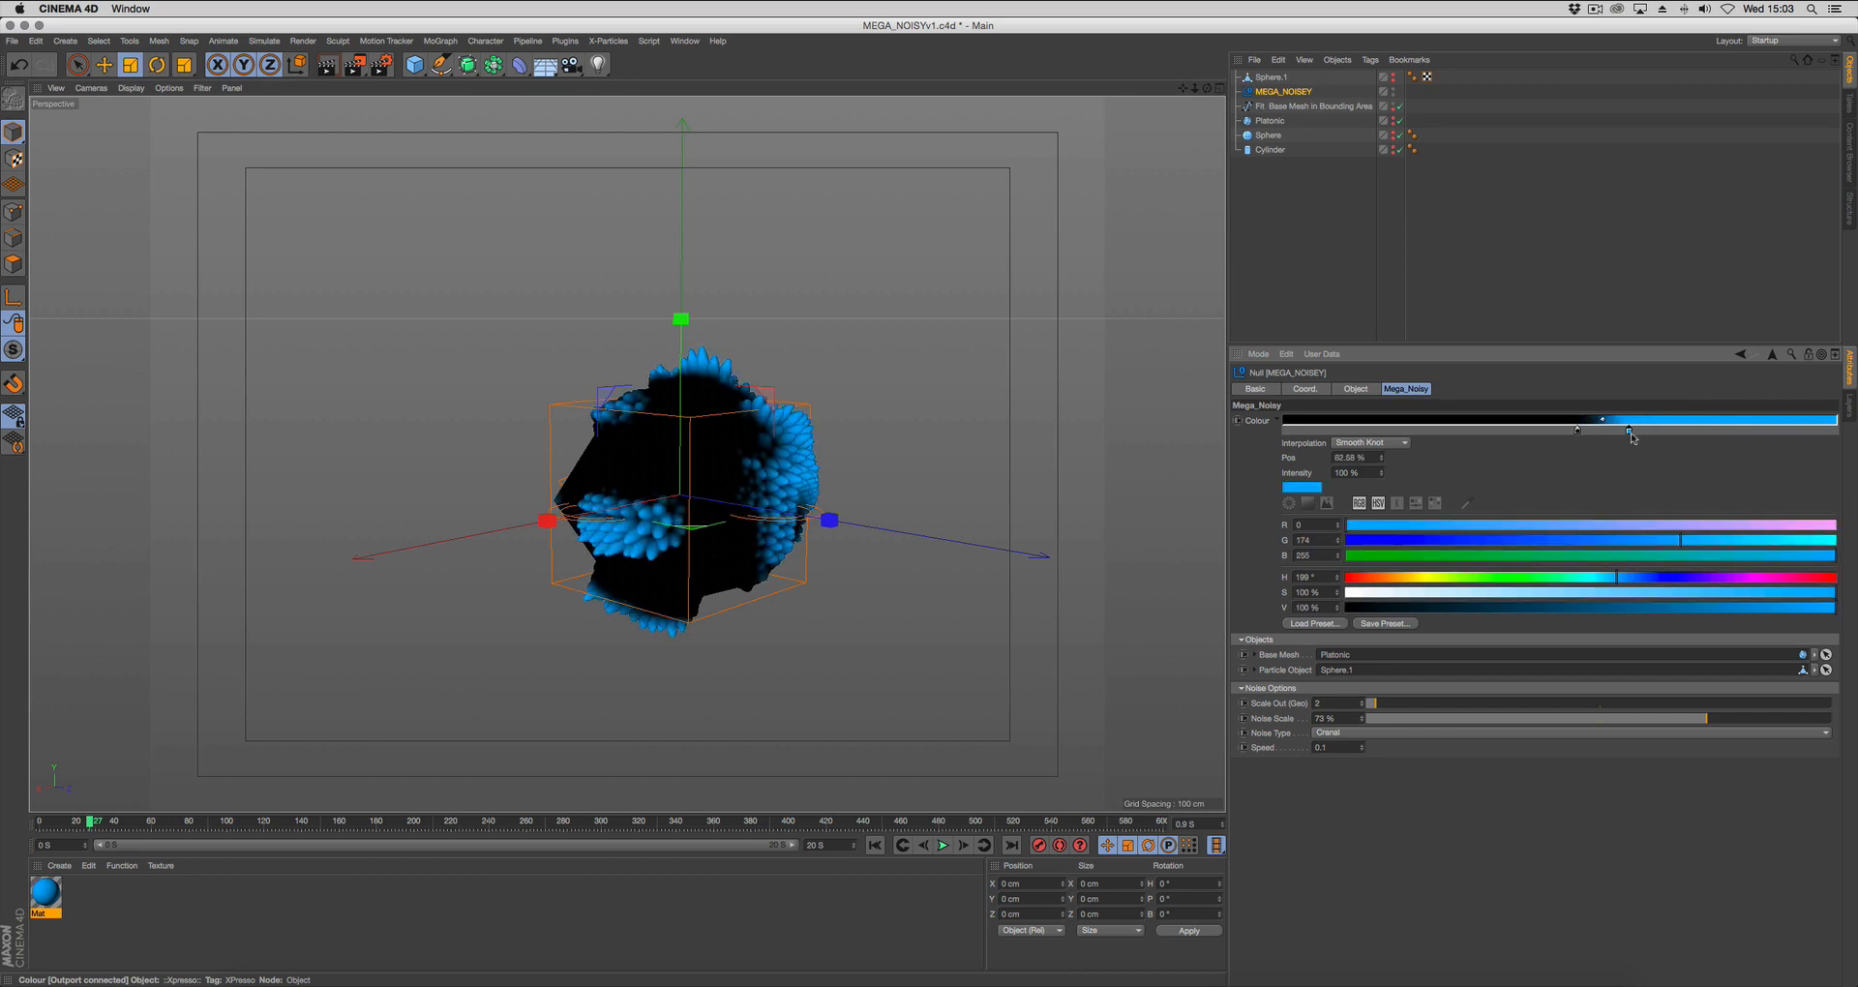
click(1212, 238)
click(876, 847)
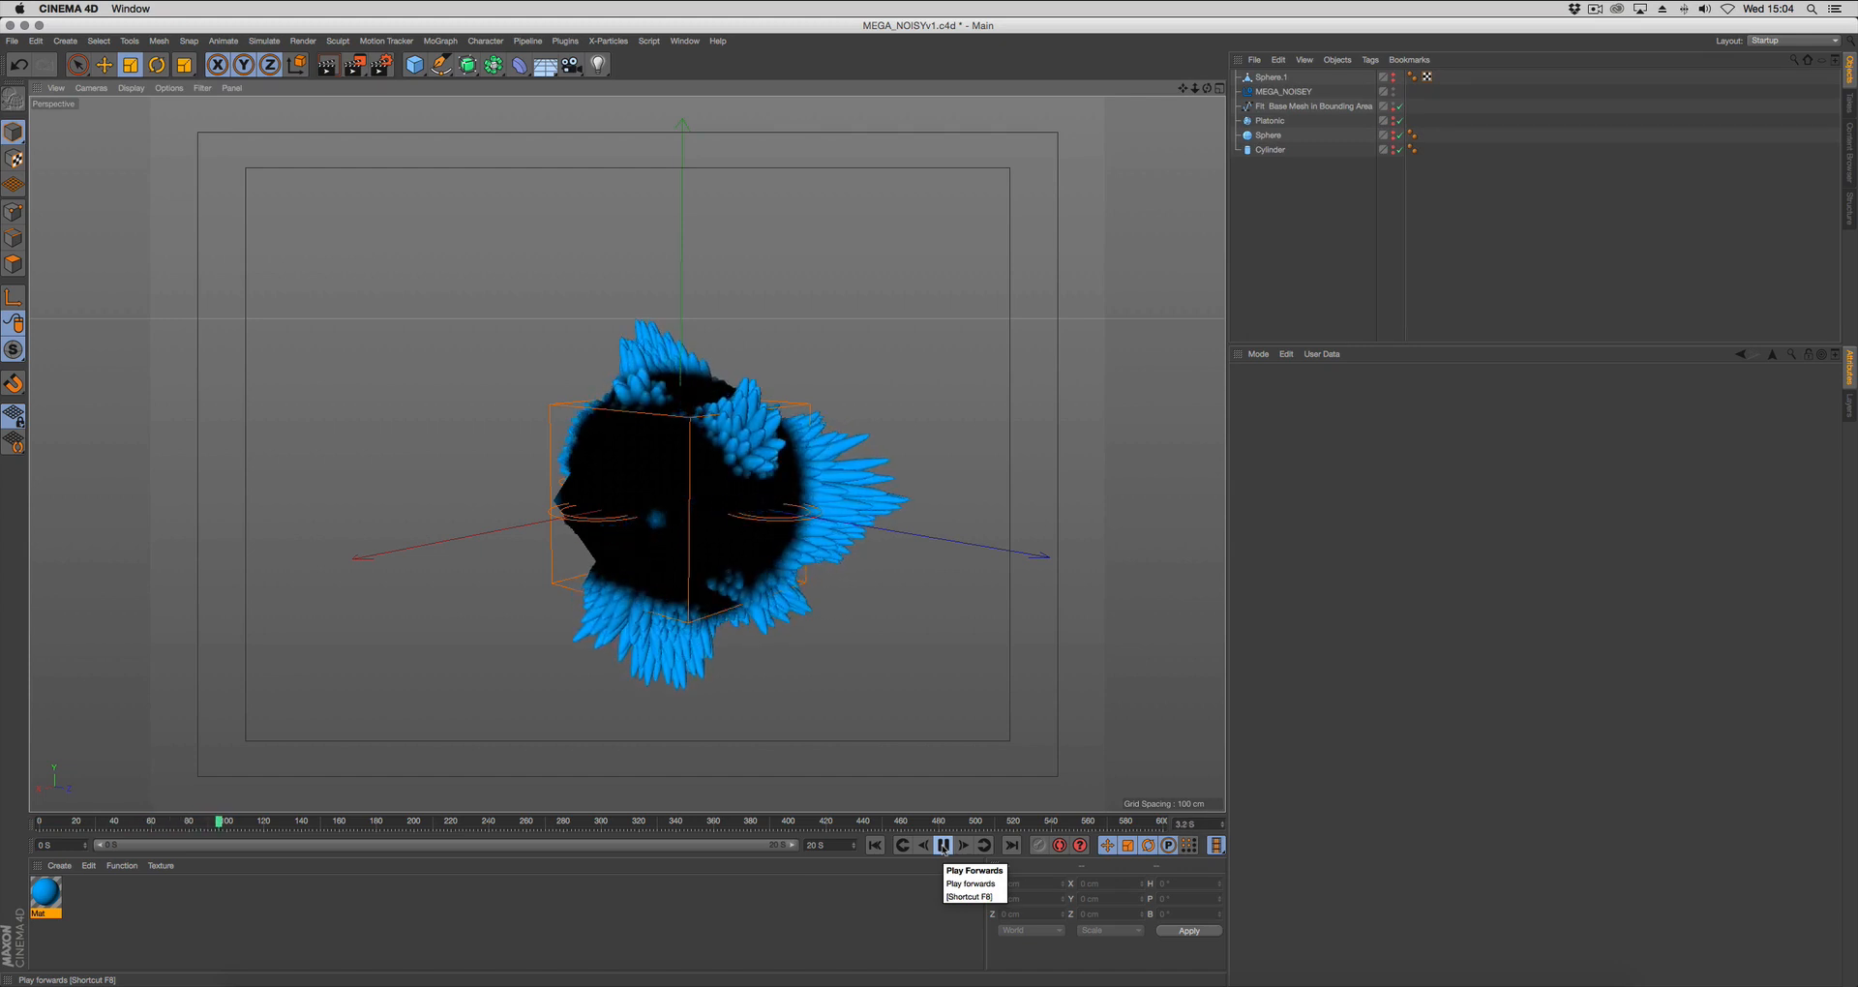
click(944, 846)
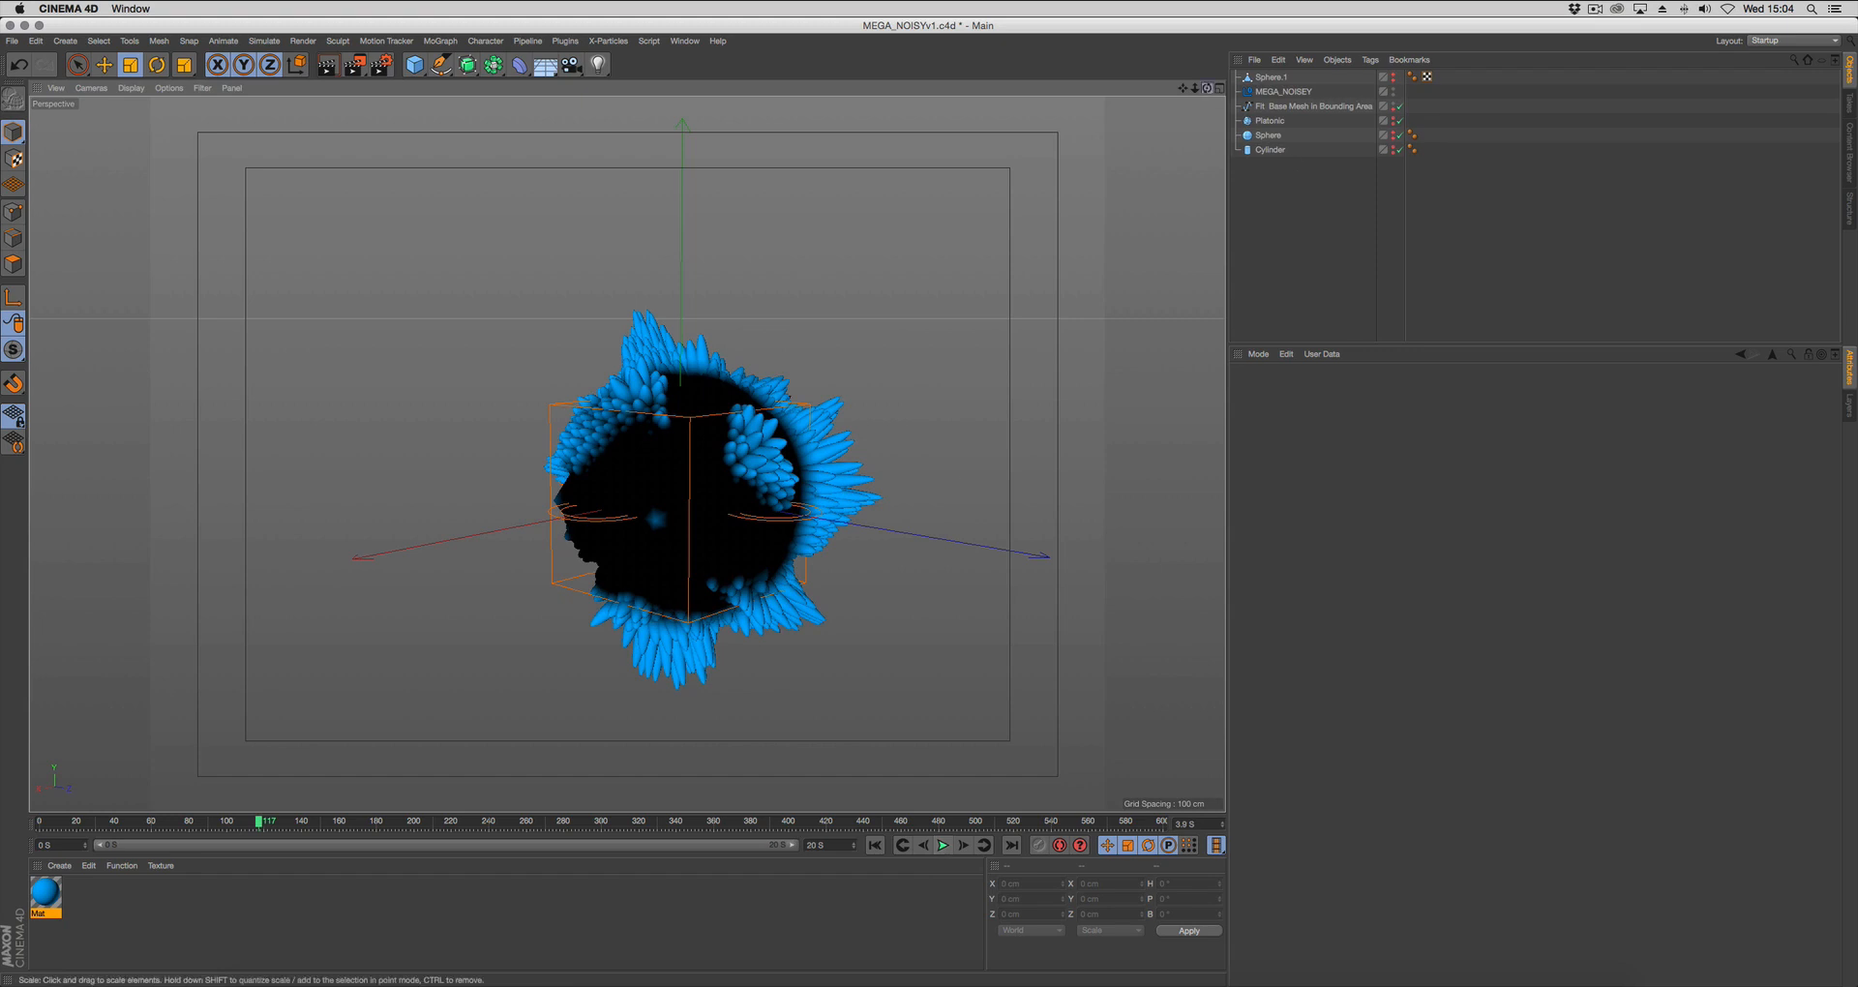
Switch to QuickTime Player and play the rendered NOISY_EXTRUDER movie from the beginning.
click(1285, 94)
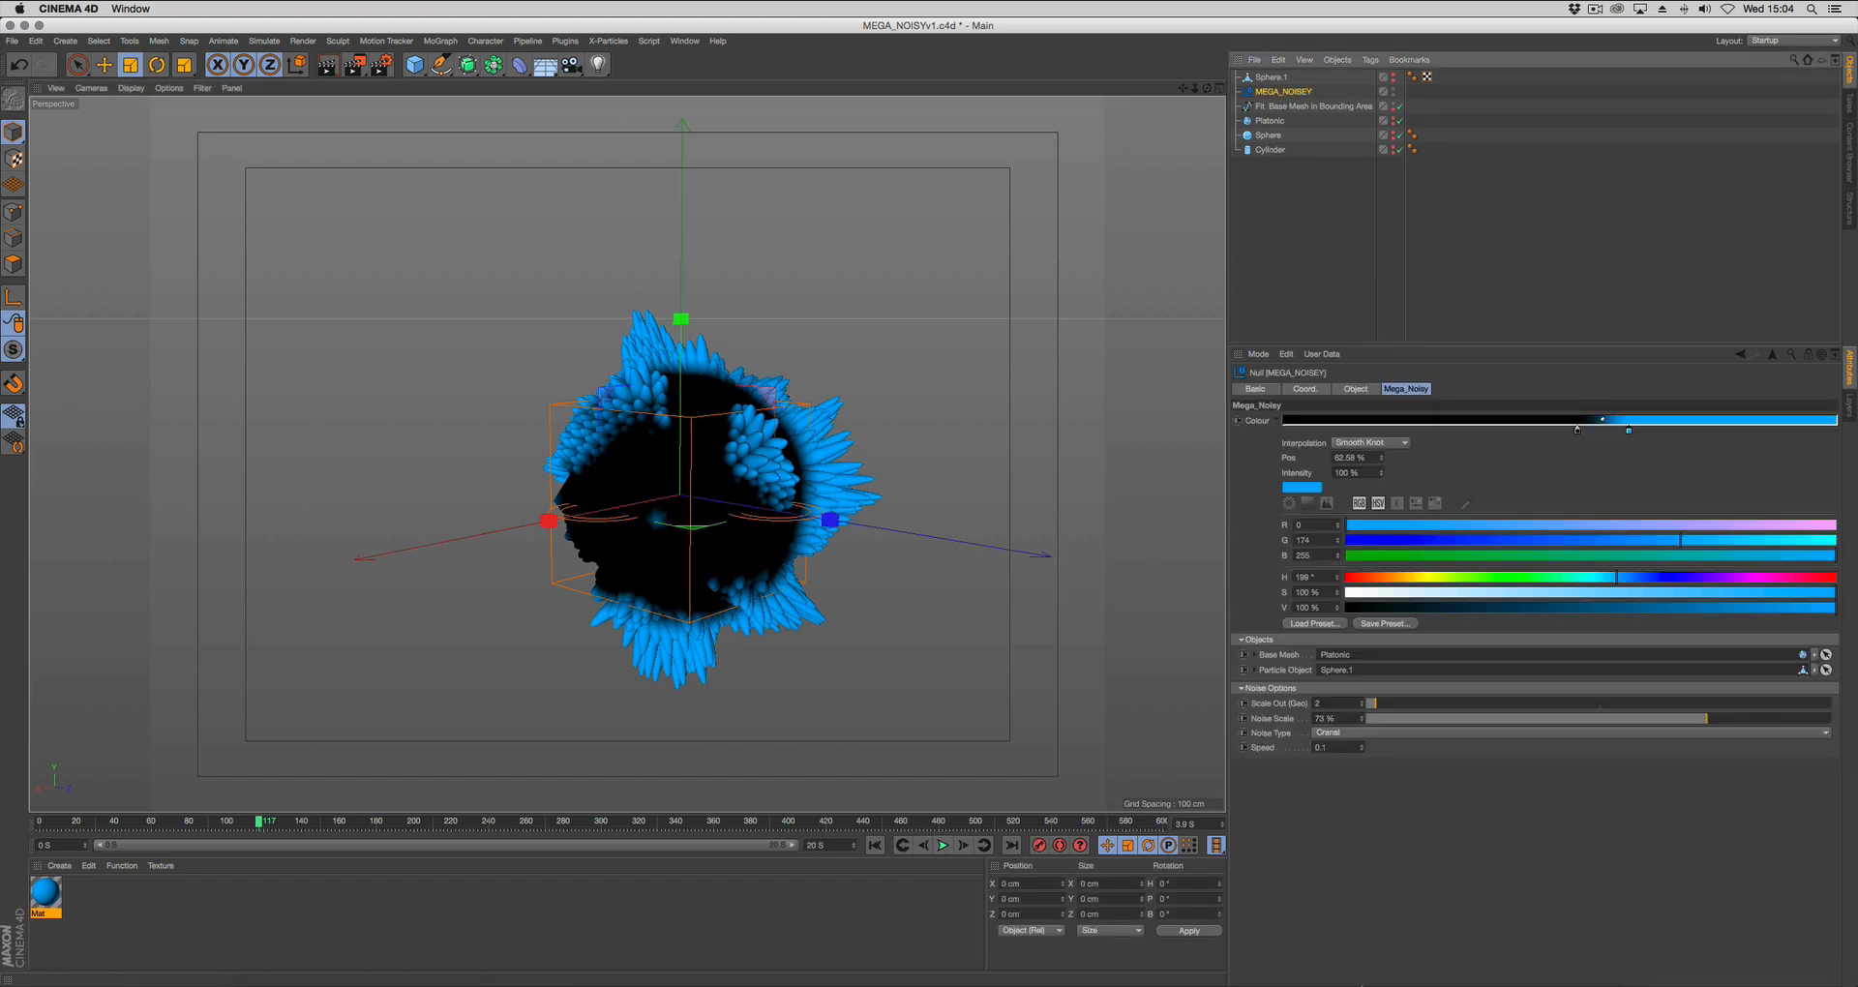
click(1331, 982)
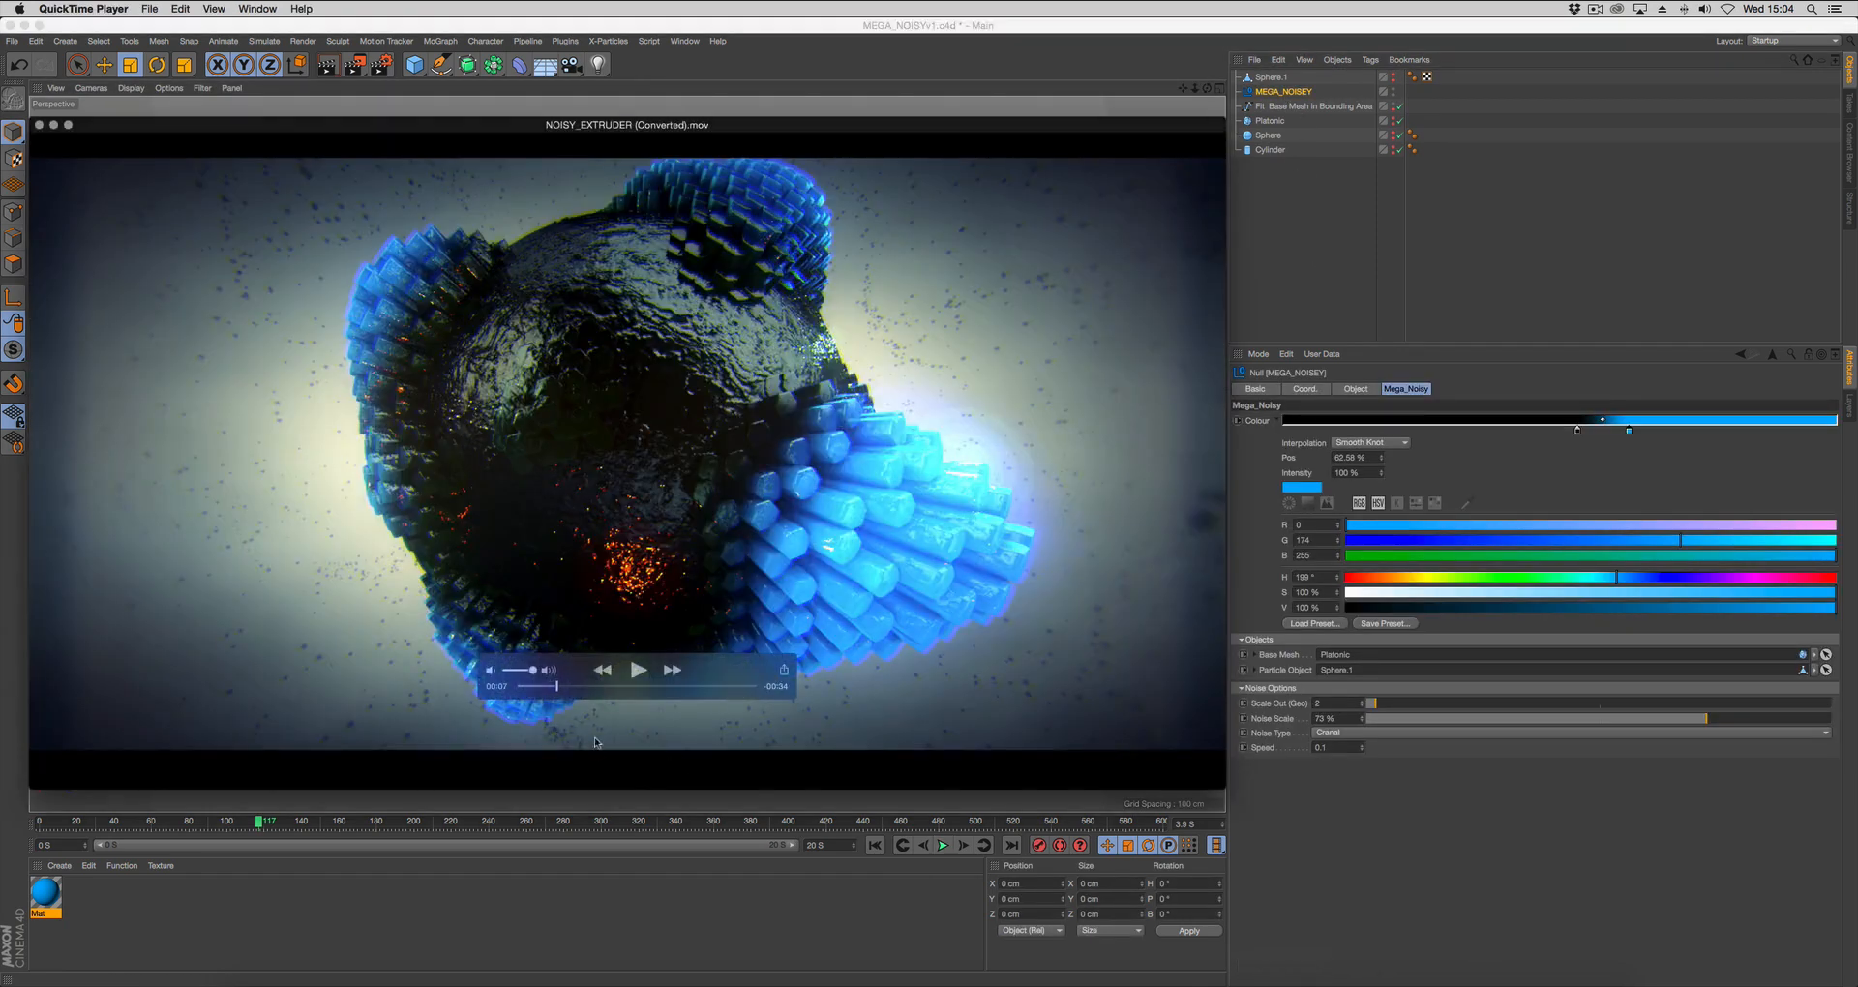
drag(557, 685, 500, 692)
click(638, 671)
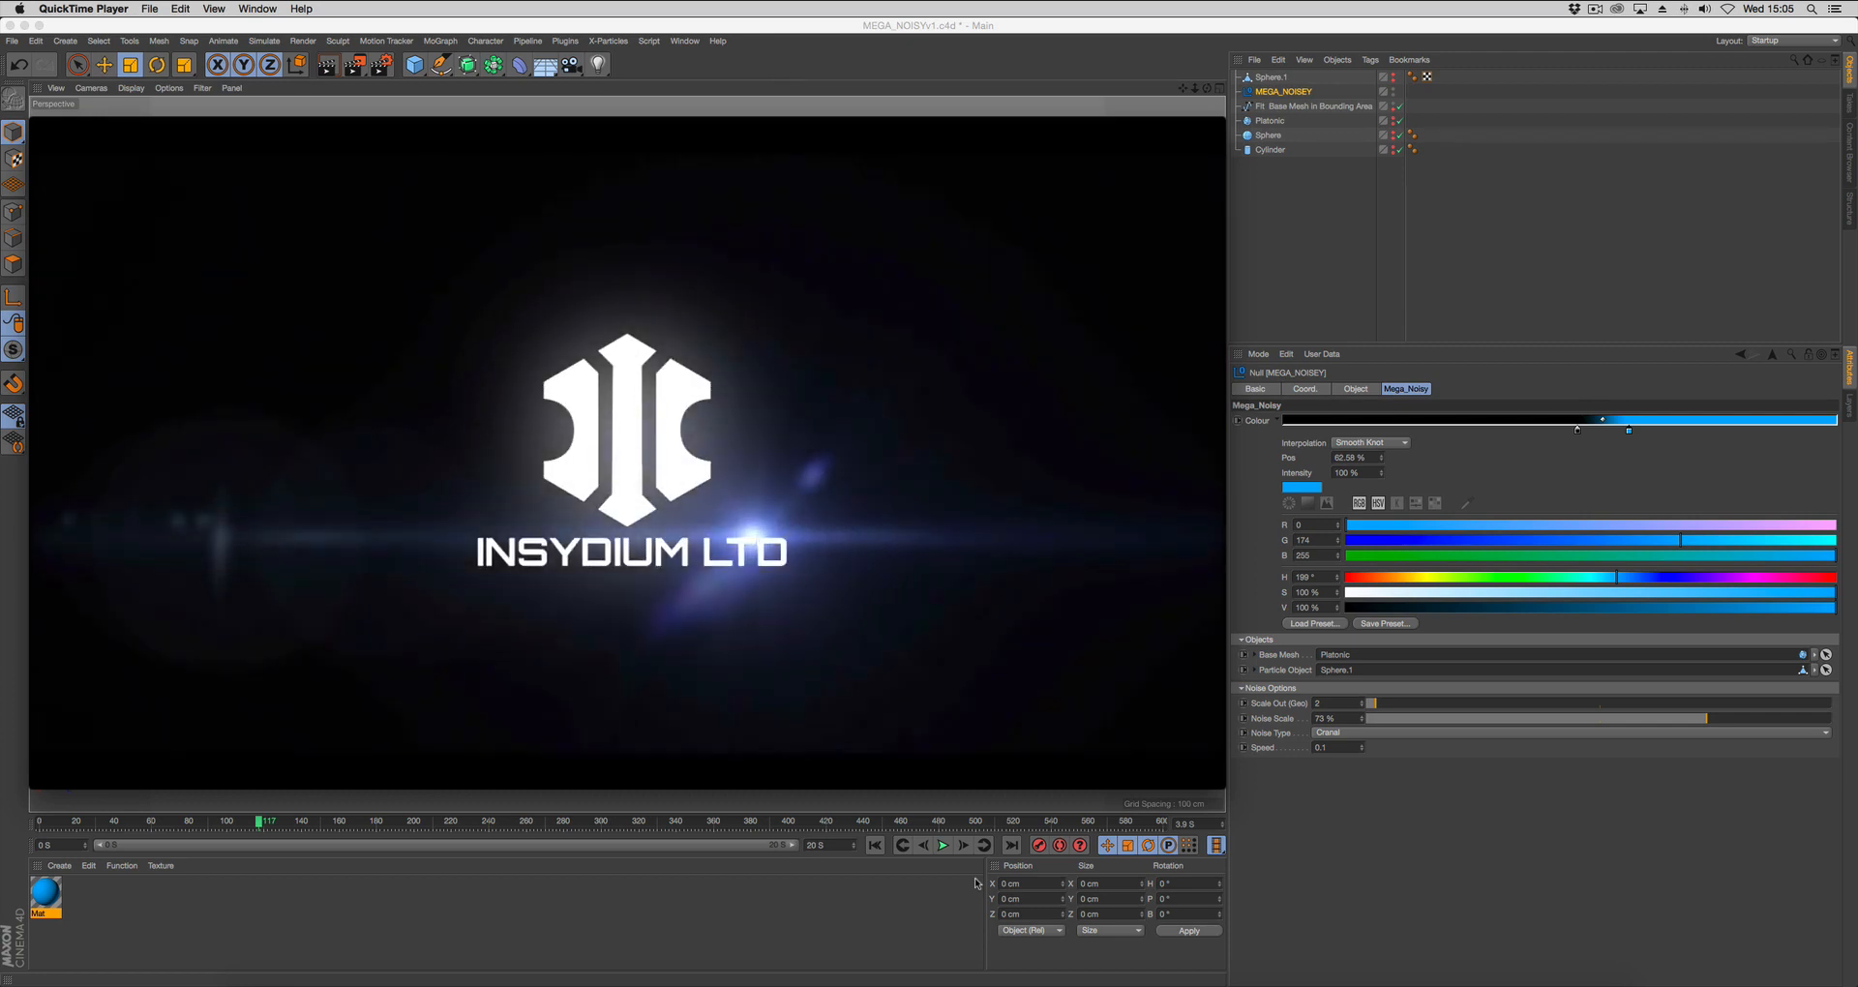
mouse_move(958, 759)
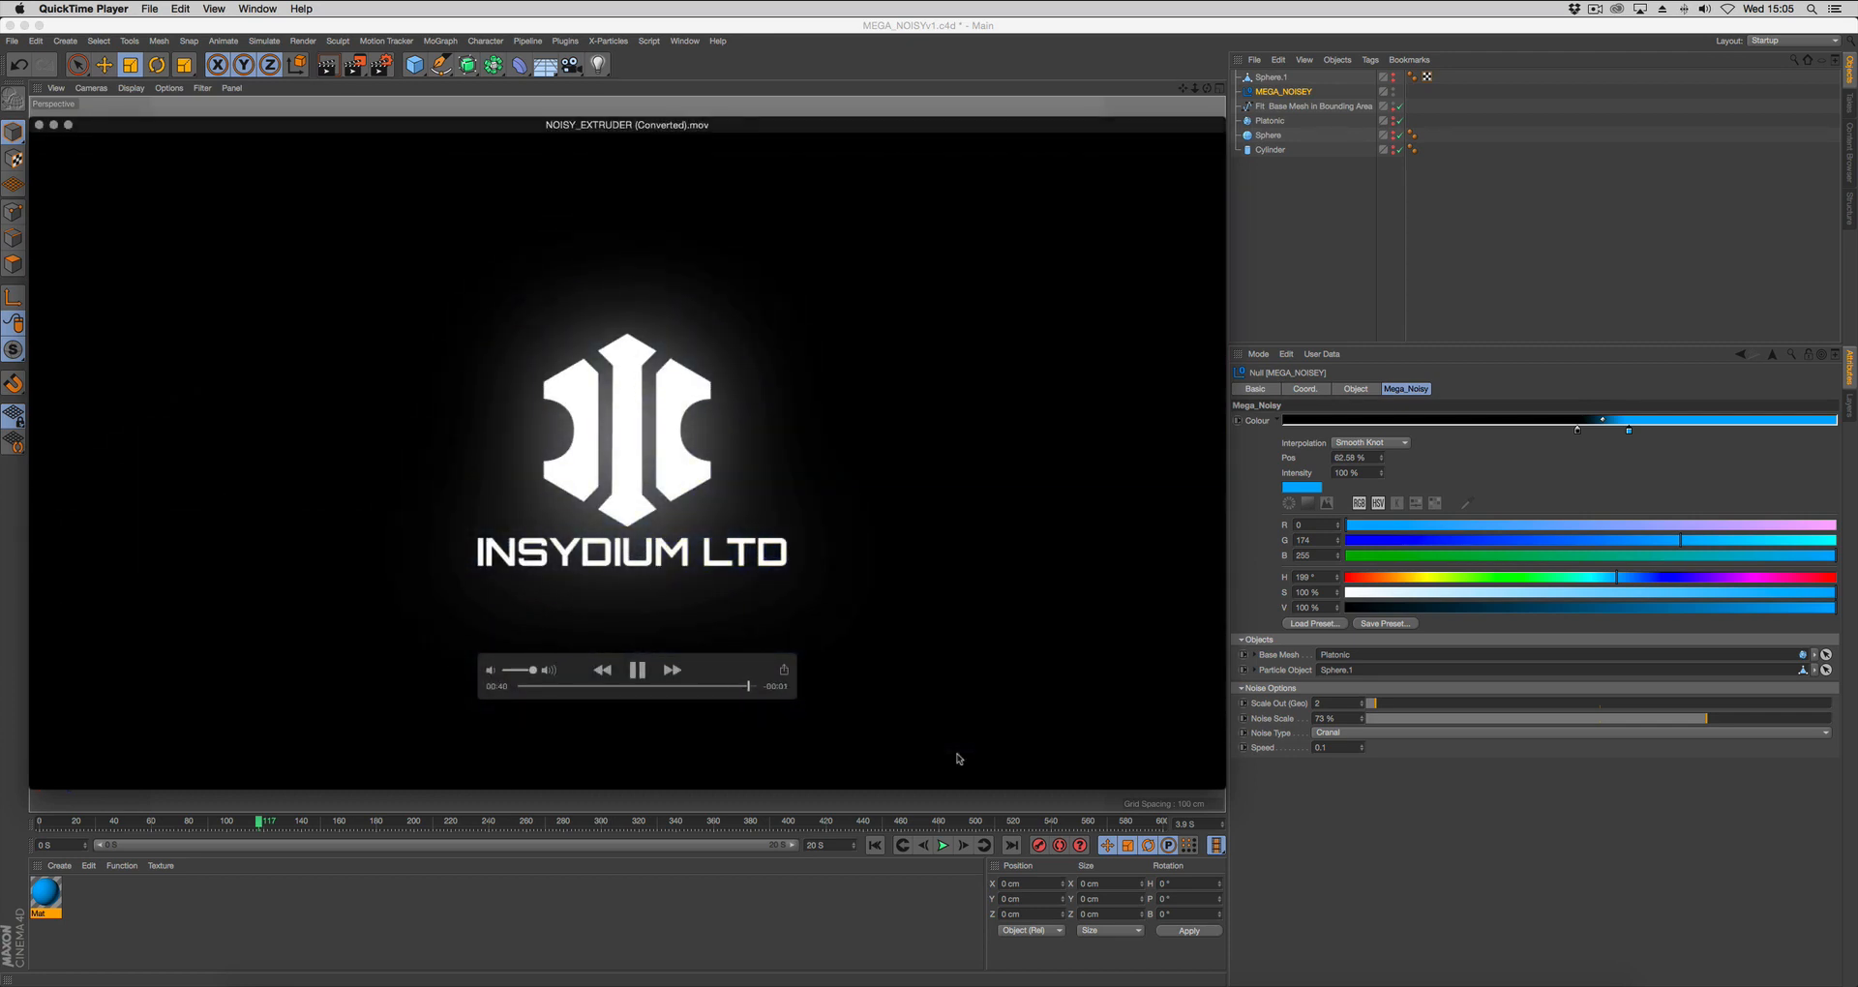